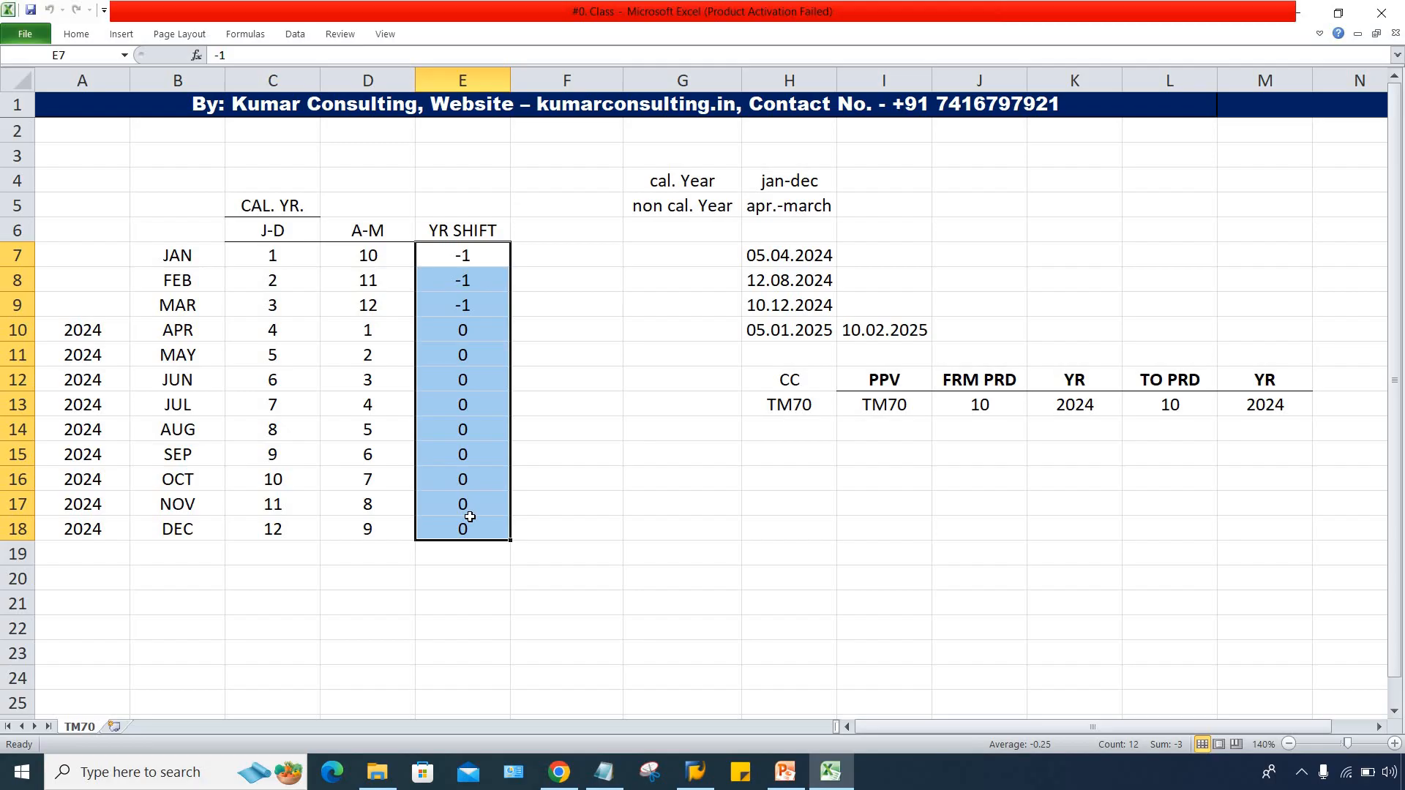
Step: Examine the year-shift values in E6:E18 and the April–March period numbers in D6:D18, for January–March and April–December
{"action": "left_click", "coordinate": [578, 474]}
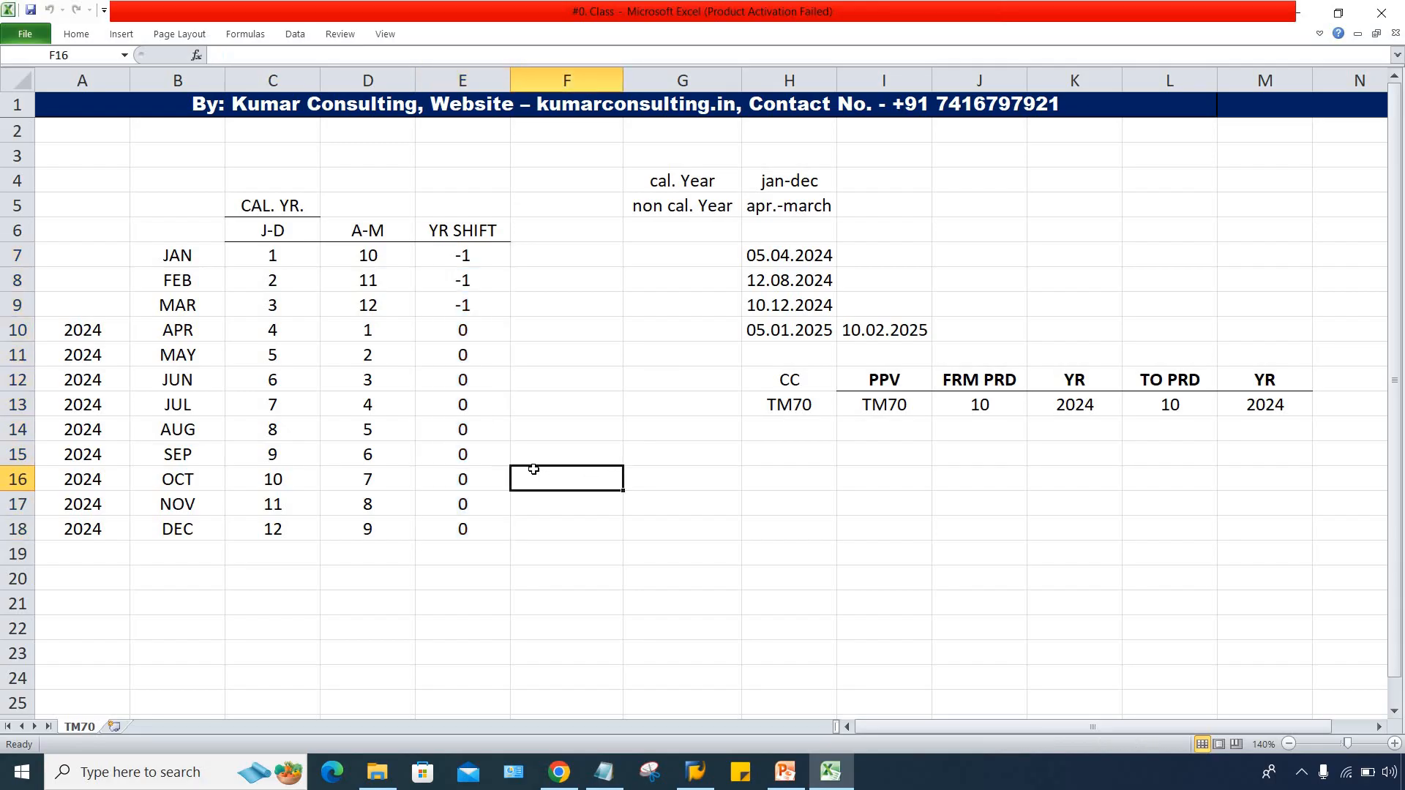
{"action": "left_click_drag", "start_coordinate": [476, 234], "coordinate": [479, 530]}
{"action": "left_click", "coordinate": [572, 371]}
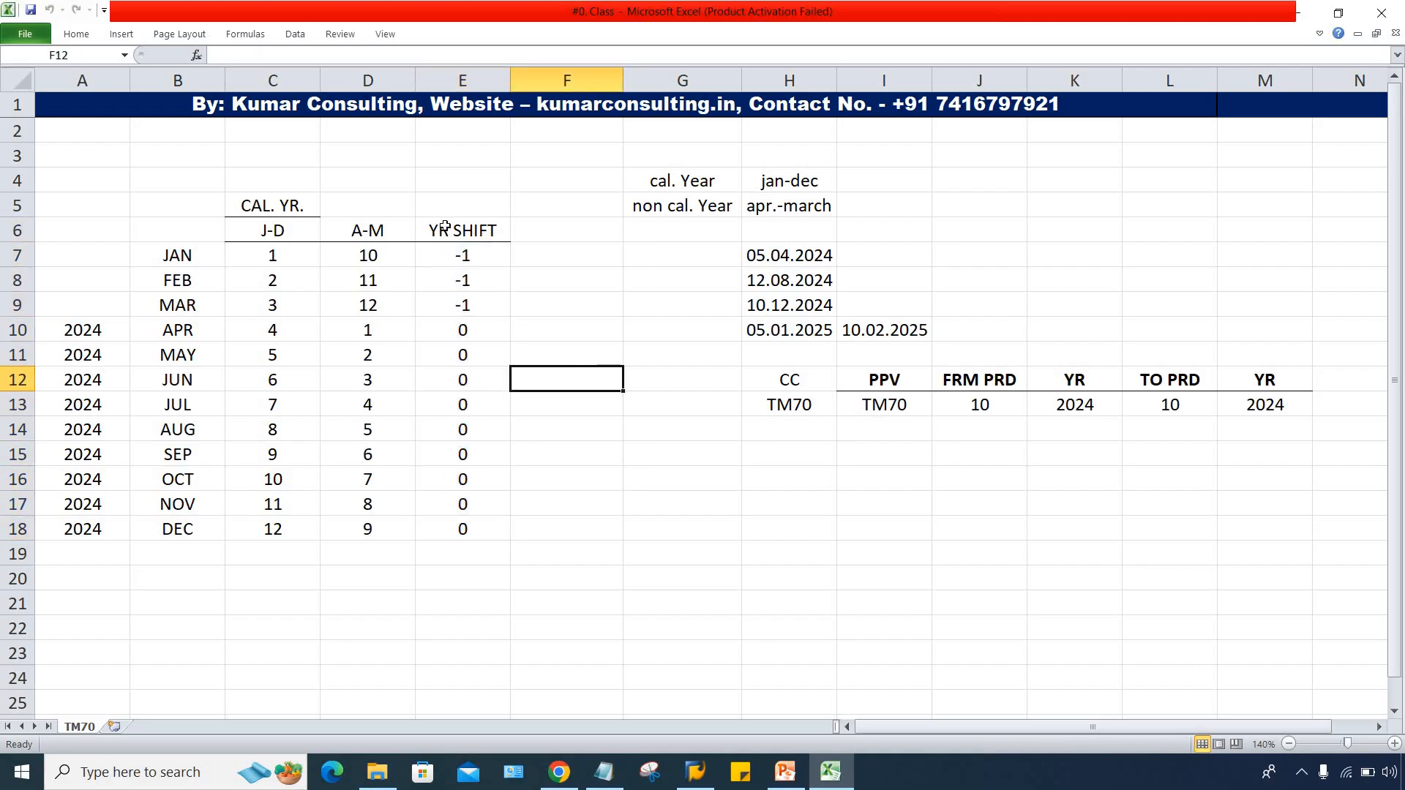
{"action": "left_click_drag", "start_coordinate": [463, 233], "coordinate": [464, 526]}
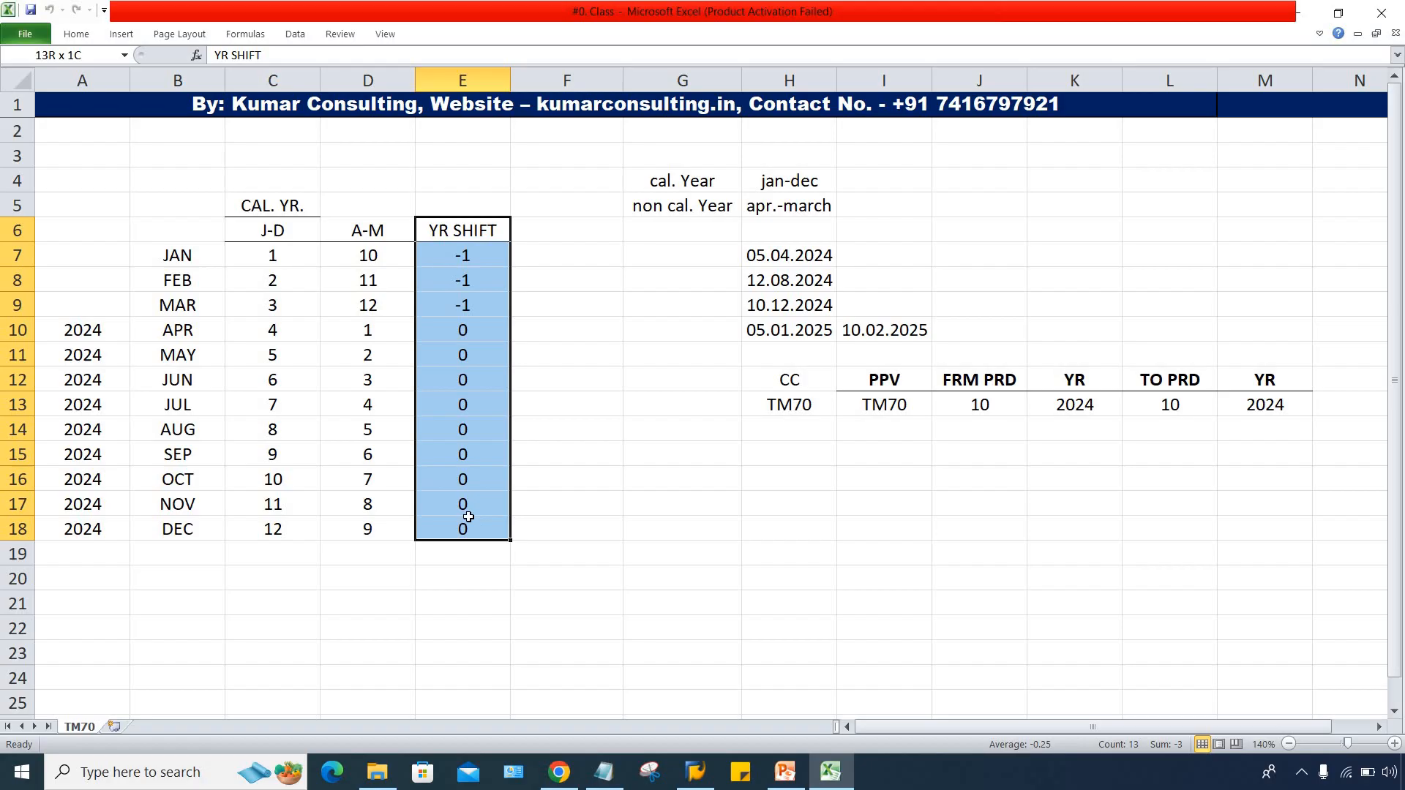
{"action": "left_click", "coordinate": [375, 231]}
{"action": "left_click_drag", "start_coordinate": [375, 231], "coordinate": [367, 527]}
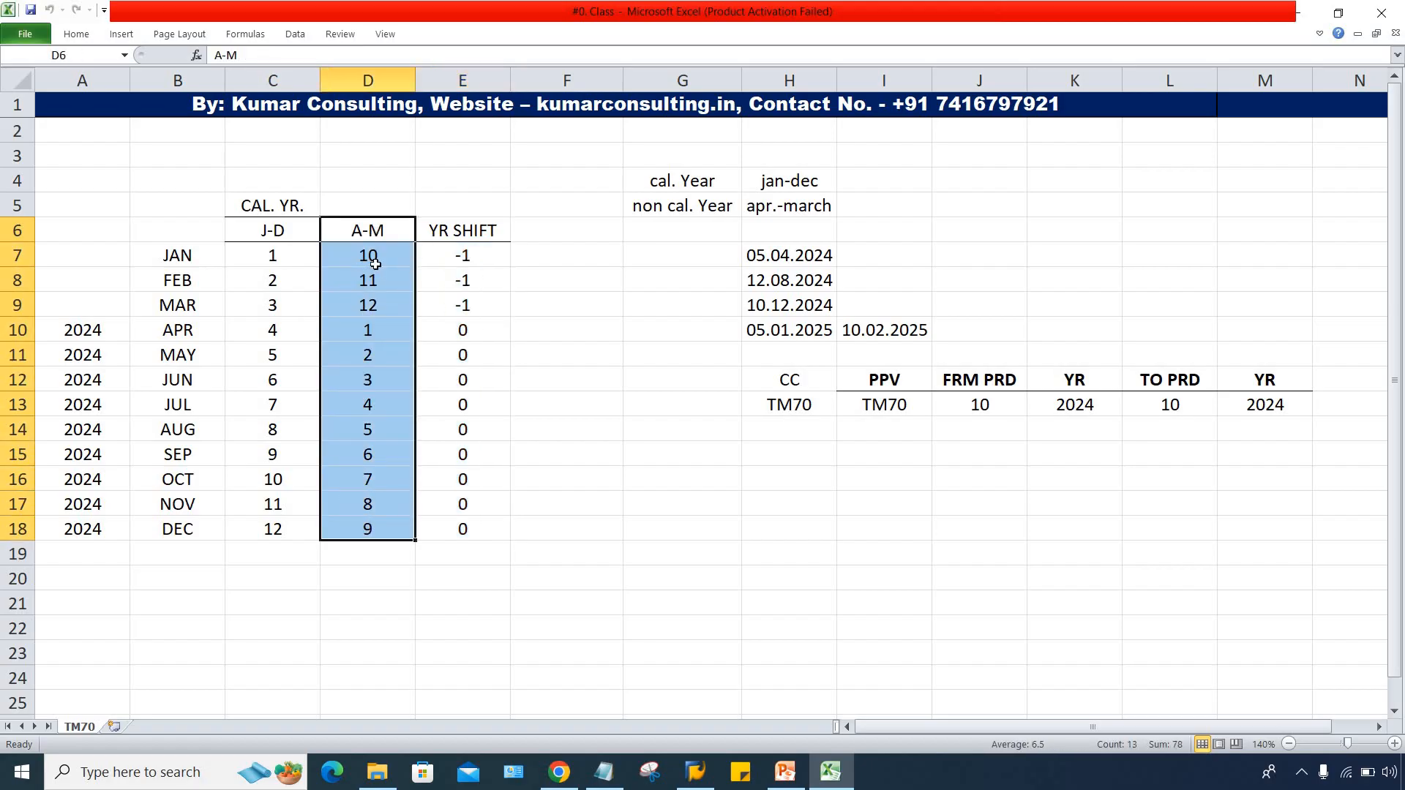
{"action": "left_click_drag", "start_coordinate": [375, 264], "coordinate": [384, 302]}
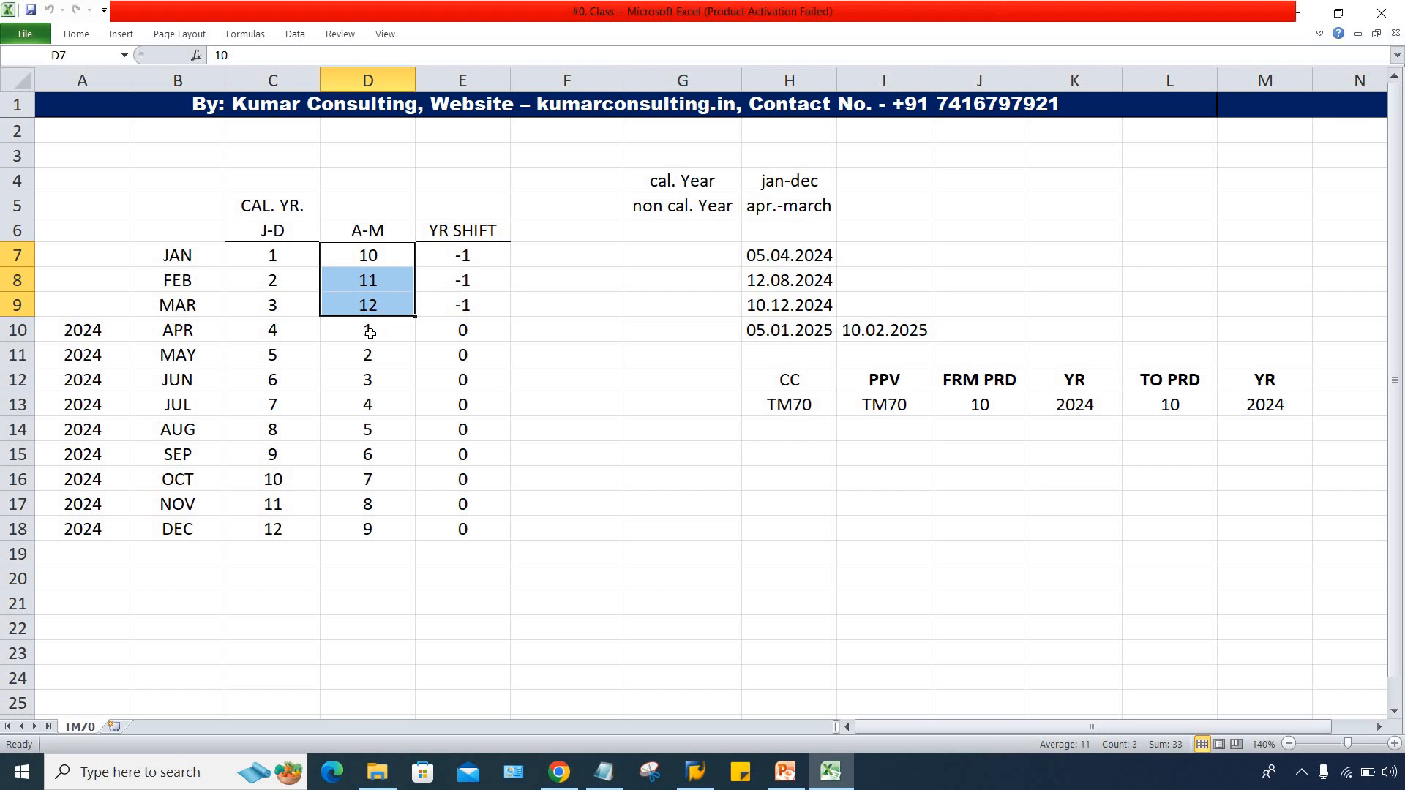
{"action": "left_click_drag", "start_coordinate": [370, 329], "coordinate": [391, 553]}
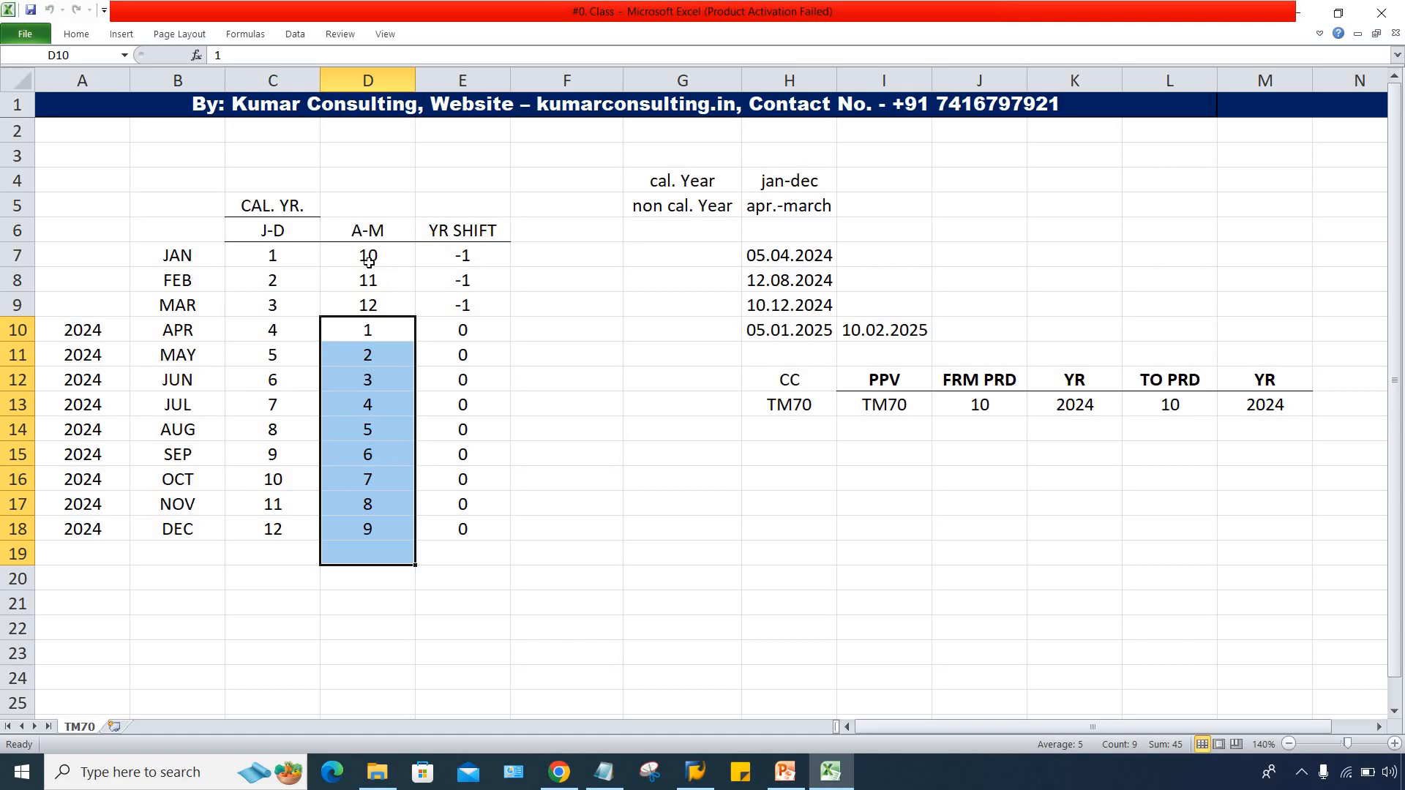
{"action": "left_click_drag", "start_coordinate": [368, 258], "coordinate": [368, 300]}
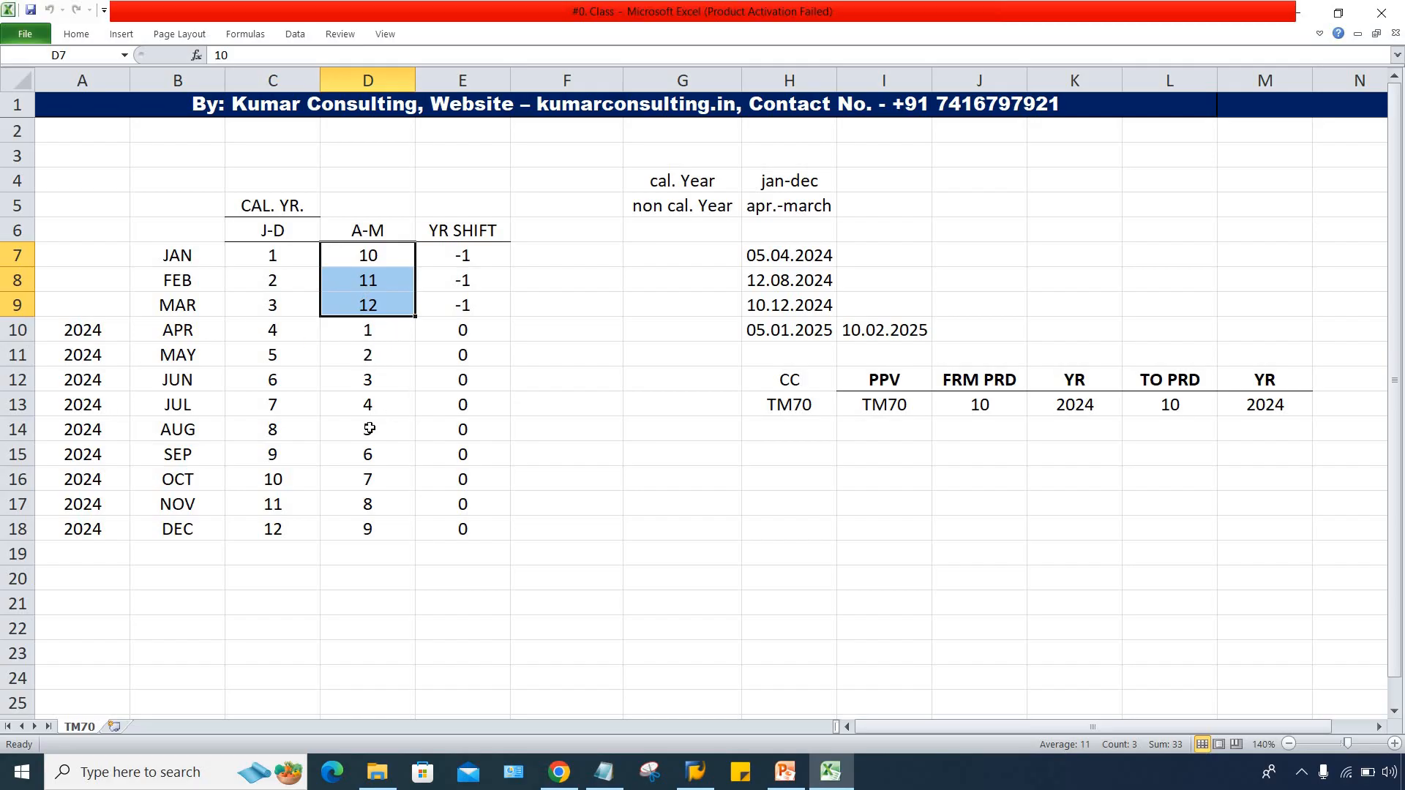
{"action": "left_click_drag", "start_coordinate": [368, 342], "coordinate": [369, 523]}
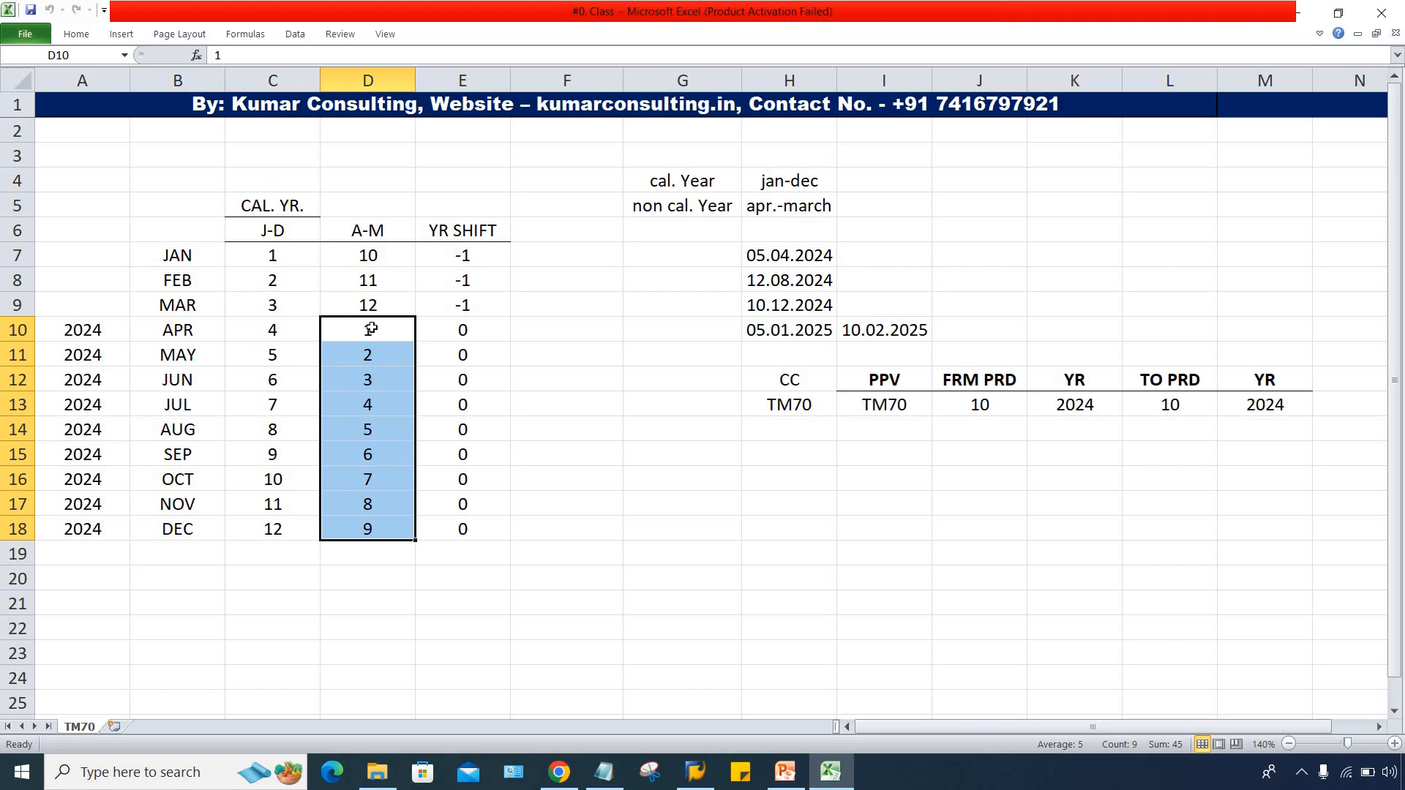
{"action": "left_click_drag", "start_coordinate": [368, 327], "coordinate": [375, 531]}
{"action": "left_click_drag", "start_coordinate": [398, 255], "coordinate": [386, 302]}
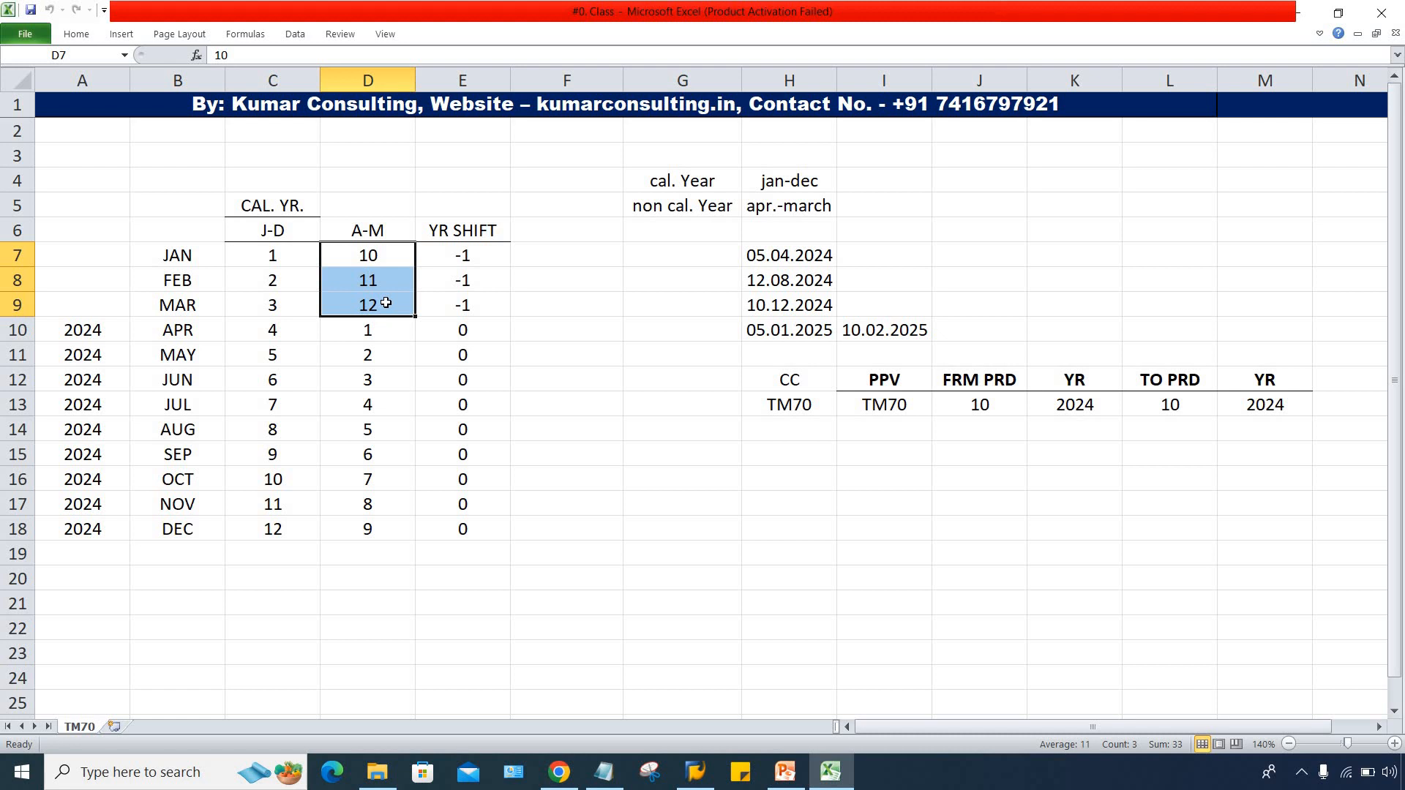
Step: Enter the year 2025 beside JAN, FEB and MAR in cells A7:A9
{"action": "left_click", "coordinate": [77, 251]}
{"action": "type", "text": "2025"}
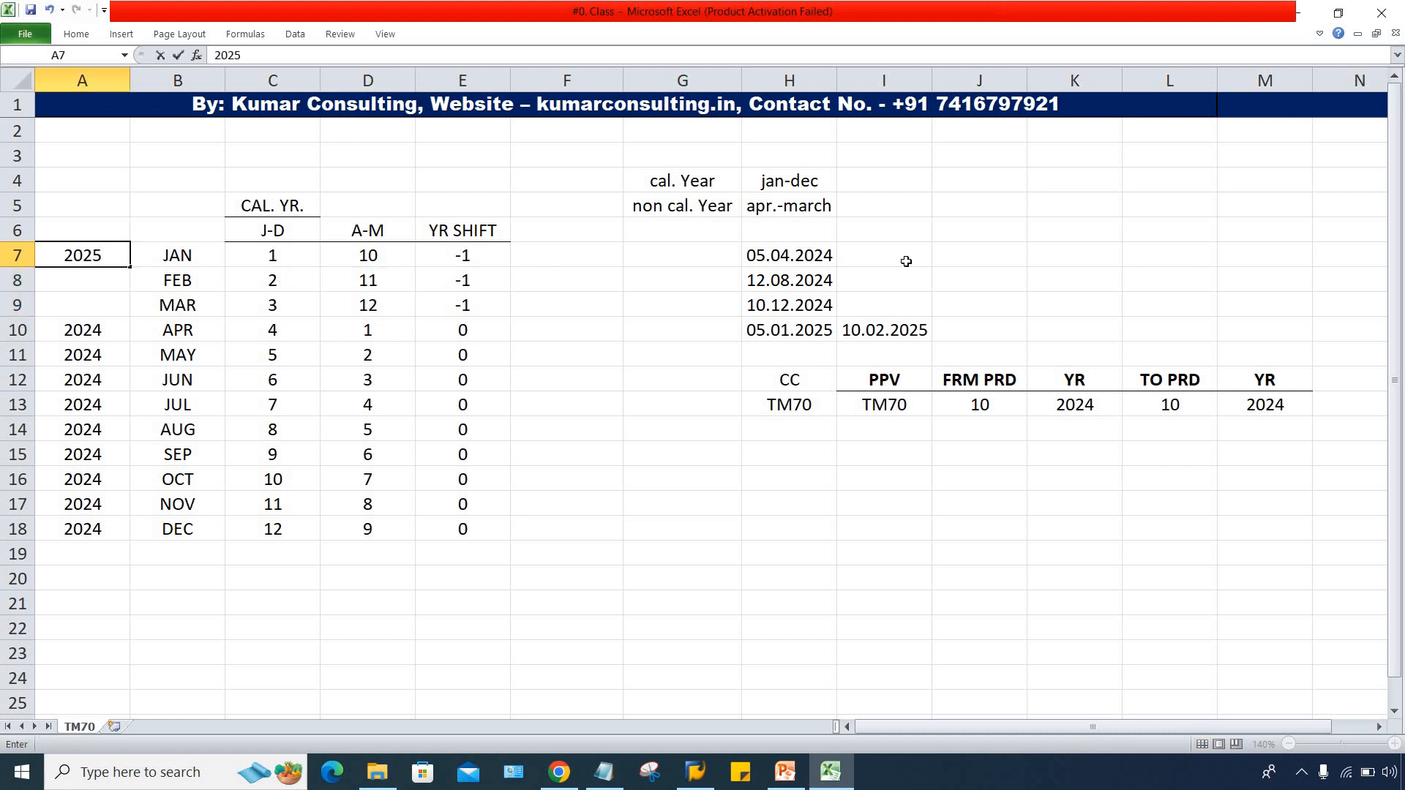
{"action": "key", "text": "Return"}
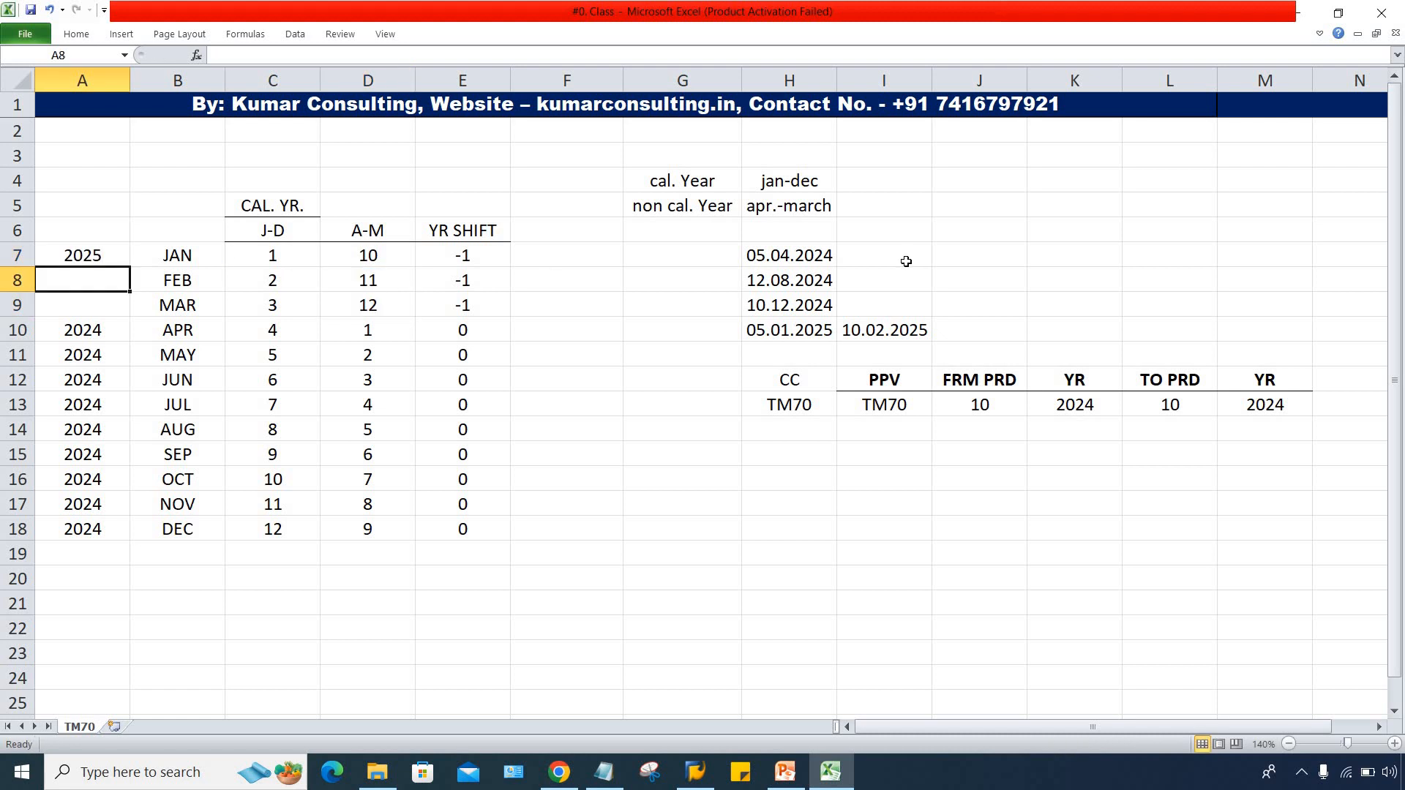
{"action": "type", "text": "2025"}
{"action": "key", "text": "Return"}
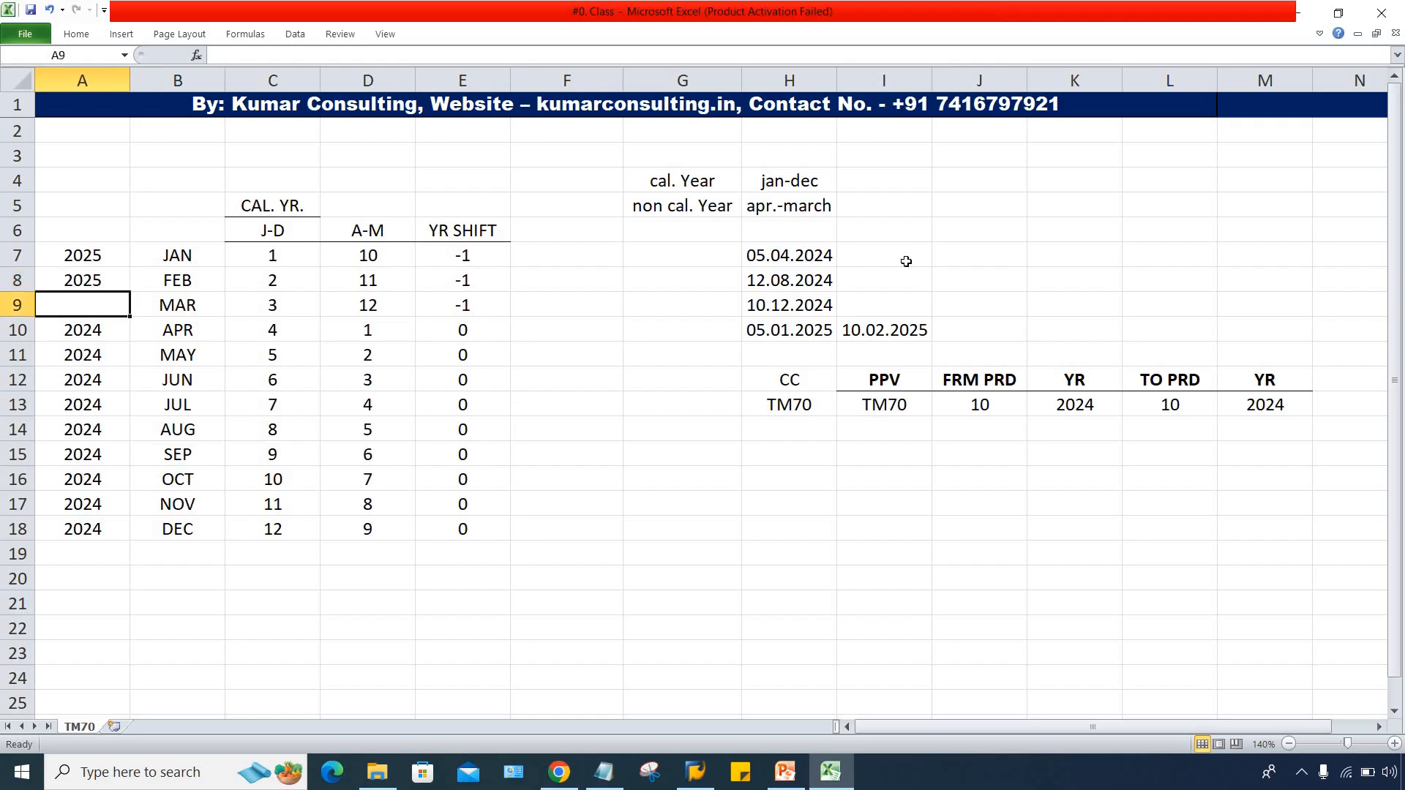
{"action": "key", "text": "ctrl+d"}
Step: Compare the years in column A with the A-M period numbers and YR SHIFT values for each month
{"action": "left_click_drag", "start_coordinate": [92, 259], "coordinate": [101, 306]}
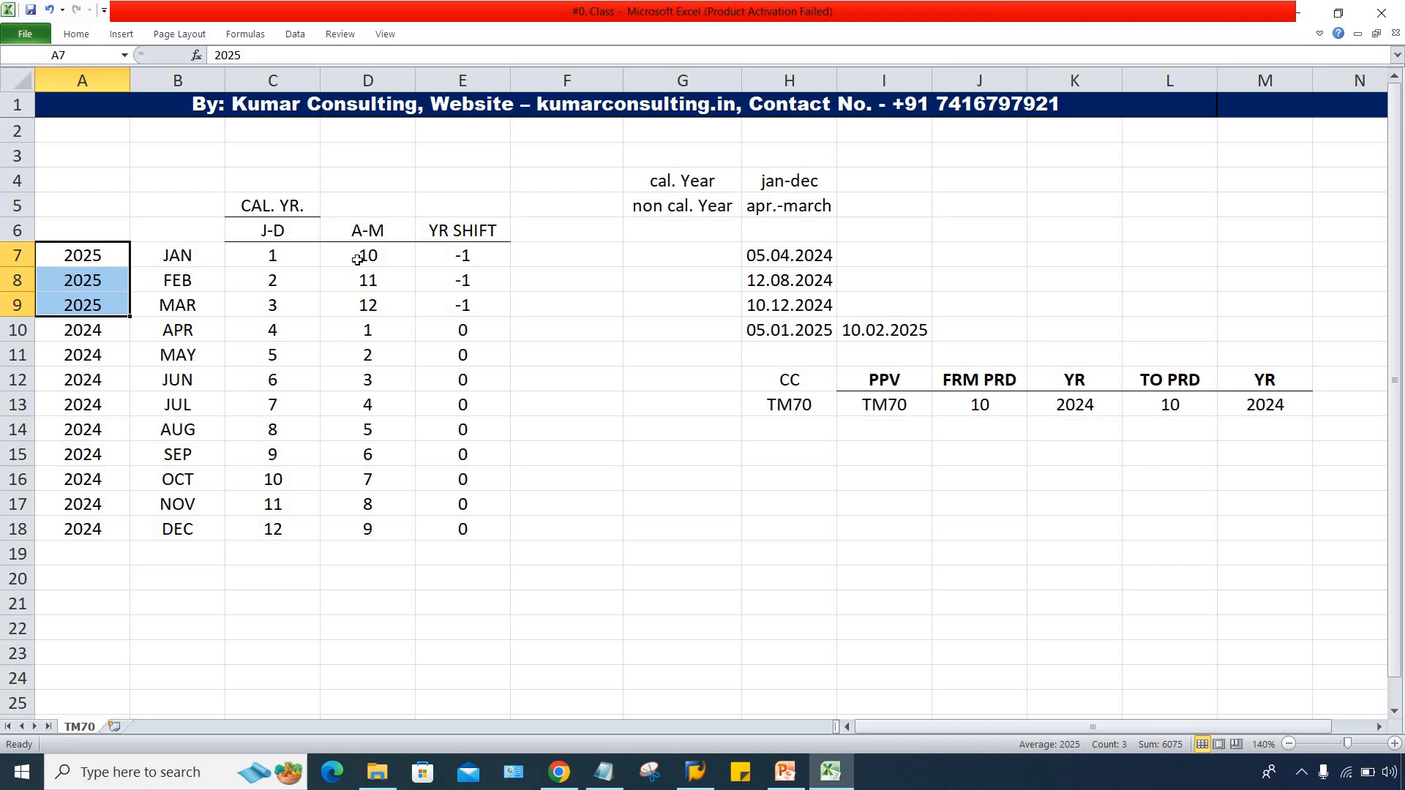
{"action": "left_click_drag", "start_coordinate": [357, 258], "coordinate": [367, 300]}
{"action": "left_click_drag", "start_coordinate": [79, 258], "coordinate": [95, 531]}
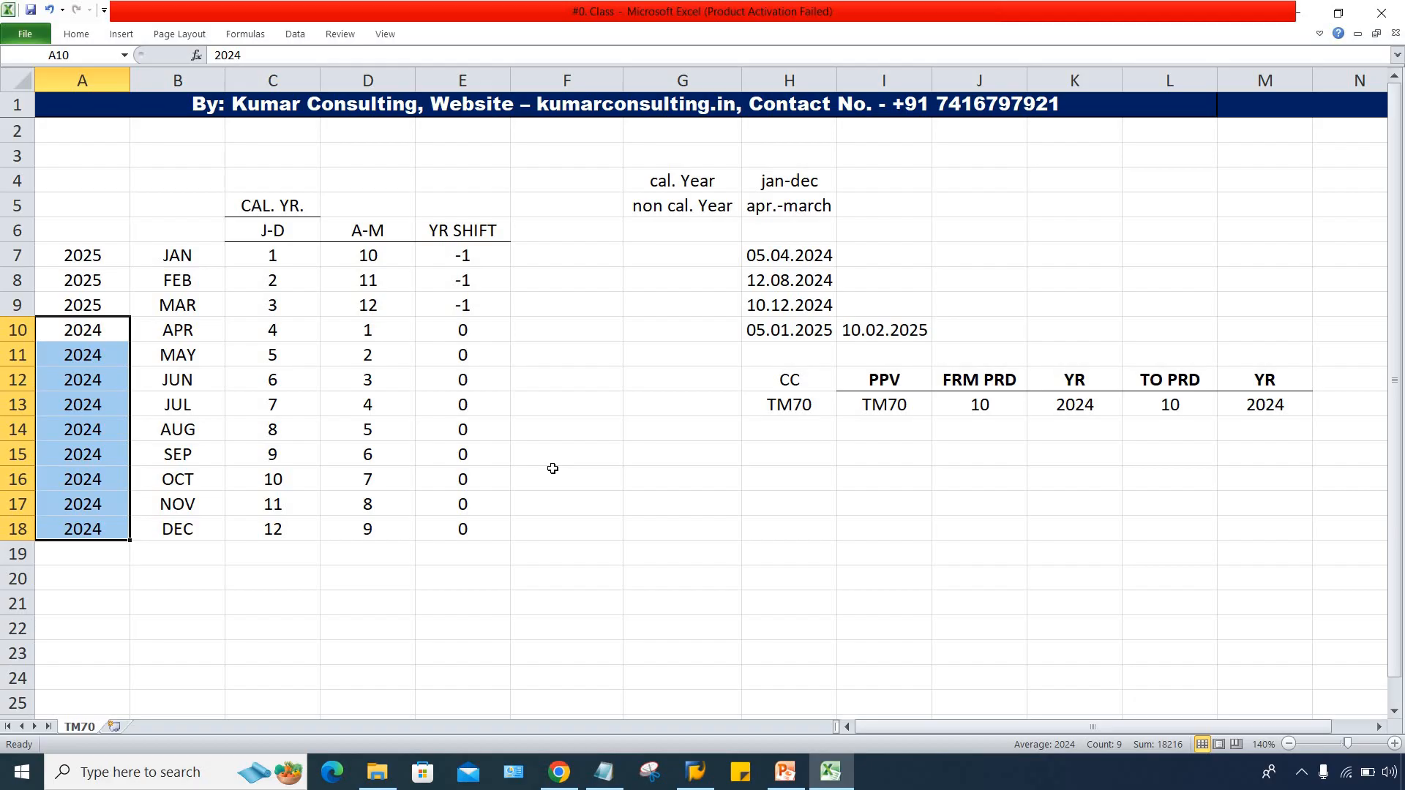
{"action": "left_click_drag", "start_coordinate": [77, 256], "coordinate": [106, 547]}
{"action": "left_click", "coordinate": [696, 529]}
{"action": "left_click", "coordinate": [471, 231]}
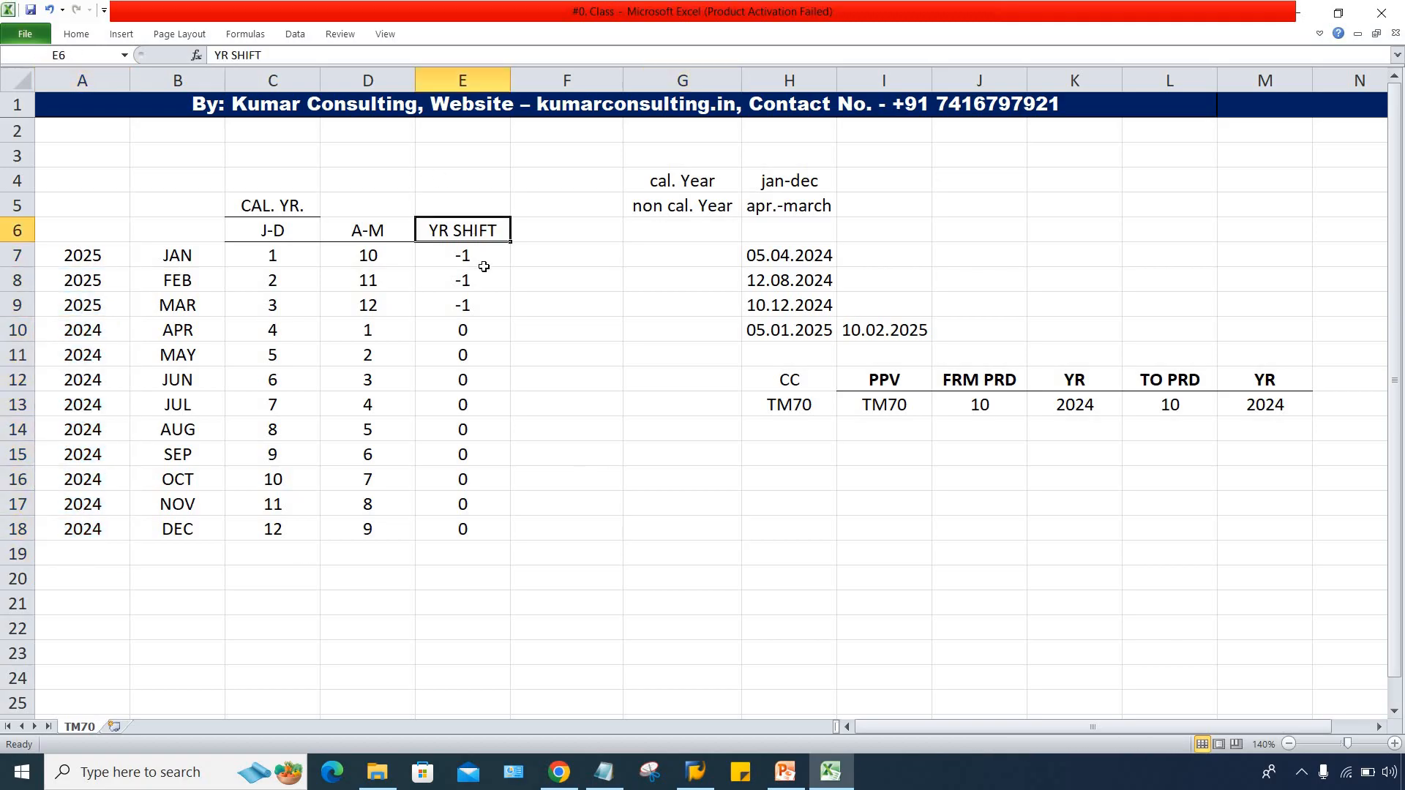
{"action": "left_click_drag", "start_coordinate": [472, 257], "coordinate": [480, 294]}
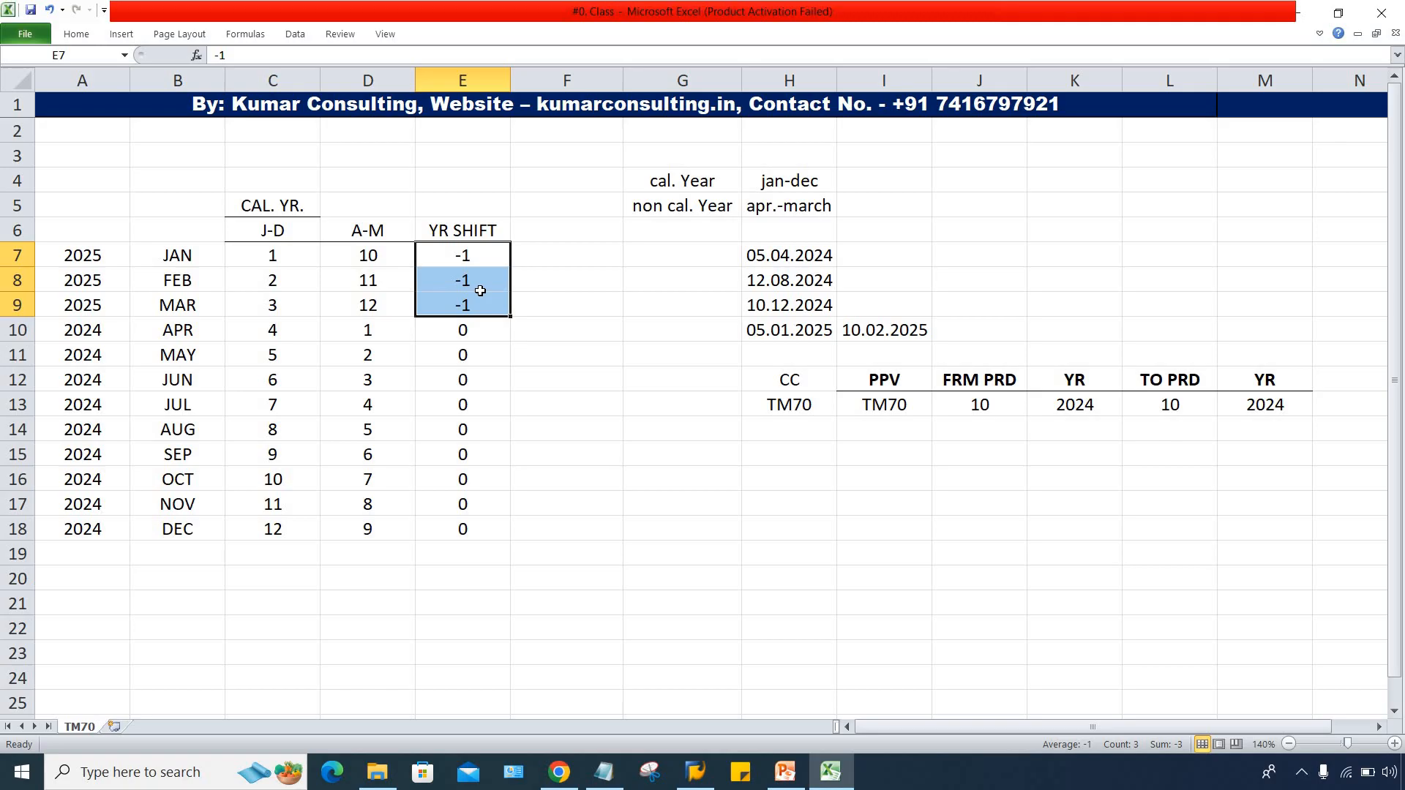
{"action": "left_click", "coordinate": [373, 237]}
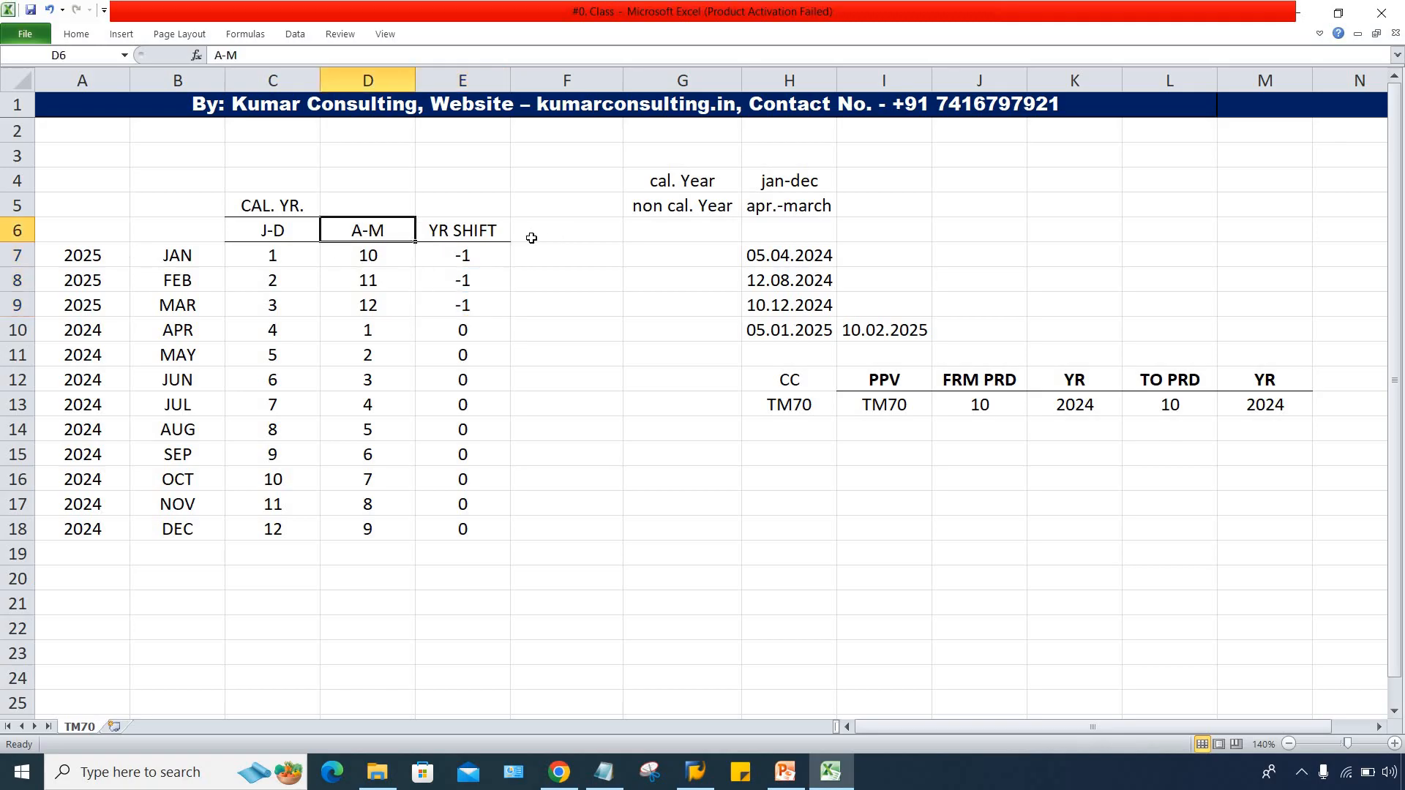
{"action": "left_click", "coordinate": [463, 231]}
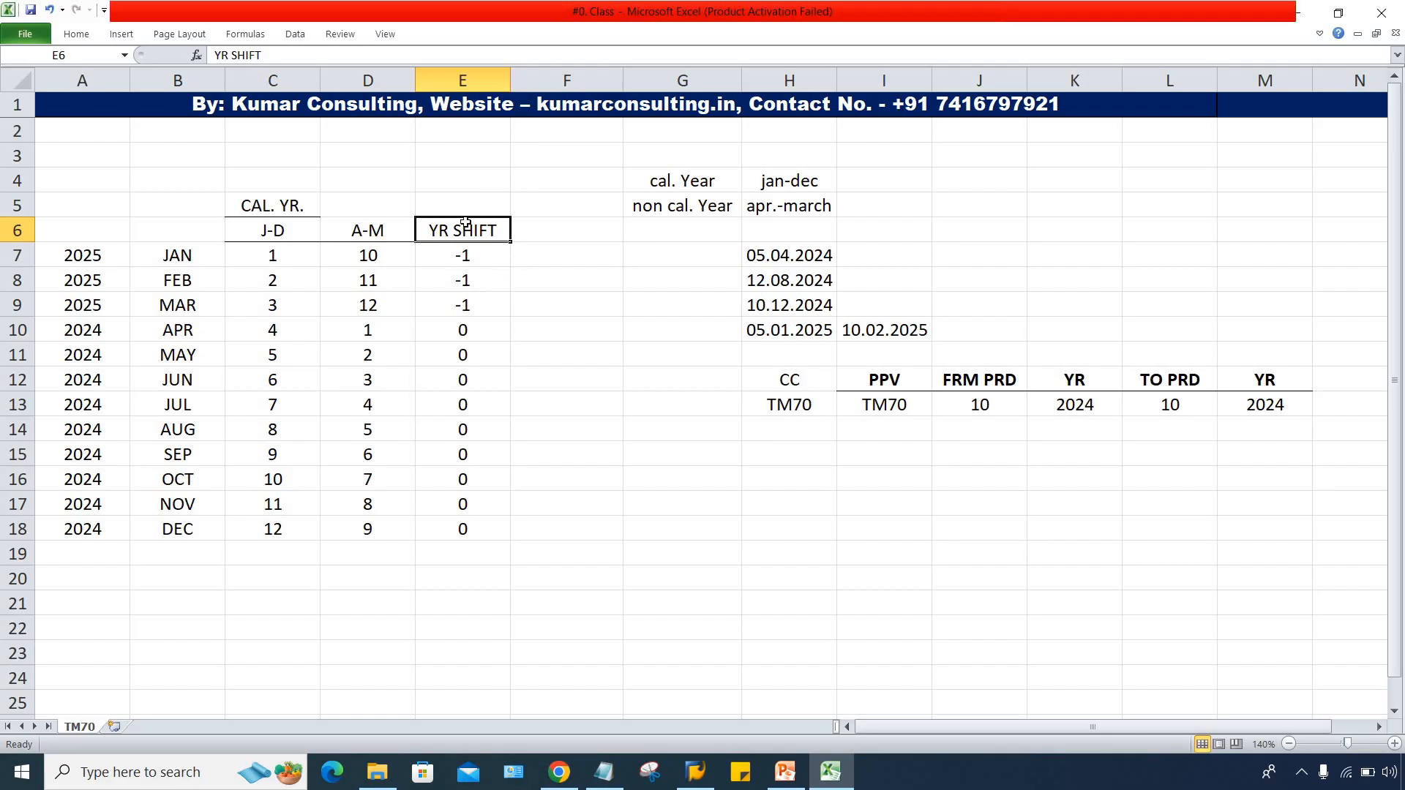
Step: Move the YR SHIFT column with its header from E6:E18 to the range starting at F6
{"action": "left_click_drag", "start_coordinate": [480, 232], "coordinate": [462, 527]}
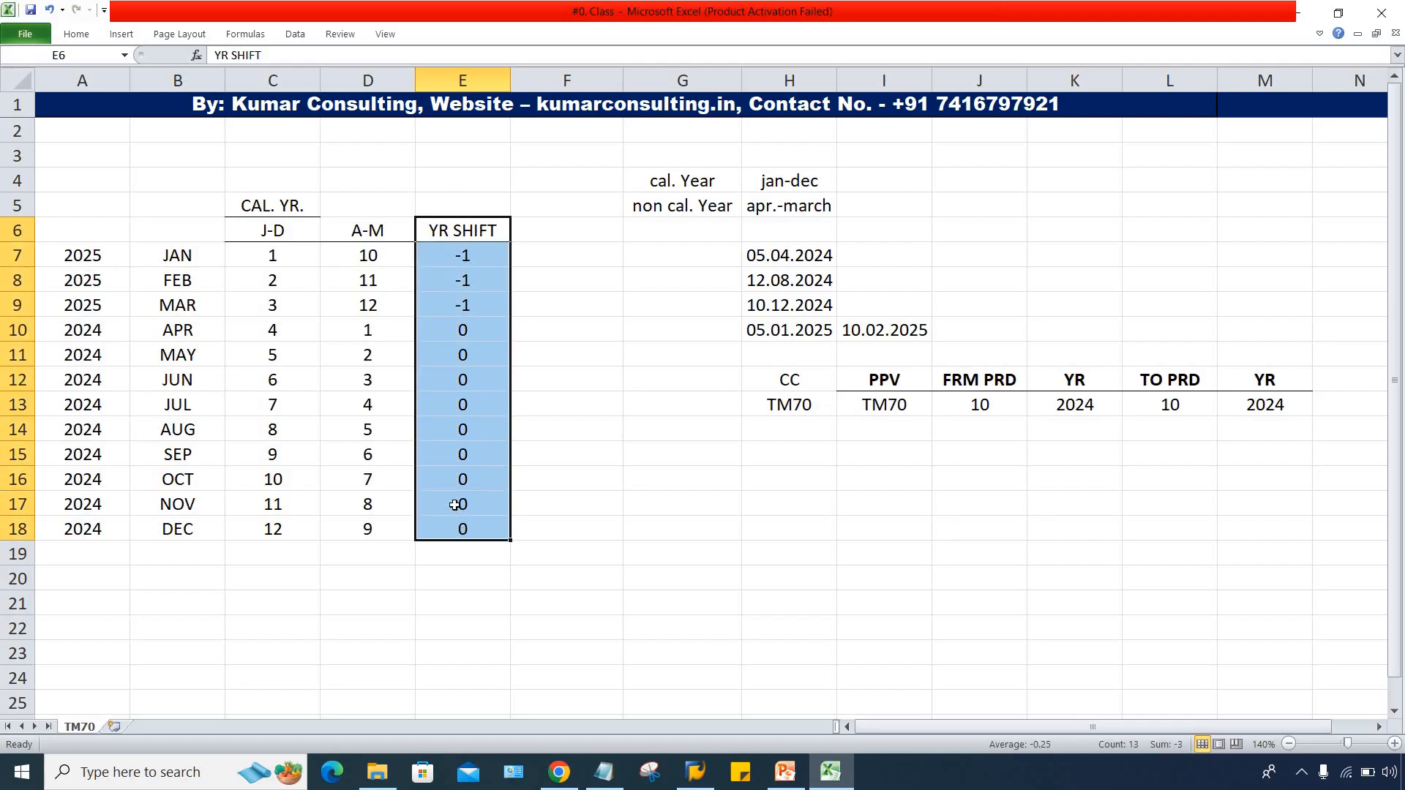
{"action": "left_click", "coordinate": [552, 235]}
{"action": "key", "text": "ctrl+v"}
{"action": "left_click", "coordinate": [703, 399]}
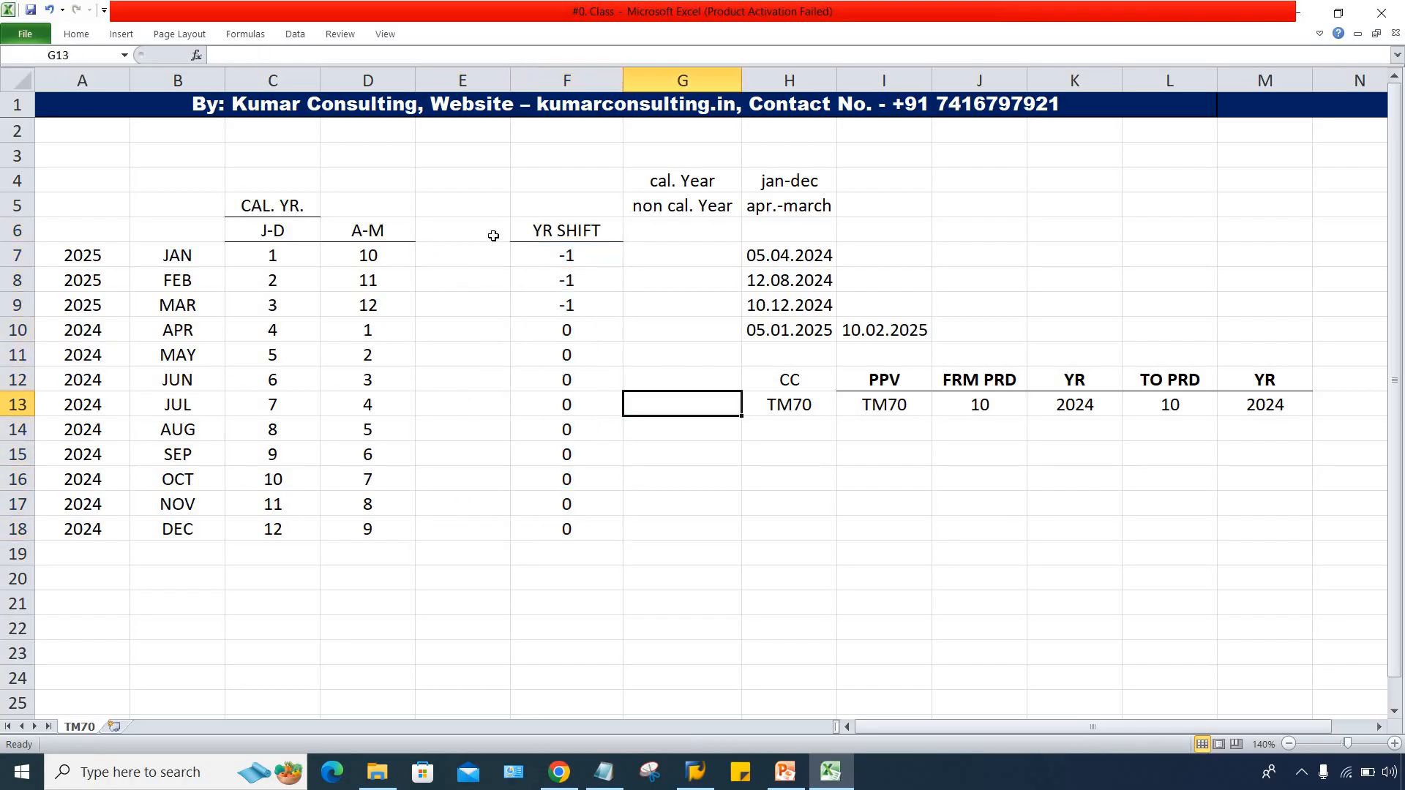
Step: Enter the header O-S in cell E6, between the A-M and YR SHIFT columns
{"action": "left_click", "coordinate": [486, 228]}
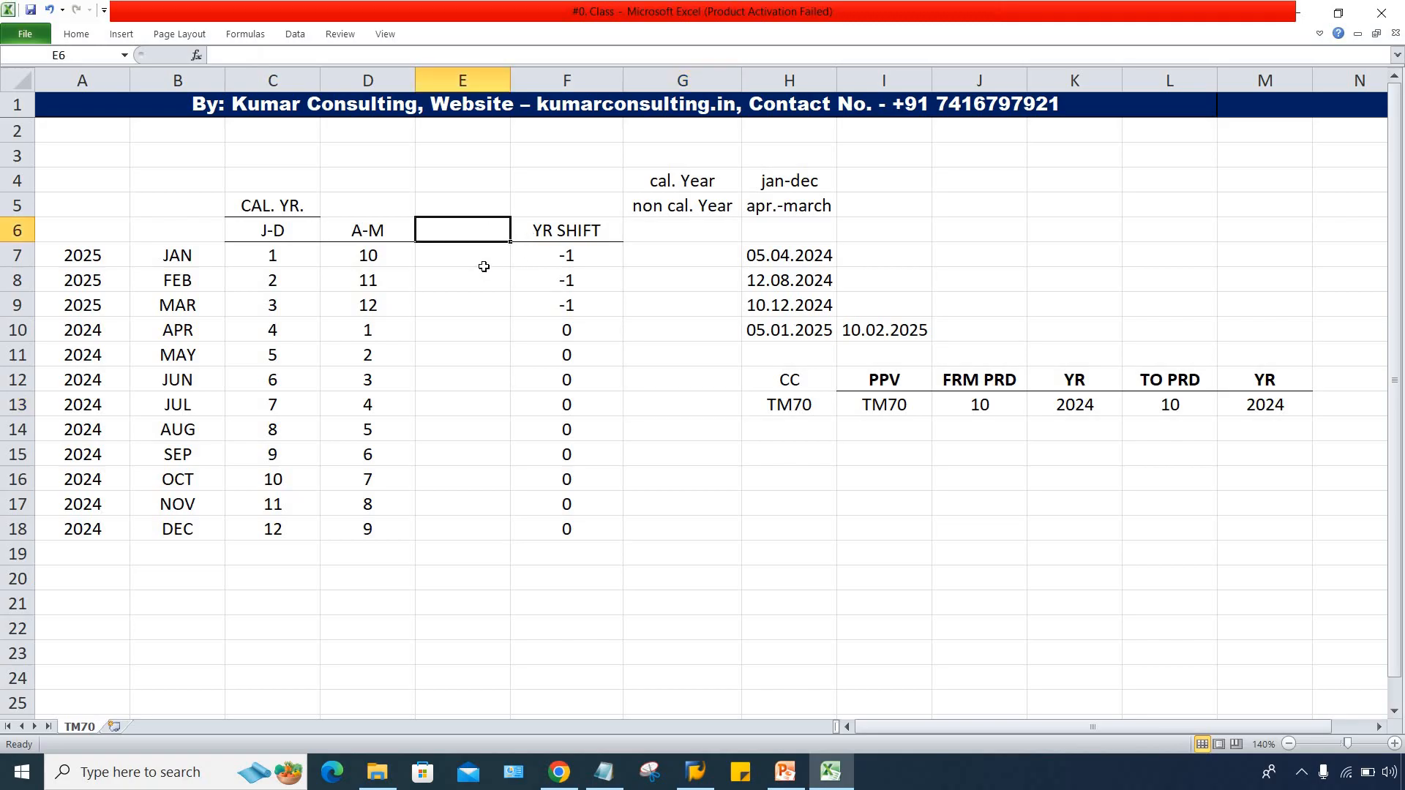
{"action": "left_click", "coordinate": [73, 43]}
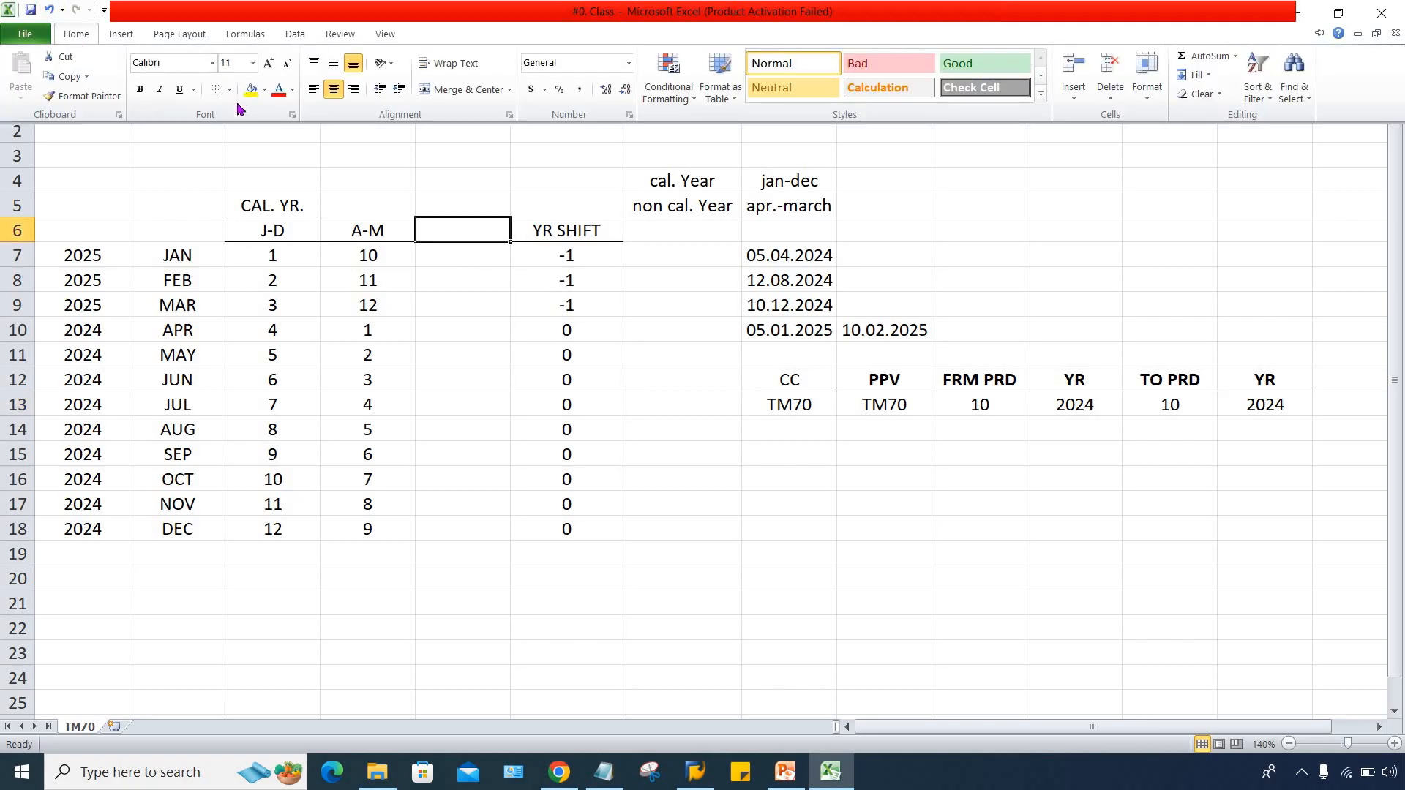
{"action": "left_click", "coordinate": [499, 339]}
{"action": "left_click", "coordinate": [495, 333]}
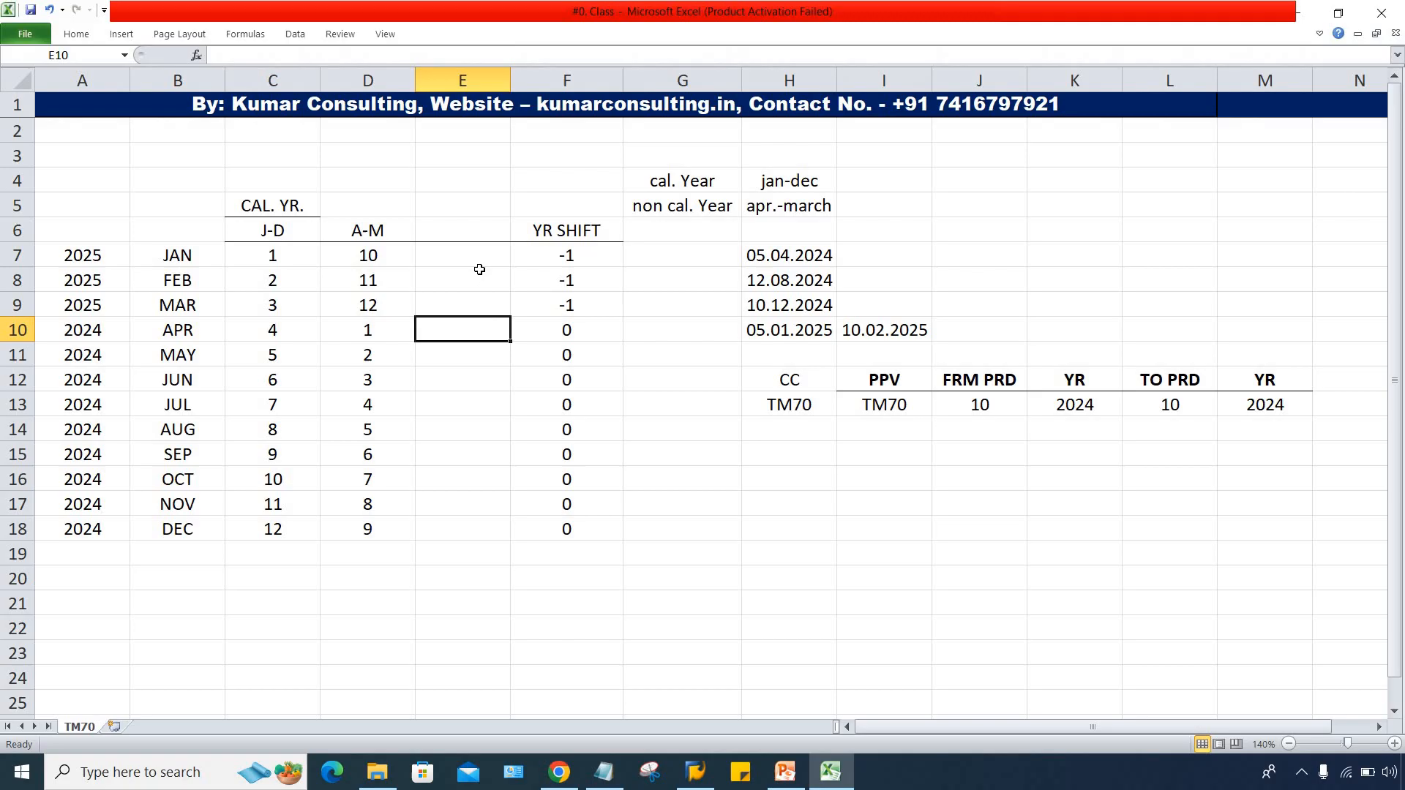
{"action": "left_click", "coordinate": [467, 232]}
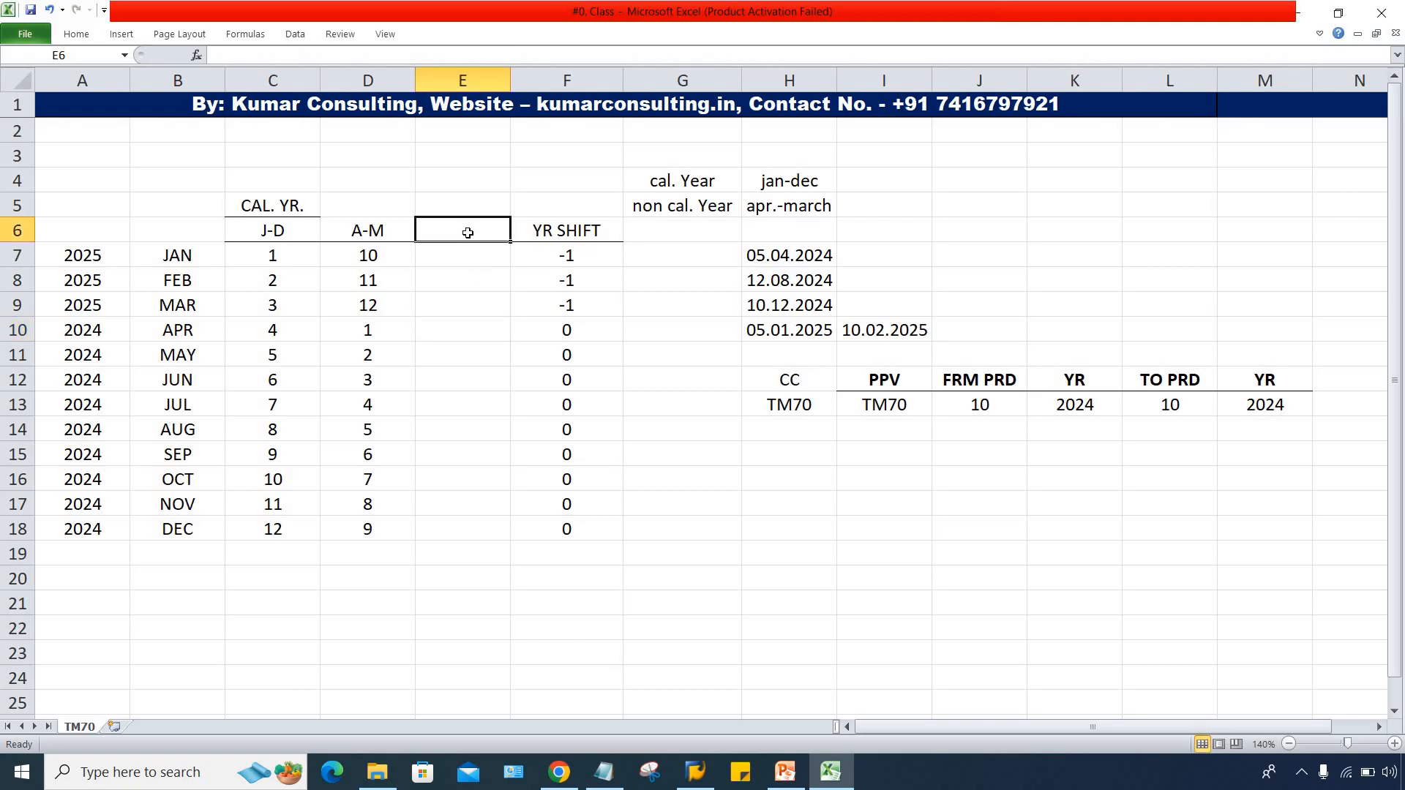
{"action": "type", "text": "O"}
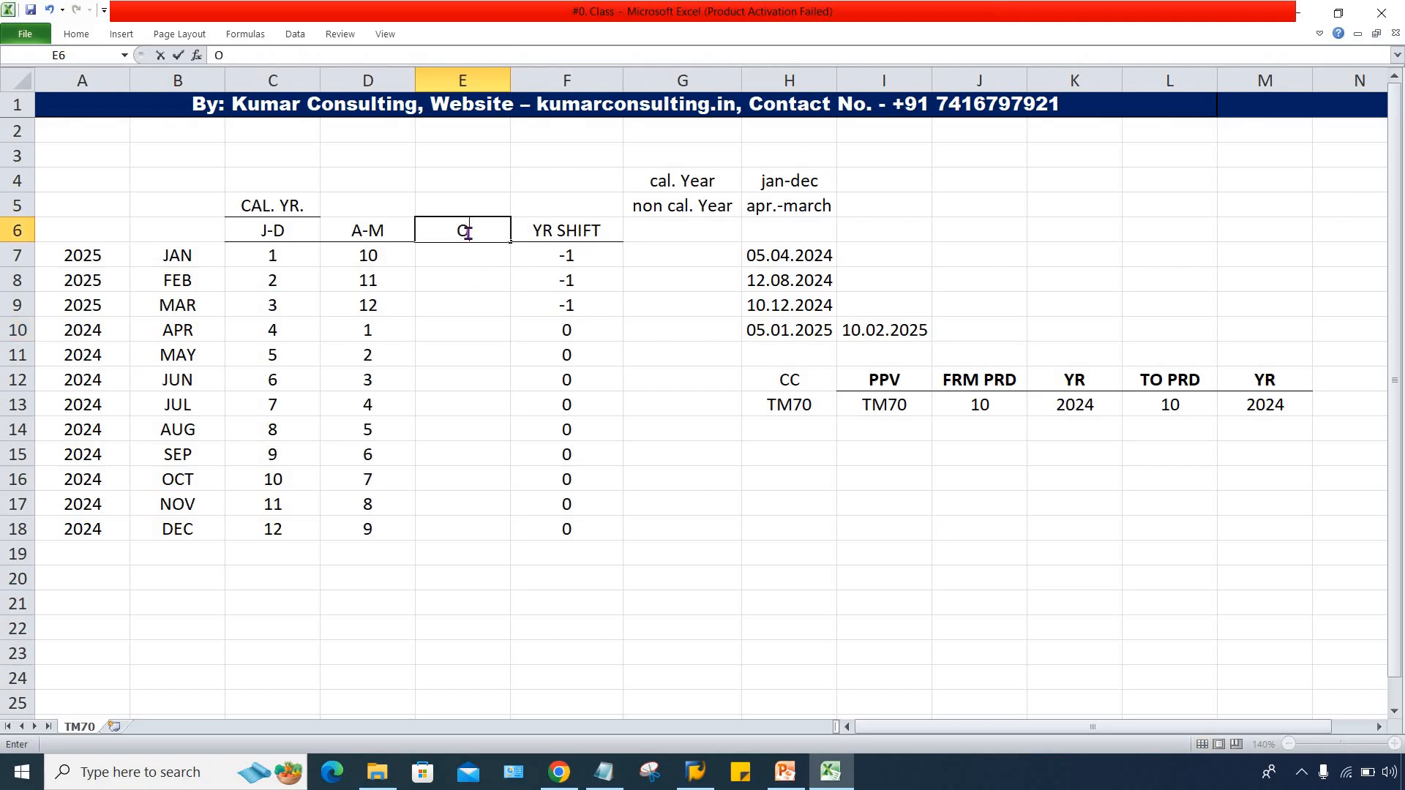
{"action": "type", "text": "-"}
{"action": "key", "text": "Caps_Lock"}
{"action": "type", "text": "S"}
{"action": "key", "text": "Return"}
{"action": "left_click", "coordinate": [527, 401]}
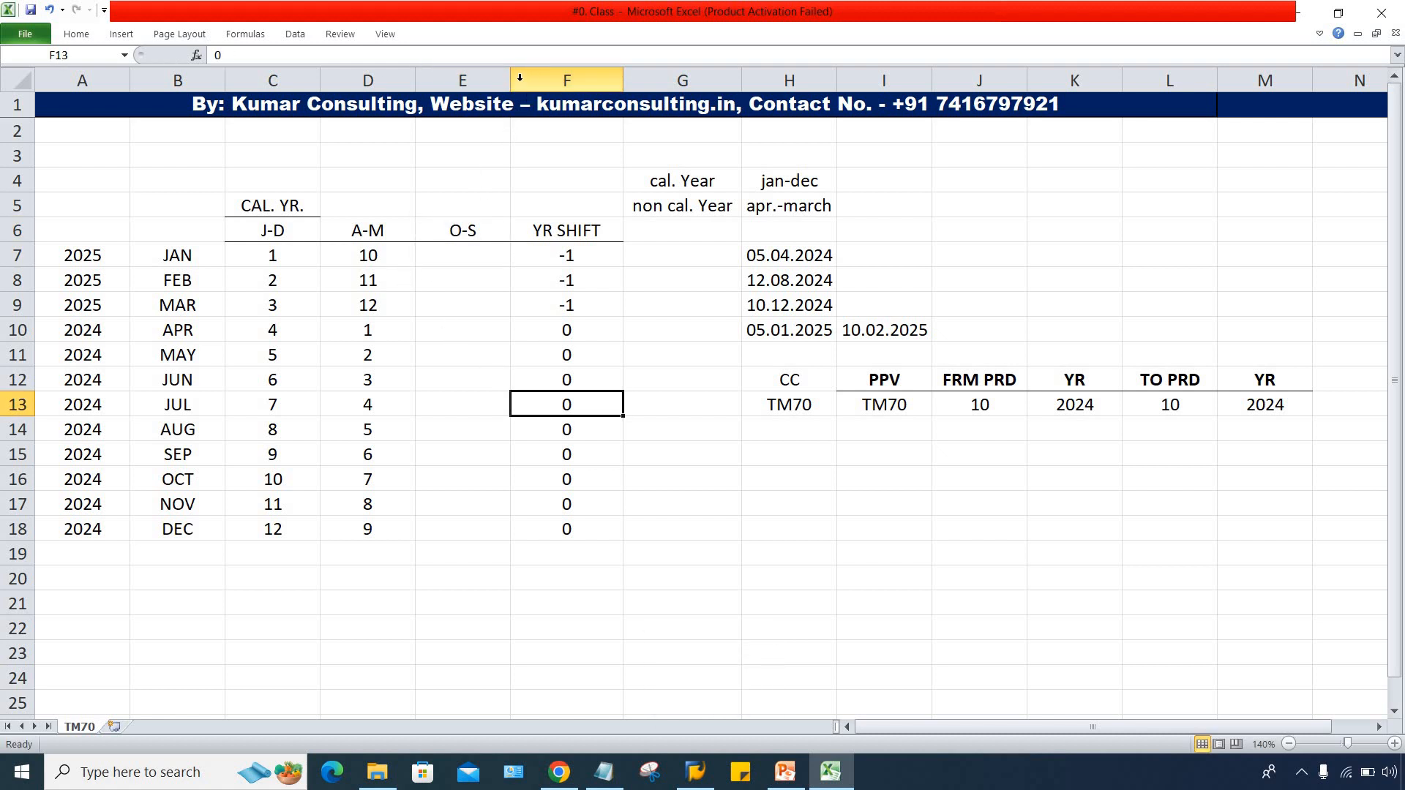
Step: Narrow columns D, E and F so the A-M, O-S and YR SHIFT columns fit their contents more closely
{"action": "left_click_drag", "start_coordinate": [511, 77], "coordinate": [401, 83]}
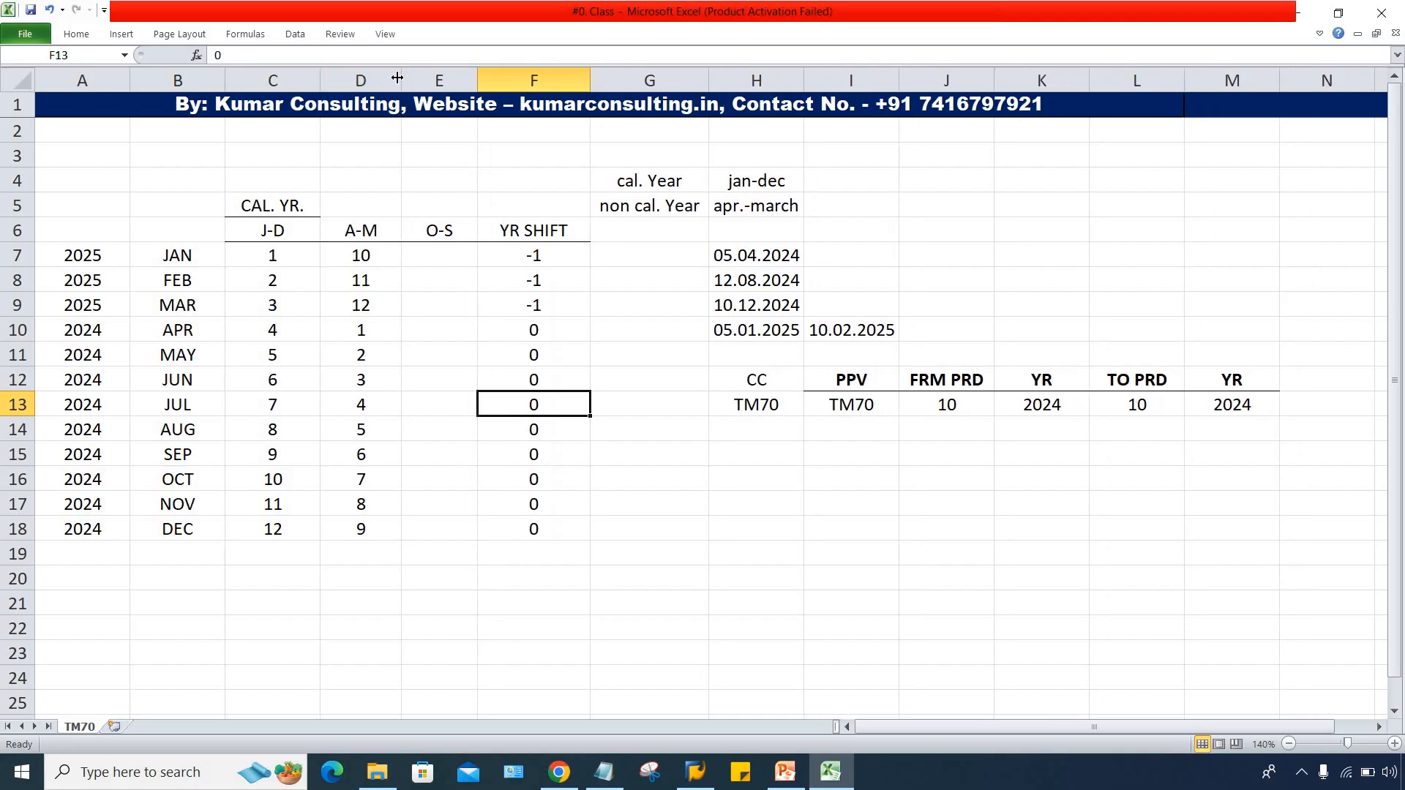
{"action": "left_click", "coordinate": [555, 308]}
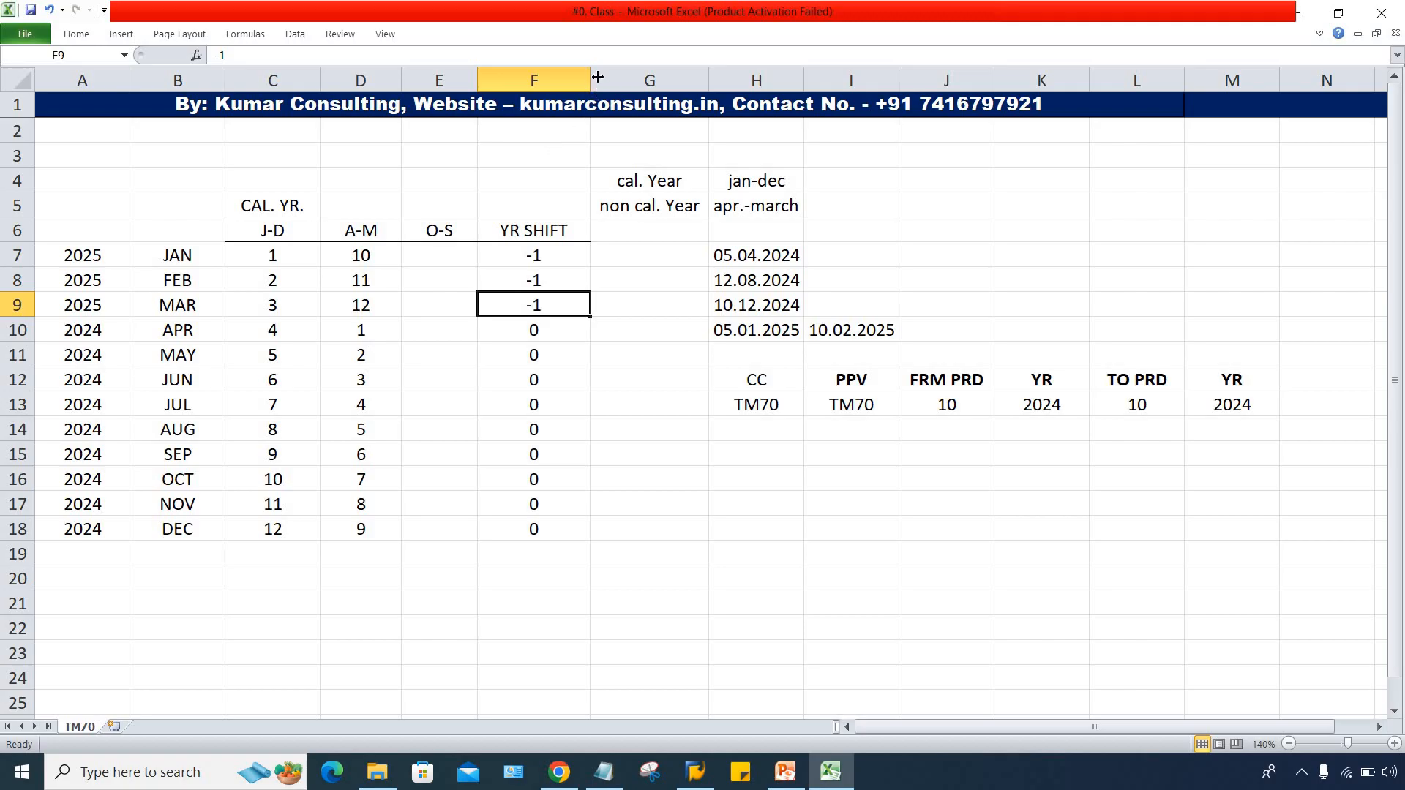
{"action": "left_click_drag", "start_coordinate": [587, 74], "coordinate": [554, 74]}
{"action": "left_click", "coordinate": [623, 401]}
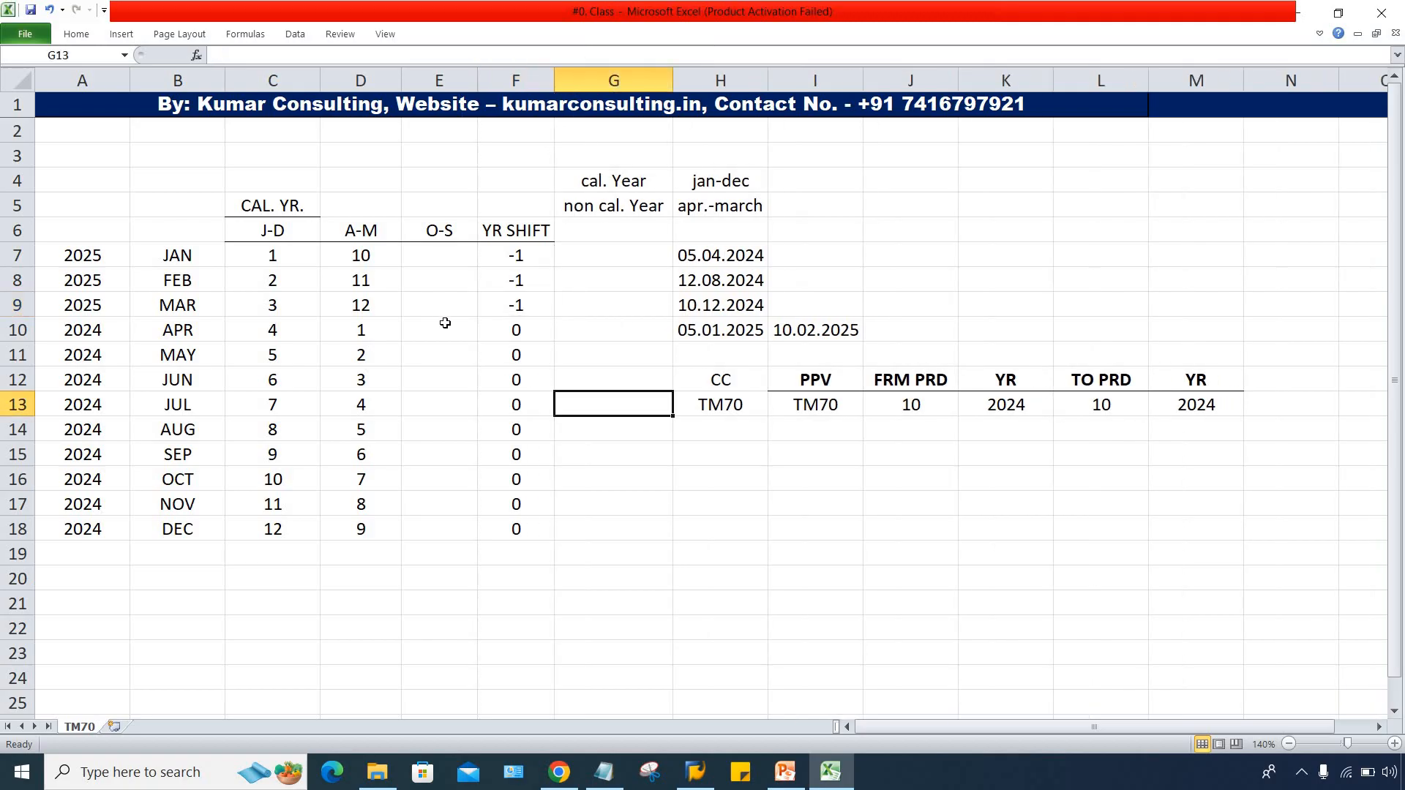
{"action": "left_click", "coordinate": [445, 326]}
Step: Insert a blank column G before the cal. Year column and widen it slightly
{"action": "left_click", "coordinate": [594, 82]}
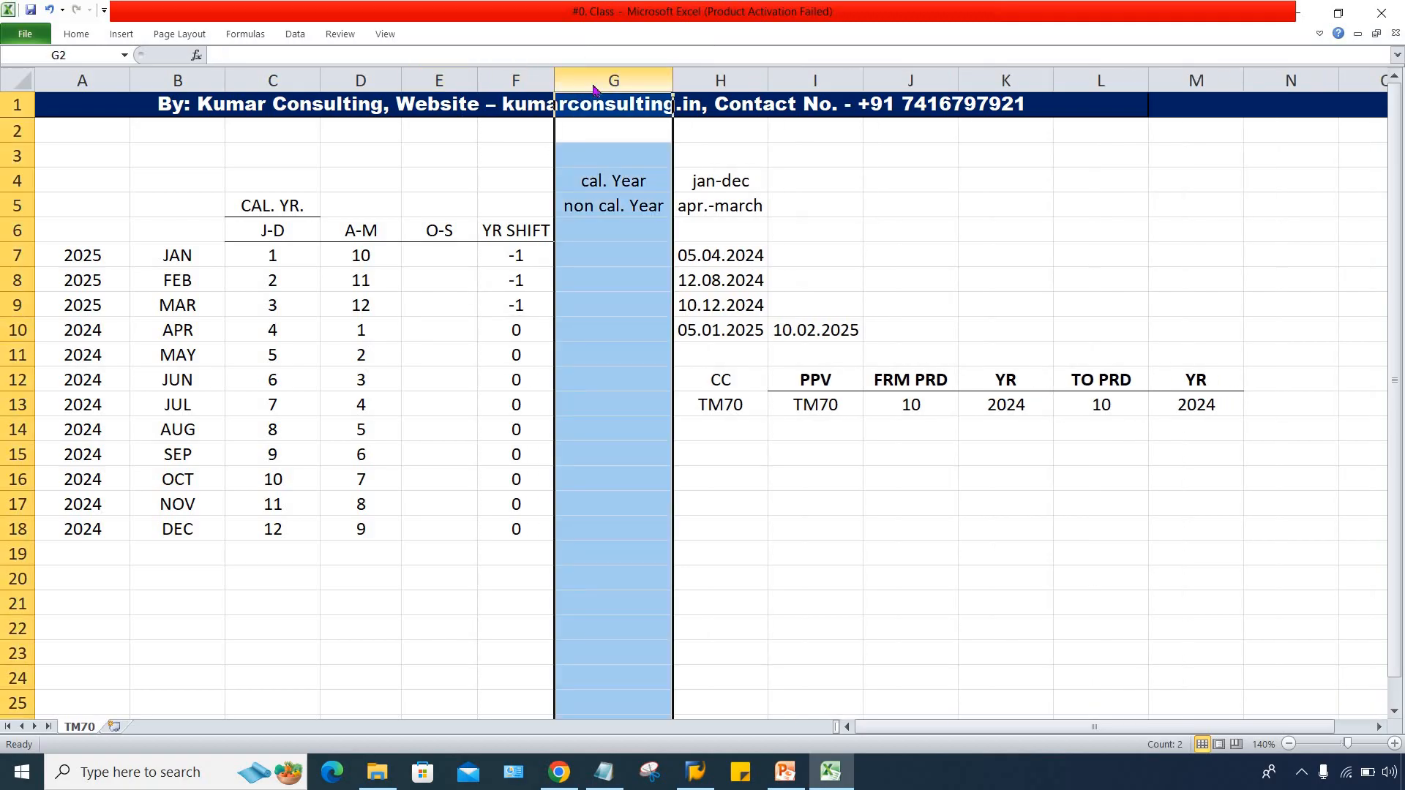
{"action": "right_click", "coordinate": [594, 85]}
{"action": "left_click", "coordinate": [648, 203]}
{"action": "left_click", "coordinate": [634, 479]}
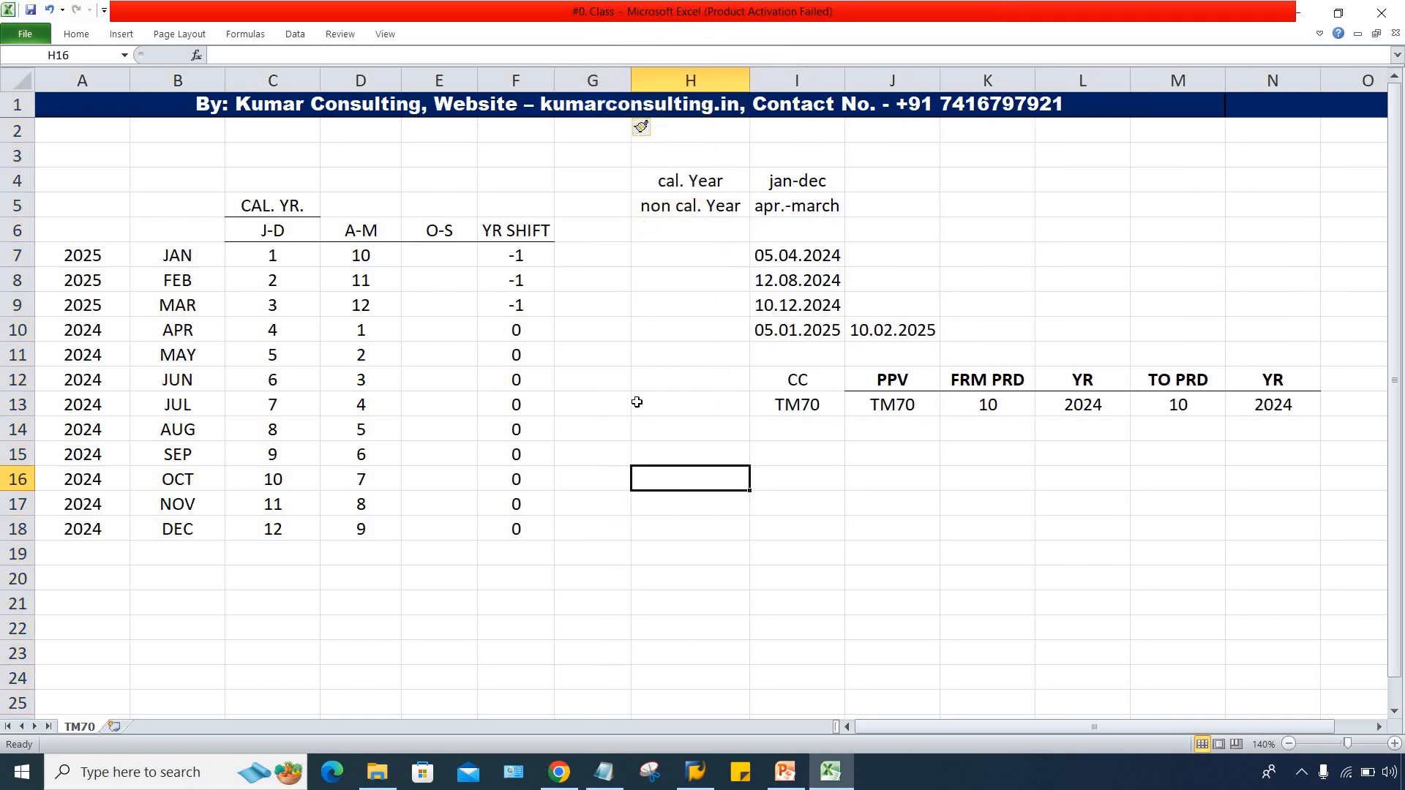
{"action": "left_click_drag", "start_coordinate": [630, 77], "coordinate": [652, 77]}
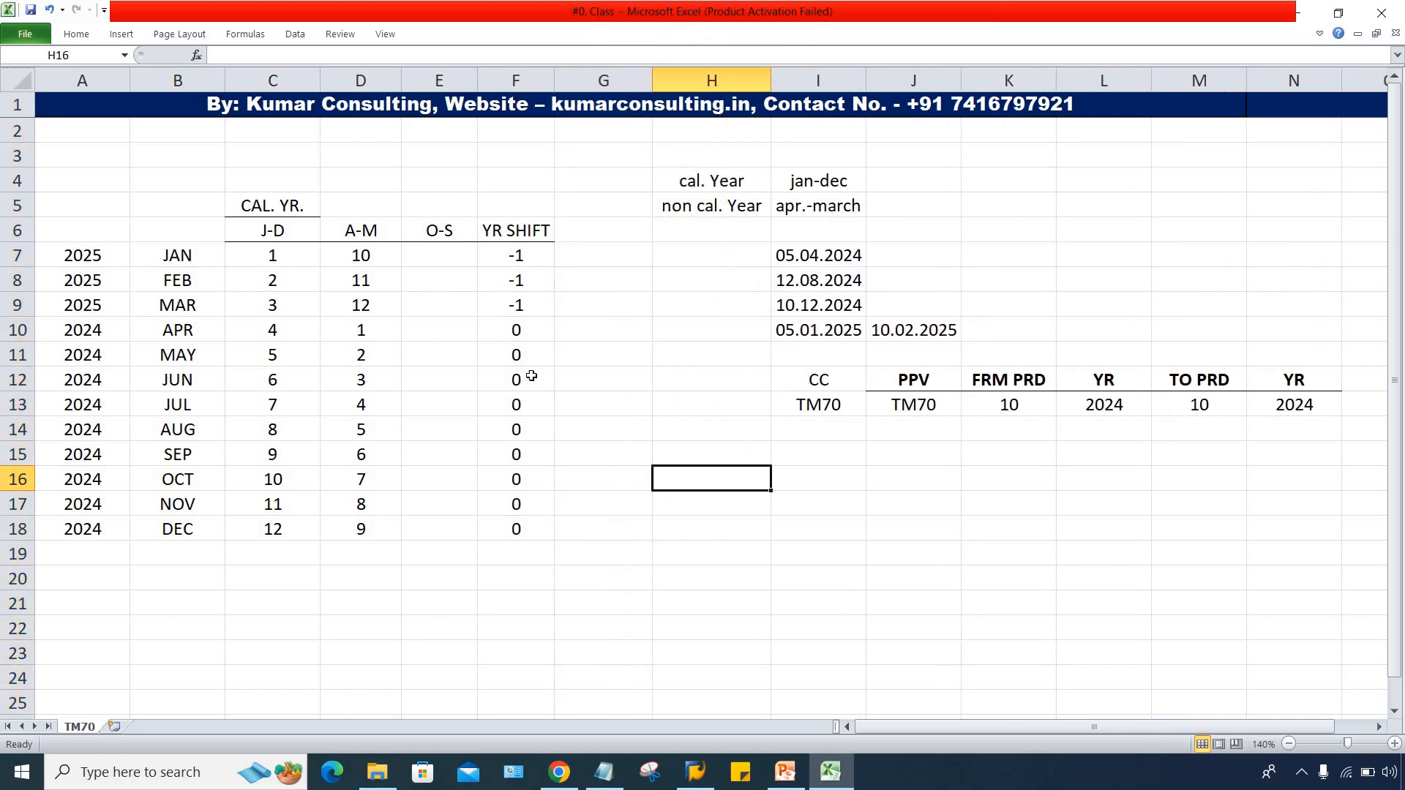
Step: Clear the year values beside the months in column A, from A7 to A18
{"action": "left_click", "coordinate": [491, 415]}
{"action": "left_click", "coordinate": [426, 275]}
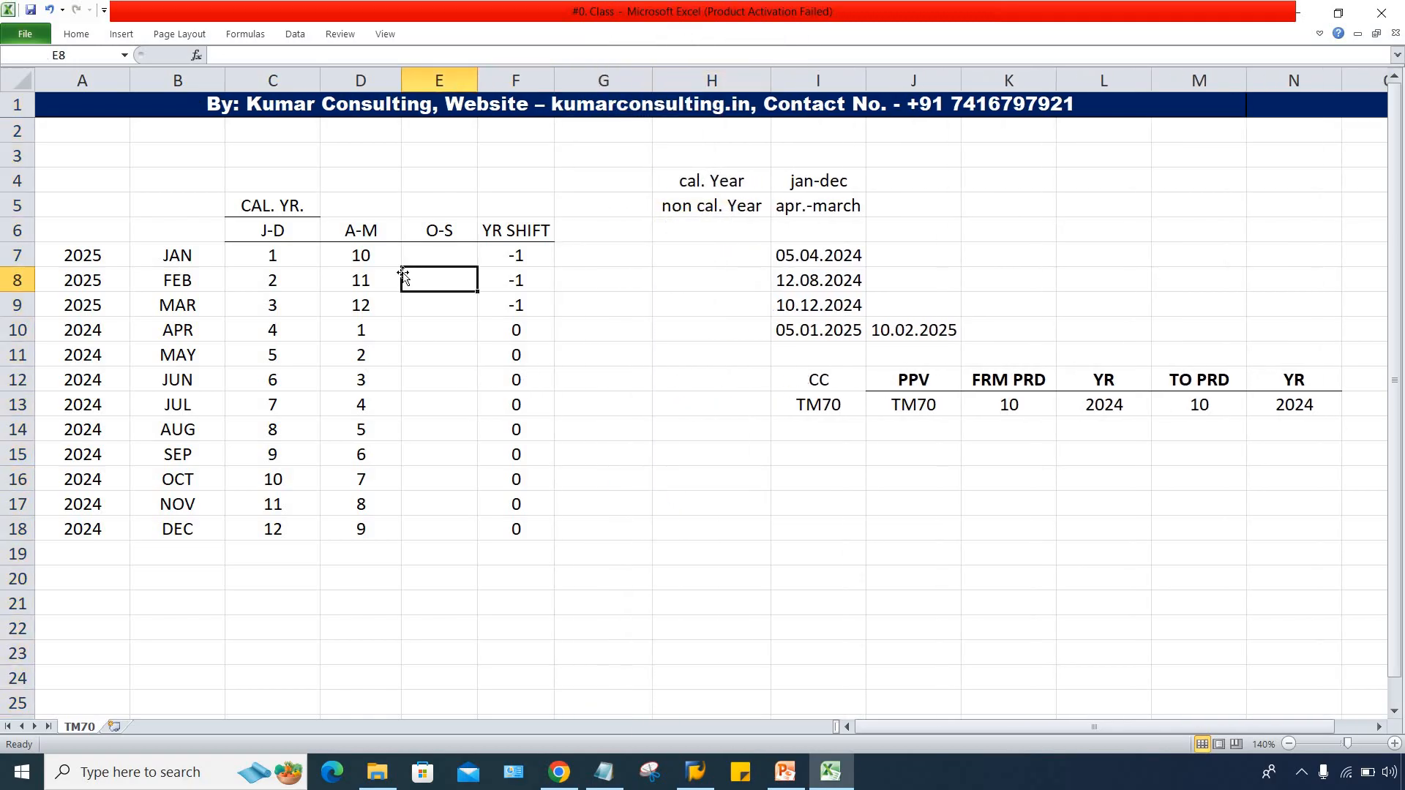
{"action": "left_click", "coordinate": [350, 262]}
{"action": "left_click", "coordinate": [445, 262]}
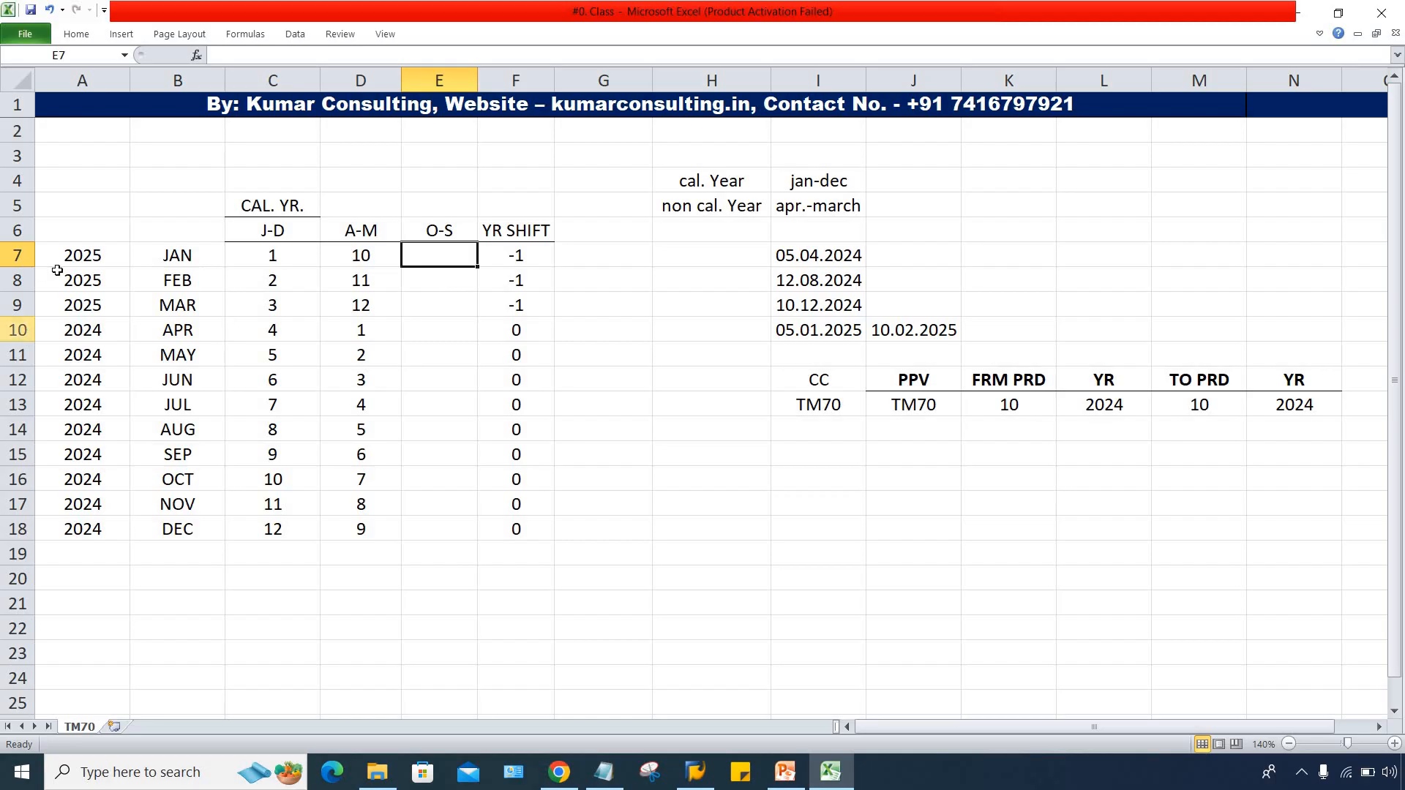
{"action": "left_click_drag", "start_coordinate": [69, 258], "coordinate": [46, 427]}
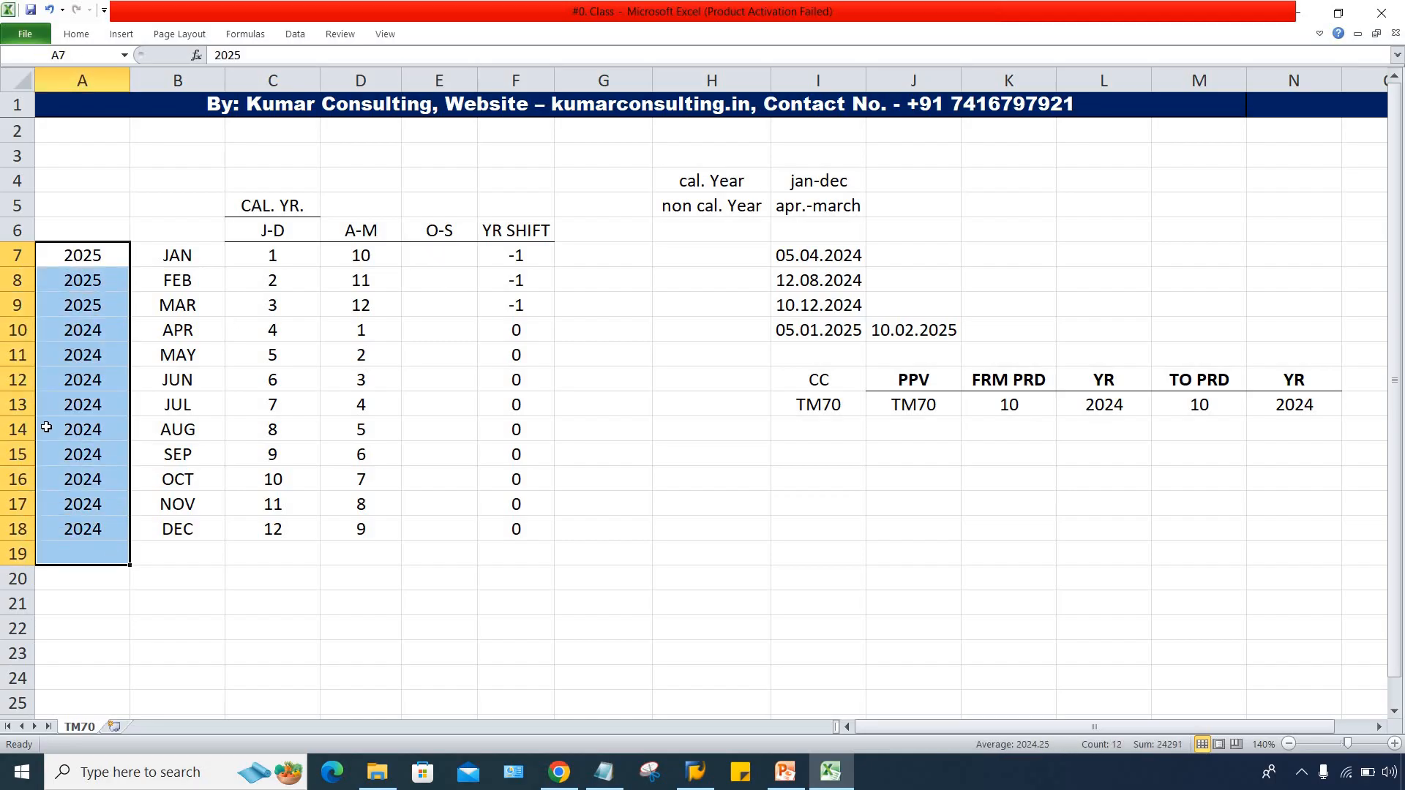
{"action": "key", "text": "Delete"}
{"action": "left_click", "coordinate": [521, 463]}
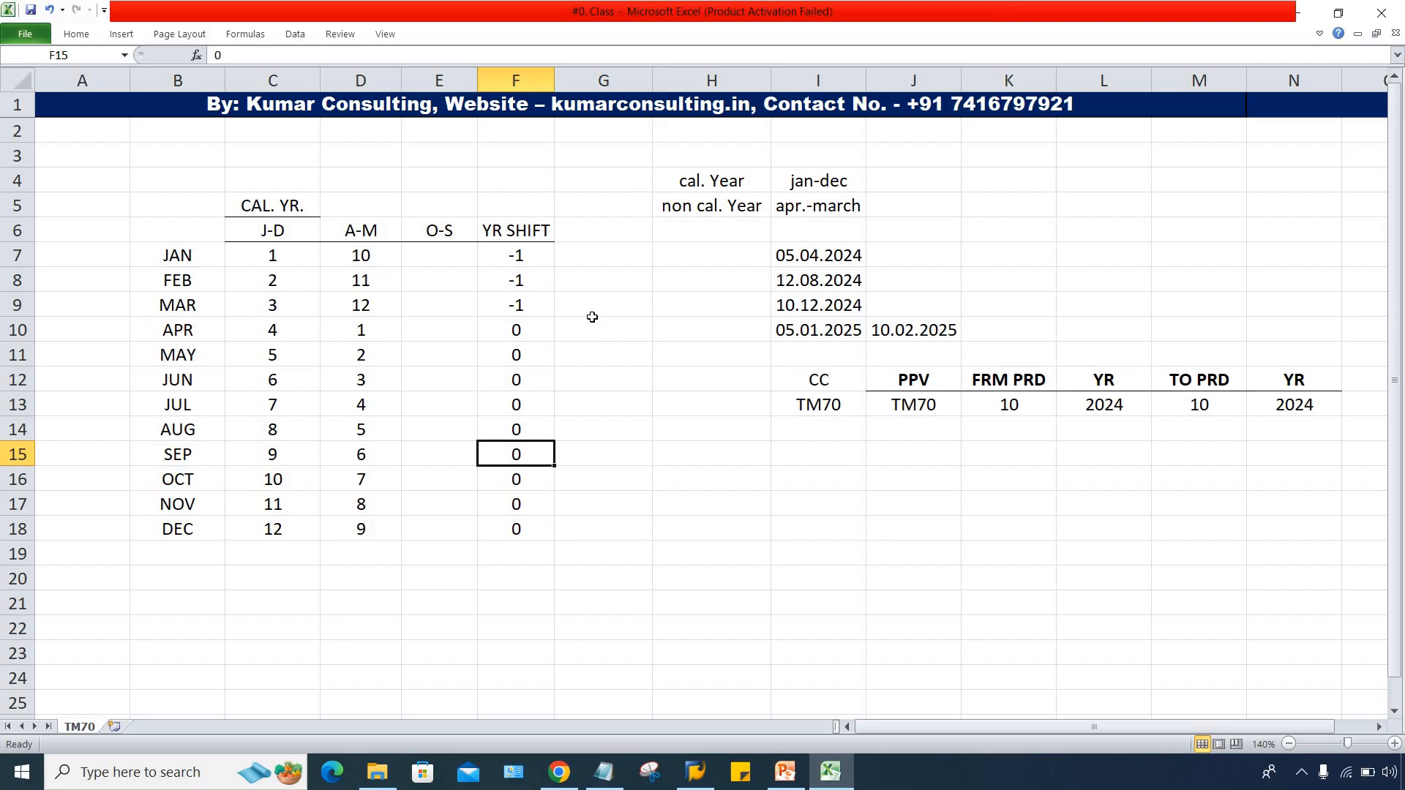
Step: Enter periods 1, 2 and 3 in the O-S column for OCT, NOV and DEC (E16:E18)
{"action": "left_click", "coordinate": [442, 262]}
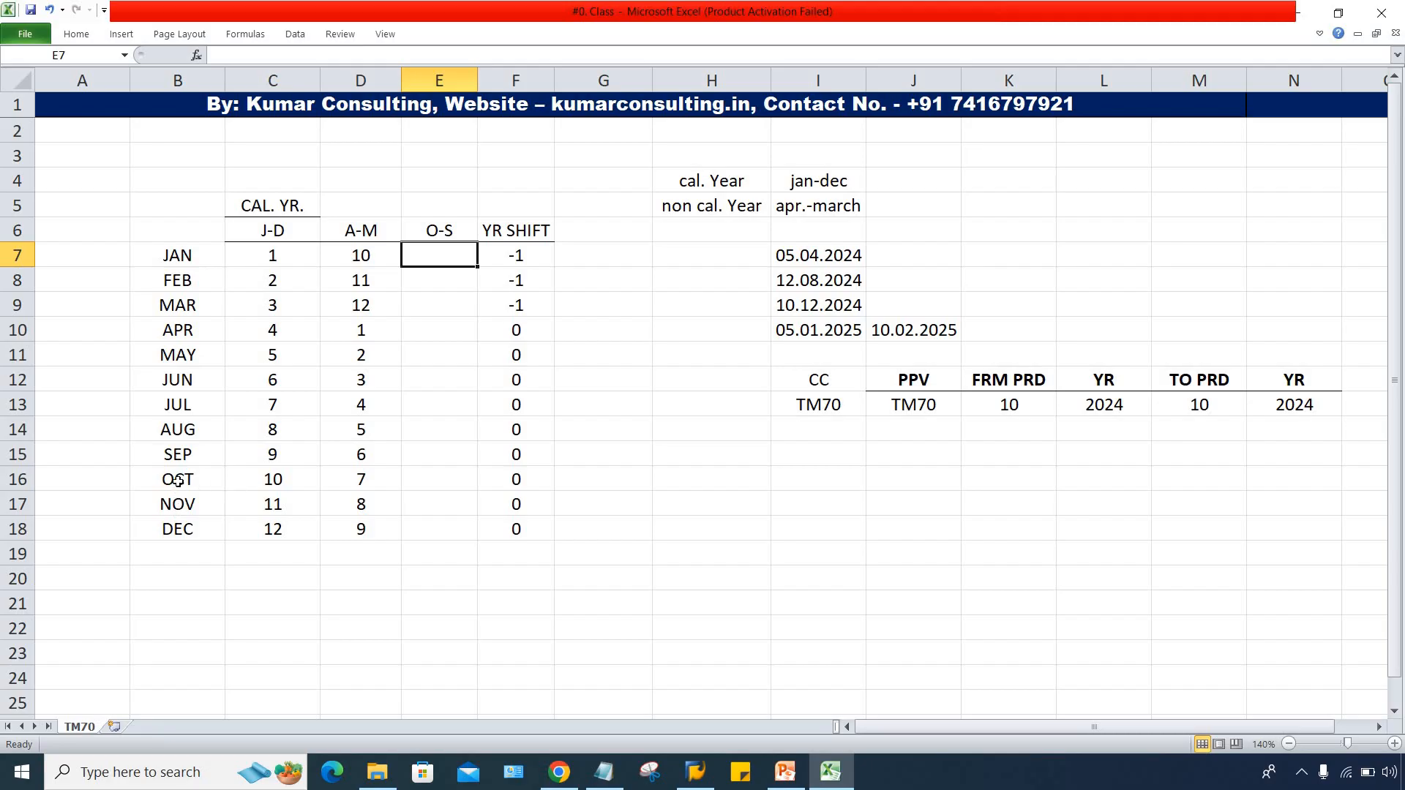
{"action": "left_click_drag", "start_coordinate": [178, 480], "coordinate": [199, 530]}
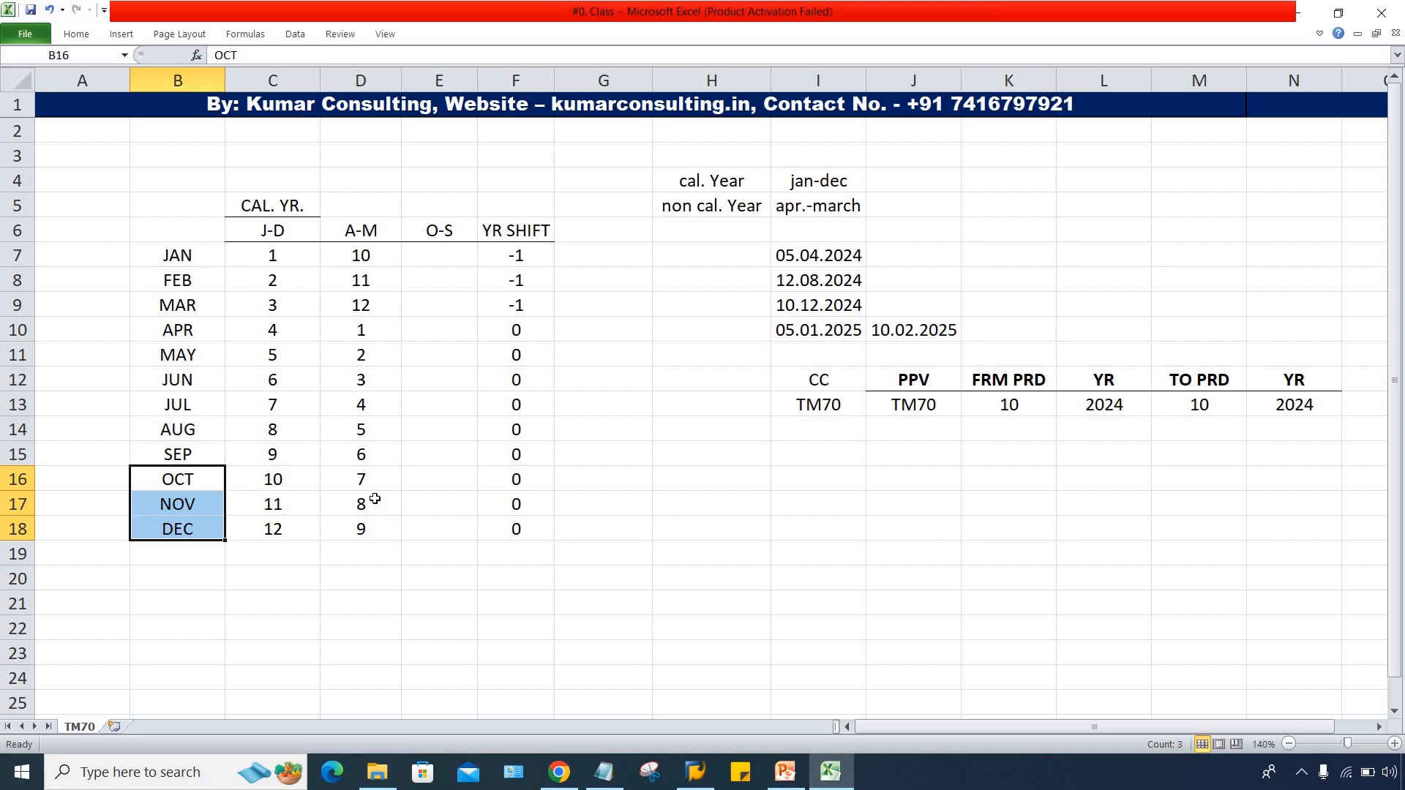
{"action": "left_click", "coordinate": [196, 483]}
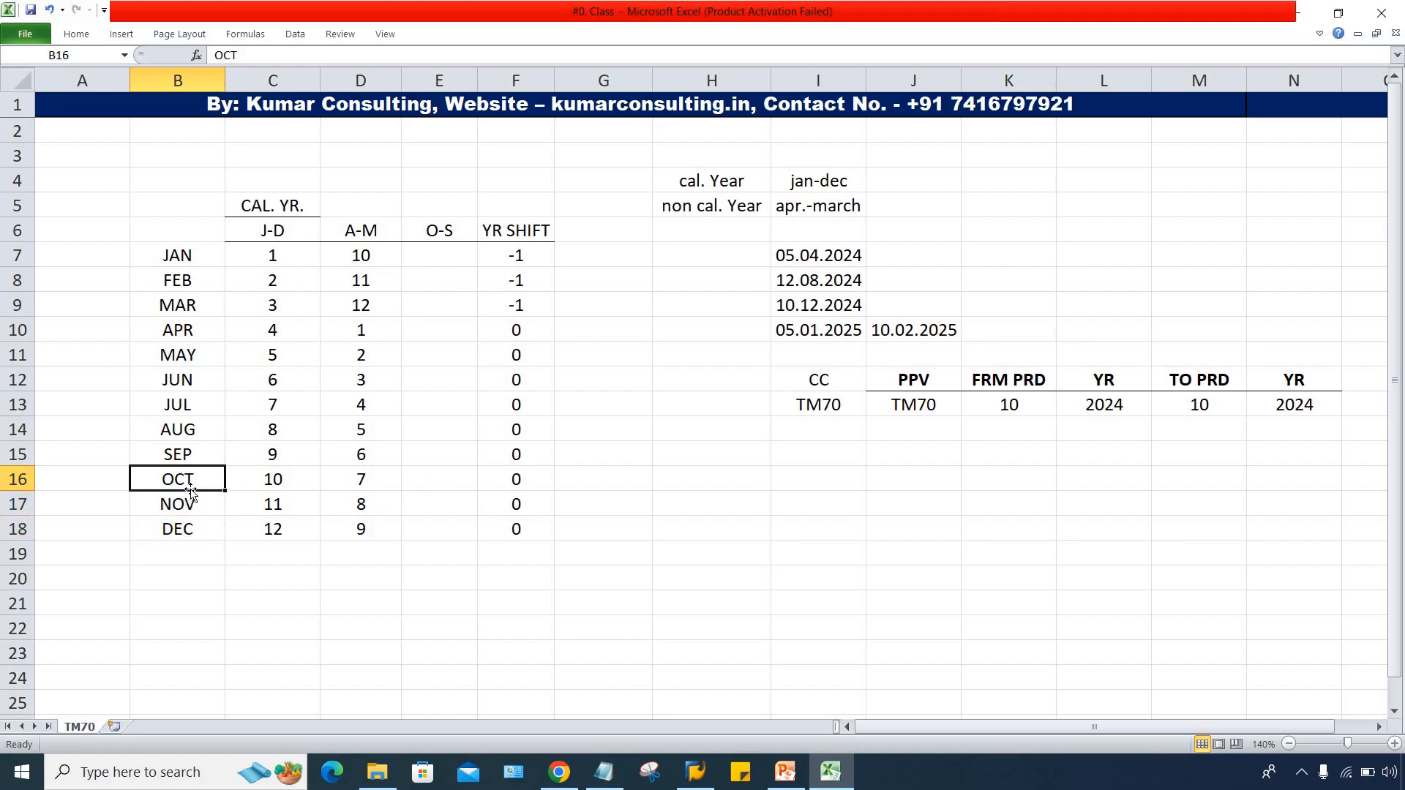
{"action": "left_click", "coordinate": [423, 482]}
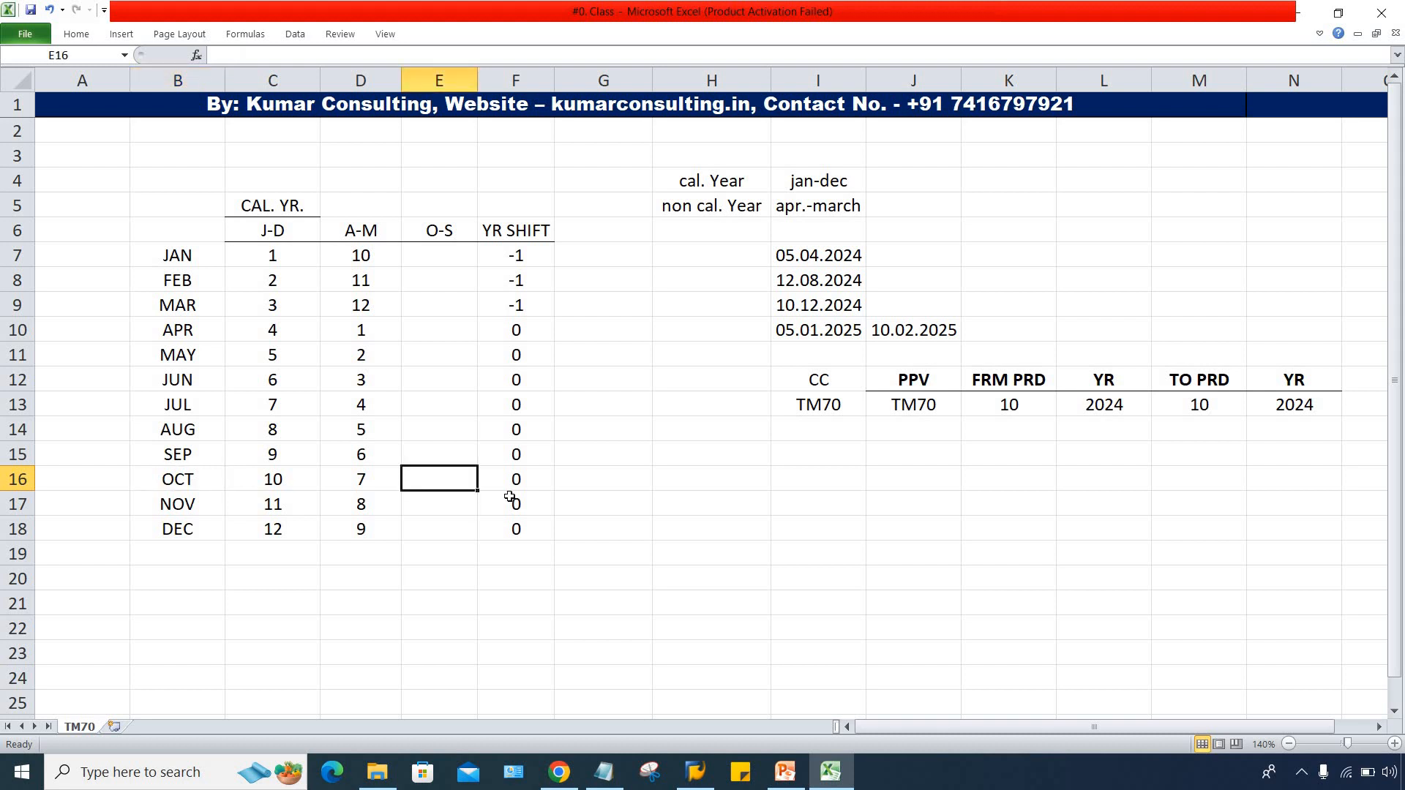
{"action": "type", "text": "1"}
{"action": "key", "text": "Return"}
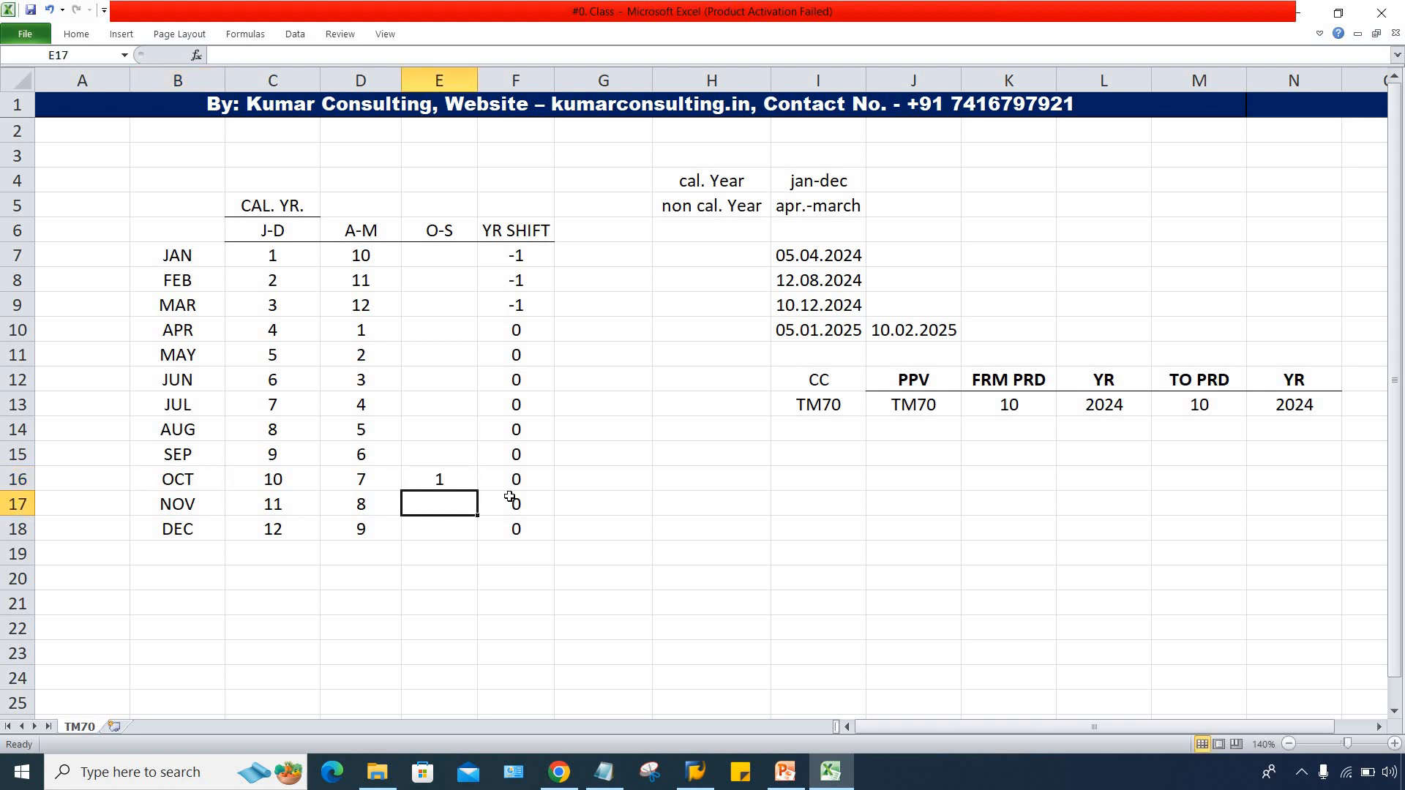
{"action": "type", "text": "2"}
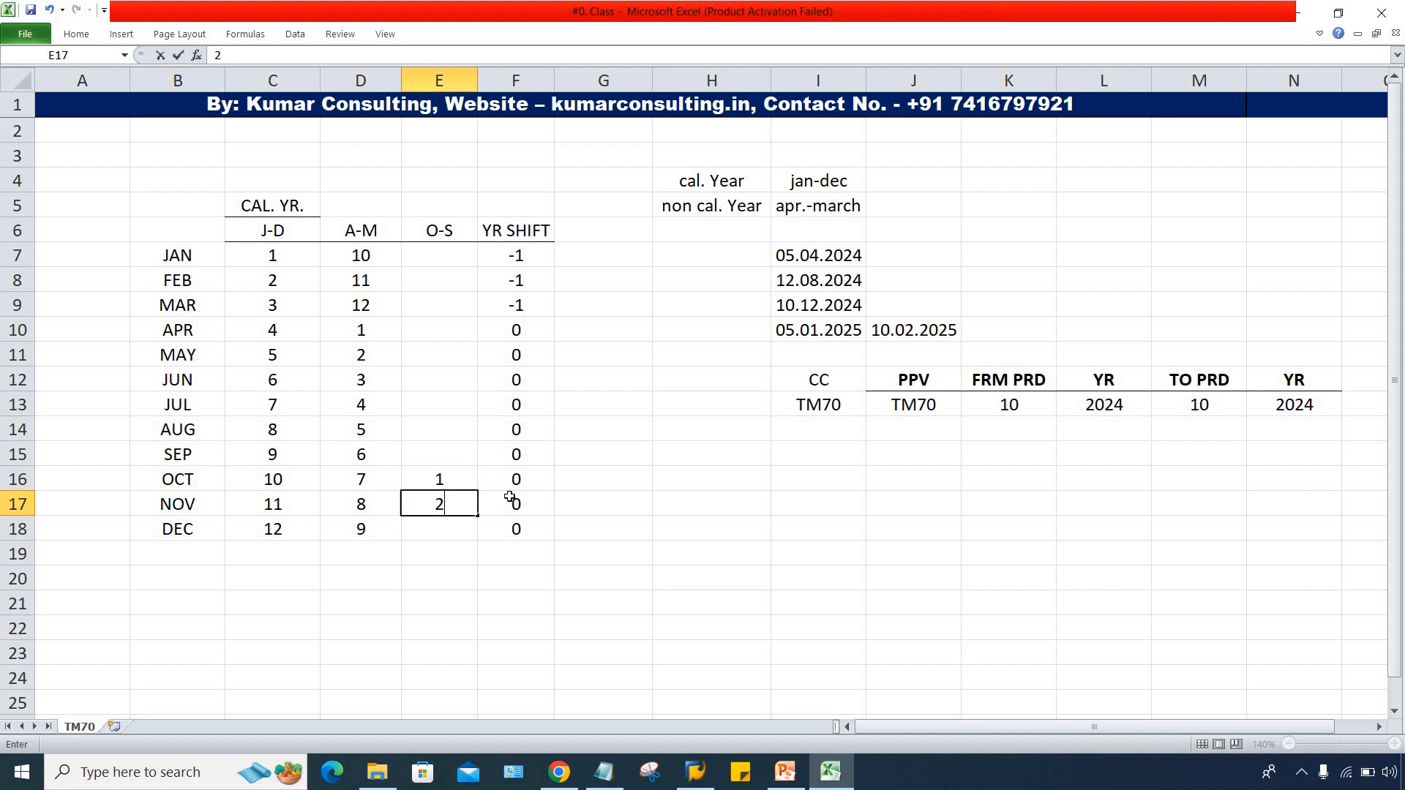
{"action": "key", "text": "Return"}
{"action": "type", "text": "3"}
{"action": "key", "text": "Return"}
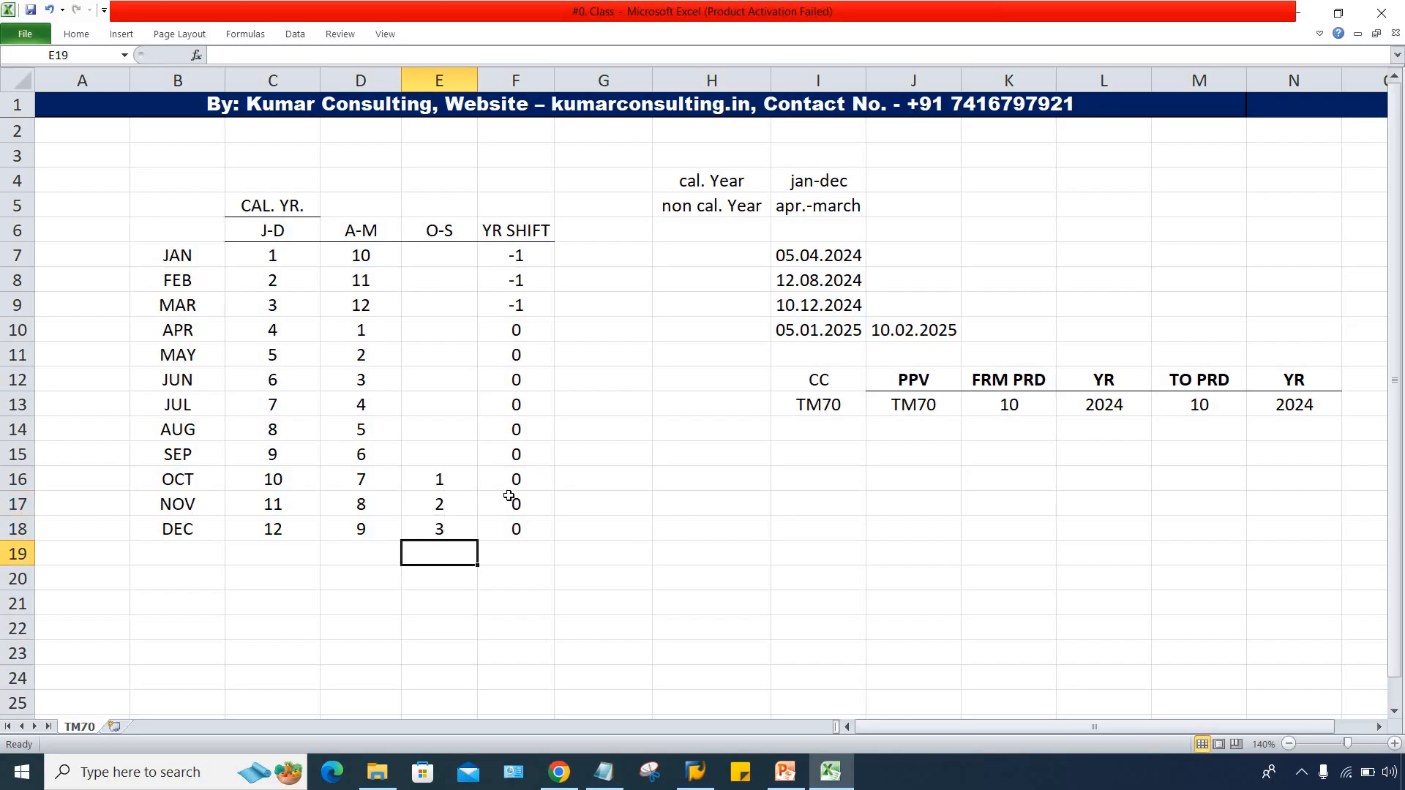
Step: Fill the O-S column for JAN through MAY (E7:E11) with periods 4, 5, 6, 7 and 8
{"action": "left_click_drag", "start_coordinate": [453, 480], "coordinate": [445, 534]}
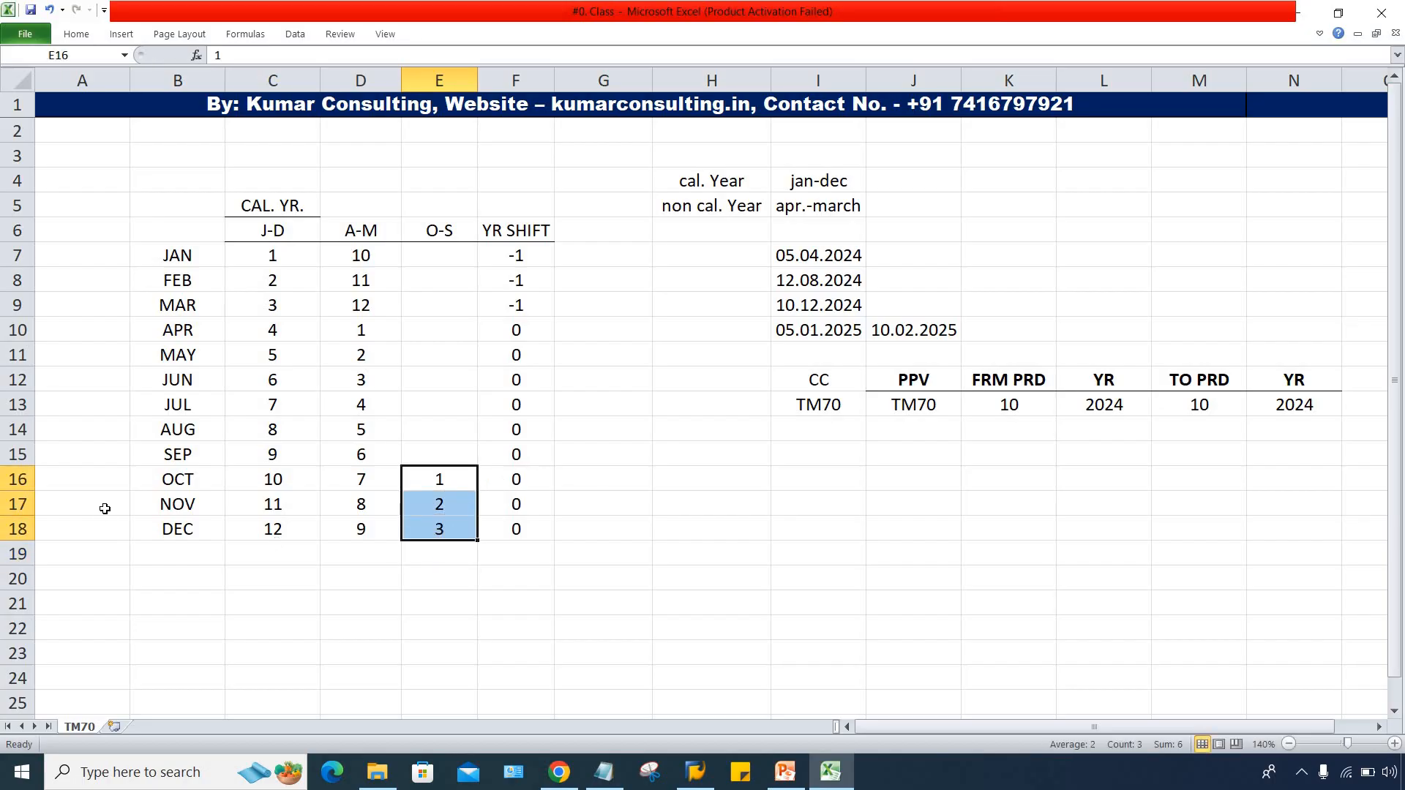
{"action": "left_click_drag", "start_coordinate": [156, 484], "coordinate": [164, 535]}
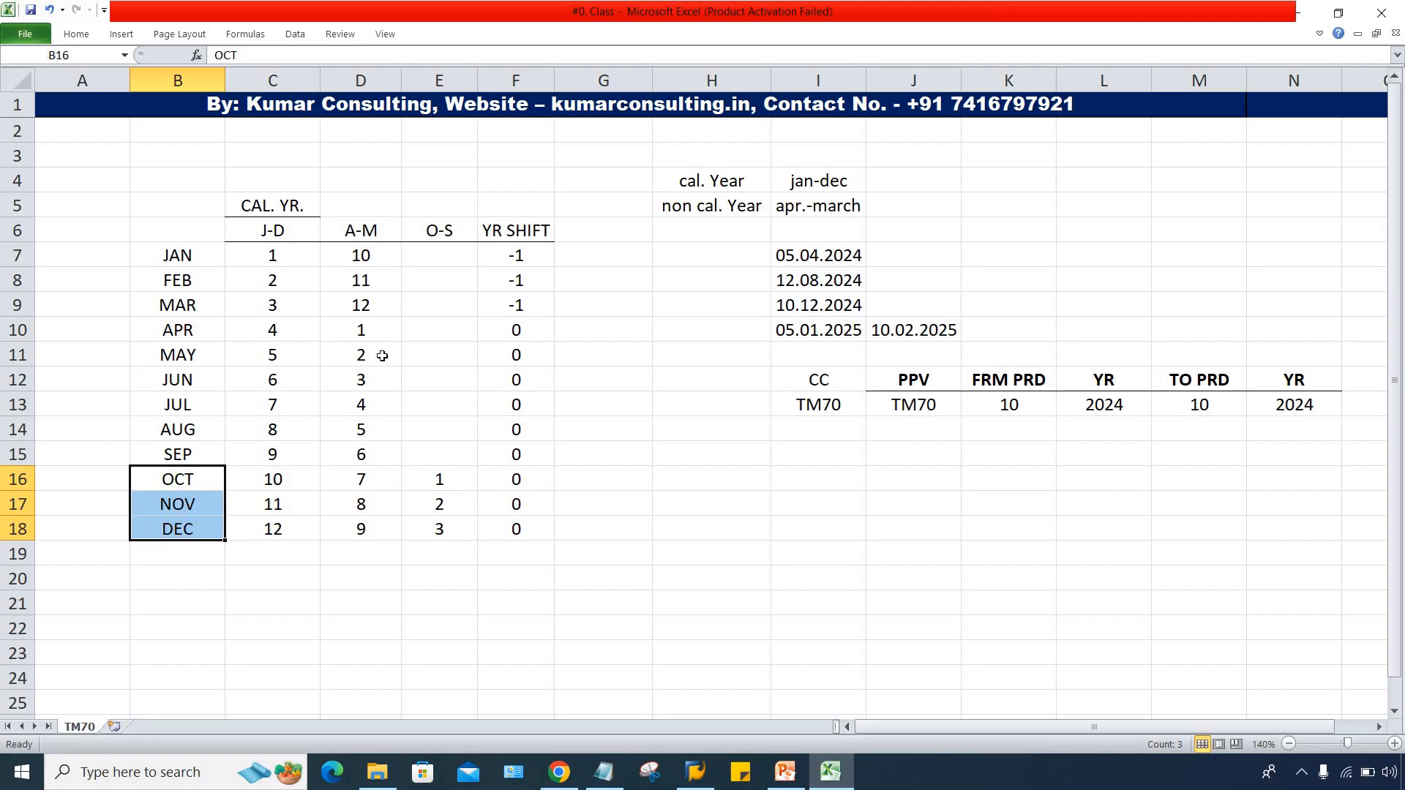
{"action": "left_click", "coordinate": [439, 260]}
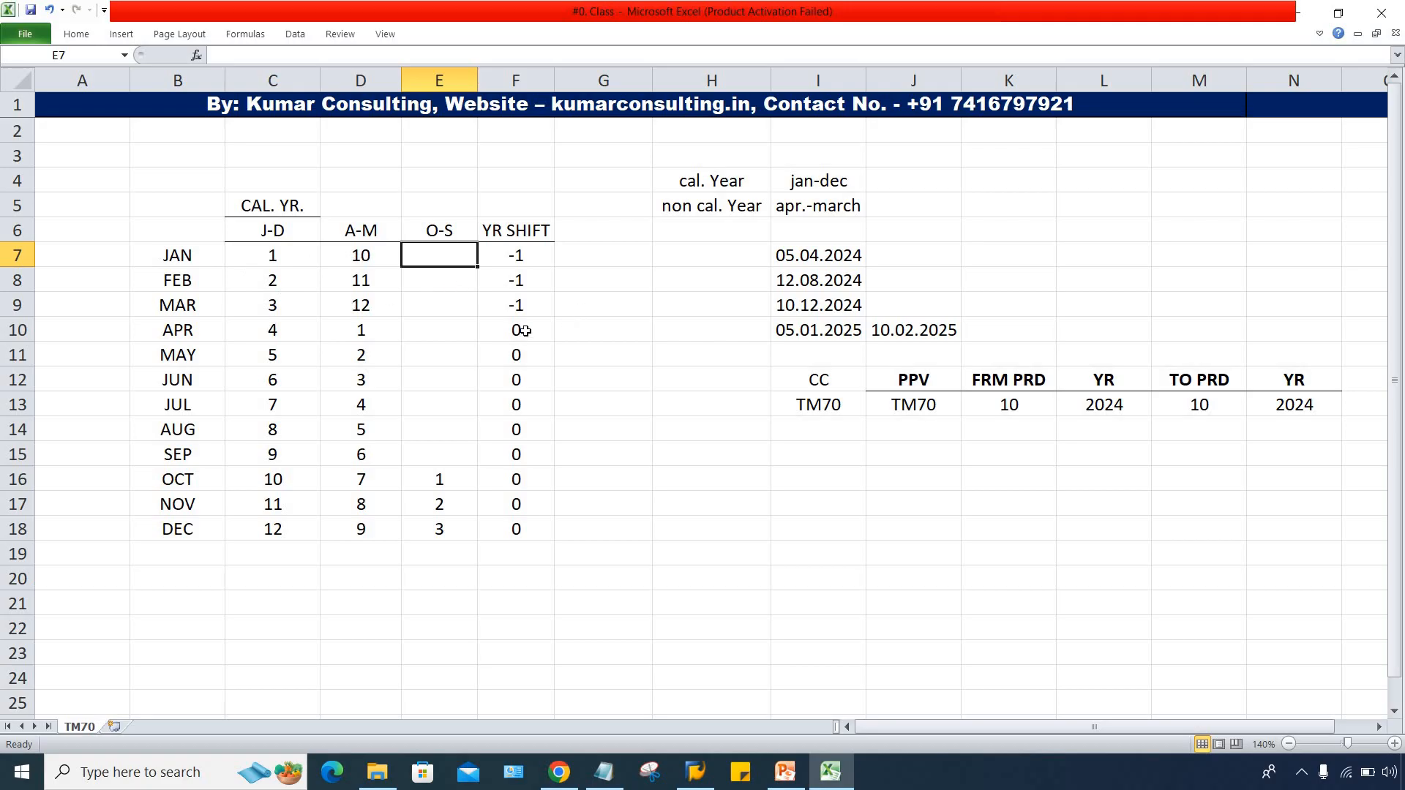
{"action": "type", "text": "4"}
{"action": "key", "text": "Return"}
{"action": "type", "text": "5"}
{"action": "key", "text": "Return"}
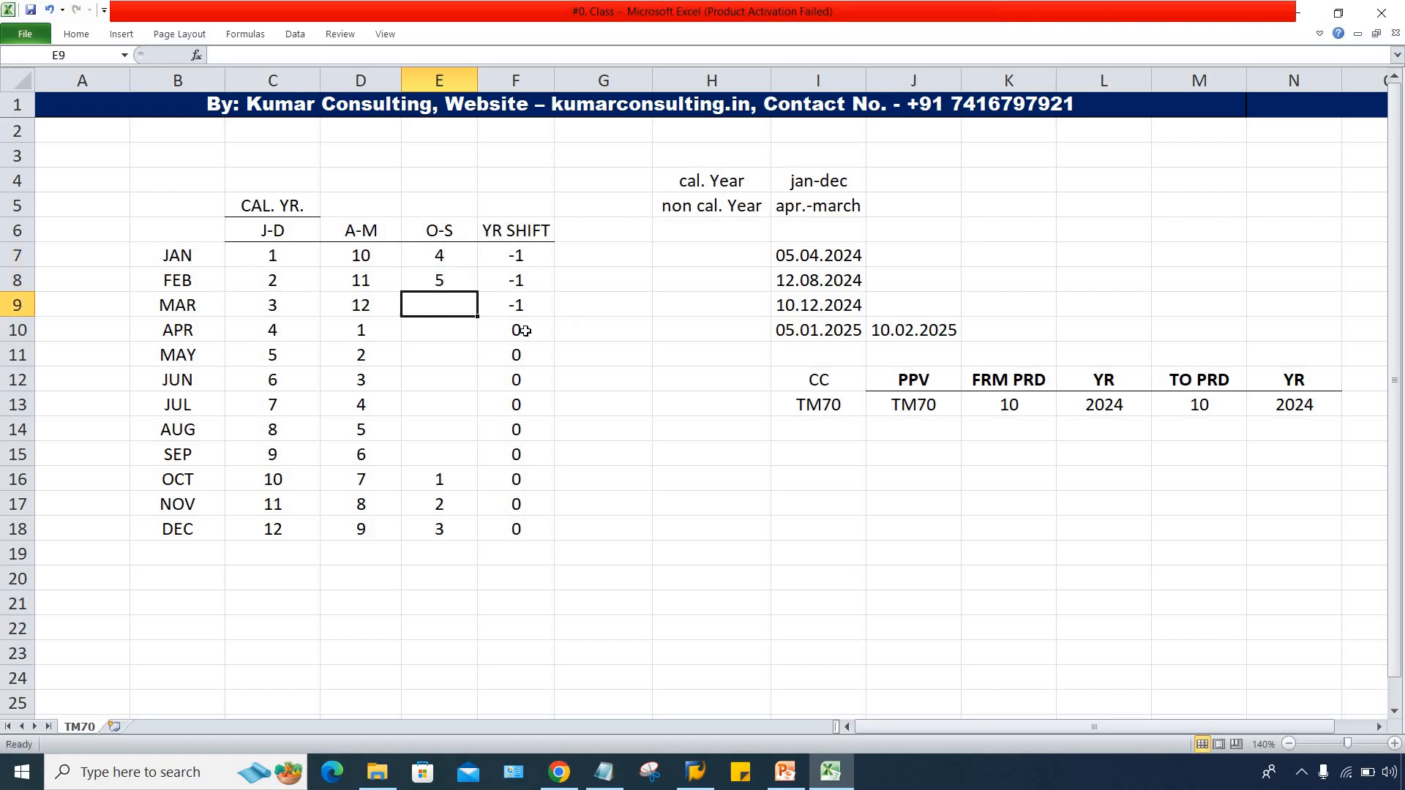
{"action": "type", "text": "6"}
{"action": "key", "text": "Return"}
{"action": "type", "text": "7"}
{"action": "key", "text": "Return"}
{"action": "type", "text": "8"}
{"action": "key", "text": "Return"}
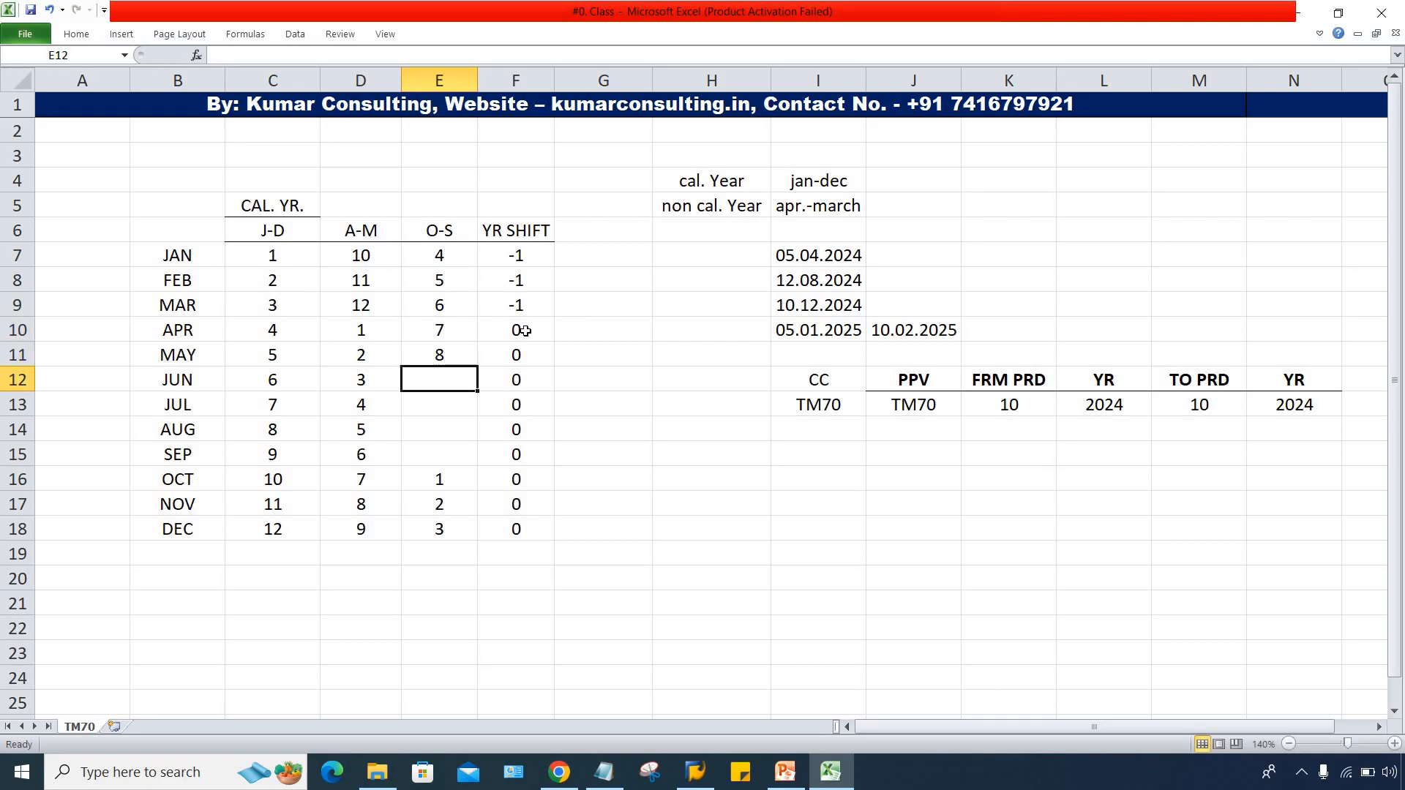
Step: Fill the O-S column for JUN through SEP (E12:E15) with periods 9, 10, 11 and 12
{"action": "type", "text": "9"}
{"action": "key", "text": "Return"}
{"action": "type", "text": "10"}
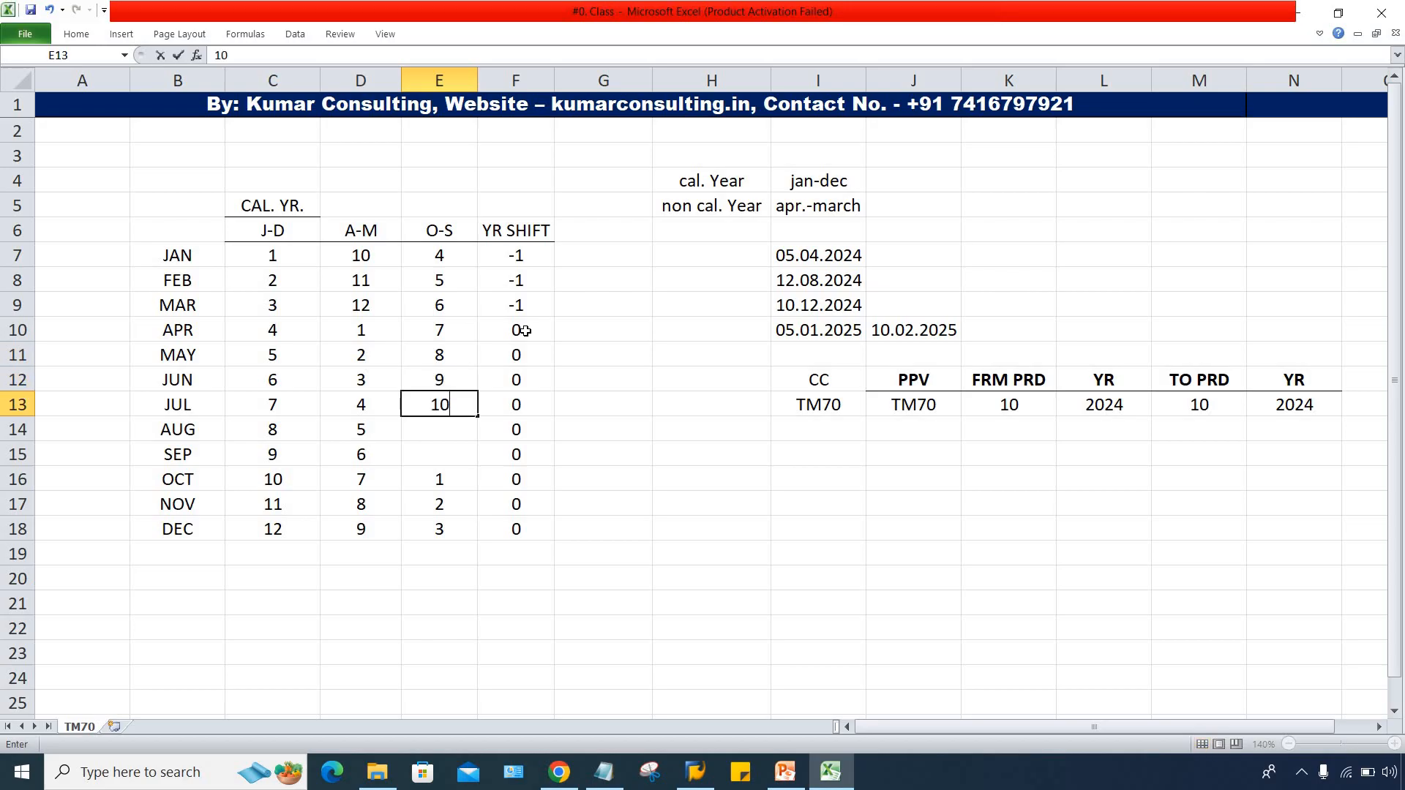
{"action": "key", "text": "Return"}
{"action": "type", "text": "1"}
{"action": "key", "text": "Return"}
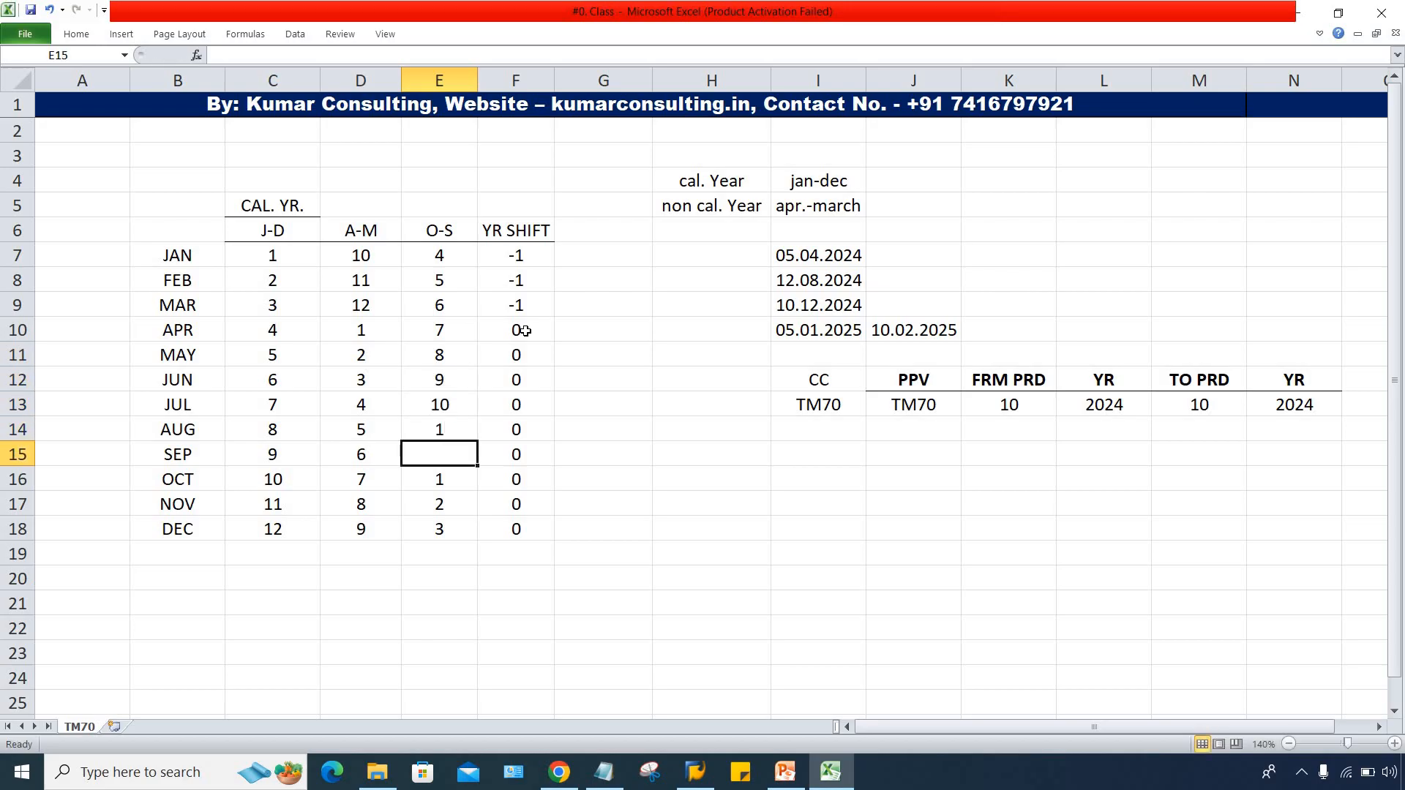
{"action": "key", "text": "Up"}
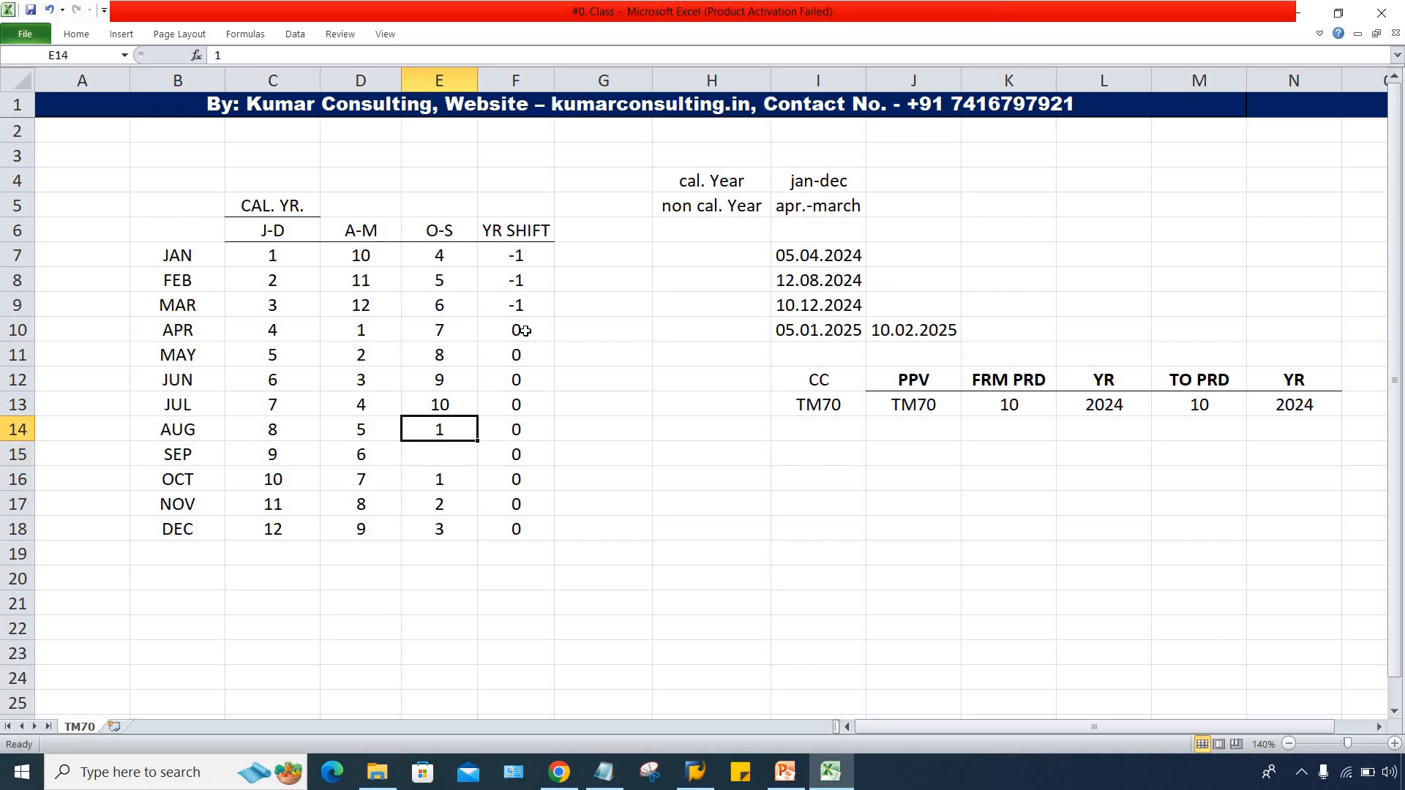
{"action": "type", "text": "11"}
{"action": "key", "text": "Return"}
{"action": "type", "text": "12"}
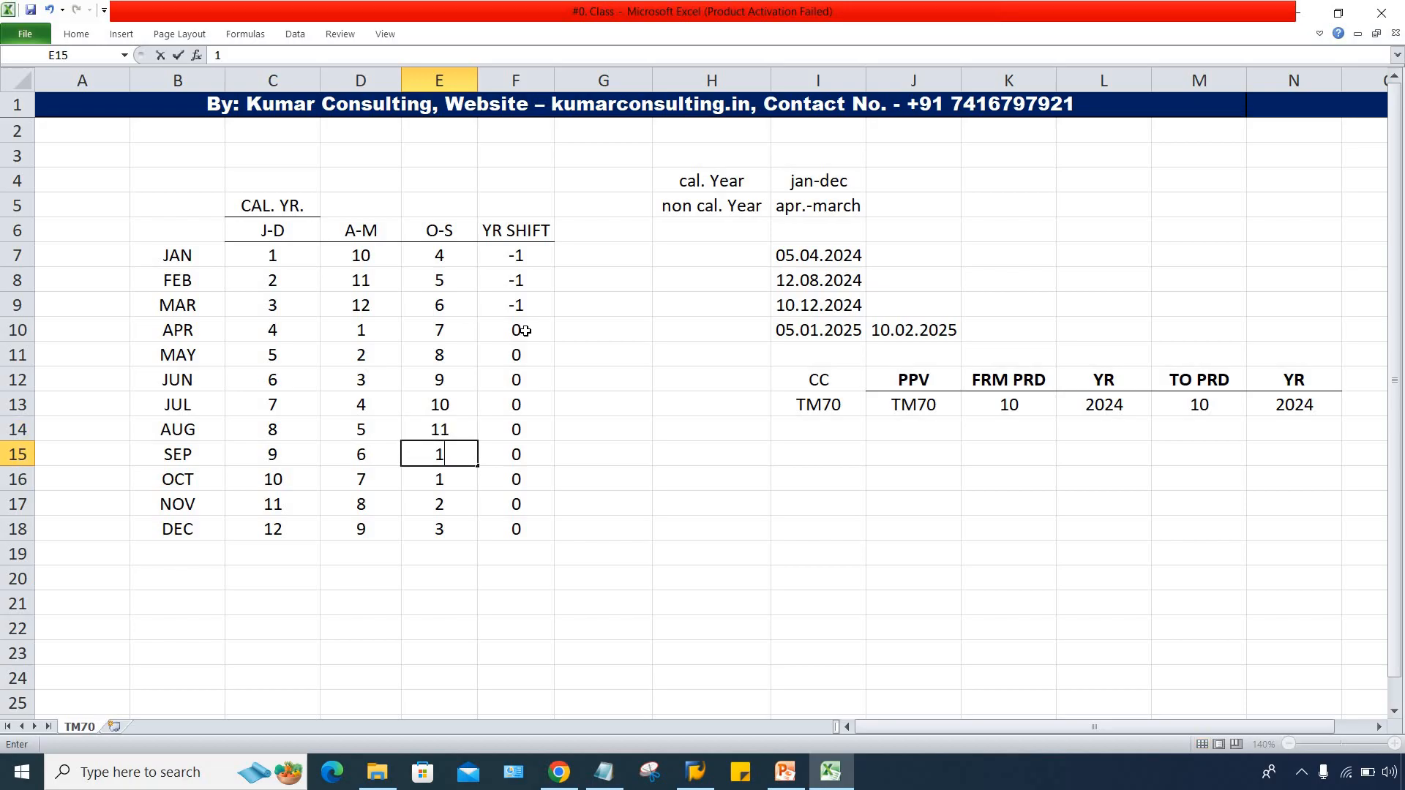
{"action": "key", "text": "Return"}
Step: Clear all values under the YR SHIFT header, from F7 to F18
{"action": "left_click_drag", "start_coordinate": [441, 251], "coordinate": [443, 455]}
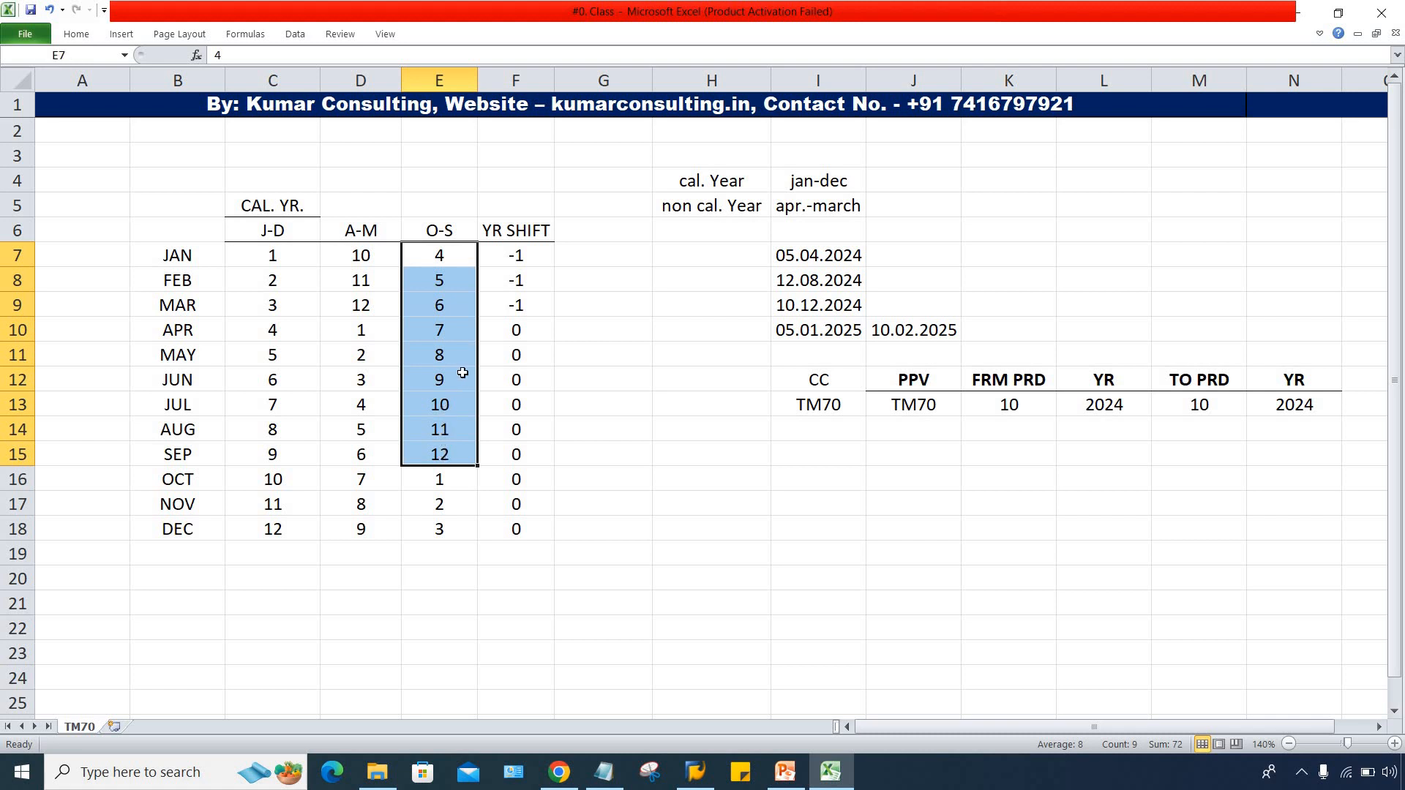
{"action": "left_click", "coordinate": [520, 330]}
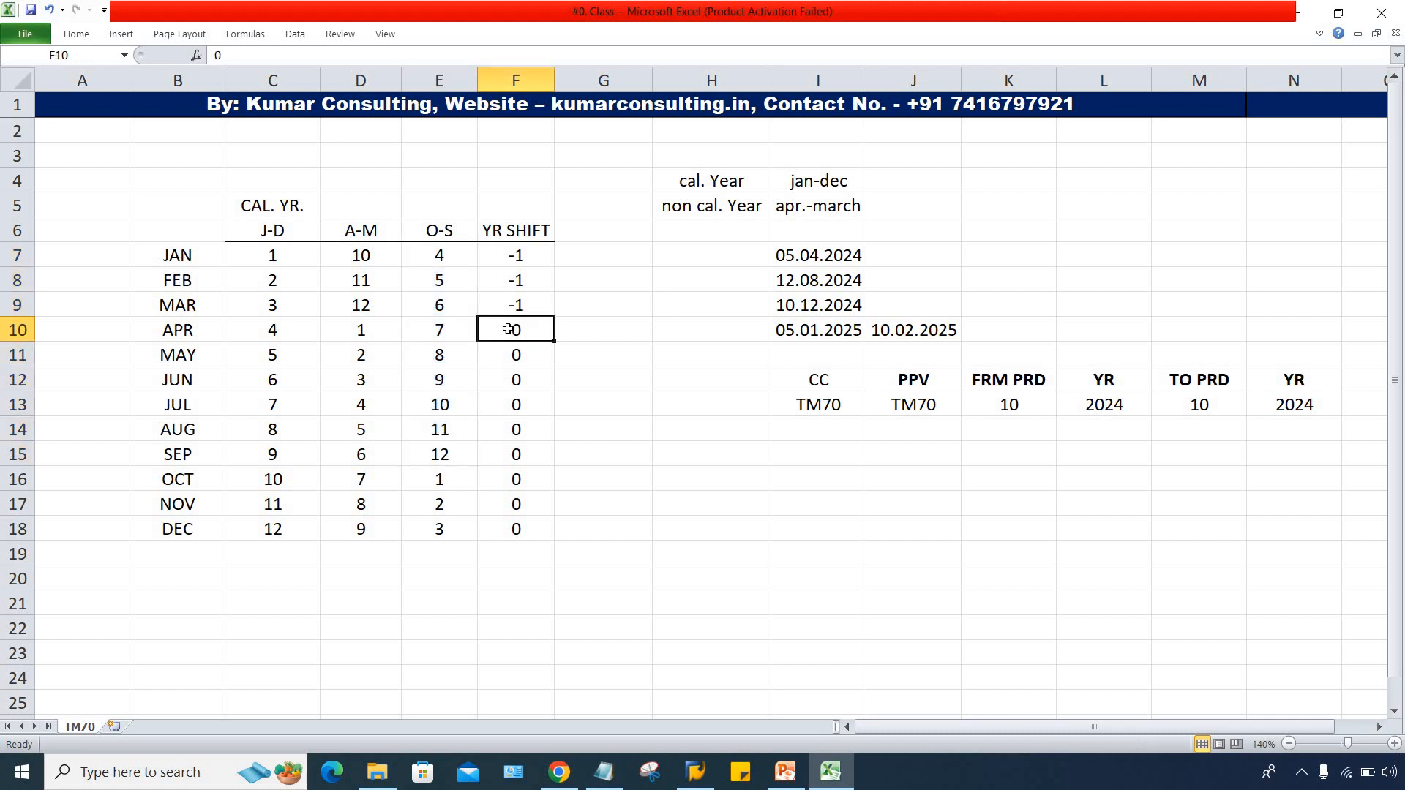
{"action": "left_click", "coordinate": [522, 257]}
{"action": "left_click_drag", "start_coordinate": [529, 385], "coordinate": [539, 529]}
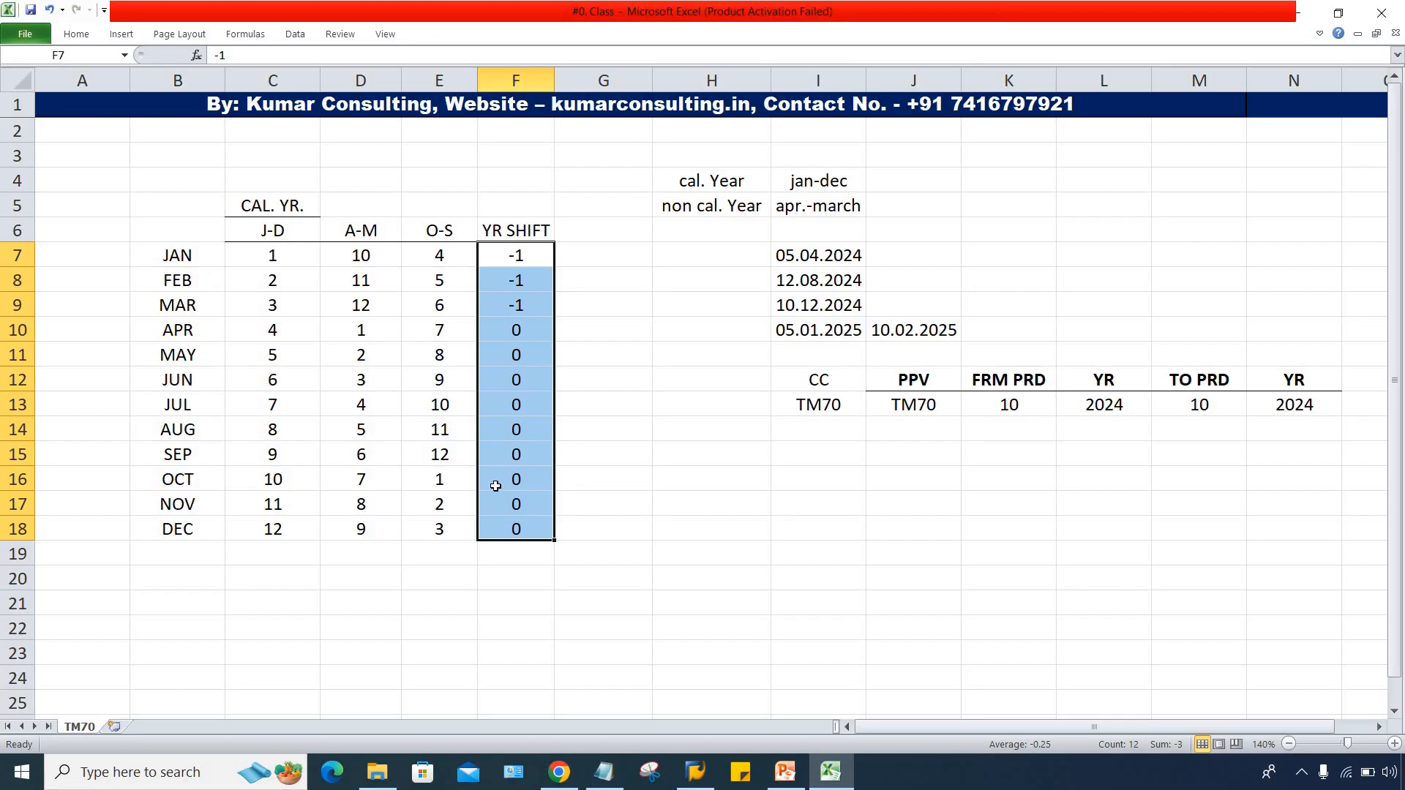
{"action": "key", "text": "Delete"}
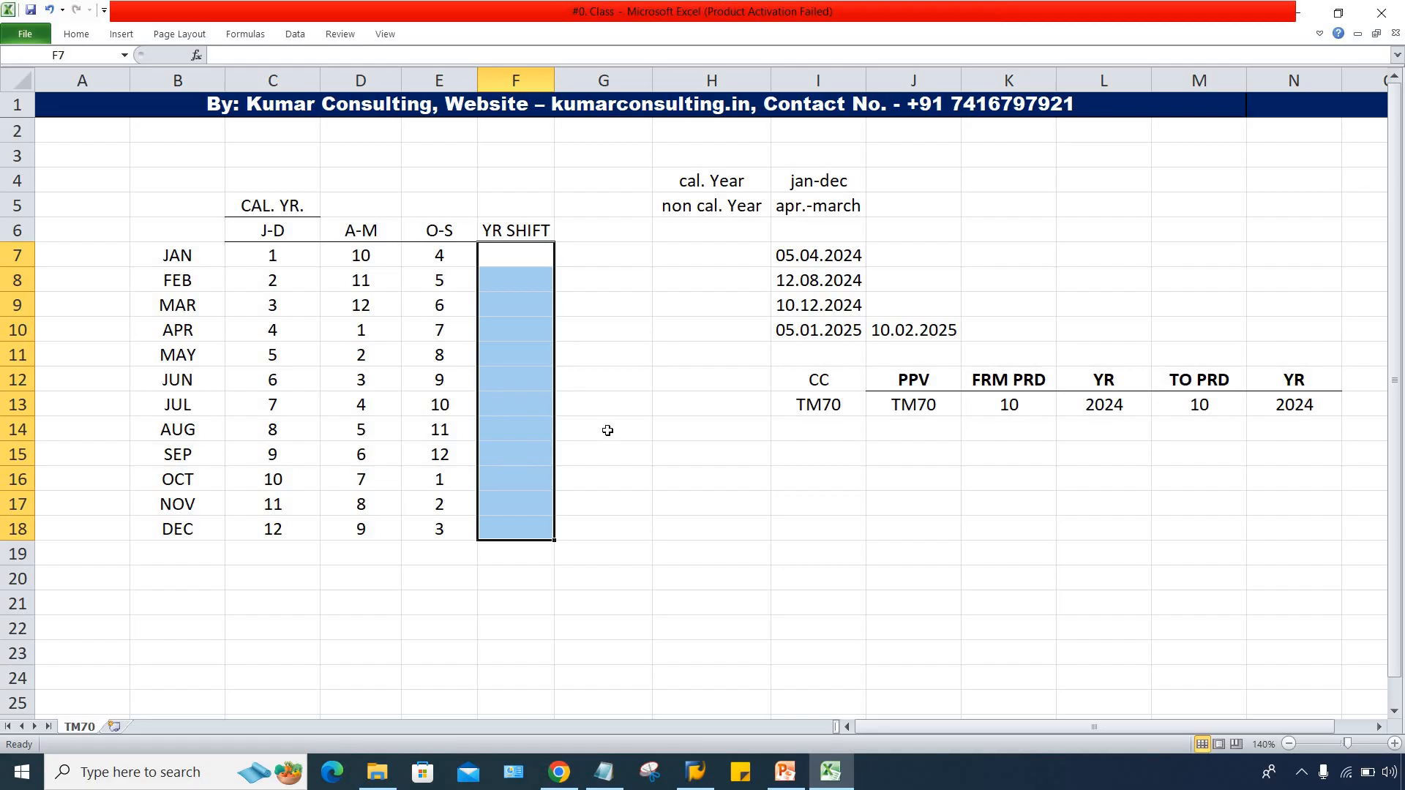
{"action": "left_click", "coordinate": [573, 422]}
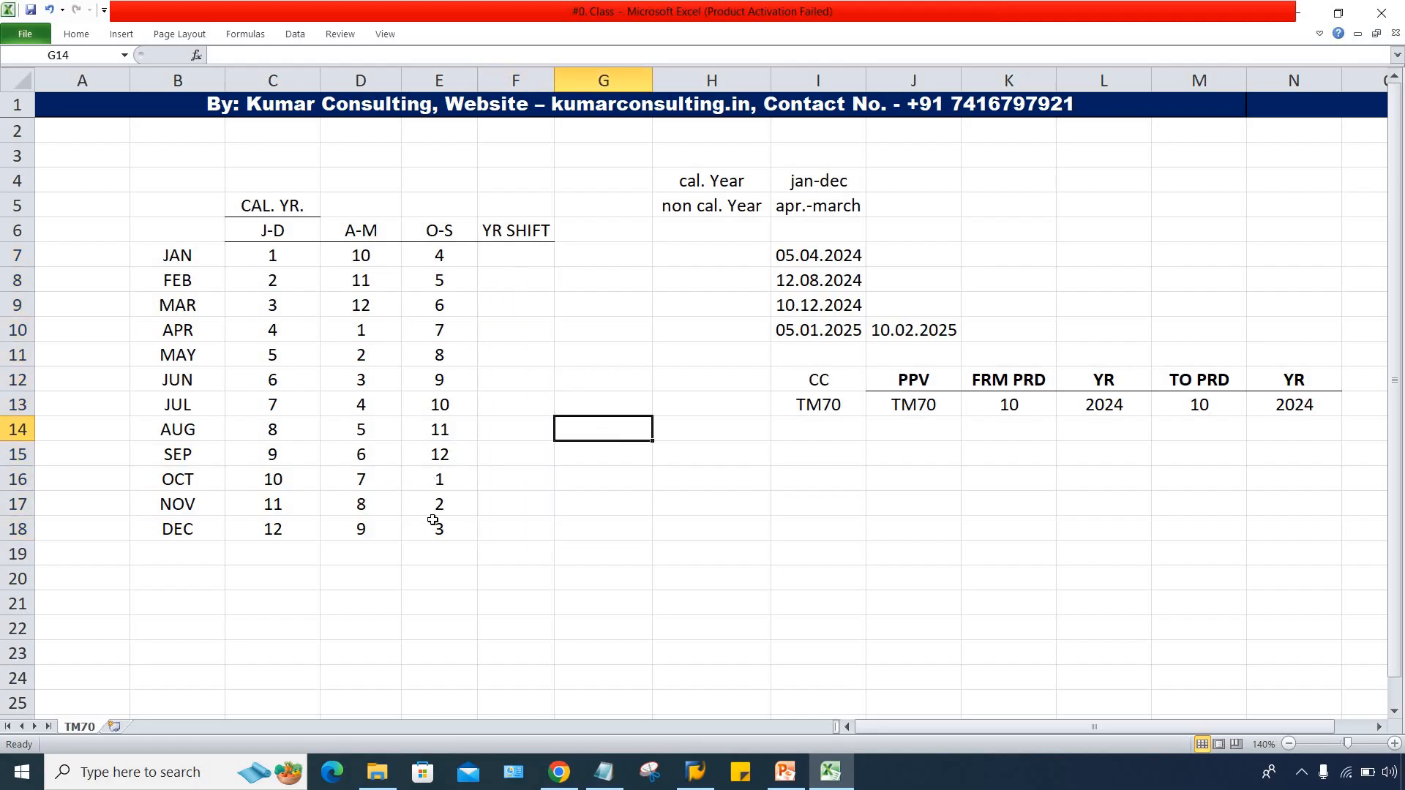
Step: Enter the year 2024 in cell B6 as the header above the month names
{"action": "left_click_drag", "start_coordinate": [433, 481], "coordinate": [434, 527]}
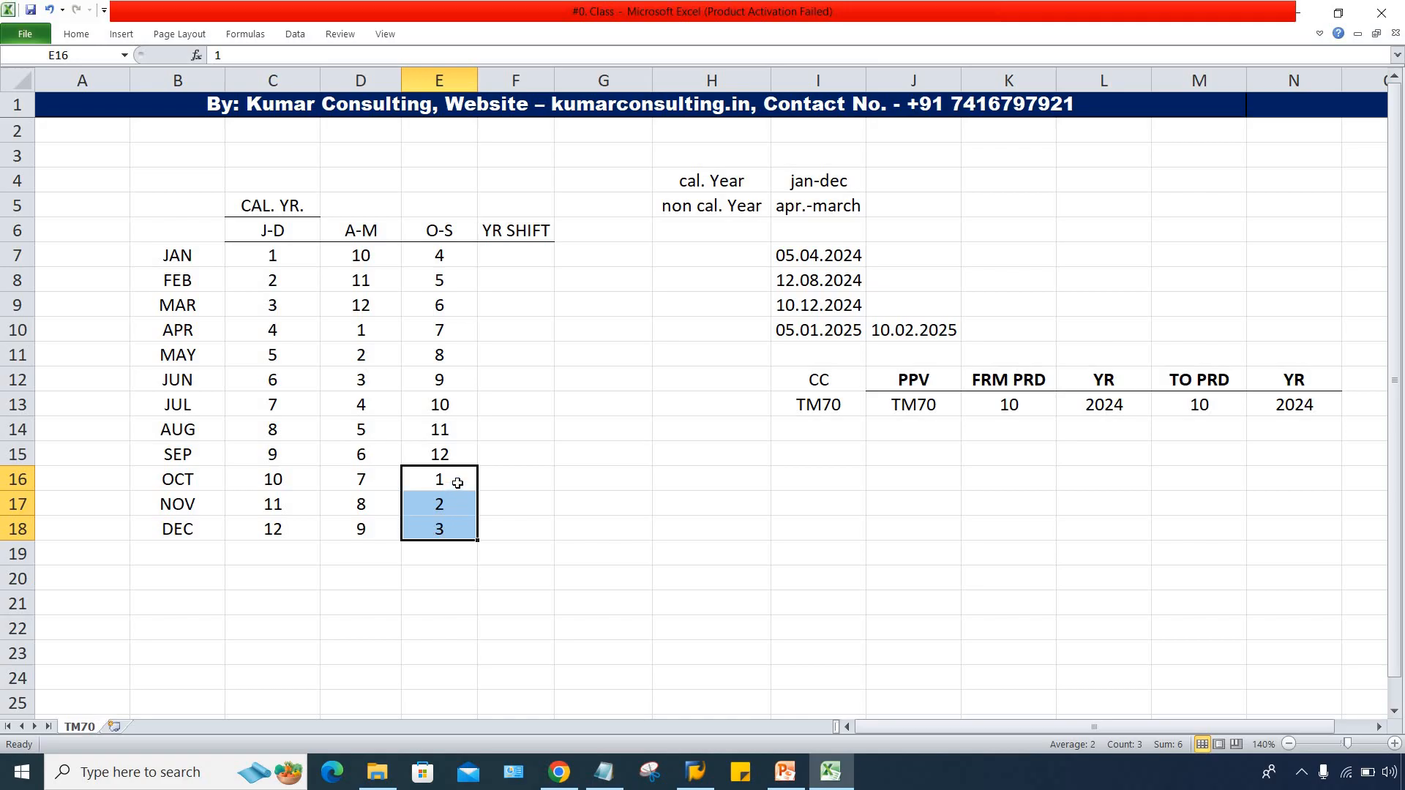
{"action": "left_click", "coordinate": [481, 446]}
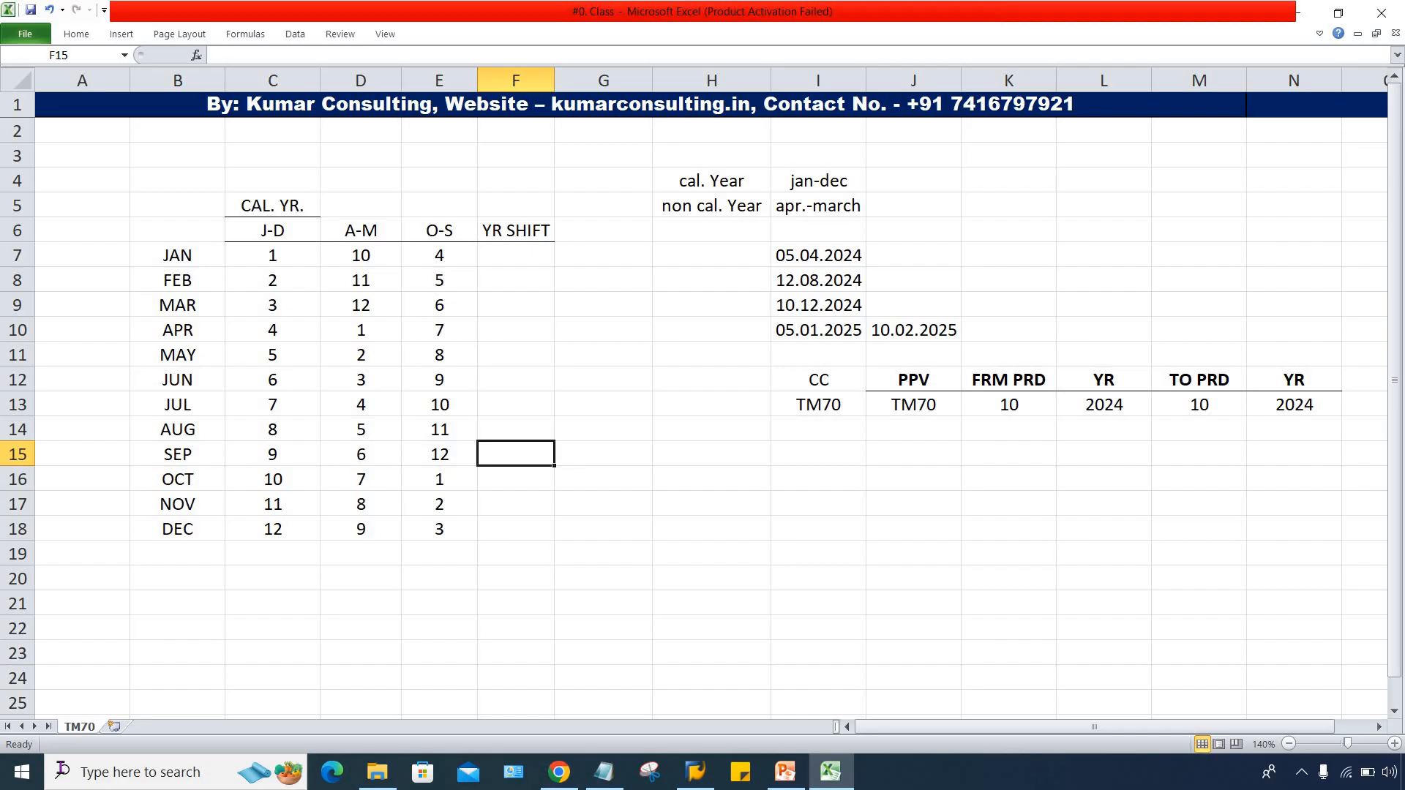
{"action": "left_click", "coordinate": [181, 481]}
{"action": "left_click", "coordinate": [186, 522], "text": "shift"}
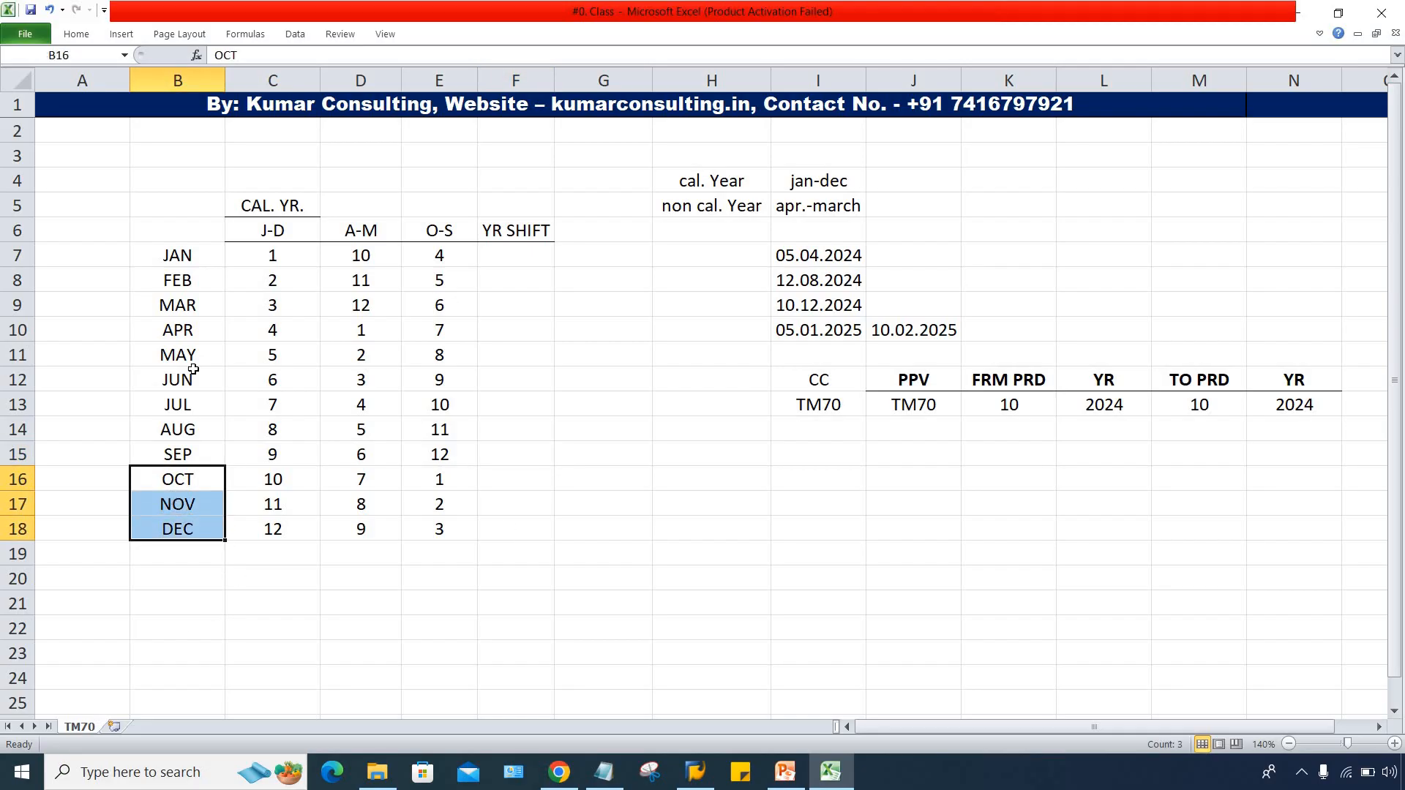
{"action": "left_click", "coordinate": [182, 232]}
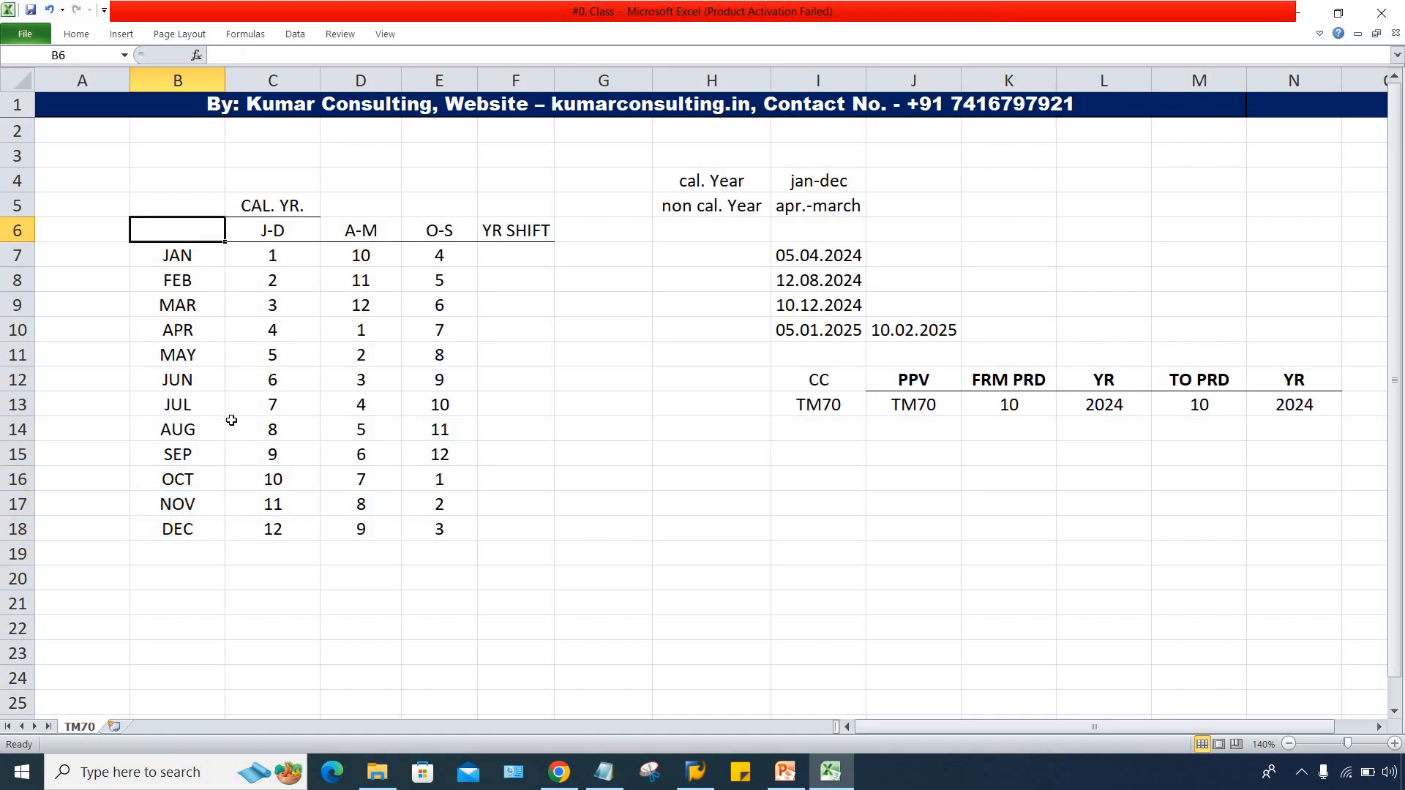
{"action": "type", "text": "2024"}
{"action": "key", "text": "Return"}
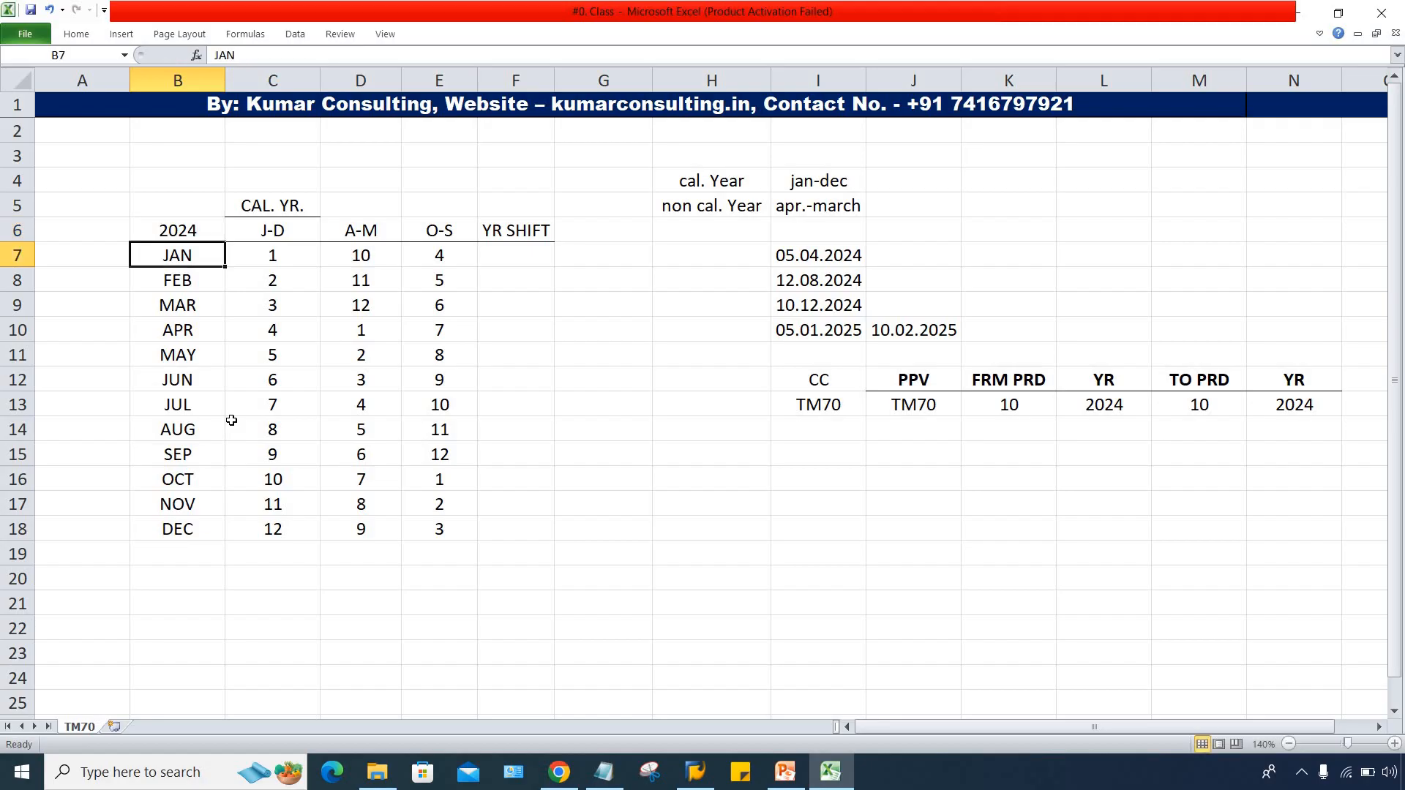
{"action": "left_click_drag", "start_coordinate": [169, 255], "coordinate": [163, 526]}
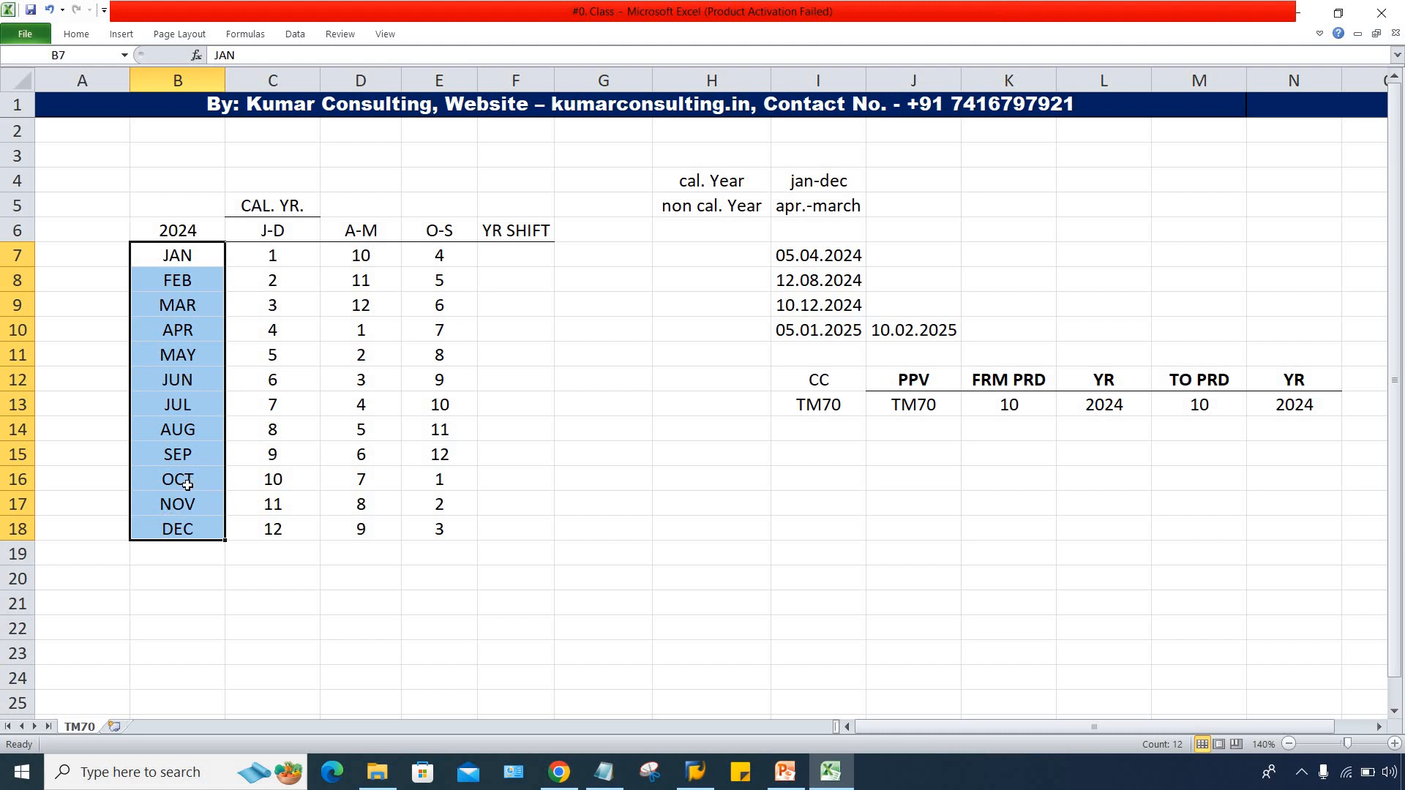
{"action": "left_click_drag", "start_coordinate": [191, 483], "coordinate": [185, 503]}
{"action": "left_click", "coordinate": [183, 529]}
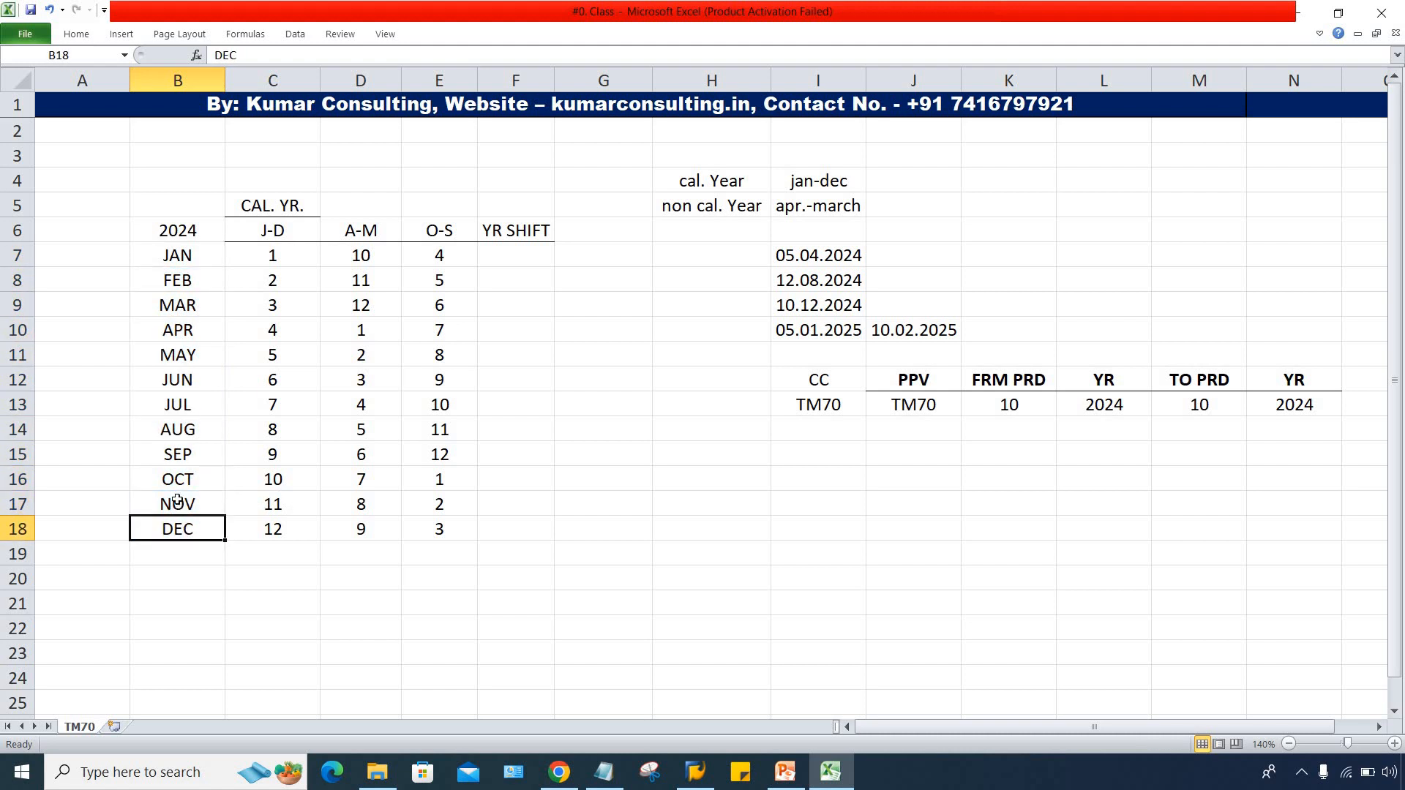
{"action": "left_click", "coordinate": [179, 484]}
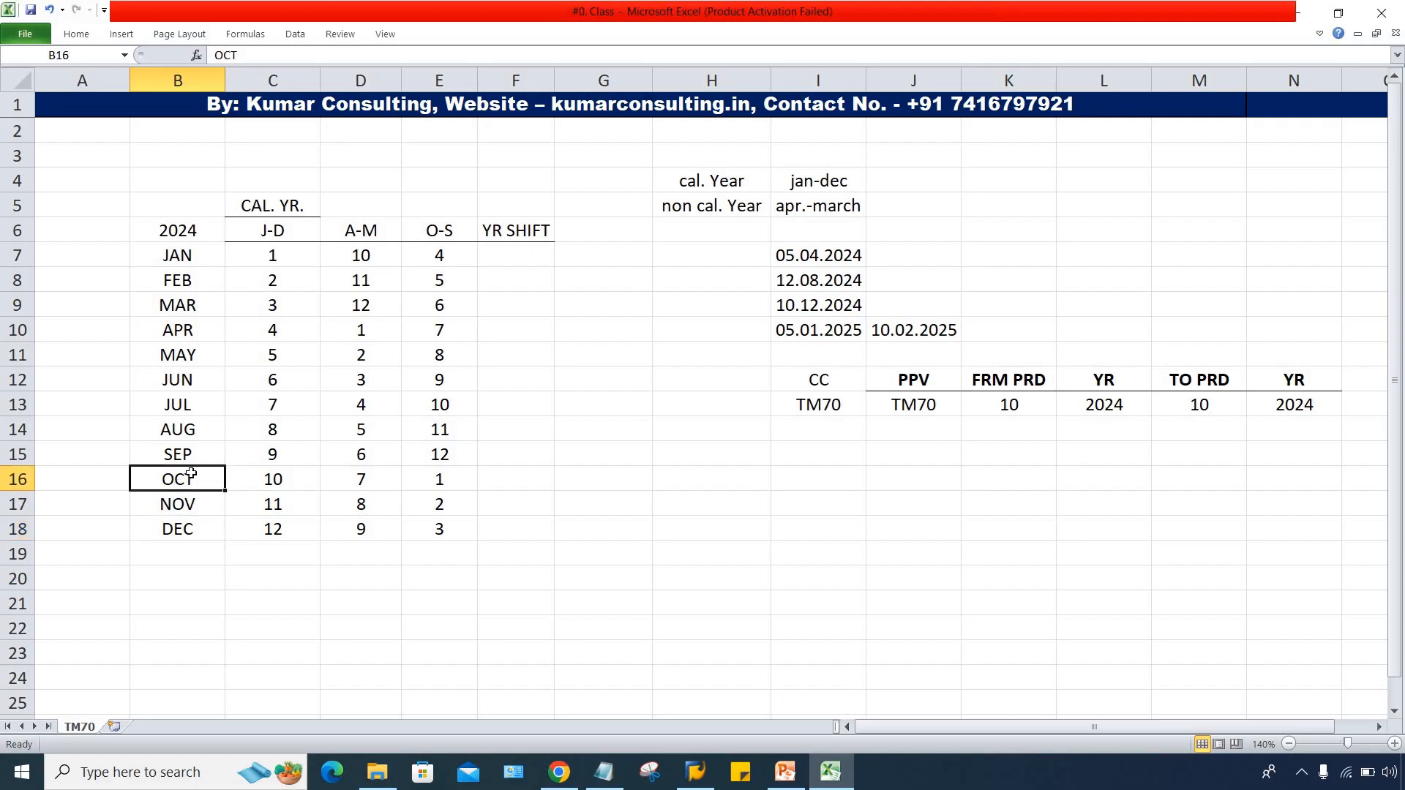
{"action": "left_click_drag", "start_coordinate": [100, 486], "coordinate": [100, 527]}
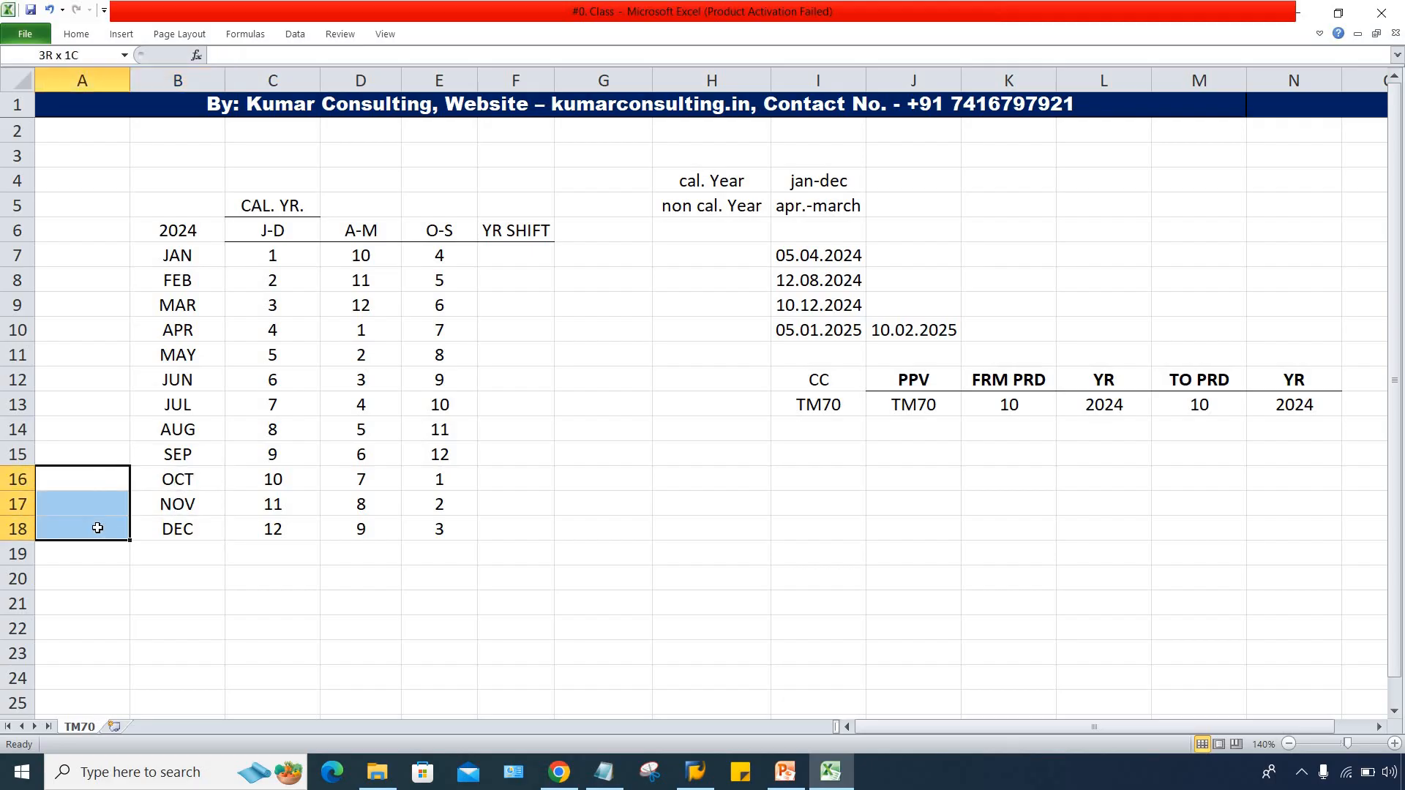
{"action": "left_click", "coordinate": [166, 489]}
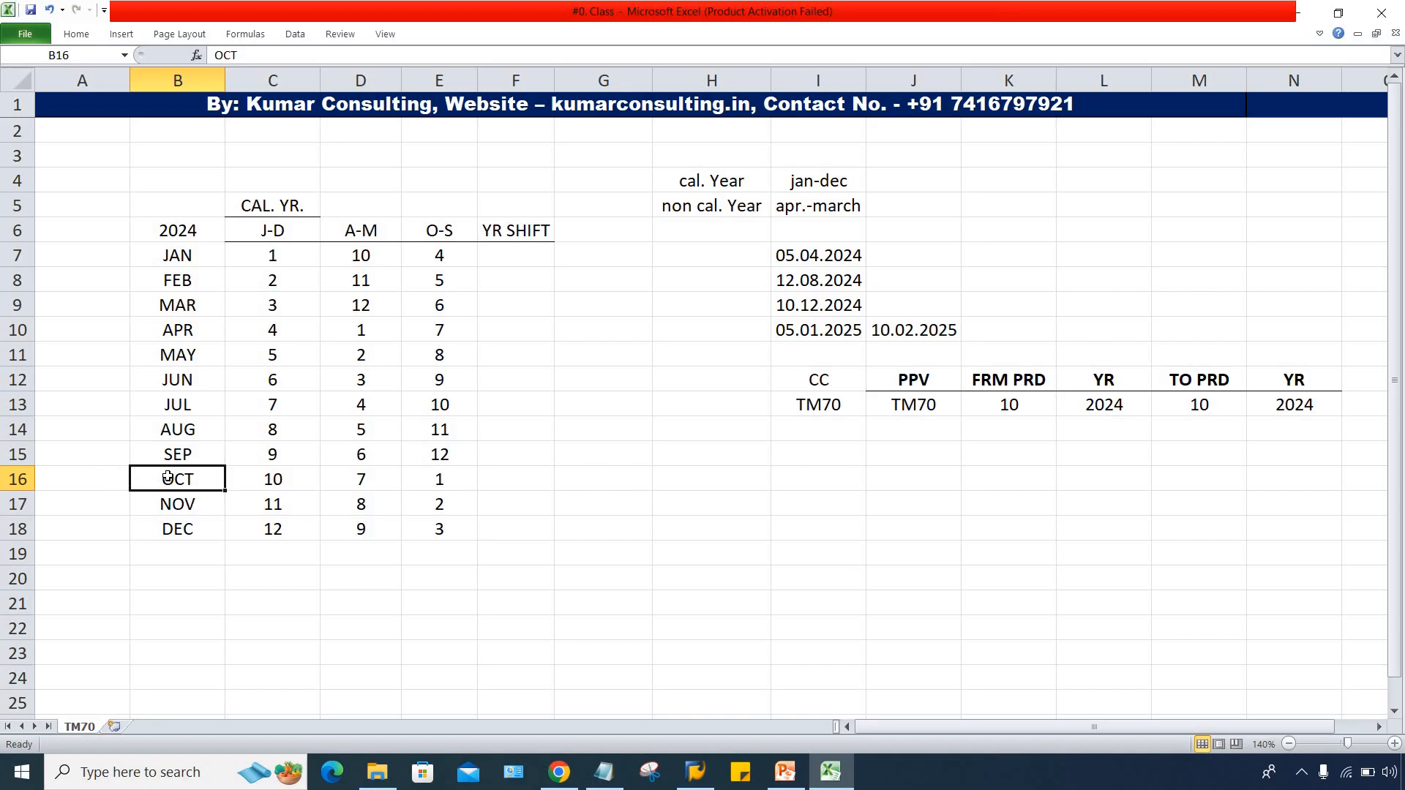
Step: Enter the year 2025 beside OCT, NOV and DEC in cells A16 to A18
{"action": "left_click", "coordinate": [175, 233]}
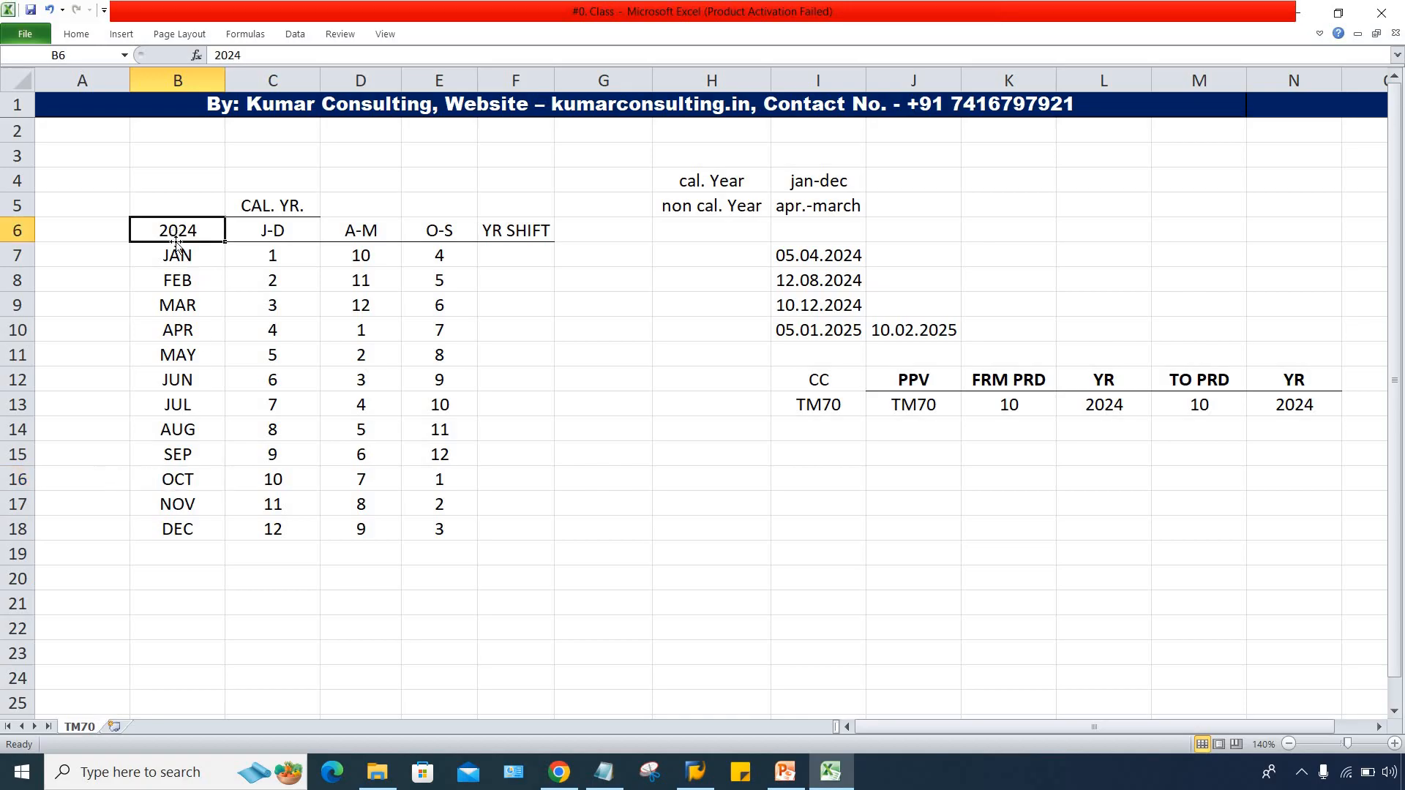
{"action": "key", "text": "Down"}
{"action": "left_click_drag", "start_coordinate": [175, 308], "coordinate": [190, 517]}
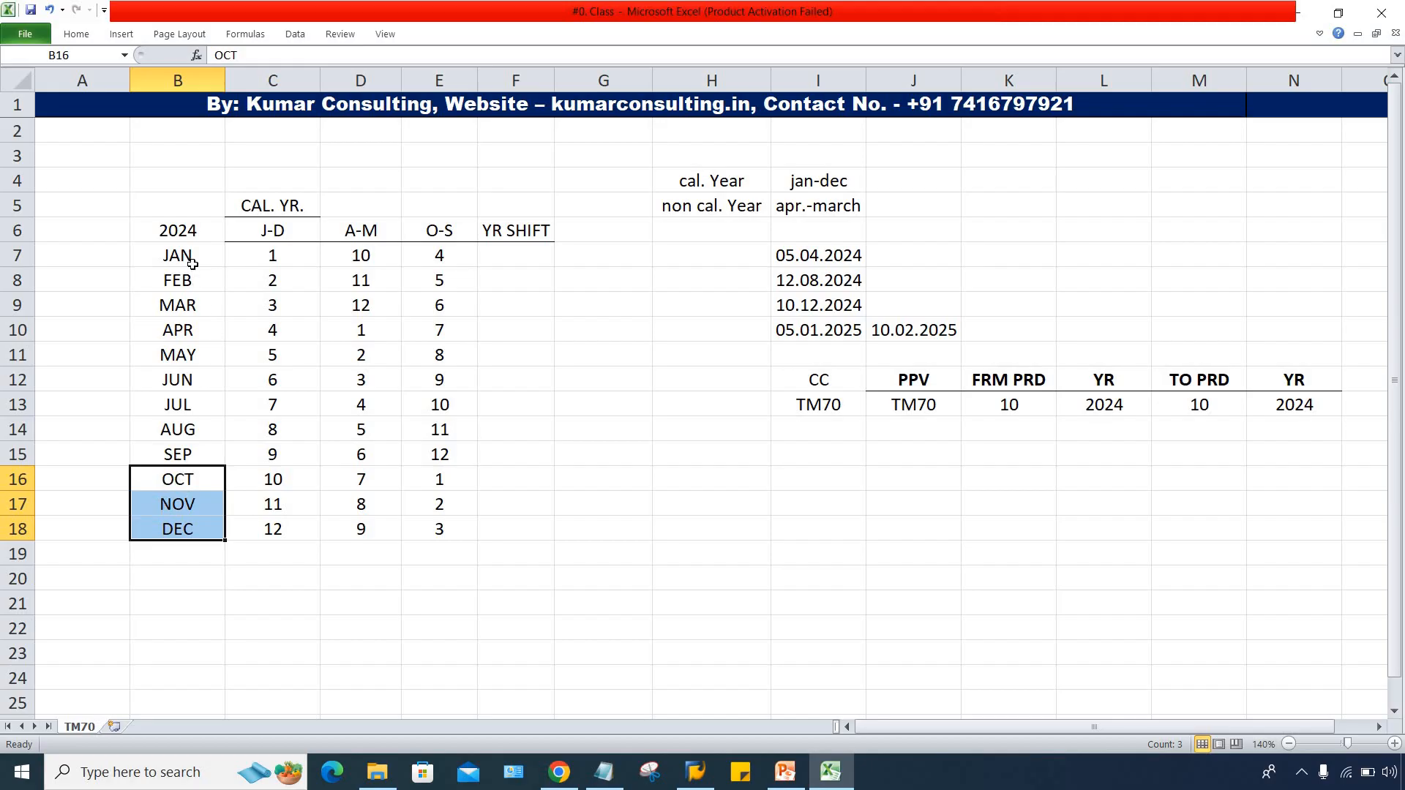
{"action": "left_click_drag", "start_coordinate": [192, 264], "coordinate": [191, 452]}
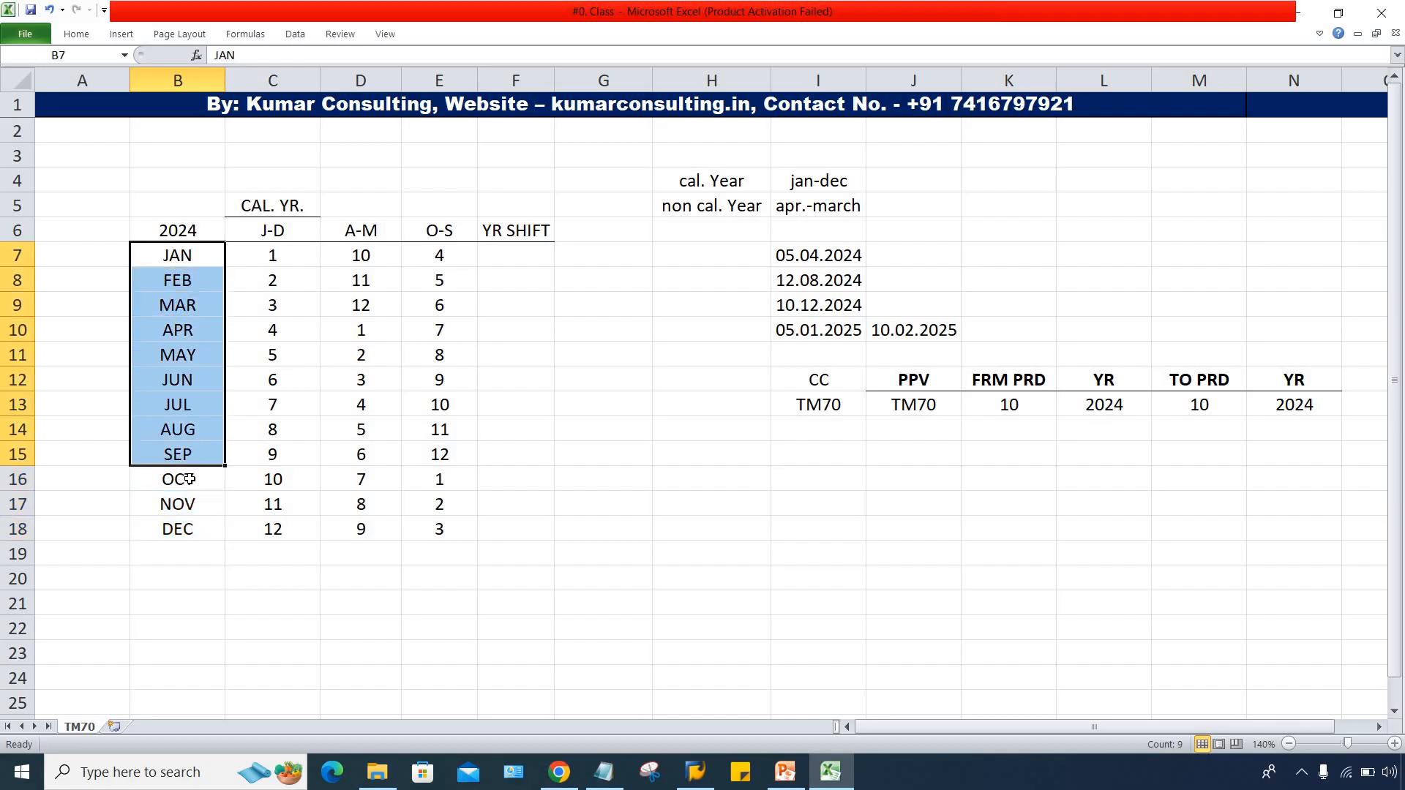
{"action": "left_click", "coordinate": [190, 480]}
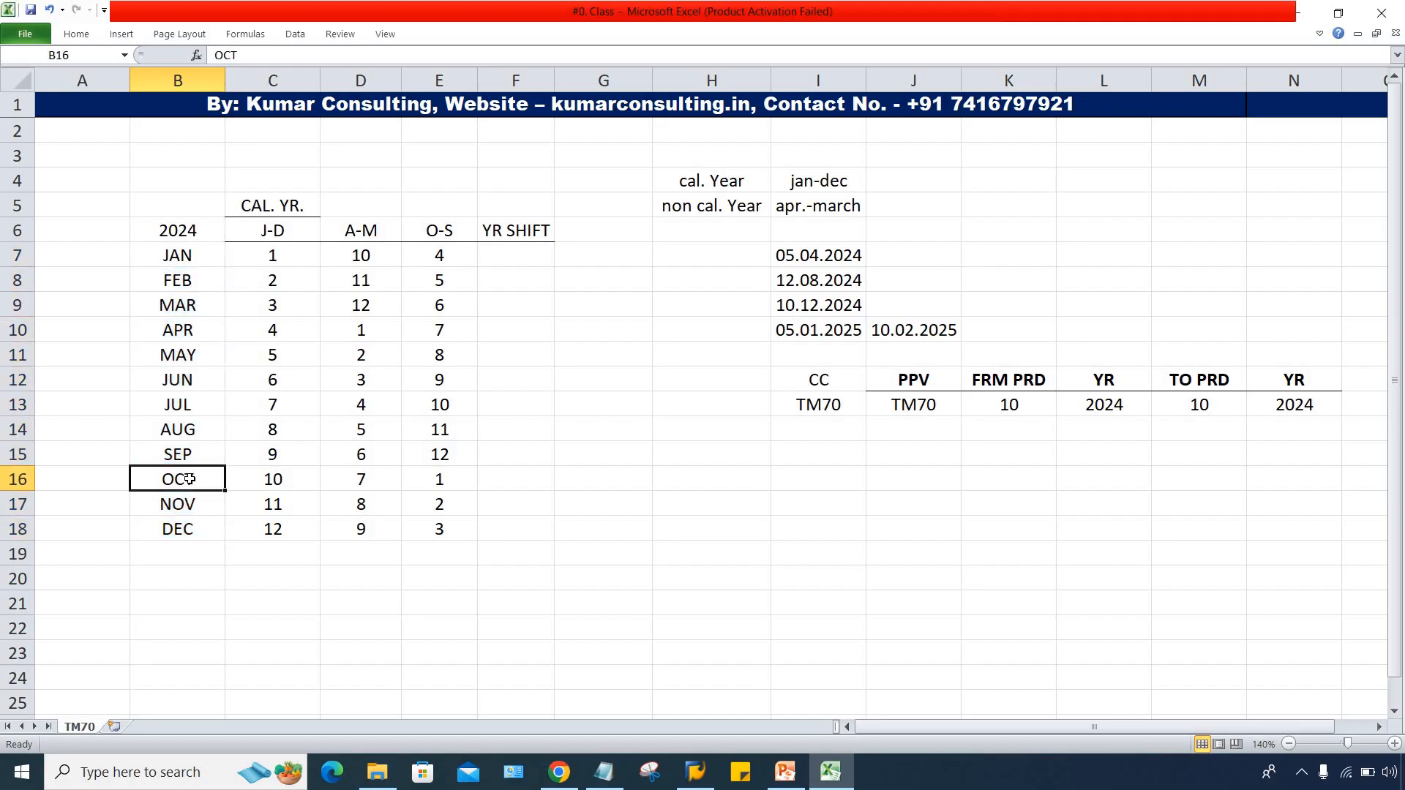
{"action": "left_click", "coordinate": [84, 489]}
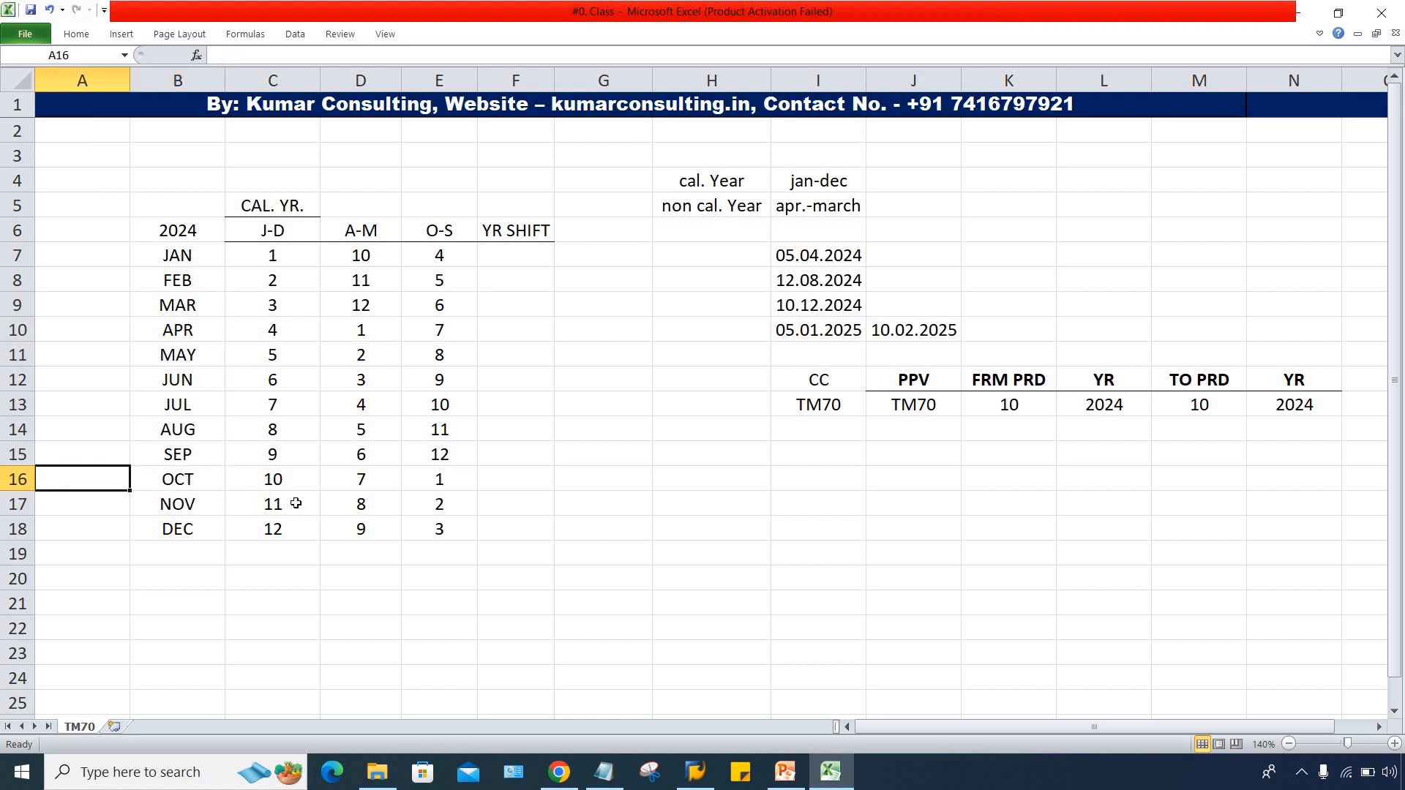
{"action": "type", "text": "2025"}
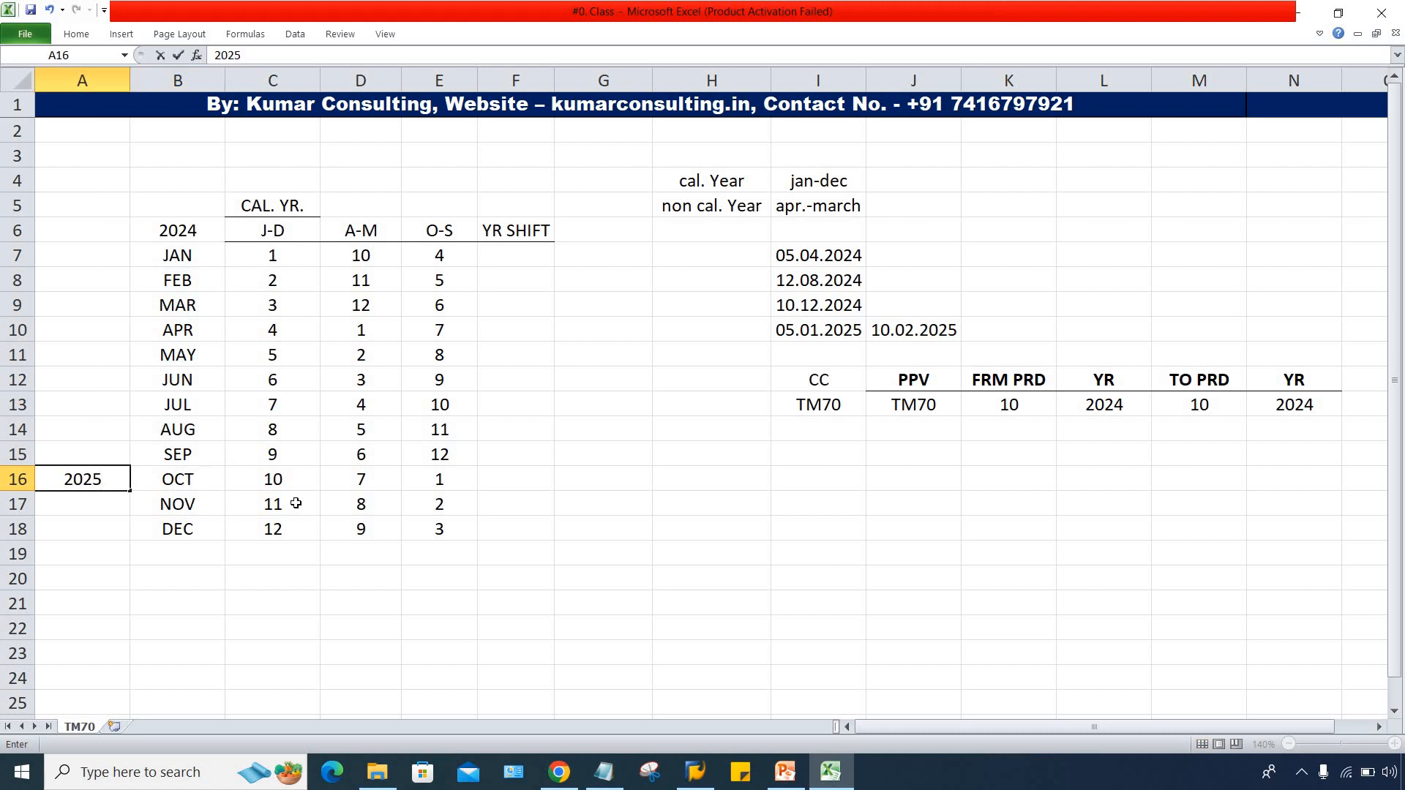
{"action": "key", "text": "Return"}
{"action": "key", "text": "ctrl+d"}
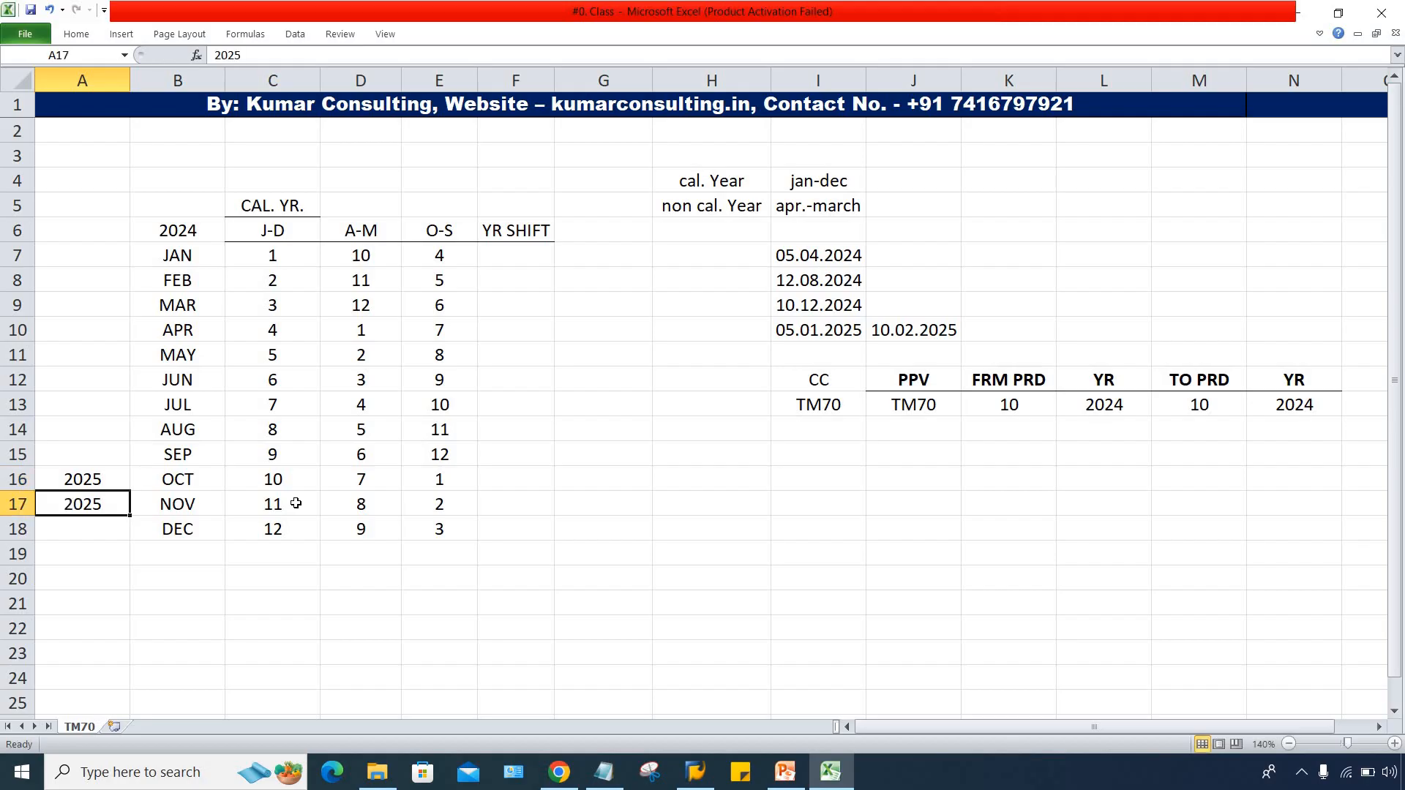
{"action": "key", "text": "Return"}
{"action": "key", "text": "ctrl+d"}
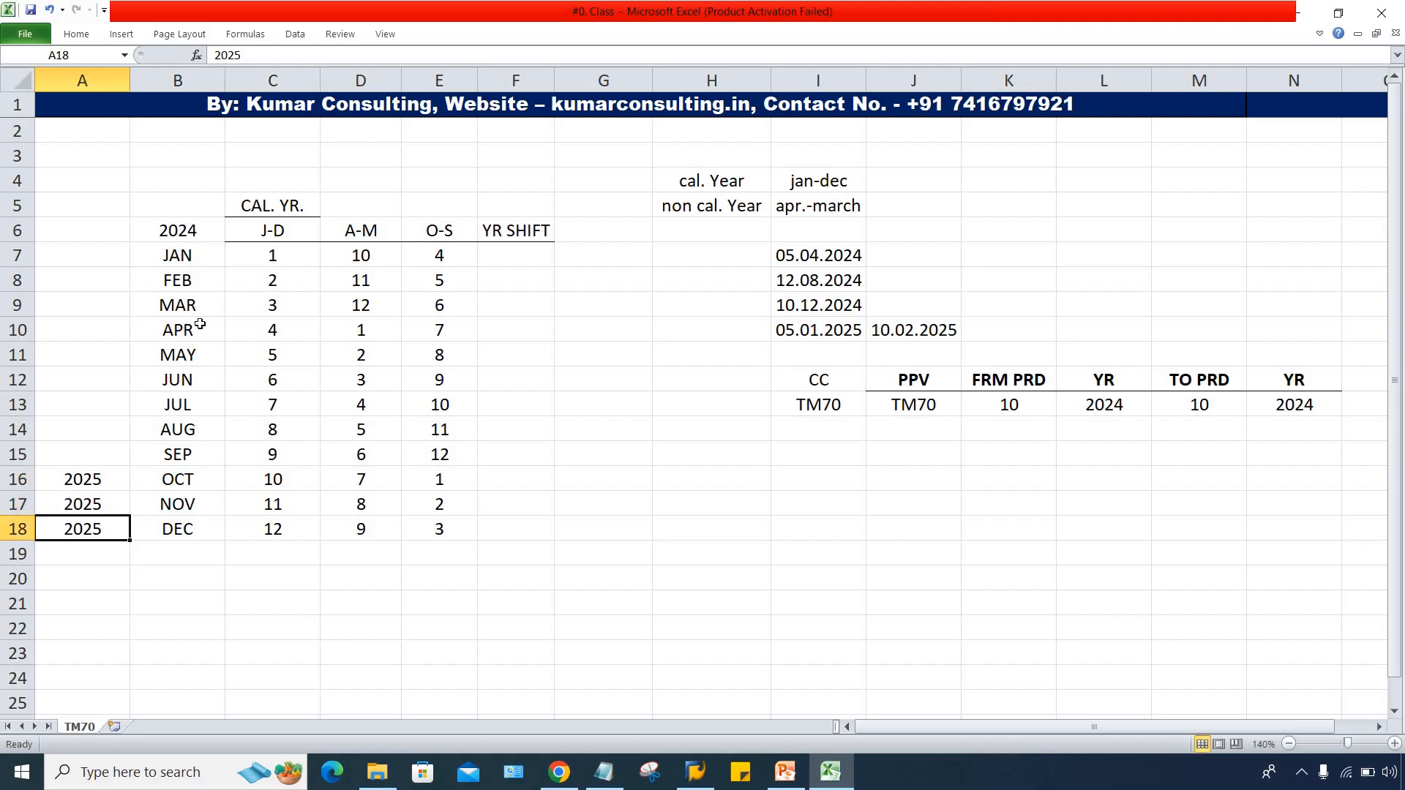
{"action": "left_click_drag", "start_coordinate": [188, 247], "coordinate": [202, 525]}
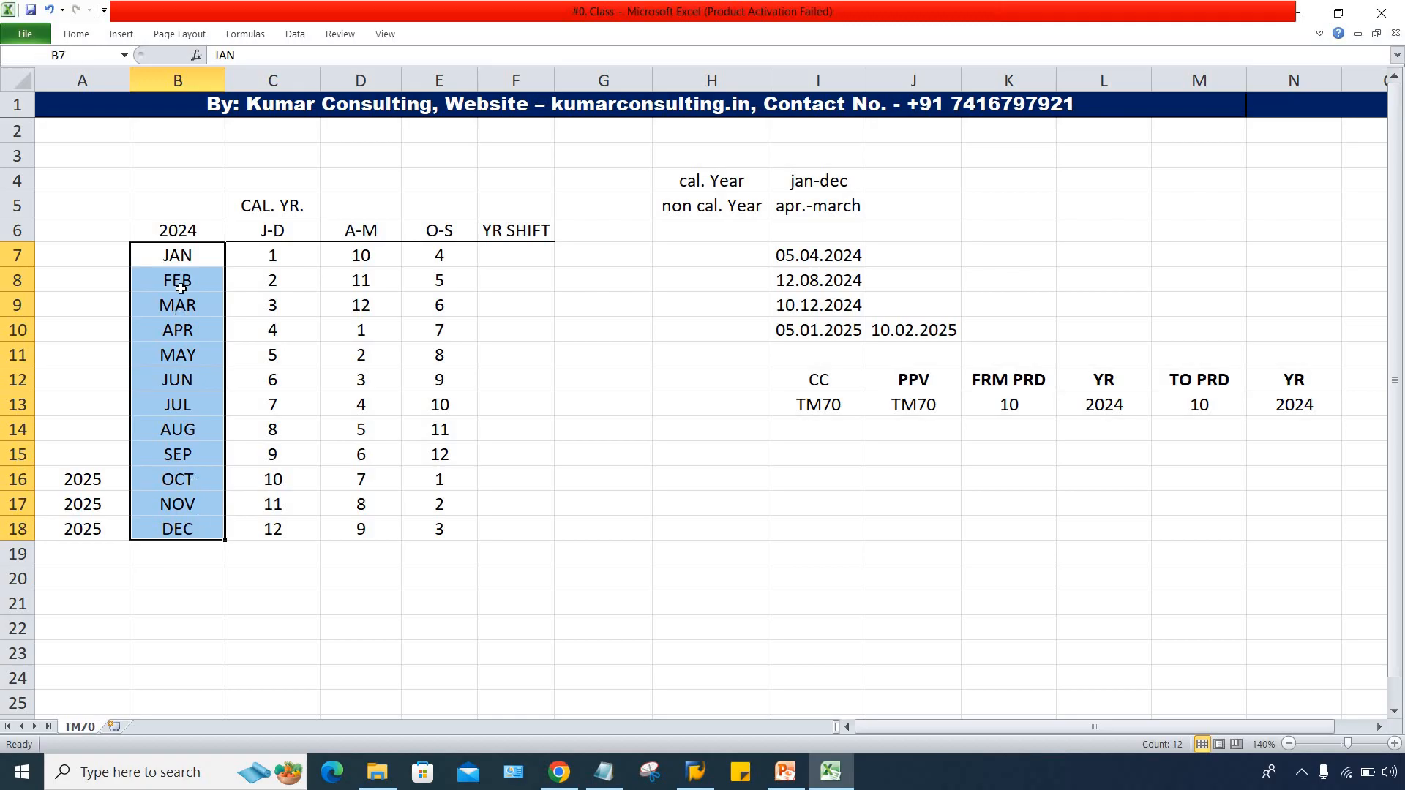
{"action": "left_click_drag", "start_coordinate": [179, 263], "coordinate": [189, 517]}
{"action": "left_click_drag", "start_coordinate": [190, 487], "coordinate": [192, 526]}
{"action": "left_click_drag", "start_coordinate": [69, 482], "coordinate": [79, 530]}
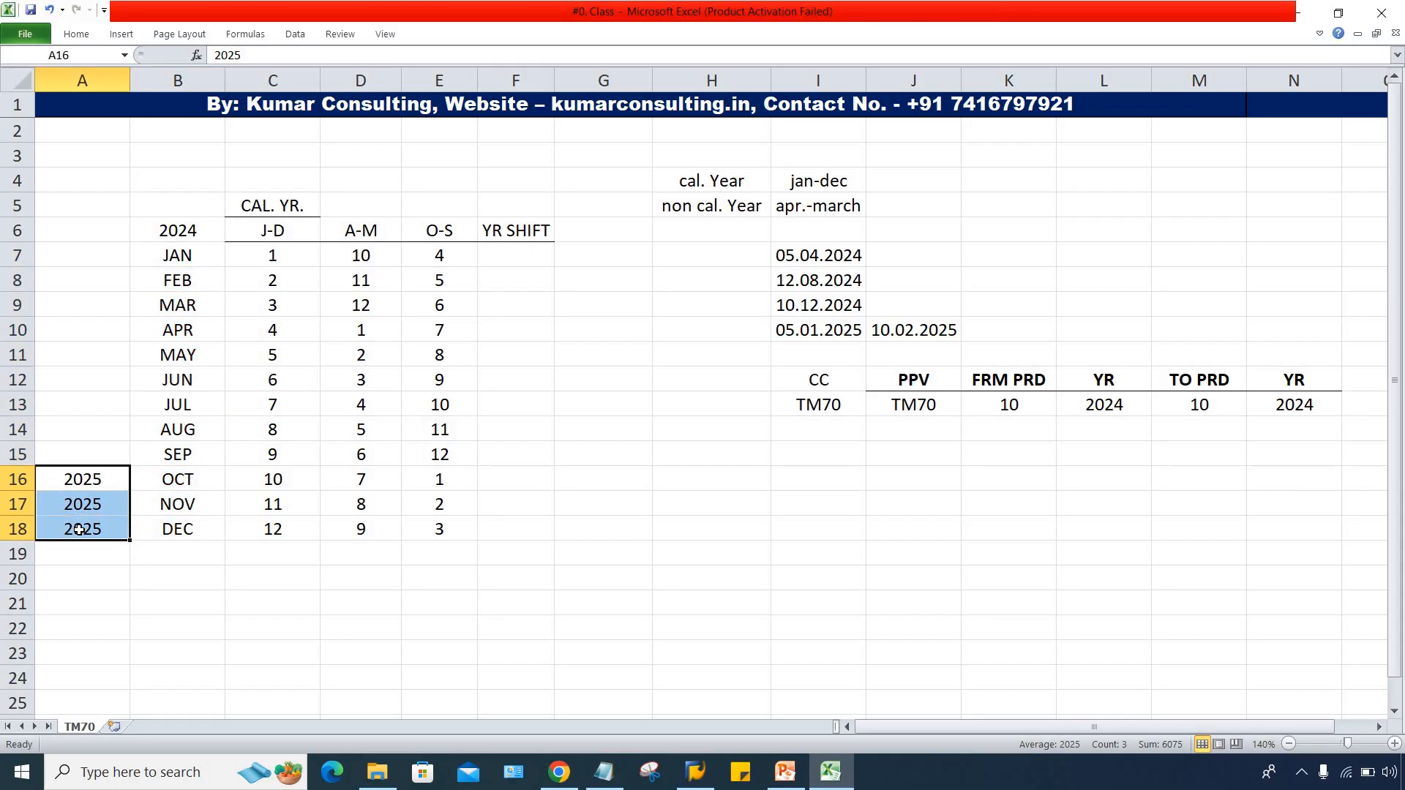
{"action": "left_click", "coordinate": [188, 483]}
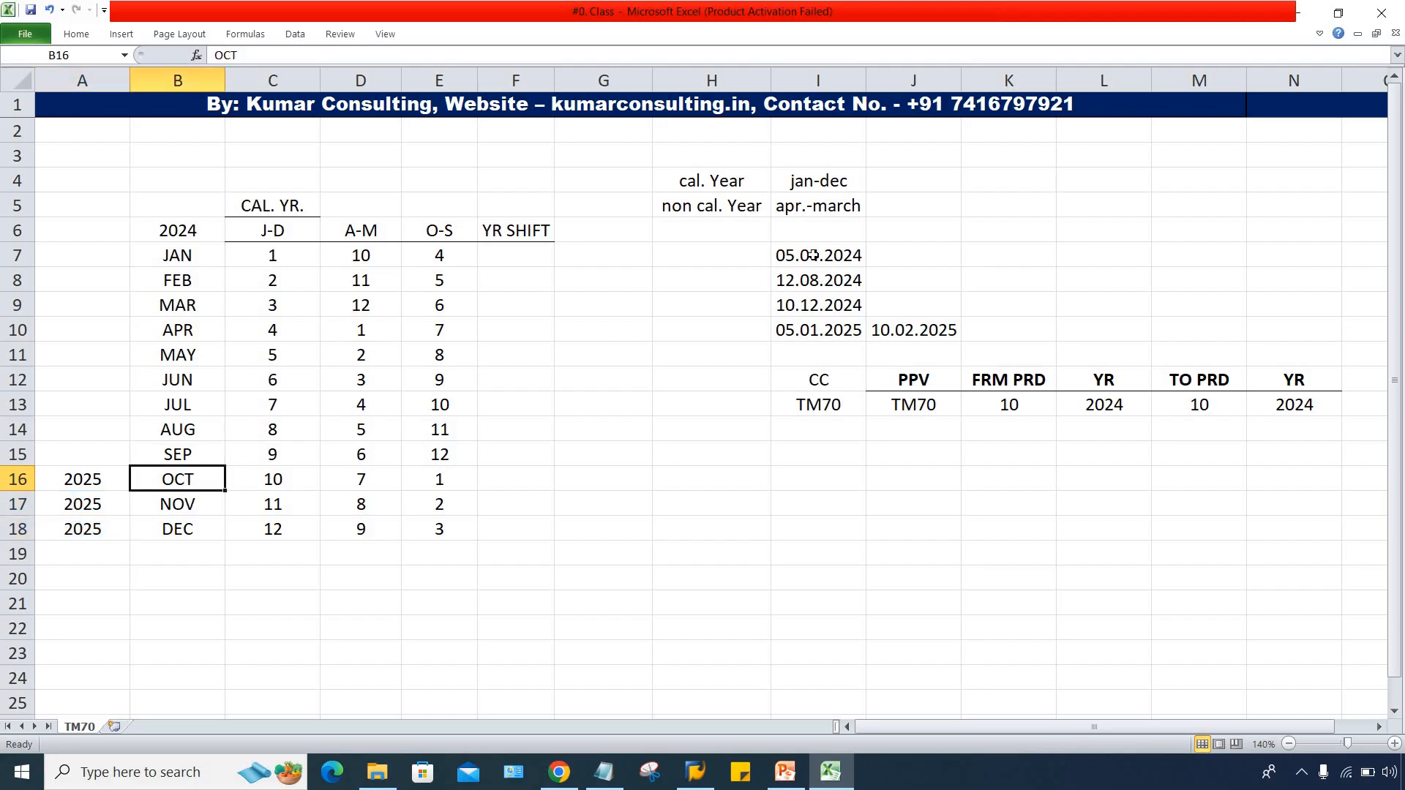
Step: Clear the sample dates in I7:J10 and the CC header with its TM70 entry in I12:I13
{"action": "left_click_drag", "start_coordinate": [811, 252], "coordinate": [928, 331]}
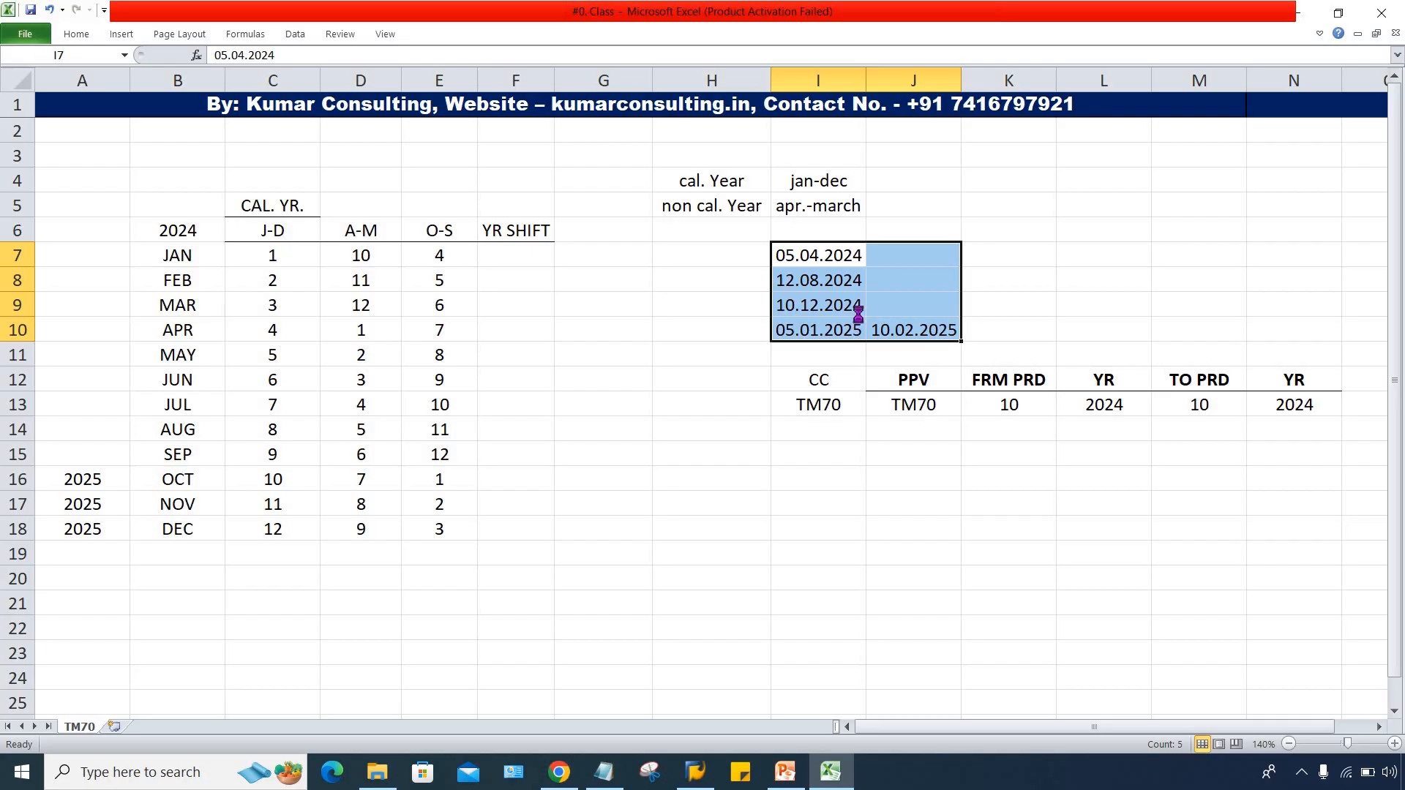
{"action": "key", "text": "Delete"}
{"action": "left_click", "coordinate": [856, 482]}
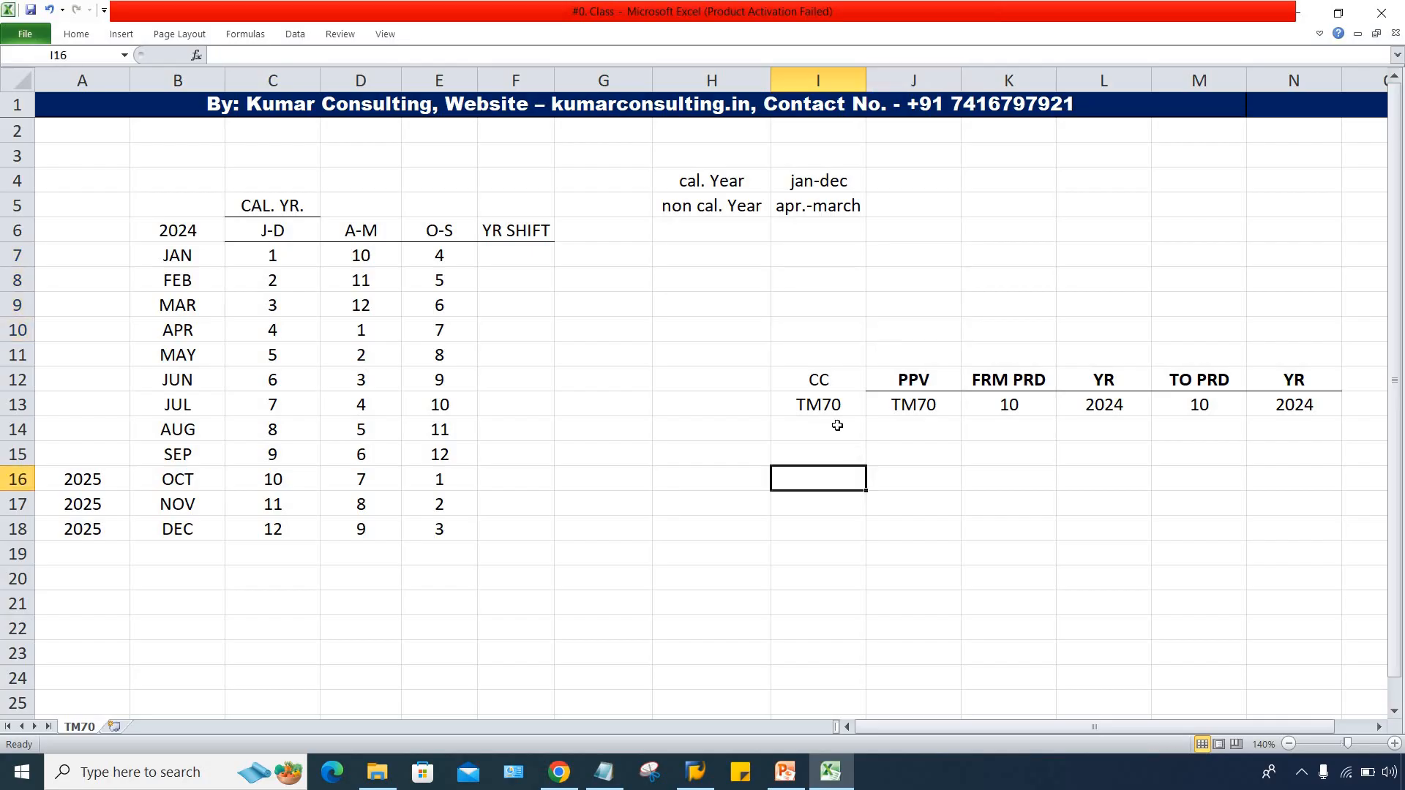
{"action": "left_click", "coordinate": [812, 381]}
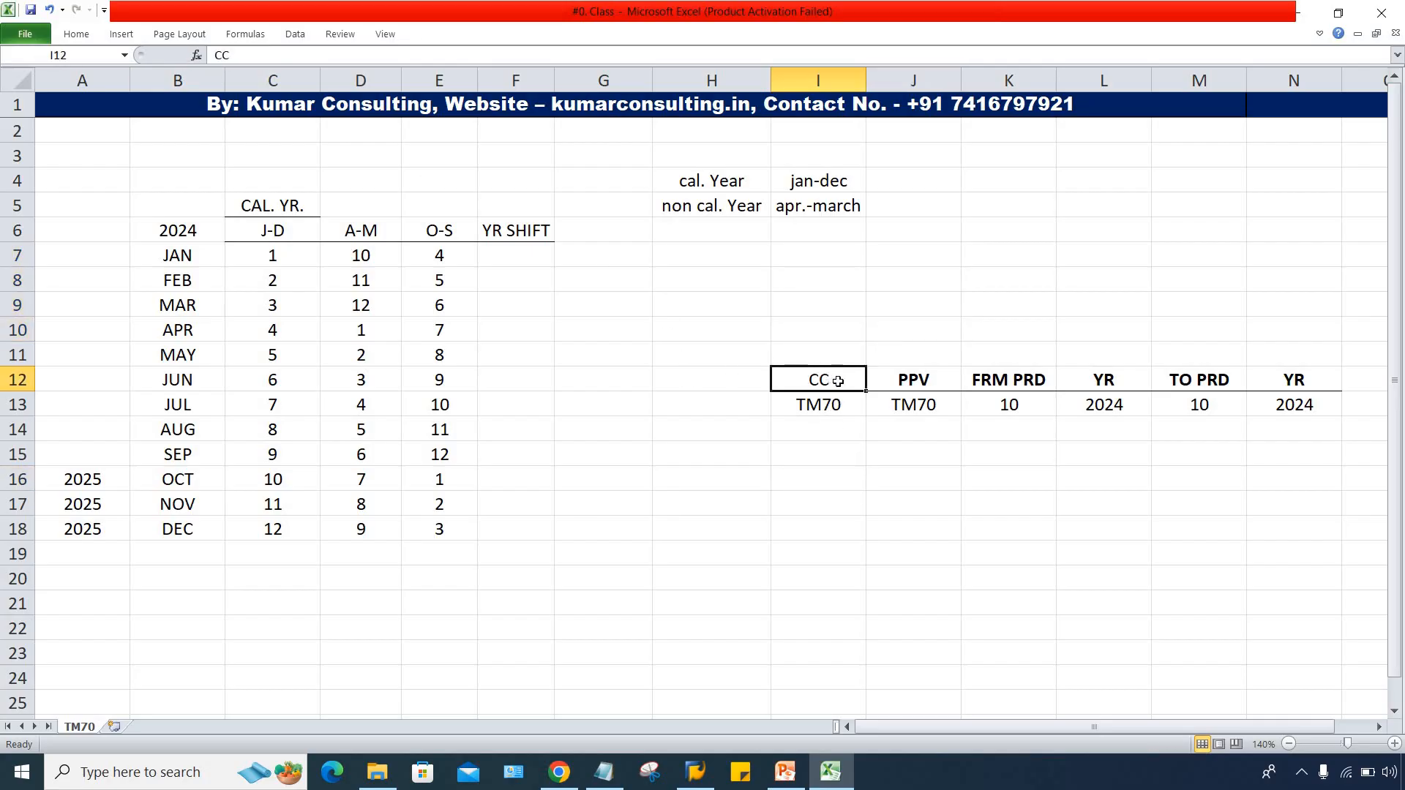
{"action": "left_click_drag", "start_coordinate": [838, 382], "coordinate": [837, 411]}
{"action": "key", "text": "Delete"}
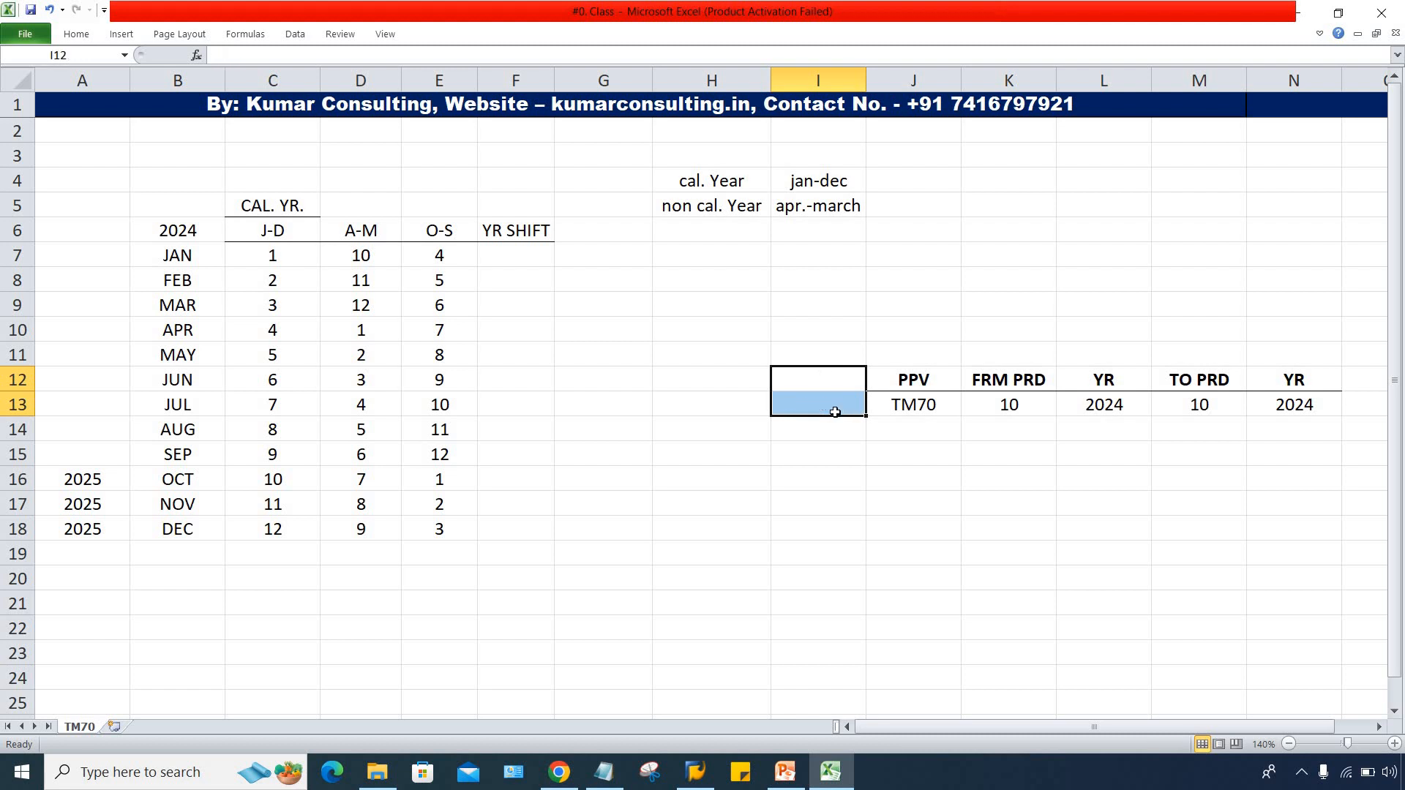
{"action": "left_click", "coordinate": [845, 518]}
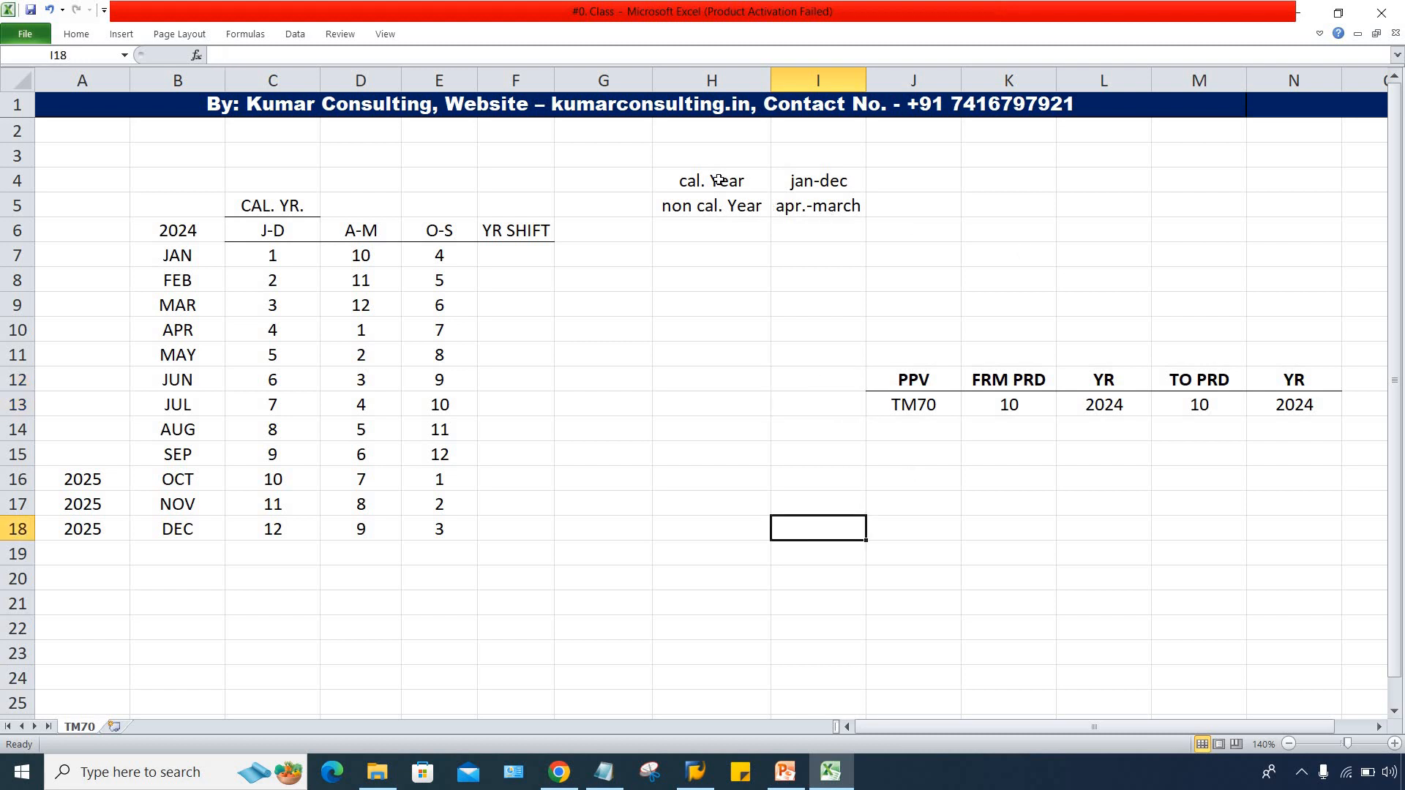
Step: Clear the calendar and non-calendar year notes in cells H4 to I5
{"action": "left_click_drag", "start_coordinate": [719, 180], "coordinate": [823, 205]}
{"action": "key", "text": "Delete"}
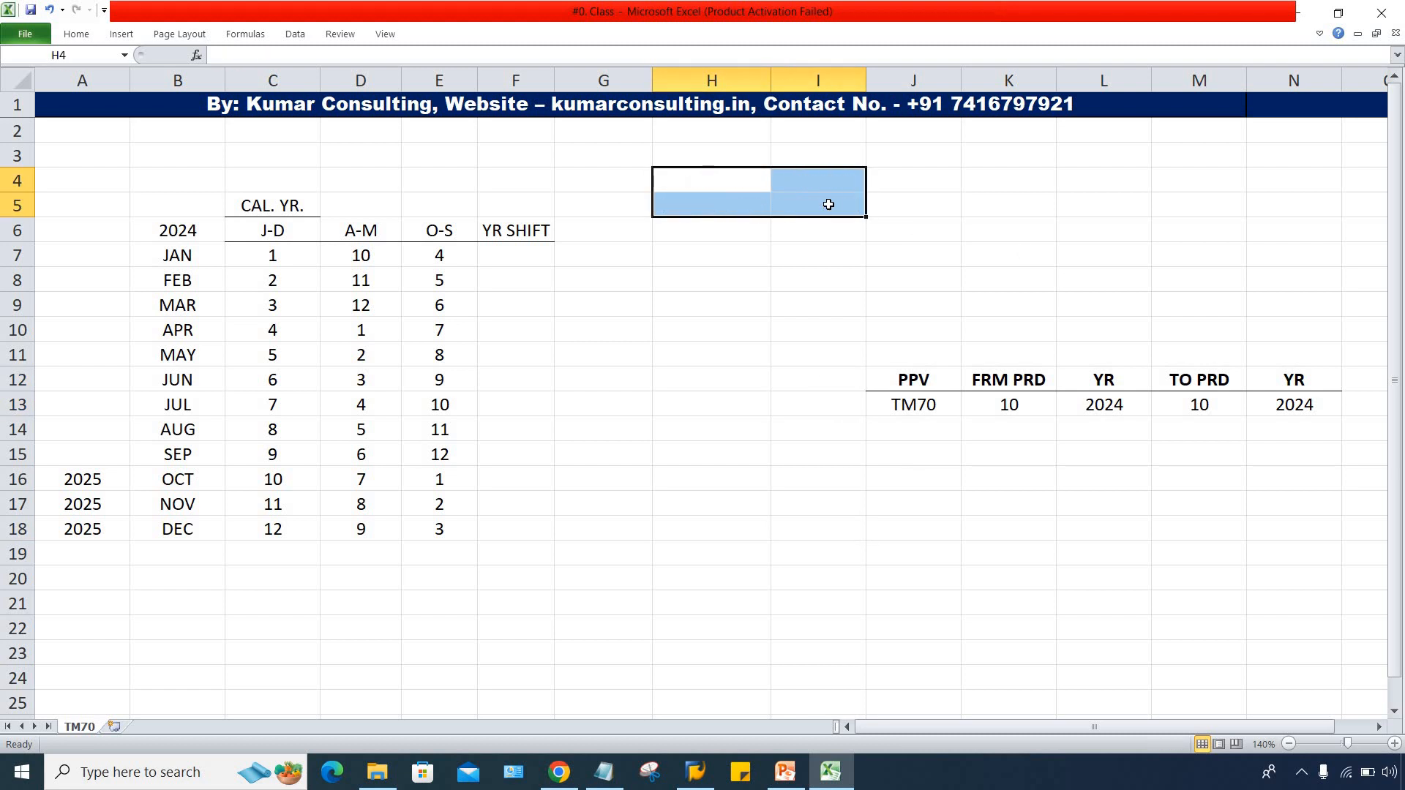
{"action": "left_click", "coordinate": [744, 403]}
Step: Examine the TM70 posting period row, checking the from-period, to-period and year values in J13:N13
{"action": "left_click", "coordinate": [922, 411]}
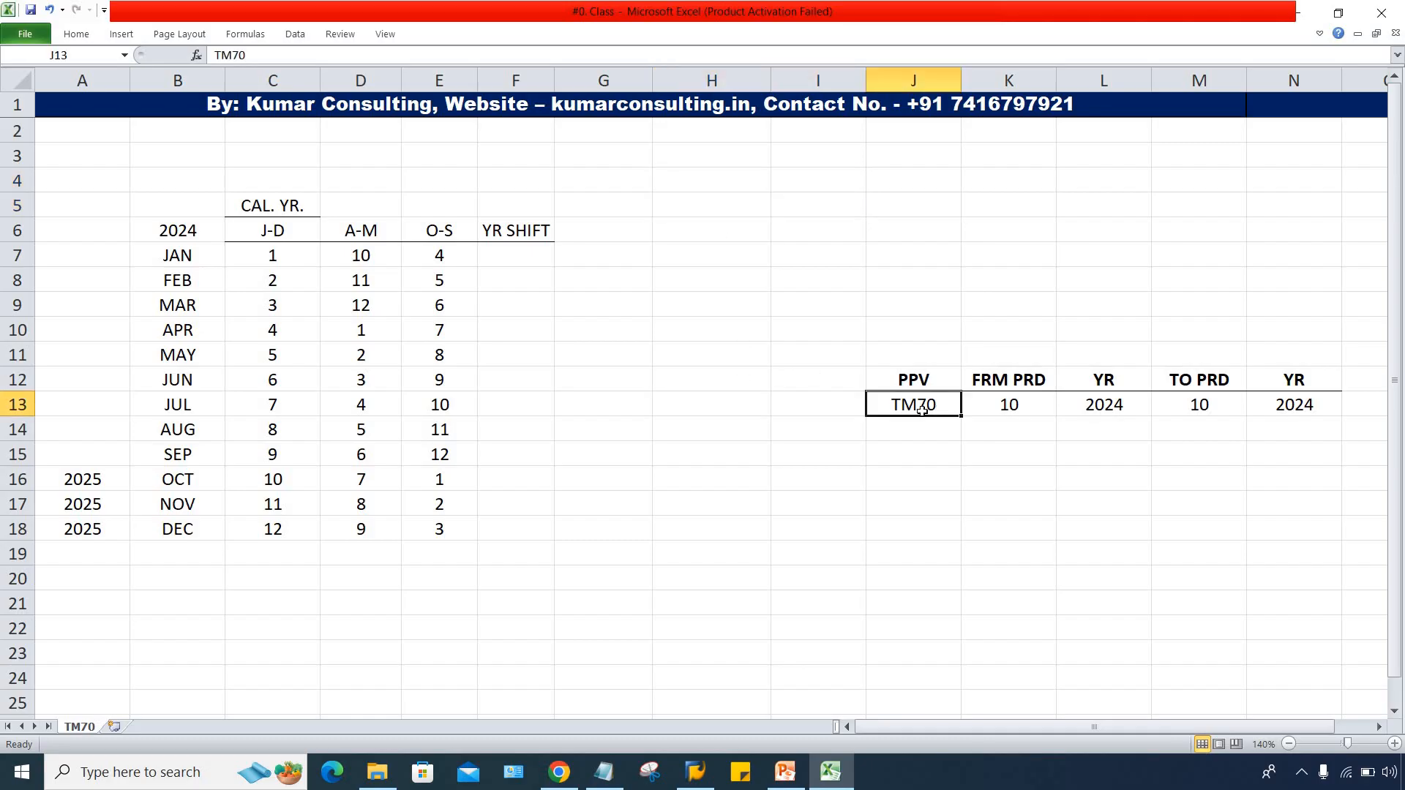
{"action": "left_click", "coordinate": [1029, 408]}
{"action": "left_click", "coordinate": [1097, 408]}
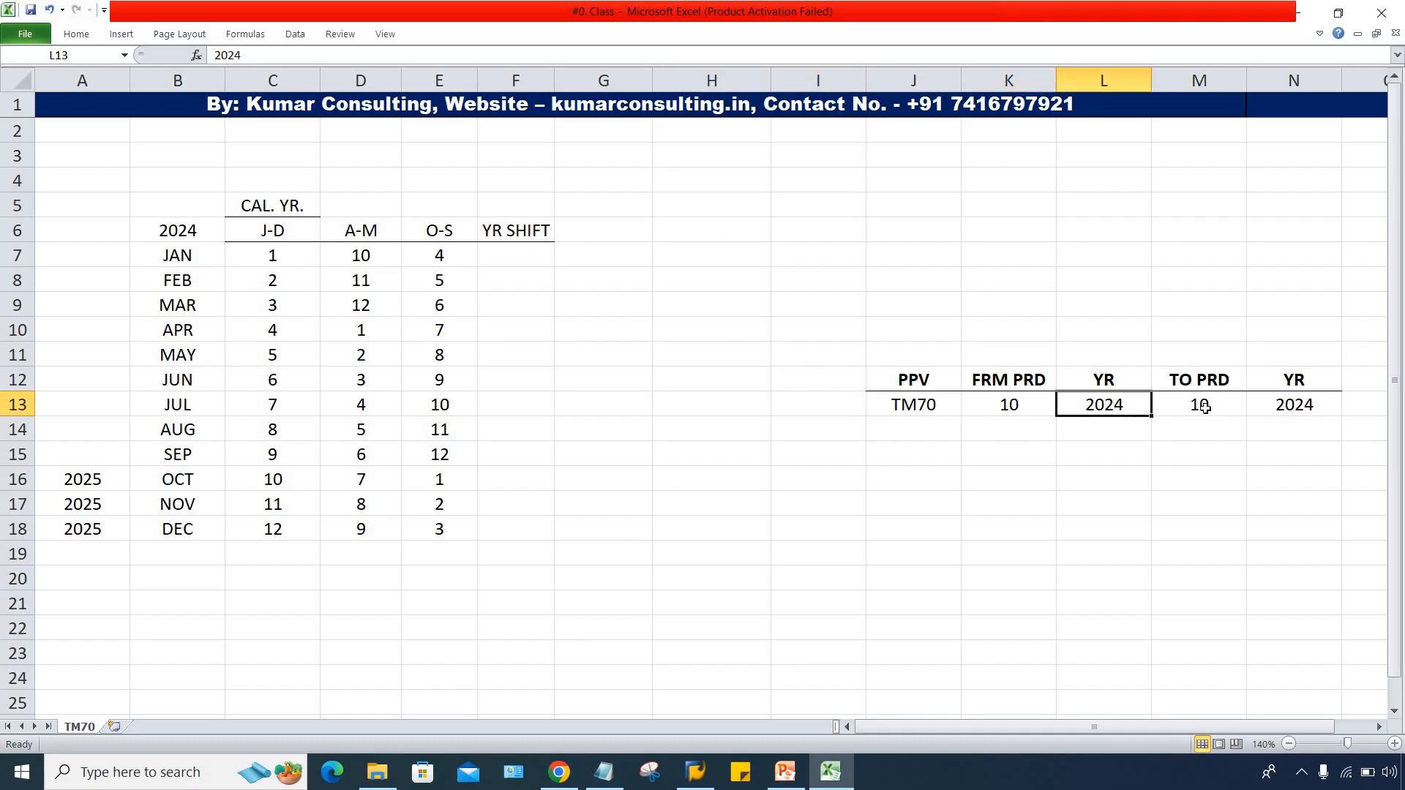
{"action": "left_click", "coordinate": [1209, 410]}
{"action": "left_click", "coordinate": [1304, 420]}
{"action": "left_click", "coordinate": [1018, 400]}
{"action": "left_click", "coordinate": [1117, 403]}
{"action": "left_click", "coordinate": [1227, 411]}
{"action": "left_click", "coordinate": [1279, 404]}
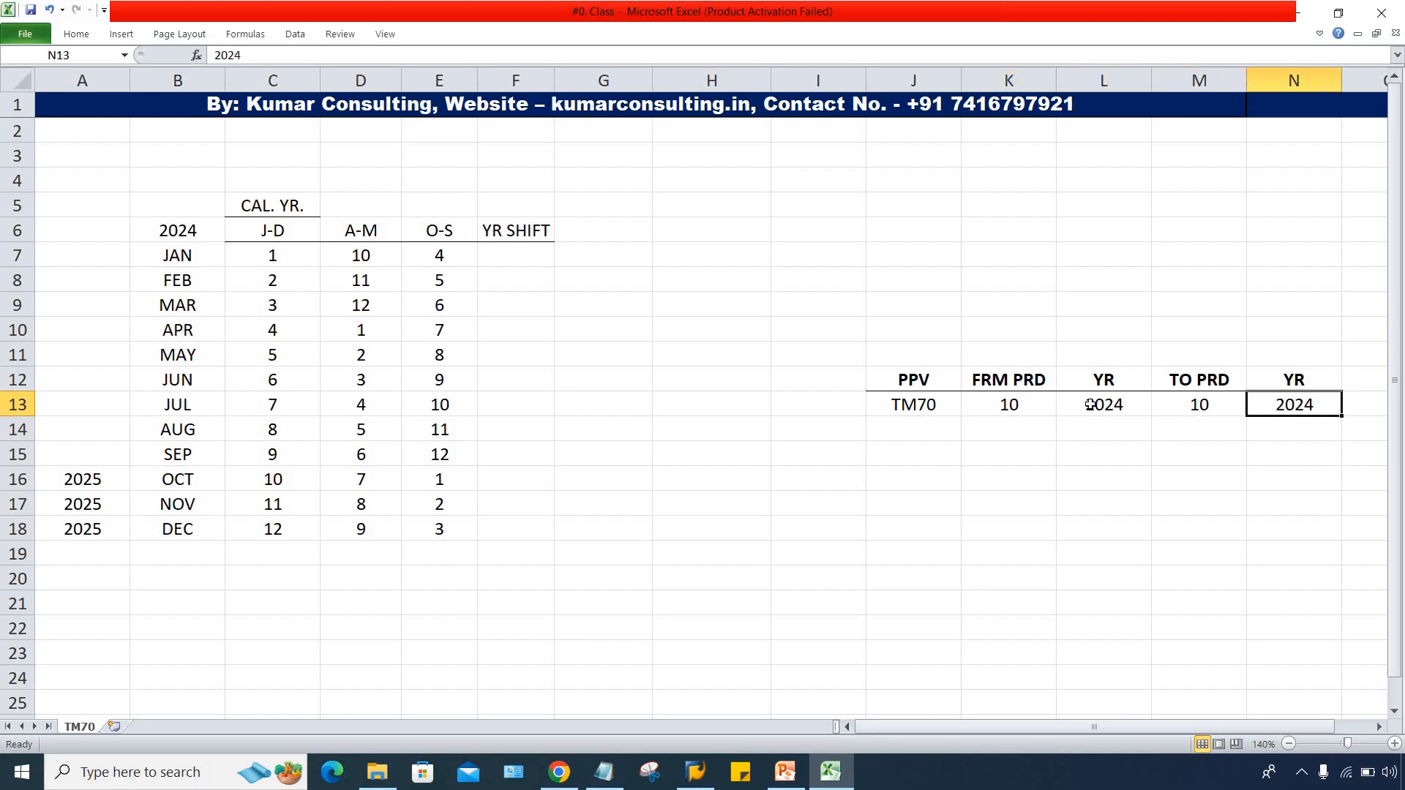
{"action": "left_click", "coordinate": [1022, 398]}
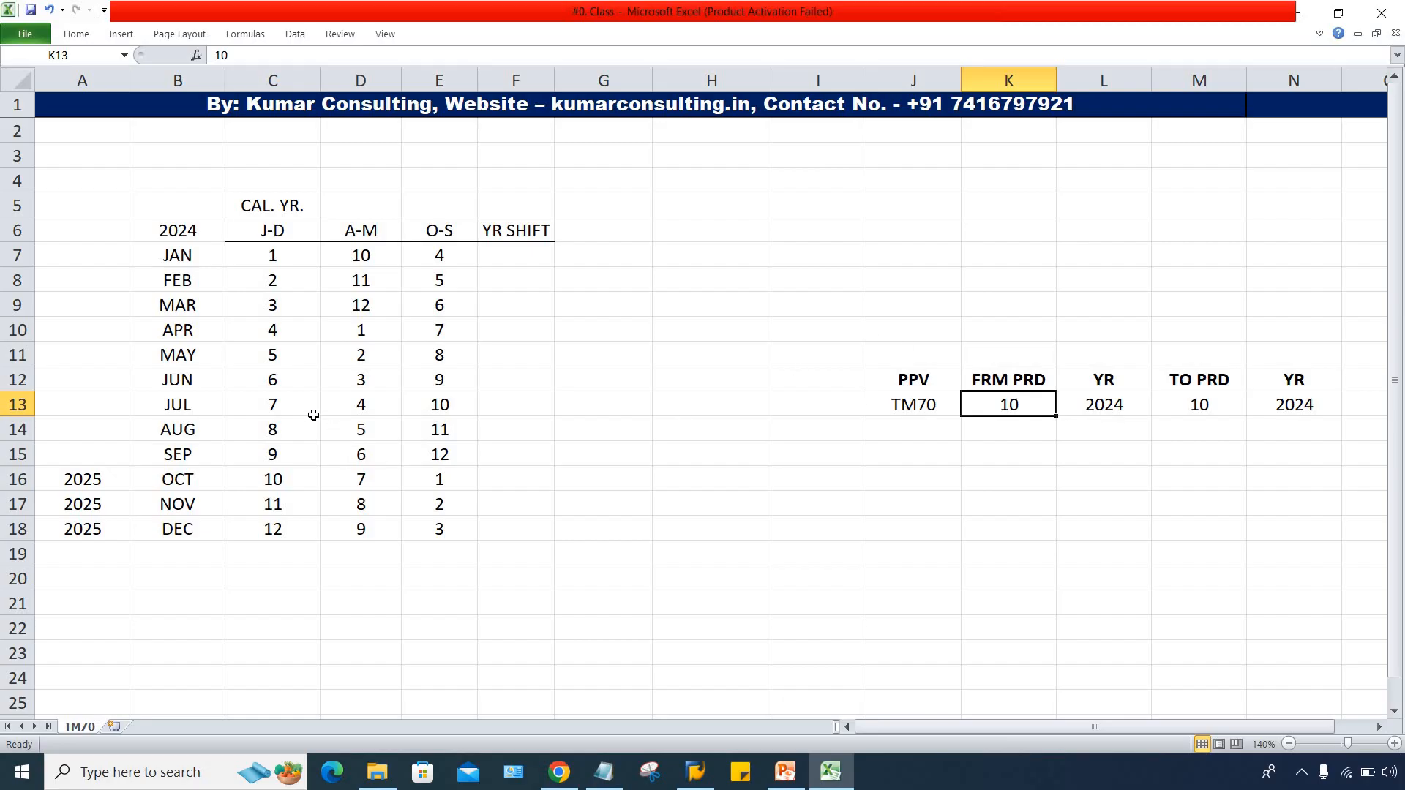
Step: Enter the sample posting date 05.01.2024 in cell J6 above the PPV table
{"action": "left_click", "coordinate": [282, 409]}
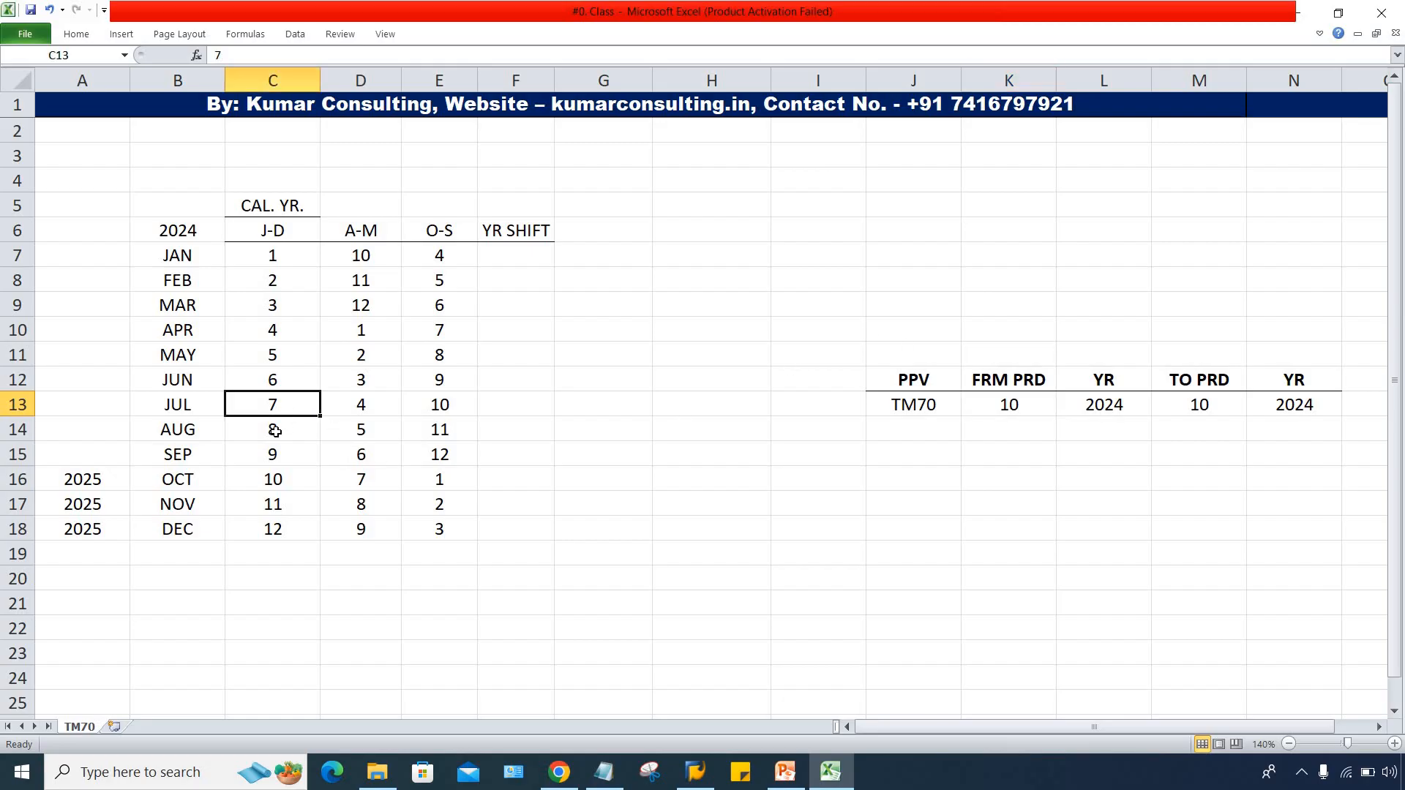
{"action": "left_click", "coordinate": [278, 432]}
{"action": "left_click", "coordinate": [278, 454]}
{"action": "left_click", "coordinate": [272, 275]}
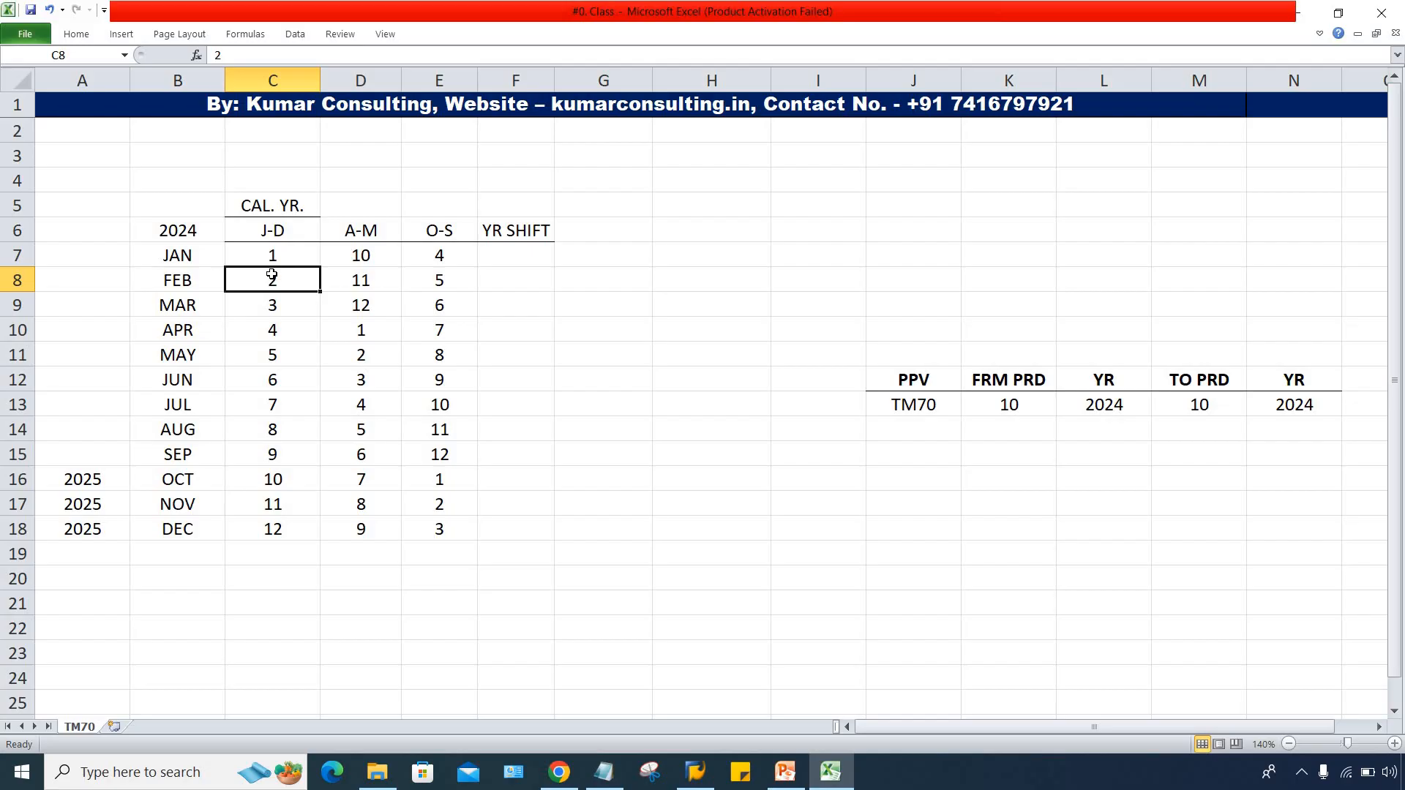
{"action": "left_click", "coordinate": [900, 237]}
{"action": "left_click", "coordinate": [278, 266]}
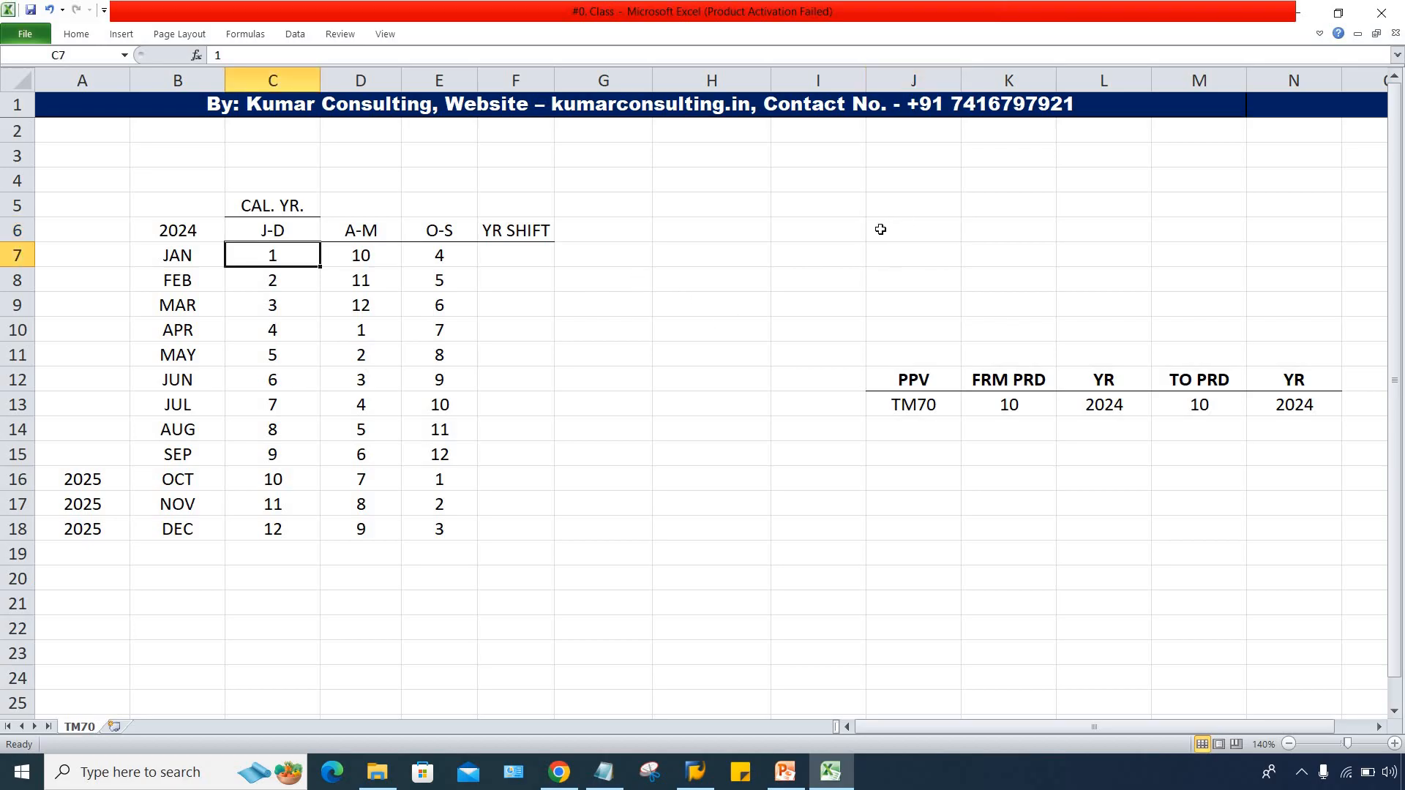
{"action": "left_click", "coordinate": [921, 236]}
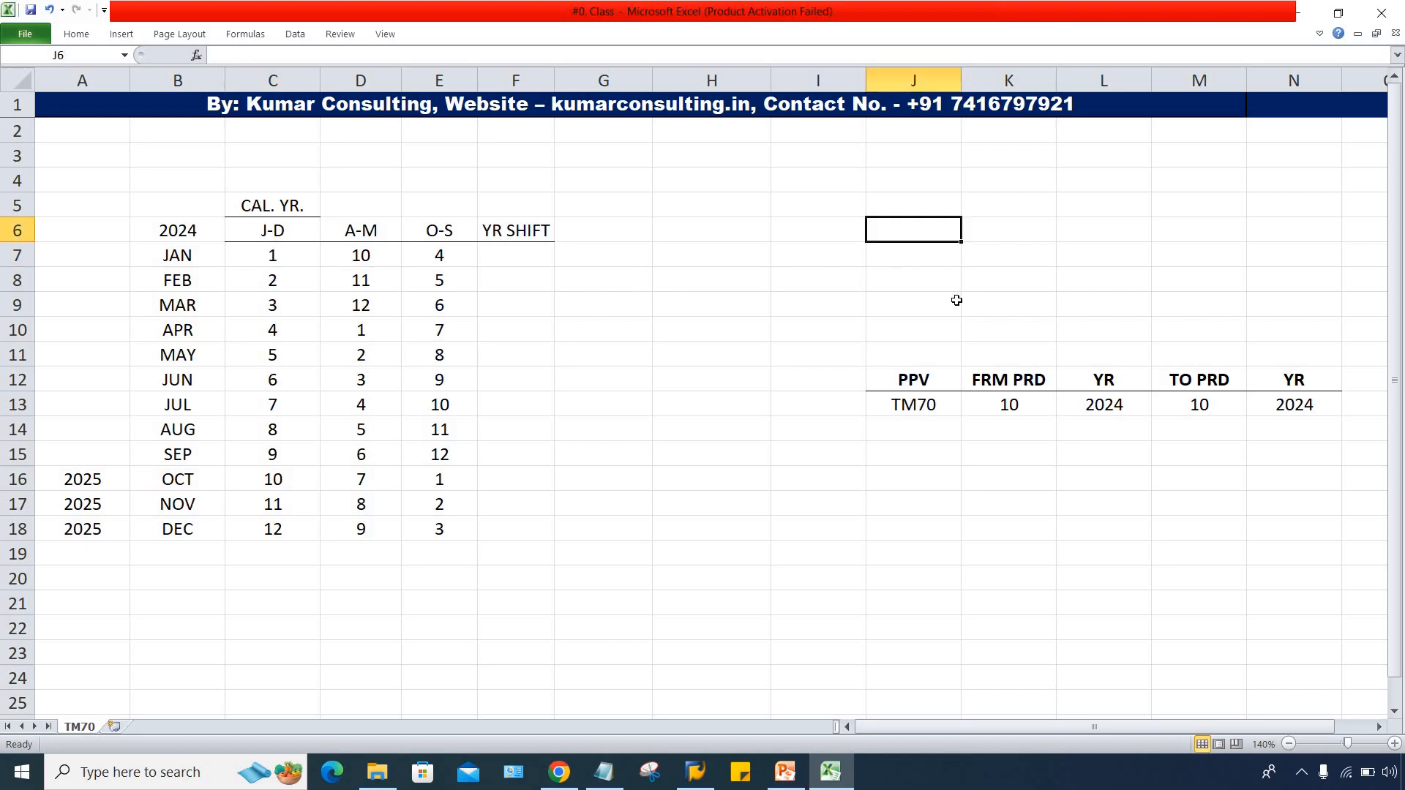
{"action": "type", "text": "05."}
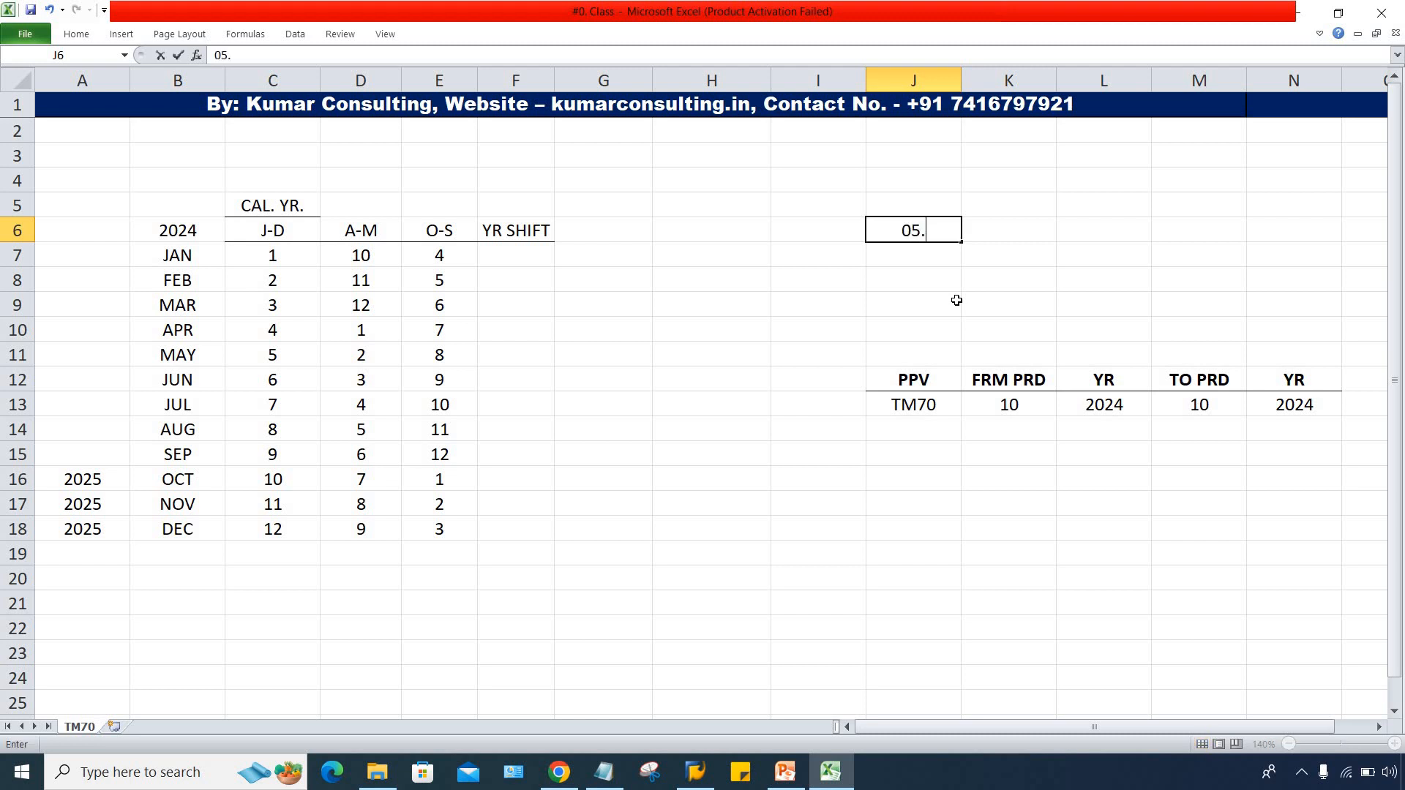
{"action": "type", "text": "01.2024"}
{"action": "key", "text": "Return"}
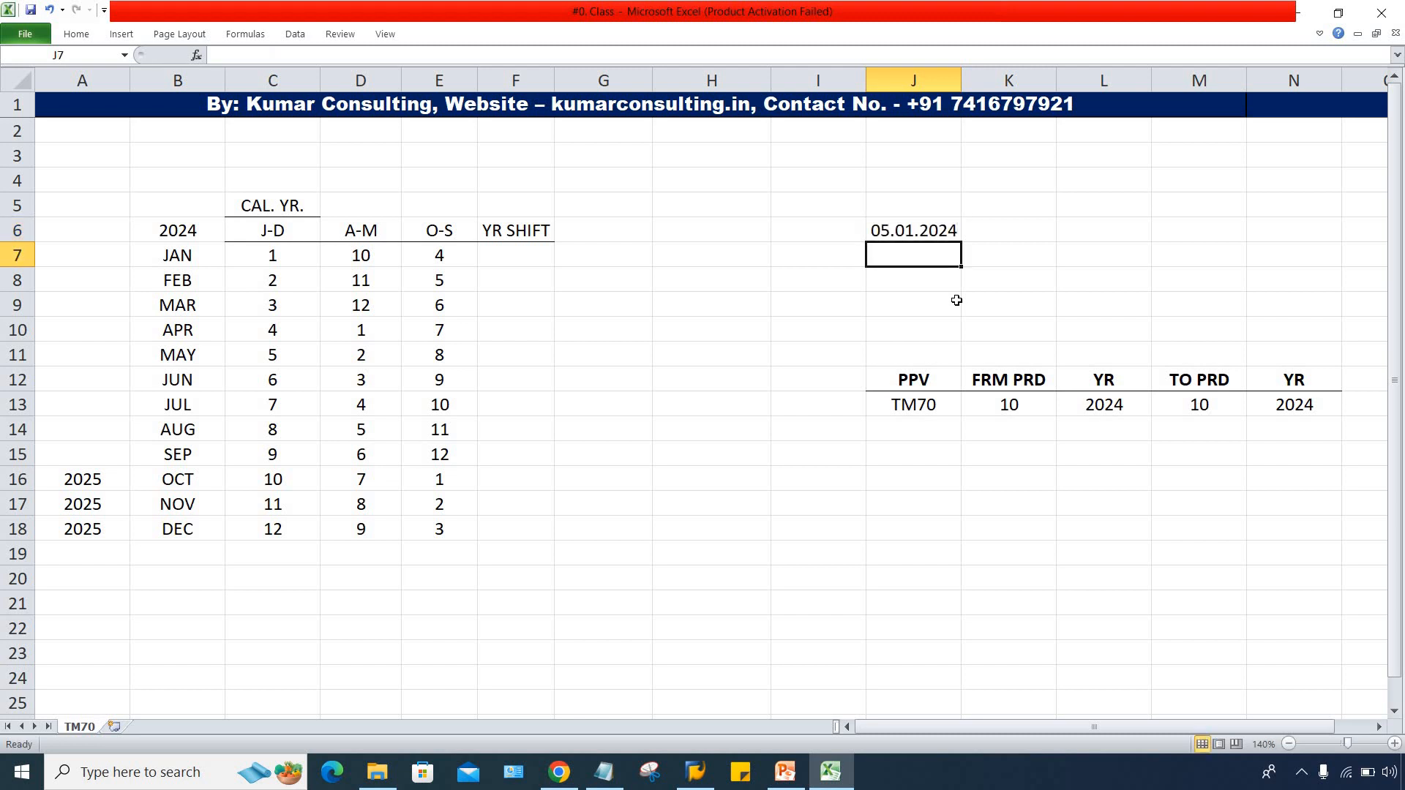
Step: Highlight the O-S column header in cell E6 with a yellow fill
{"action": "left_click", "coordinate": [903, 234]}
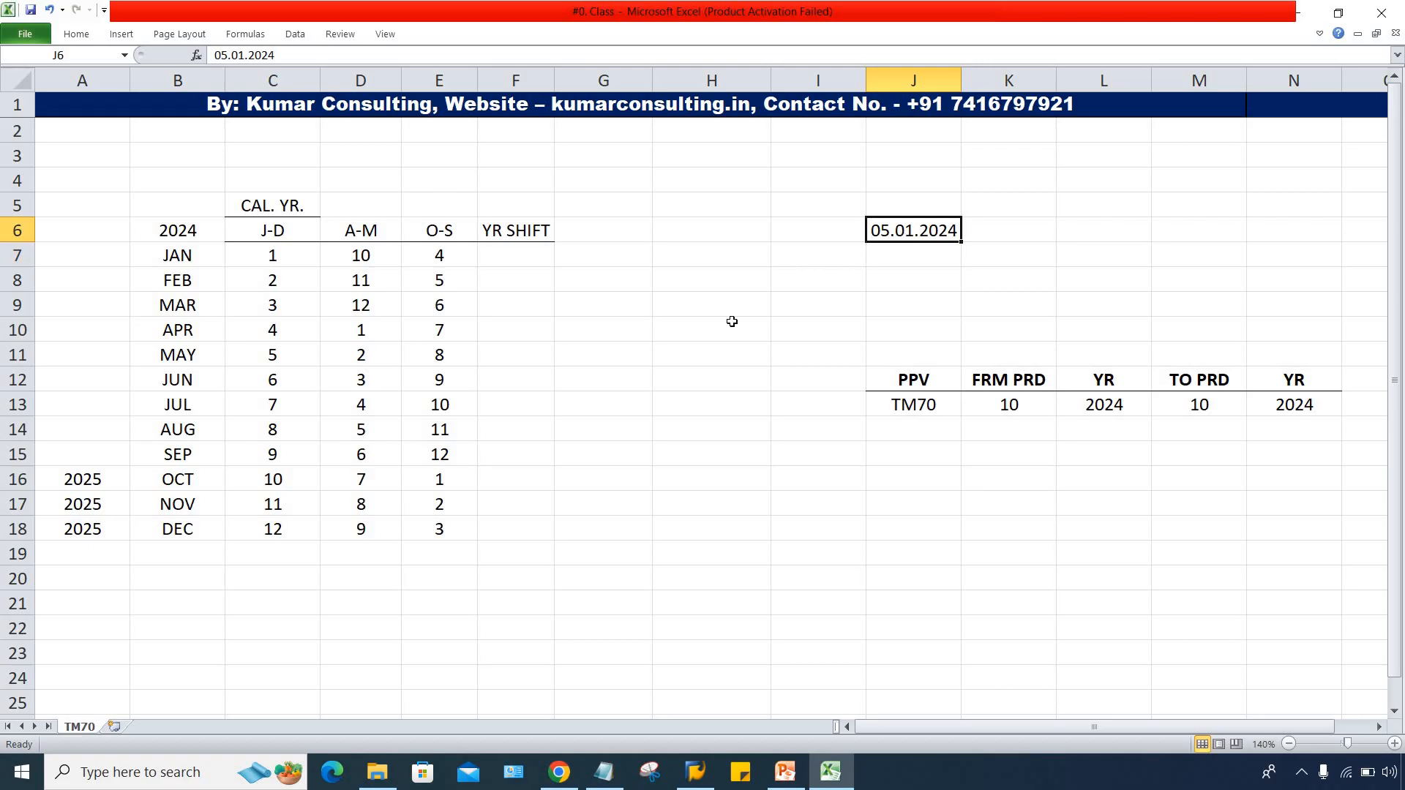
{"action": "left_click", "coordinate": [293, 260]}
{"action": "left_click", "coordinate": [342, 257]}
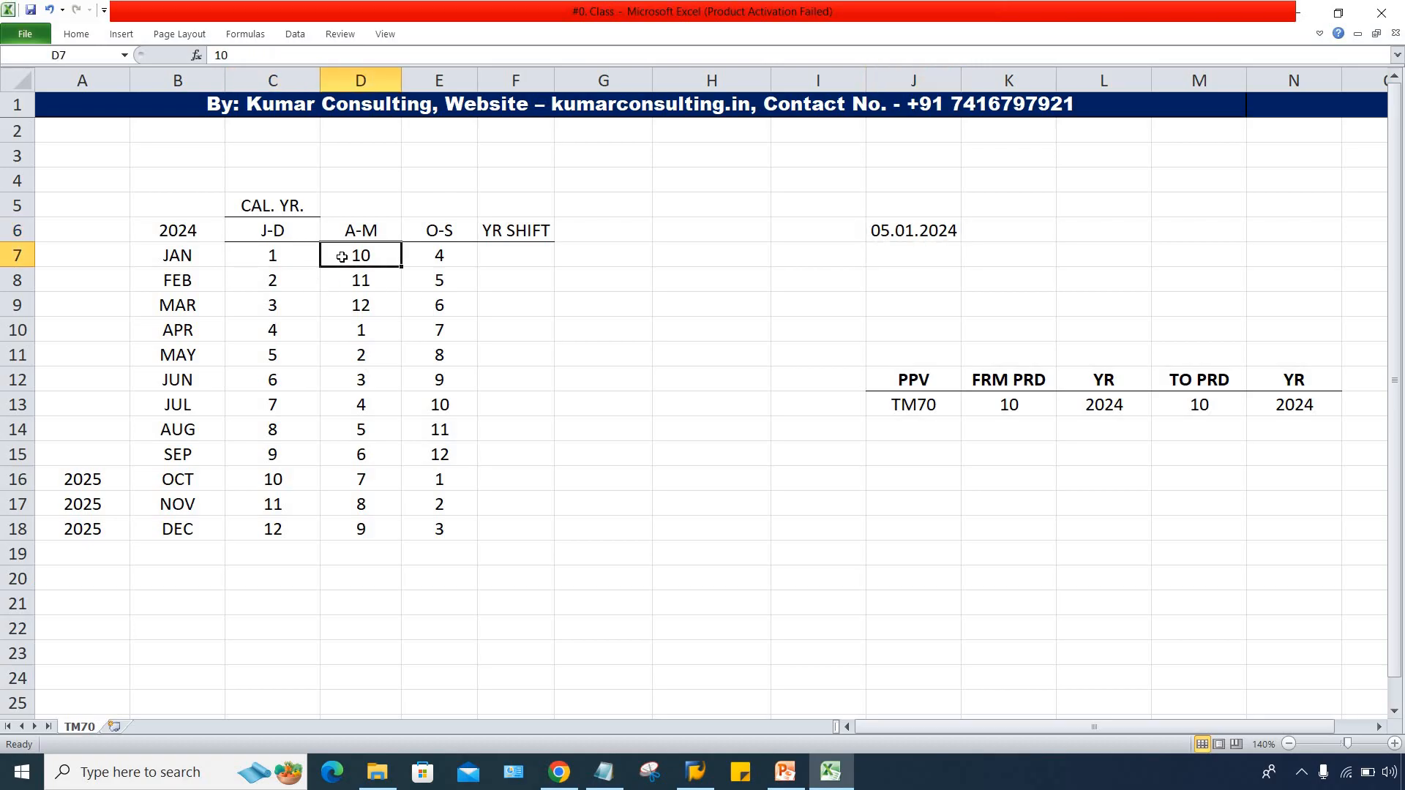
{"action": "left_click", "coordinate": [446, 254]}
{"action": "left_click", "coordinate": [442, 232]}
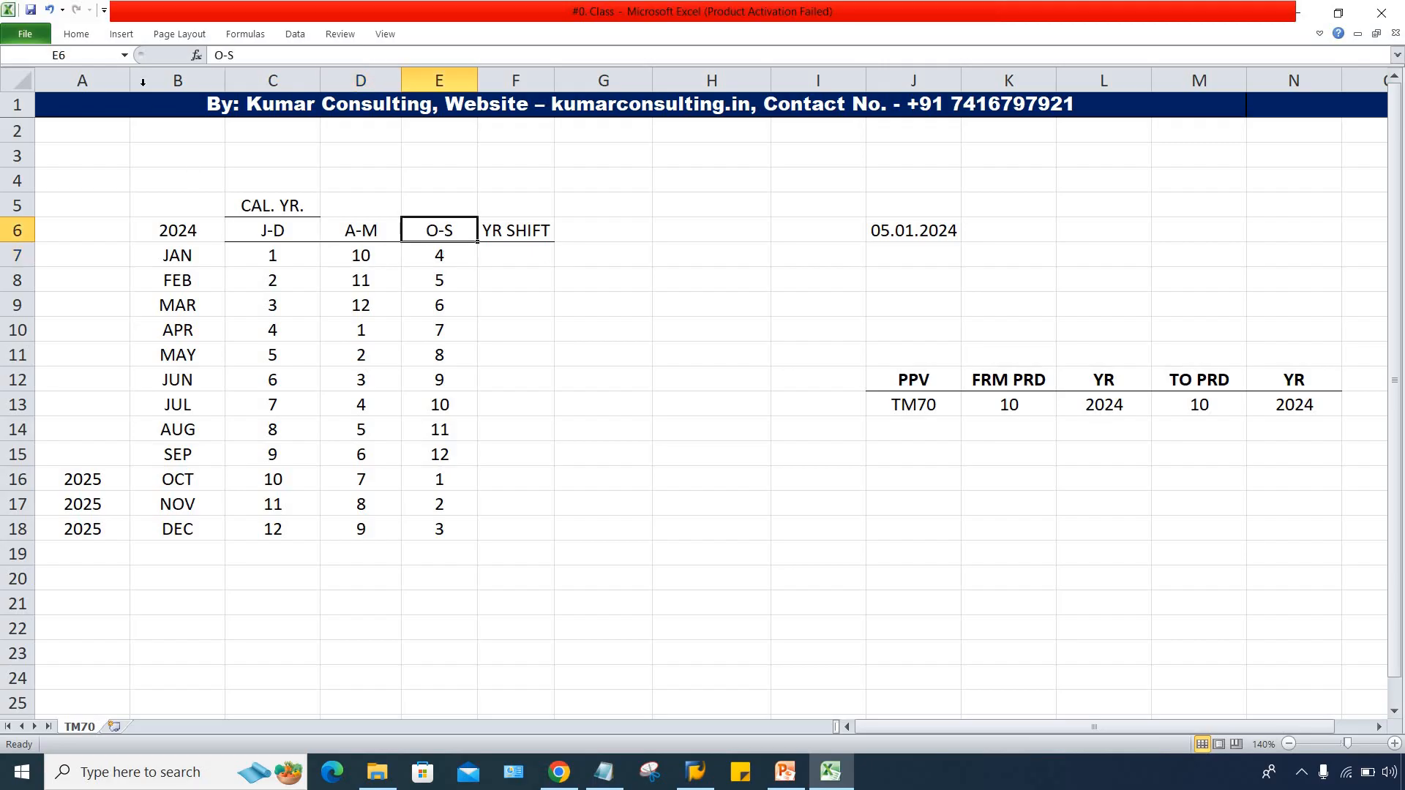
{"action": "left_click", "coordinate": [79, 35]}
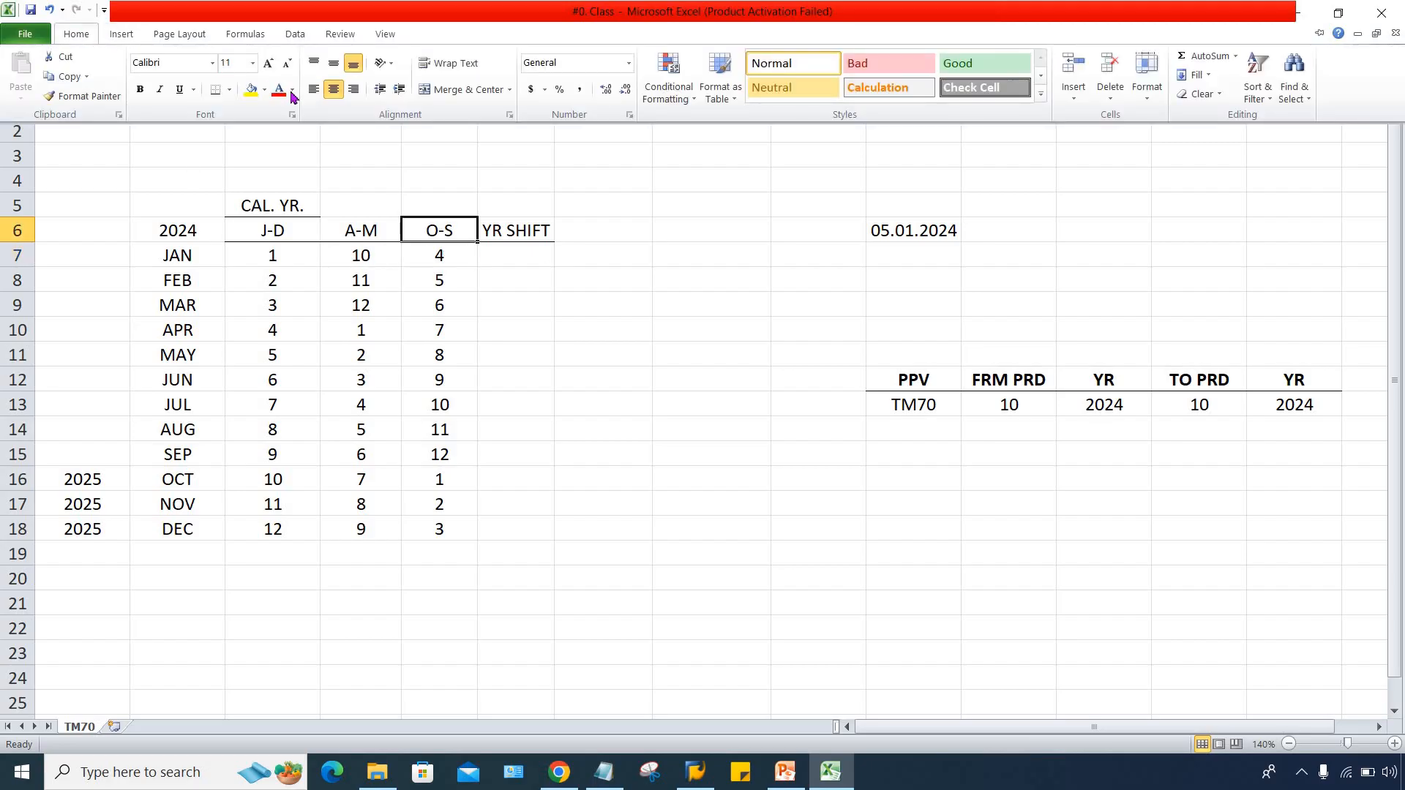
{"action": "left_click", "coordinate": [249, 91]}
{"action": "left_click", "coordinate": [486, 300]}
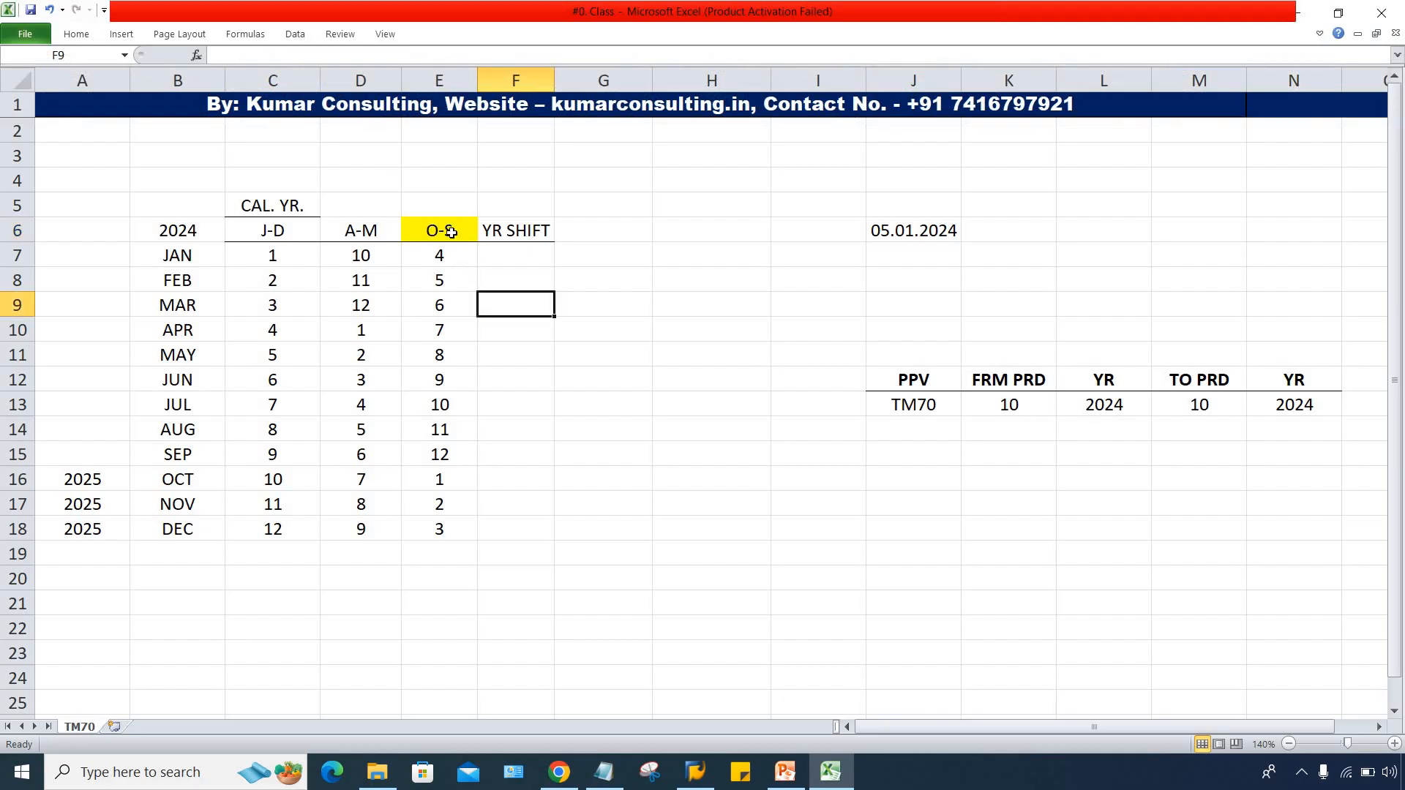
Step: Examine the O-S period numbers in column E against the months, comparing October to December with January to September
{"action": "left_click", "coordinate": [451, 232]}
{"action": "left_click", "coordinate": [441, 252]}
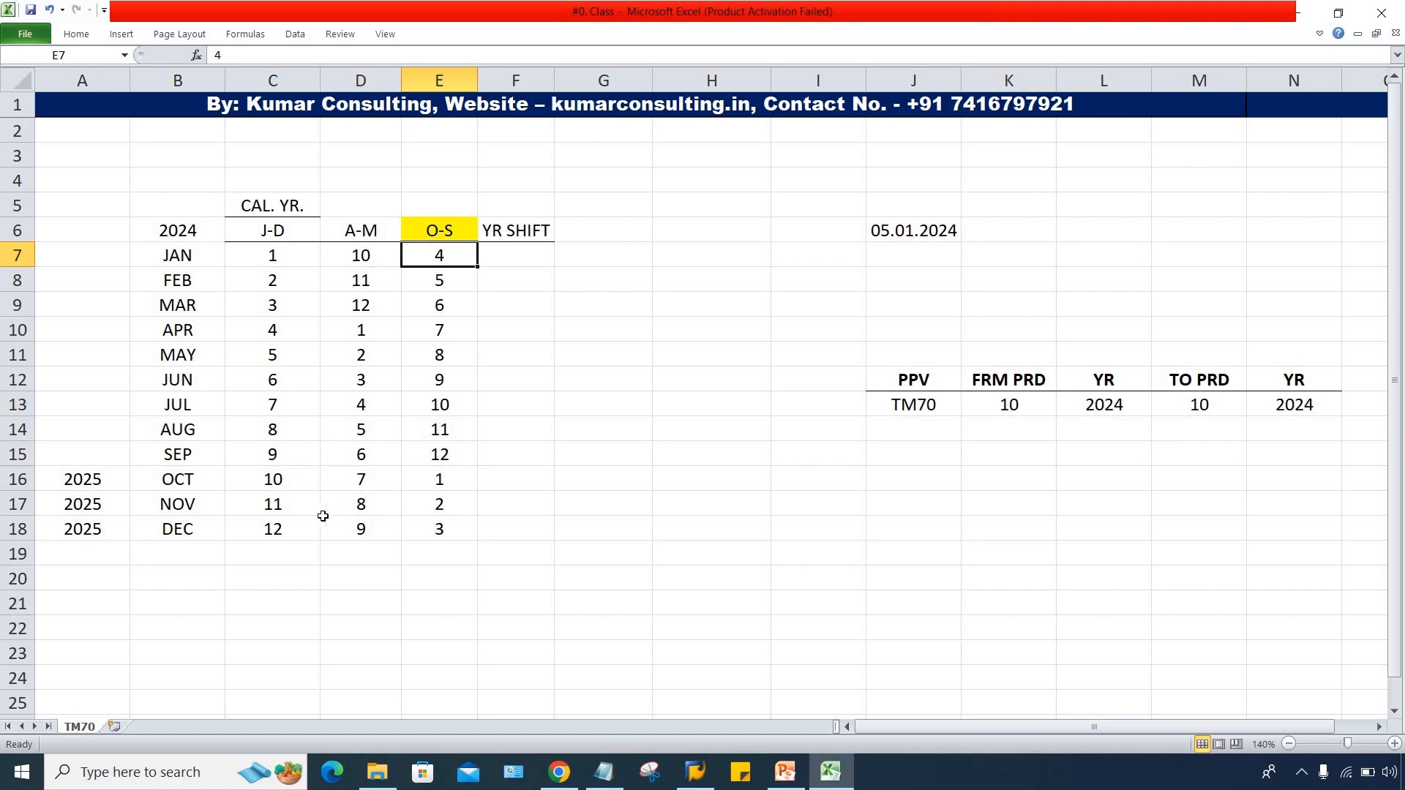
{"action": "left_click", "coordinate": [432, 482]}
{"action": "left_click", "coordinate": [915, 407]}
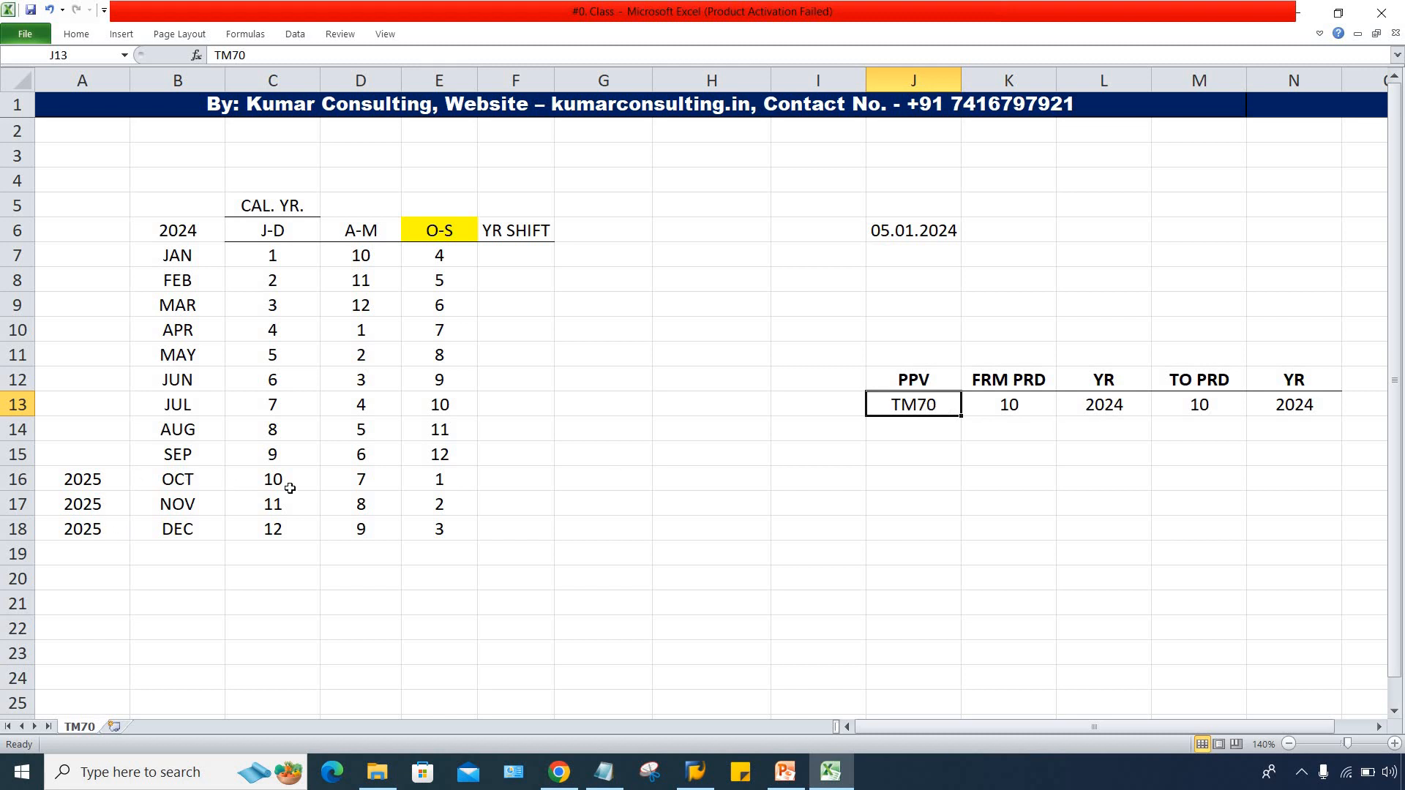
{"action": "left_click_drag", "start_coordinate": [283, 488], "coordinate": [303, 528]}
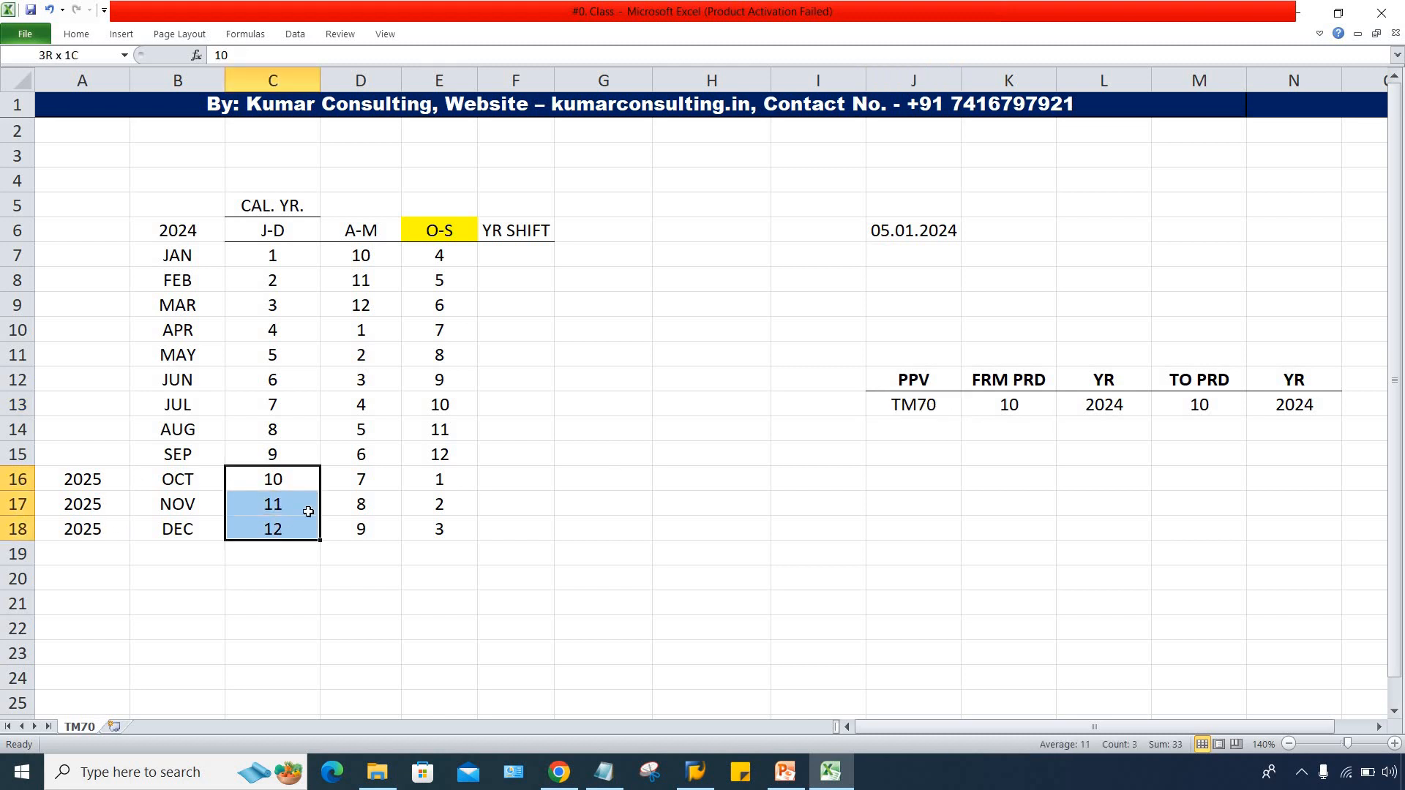
{"action": "left_click", "coordinate": [438, 483]}
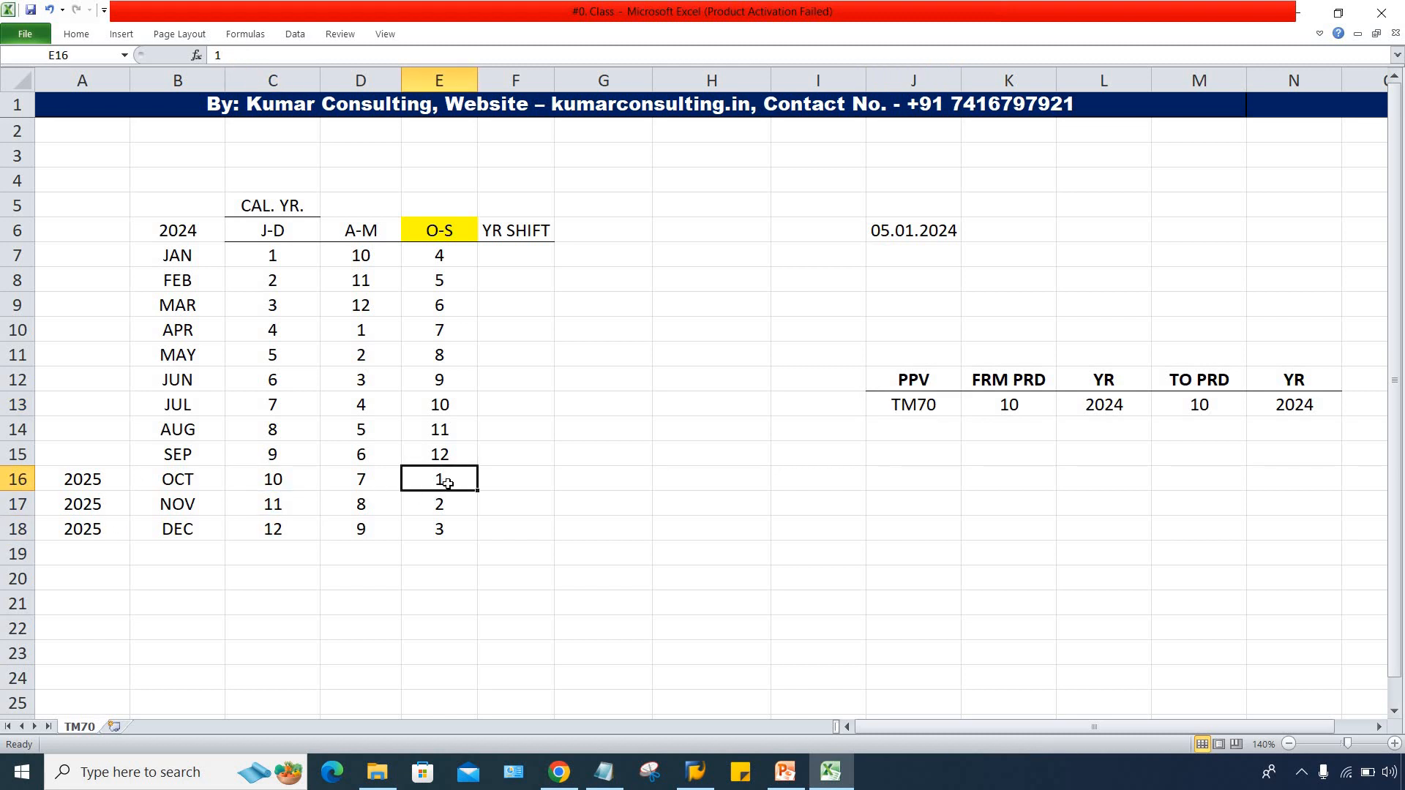
{"action": "left_click_drag", "start_coordinate": [447, 484], "coordinate": [446, 529]}
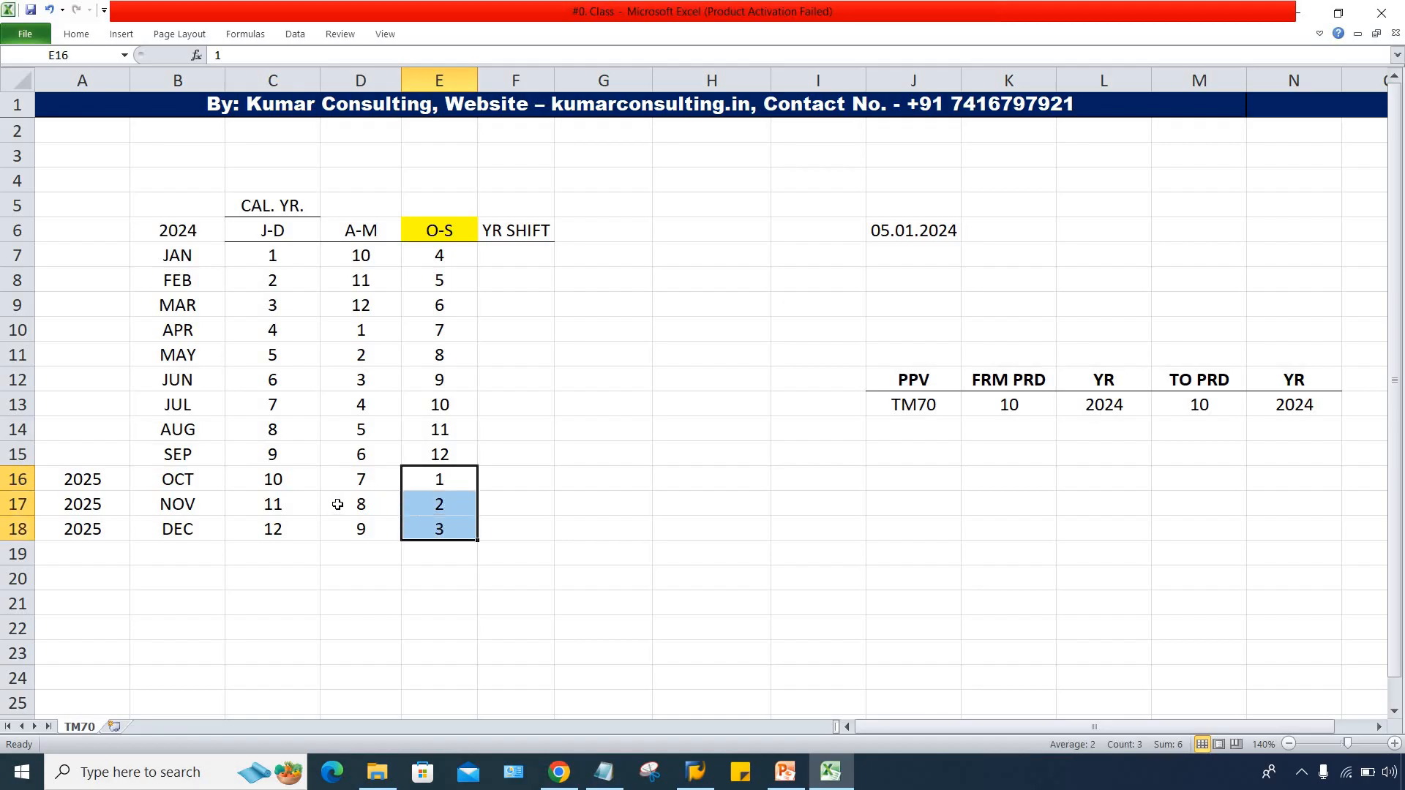
{"action": "left_click_drag", "start_coordinate": [428, 457], "coordinate": [430, 267]}
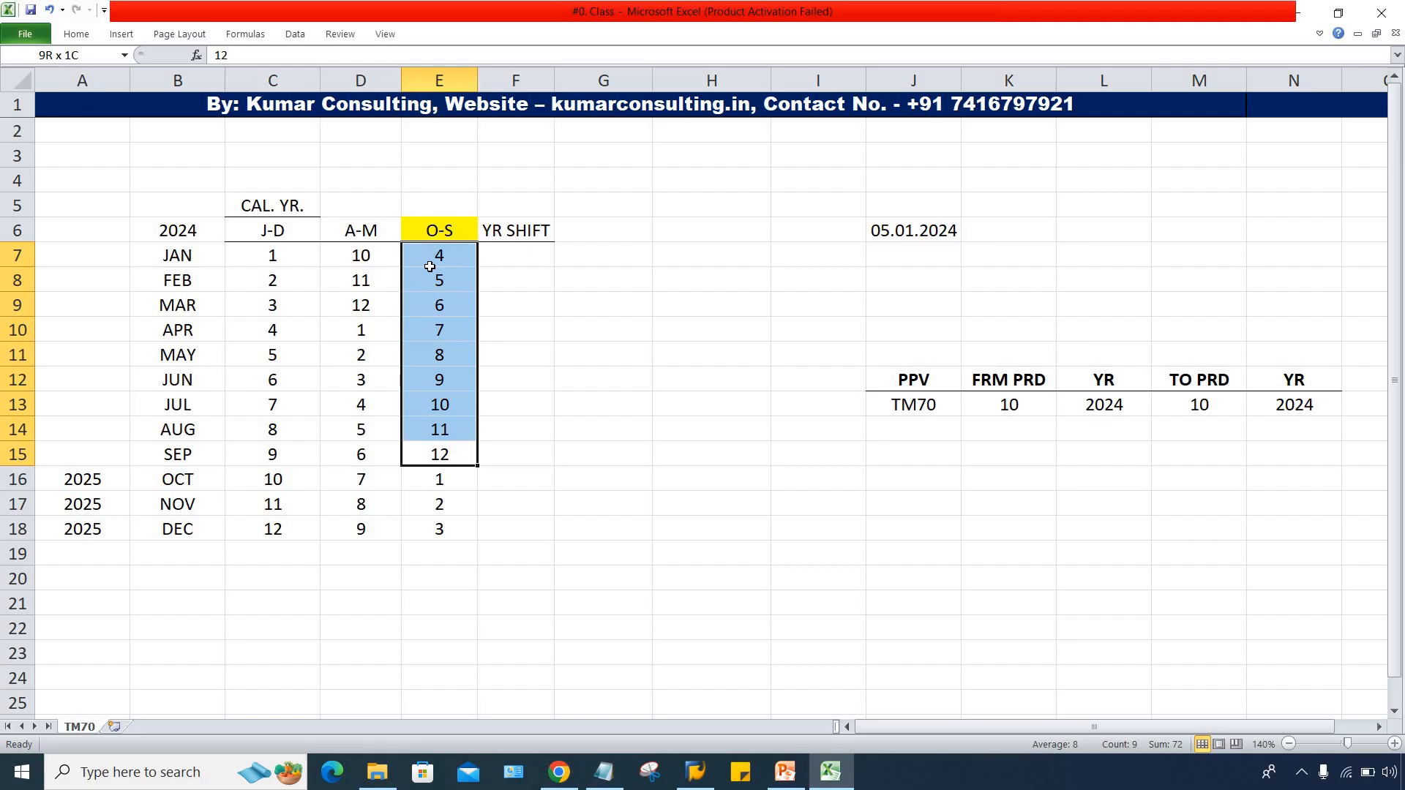
{"action": "mouse_move", "coordinate": [430, 267]}
{"action": "left_mouse_down"}
{"action": "mouse_move", "coordinate": [439, 447]}
{"action": "mouse_move", "coordinate": [448, 267]}
{"action": "left_mouse_up"}
{"action": "left_click", "coordinate": [167, 256]}
{"action": "left_click_drag", "start_coordinate": [178, 330], "coordinate": [168, 439]}
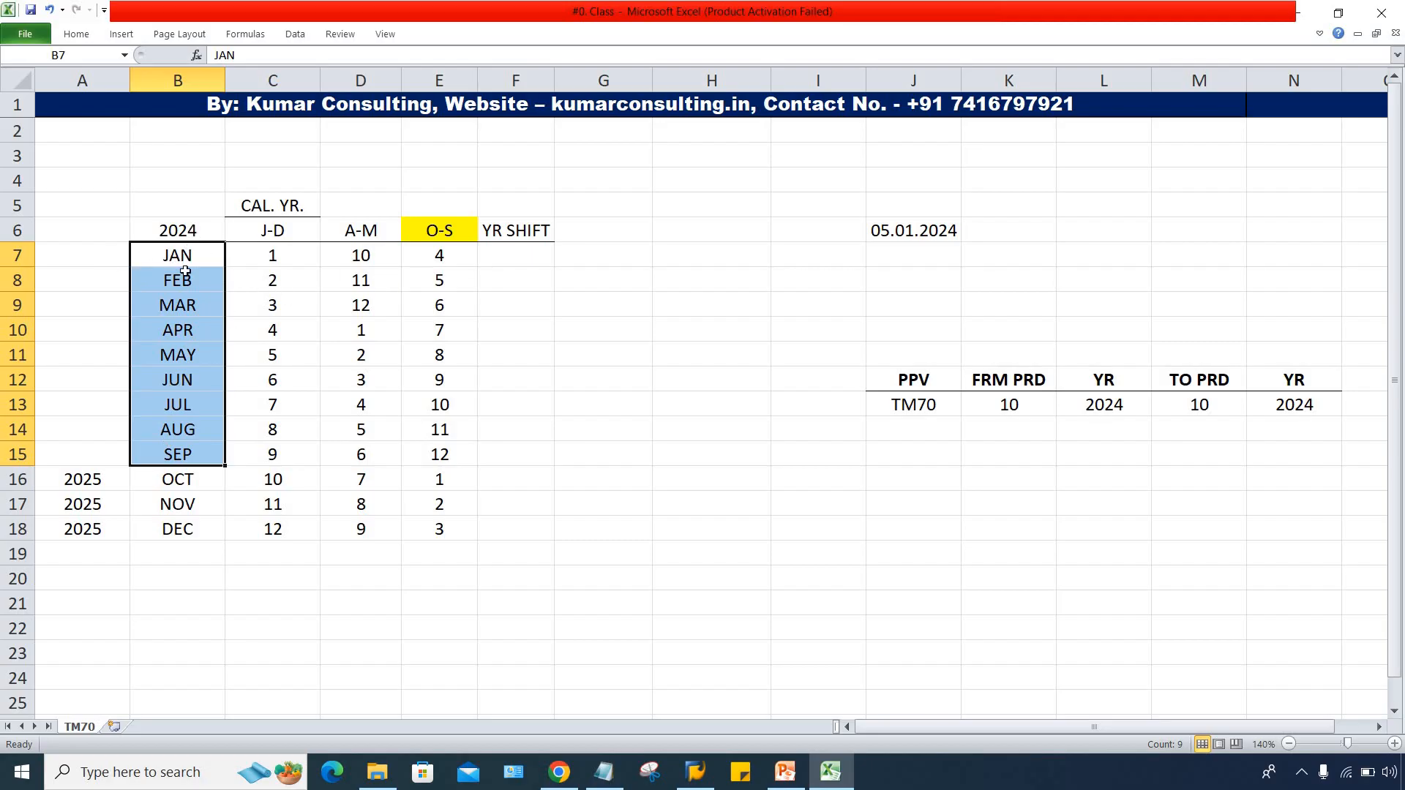
{"action": "left_click_drag", "start_coordinate": [177, 256], "coordinate": [171, 446]}
Step: Enter 2024 as the fiscal year in A7 and fill it down to A15 for January through September
{"action": "left_click", "coordinate": [76, 253]}
{"action": "type", "text": "202"}
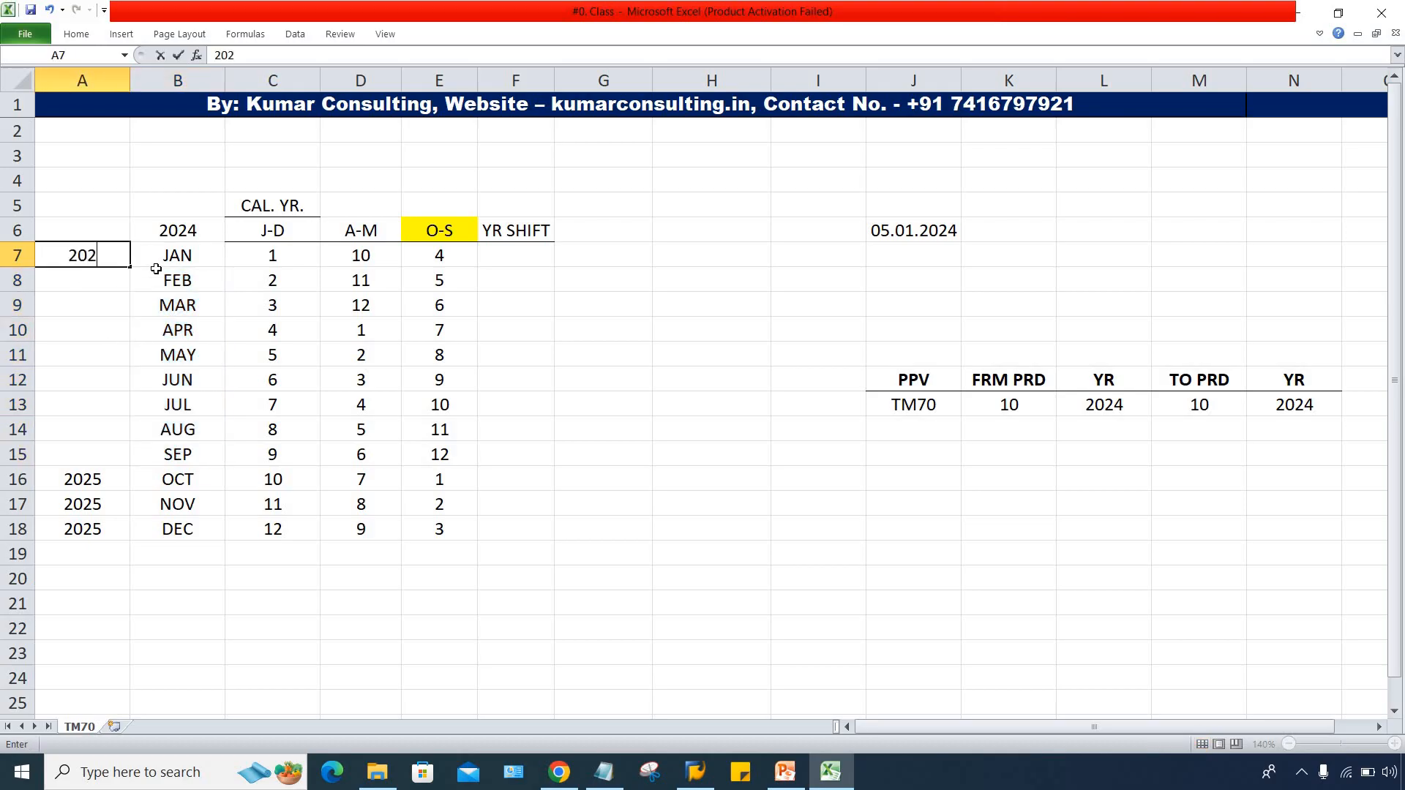
{"action": "type", "text": "4"}
{"action": "key", "text": "Return"}
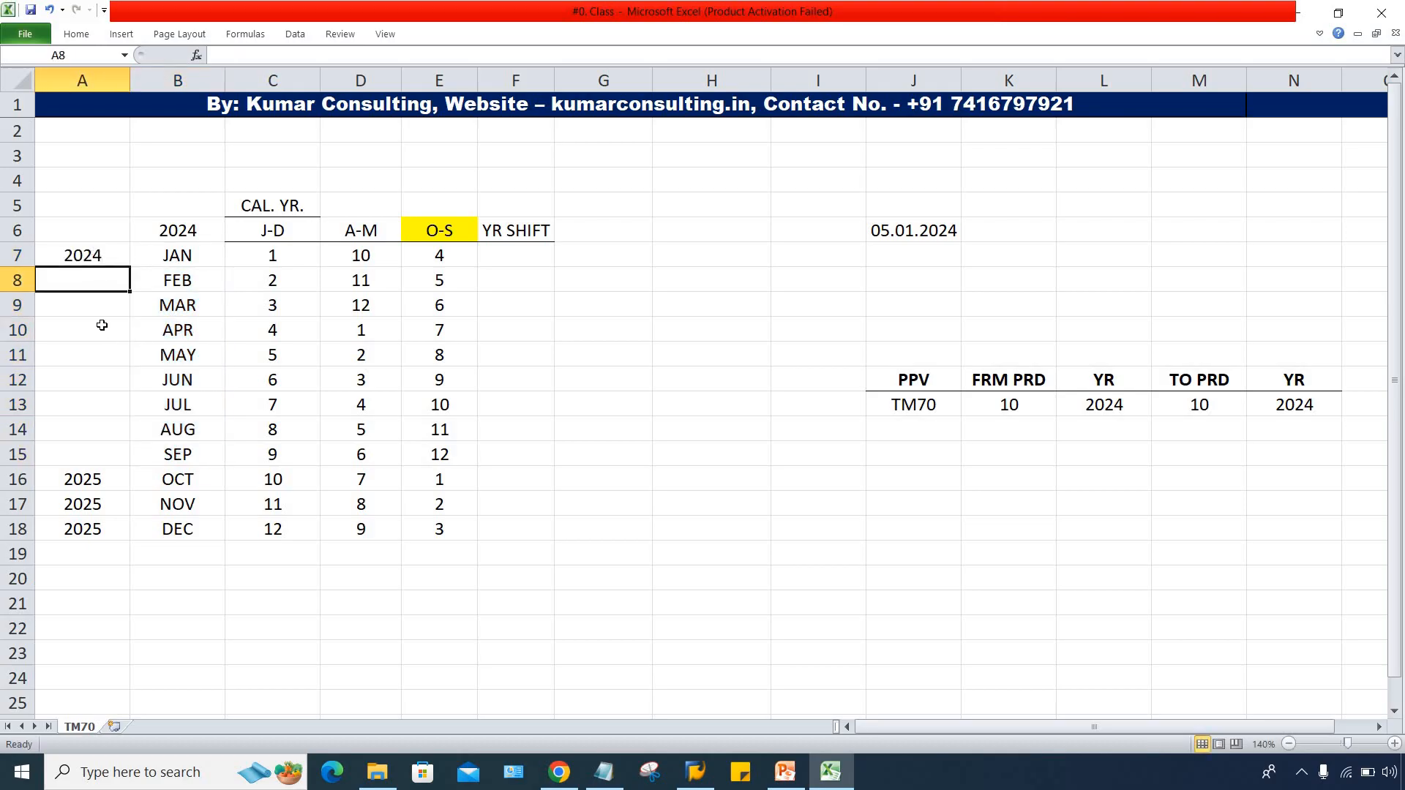
{"action": "left_click_drag", "start_coordinate": [83, 255], "coordinate": [114, 444]}
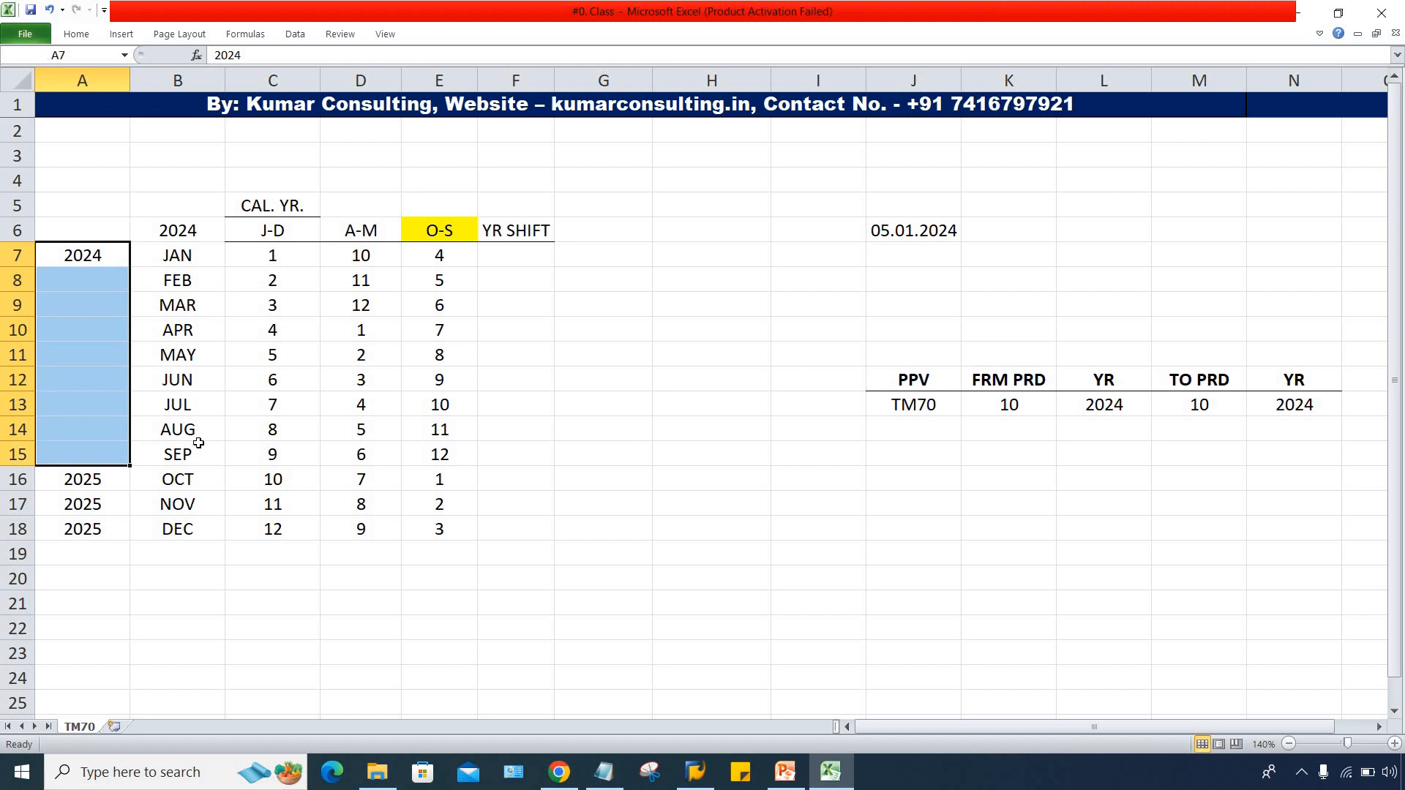
{"action": "key", "text": "ctrl+d"}
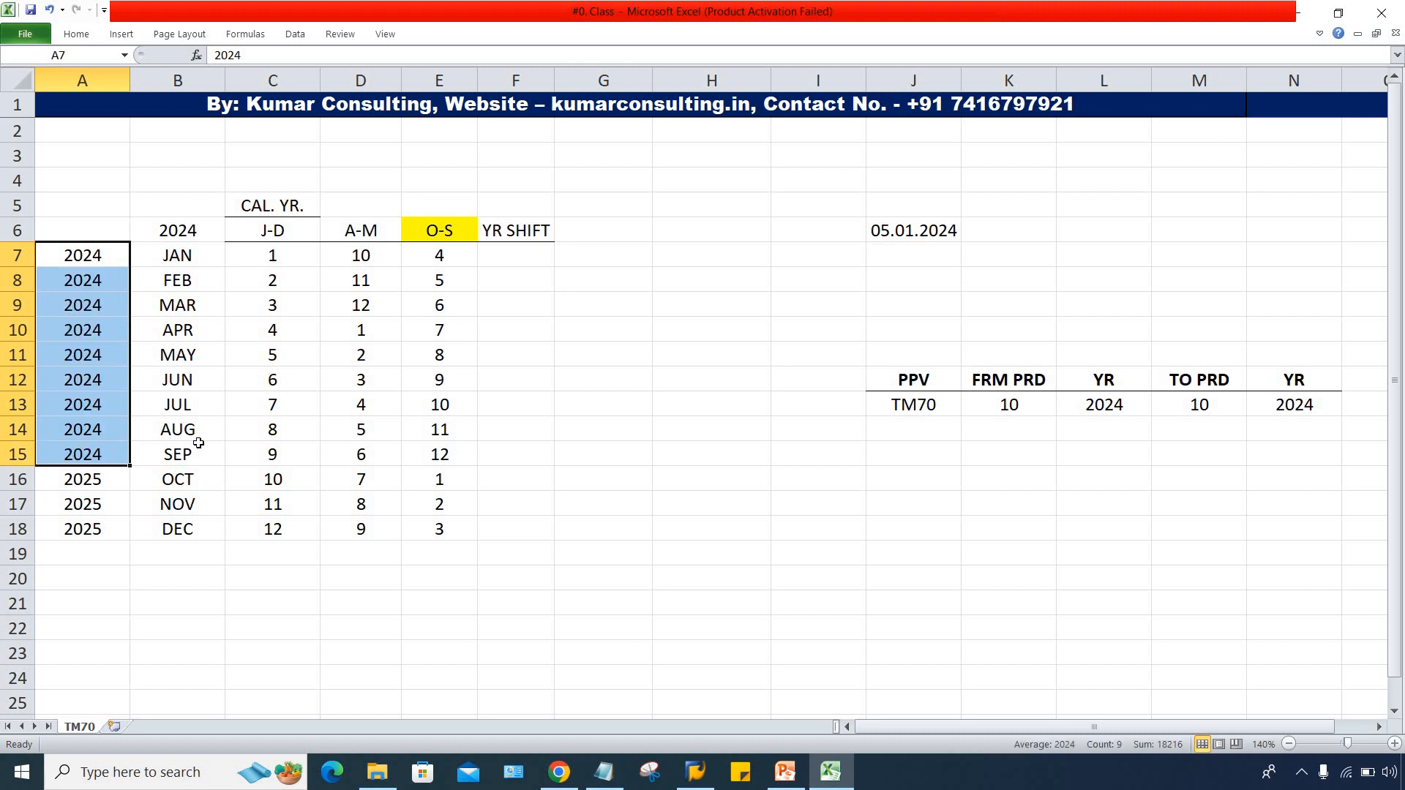
Step: Set both the from-period in K13 and the to-period in M13 of the TM70 row to 4
{"action": "left_click", "coordinate": [185, 480]}
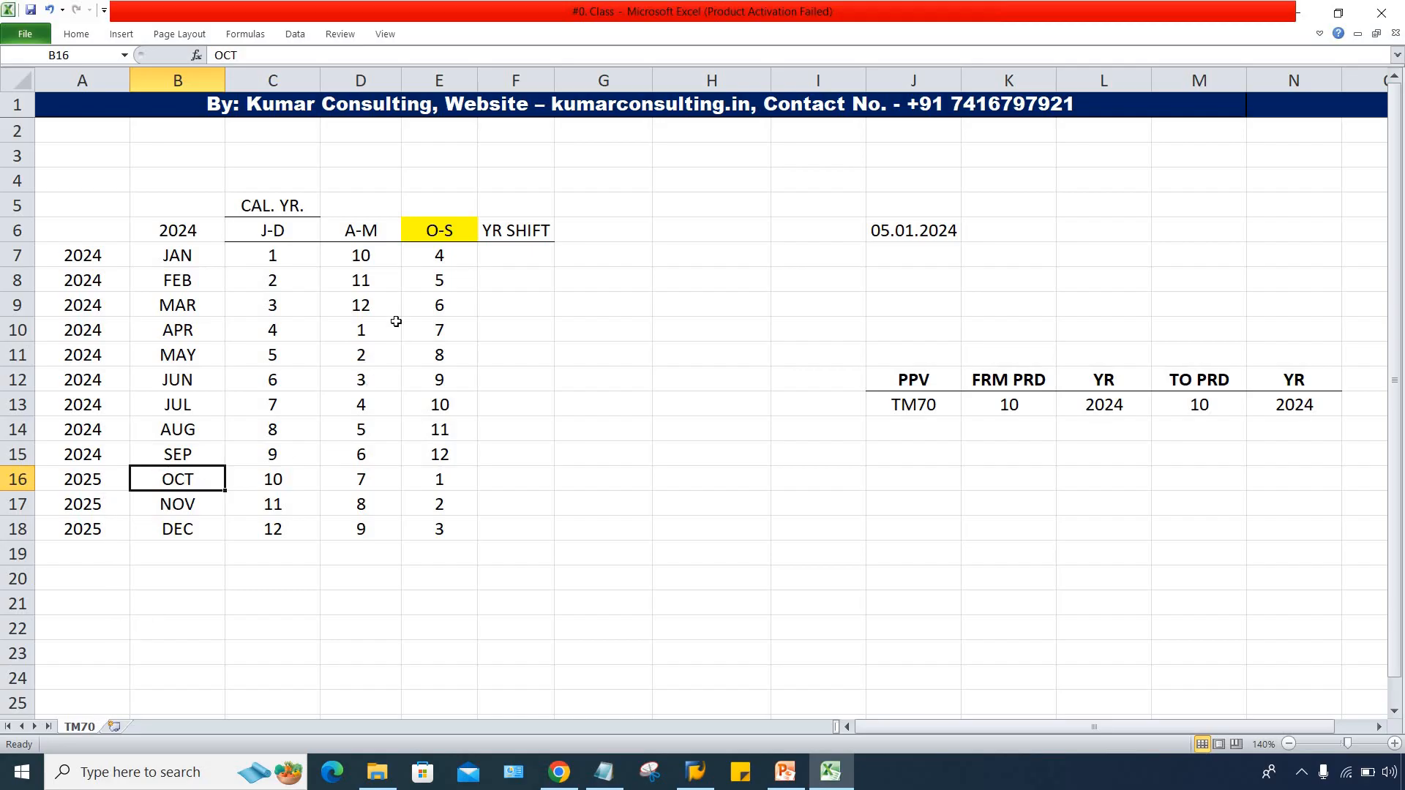
{"action": "left_click", "coordinate": [902, 224]}
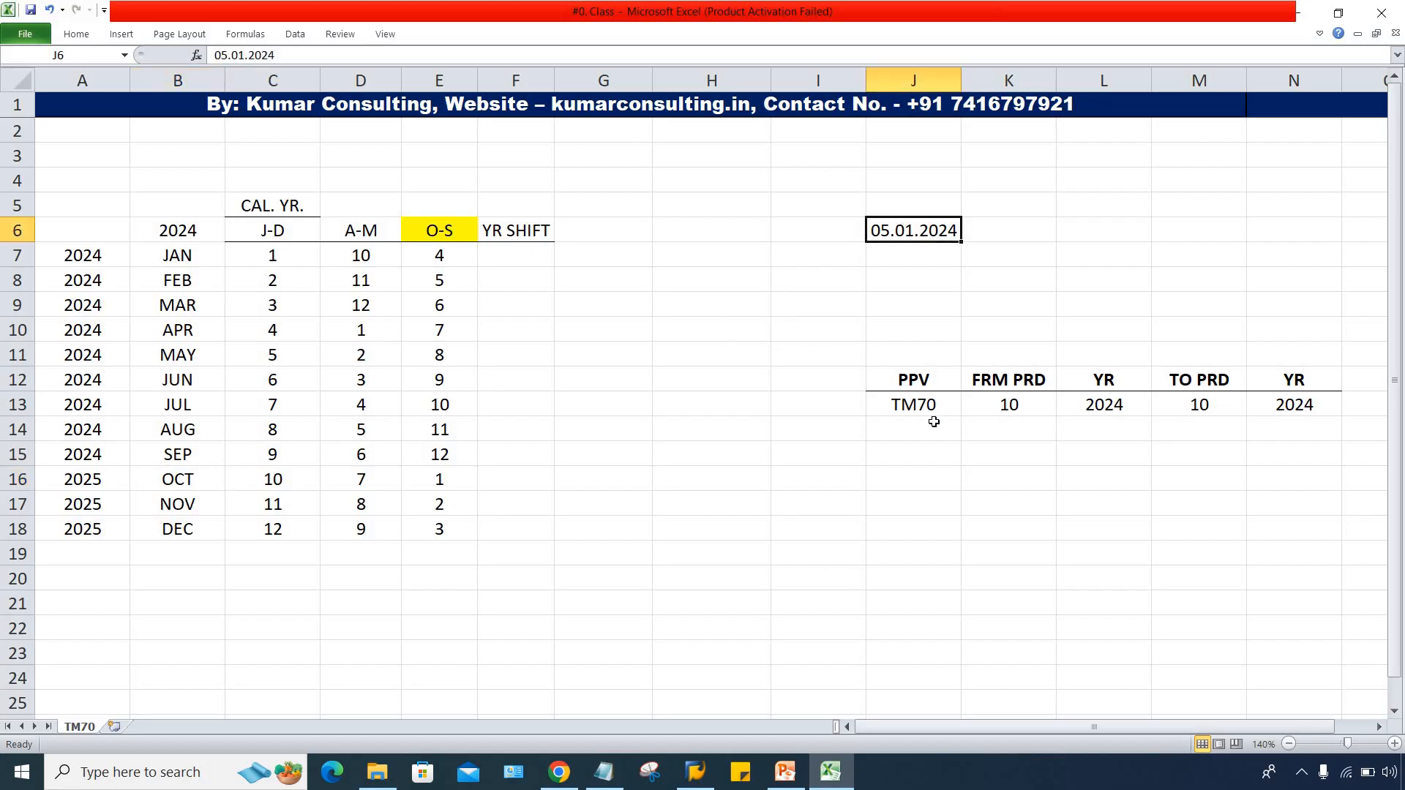
{"action": "left_click", "coordinate": [432, 257]}
{"action": "left_click", "coordinate": [994, 402]}
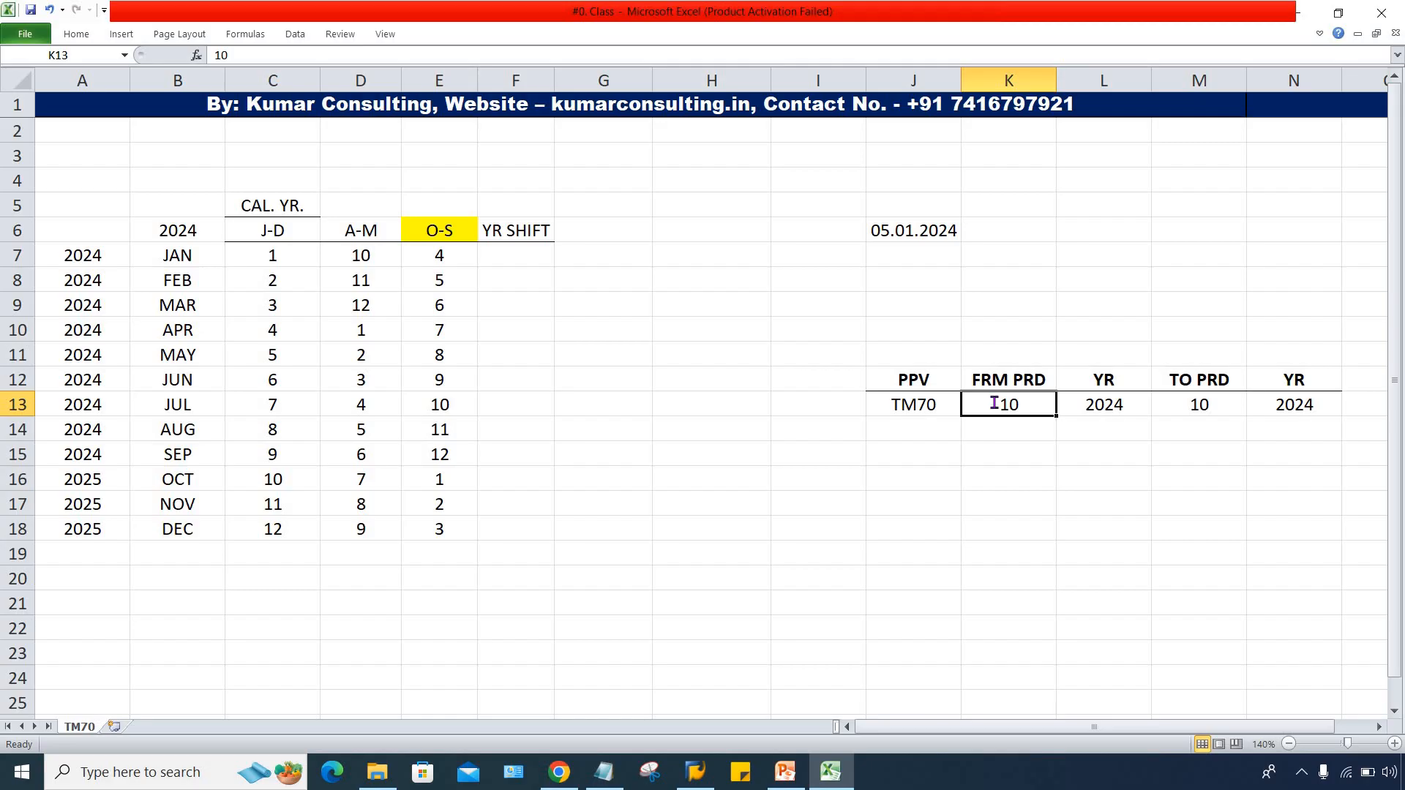
{"action": "type", "text": "4"}
{"action": "left_click", "coordinate": [498, 370]}
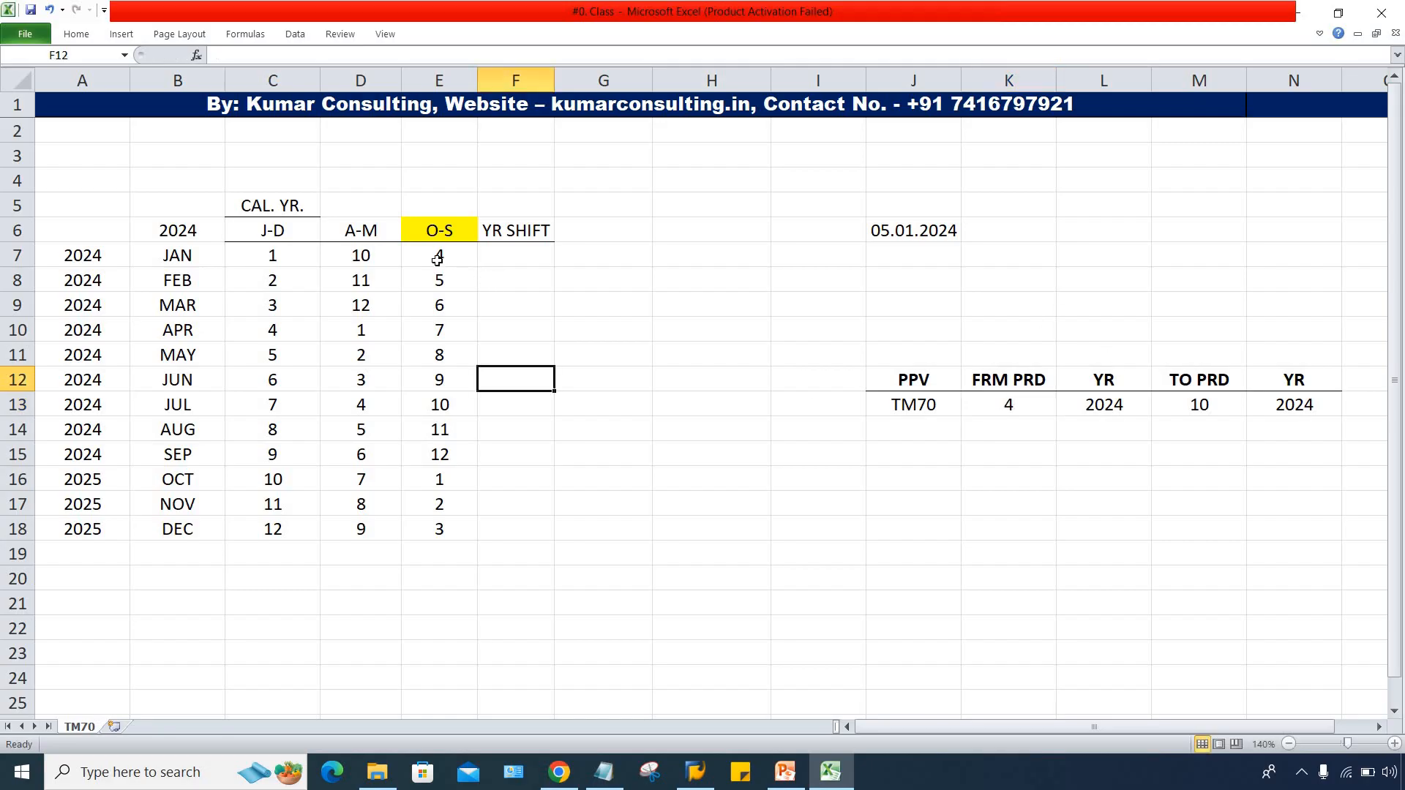
{"action": "left_click_drag", "start_coordinate": [437, 260], "coordinate": [422, 445]}
{"action": "left_click", "coordinate": [1114, 406]}
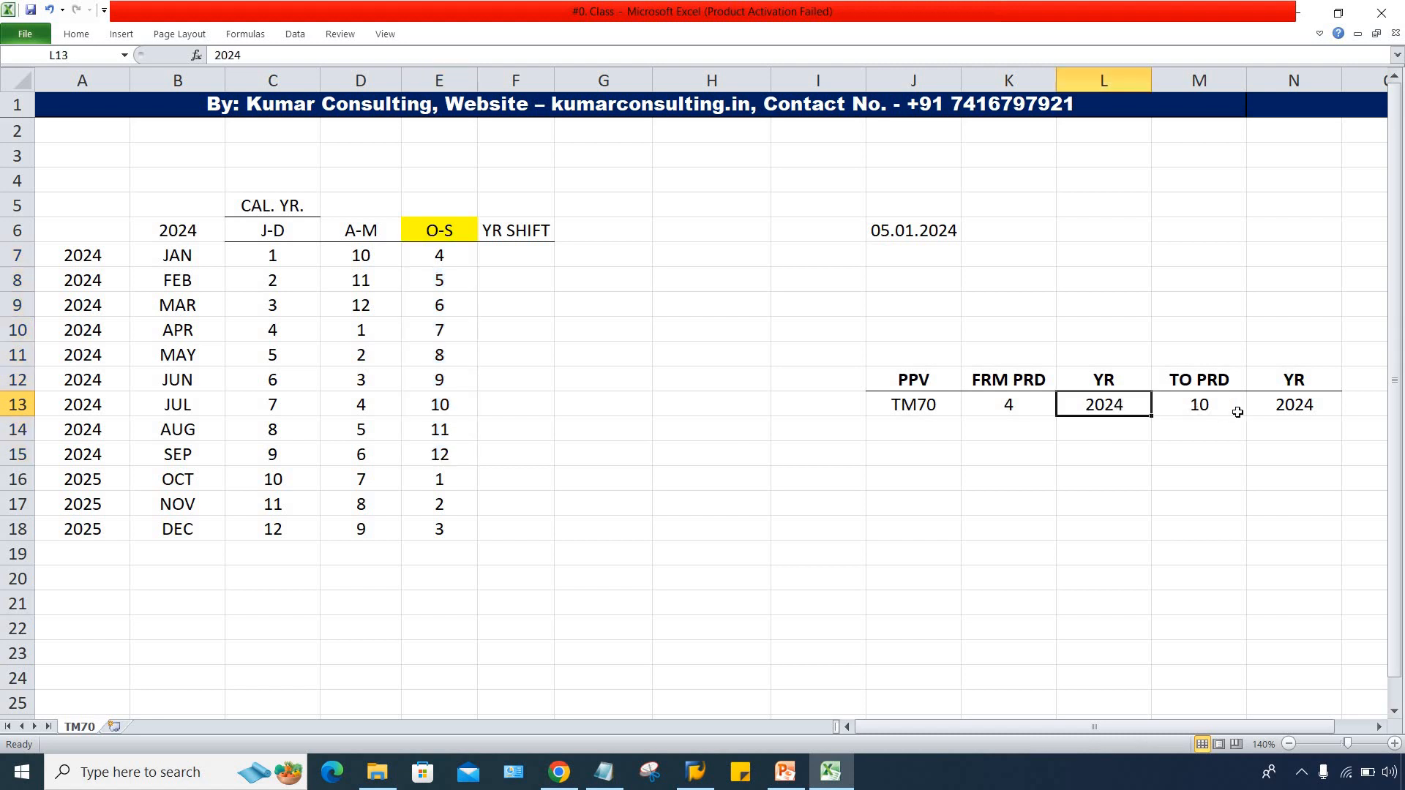
{"action": "left_click", "coordinate": [1234, 408]}
{"action": "key", "text": "Return"}
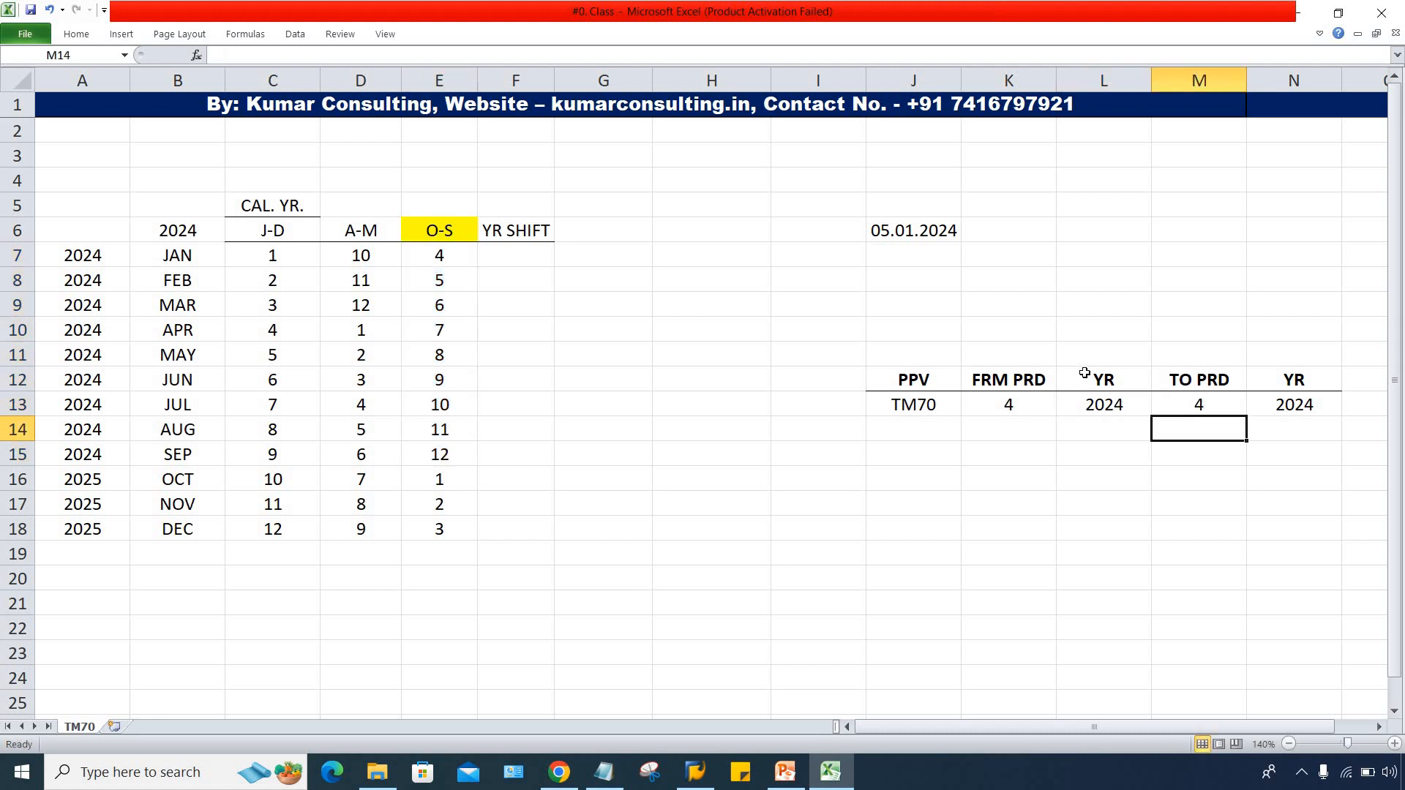
Step: Check the posting date in J6 against January's O-S period and the TM70 row's from-period, to-period and year values
{"action": "left_click", "coordinate": [997, 449]}
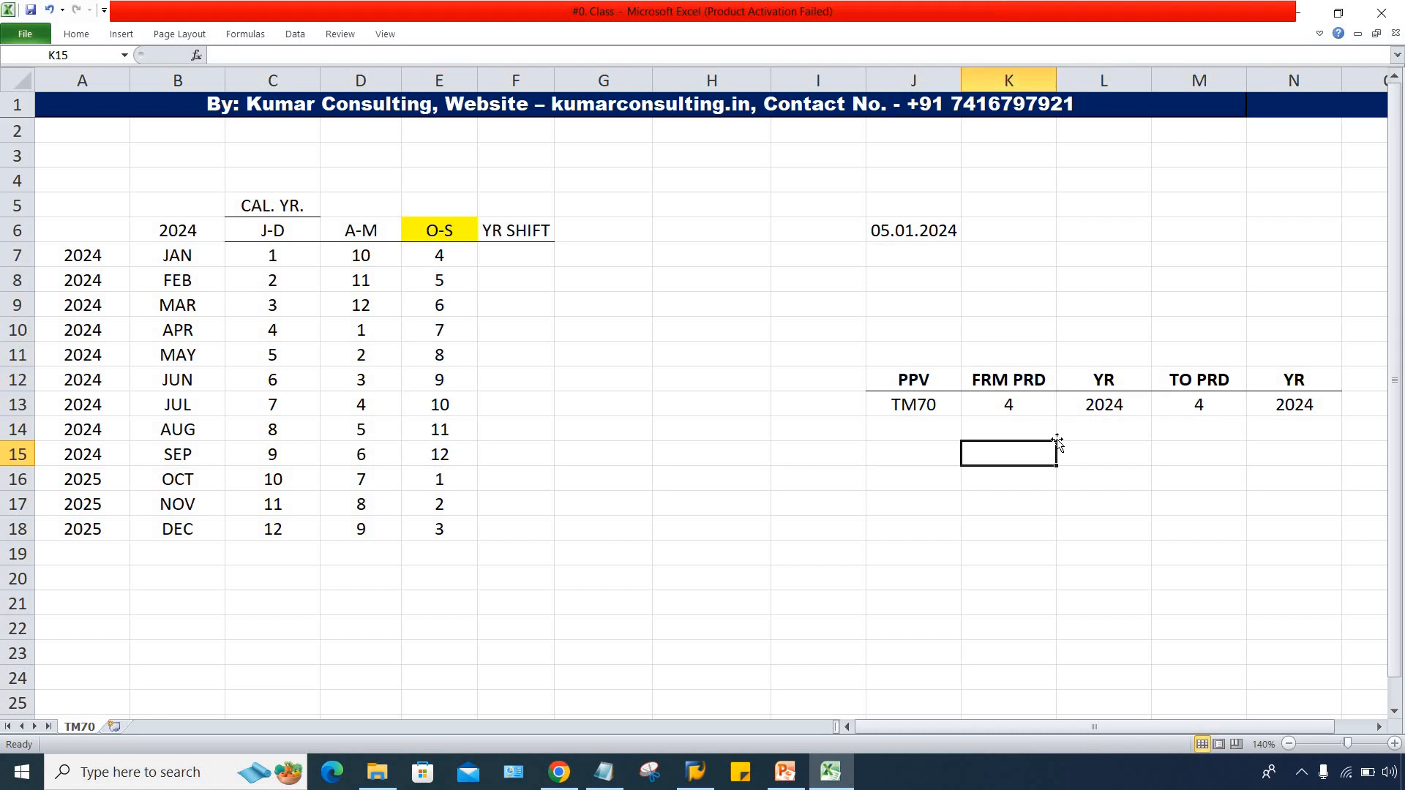
{"action": "left_click", "coordinate": [911, 230]}
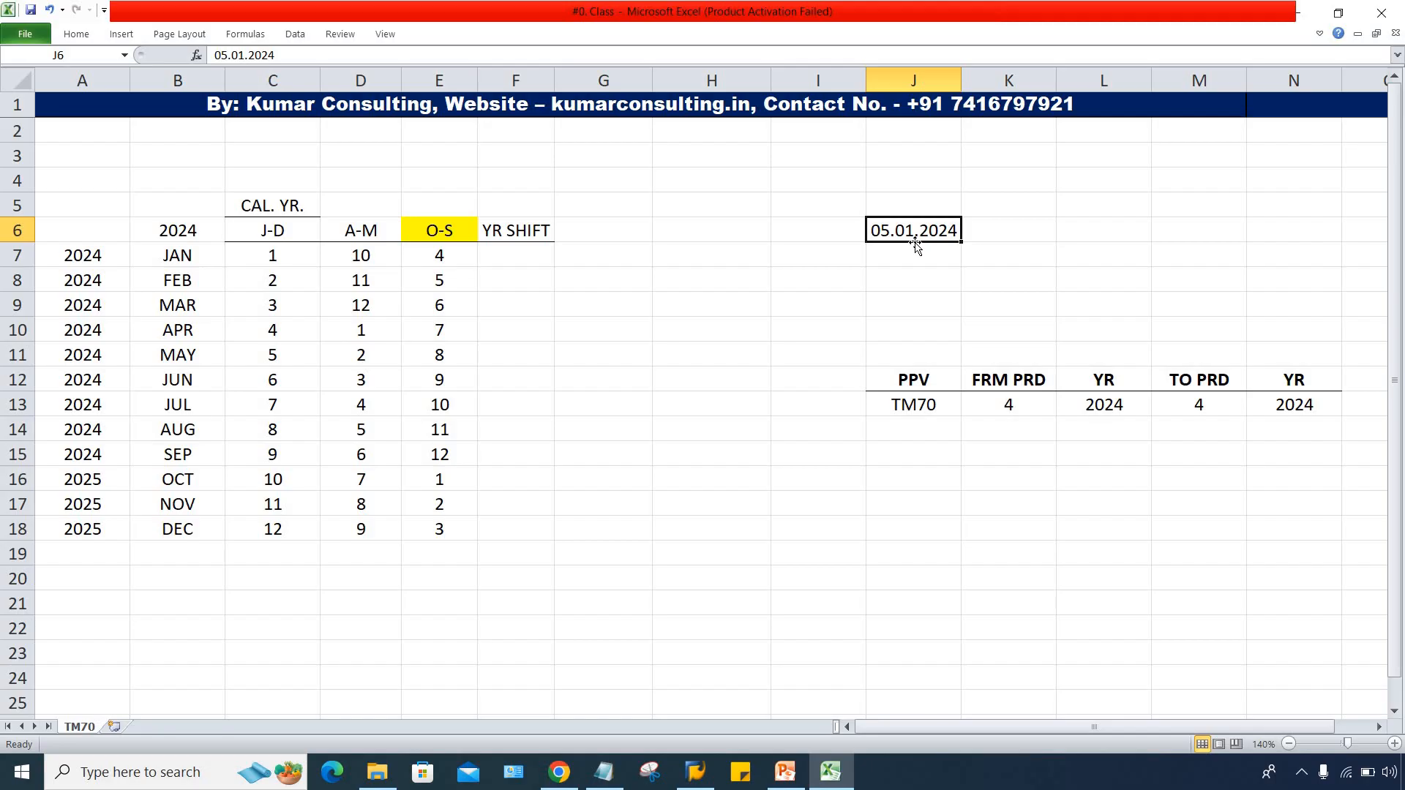
{"action": "left_click", "coordinate": [170, 254]}
{"action": "left_click", "coordinate": [442, 258]}
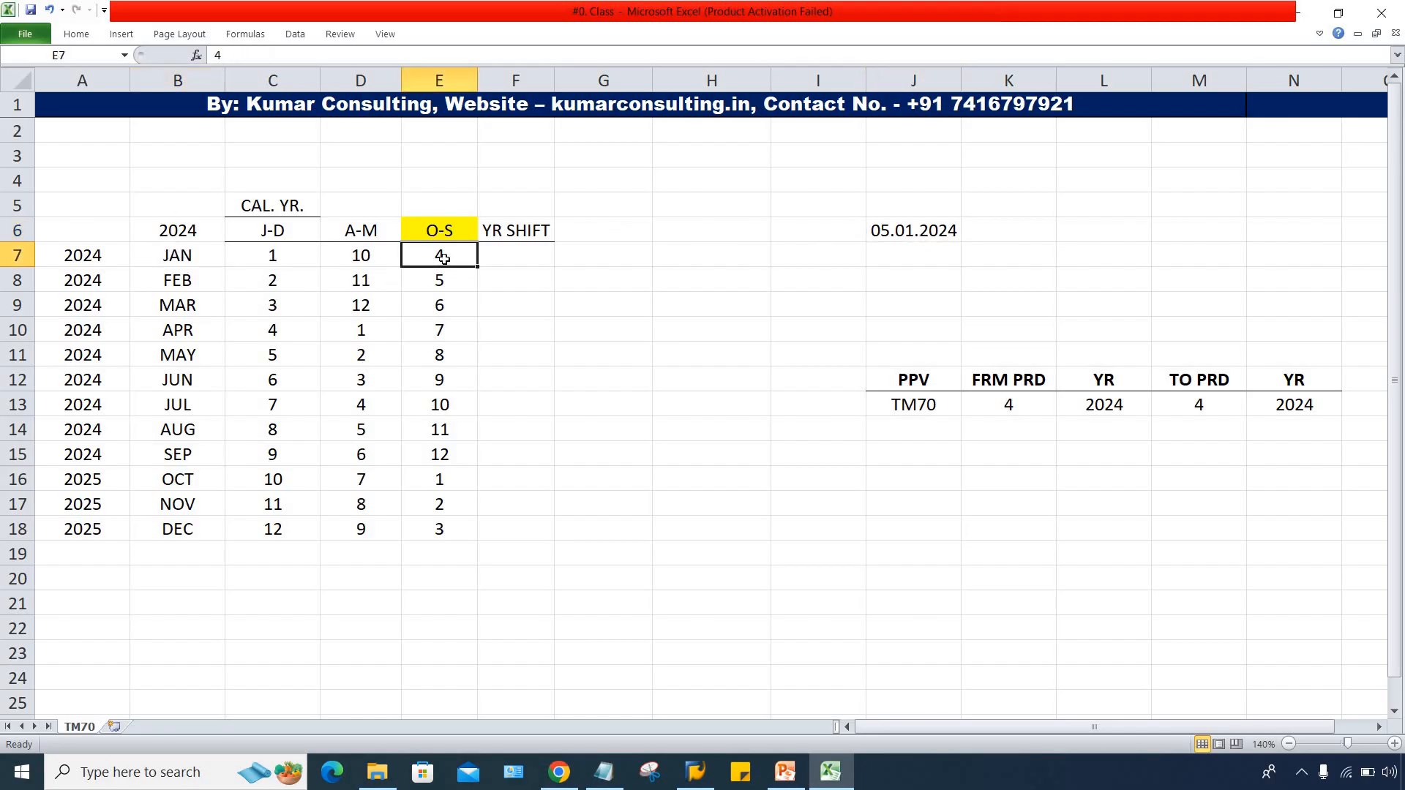
{"action": "left_click", "coordinate": [1015, 405]}
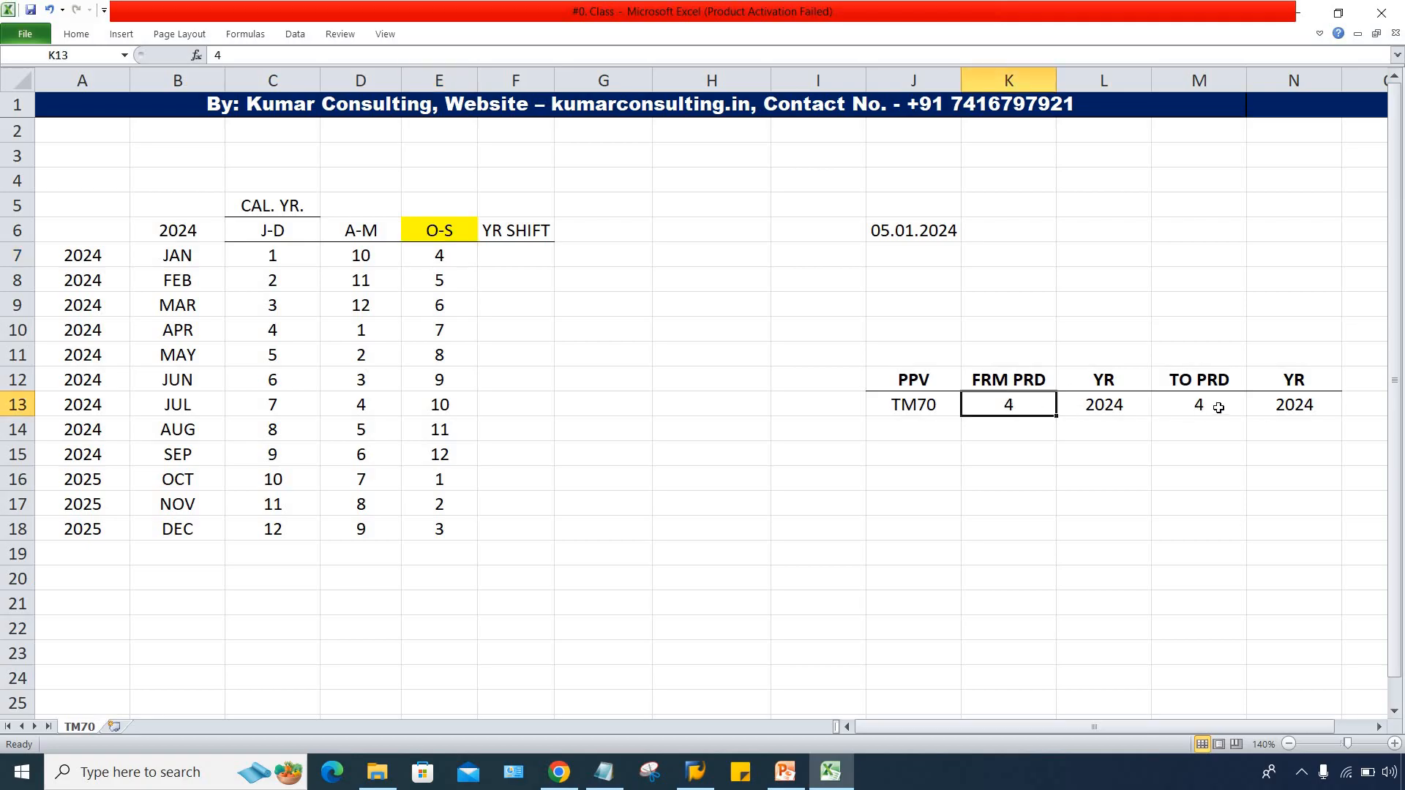
{"action": "left_click", "coordinate": [1215, 406]}
{"action": "left_click", "coordinate": [1015, 405]}
{"action": "left_click", "coordinate": [953, 238]}
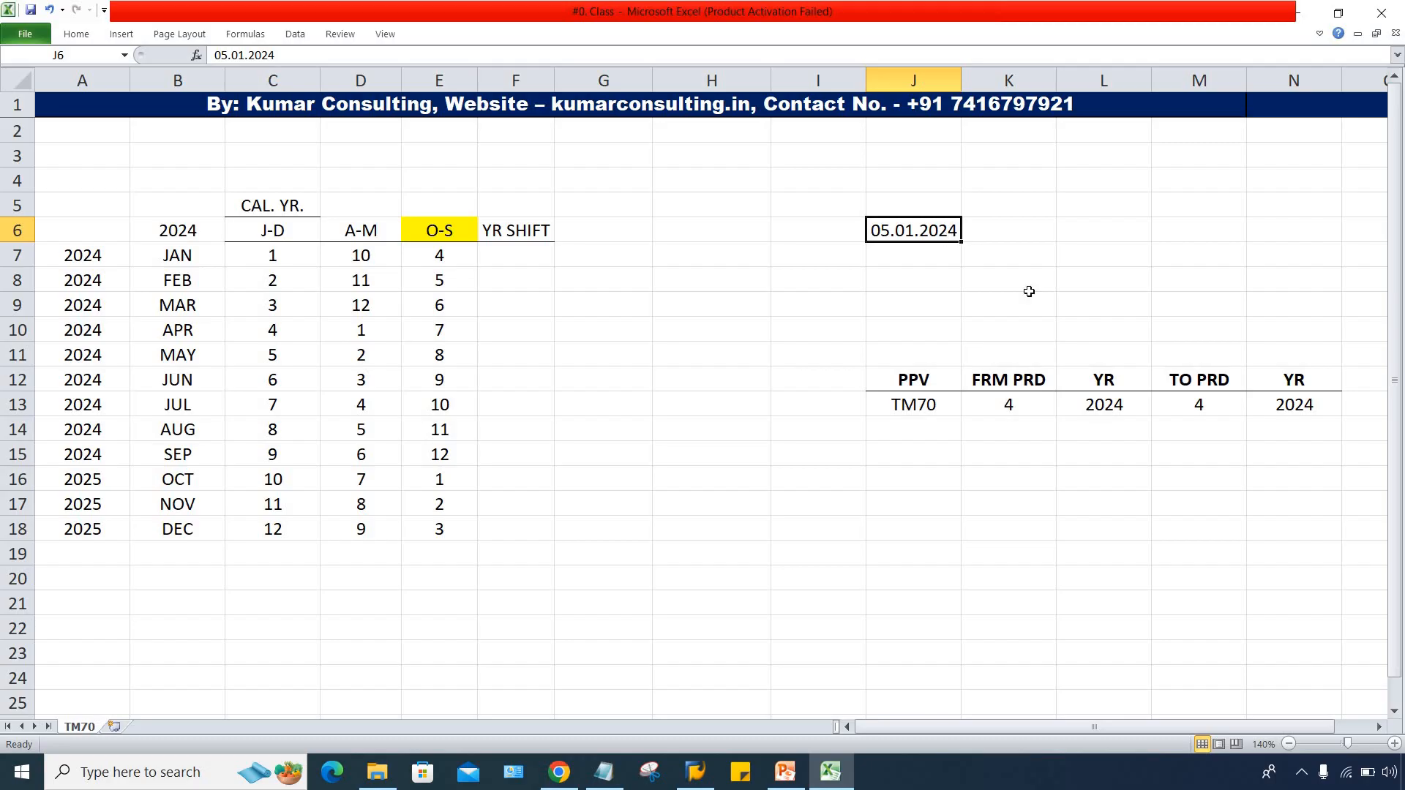
{"action": "left_click", "coordinate": [1122, 408]}
{"action": "left_click", "coordinate": [1291, 415]}
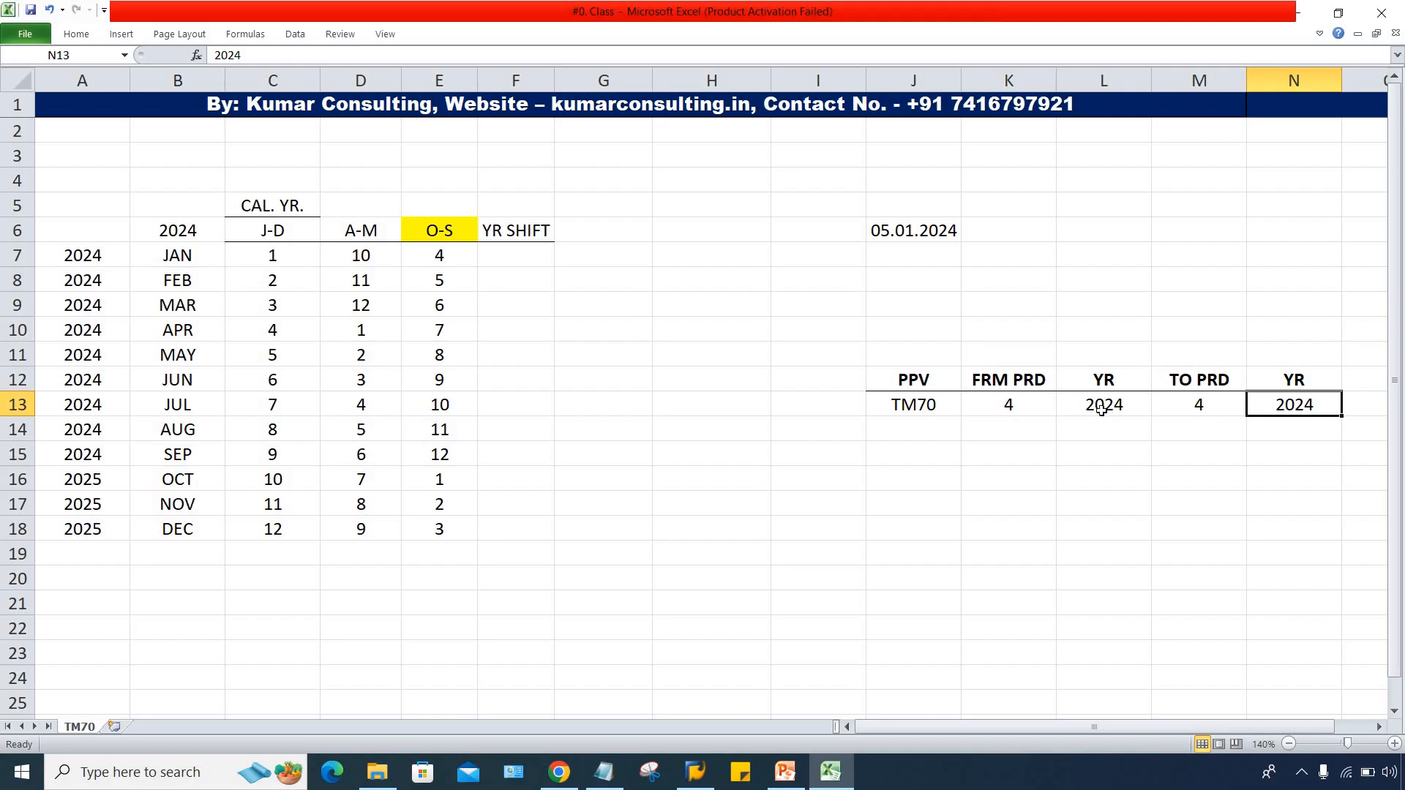
{"action": "left_click", "coordinate": [1101, 409]}
{"action": "left_click", "coordinate": [928, 237]}
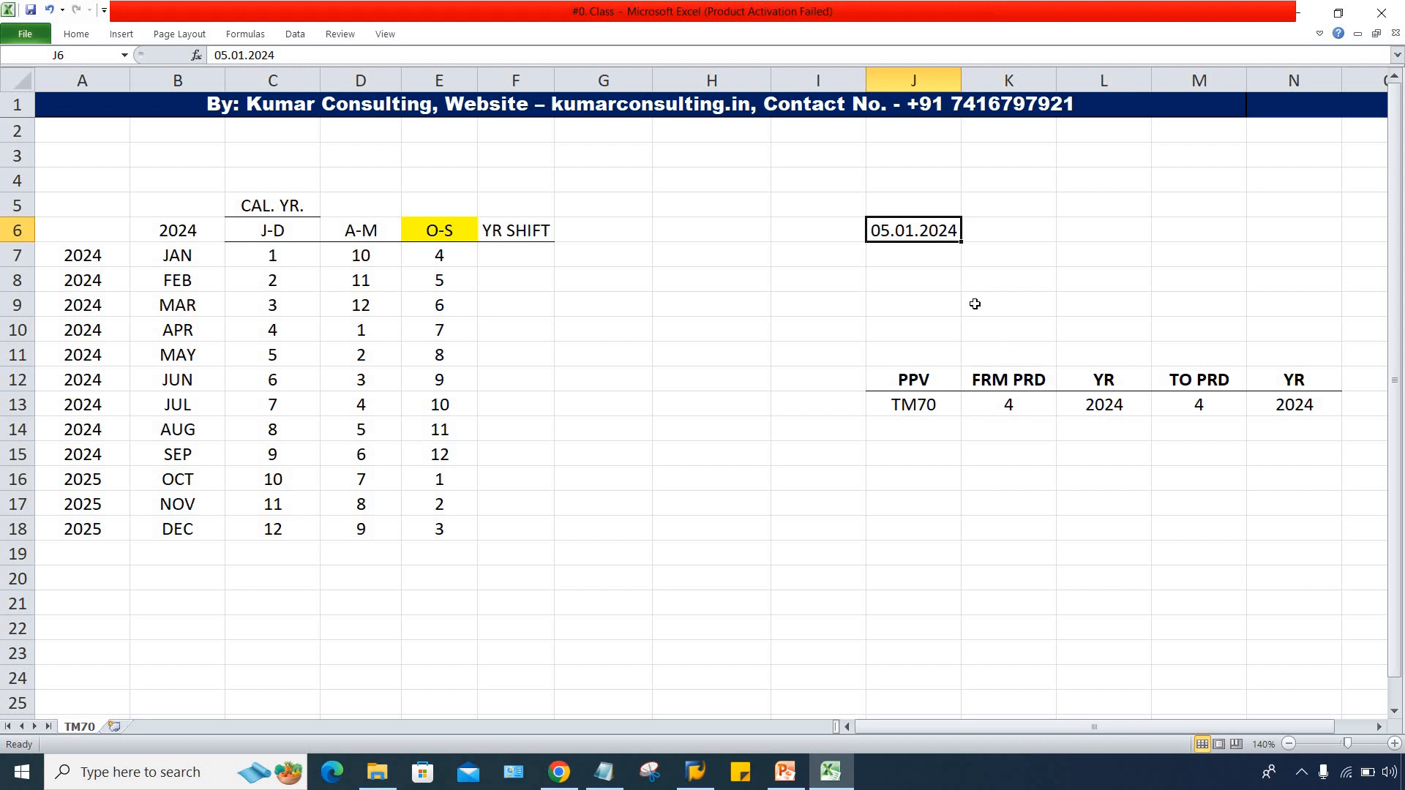
Step: Enter a year shift of 0 for January and fill it down through September in F7:F15
{"action": "left_click", "coordinate": [520, 256]}
{"action": "type", "text": "0"}
{"action": "key", "text": "Return"}
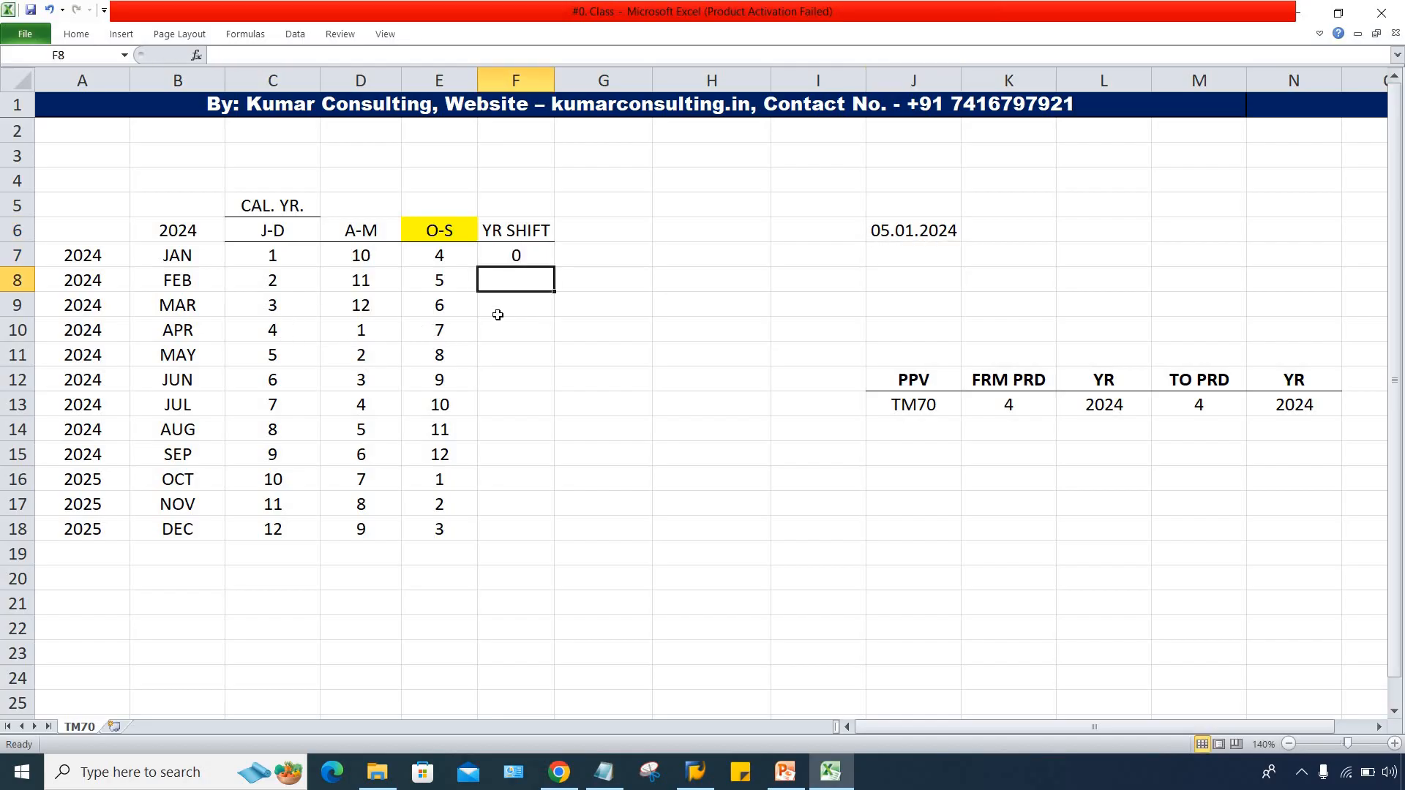
{"action": "key", "text": "ctrl+d"}
{"action": "left_click", "coordinate": [477, 304]}
{"action": "key", "text": "ctrl+d"}
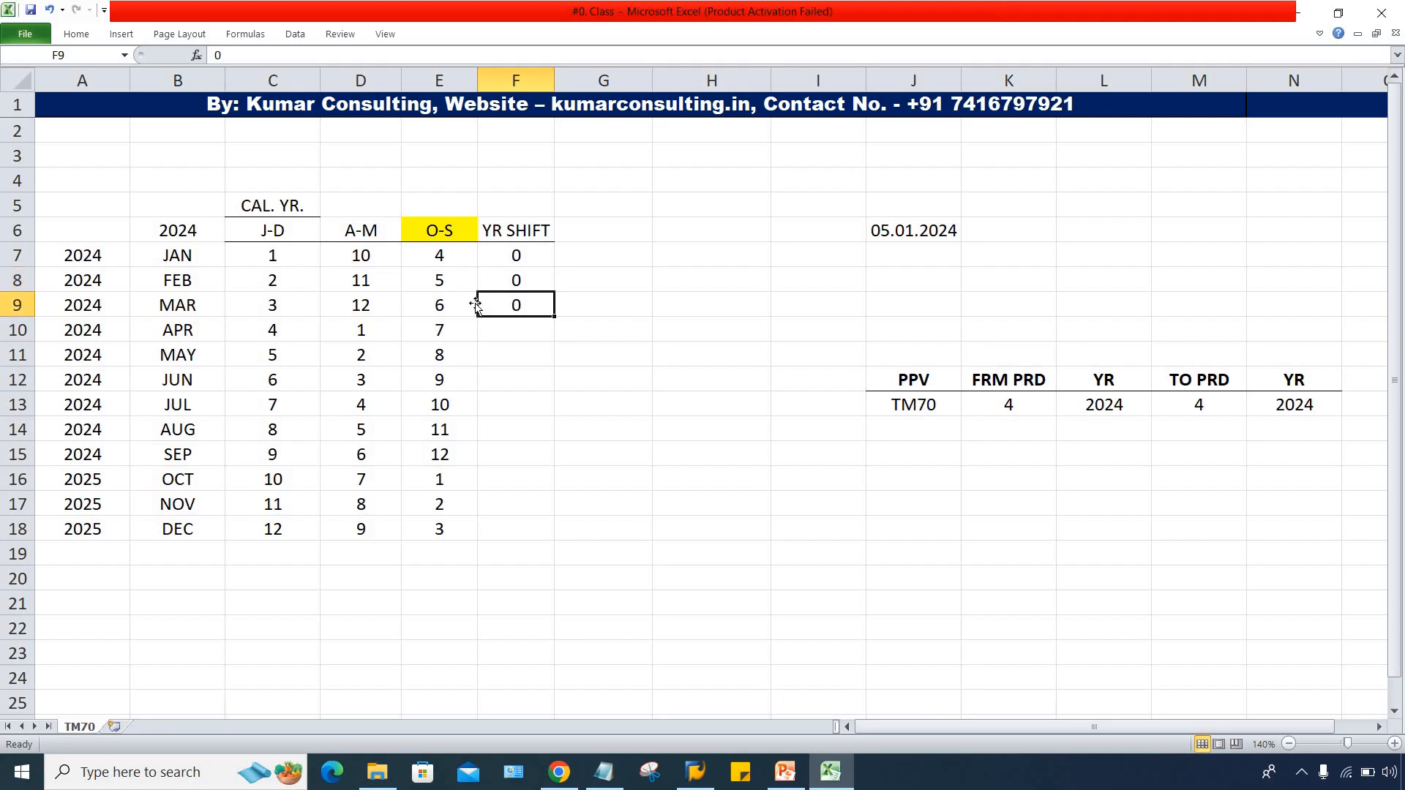
{"action": "key", "text": "Down"}
{"action": "key", "text": "Down"}
{"action": "key", "text": "Down"}
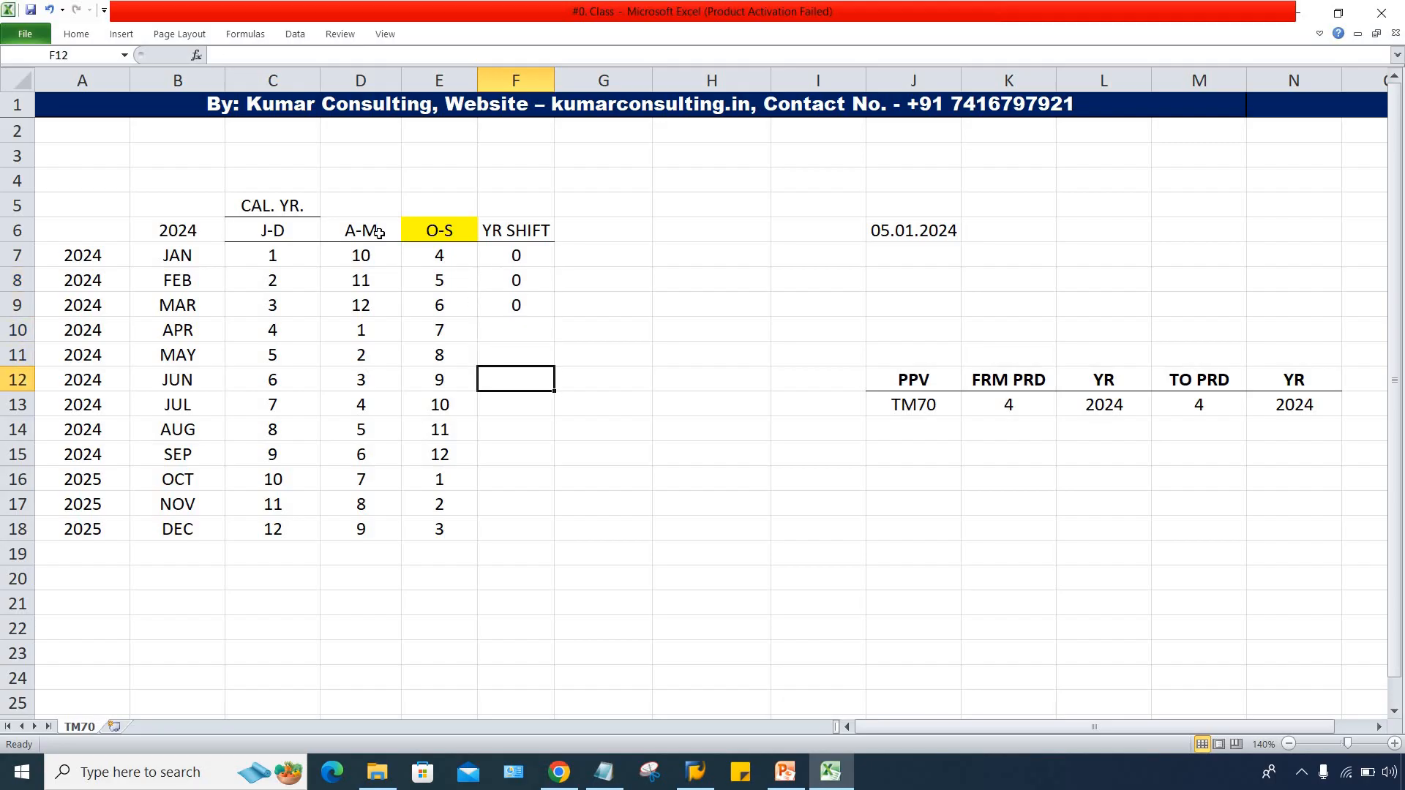
{"action": "left_click_drag", "start_coordinate": [507, 301], "coordinate": [521, 453]}
{"action": "key", "text": "ctrl+d"}
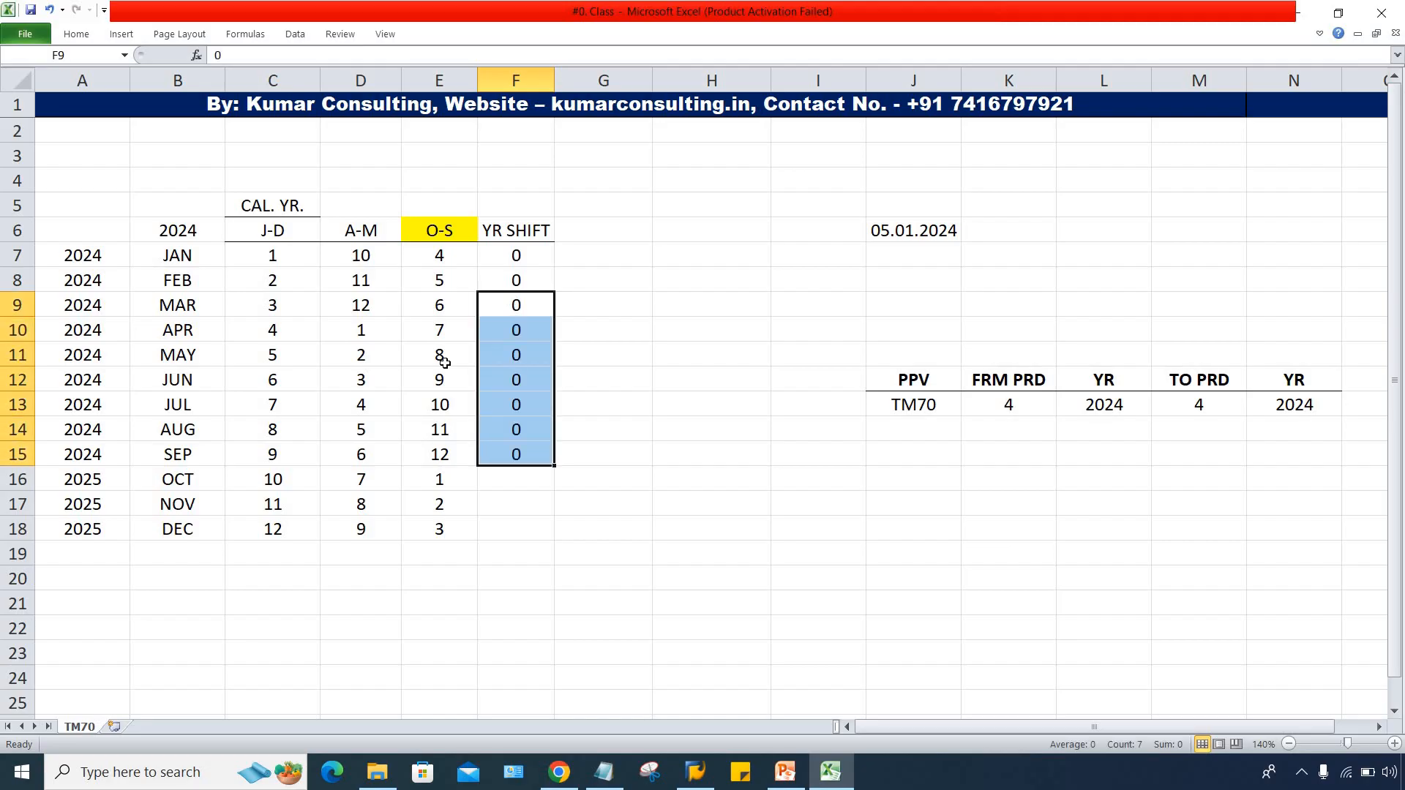
Step: Enter a second sample posting date, 10.09.2024, in cell J7 below the first date
{"action": "left_click", "coordinate": [456, 462]}
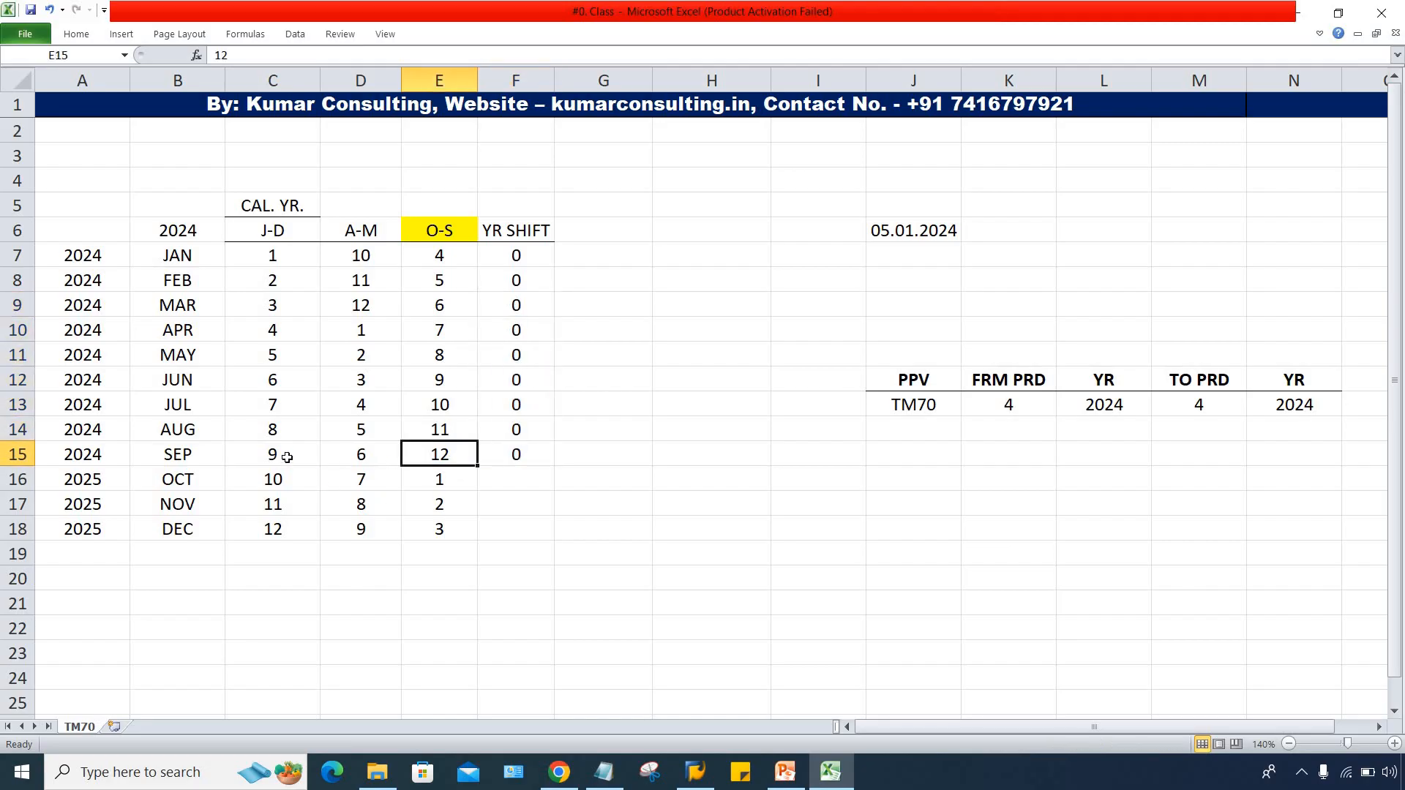
{"action": "left_click", "coordinate": [163, 453]}
{"action": "left_click", "coordinate": [891, 256]}
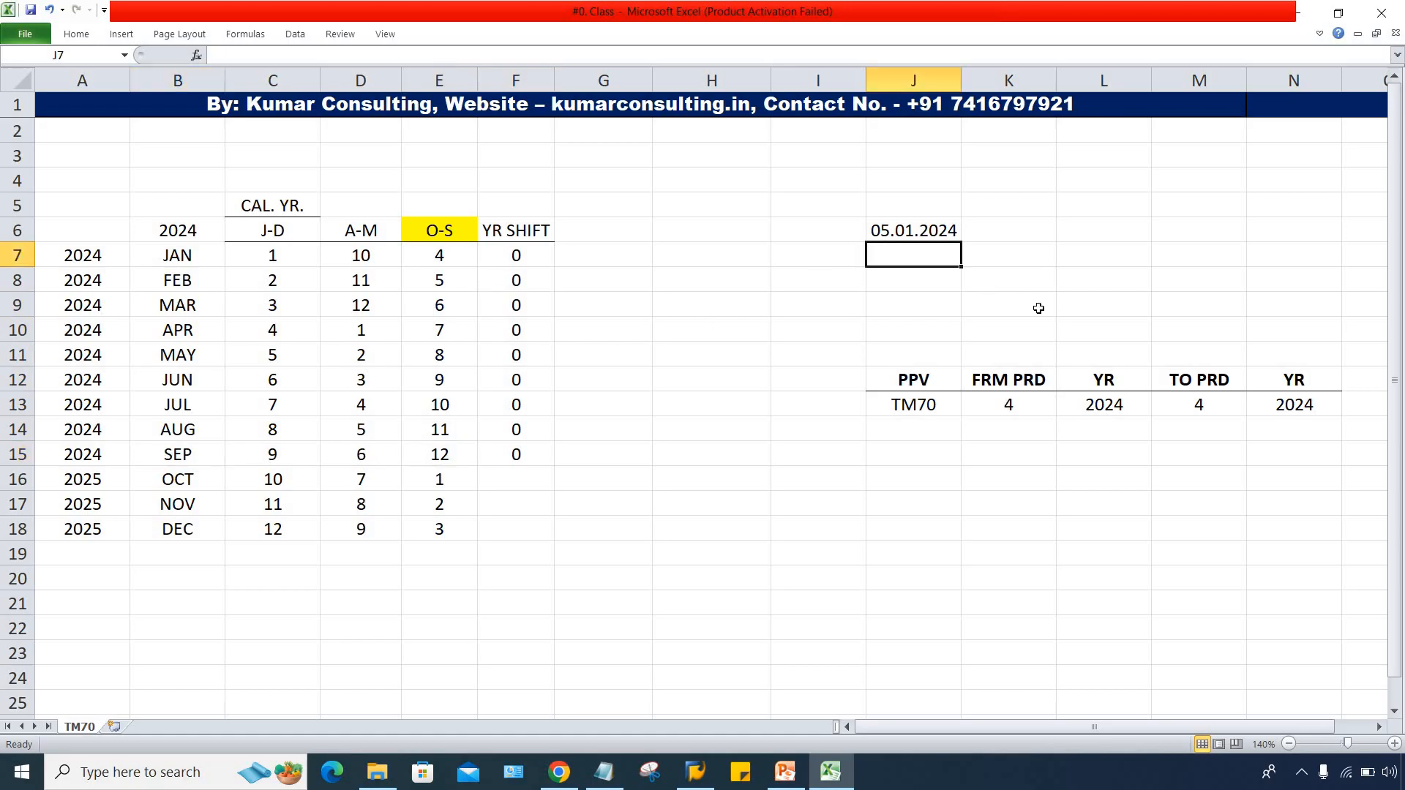
{"action": "type", "text": "10."}
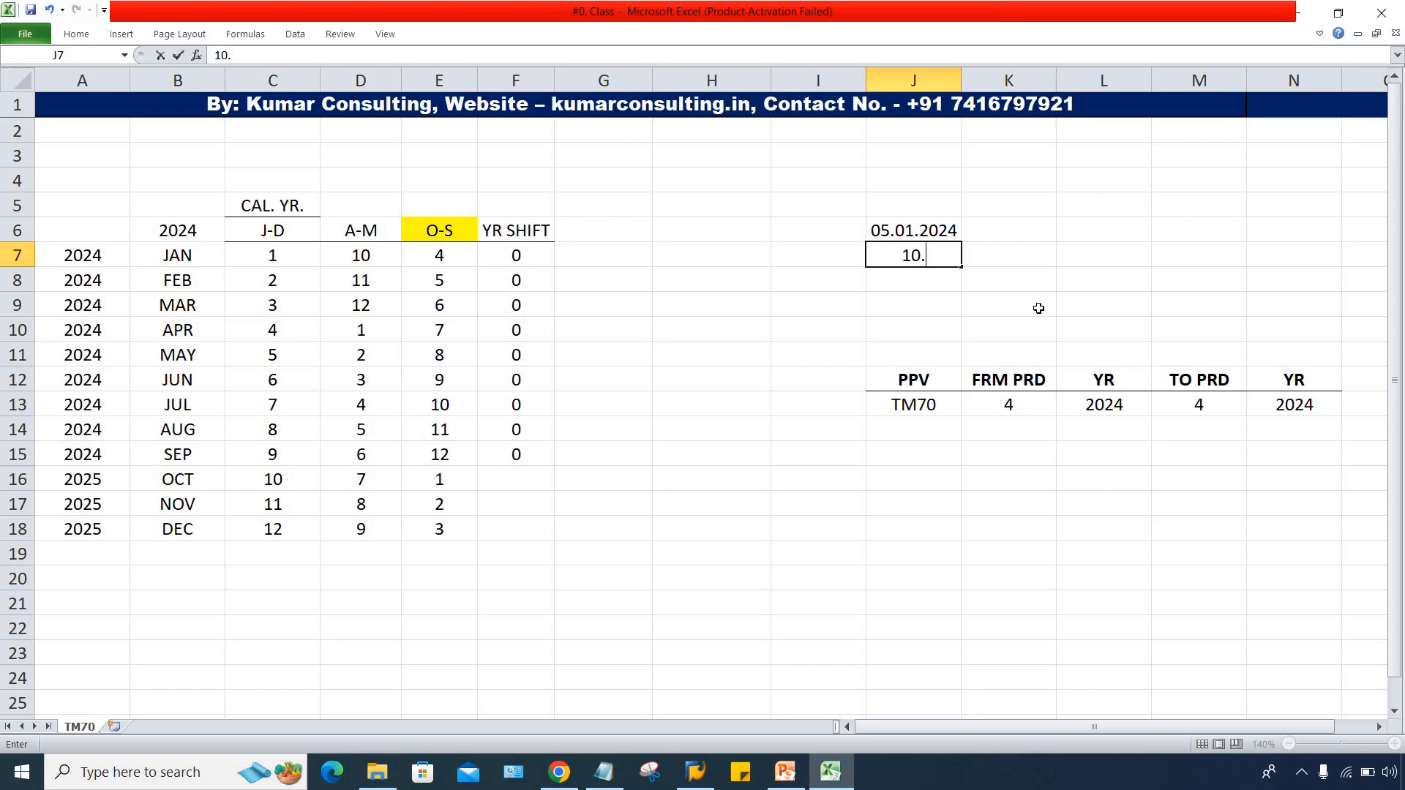
{"action": "type", "text": "09.2024"}
{"action": "key", "text": "Return"}
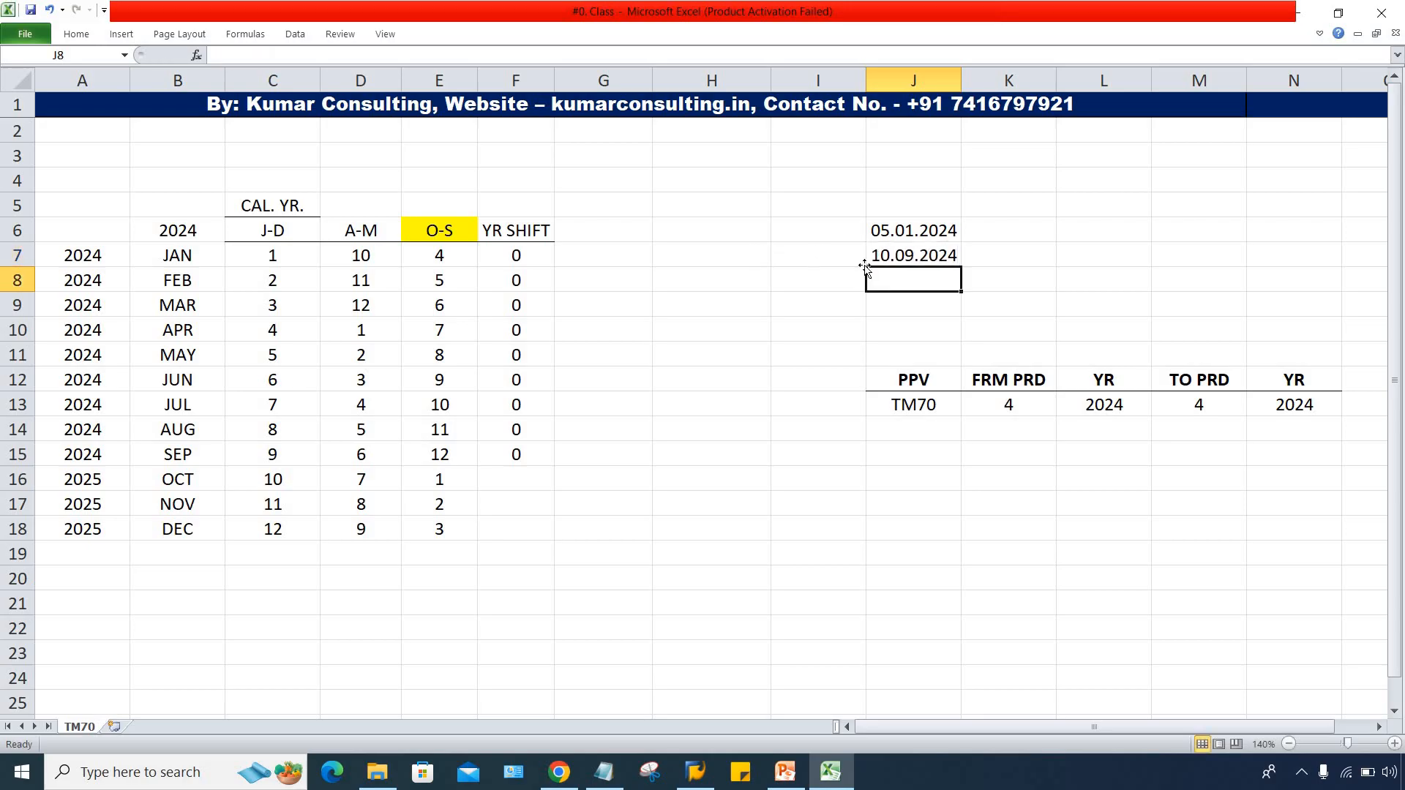
Step: Set both the from-period in K13 and the to-period in M13 of the TM70 row to 12, September's O-S period
{"action": "left_click", "coordinate": [906, 256]}
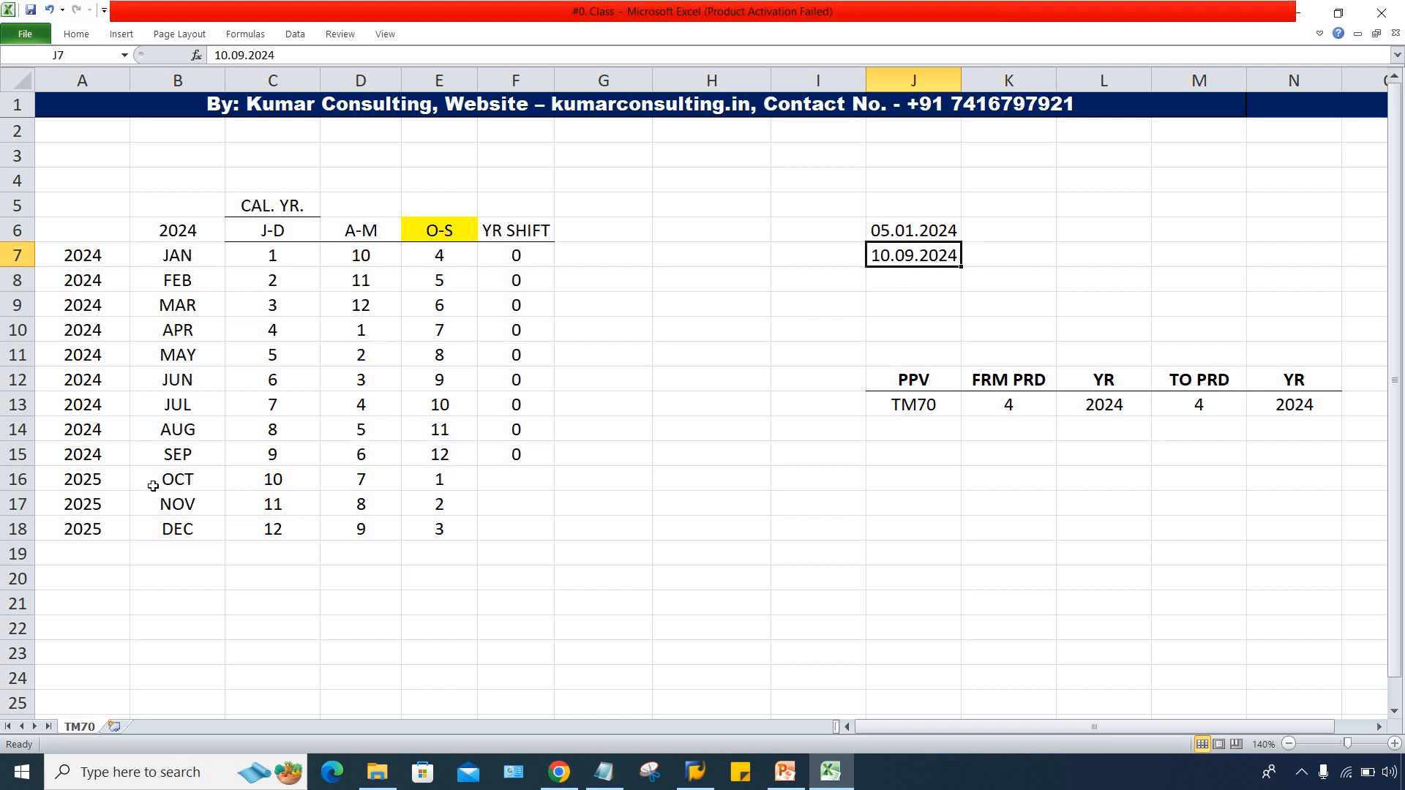
{"action": "left_click", "coordinate": [183, 457]}
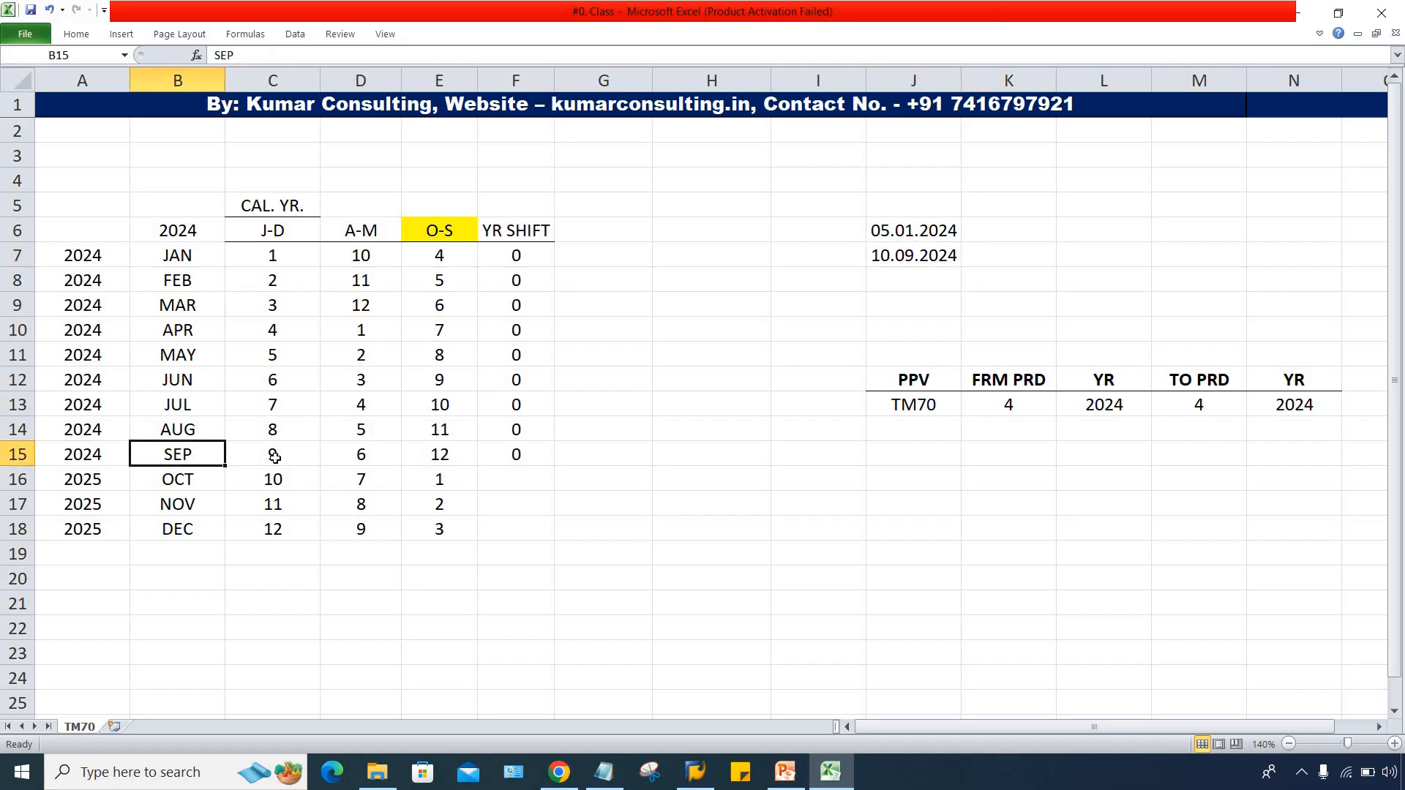
{"action": "left_click", "coordinate": [455, 460]}
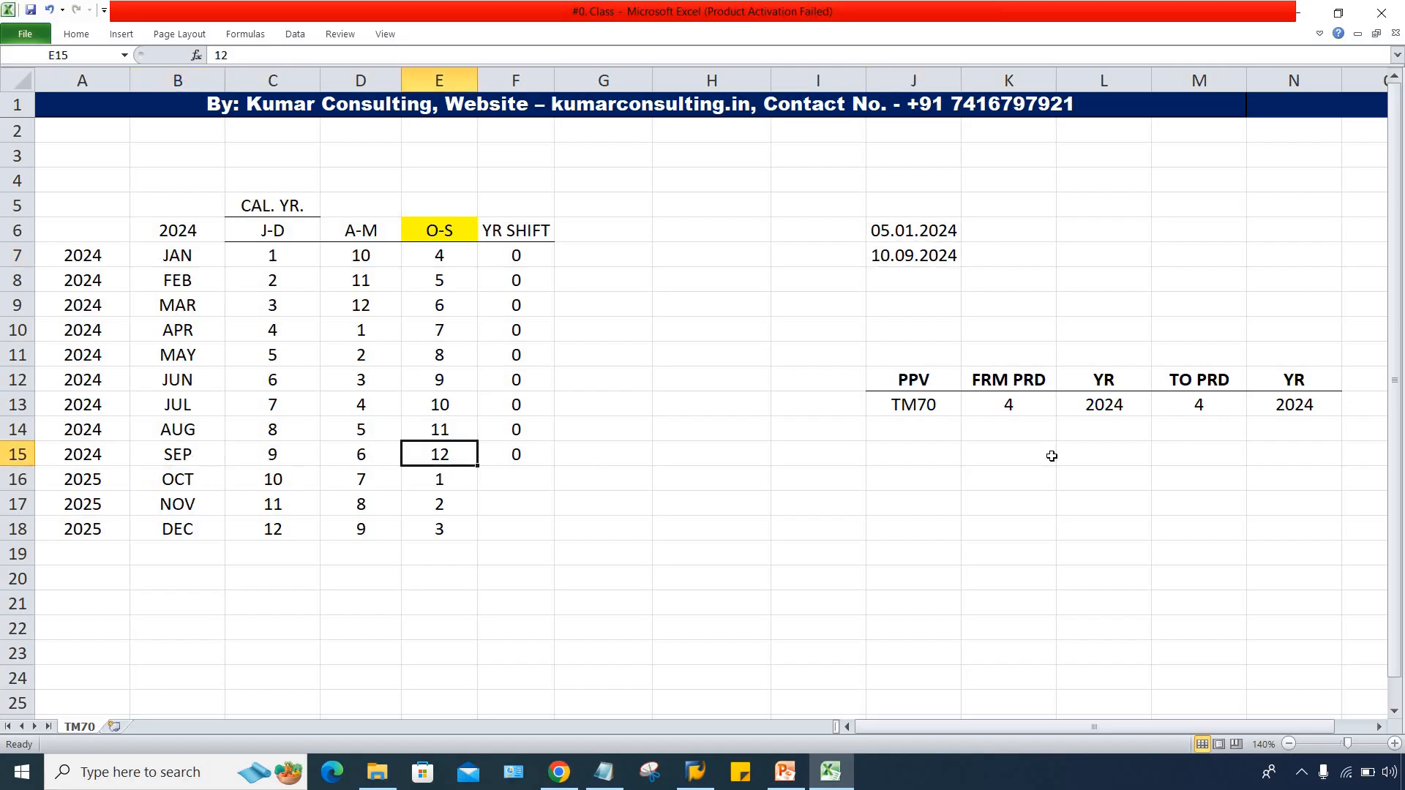
{"action": "left_click", "coordinate": [1011, 405]}
{"action": "type", "text": "12"}
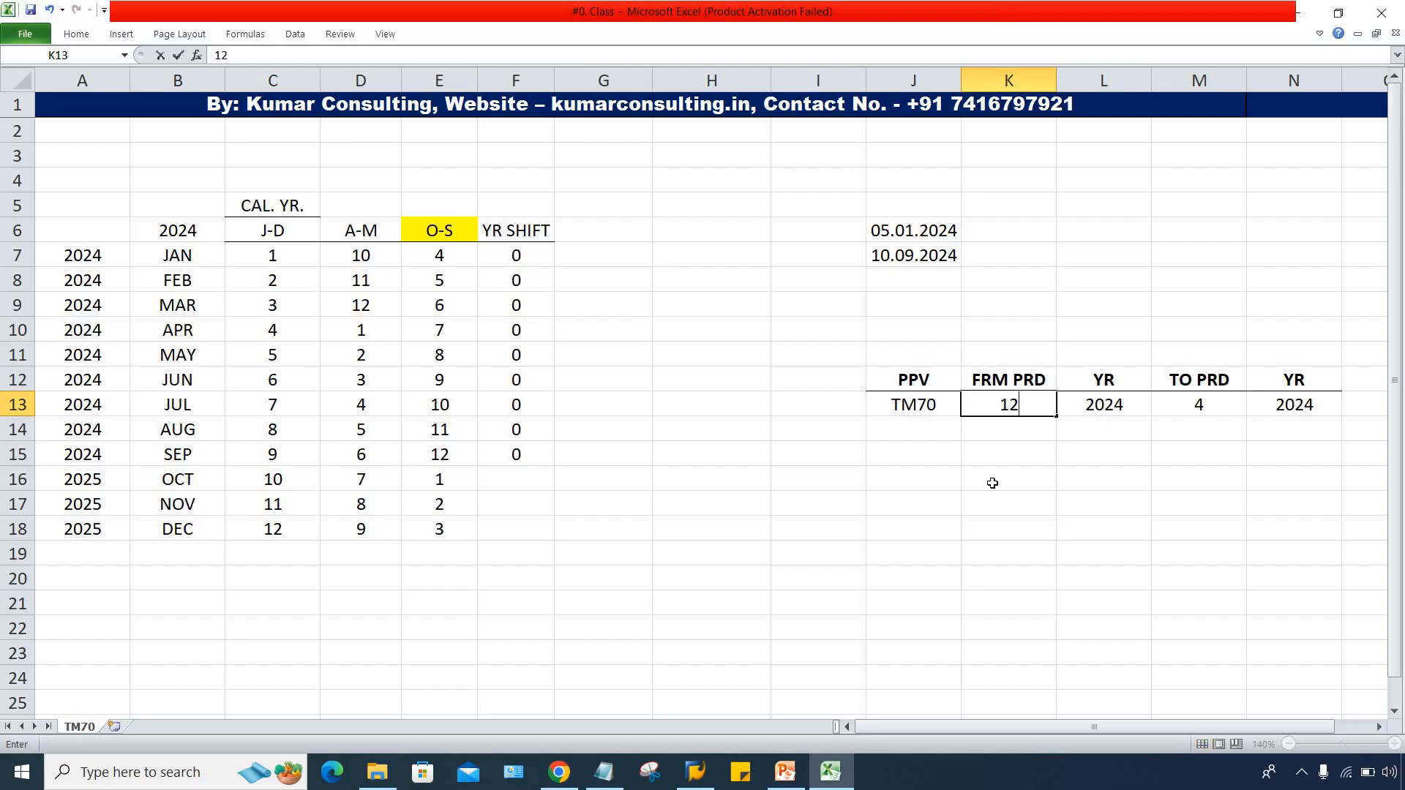
{"action": "key", "text": "Tab"}
{"action": "key", "text": "Tab"}
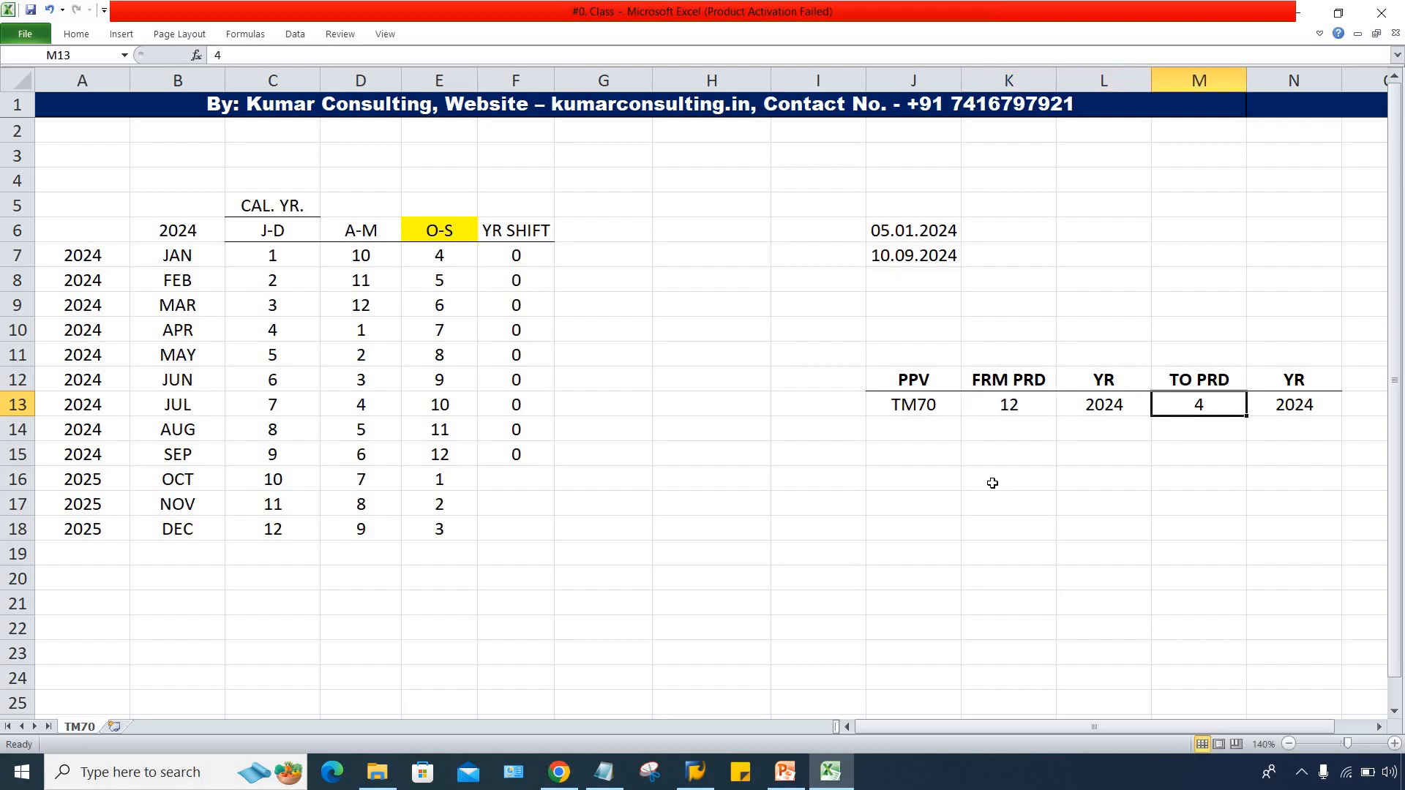
{"action": "type", "text": "12"}
{"action": "key", "text": "Return"}
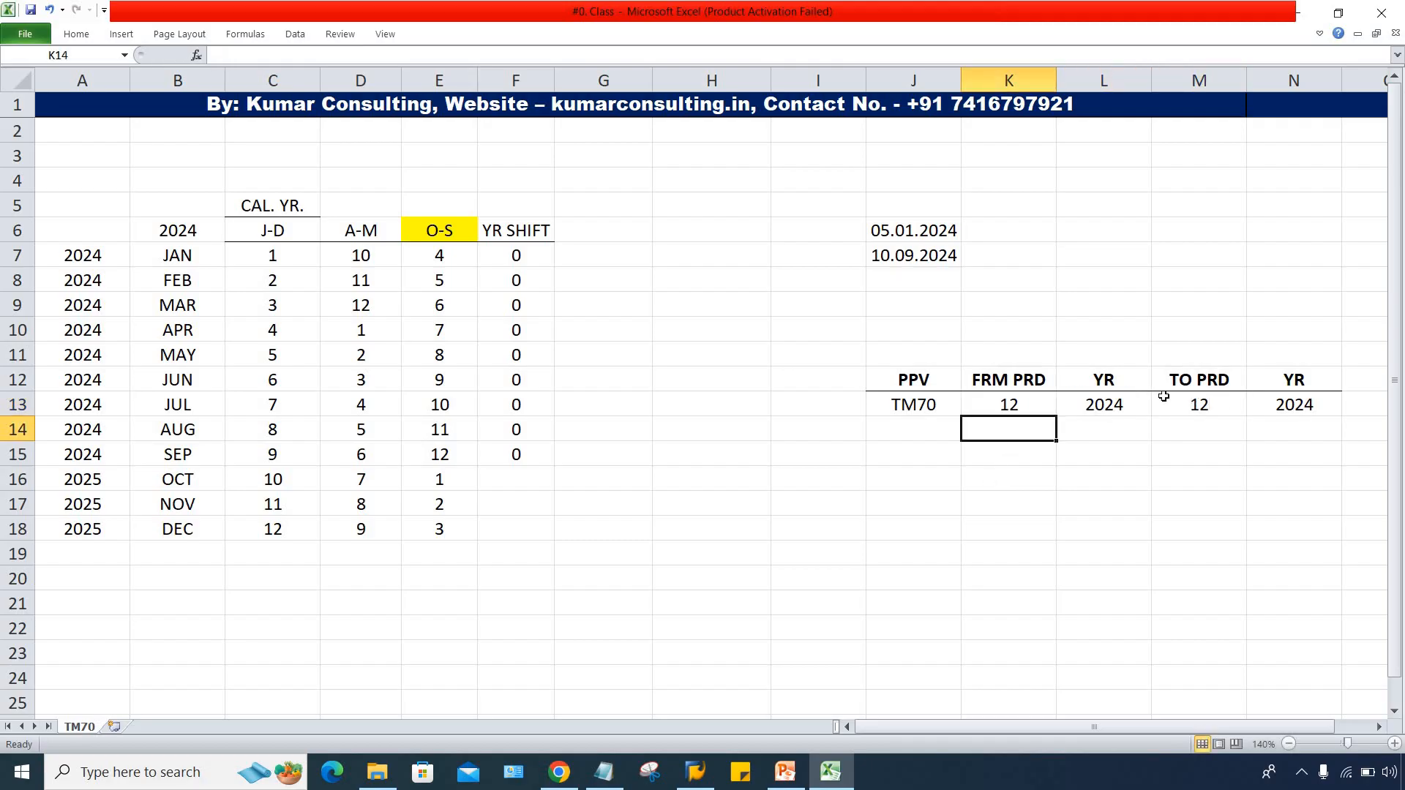
Step: Check the posting date in J7 against September's O-S period and year shift, and the TM70 row's period and year values
{"action": "left_click", "coordinate": [1081, 412]}
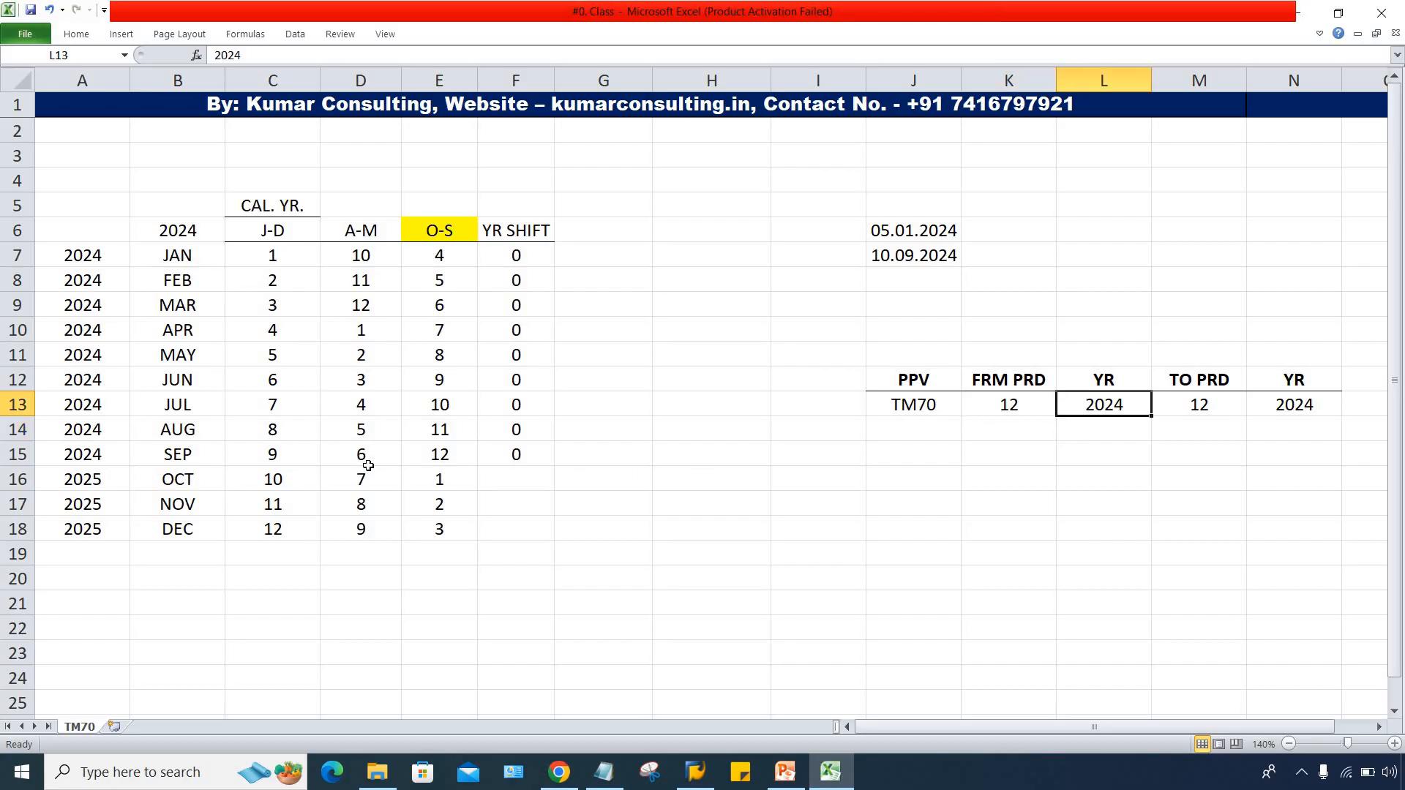
{"action": "left_click", "coordinate": [445, 455]}
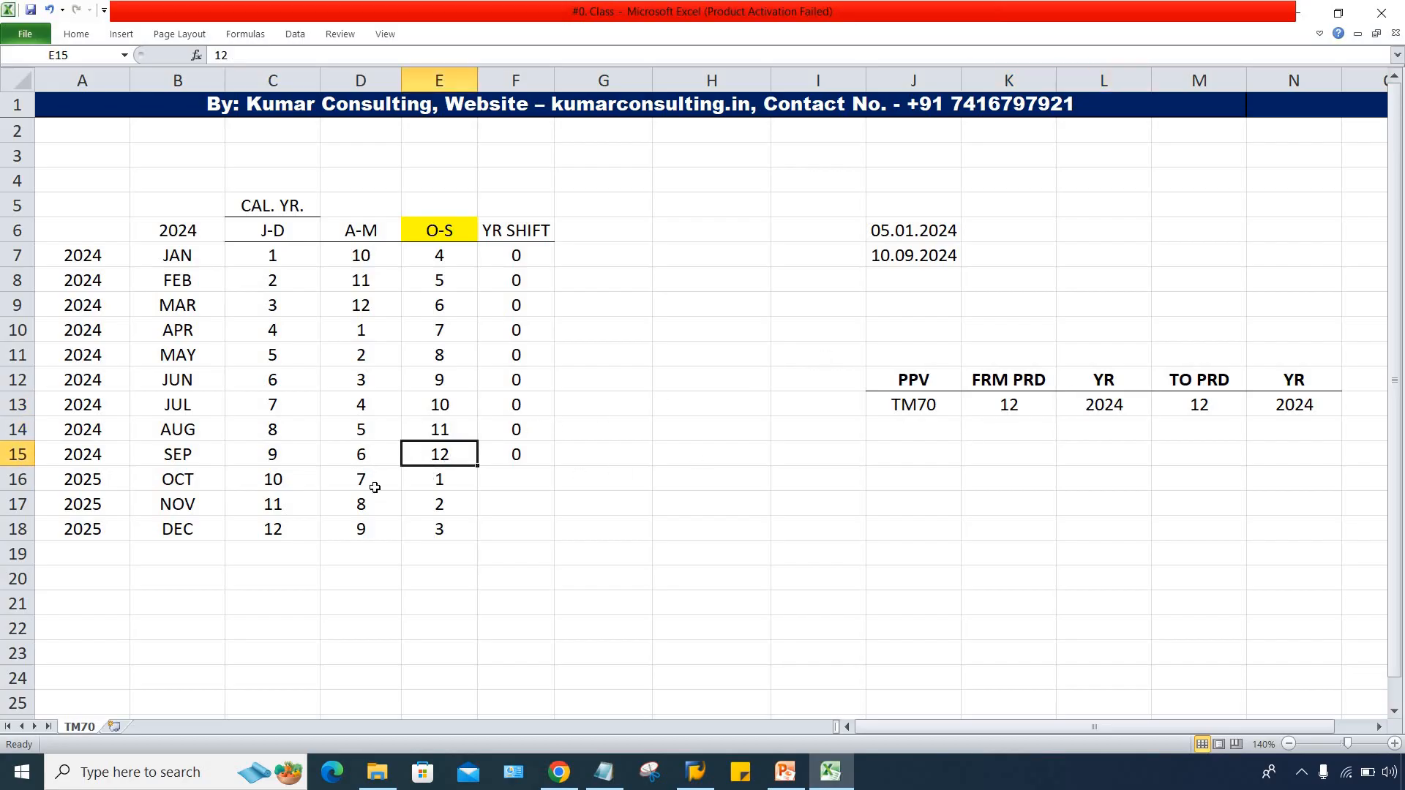
{"action": "left_click_drag", "start_coordinate": [445, 480], "coordinate": [448, 527]}
{"action": "left_click", "coordinate": [445, 457]}
{"action": "left_click", "coordinate": [896, 255]}
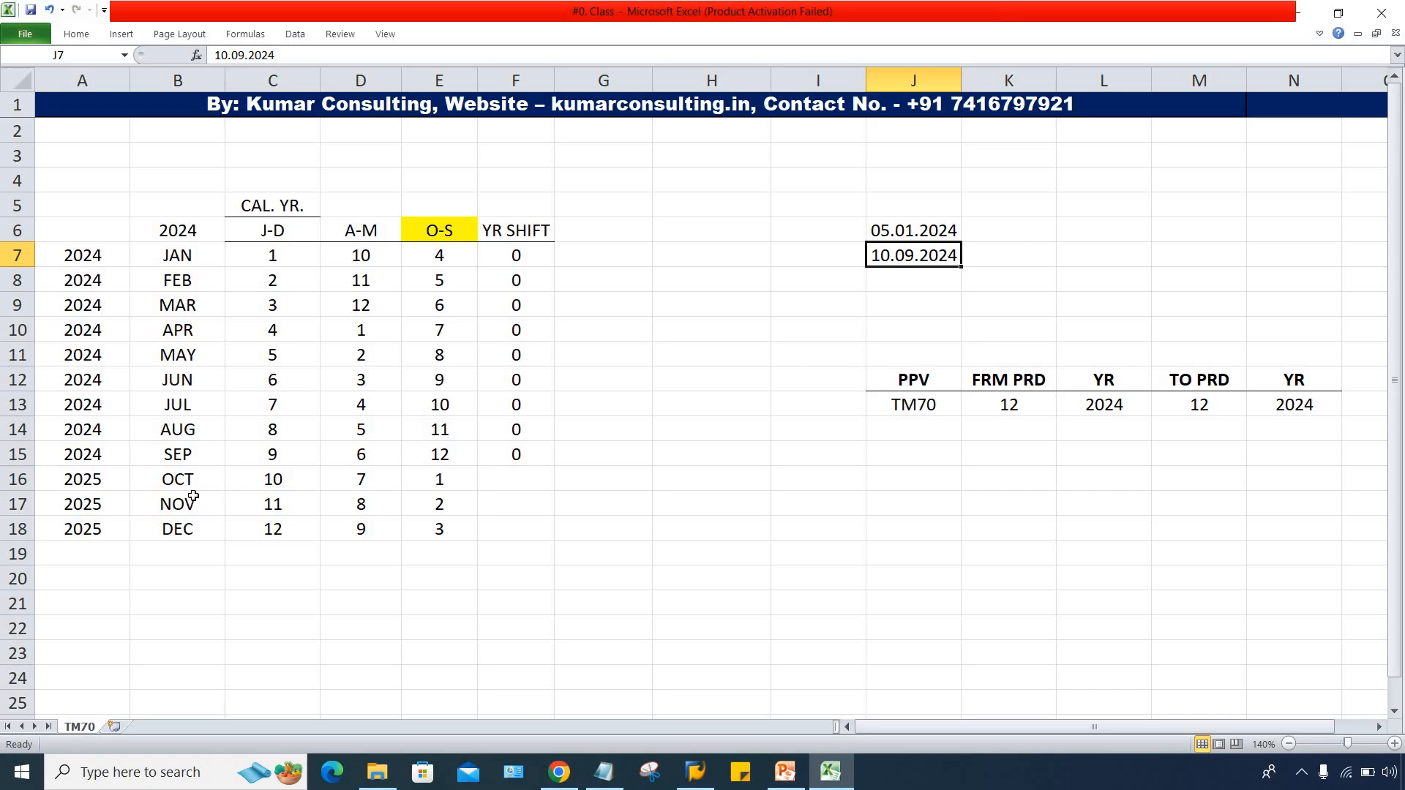
{"action": "left_click", "coordinate": [189, 451]}
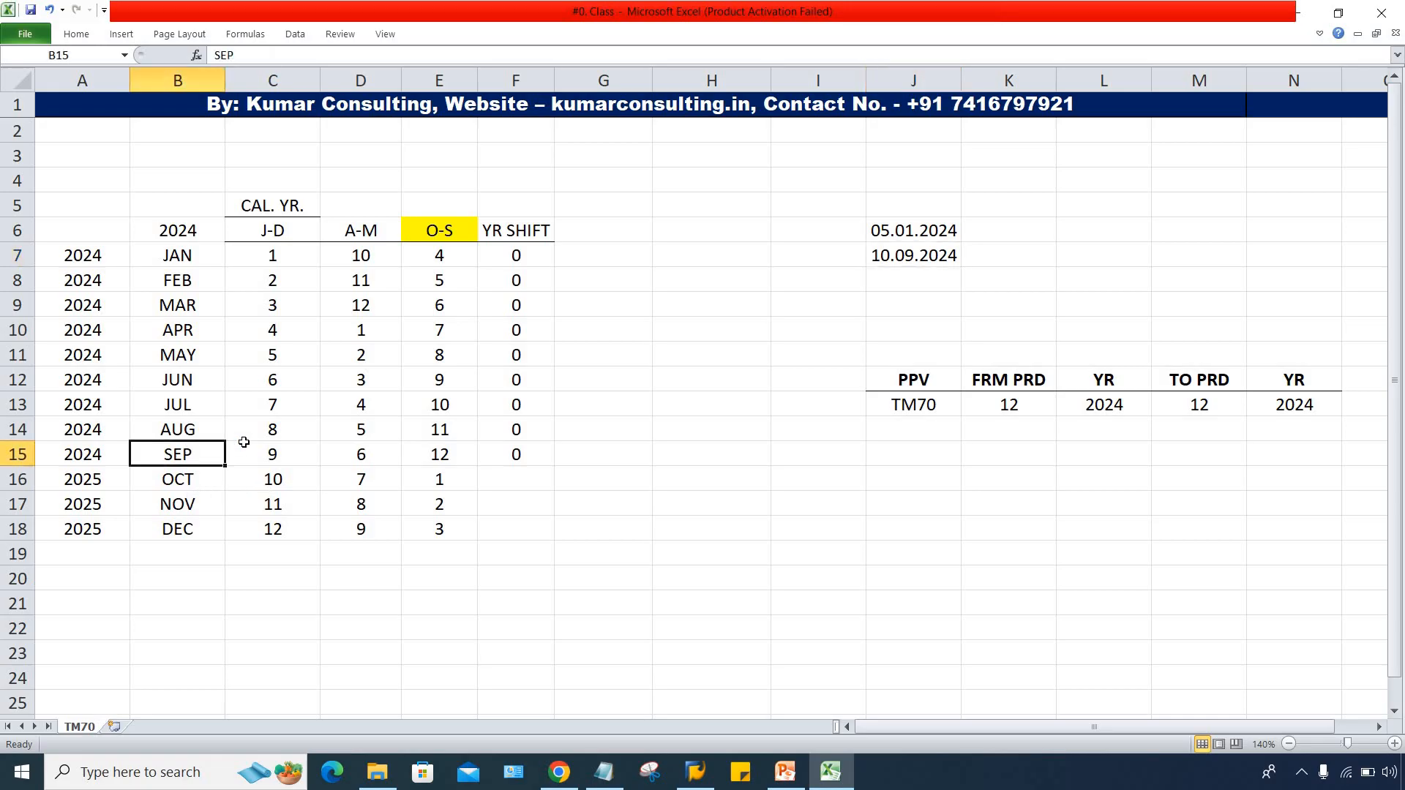
{"action": "left_click", "coordinate": [445, 454]}
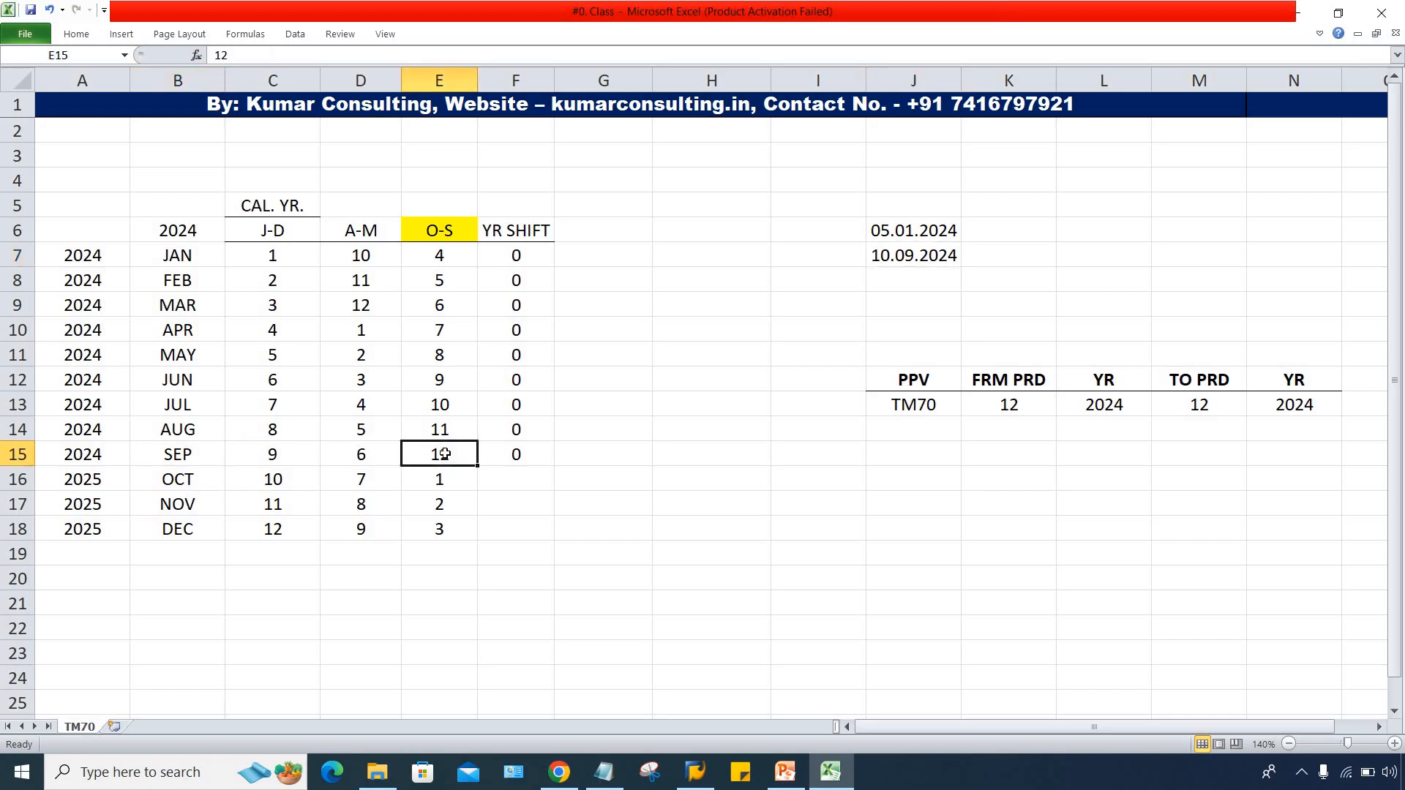
{"action": "left_click", "coordinate": [990, 415]}
{"action": "left_click", "coordinate": [1180, 407]}
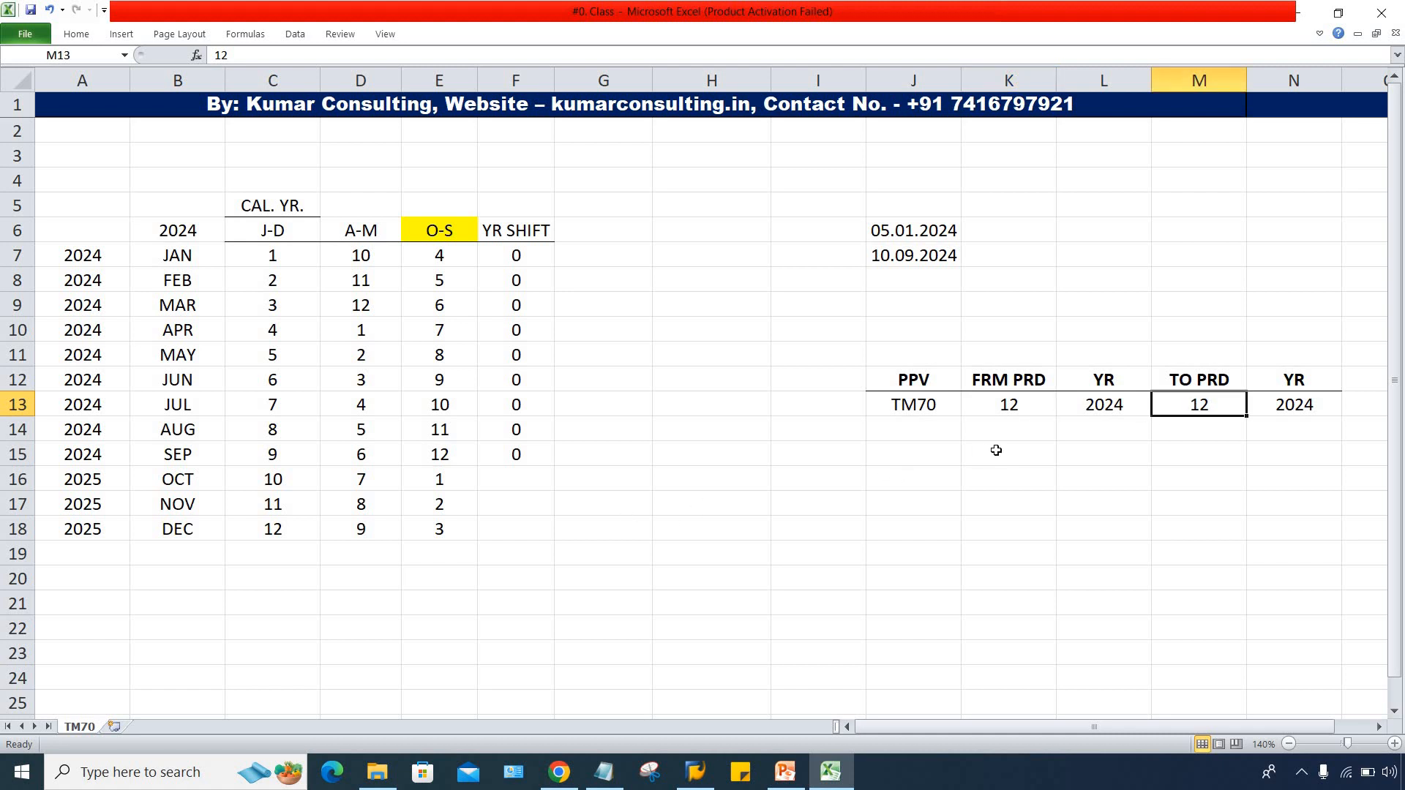
{"action": "left_click", "coordinate": [955, 258]}
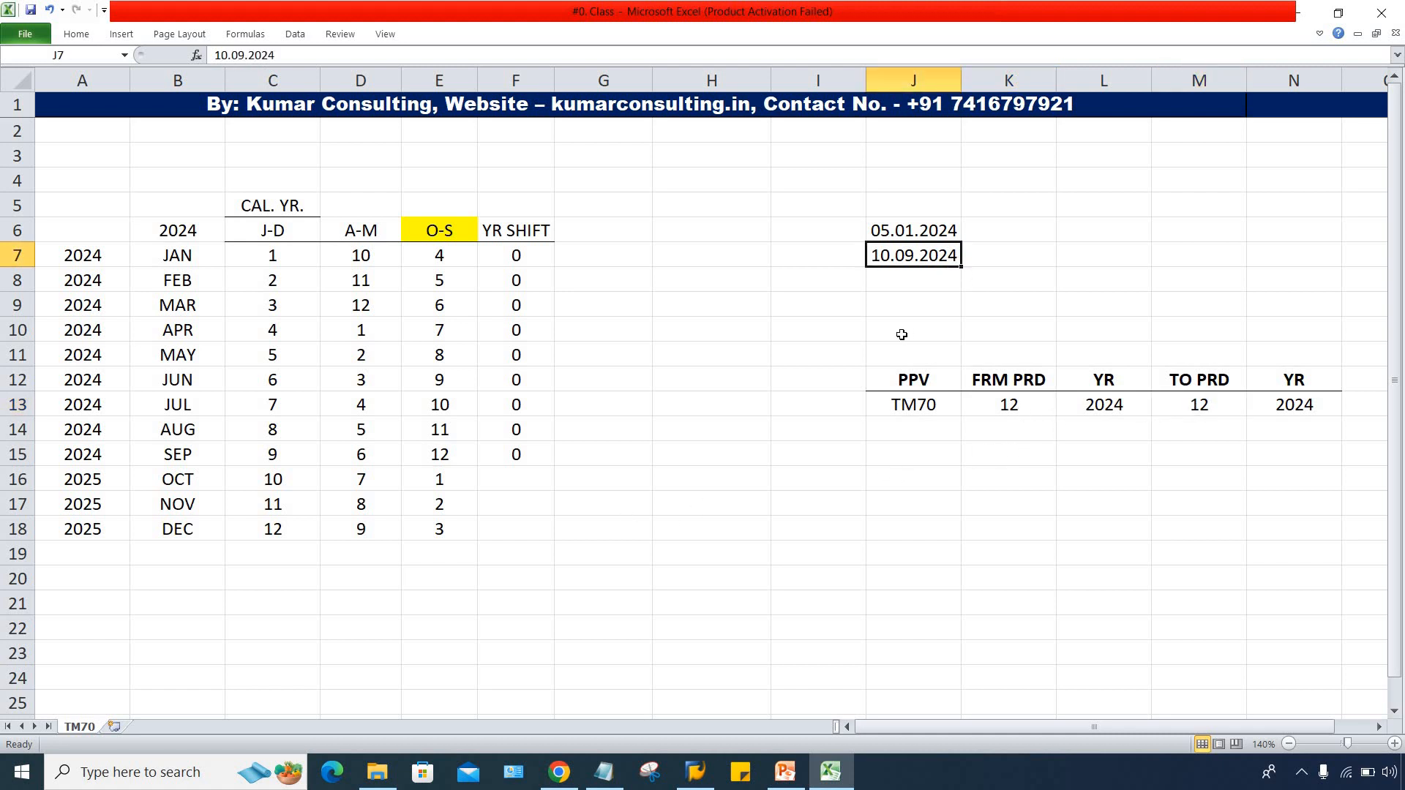
{"action": "left_click", "coordinate": [1110, 414]}
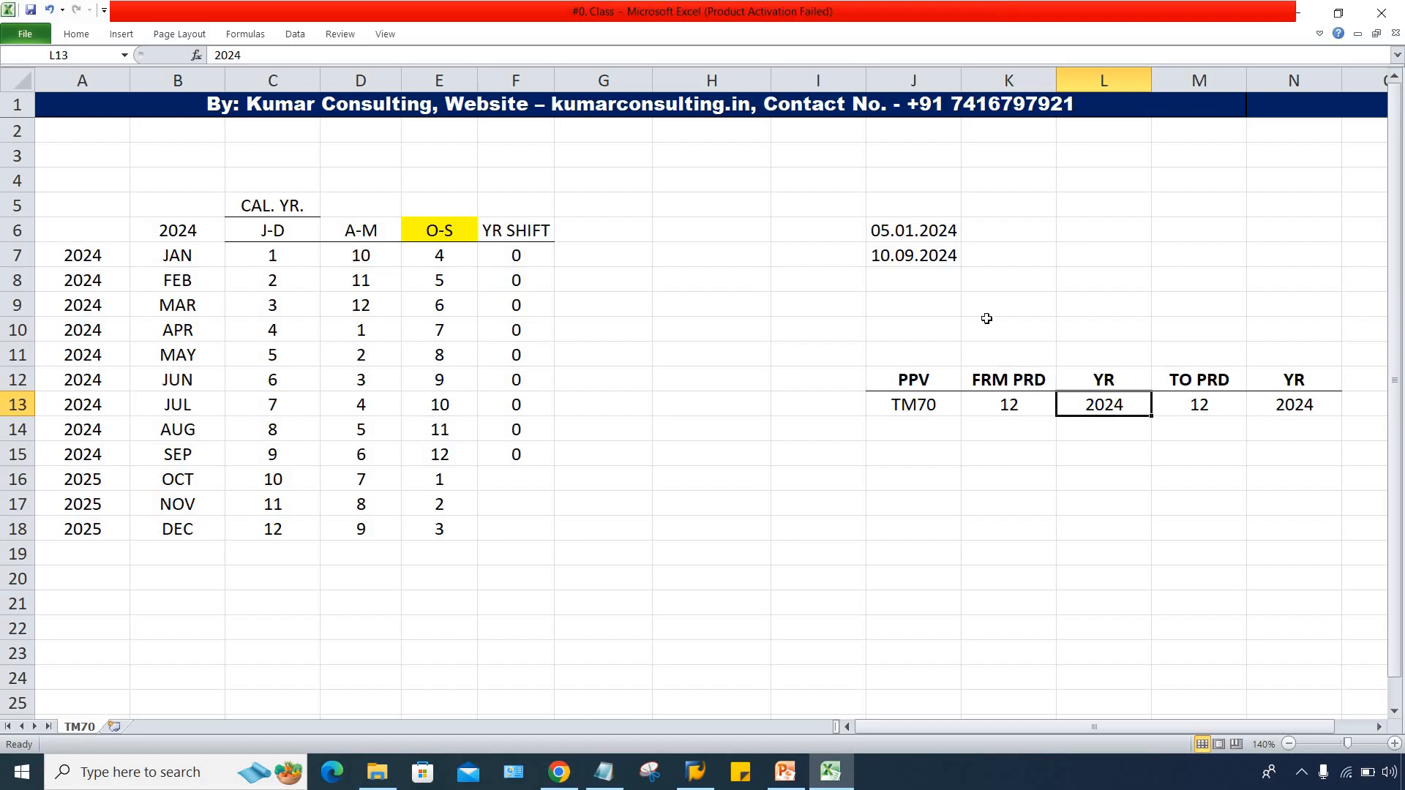
{"action": "left_click", "coordinate": [951, 257]}
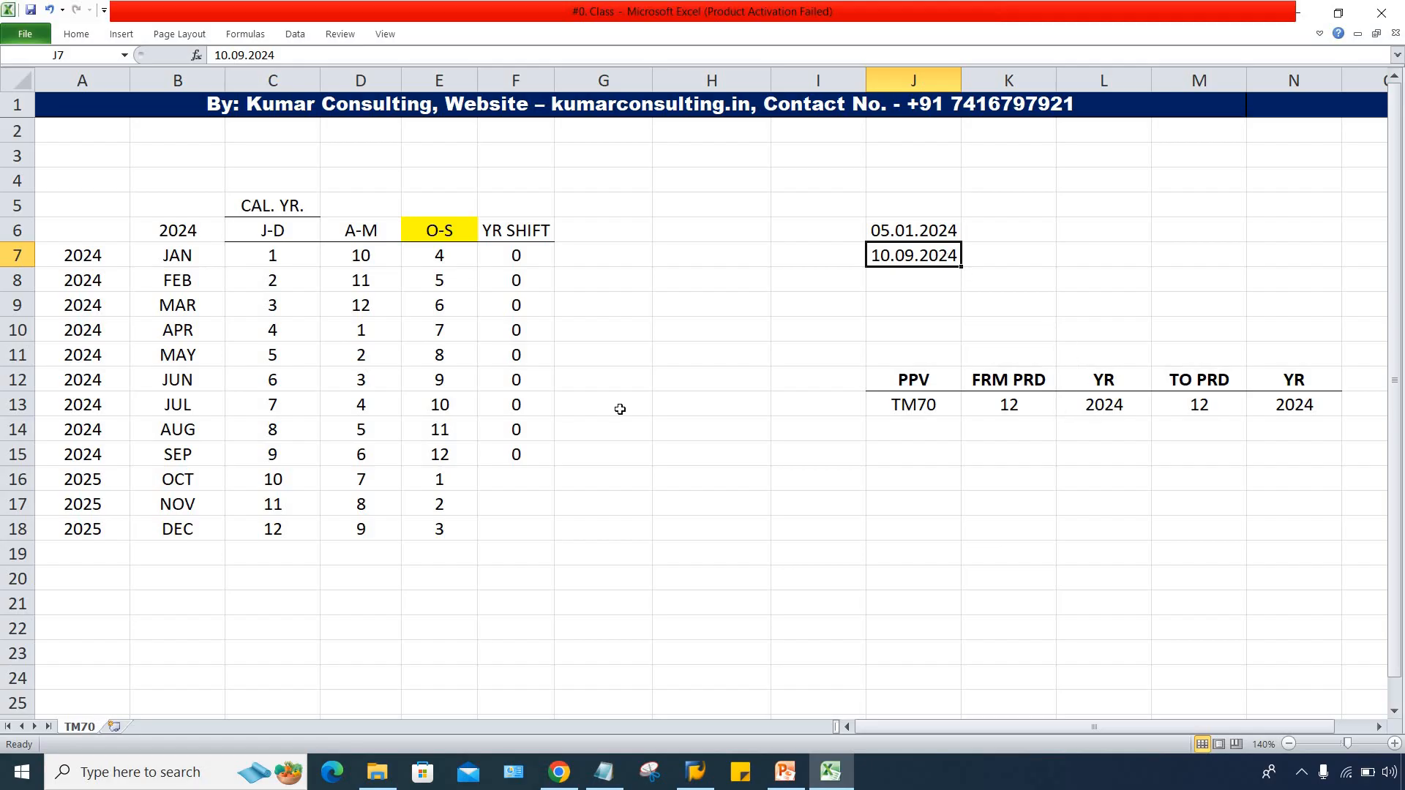
{"action": "left_click", "coordinate": [526, 452]}
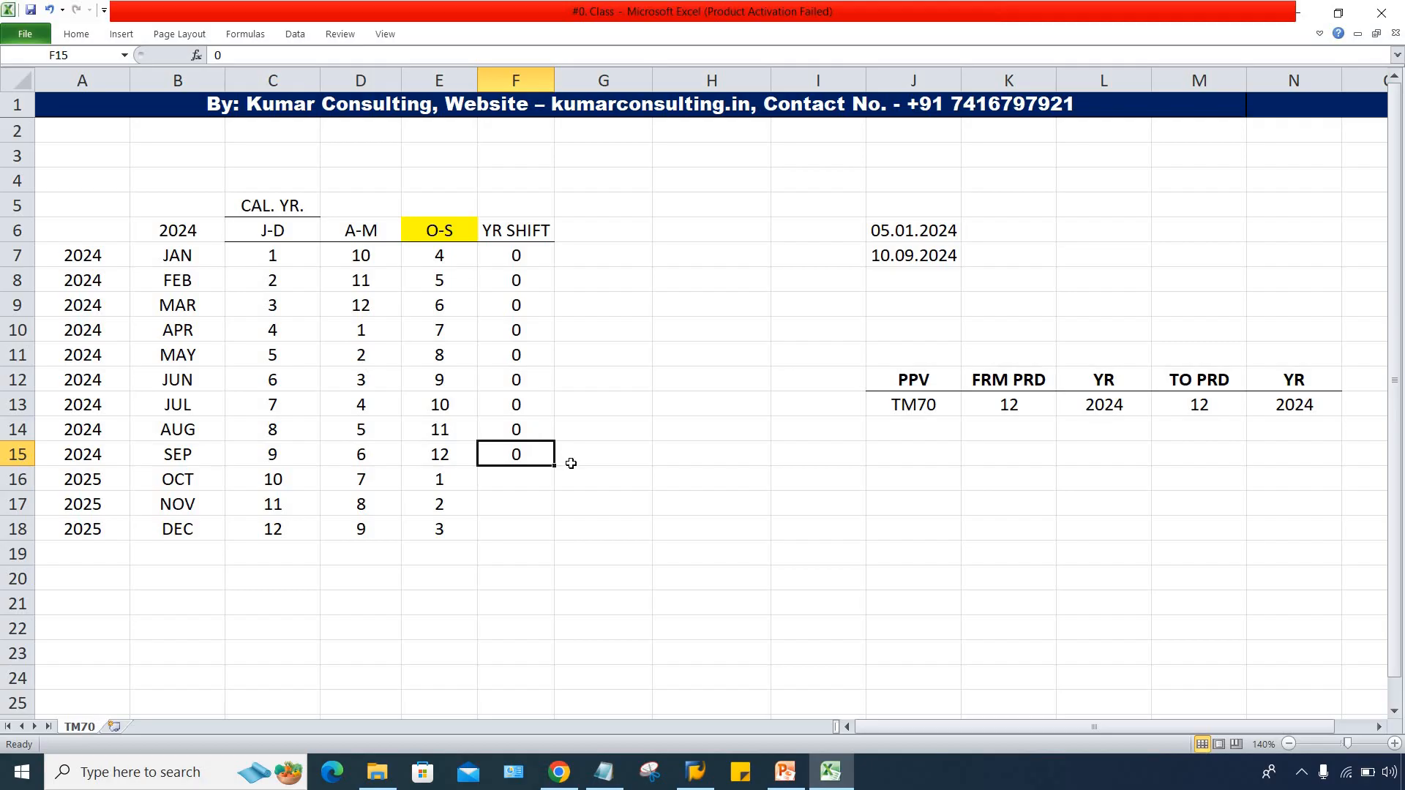
Step: Enter a third sample posting date, 04.10.2024, in cell J8 below the September date
{"action": "left_click", "coordinate": [921, 279]}
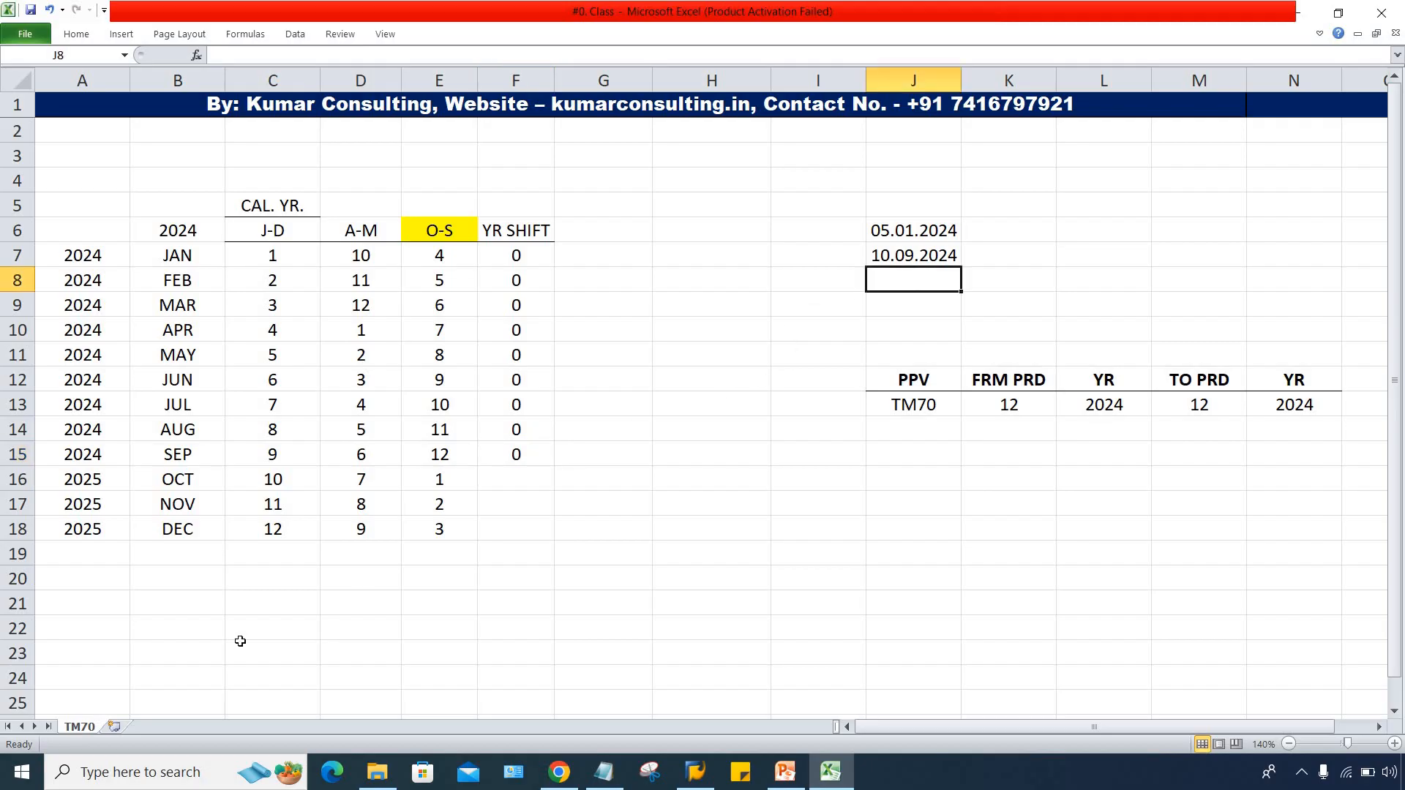
{"action": "left_click", "coordinate": [152, 485]}
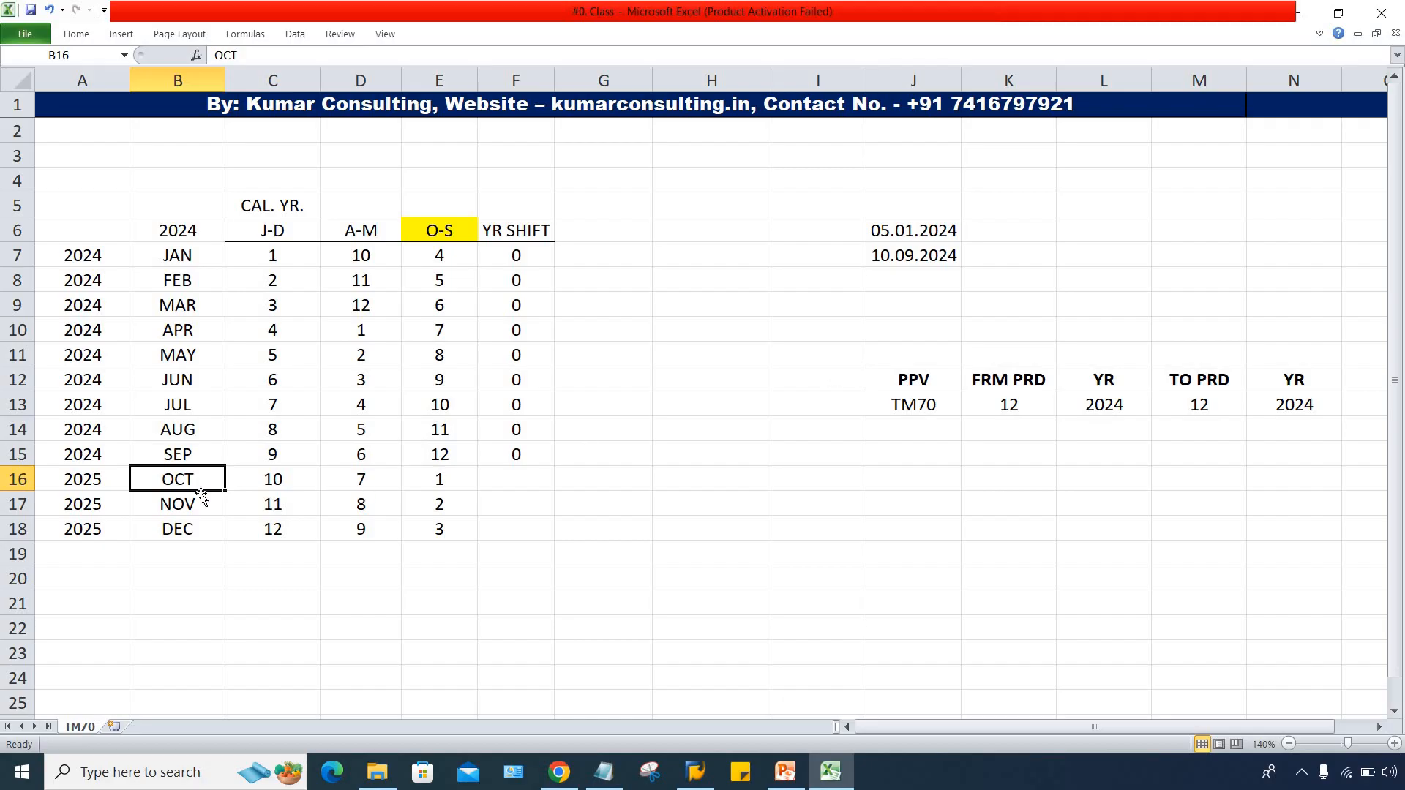
{"action": "left_click", "coordinate": [950, 275]}
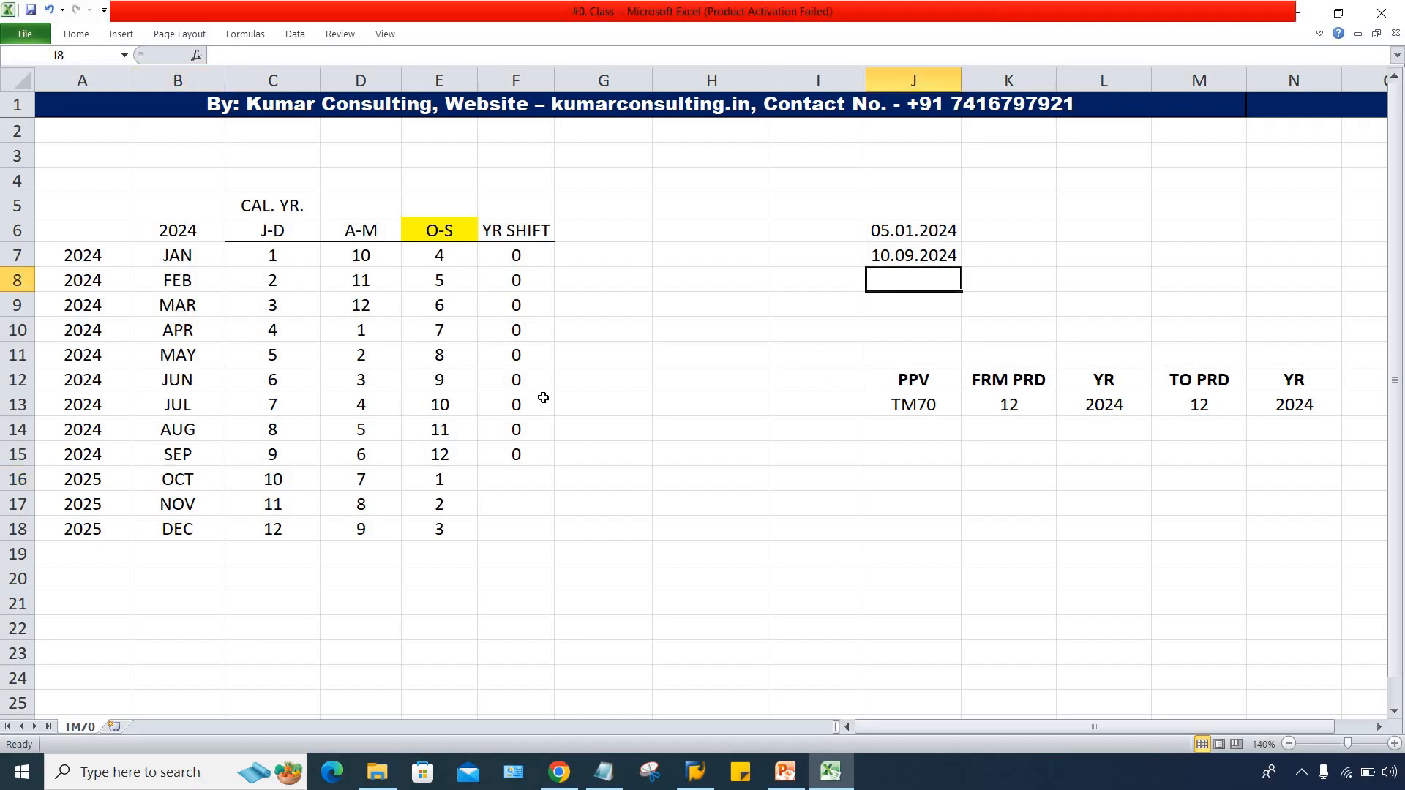
{"action": "type", "text": "0"}
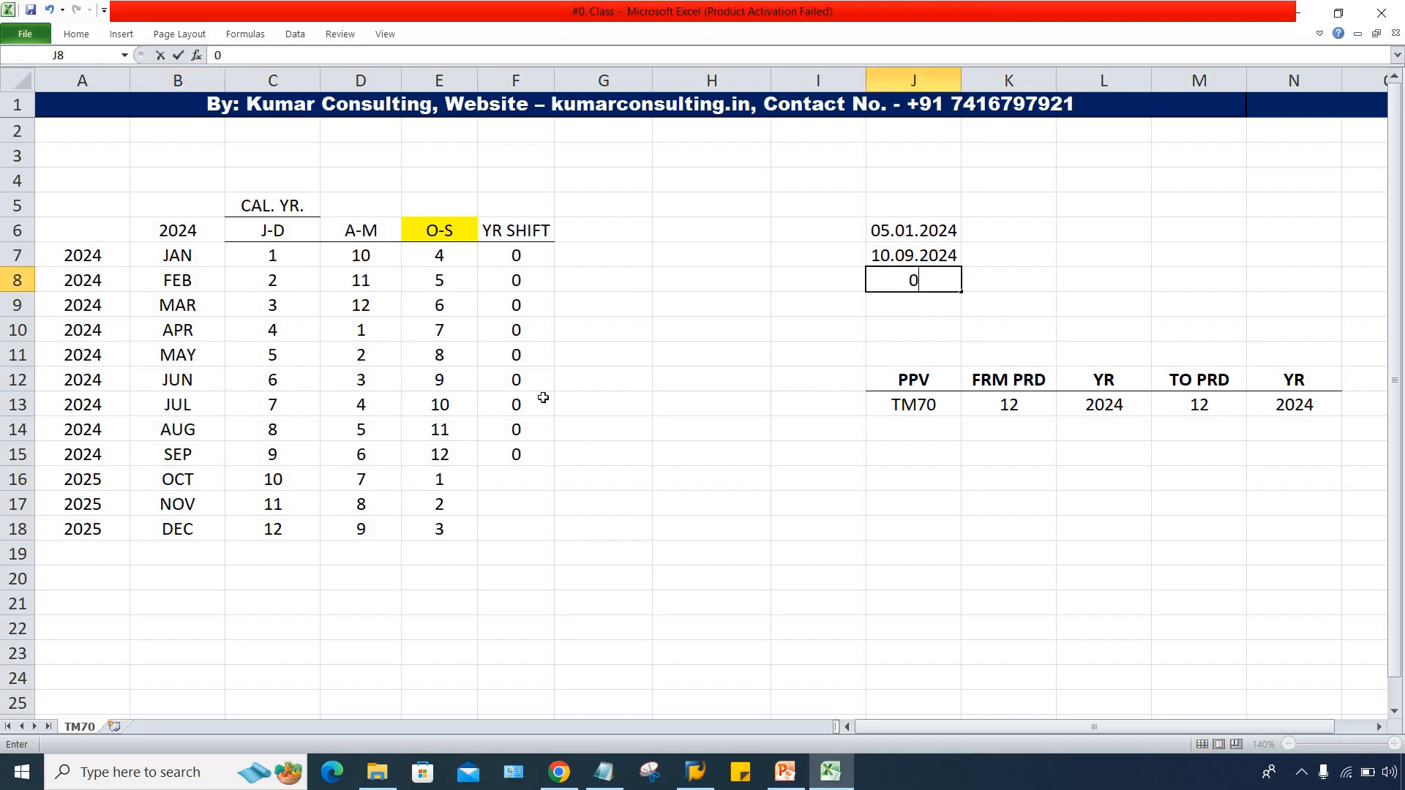
{"action": "type", "text": "4.10.2024"}
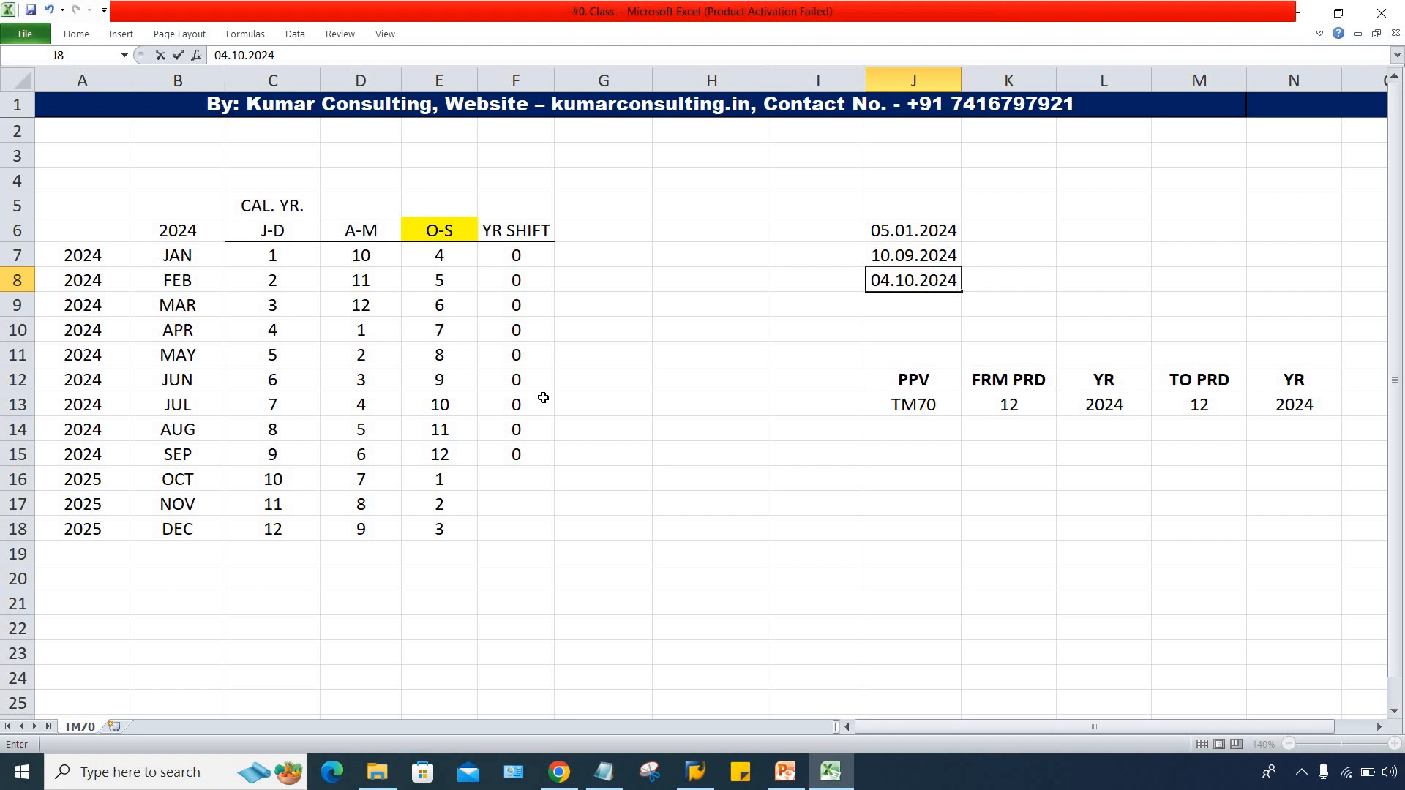
{"action": "left_click", "coordinate": [762, 352]}
Step: Set the TM70 row's from-period in K13 to 1, October's O-S period, and its year in L13 to 2025
{"action": "left_click", "coordinate": [936, 281]}
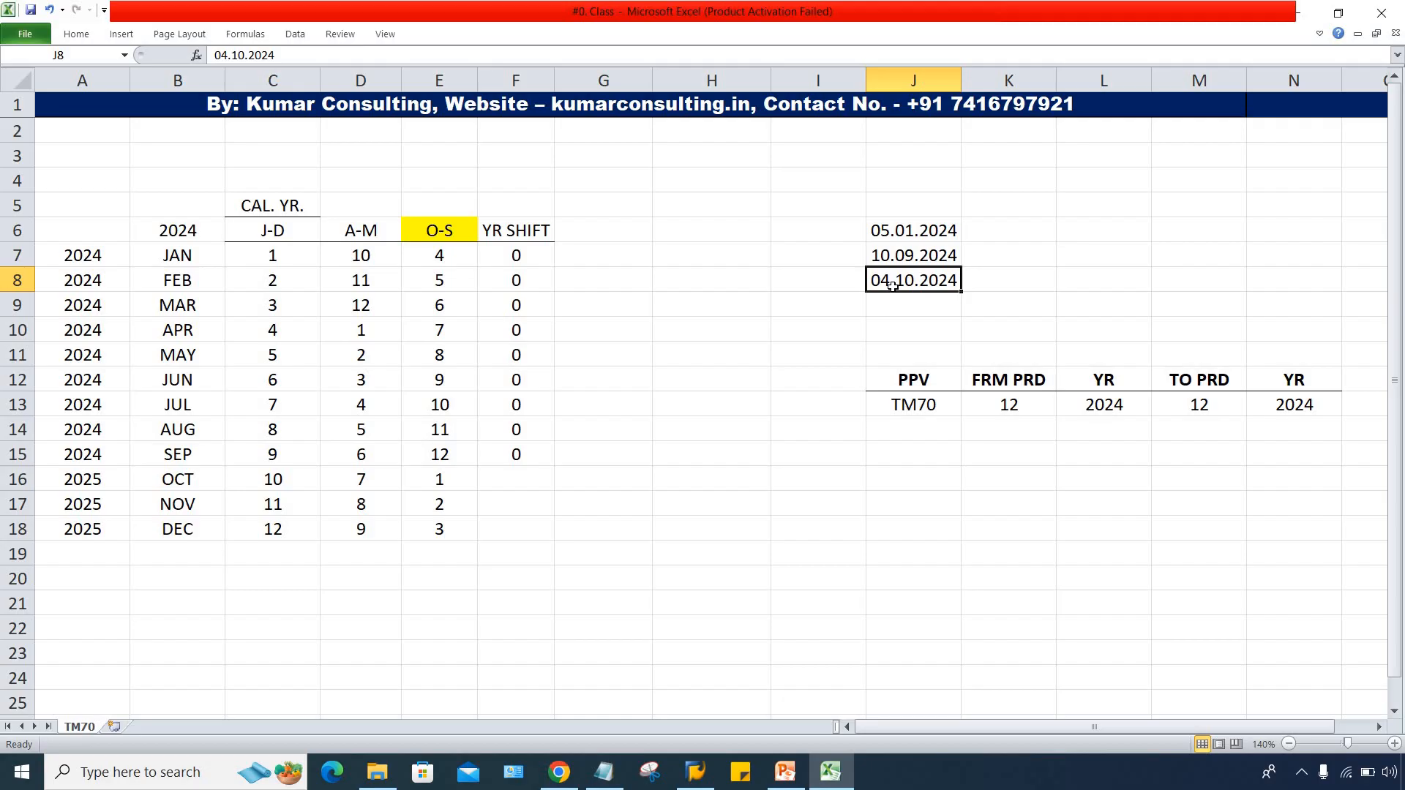
{"action": "left_click", "coordinate": [199, 482]}
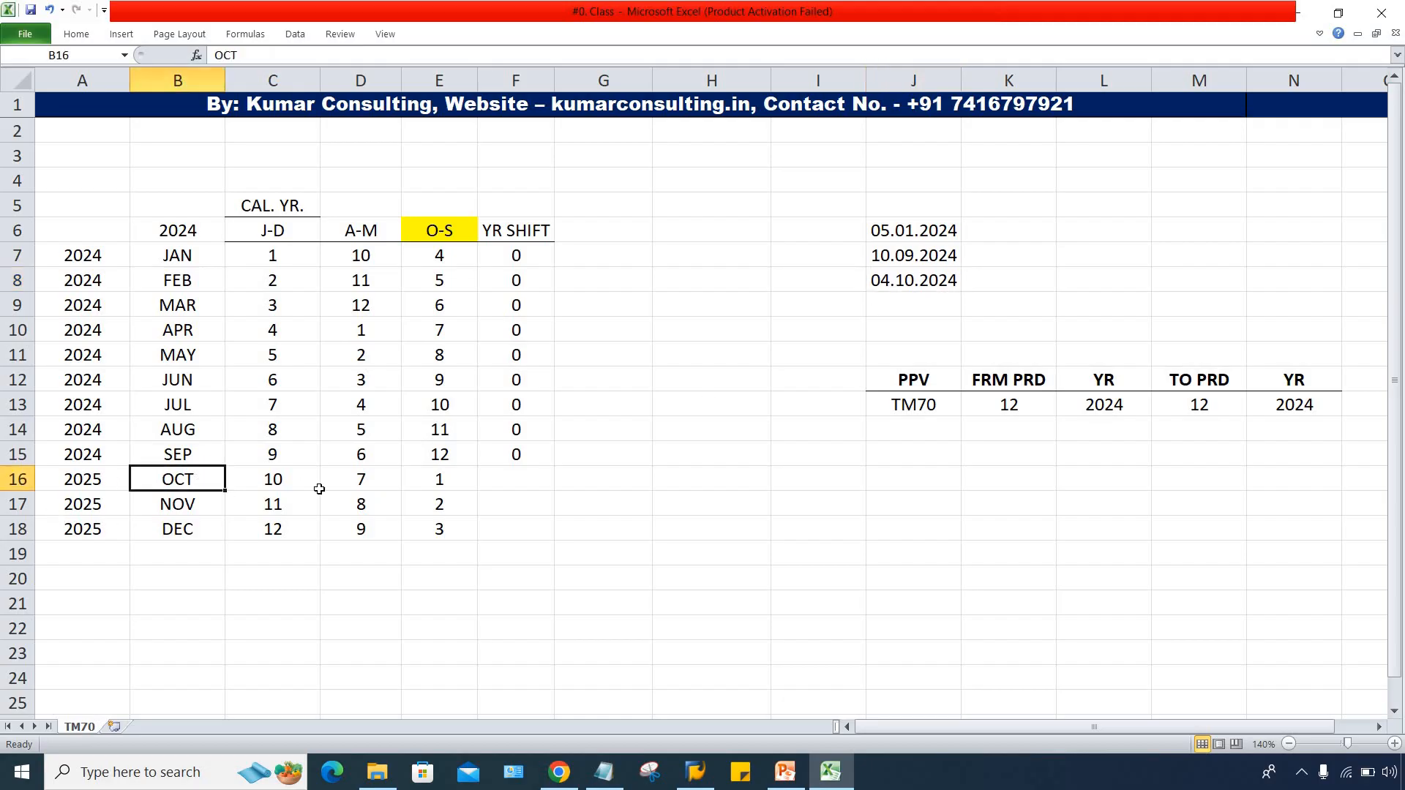
{"action": "left_click", "coordinate": [437, 483]}
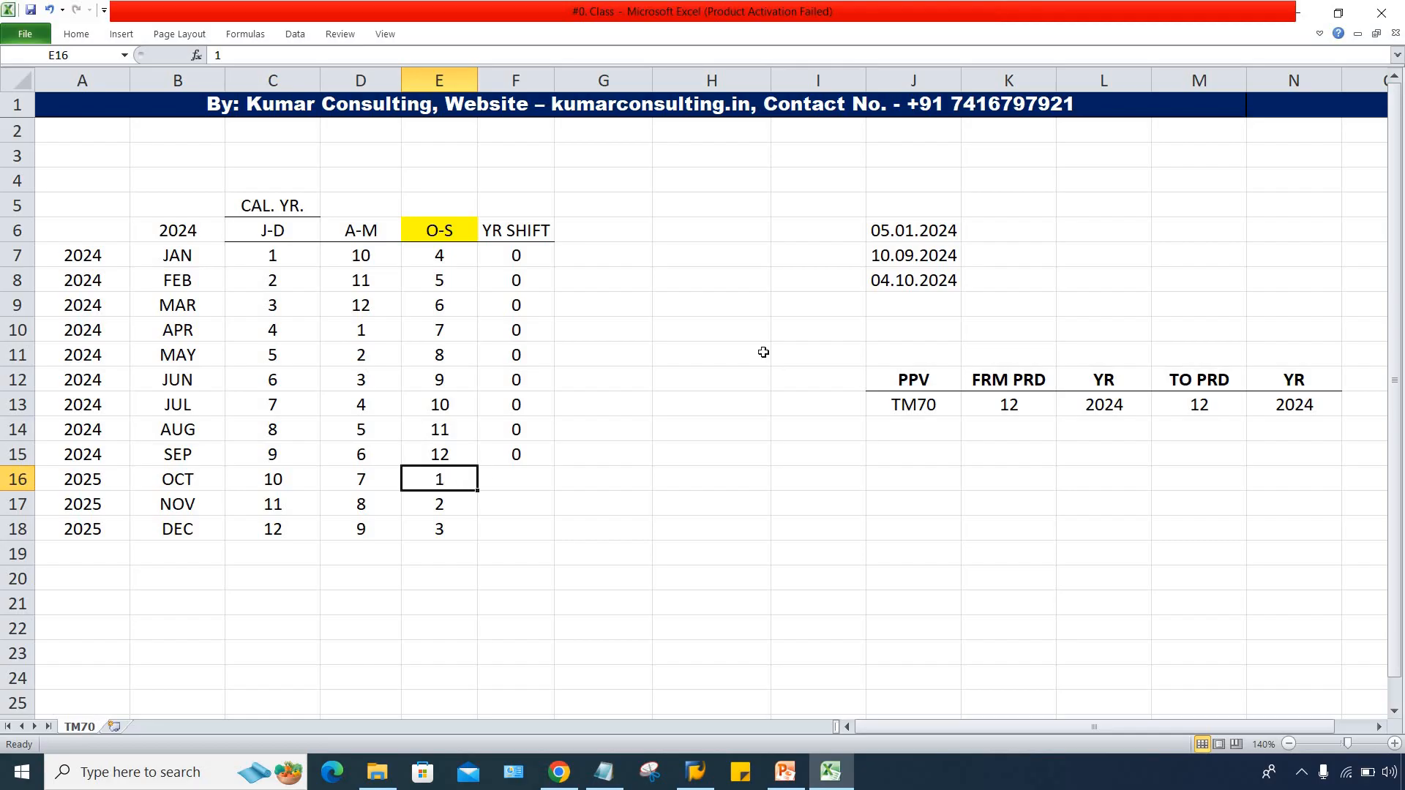
{"action": "left_click", "coordinate": [946, 279]}
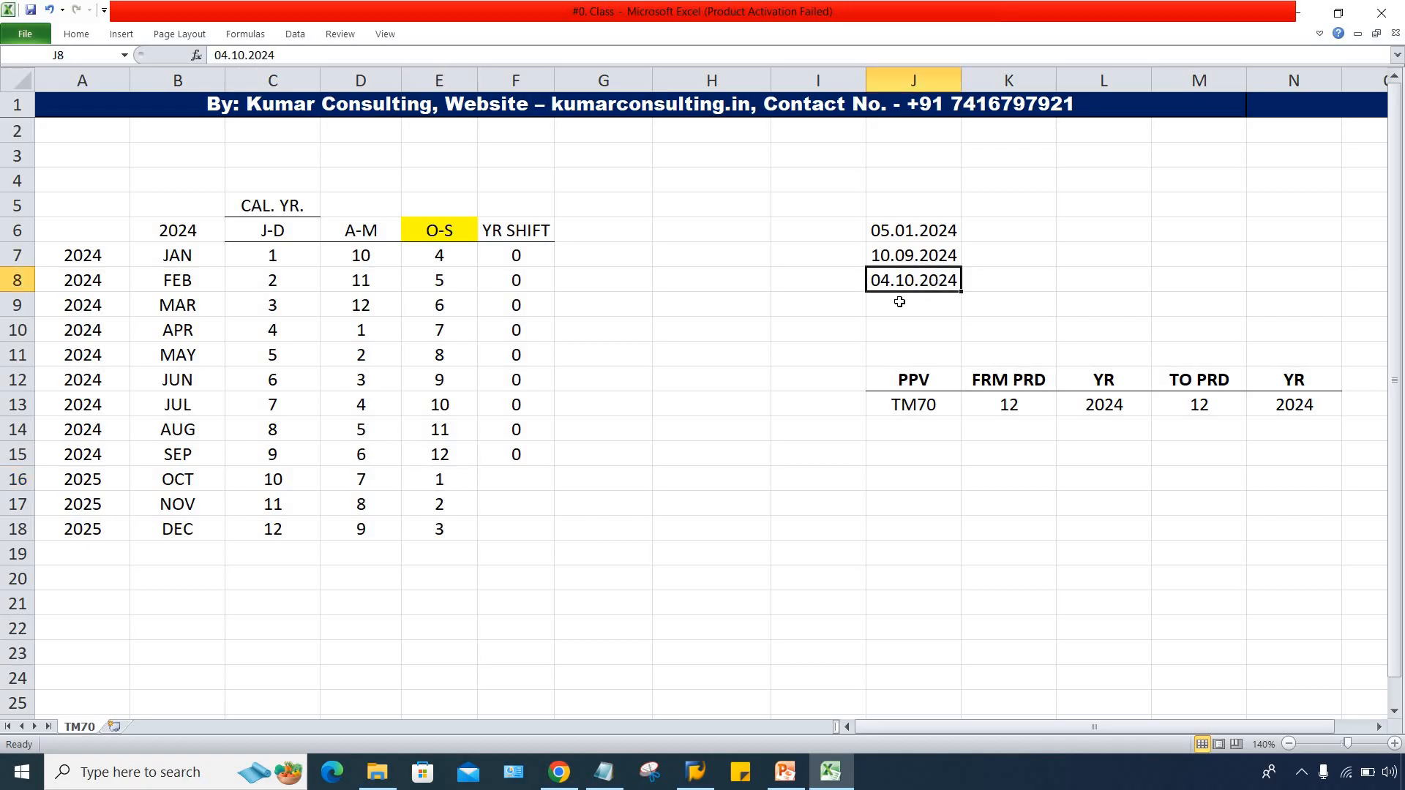
{"action": "left_click", "coordinate": [442, 481]}
{"action": "left_click", "coordinate": [1019, 411]}
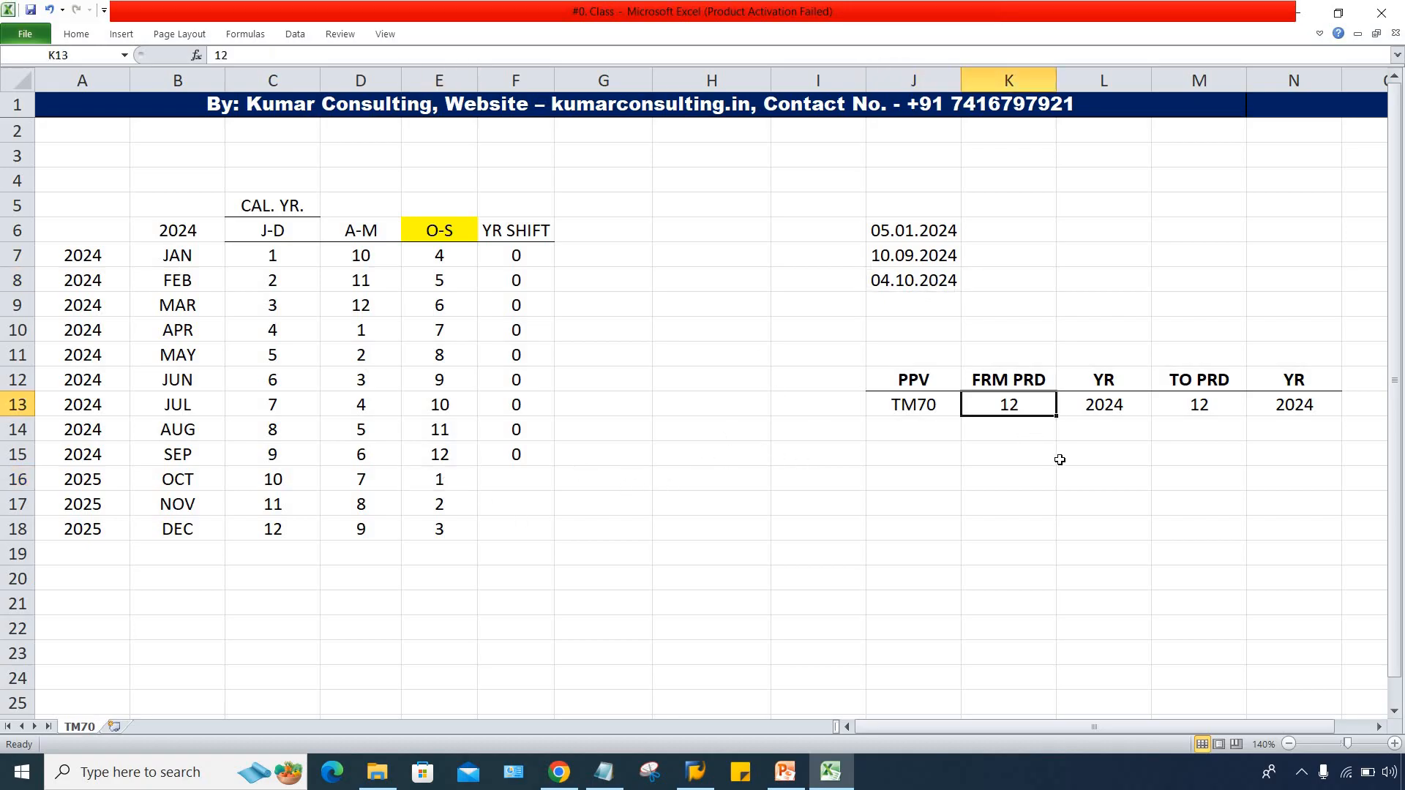
{"action": "type", "text": "1"}
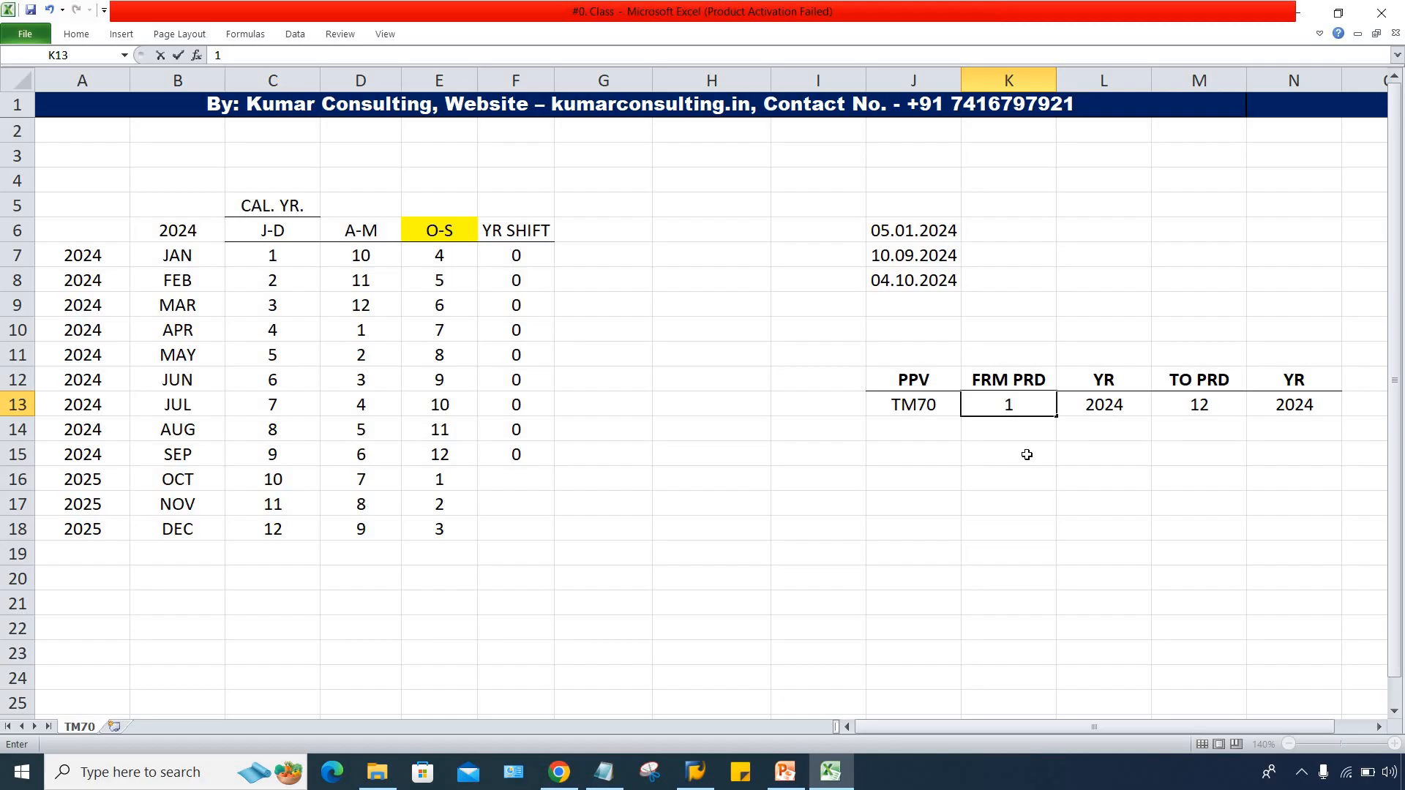
{"action": "left_click", "coordinate": [1107, 407]}
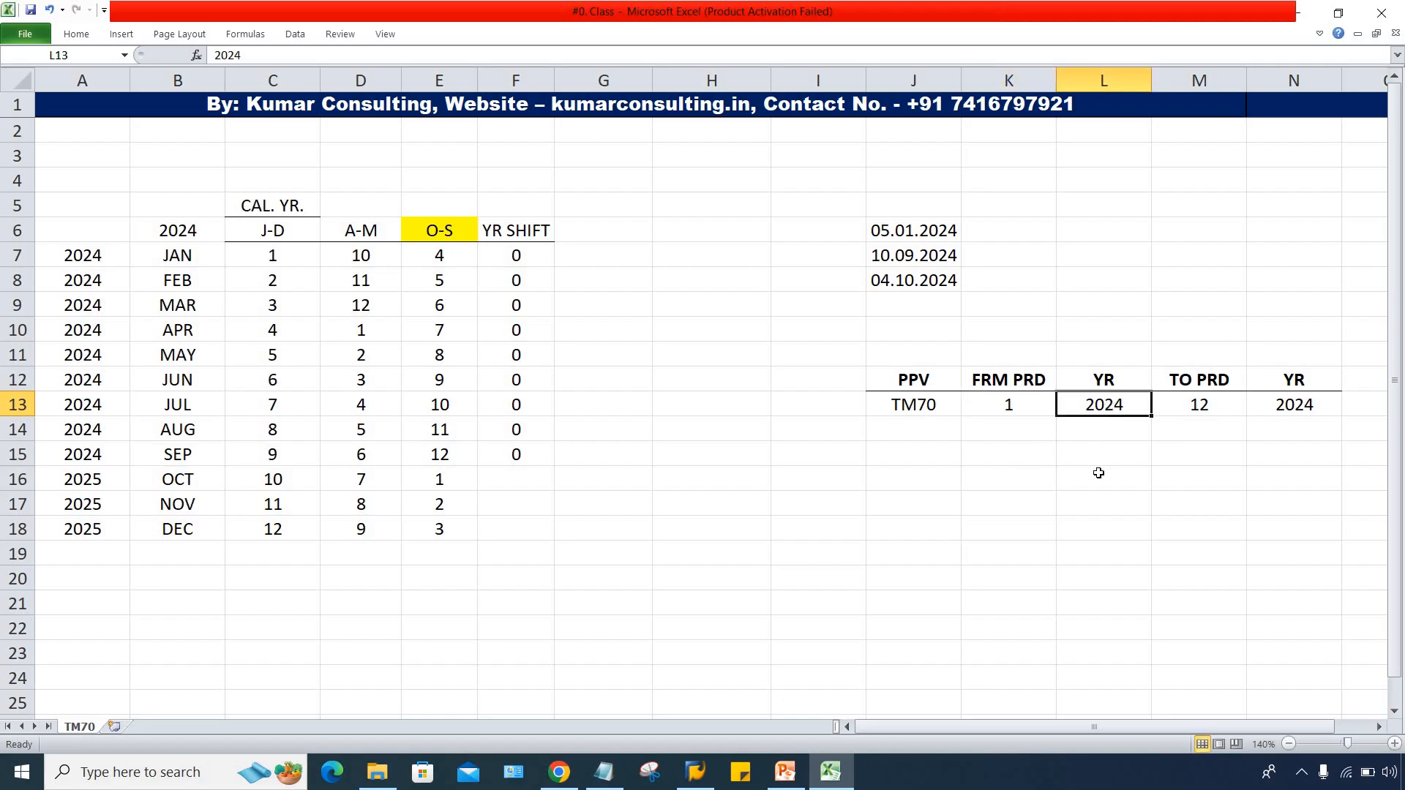
{"action": "type", "text": "2025"}
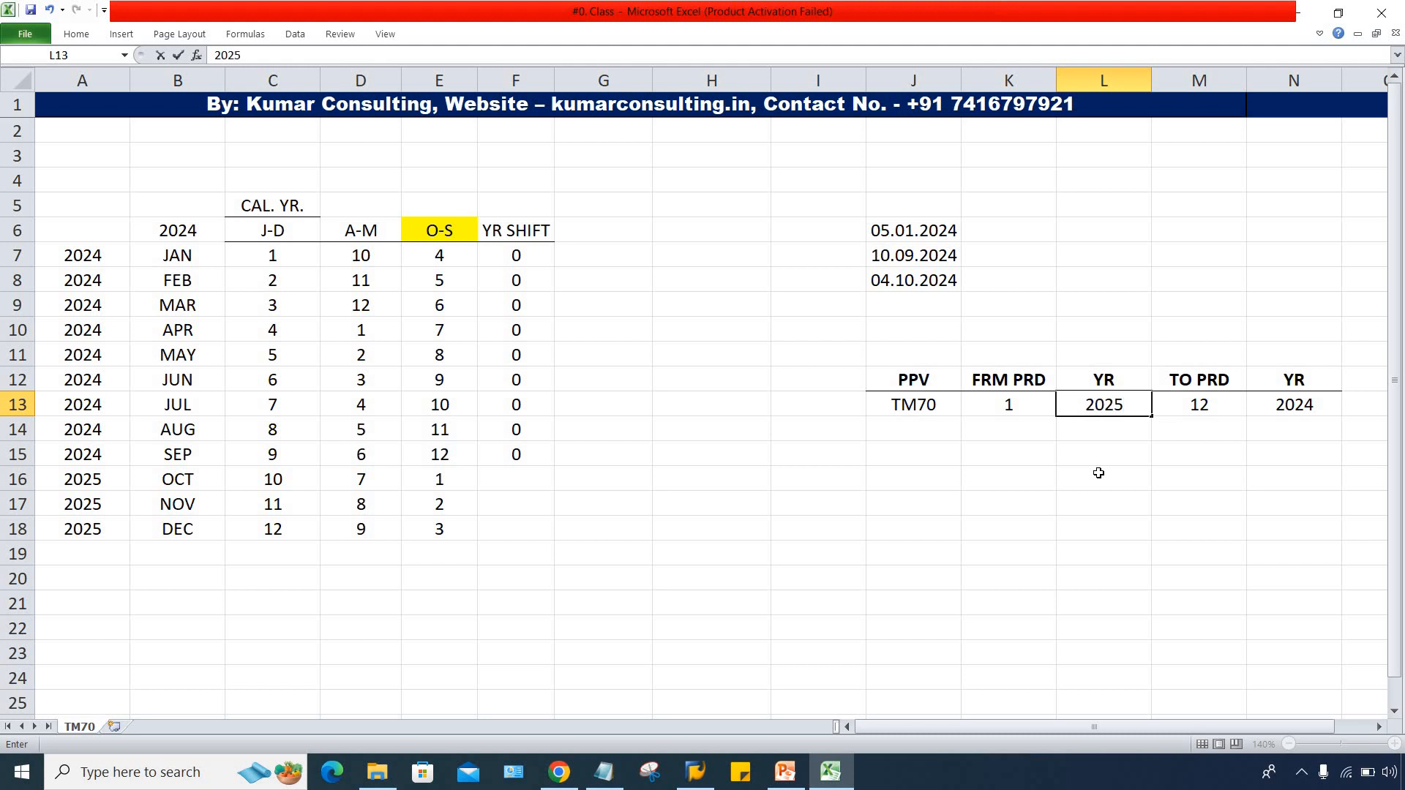
Step: Set the TM70 row's to-period in M13 to 1 and its year in N13 to 2025
{"action": "left_click", "coordinate": [1197, 404]}
{"action": "type", "text": "1"}
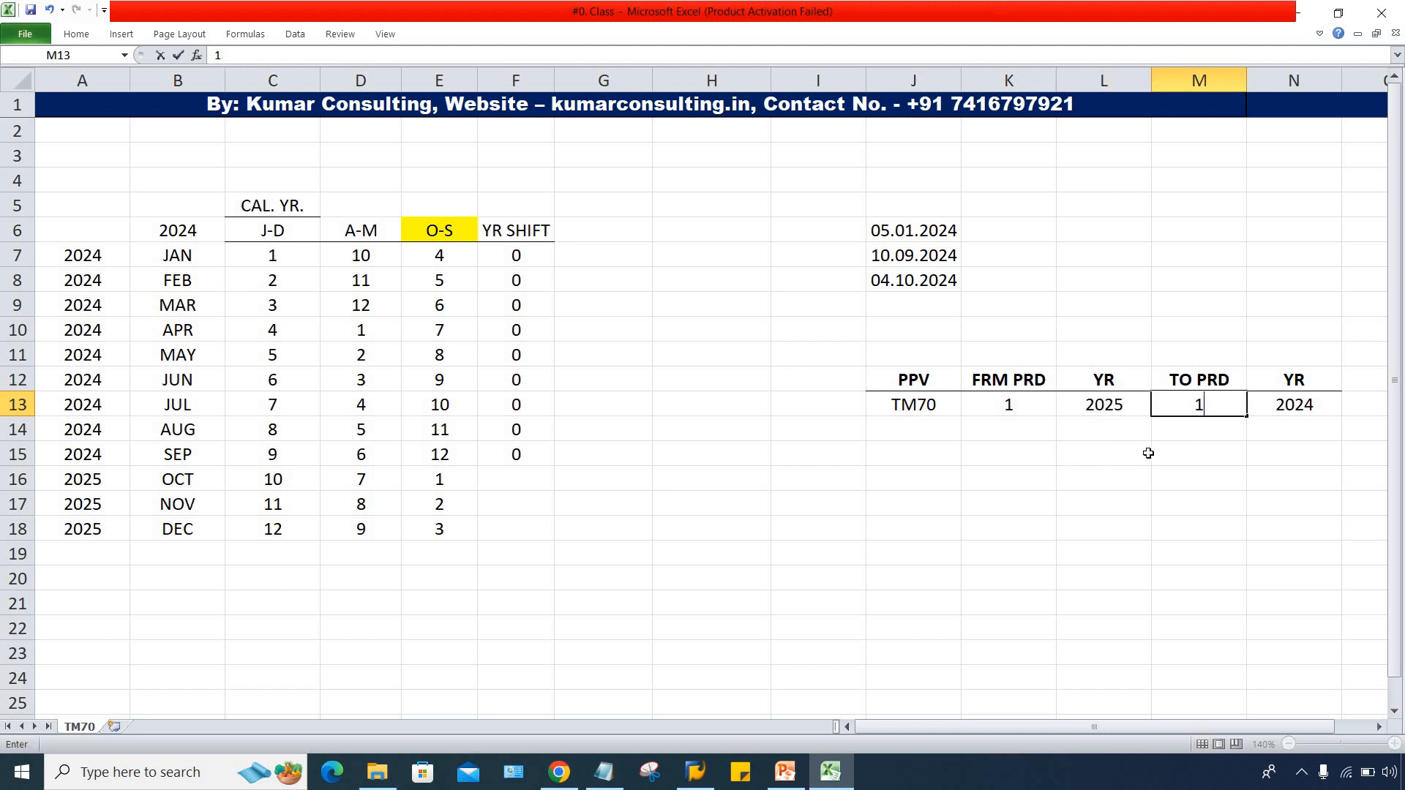
{"action": "key", "text": "Tab"}
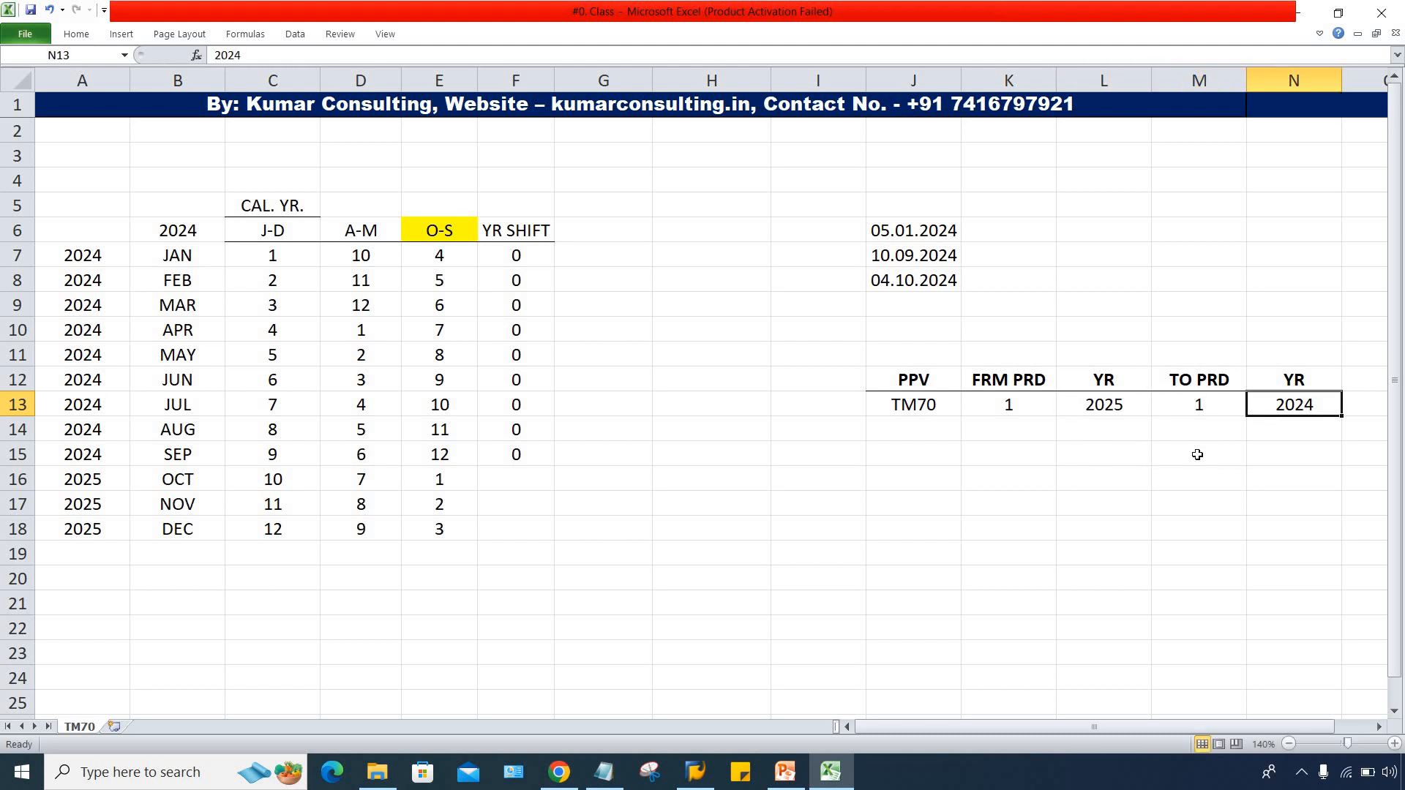
{"action": "type", "text": "2024"}
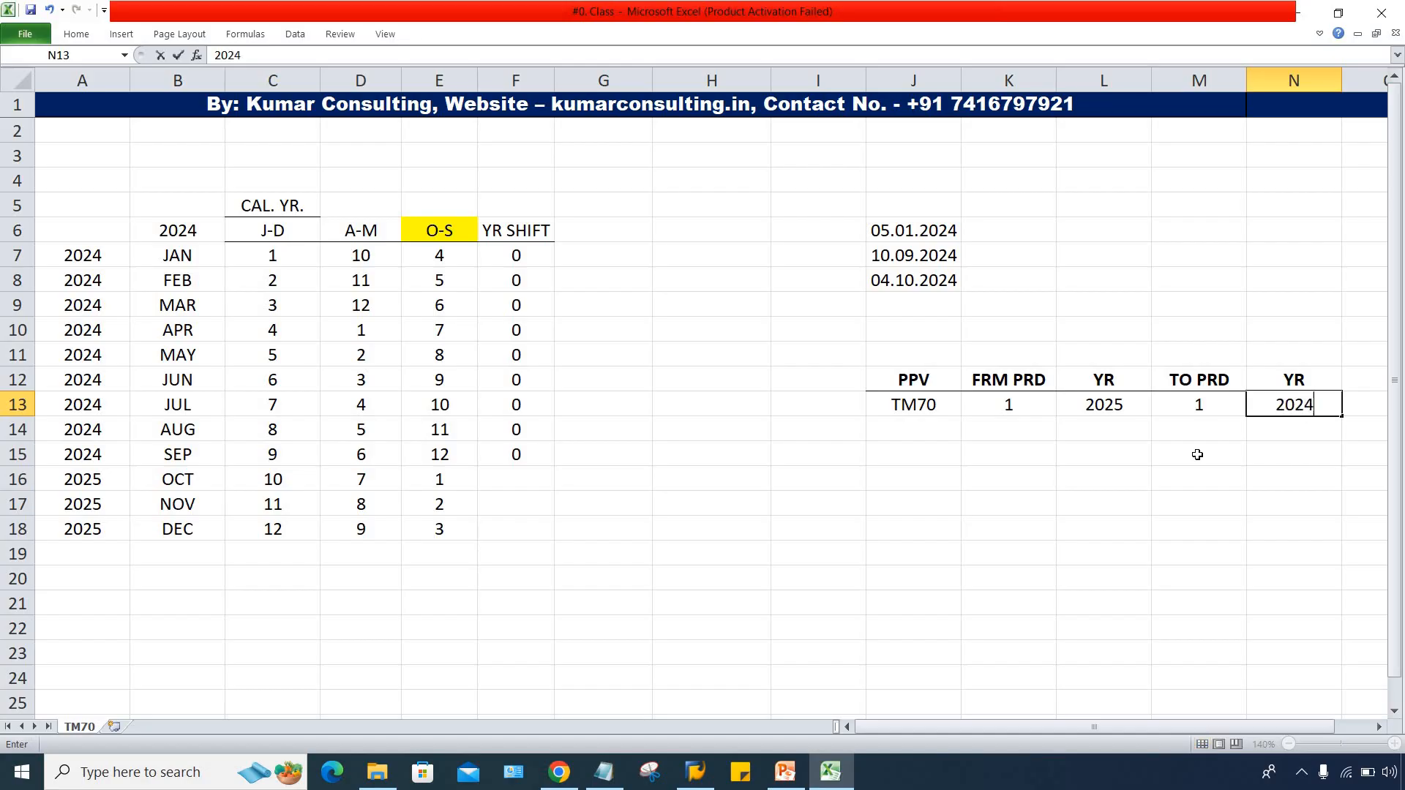
{"action": "key", "text": "BackSpace"}
{"action": "type", "text": "5"}
{"action": "key", "text": "Return"}
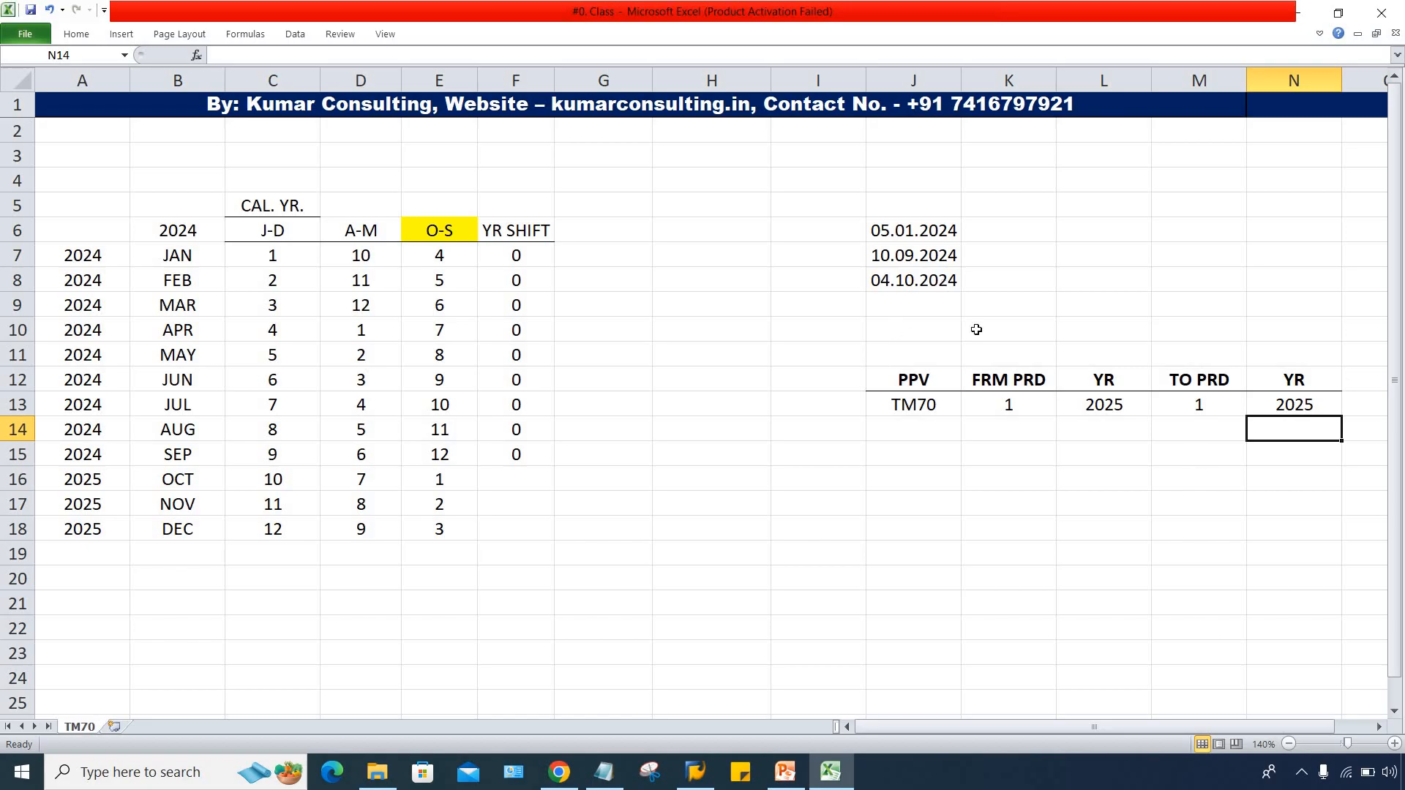
Step: Check the posting date in J8 against October's O-S period and the TM70 row's from and to periods
{"action": "left_click", "coordinate": [913, 282]}
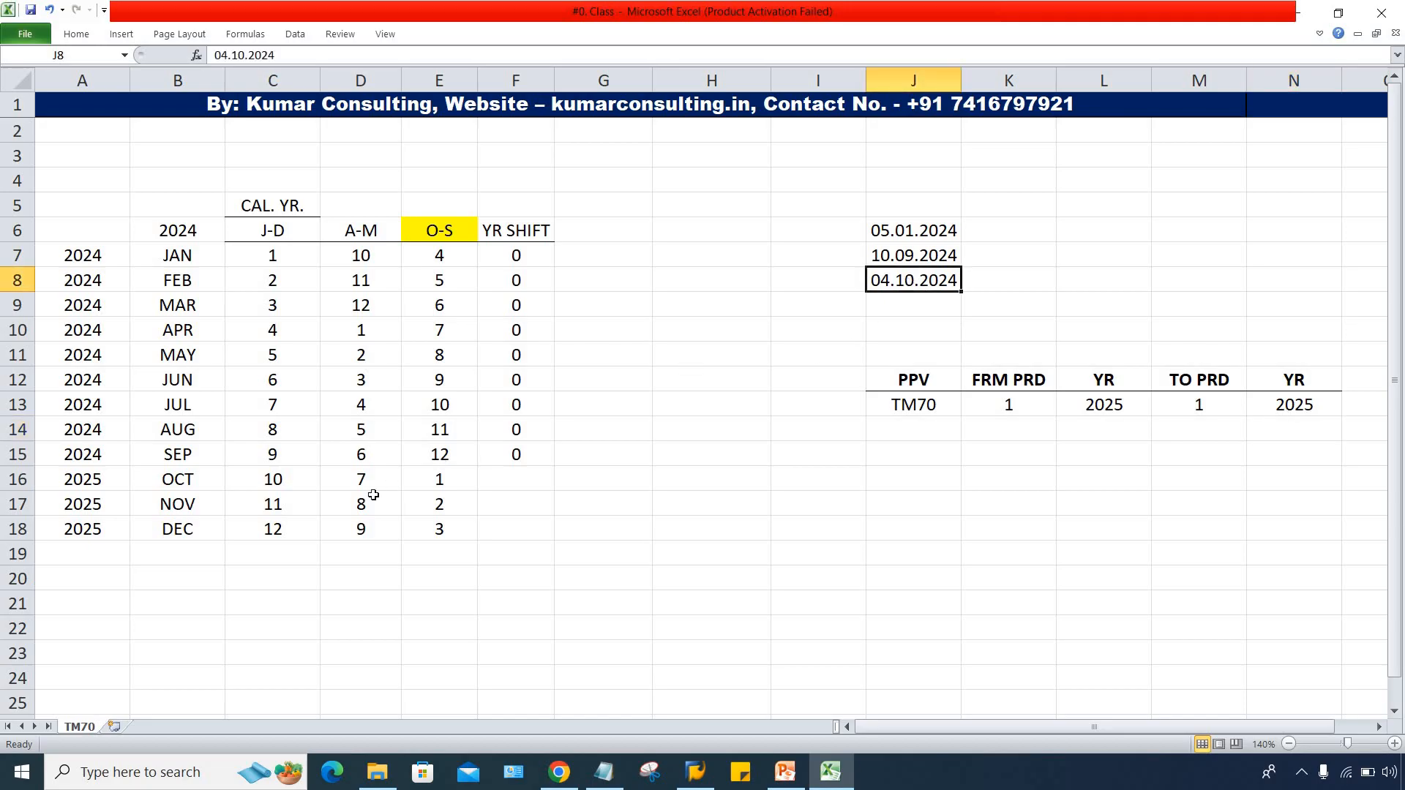
{"action": "left_click", "coordinate": [177, 486]}
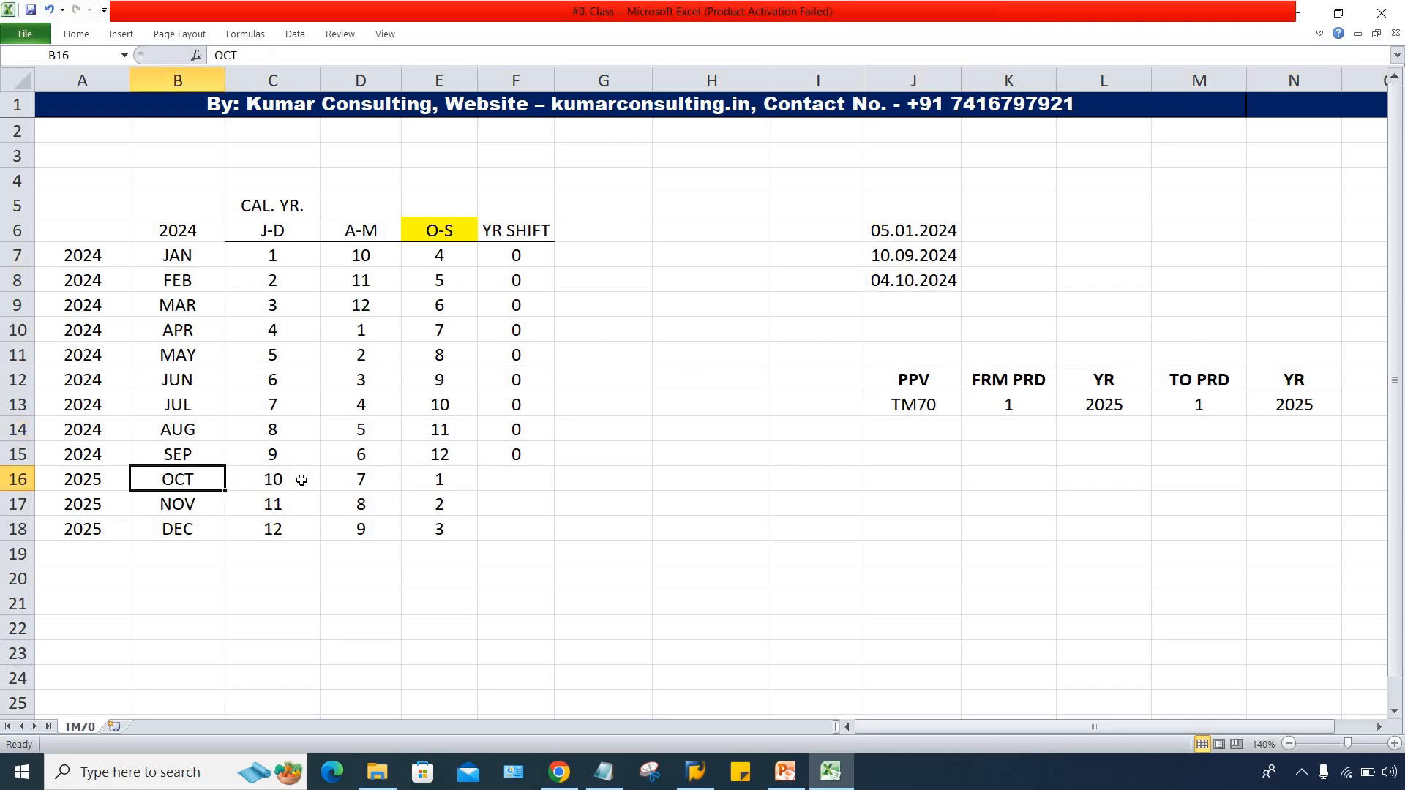
{"action": "left_click", "coordinate": [440, 481]}
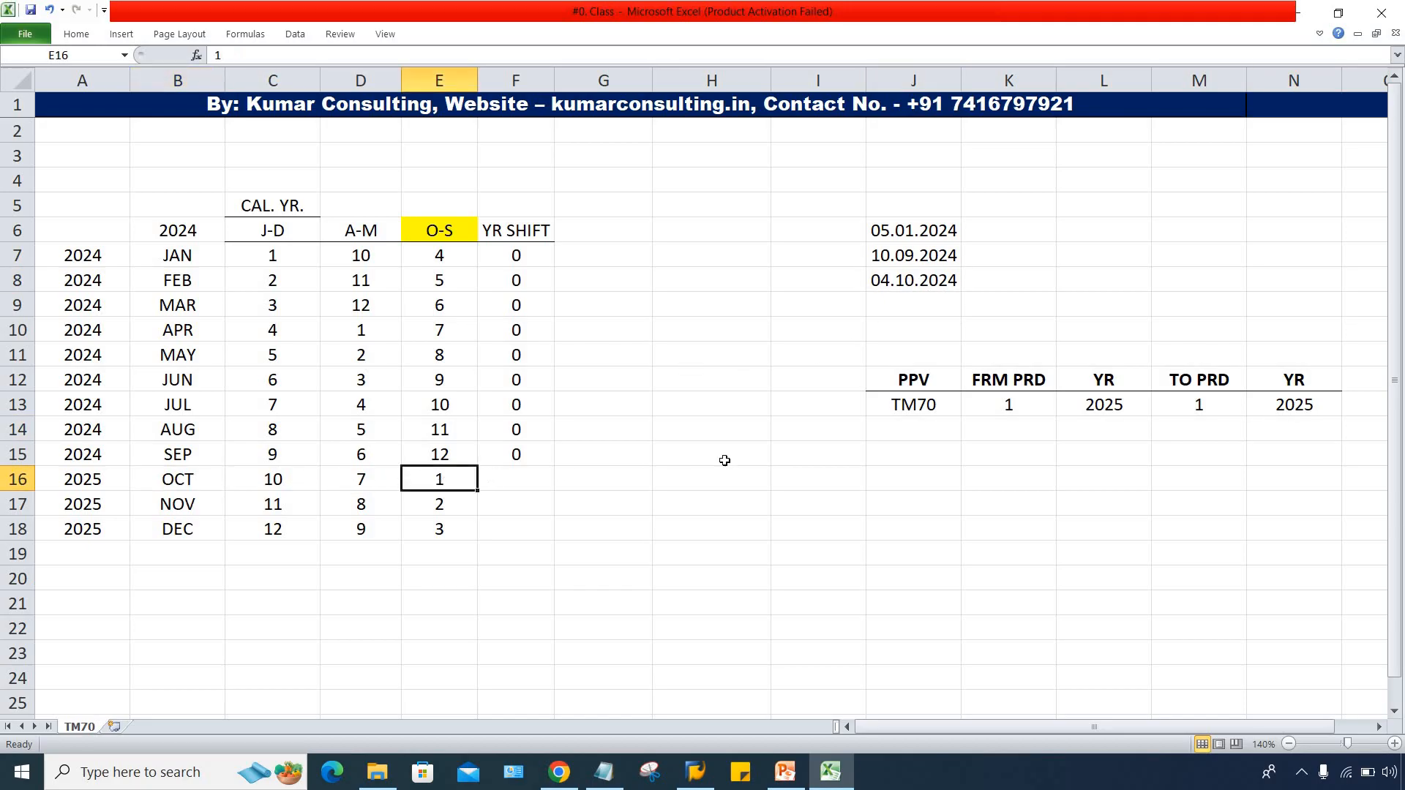
{"action": "left_click", "coordinate": [1043, 404]}
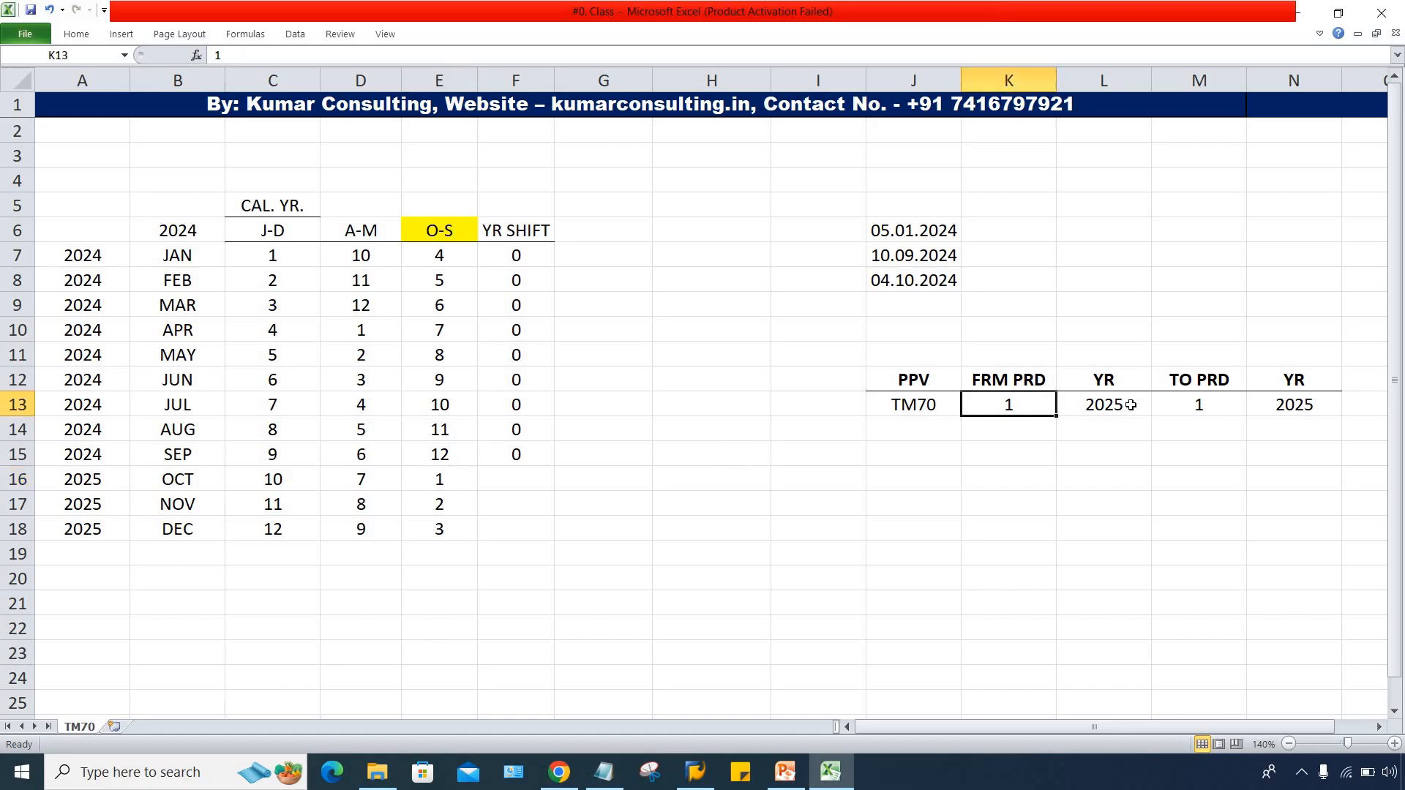
{"action": "left_click", "coordinate": [1202, 405]}
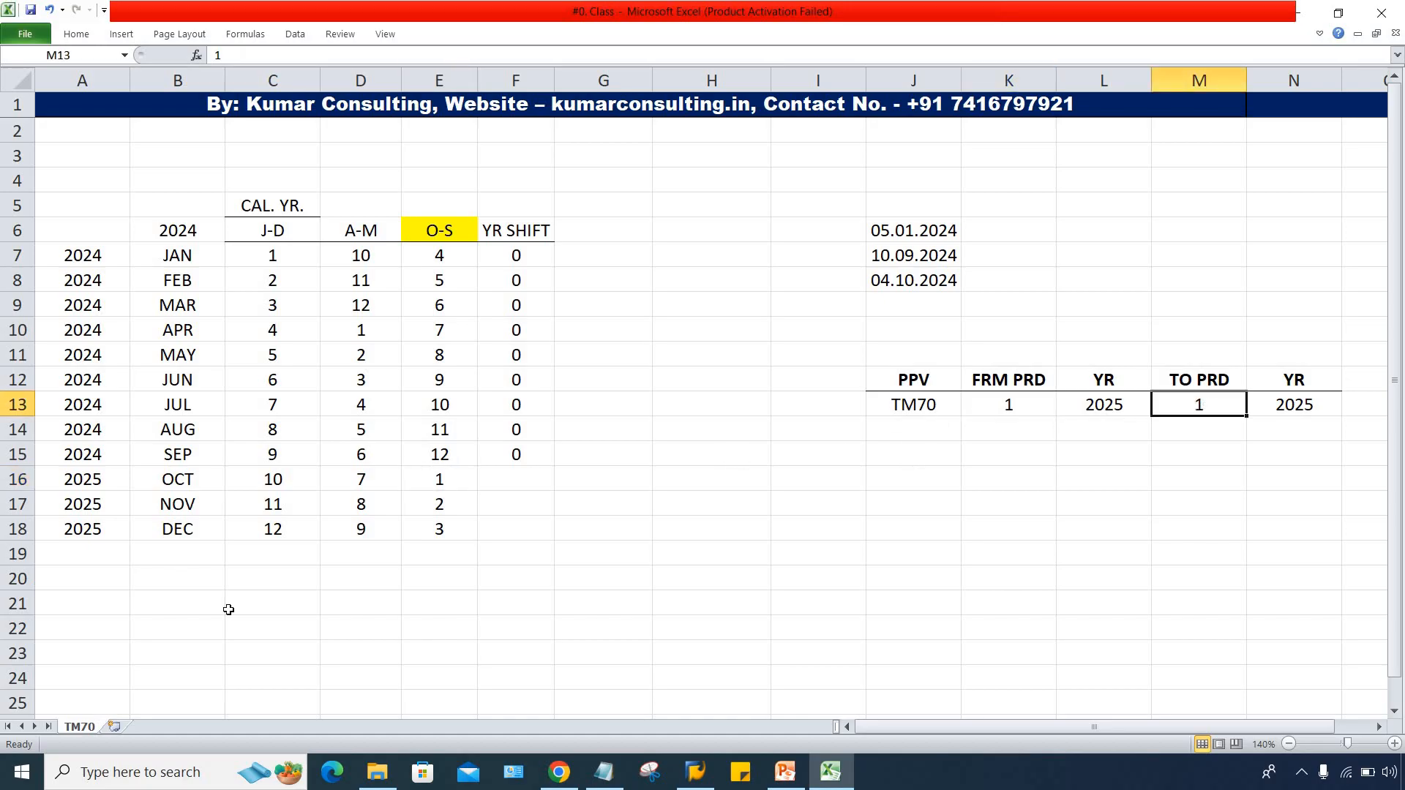
Step: Compare the year of the posting date in J8 with the TM70 row's years and October's year shift cell
{"action": "left_click", "coordinate": [974, 287]}
{"action": "left_click", "coordinate": [944, 284]}
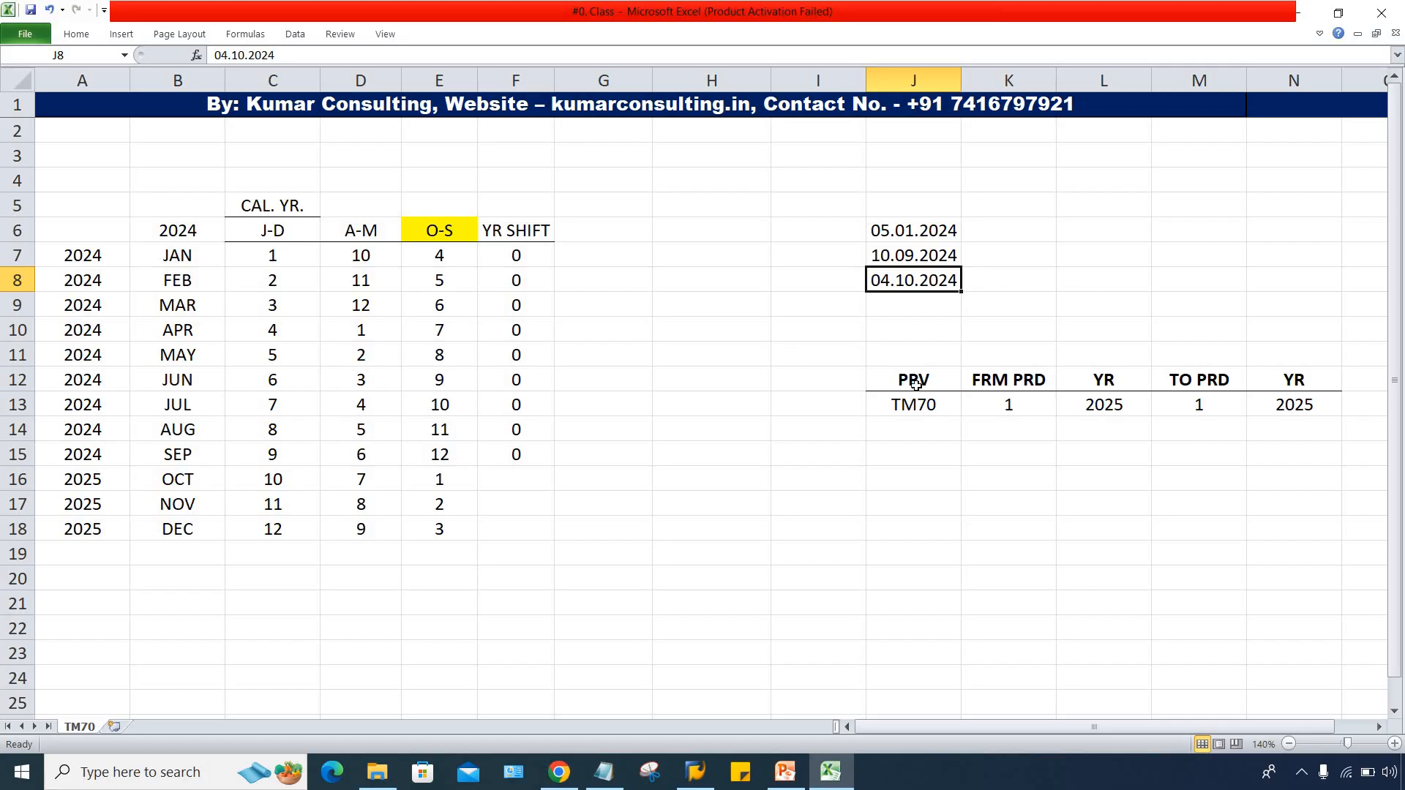
{"action": "left_click", "coordinate": [1094, 407]}
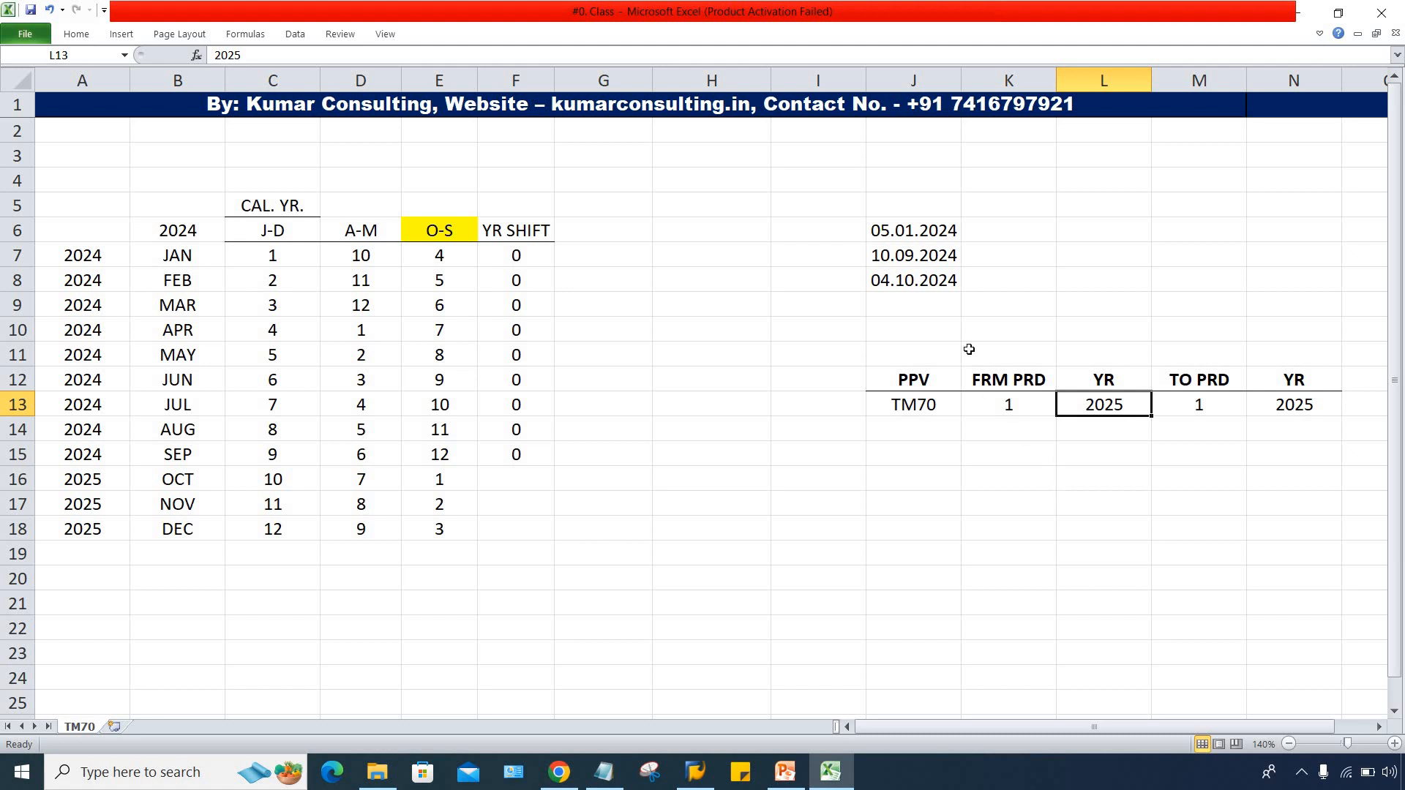
{"action": "left_click", "coordinate": [936, 293]}
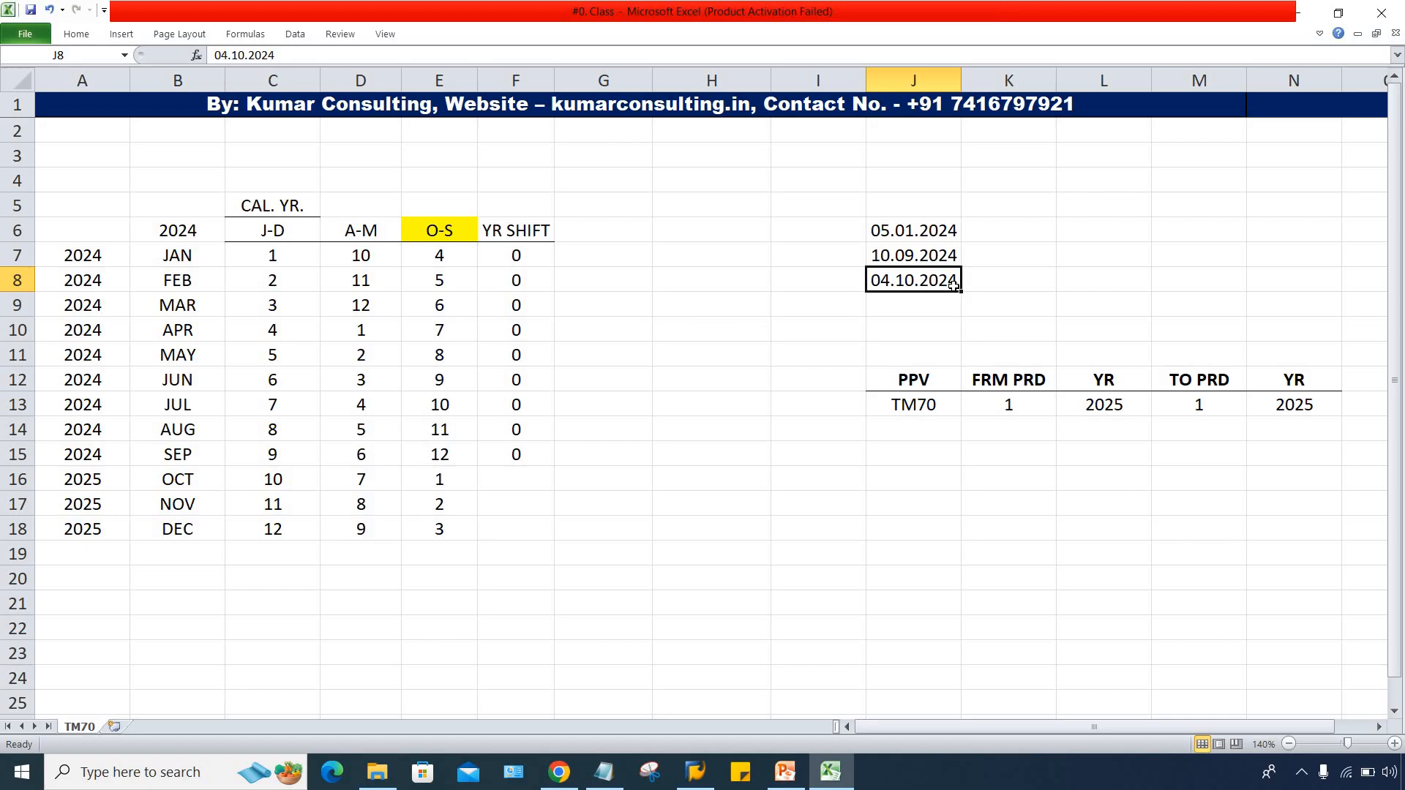
{"action": "left_click", "coordinate": [1106, 400]}
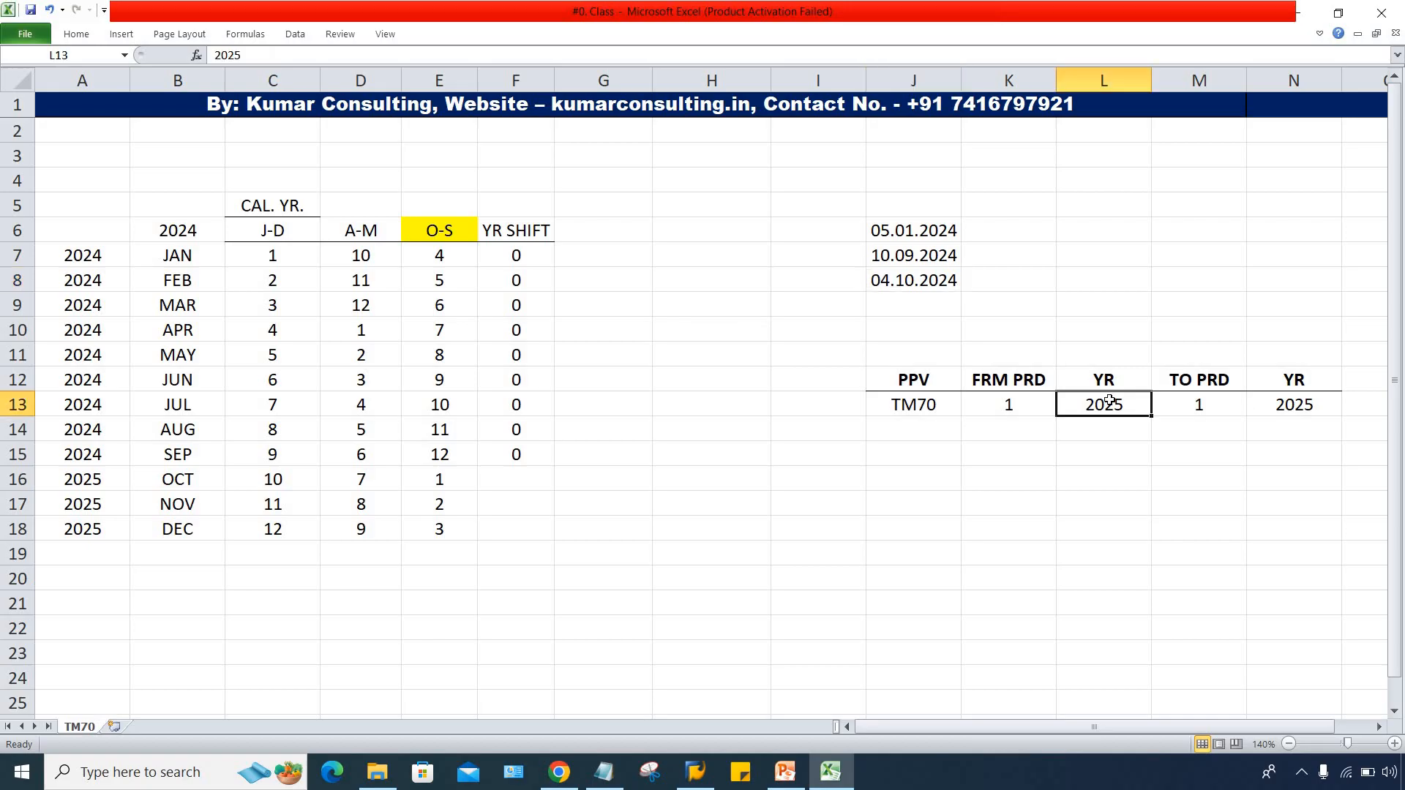
{"action": "left_click", "coordinate": [942, 286]}
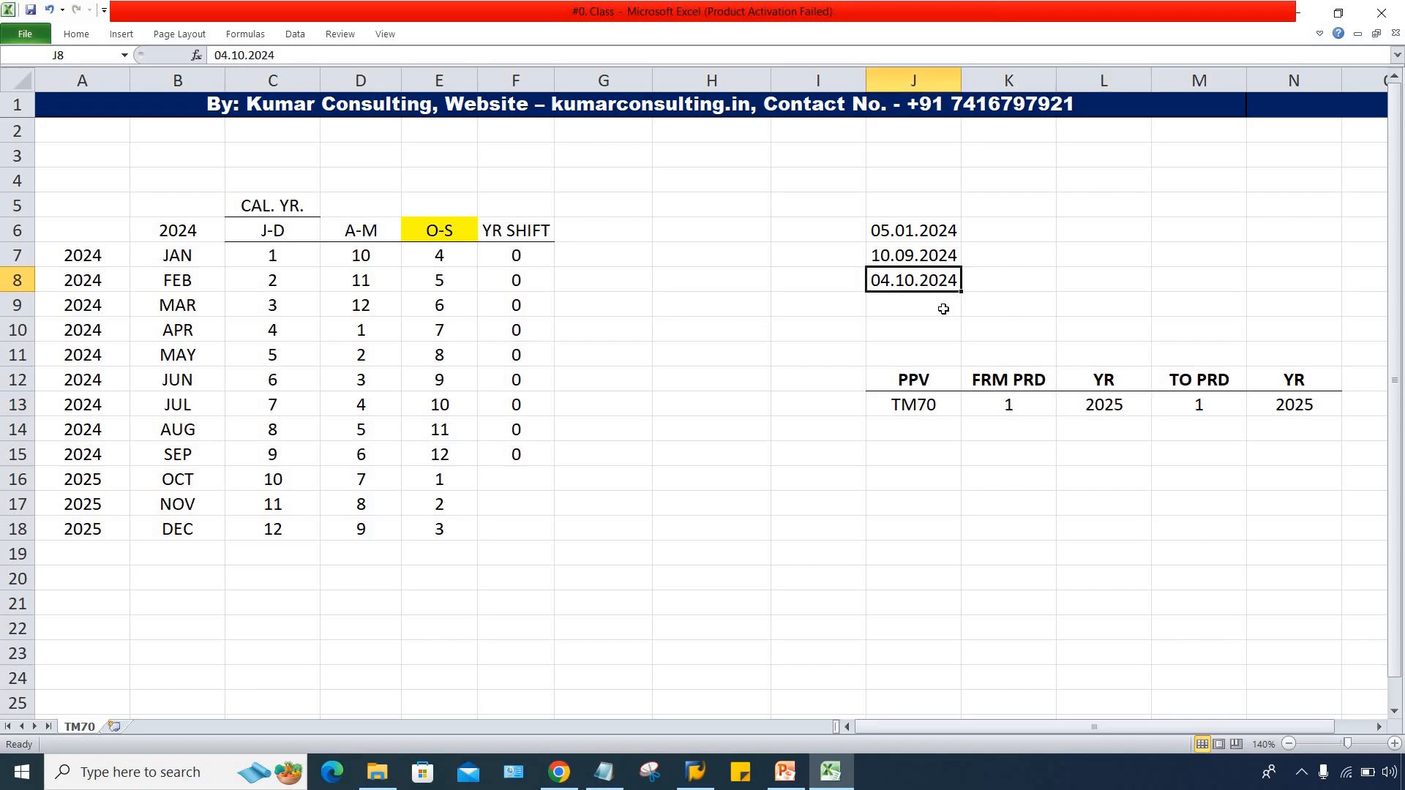
{"action": "left_click", "coordinate": [1107, 405]}
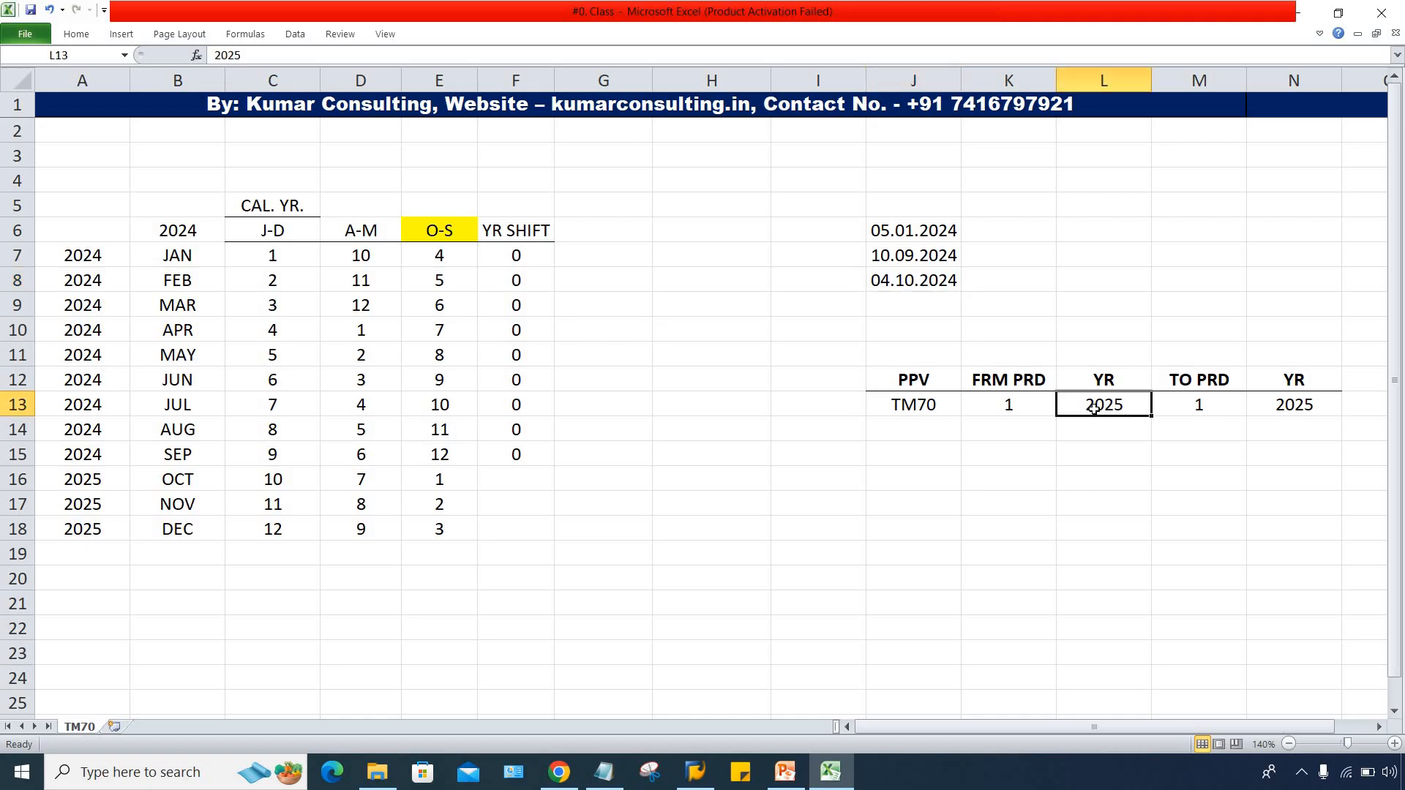
{"action": "left_click", "coordinate": [926, 285]}
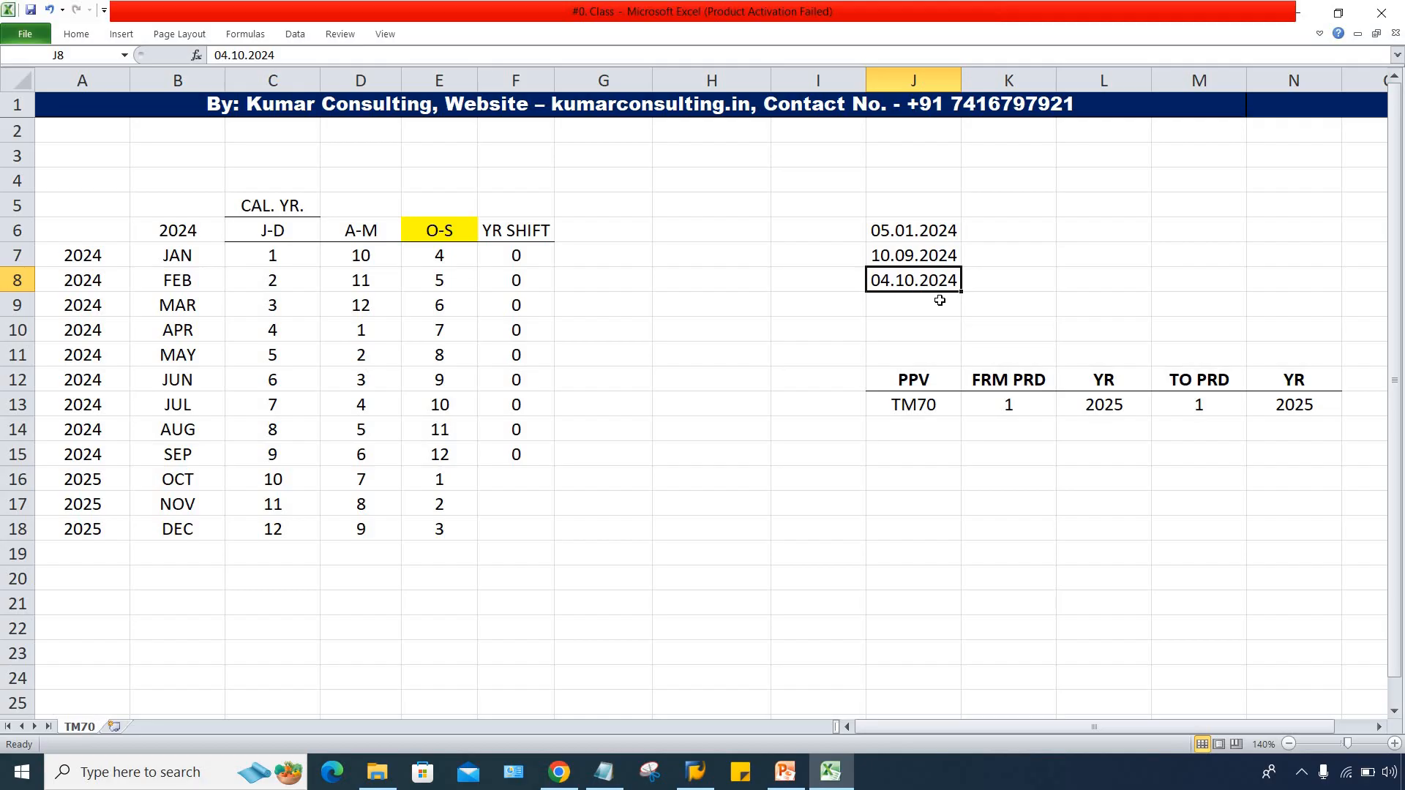
{"action": "left_click", "coordinate": [496, 477]}
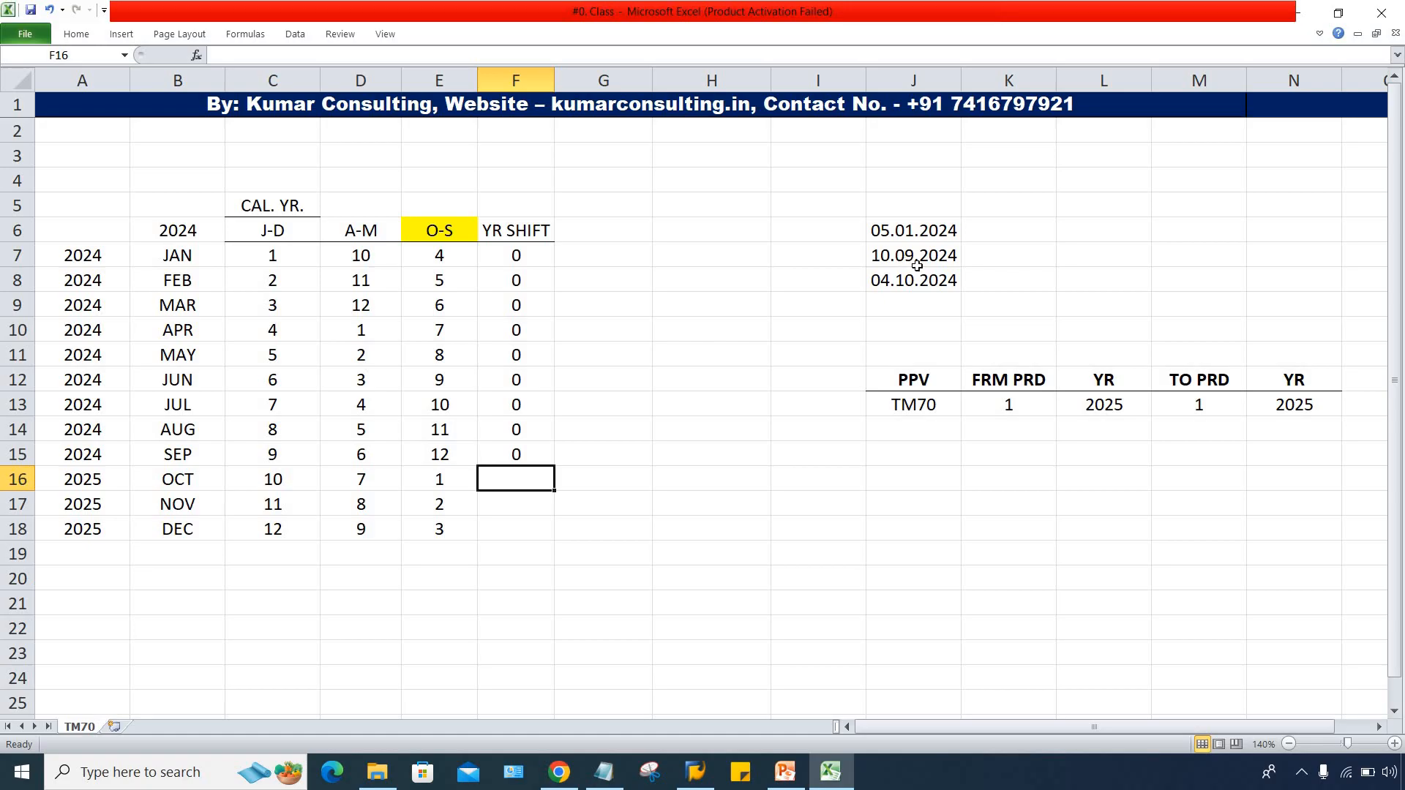
{"action": "left_click", "coordinate": [1119, 410]}
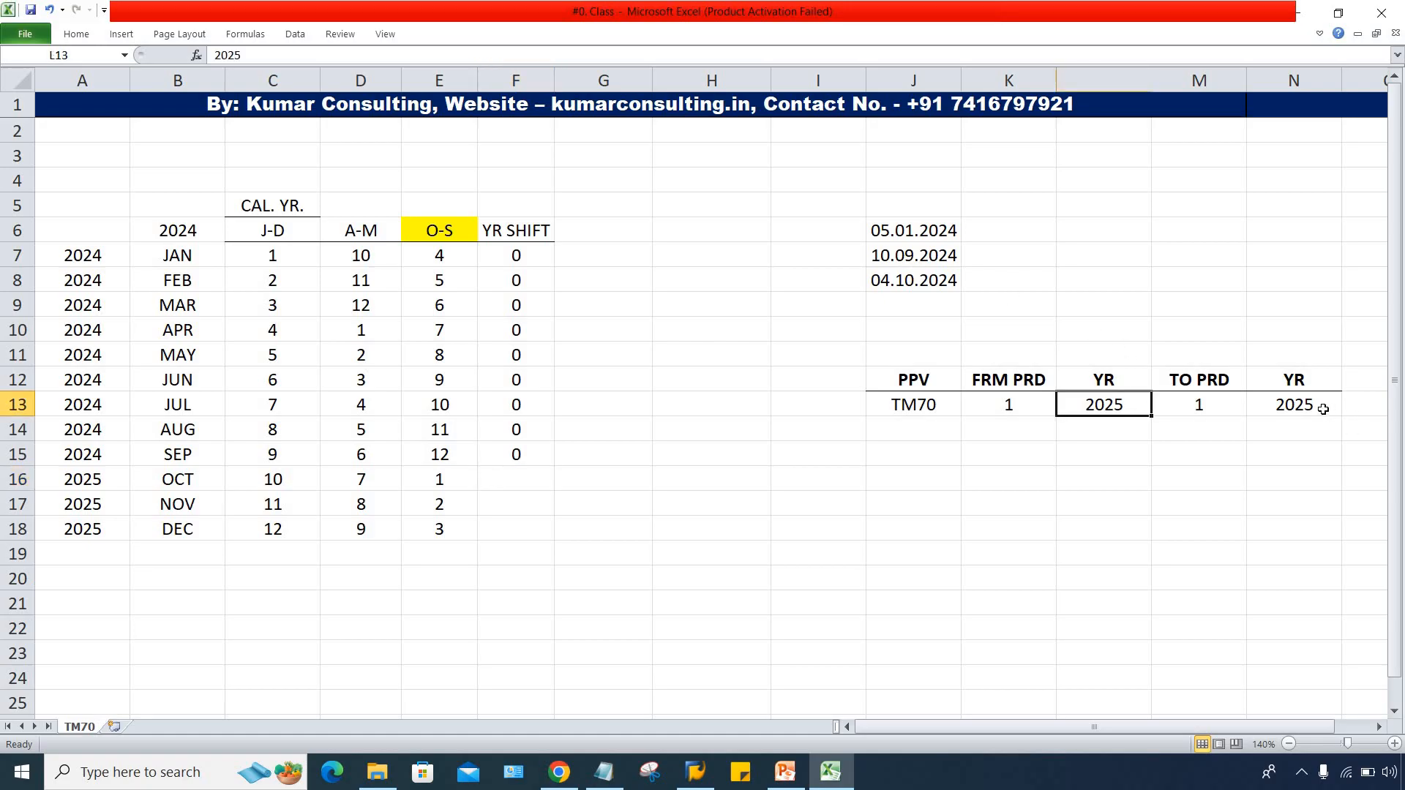
{"action": "left_click", "coordinate": [1322, 406]}
{"action": "left_click", "coordinate": [953, 297]}
{"action": "left_click", "coordinate": [936, 286]}
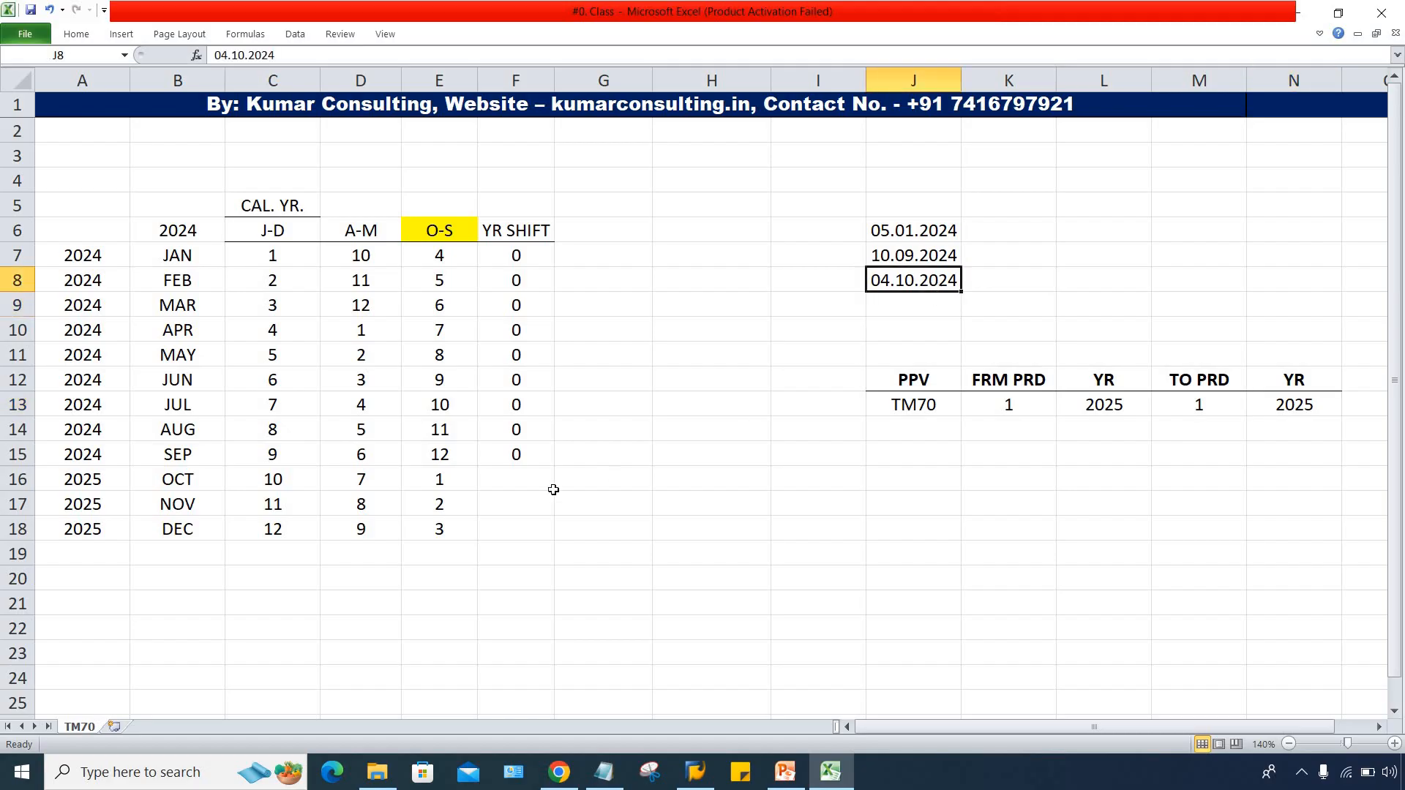
Step: Enter a year shift of 1 for October in cell F16
{"action": "left_click", "coordinate": [516, 486]}
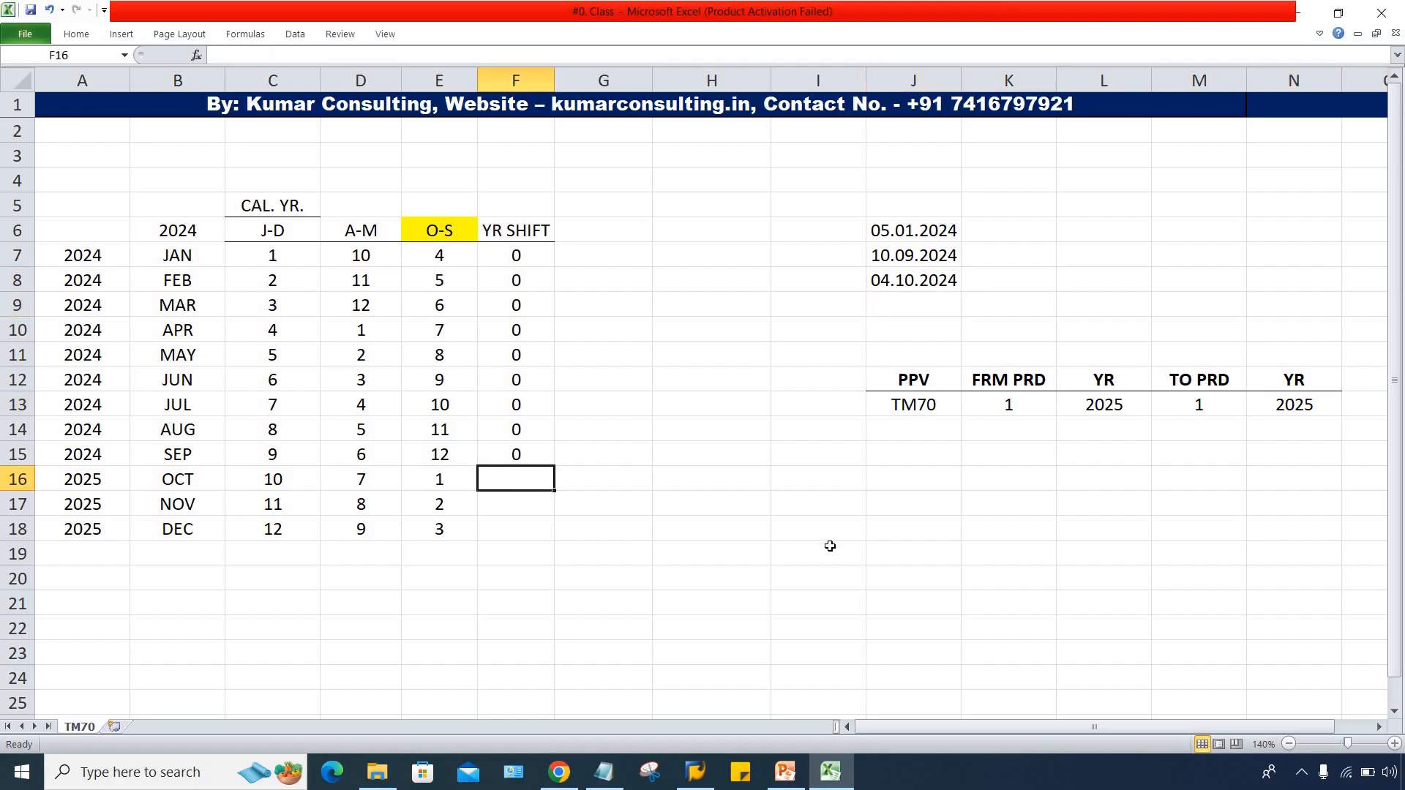
{"action": "type", "text": "=1"}
{"action": "key", "text": "Return"}
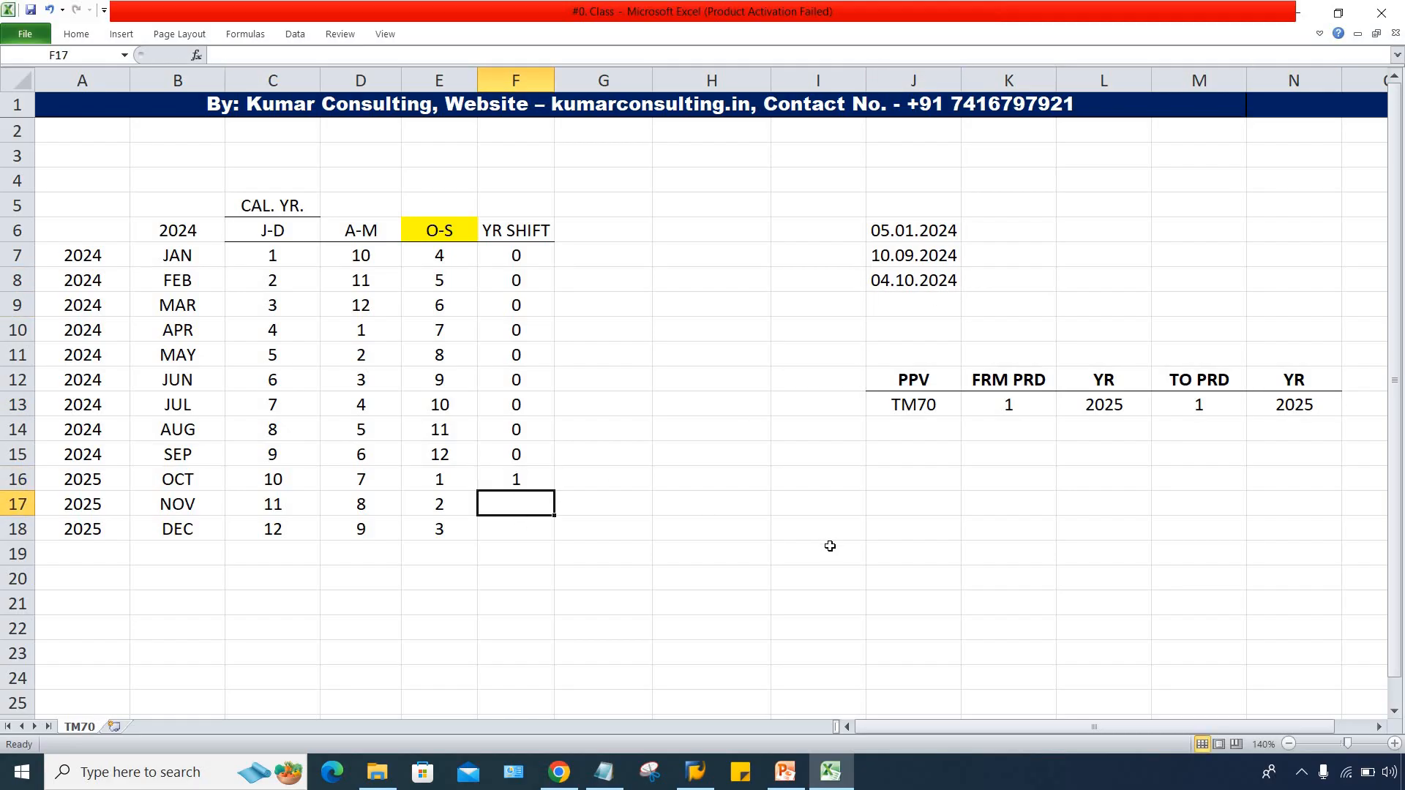
Step: Enter October's year shift in cell F16 as the text value +1, keeping the plus sign
{"action": "left_click", "coordinate": [503, 482]}
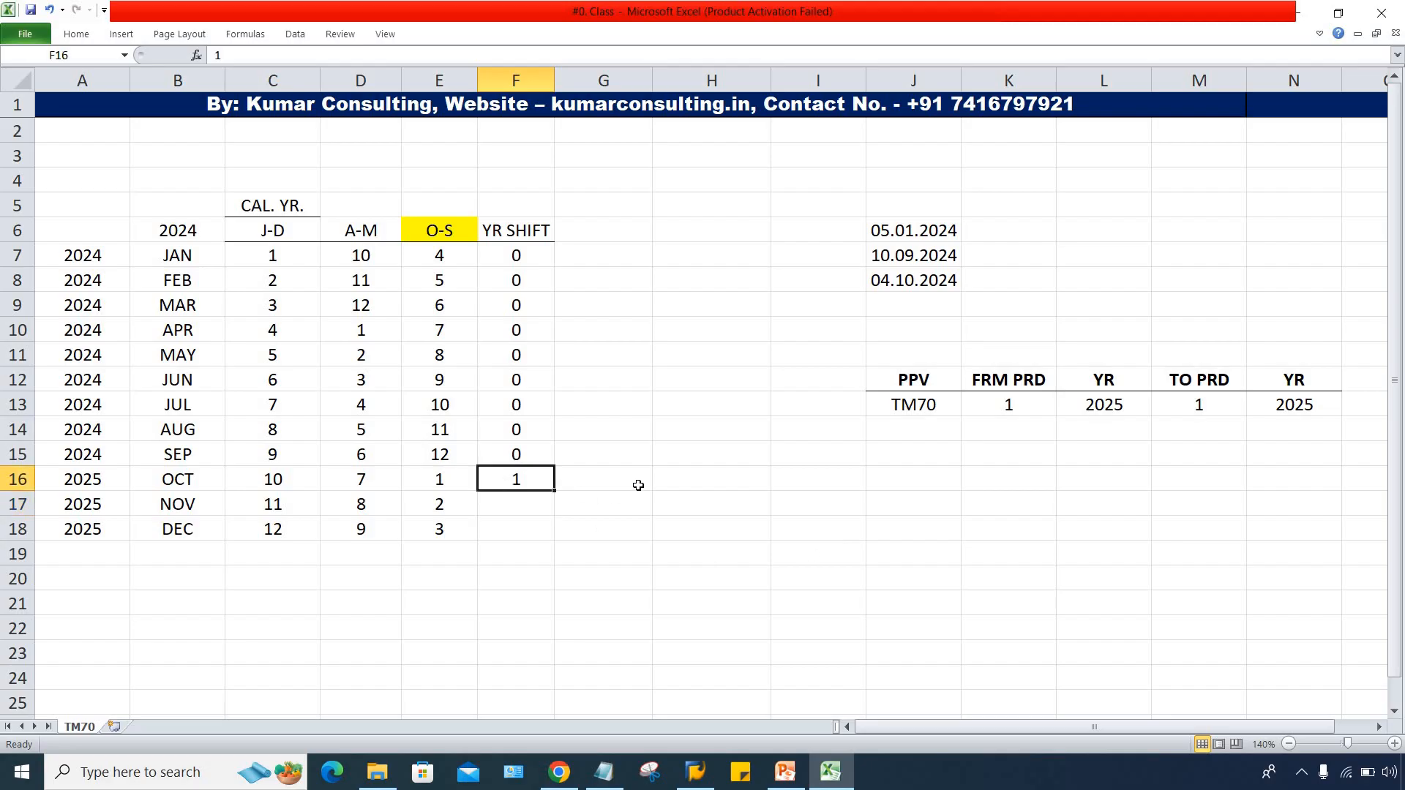
{"action": "type", "text": "'"}
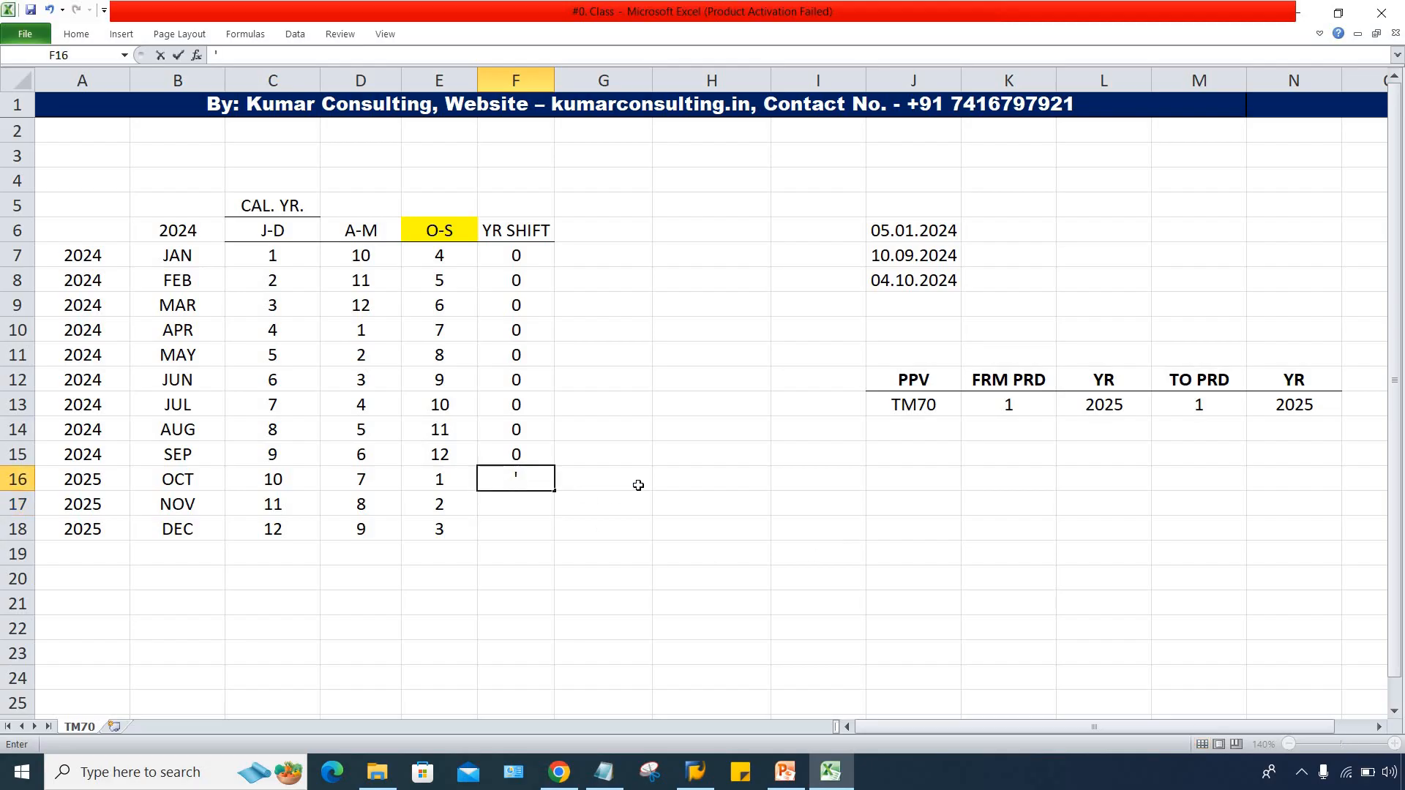
{"action": "type", "text": "+1"}
{"action": "key", "text": "Return"}
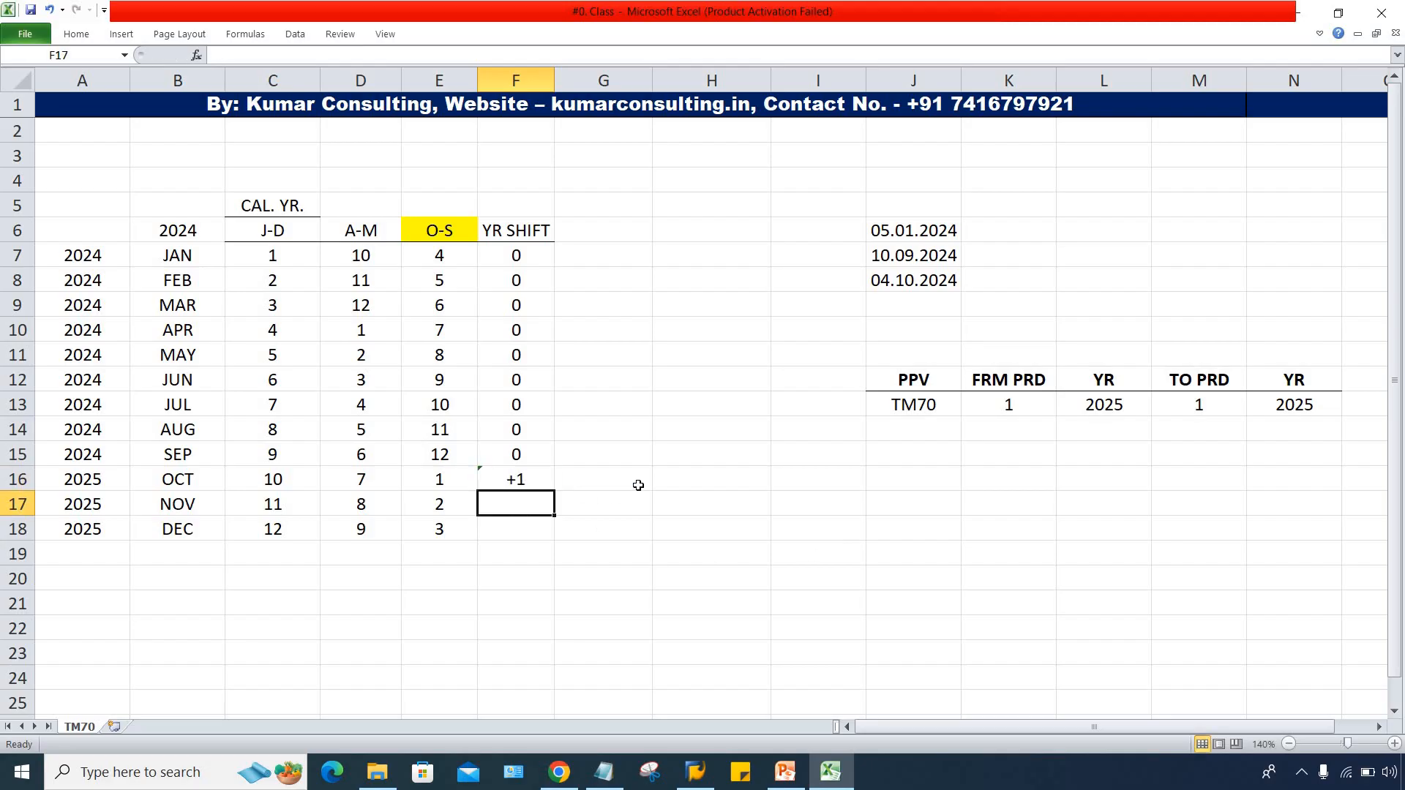
Step: Check October's year shift in F16 against the posting date in J8 and the TM70 row's from-period and years
{"action": "left_click", "coordinate": [531, 485]}
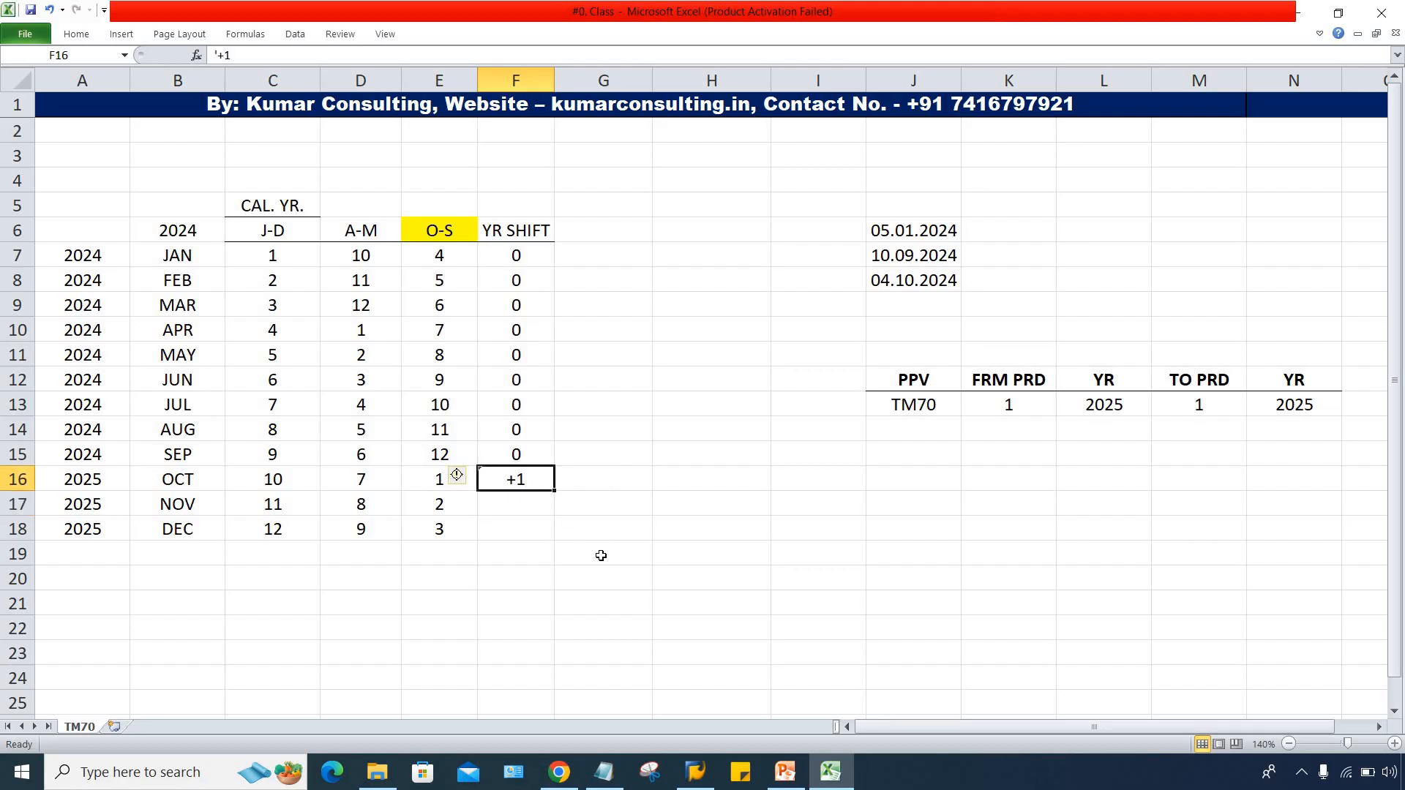
{"action": "left_click", "coordinate": [919, 289]}
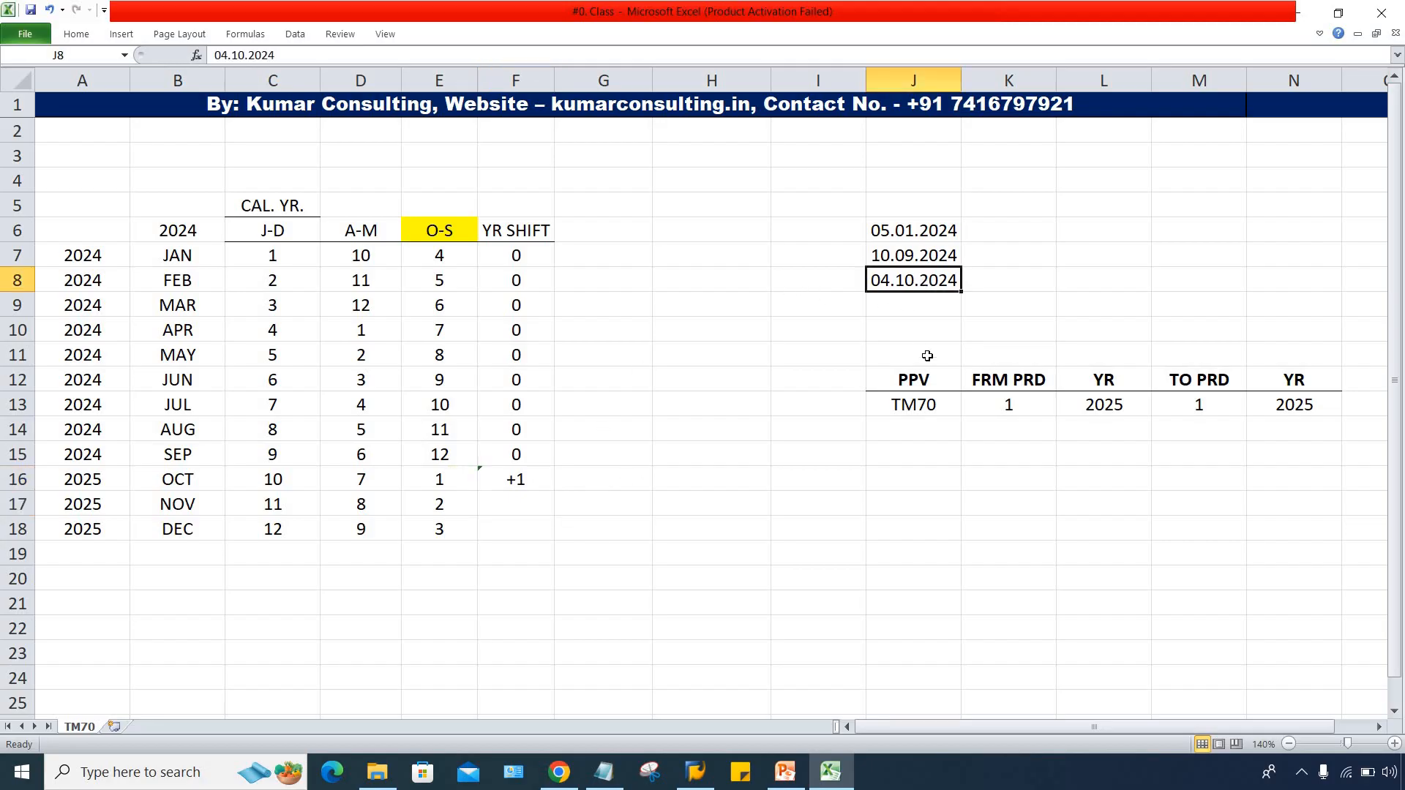
{"action": "left_click", "coordinate": [1021, 404]}
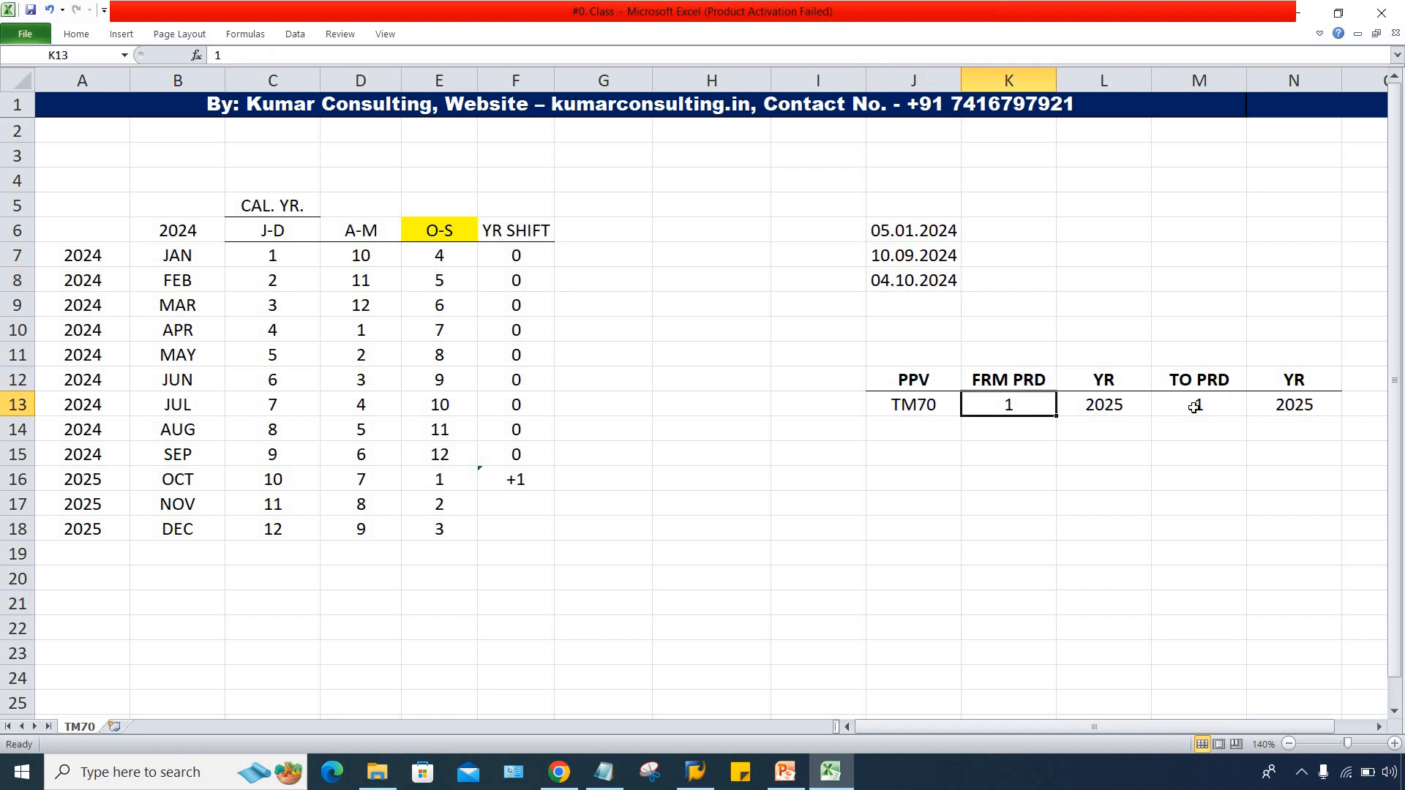
{"action": "left_click", "coordinate": [1115, 406]}
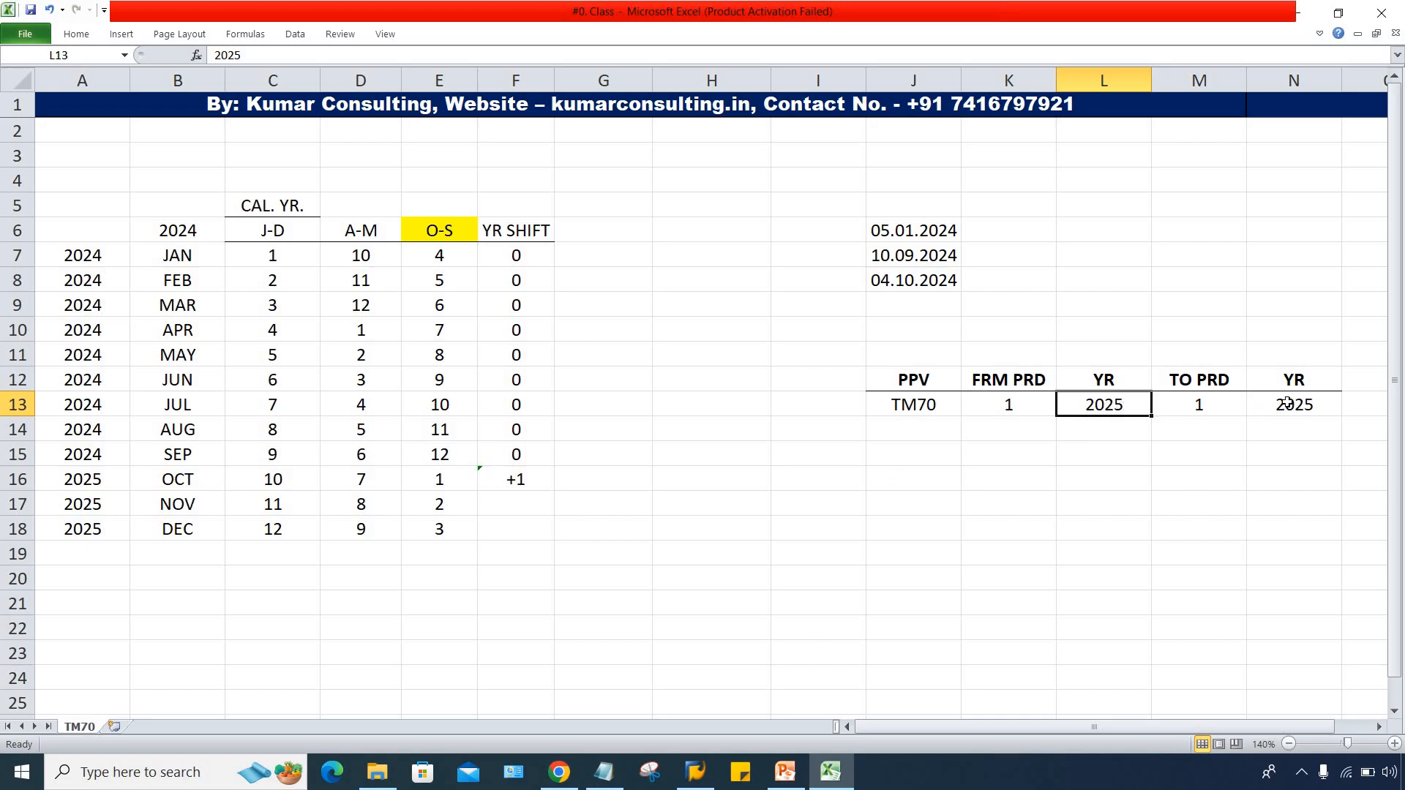
{"action": "left_click", "coordinate": [1288, 403]}
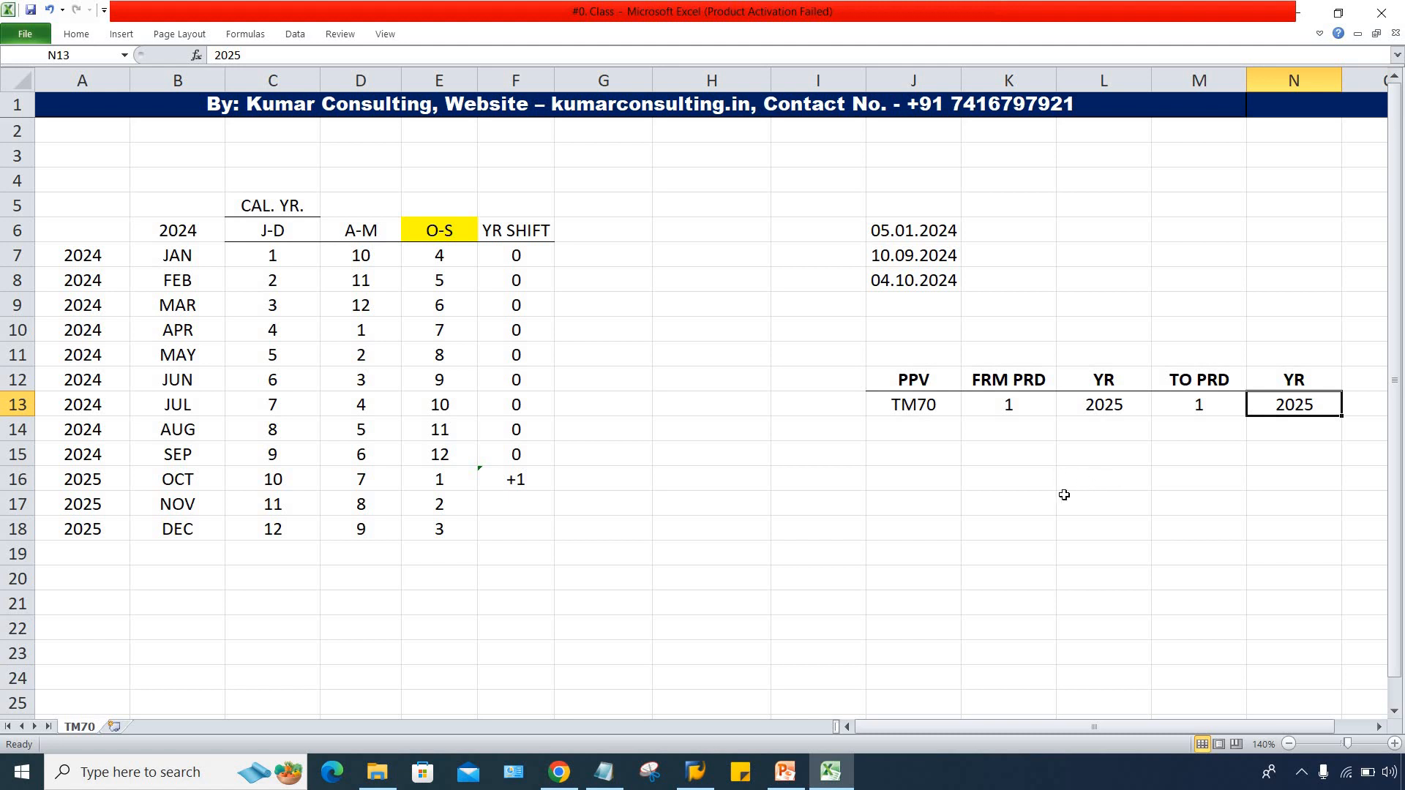
{"action": "left_click", "coordinate": [777, 511]}
{"action": "left_click", "coordinate": [528, 496]}
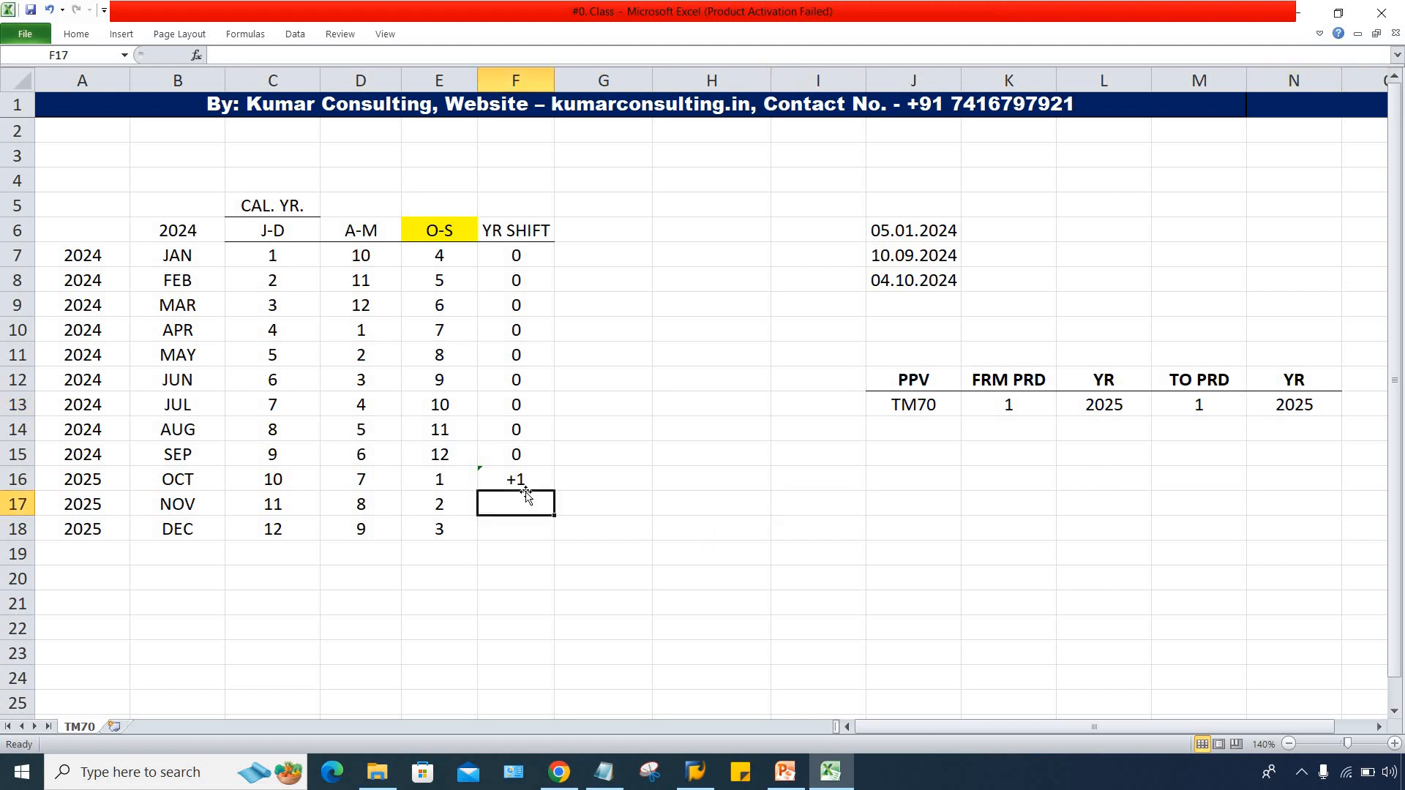
{"action": "left_click", "coordinate": [548, 478]}
{"action": "left_click", "coordinate": [517, 507]}
Step: Enter a fourth sample posting date, 08.11.2024, in cell J9 below the October date
{"action": "left_click", "coordinate": [918, 306]}
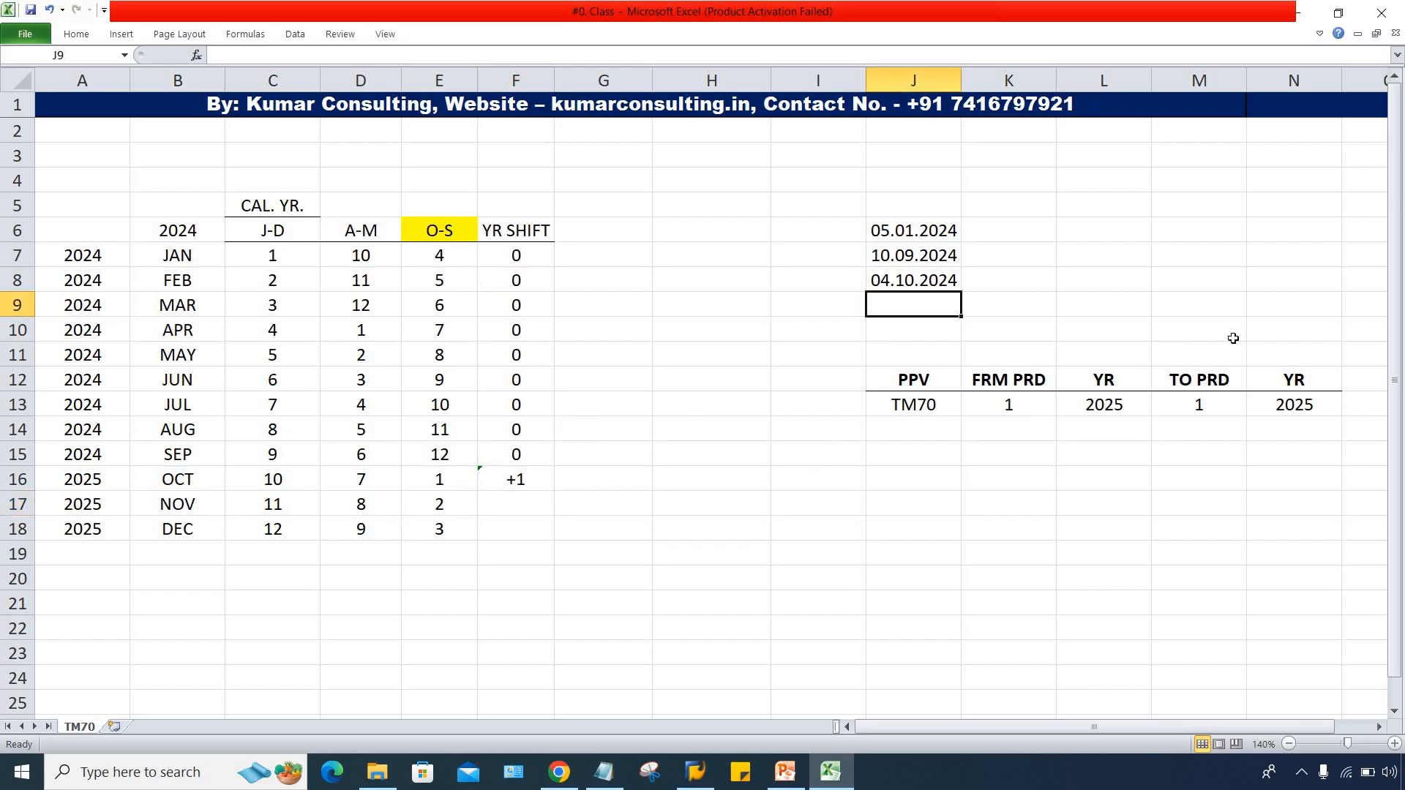
{"action": "type", "text": "0"}
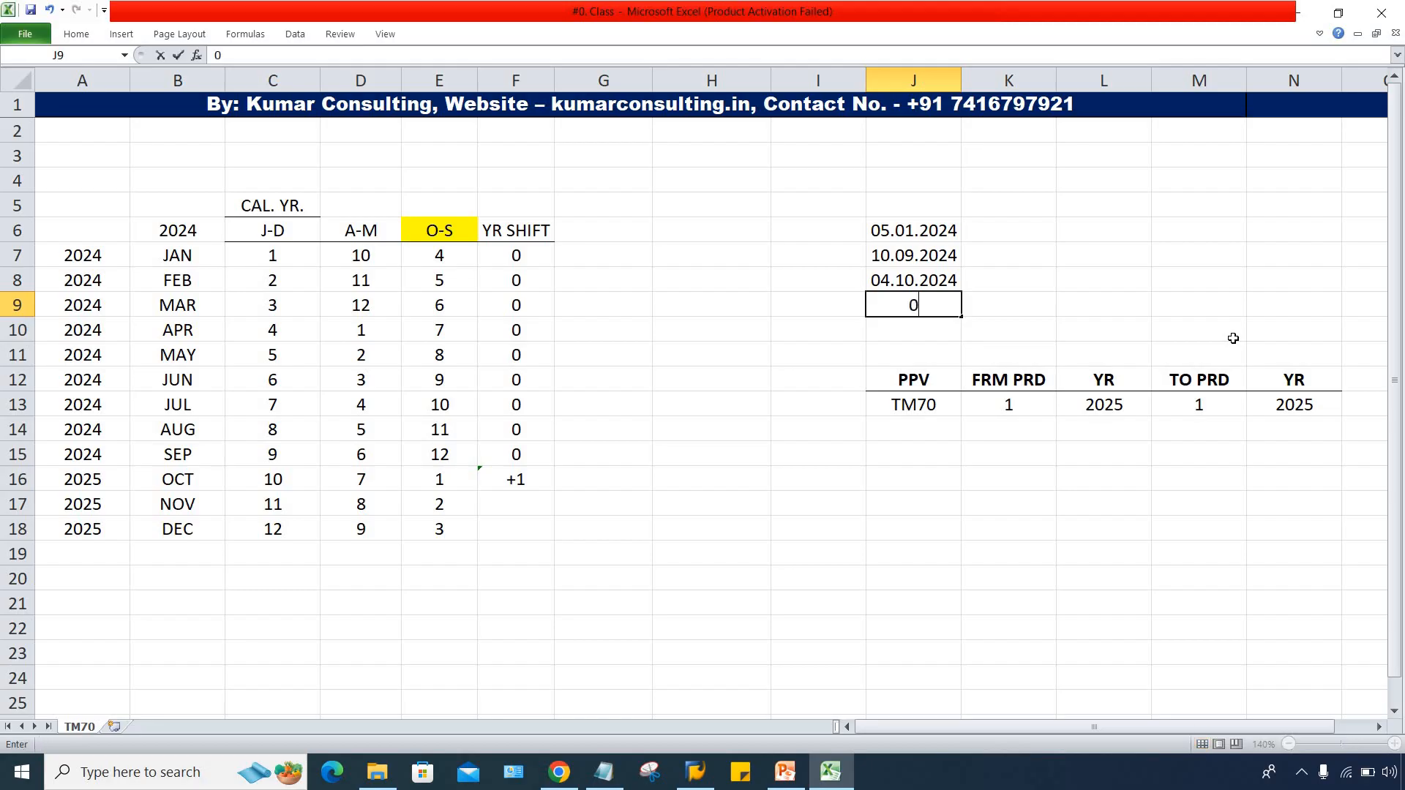
{"action": "type", "text": "8.11.2024"}
{"action": "key", "text": "Return"}
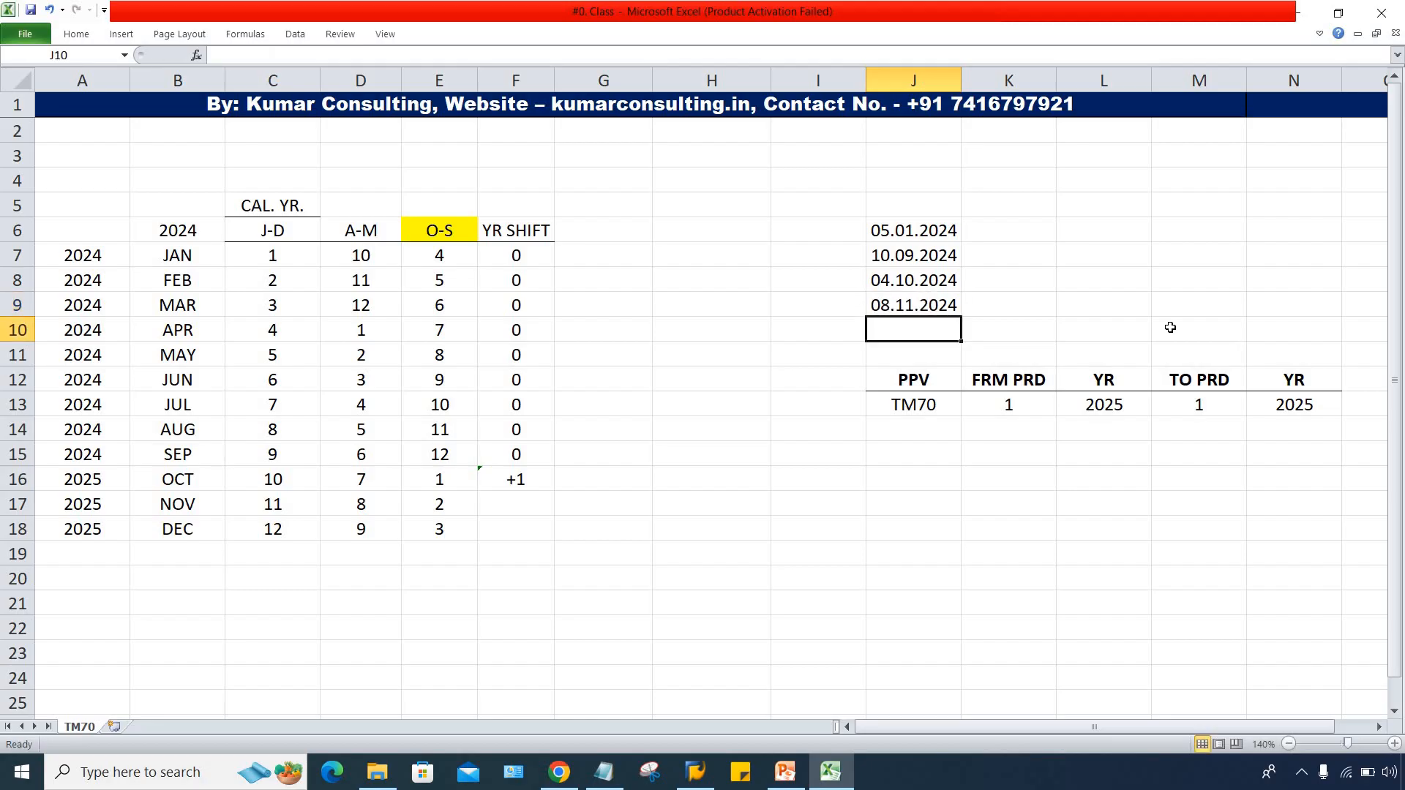
Step: Set the TM70 row's from-period in K13 and to-period in M13 to 2, November's O-S period
{"action": "left_click", "coordinate": [900, 306]}
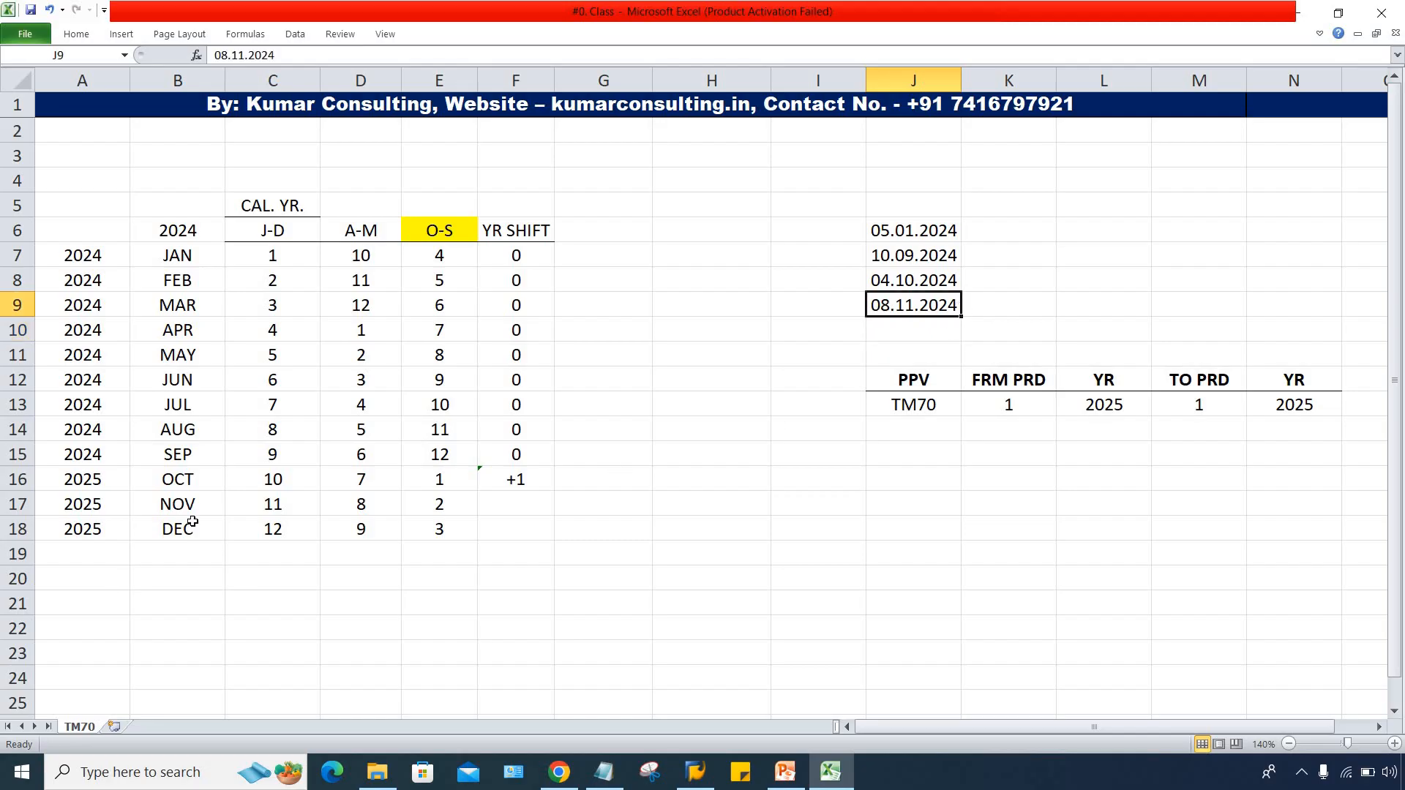
{"action": "left_click", "coordinate": [462, 509]}
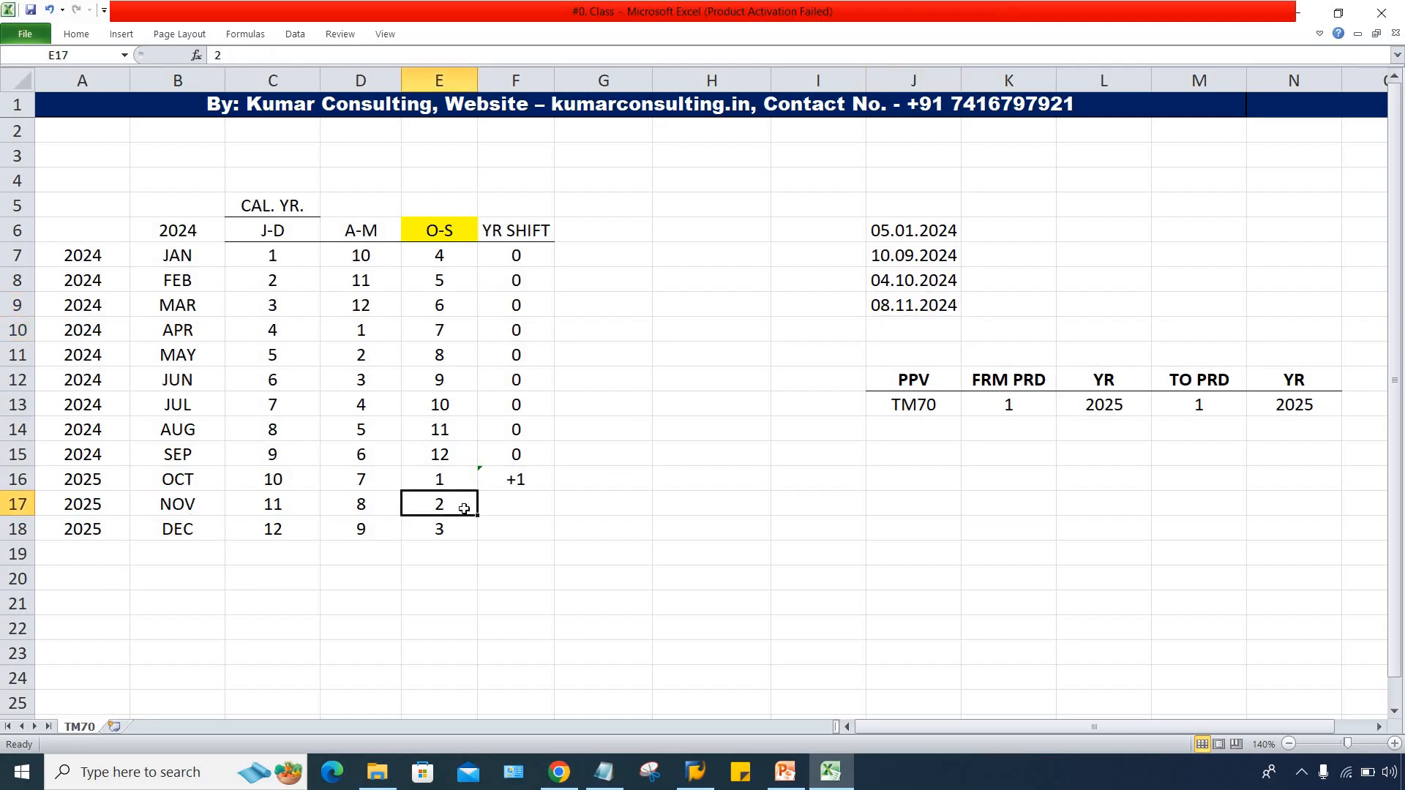
{"action": "left_click", "coordinate": [1011, 405]}
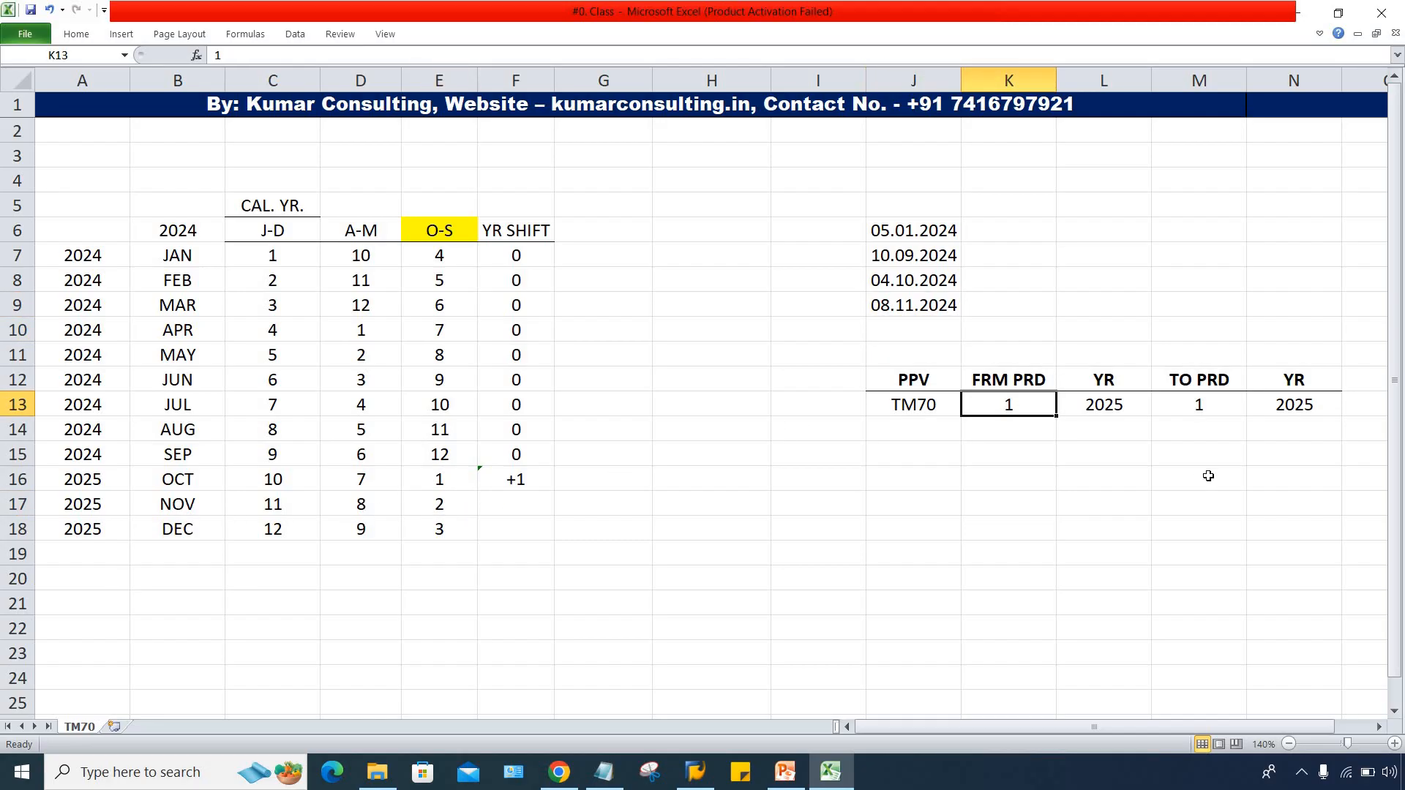
{"action": "type", "text": "2"}
{"action": "key", "text": "Tab"}
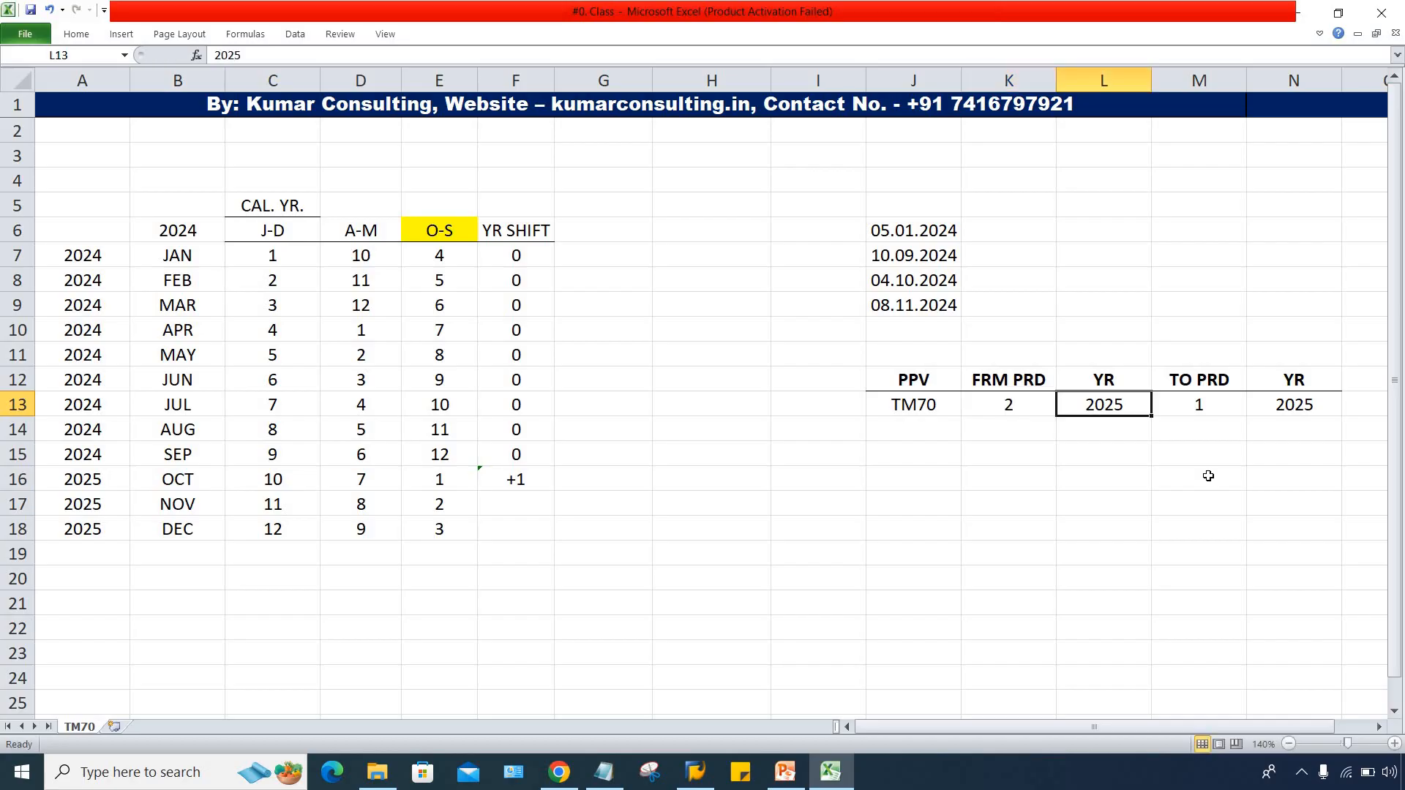
{"action": "key", "text": "Tab"}
{"action": "type", "text": "2"}
{"action": "key", "text": "Return"}
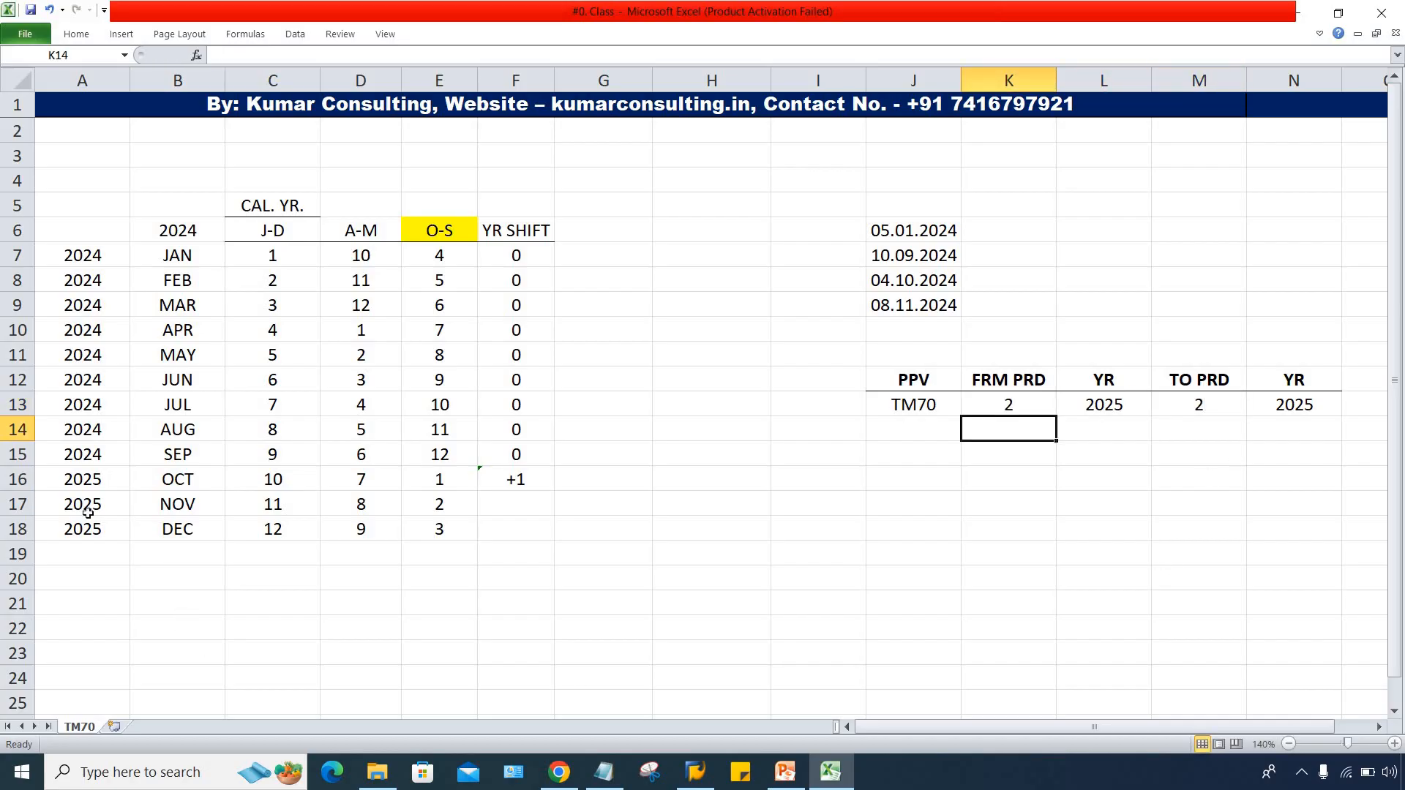
Step: Compare the TM70 row's years in L13 and N13 with the November posting date in J9
{"action": "left_click_drag", "start_coordinate": [85, 480], "coordinate": [97, 527]}
{"action": "left_click", "coordinate": [1127, 408]}
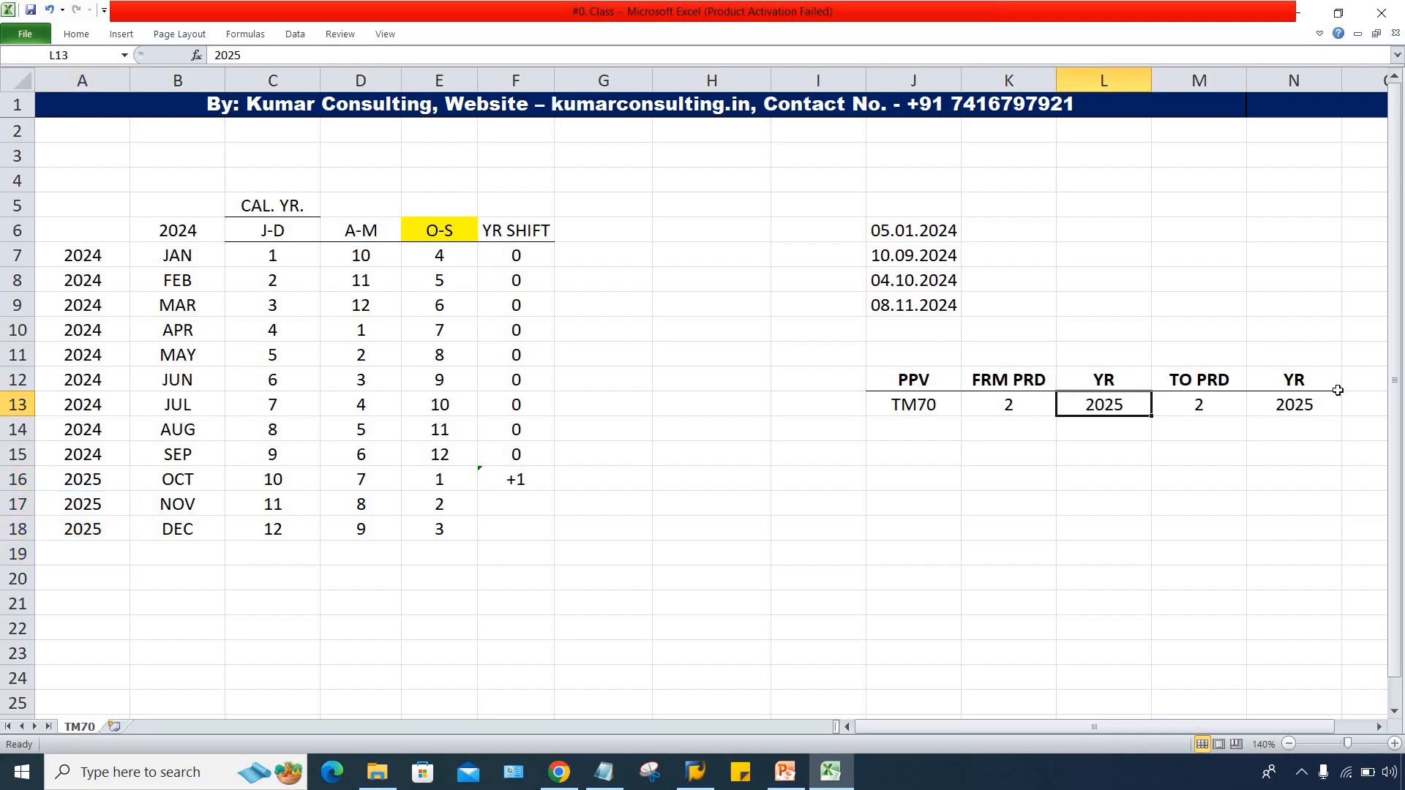
{"action": "left_click", "coordinate": [1273, 399]}
{"action": "left_click", "coordinate": [940, 308]}
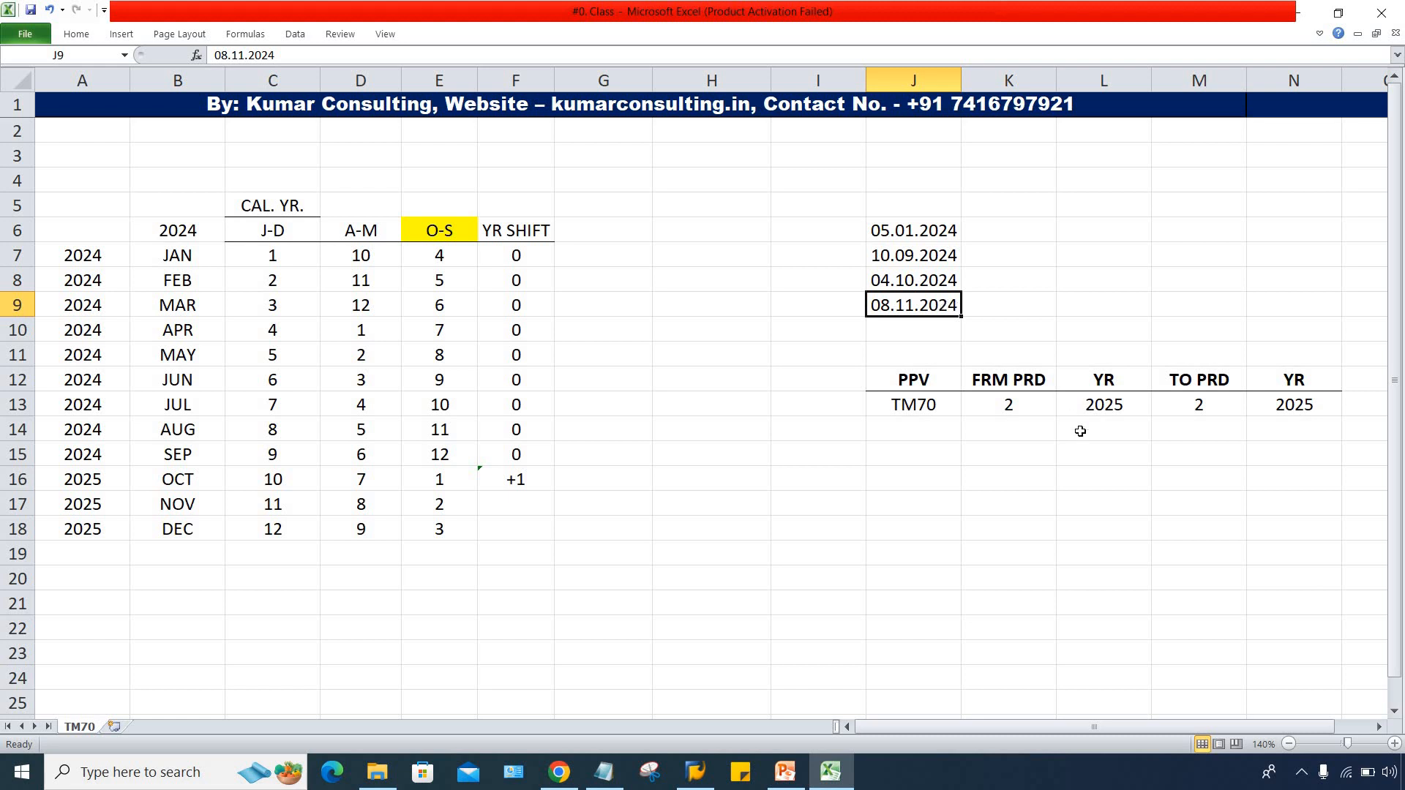
{"action": "left_click", "coordinate": [1106, 407]}
{"action": "left_click", "coordinate": [941, 309]}
Step: Fill October's +1 year shift down to November in F17 and check it against the J9 posting date and L13 year
{"action": "left_click", "coordinate": [503, 505]}
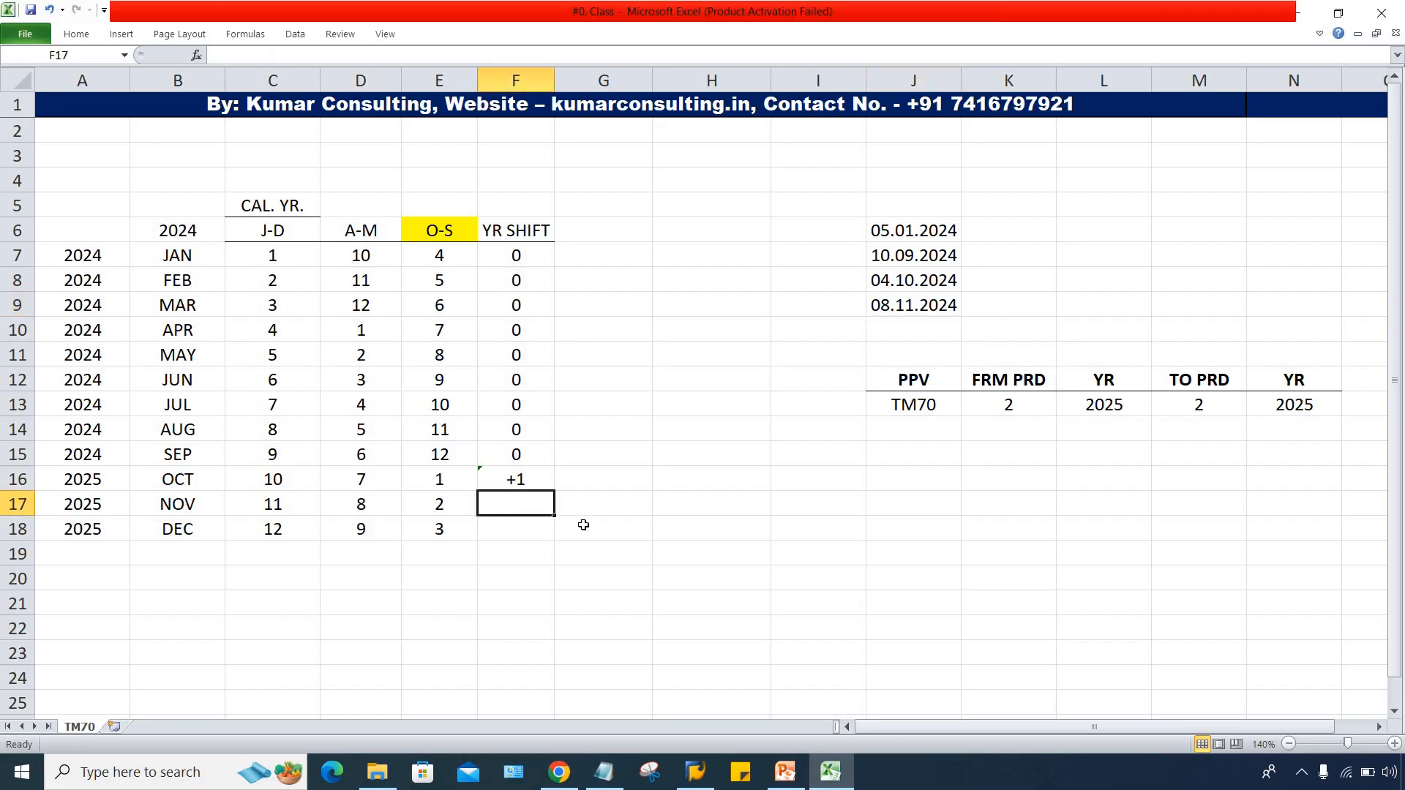
{"action": "key", "text": "ctrl+d"}
{"action": "left_click", "coordinate": [942, 313]}
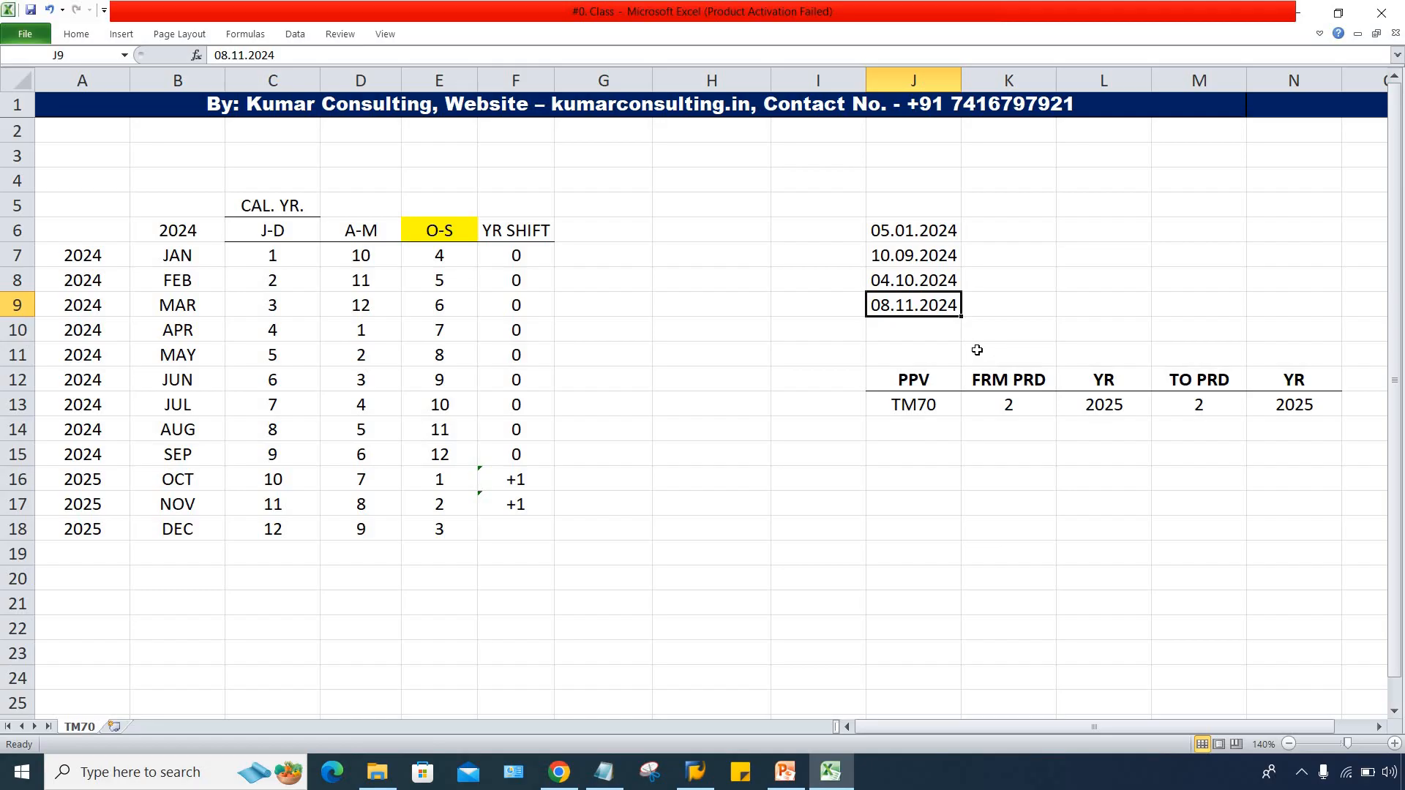
{"action": "left_click", "coordinate": [1089, 405]}
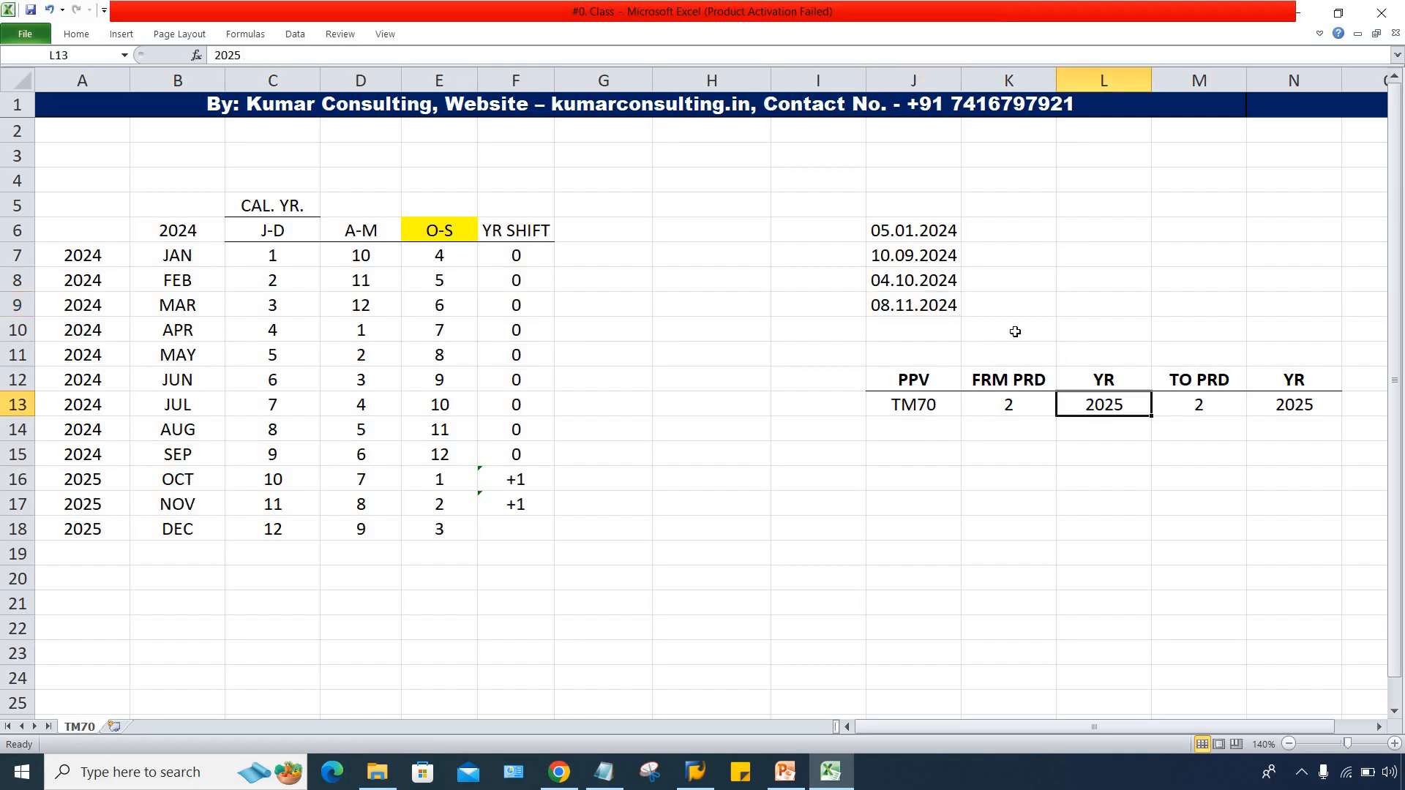
{"action": "left_click", "coordinate": [942, 305]}
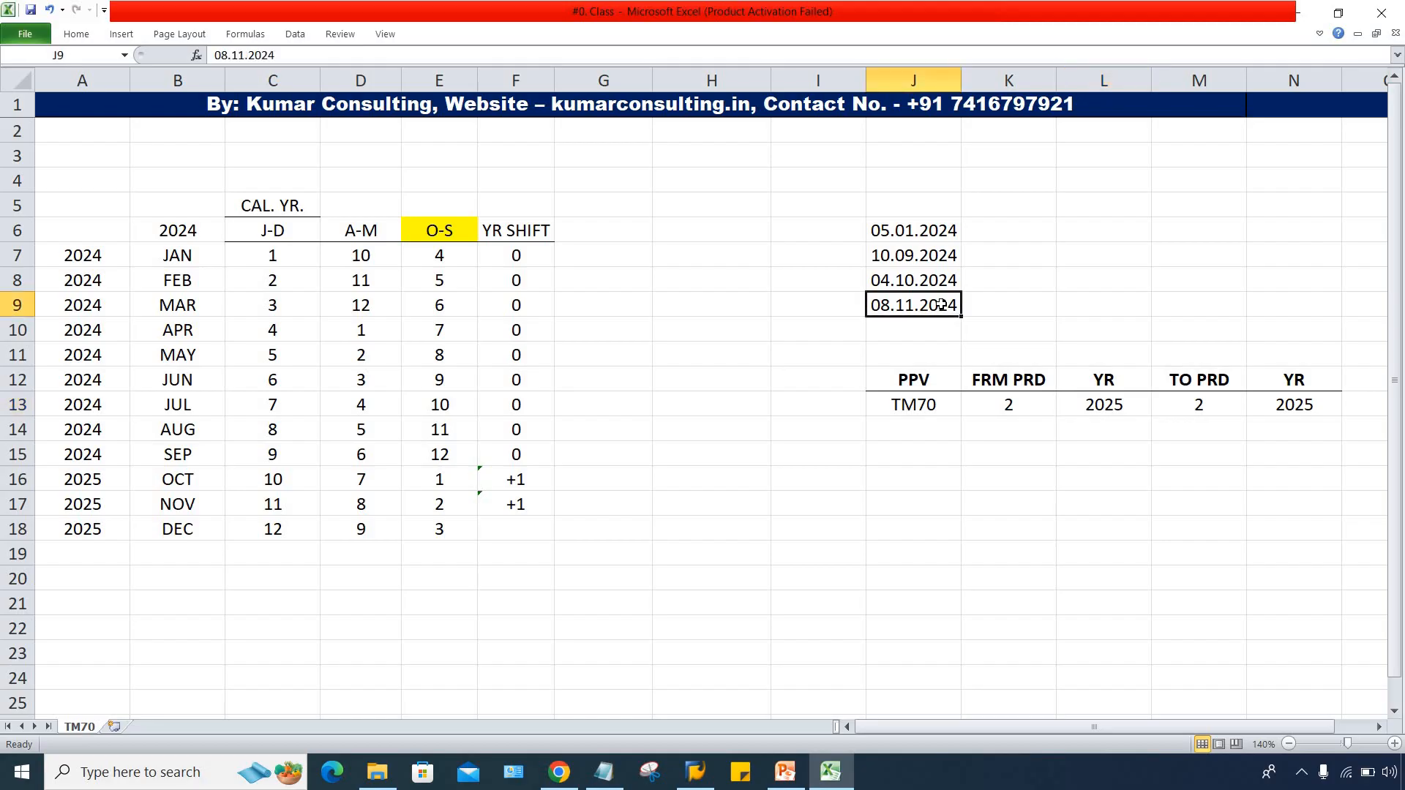
{"action": "left_click", "coordinate": [515, 507]}
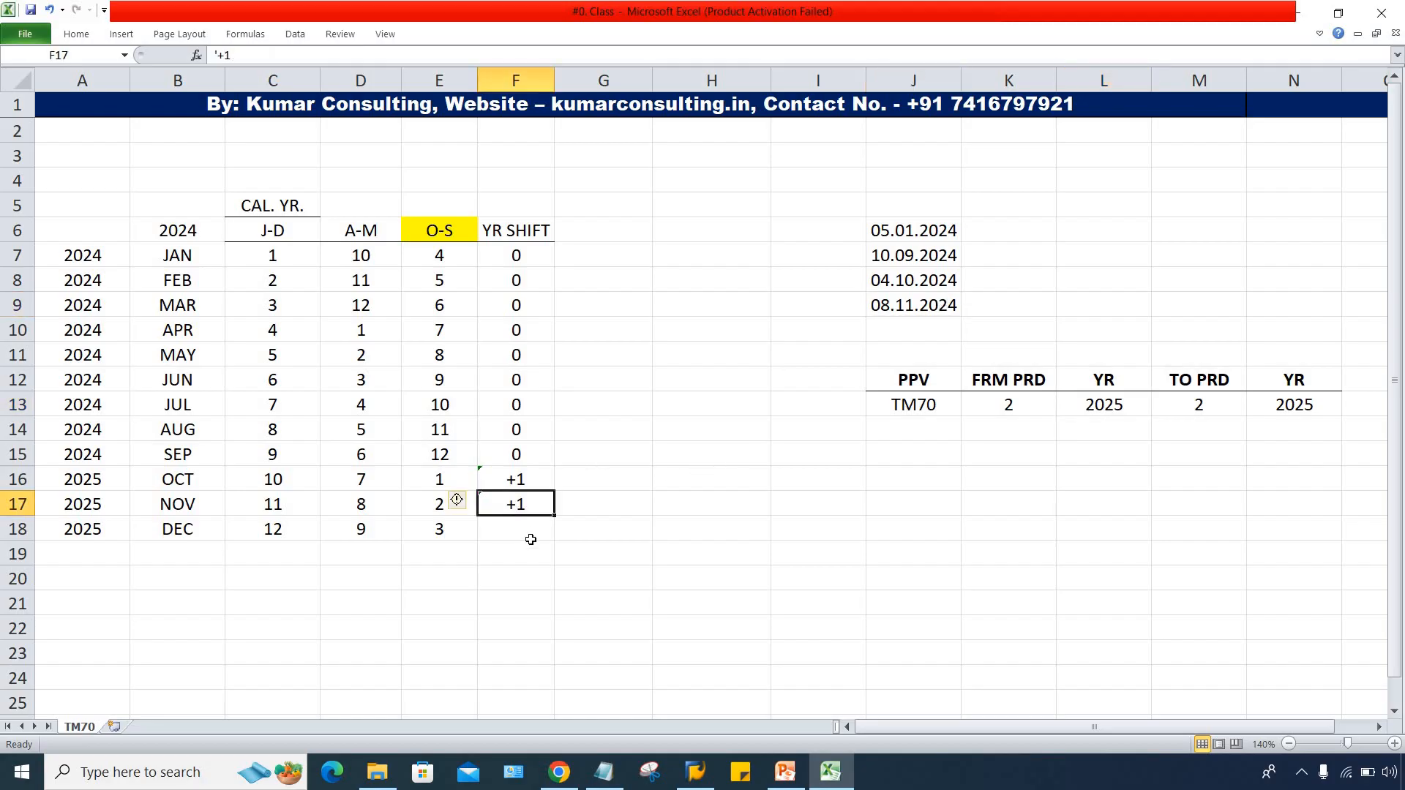
Step: Enter December's year shift in cell F18 as the text value +1, keeping the plus sign
{"action": "left_click", "coordinate": [523, 534]}
{"action": "type", "text": "'+1"}
{"action": "key", "text": "ctrl+Return"}
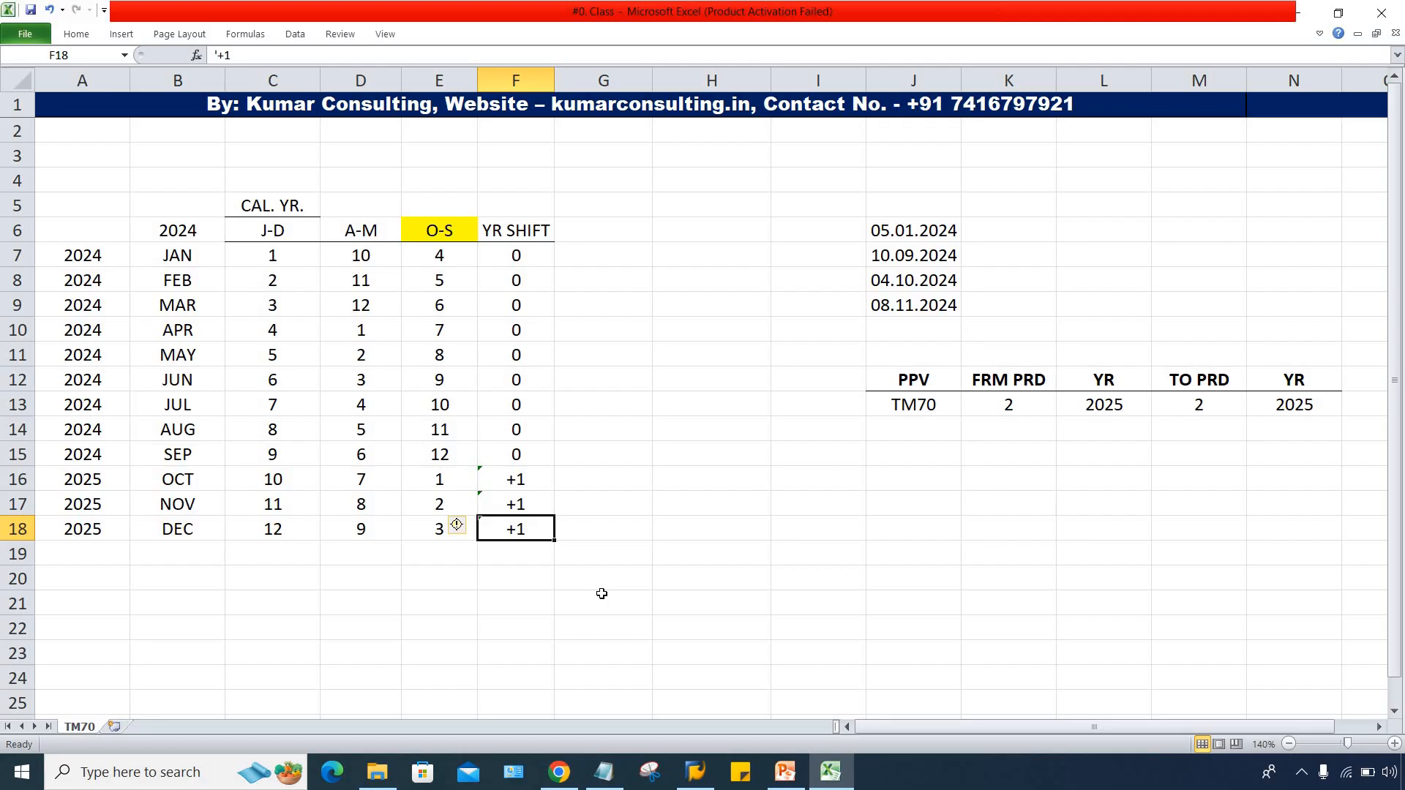
{"action": "left_click", "coordinate": [612, 500]}
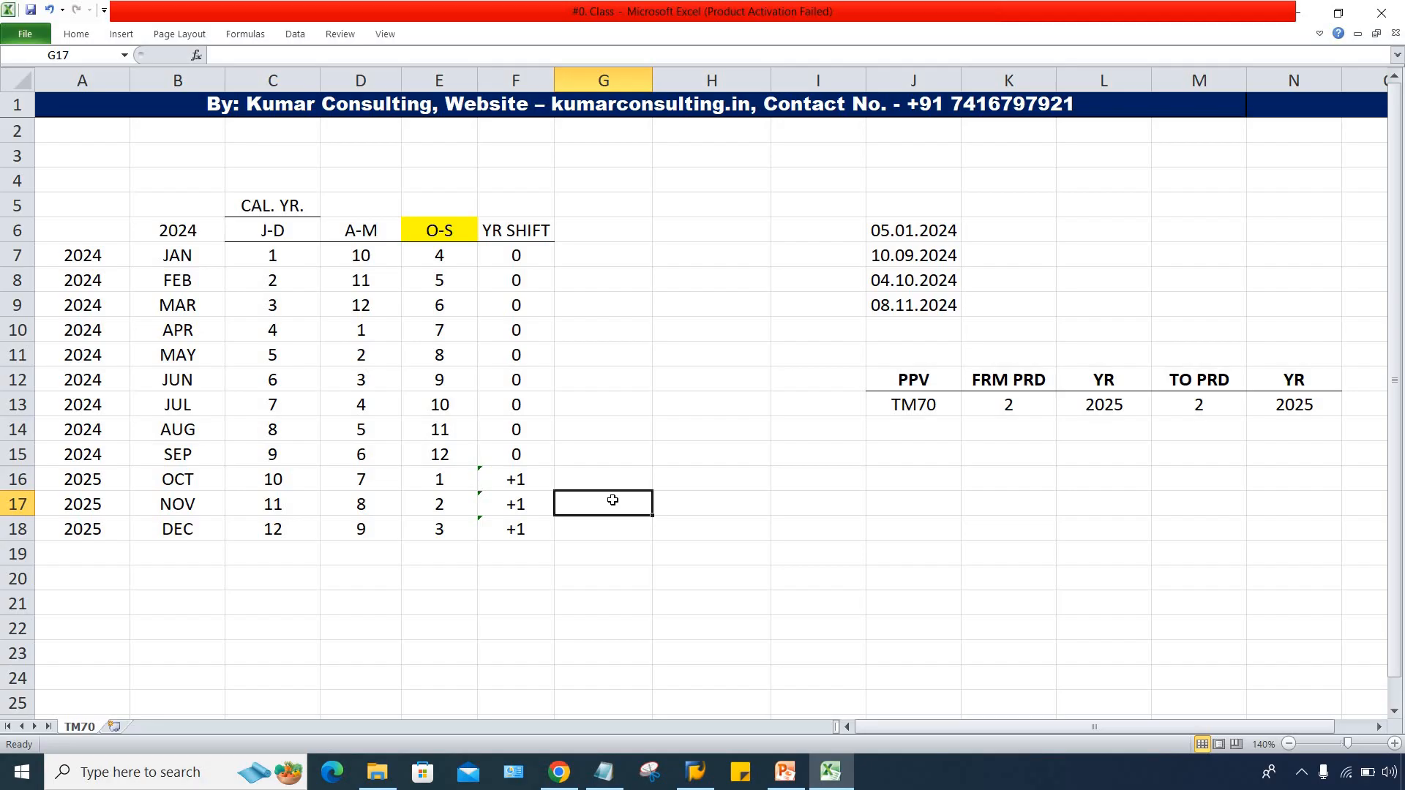
Step: Review the O-S periods for January to December in E7:E18 against the years in column A
{"action": "left_click", "coordinate": [177, 256]}
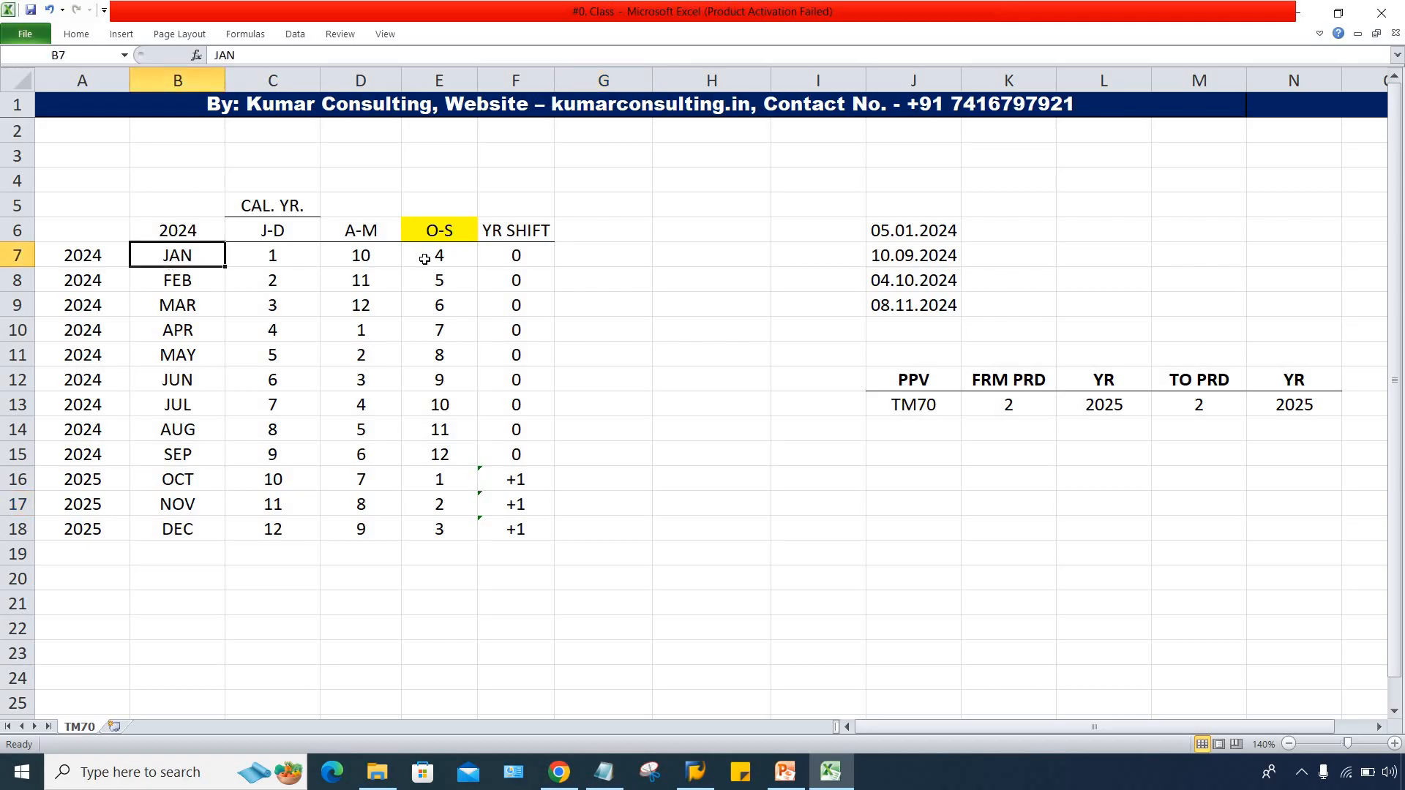
{"action": "left_click_drag", "start_coordinate": [417, 258], "coordinate": [439, 330]}
{"action": "left_click_drag", "start_coordinate": [413, 456], "coordinate": [423, 528]}
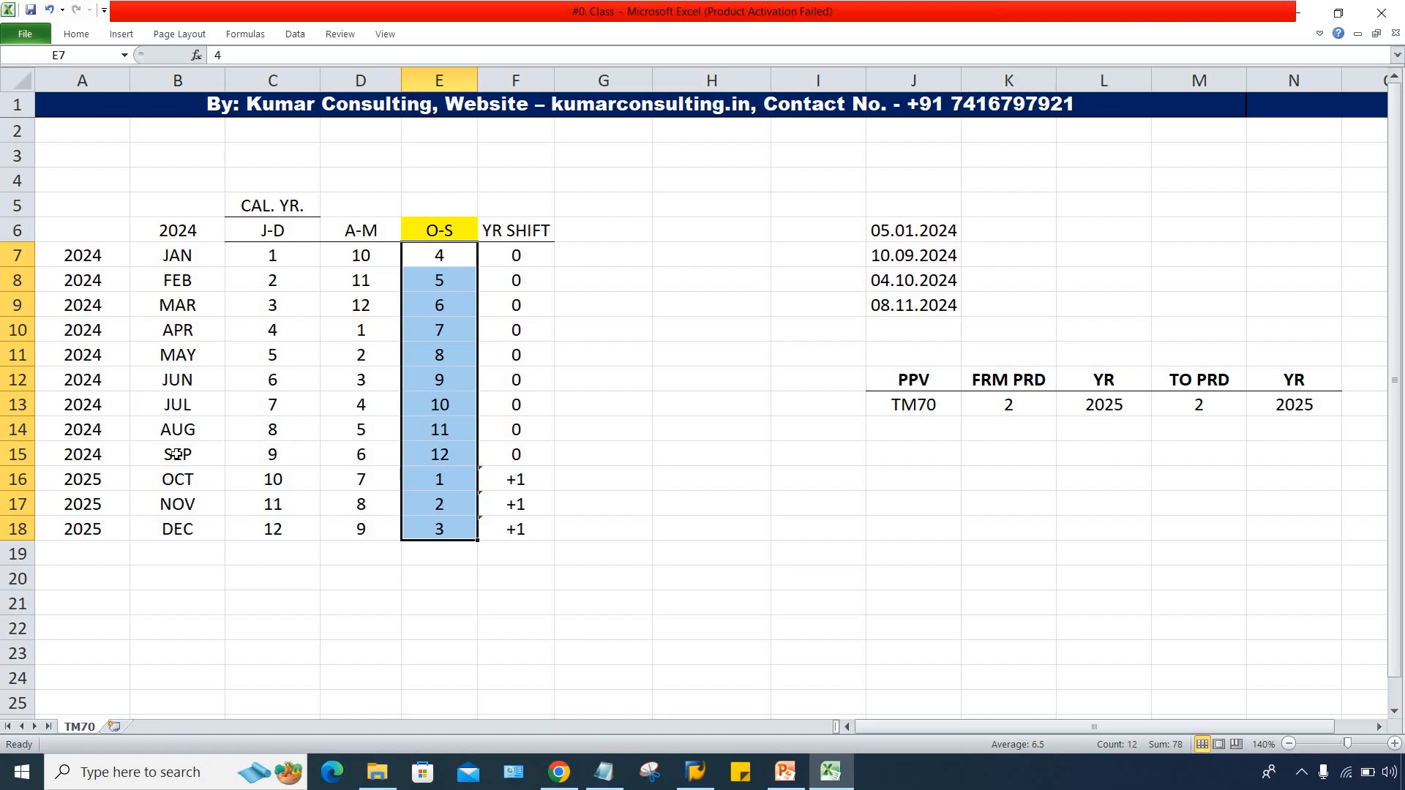
{"action": "left_click", "coordinate": [89, 278]}
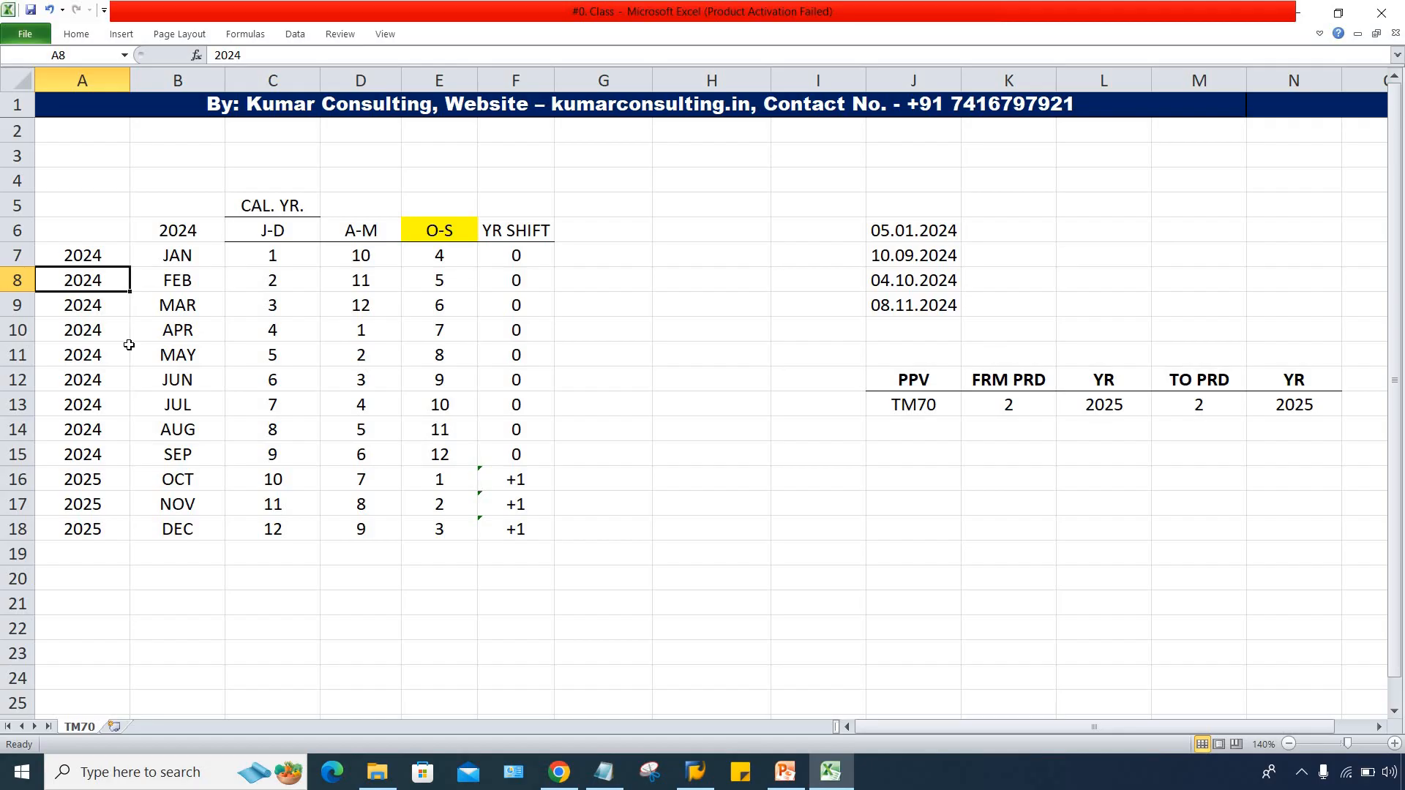
{"action": "left_click", "coordinate": [601, 478]}
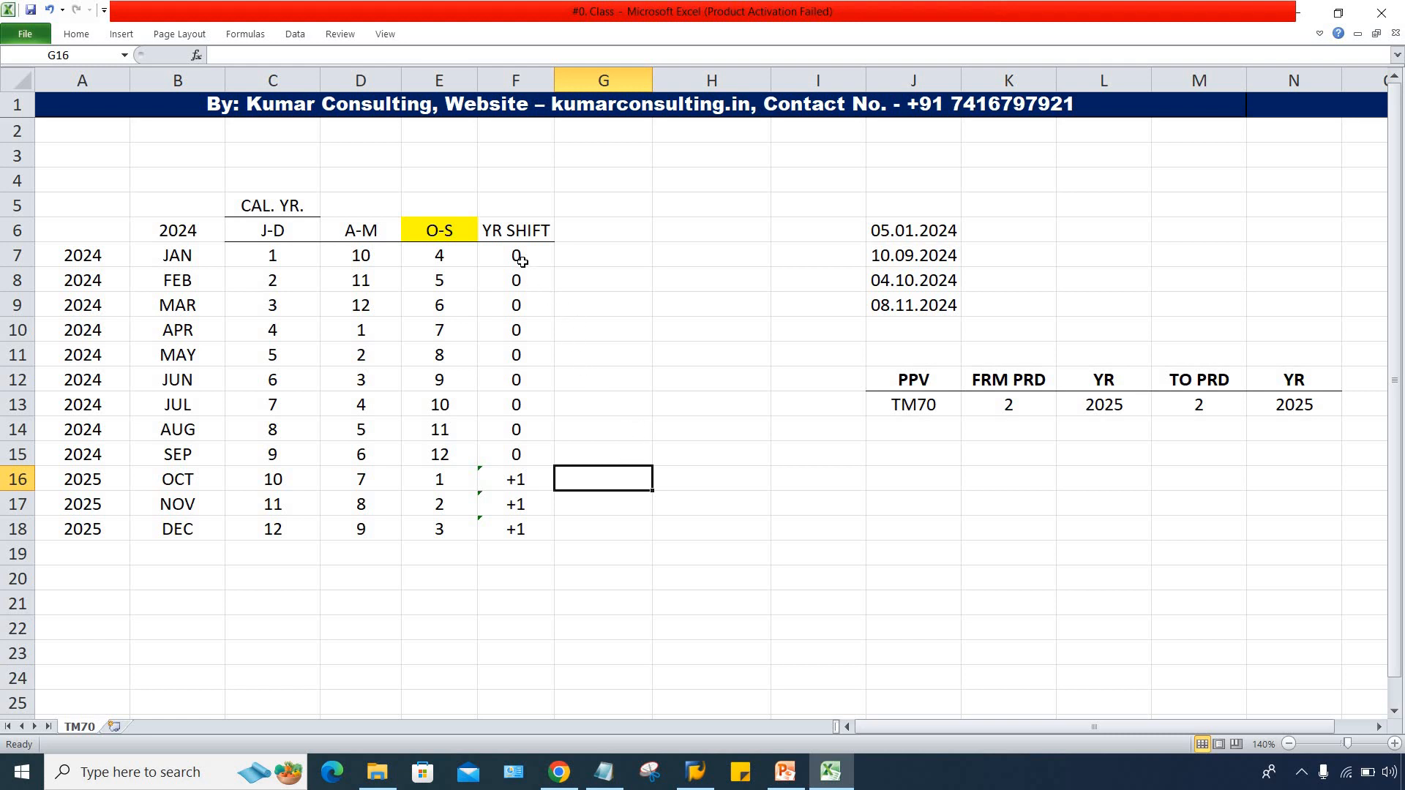
Step: Clear the year shift values in F7:F18 and the years beside the months in A7:A18
{"action": "left_click_drag", "start_coordinate": [518, 257], "coordinate": [510, 542]}
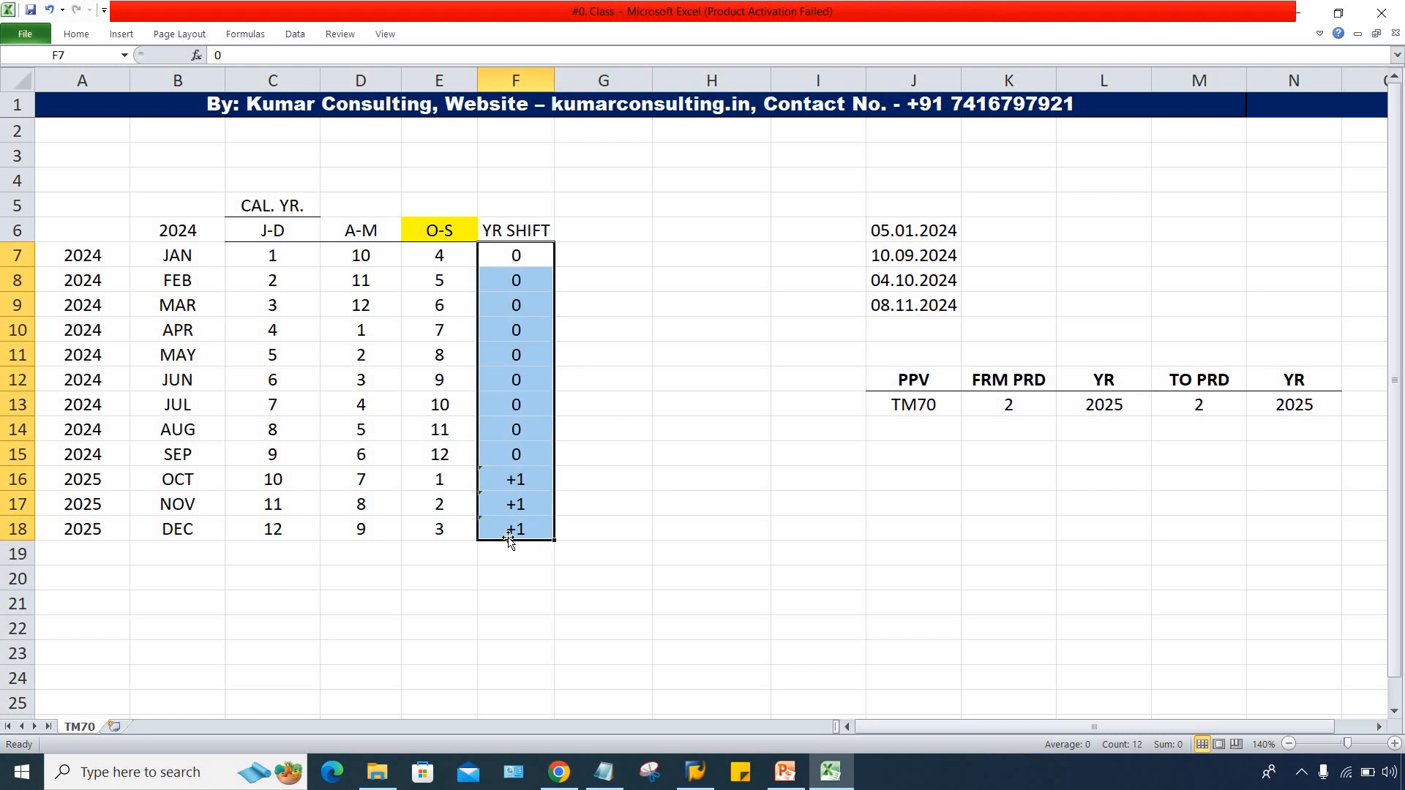
{"action": "key", "text": "Delete"}
{"action": "left_click", "coordinate": [715, 480]}
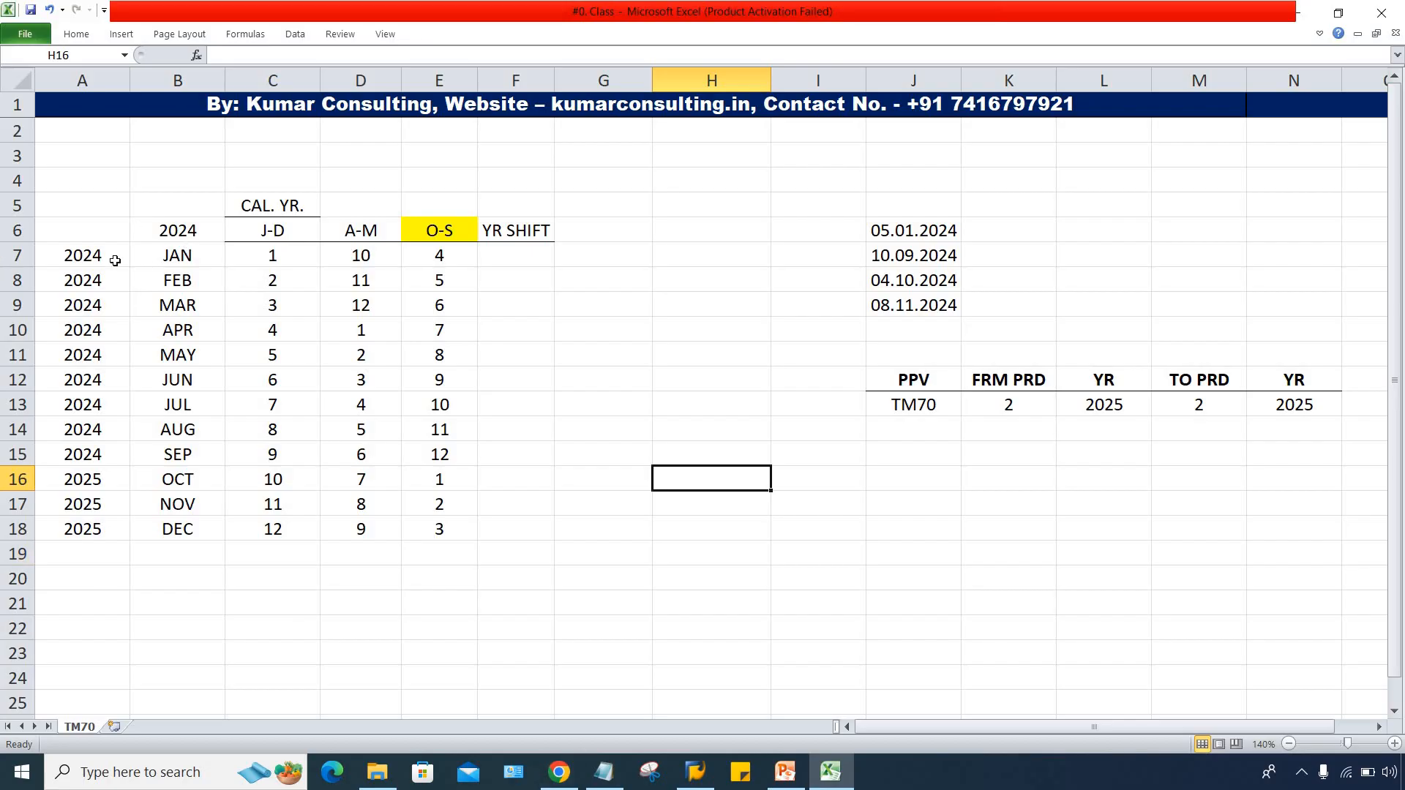
{"action": "left_click_drag", "start_coordinate": [99, 255], "coordinate": [77, 521]}
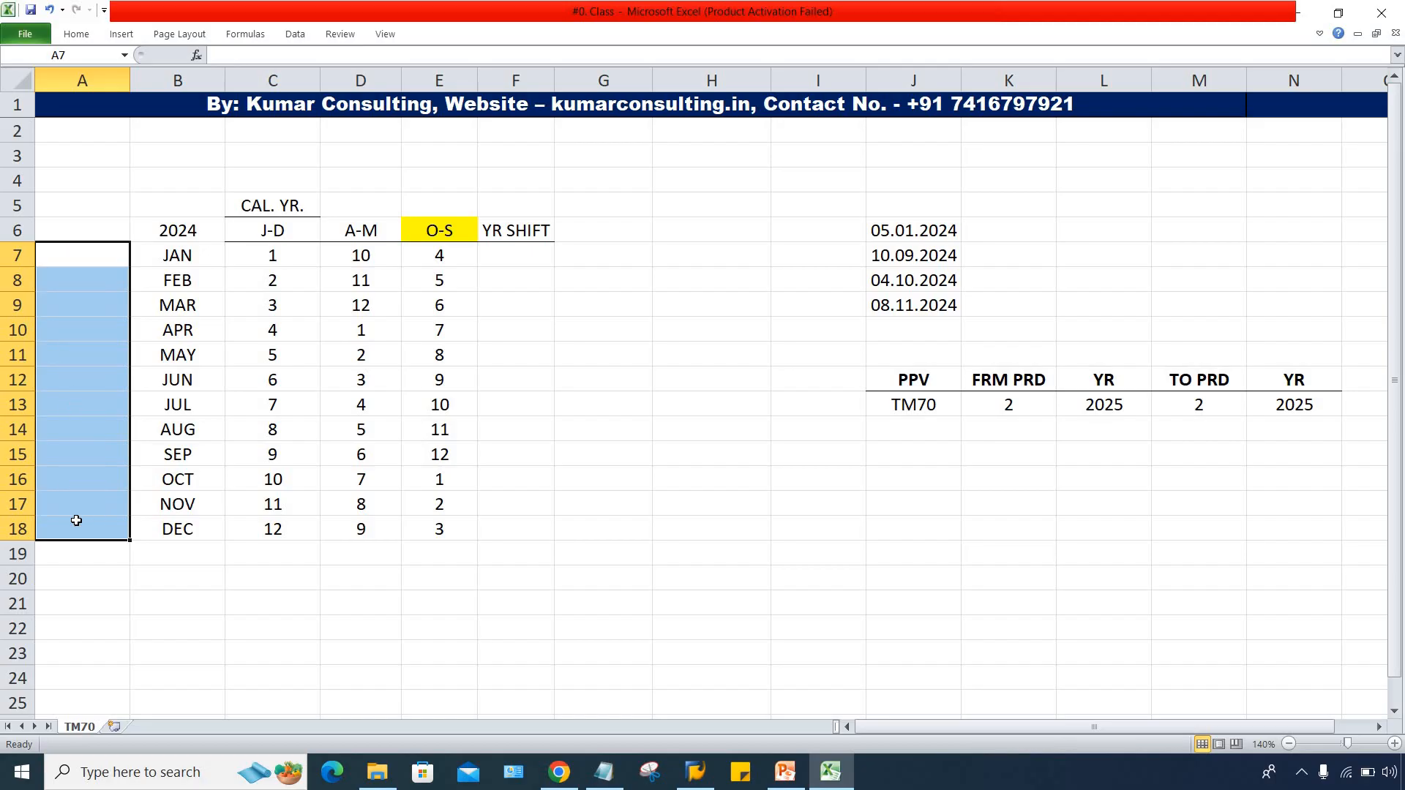
{"action": "key", "text": "Delete"}
{"action": "left_click", "coordinate": [351, 558]}
Step: Add a bottom border to the 2024 year header in cell B6, in line with the other column headers
{"action": "left_click_drag", "start_coordinate": [180, 479], "coordinate": [188, 529]}
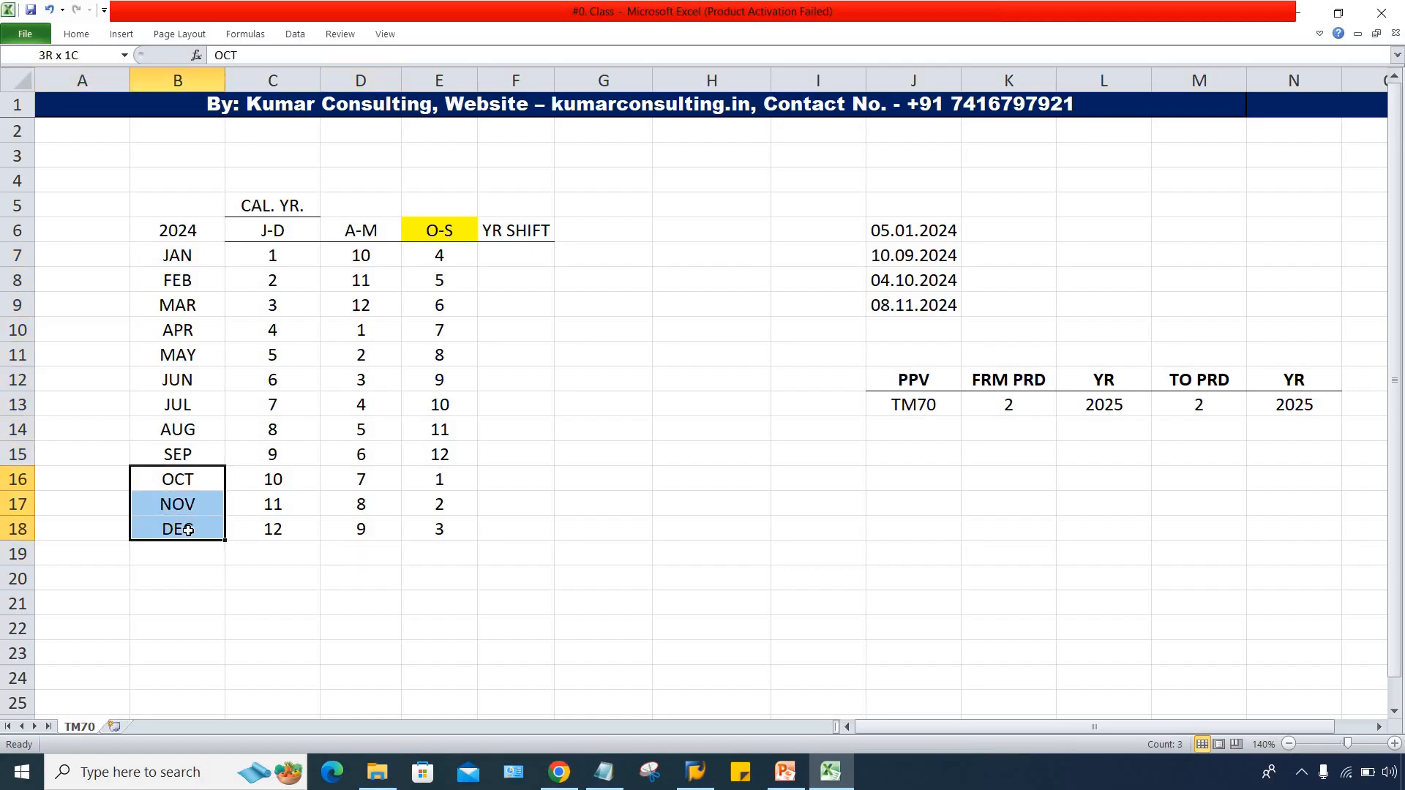
{"action": "left_click", "coordinate": [437, 228]}
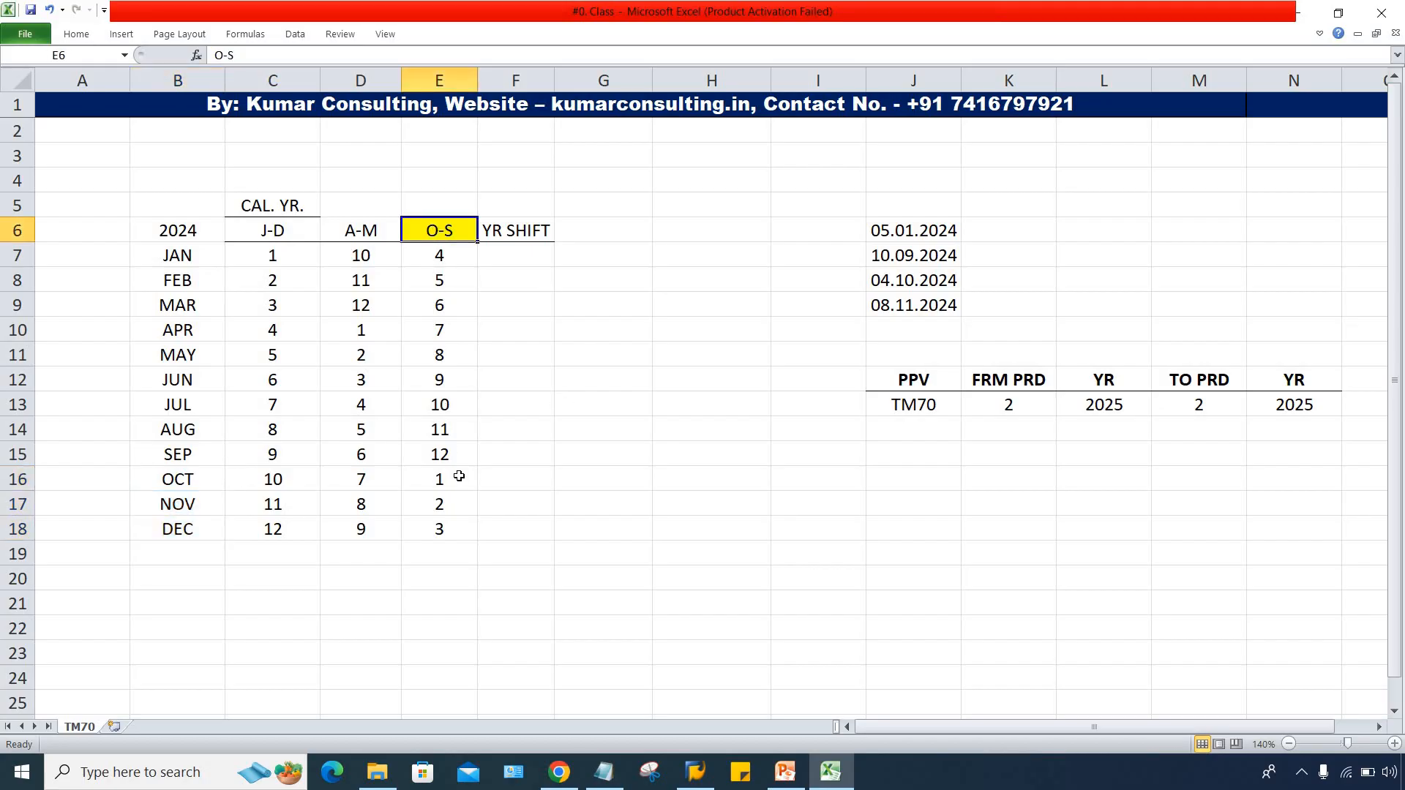
{"action": "left_click", "coordinate": [180, 229]}
{"action": "left_click", "coordinate": [76, 37]}
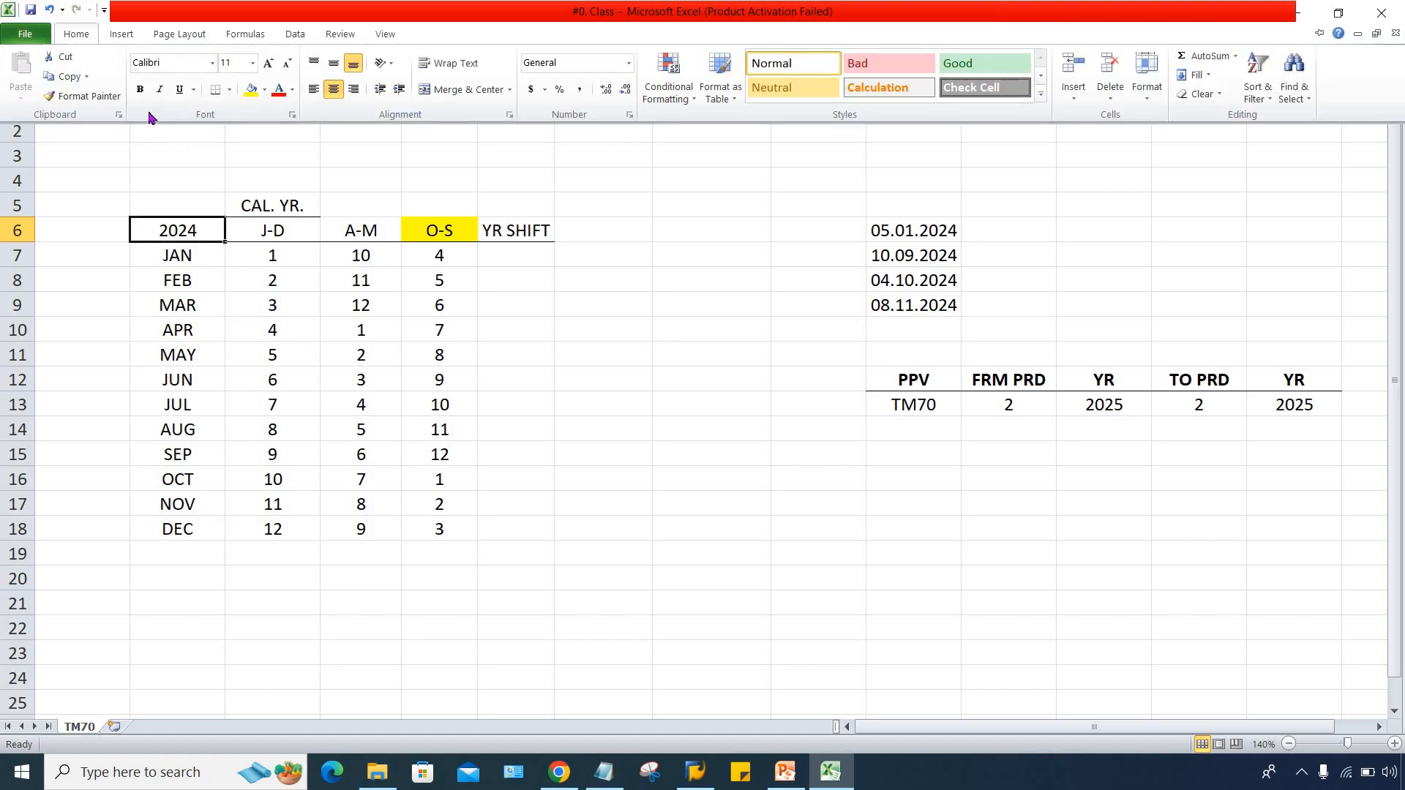
{"action": "left_click", "coordinate": [367, 230]}
{"action": "left_click", "coordinate": [611, 425]}
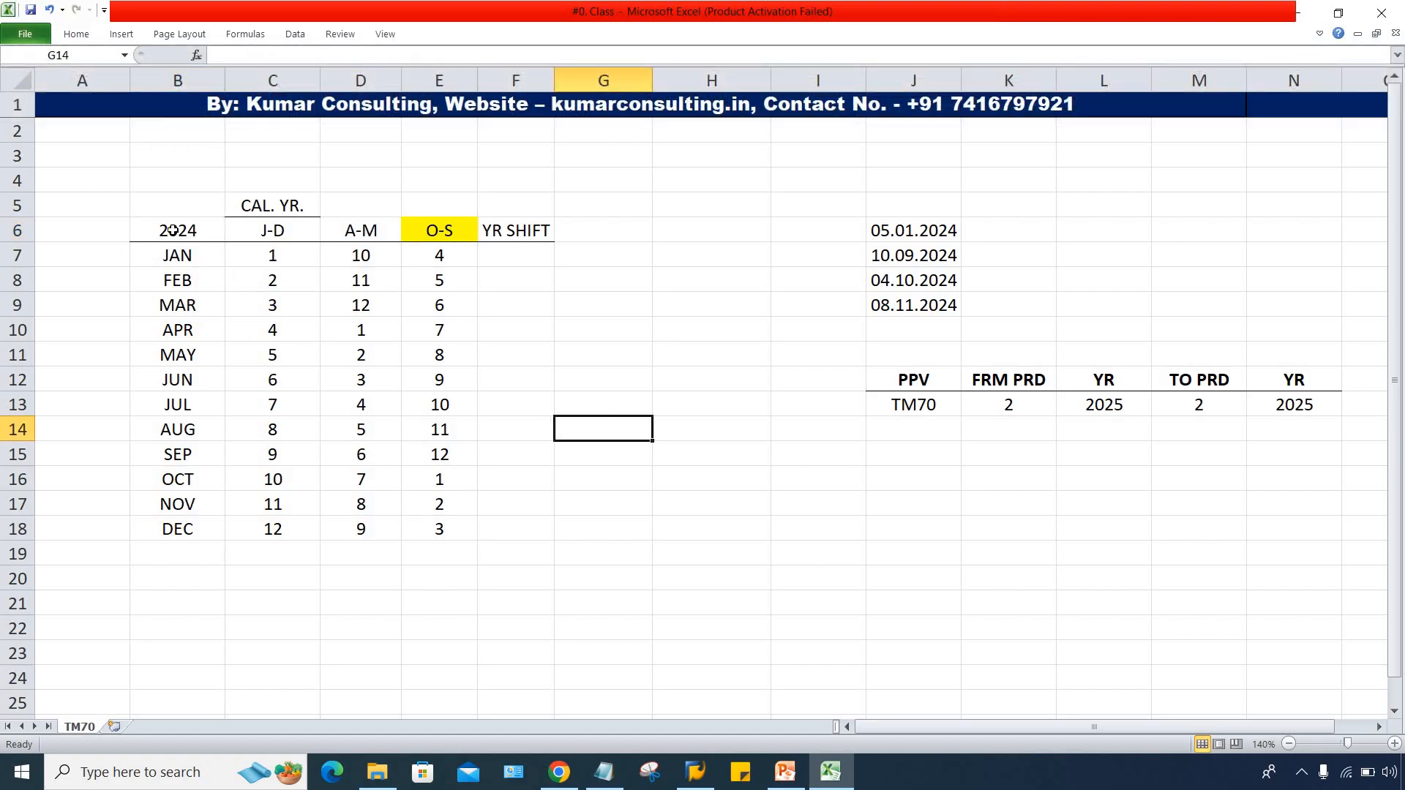
Step: Review the 2024 header and its months, and enter 2024 beside October in cell A16
{"action": "left_click", "coordinate": [173, 229]}
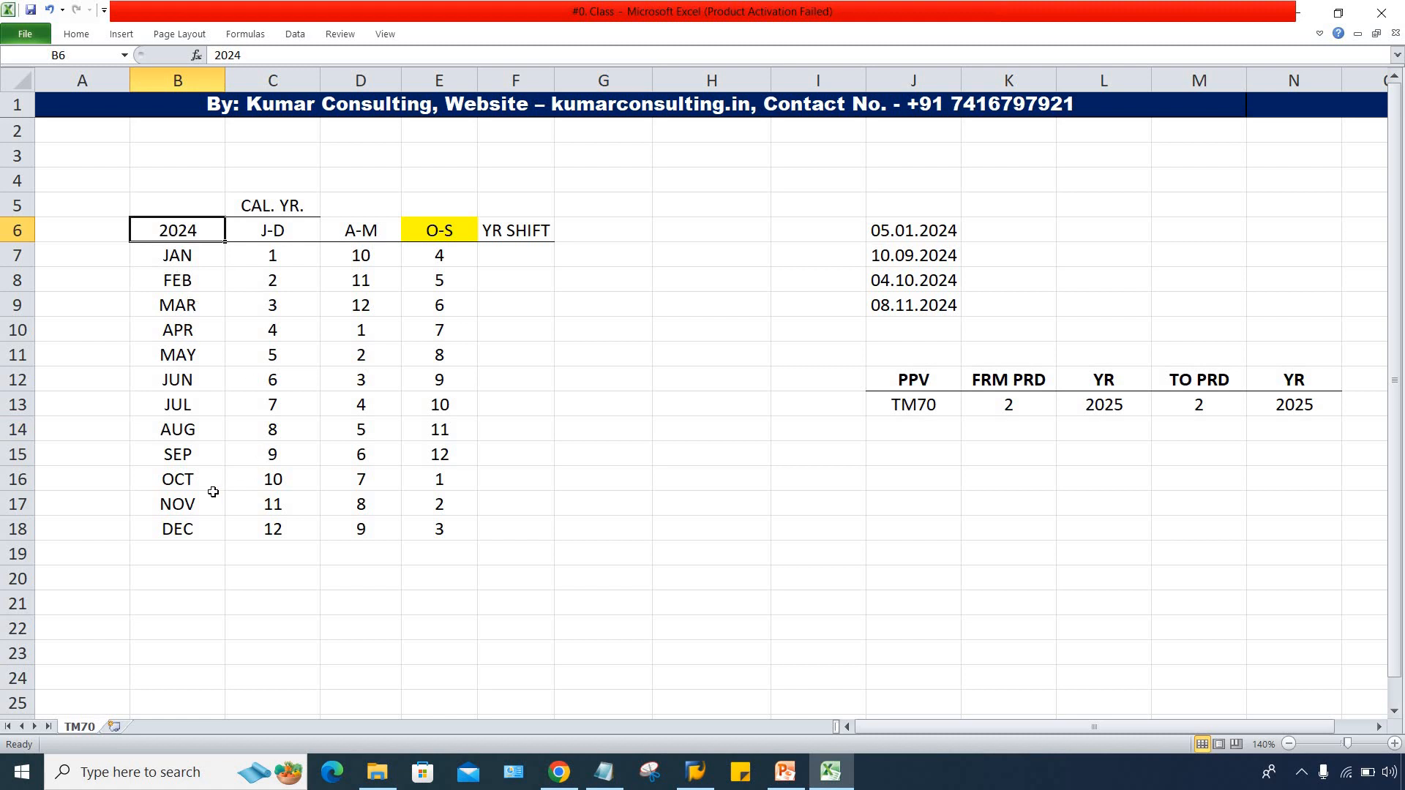
{"action": "left_click_drag", "start_coordinate": [185, 483], "coordinate": [195, 526]}
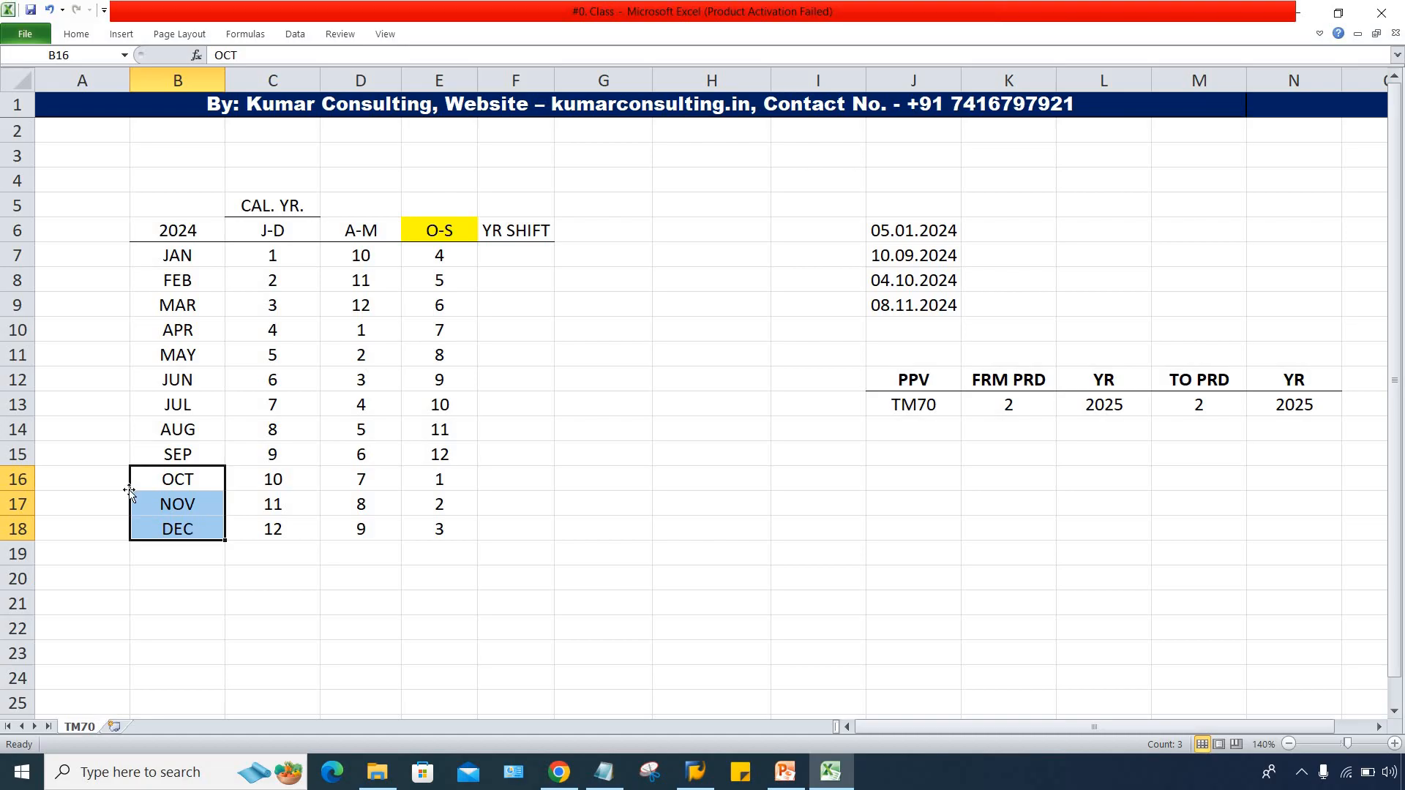
{"action": "left_click", "coordinate": [96, 481]}
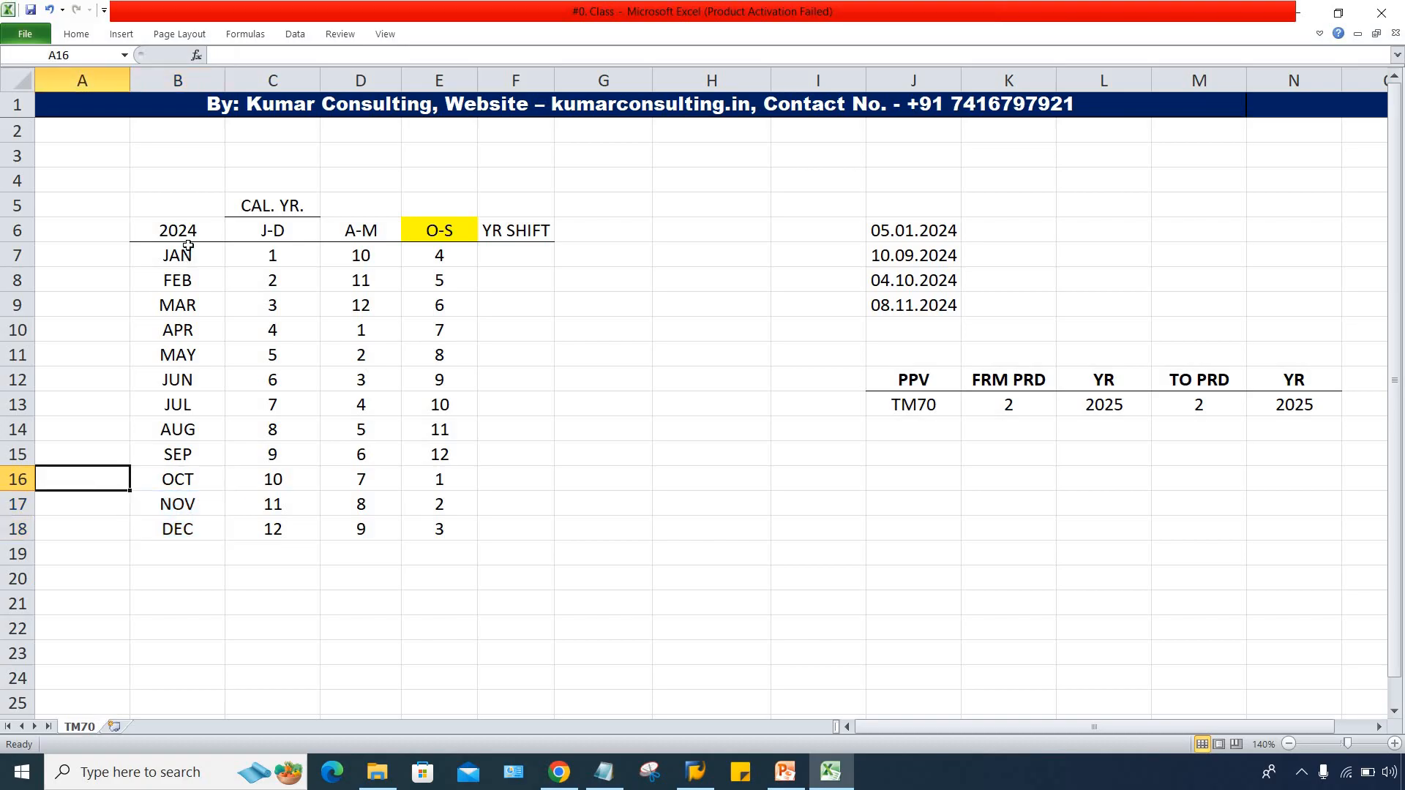
{"action": "left_click_drag", "start_coordinate": [183, 255], "coordinate": [187, 532]}
{"action": "left_click", "coordinate": [88, 482]}
{"action": "type", "text": "2024"}
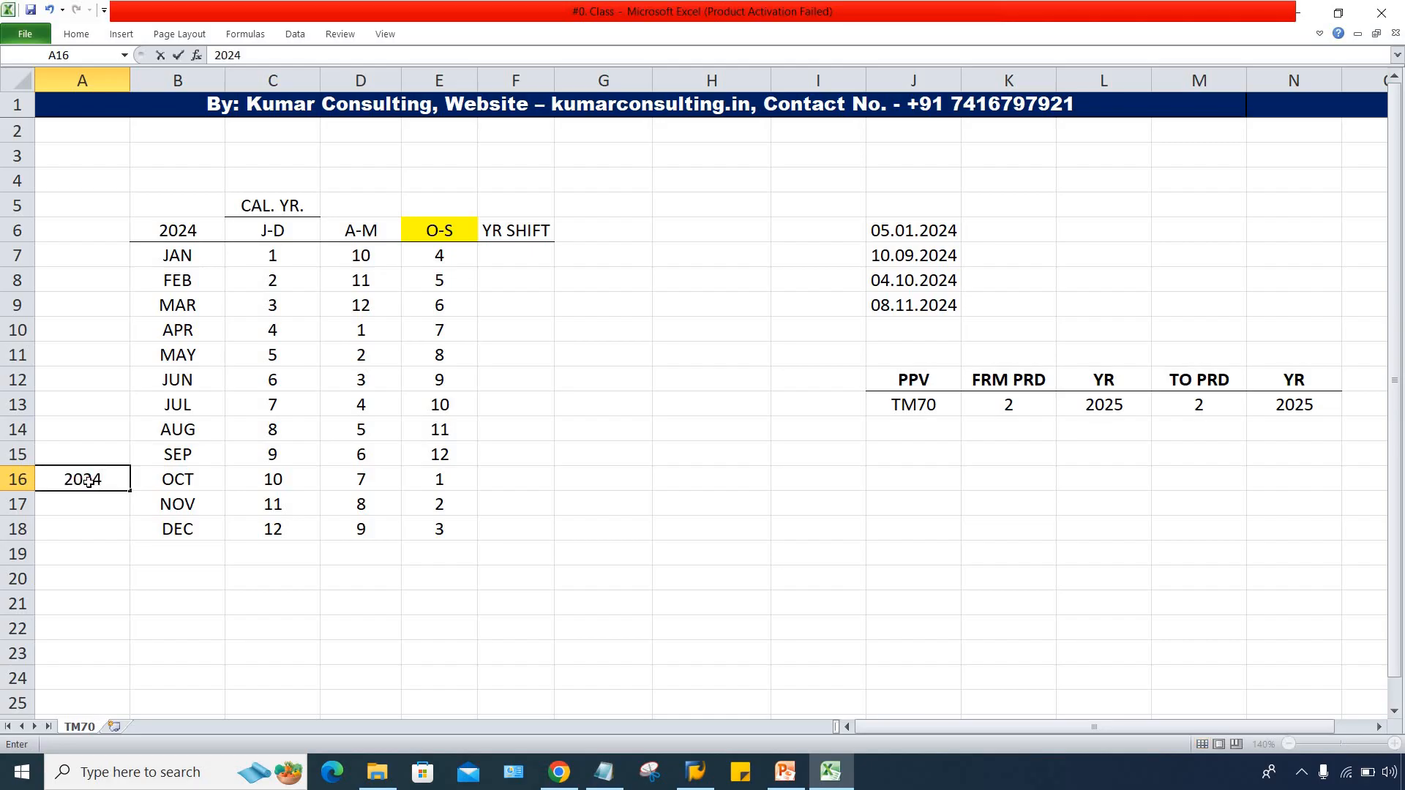
{"action": "key", "text": "Return"}
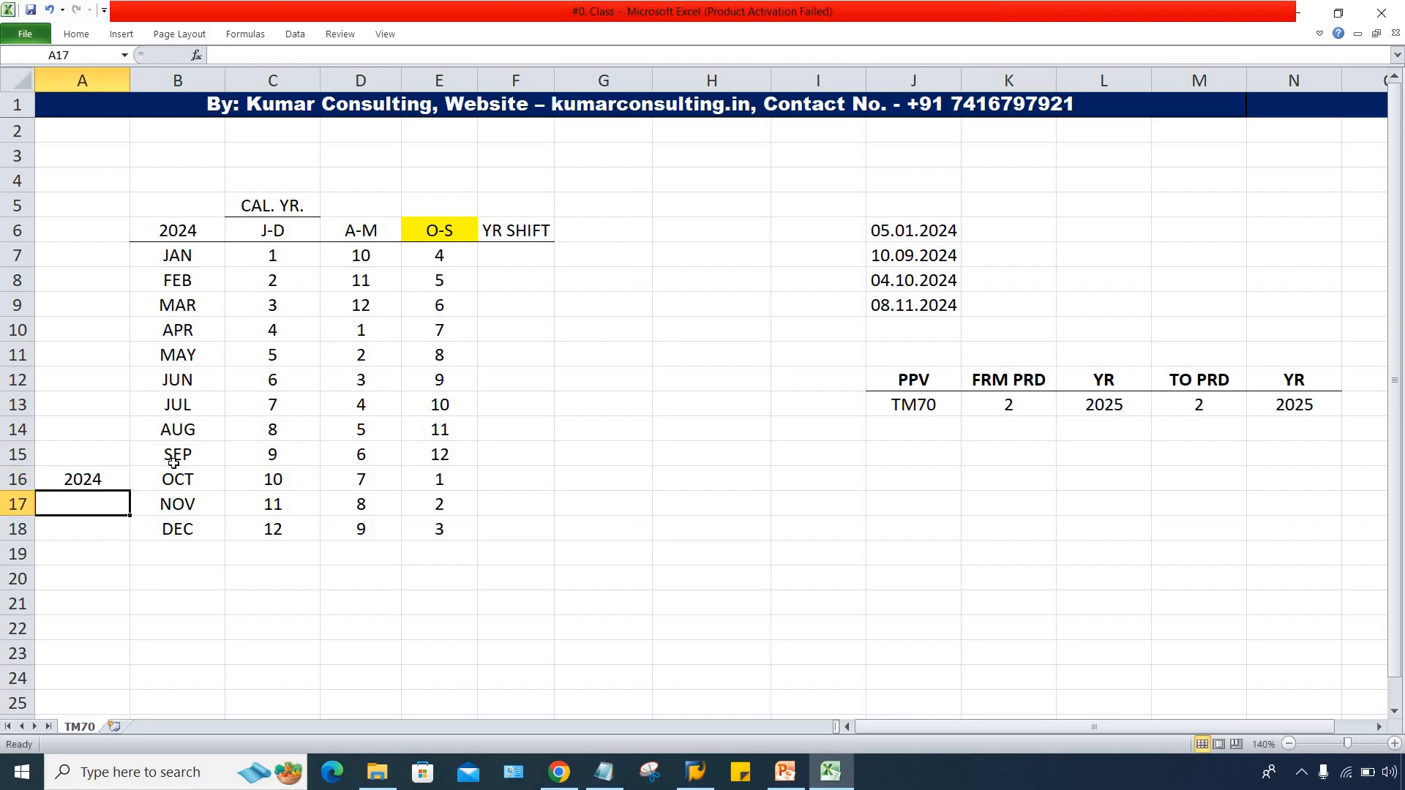
Step: Enter 2024 beside November in A17 and fill it down to December in A18
{"action": "left_click_drag", "start_coordinate": [175, 455], "coordinate": [177, 254]}
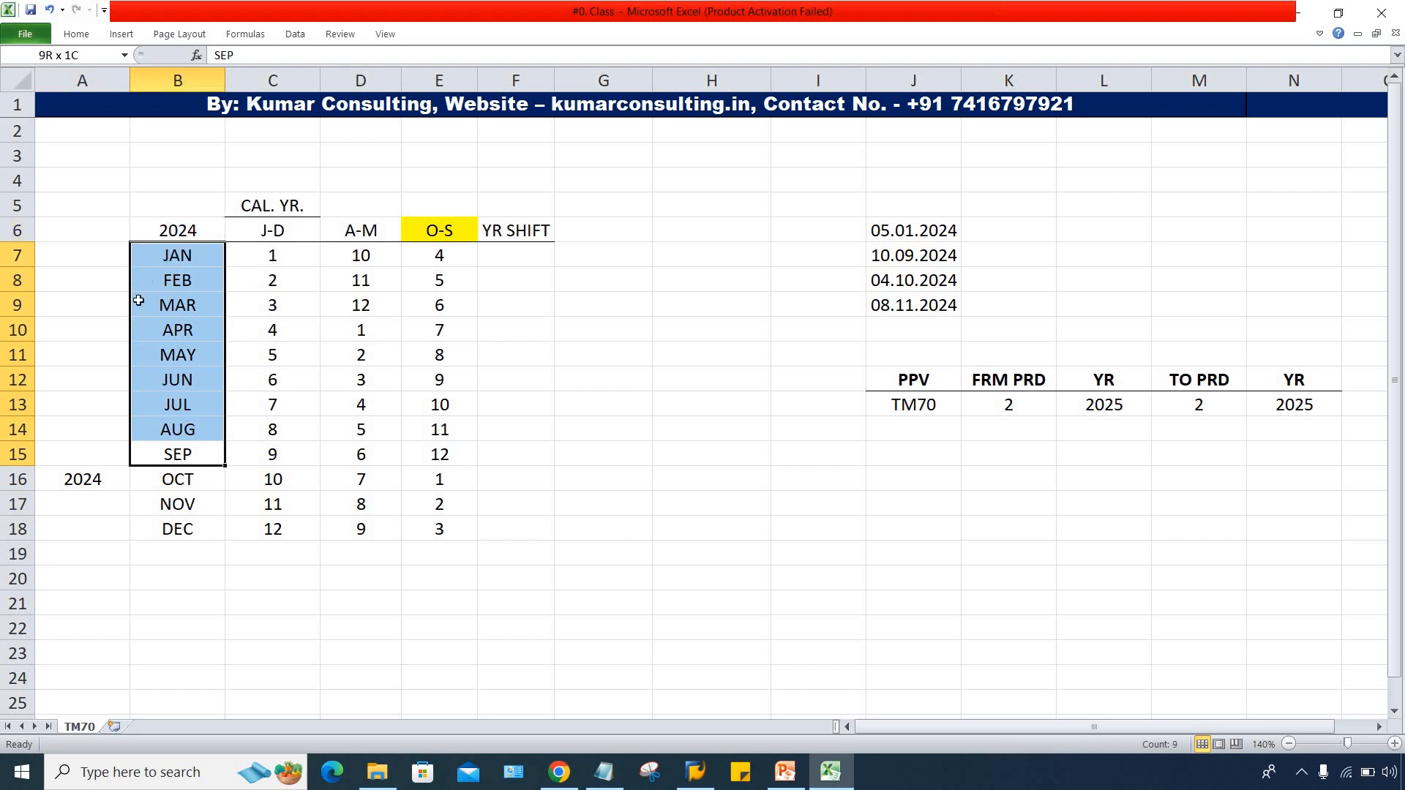
{"action": "left_click", "coordinate": [103, 445]}
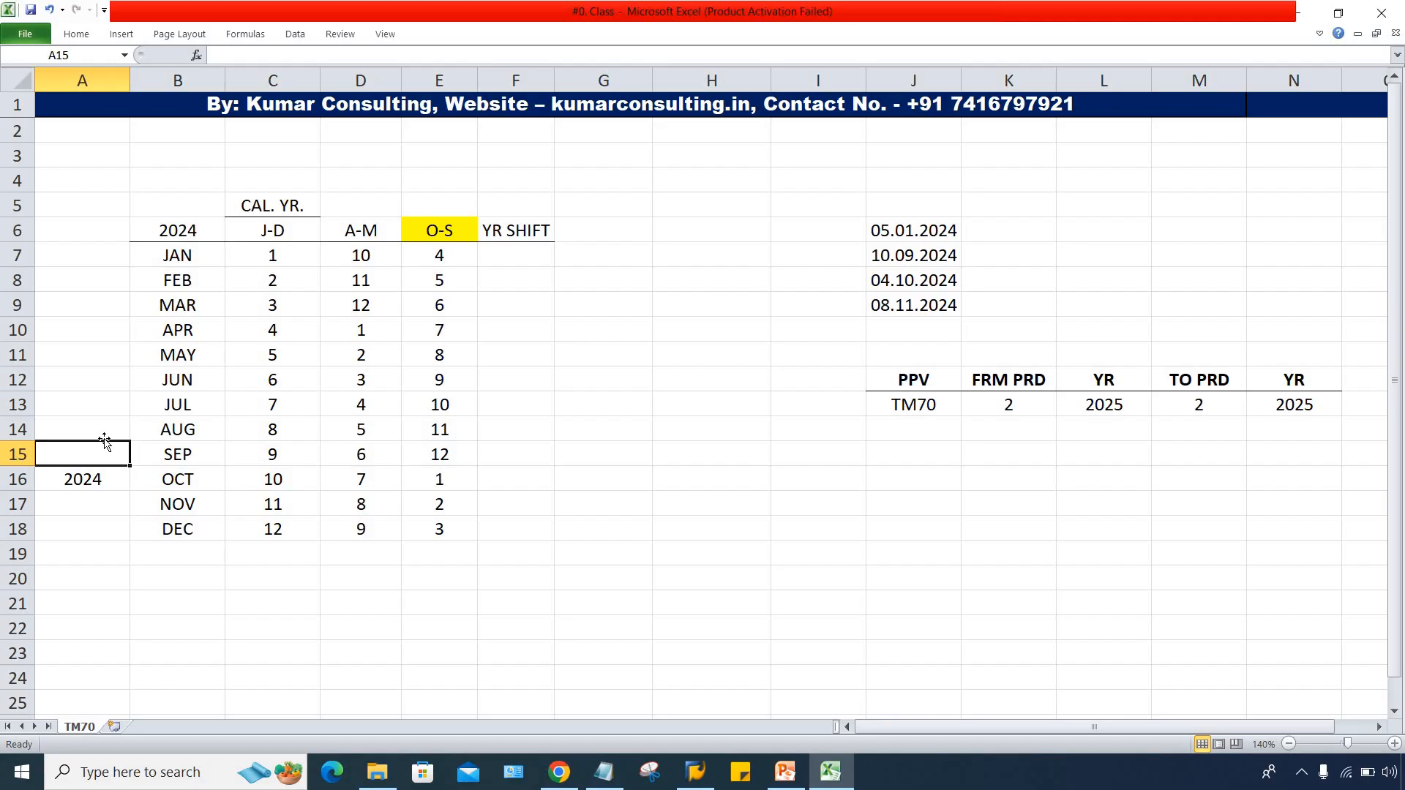
{"action": "left_click", "coordinate": [108, 509]}
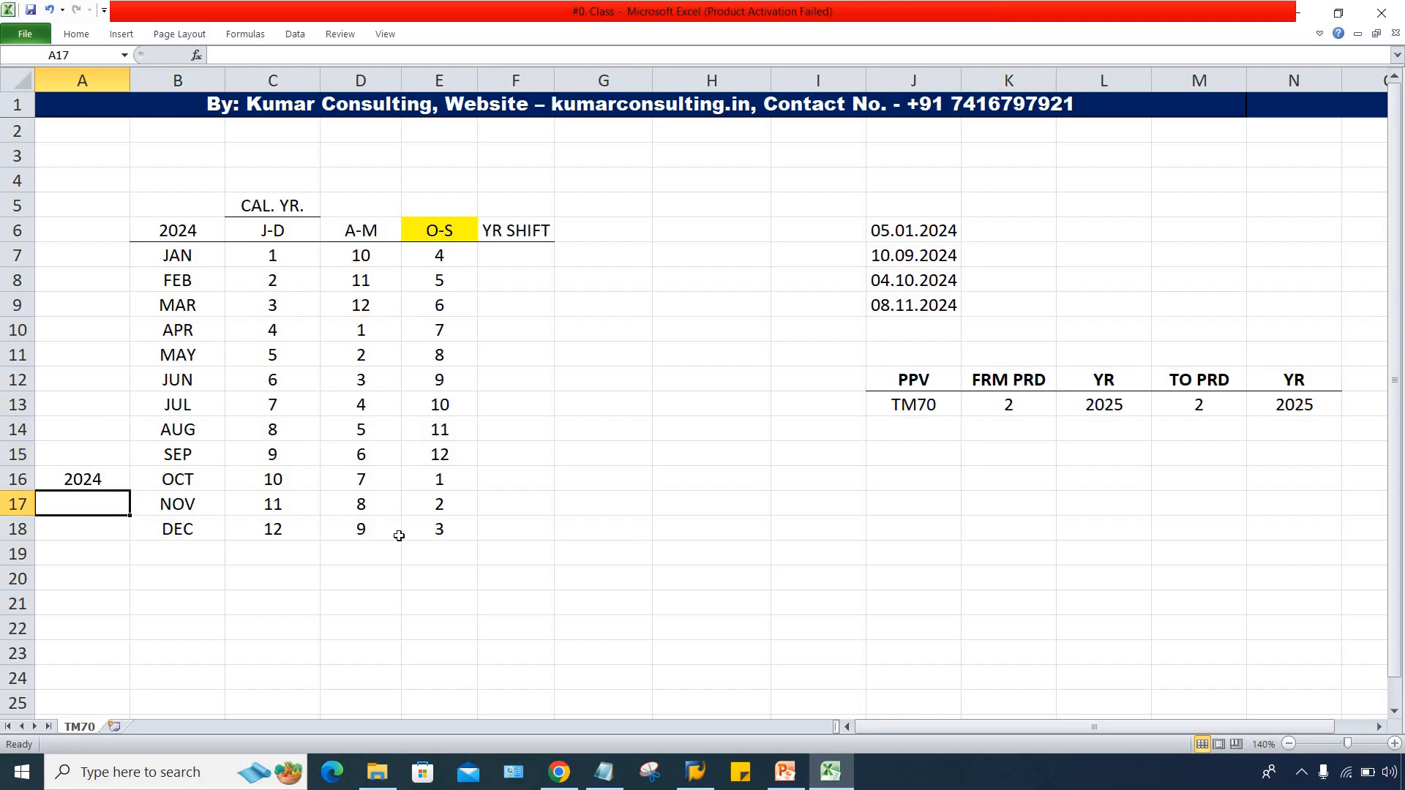
{"action": "type", "text": "20"}
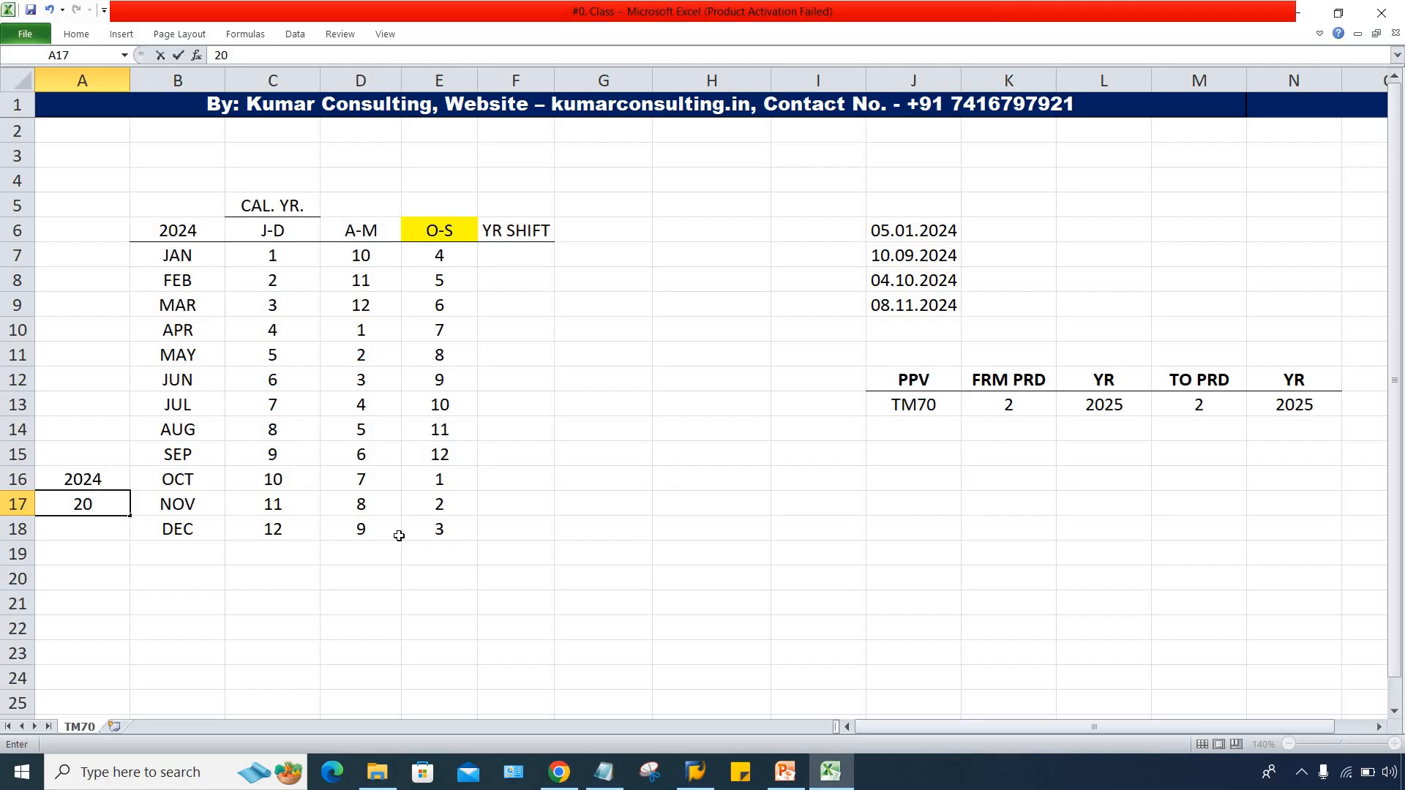
{"action": "type", "text": "24"}
{"action": "key", "text": "Return"}
{"action": "key", "text": "ctrl+d"}
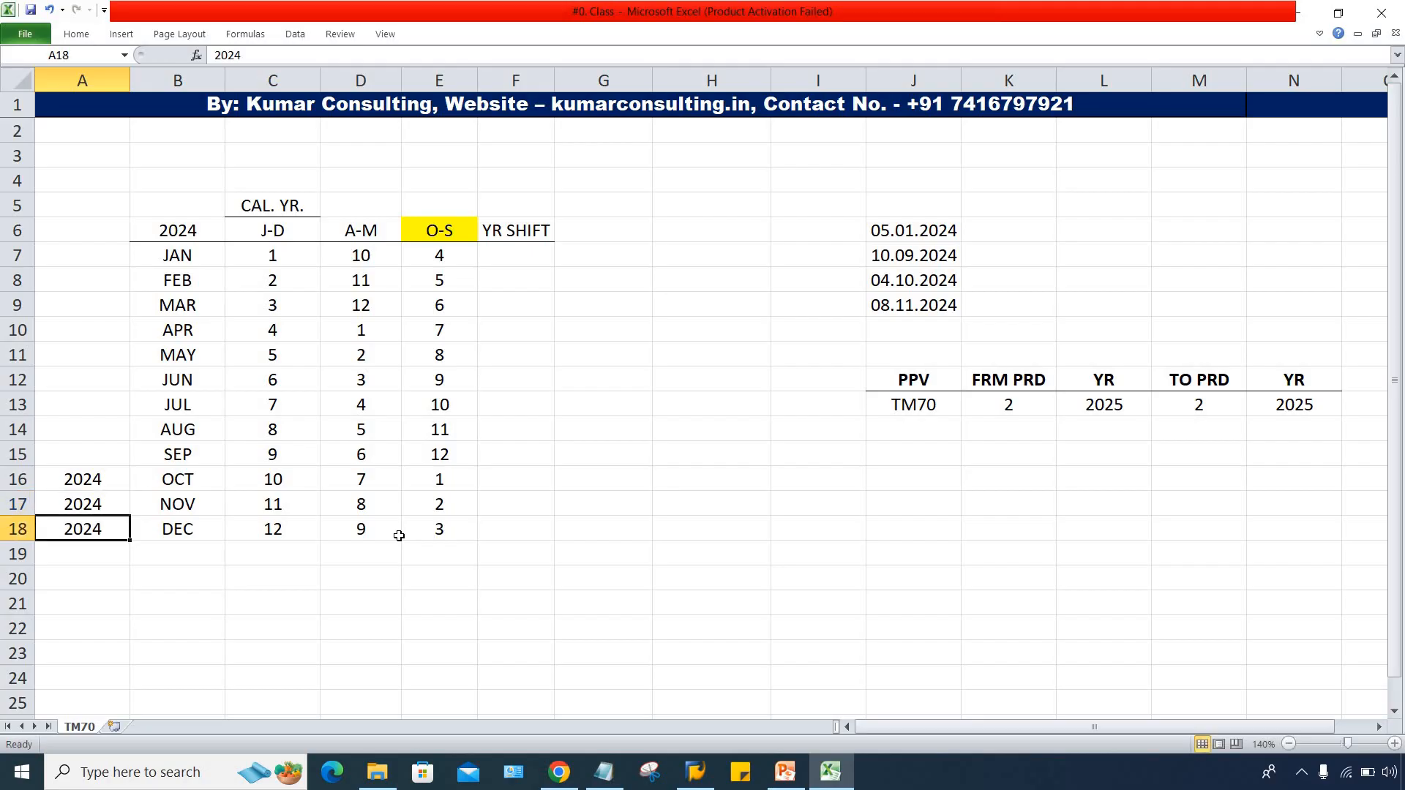
Step: Examine the October to December months in B16:B18 alongside the empty January year cell and YR SHIFT column
{"action": "left_click_drag", "start_coordinate": [177, 479], "coordinate": [183, 530]}
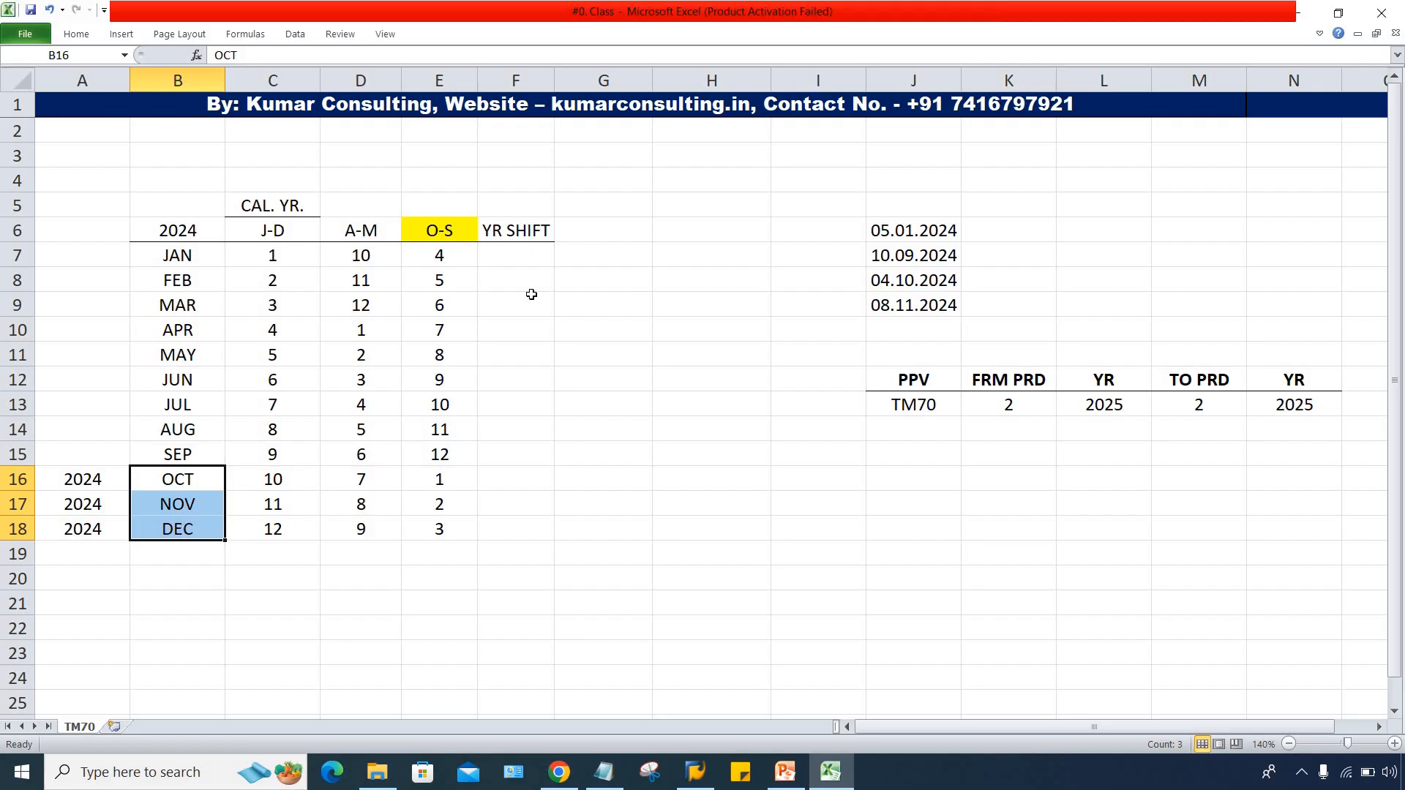
{"action": "left_click", "coordinate": [92, 257]}
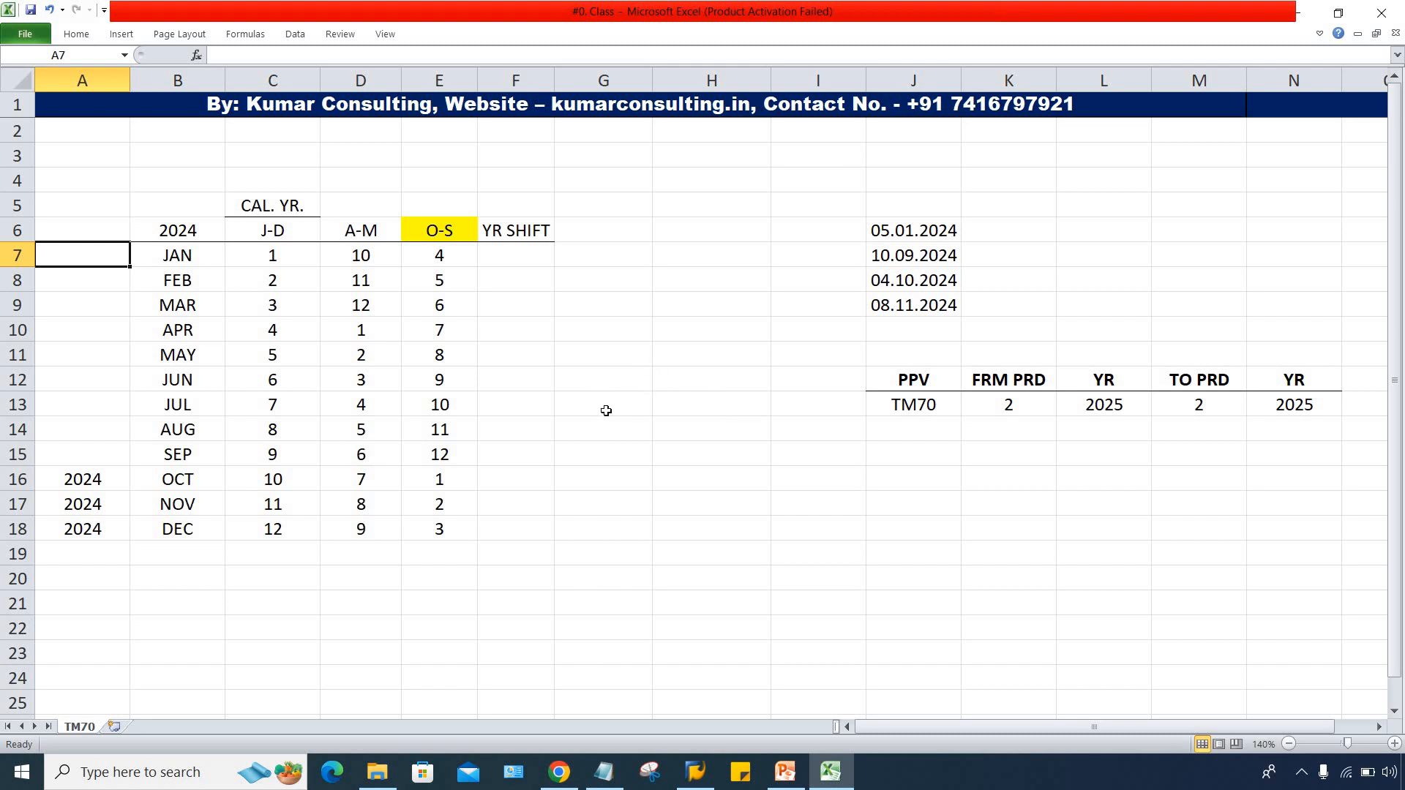
{"action": "left_click_drag", "start_coordinate": [516, 256], "coordinate": [498, 529]}
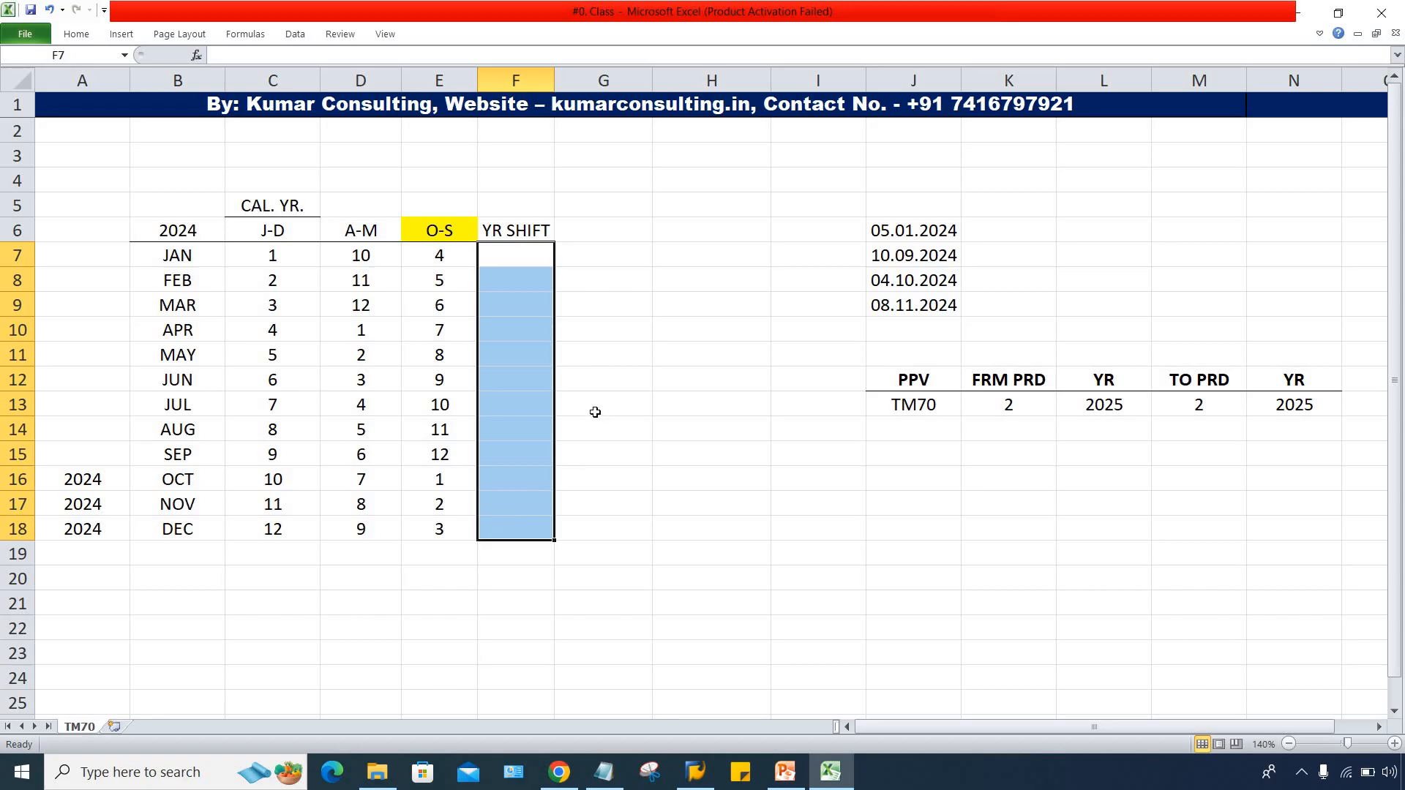
{"action": "left_click", "coordinate": [75, 253]}
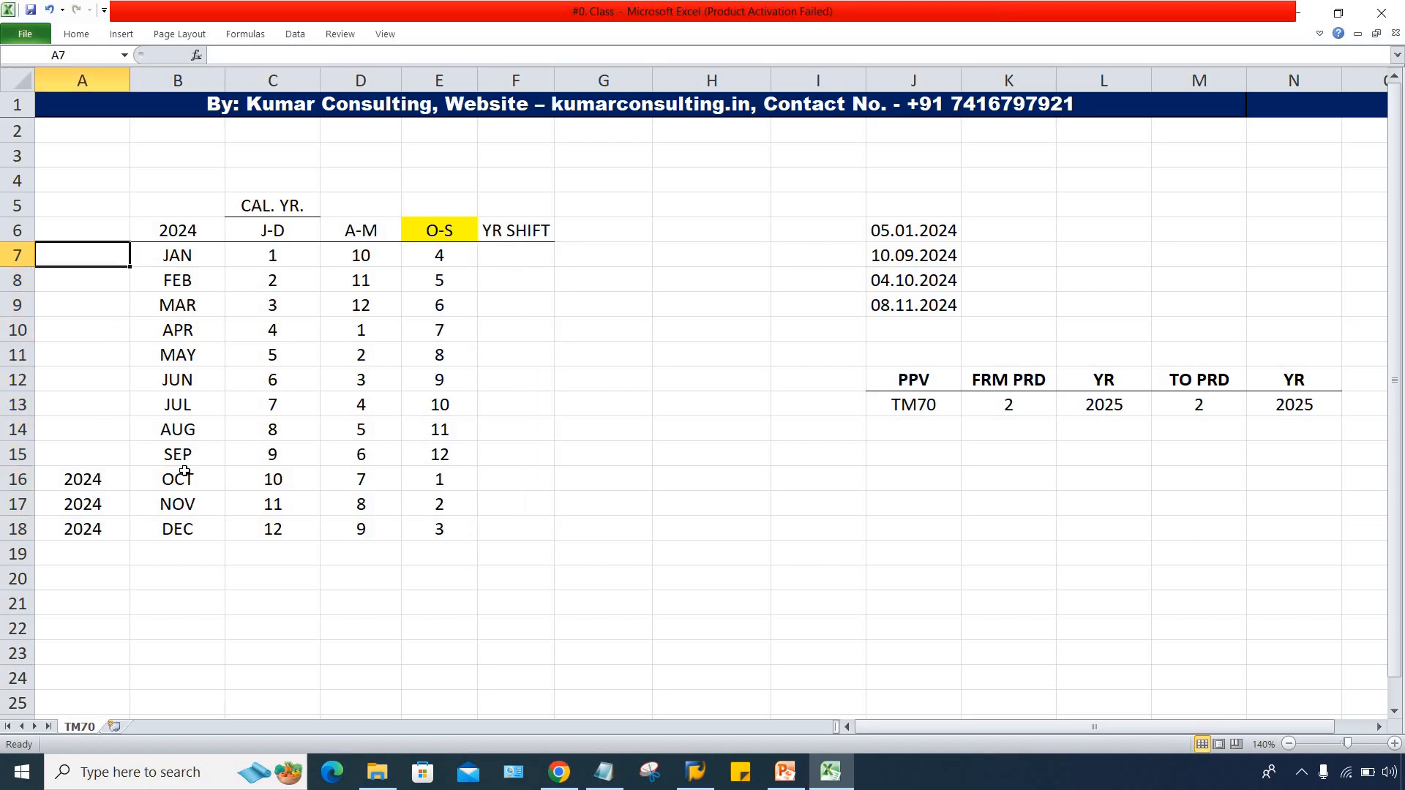
{"action": "left_click_drag", "start_coordinate": [181, 480], "coordinate": [189, 526]}
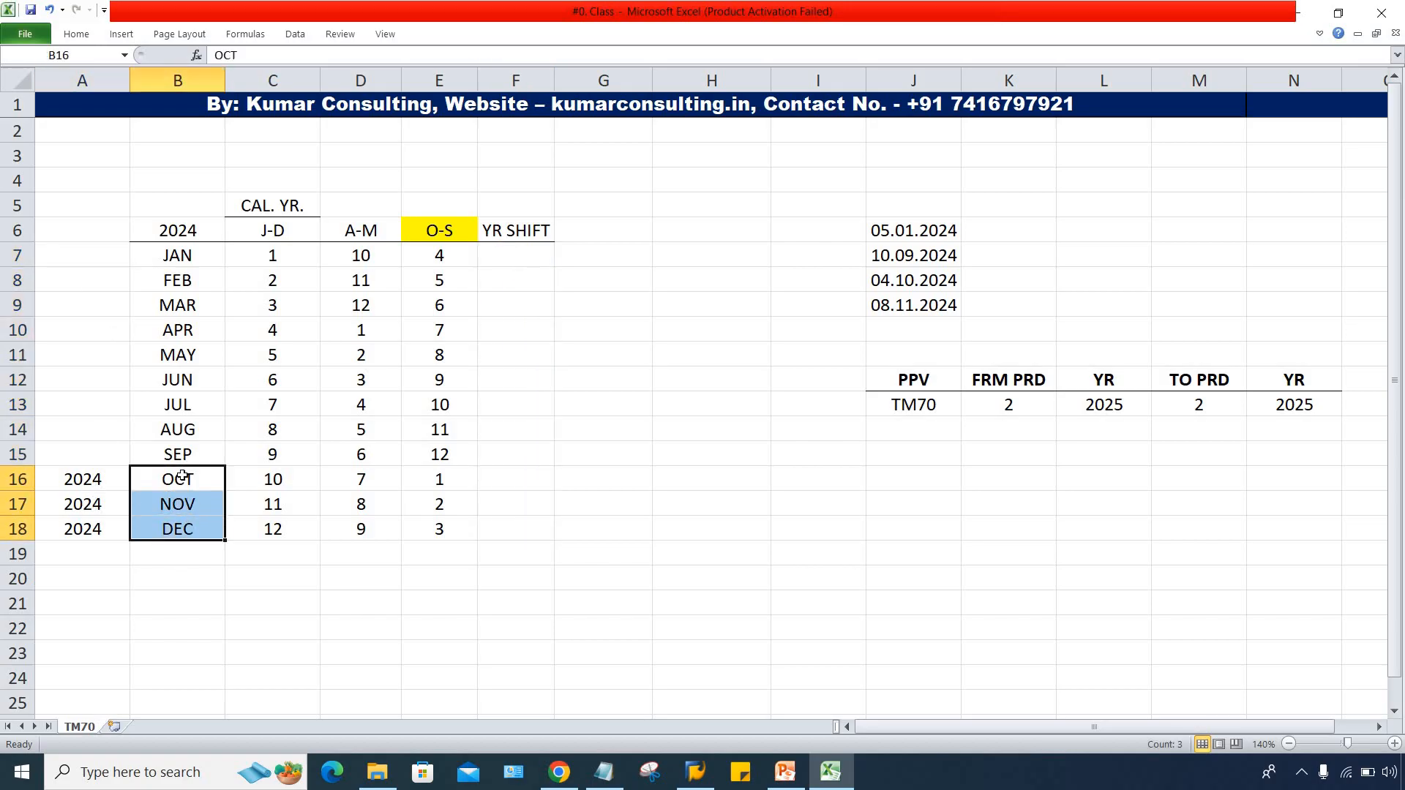
Step: Enter 2023 beside January in A7 and fill it down through September in A15
{"action": "left_click_drag", "start_coordinate": [181, 454], "coordinate": [179, 258]}
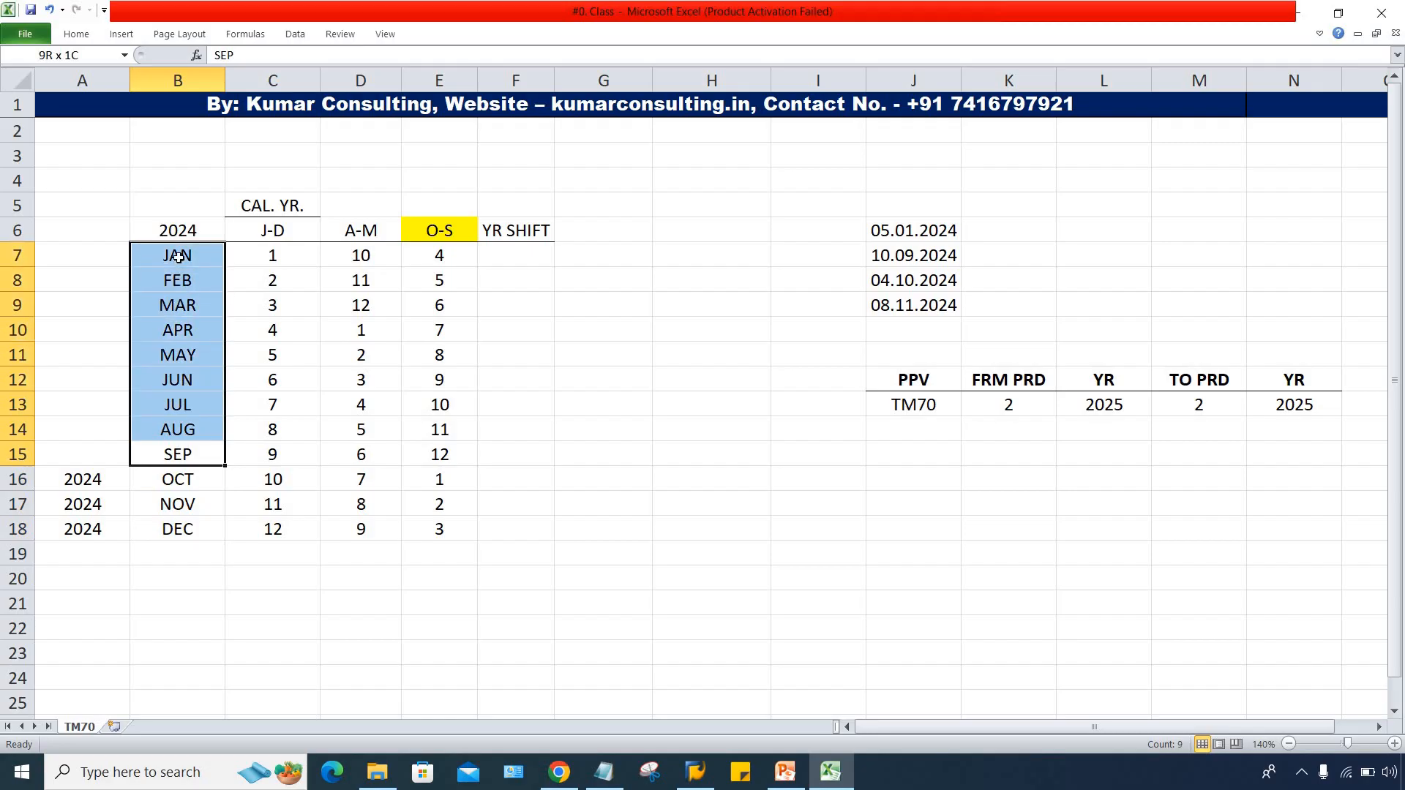
{"action": "left_click_drag", "start_coordinate": [526, 256], "coordinate": [492, 548]}
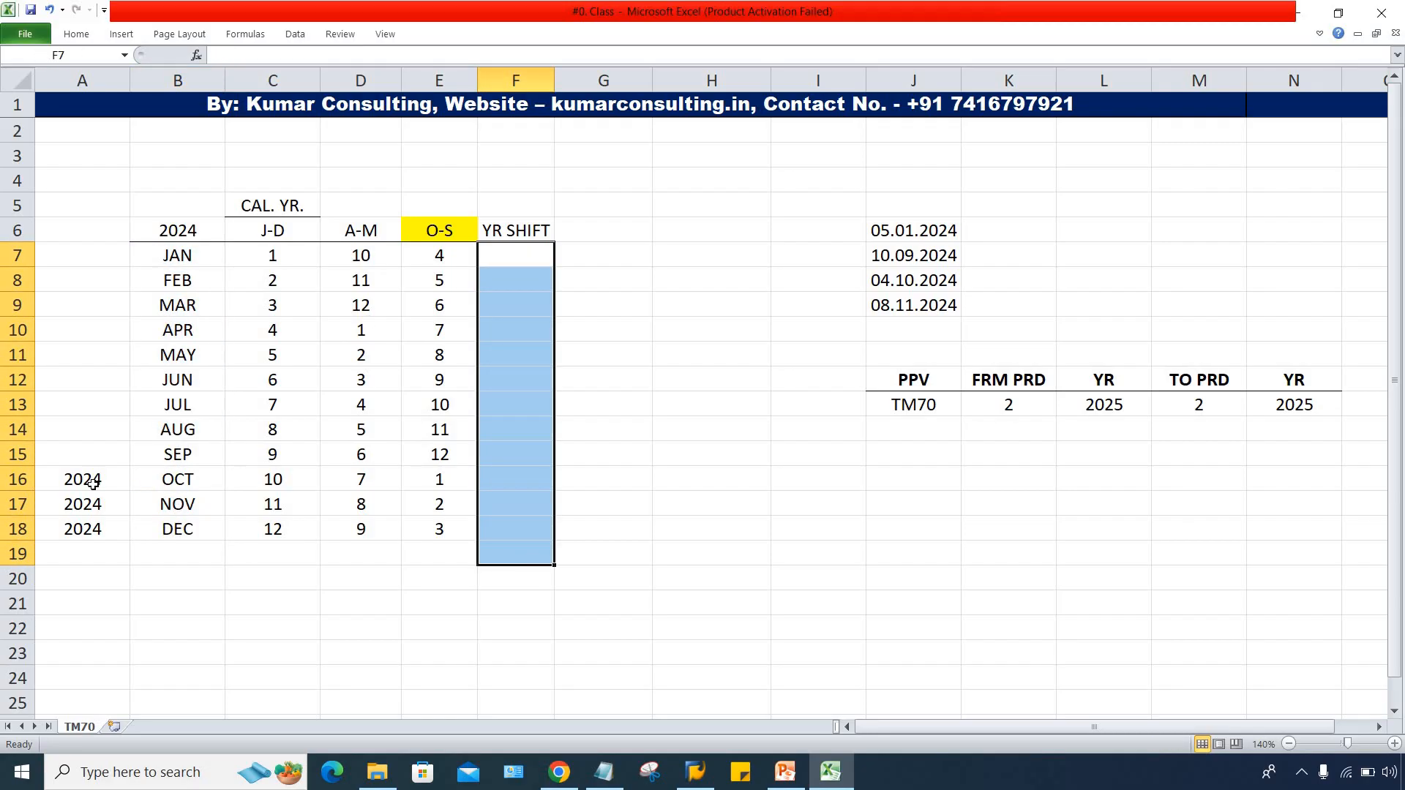
{"action": "left_click_drag", "start_coordinate": [95, 485], "coordinate": [98, 529]}
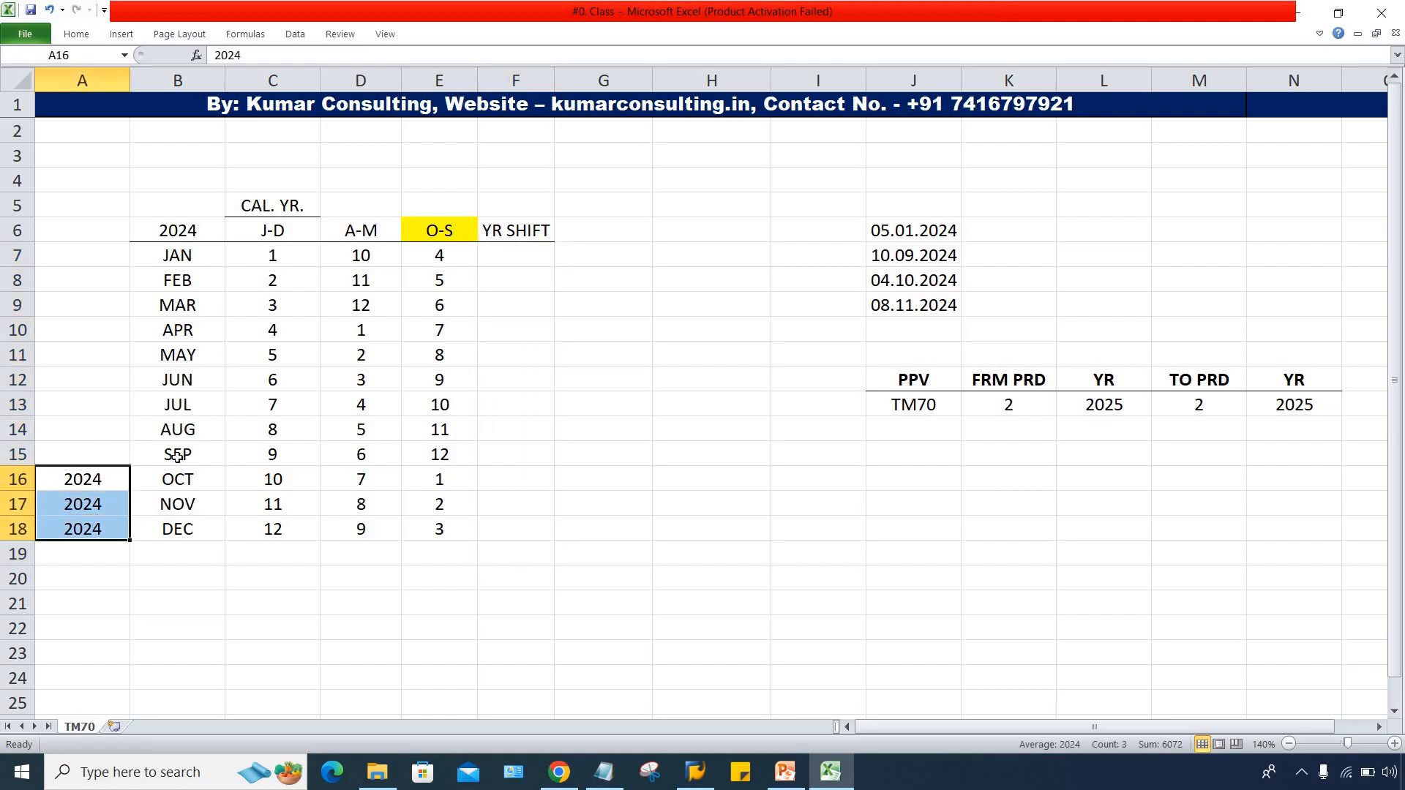
{"action": "left_click_drag", "start_coordinate": [178, 456], "coordinate": [173, 256]}
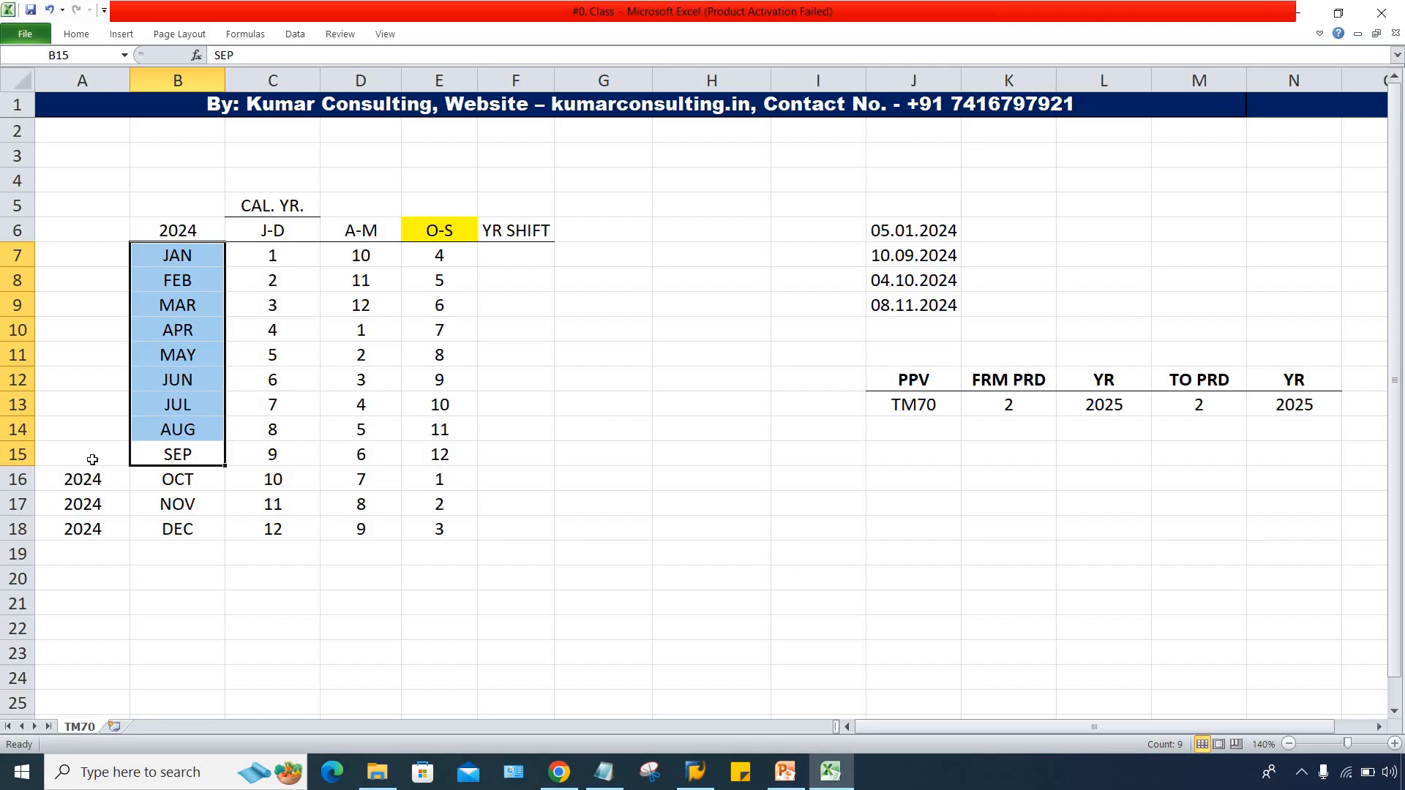
{"action": "left_click", "coordinate": [71, 256]}
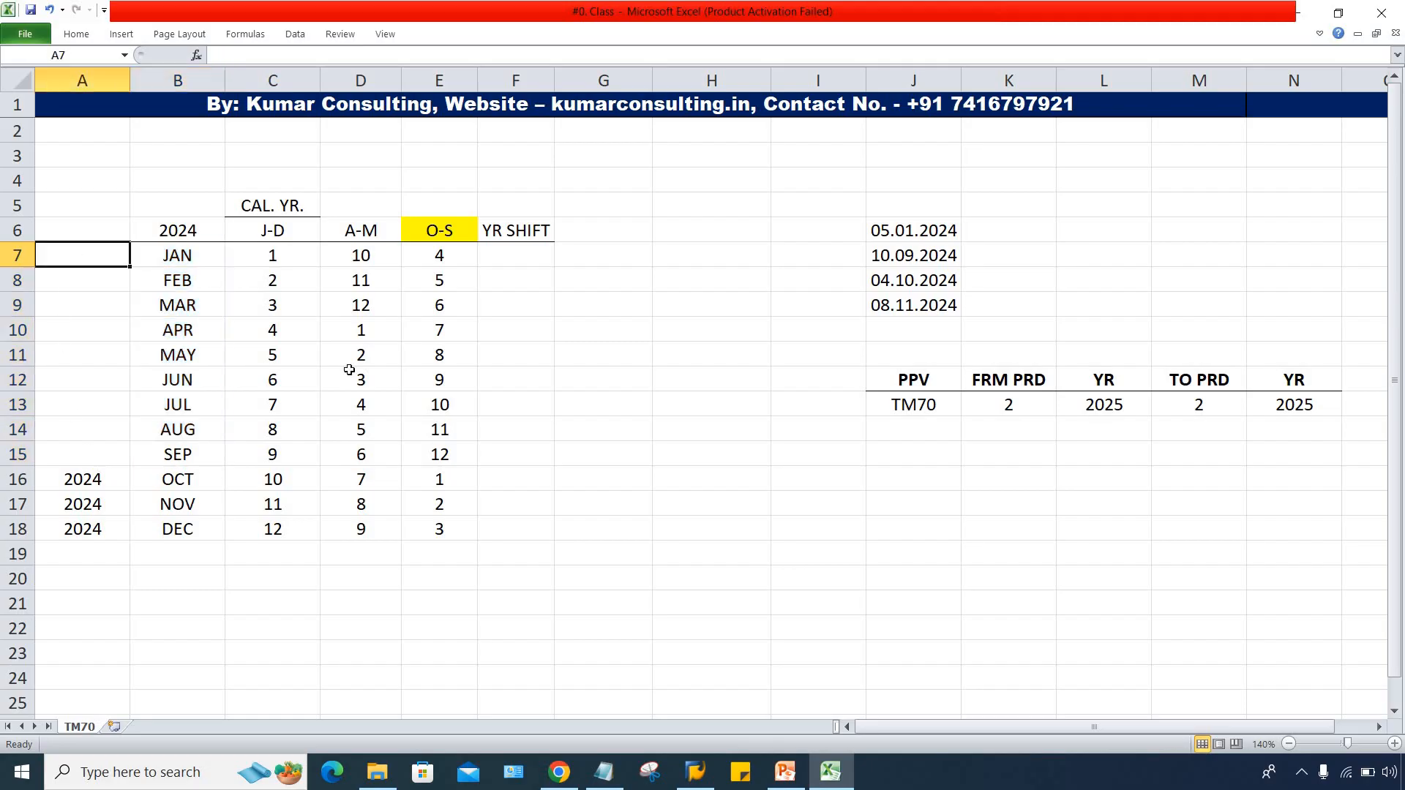
{"action": "type", "text": "2023"}
{"action": "key", "text": "Return"}
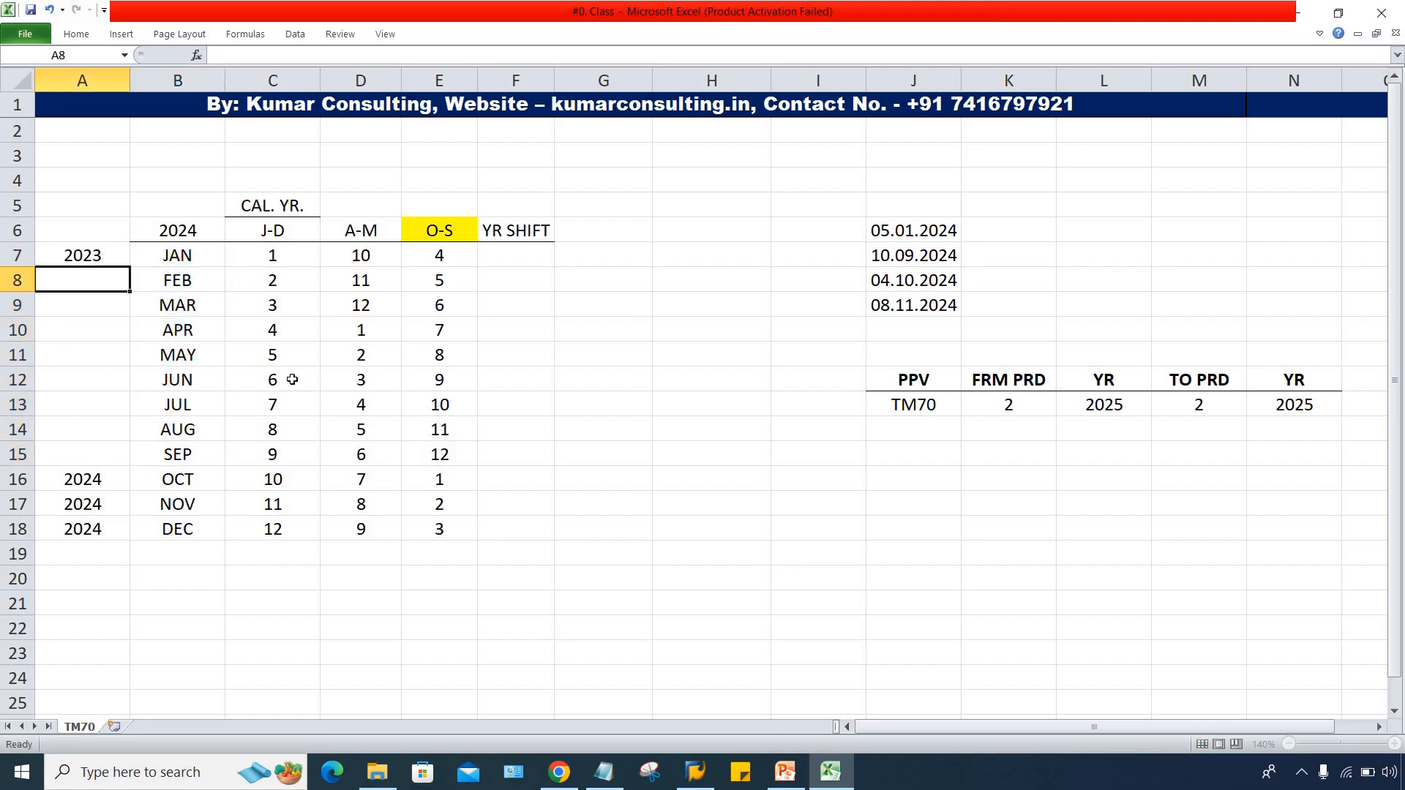
{"action": "left_click_drag", "start_coordinate": [97, 254], "coordinate": [120, 448]}
{"action": "key", "text": "ctrl+d"}
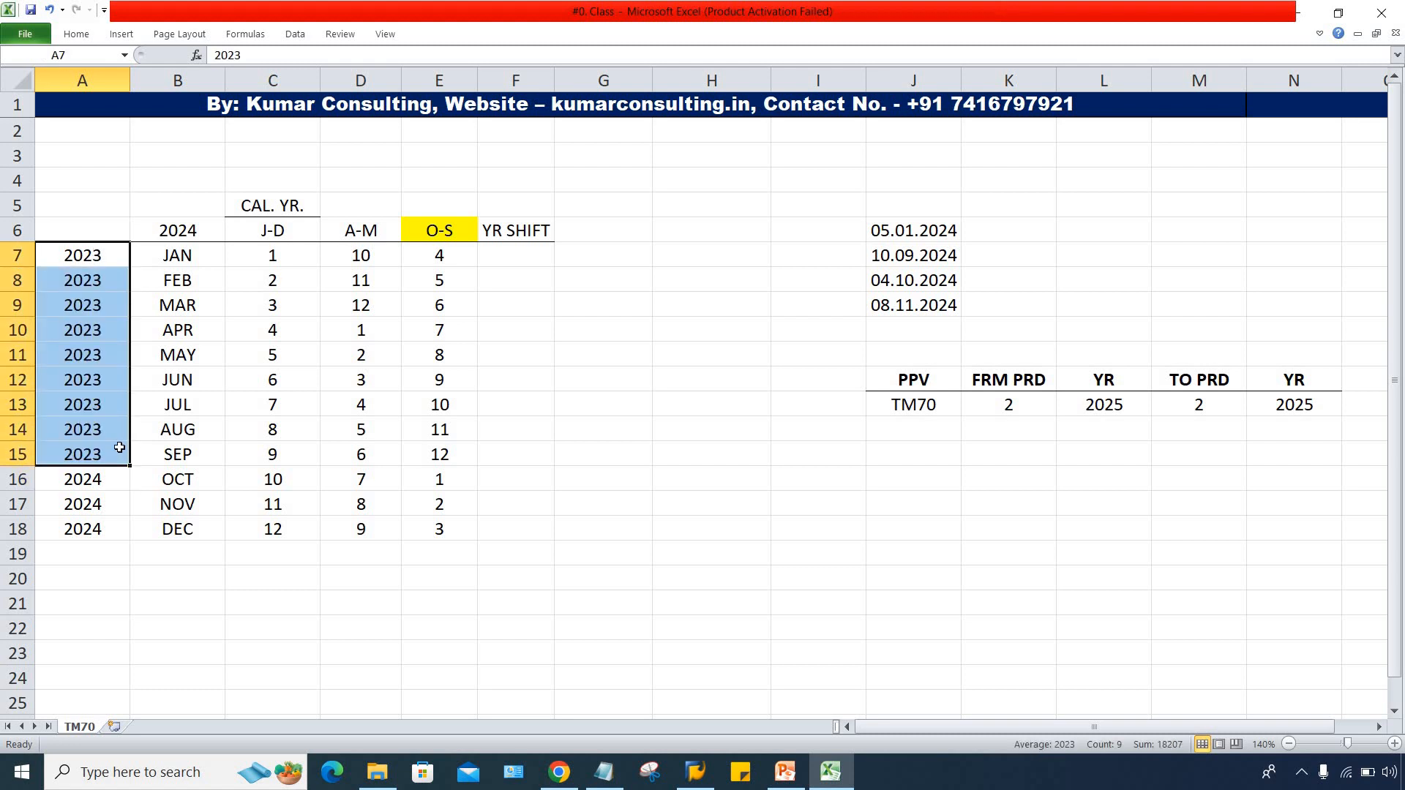
Step: Examine the empty YR SHIFT cells F7:F18, then compare January's periods in row 7 with the date in J6
{"action": "left_click", "coordinate": [619, 445]}
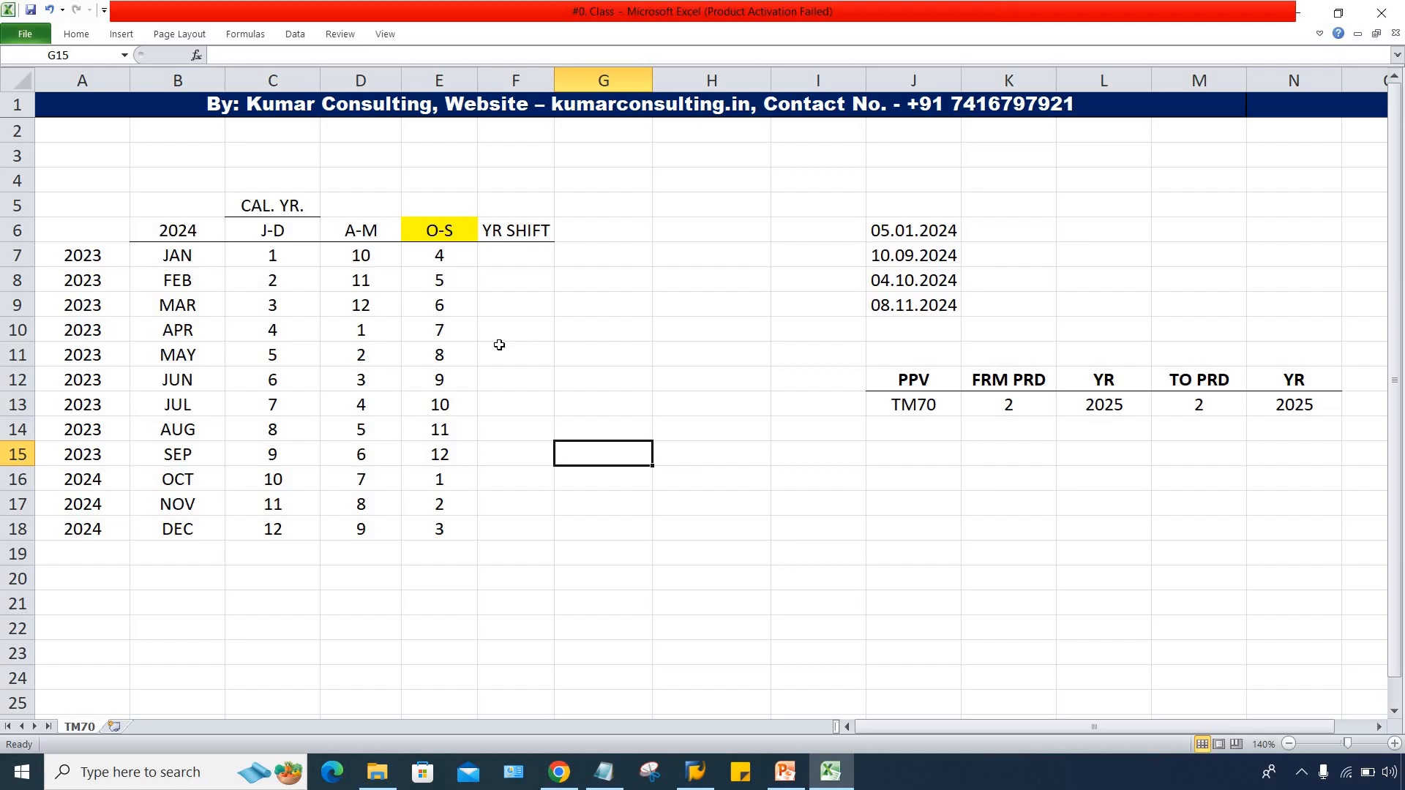
{"action": "left_click", "coordinate": [505, 259]}
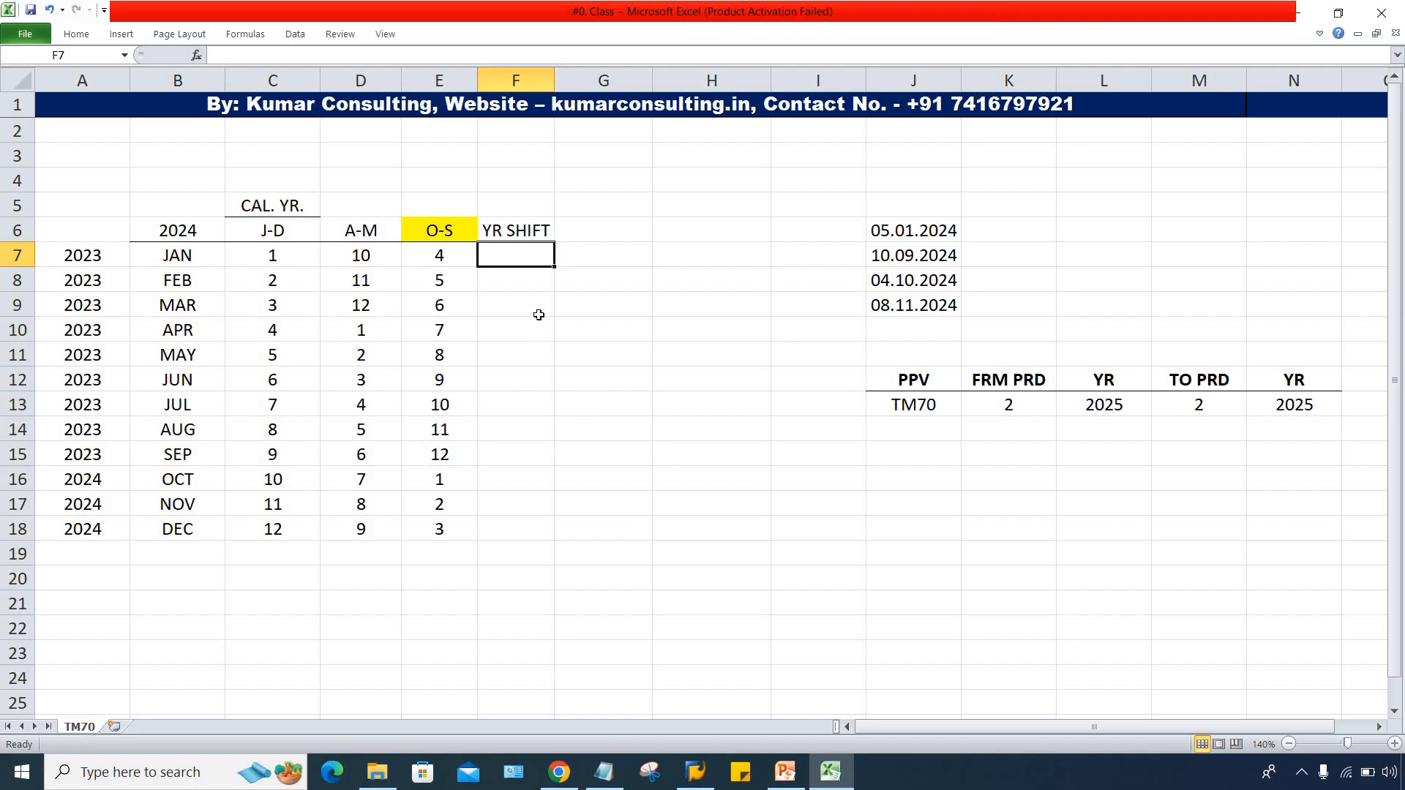
{"action": "left_click", "coordinate": [528, 386]}
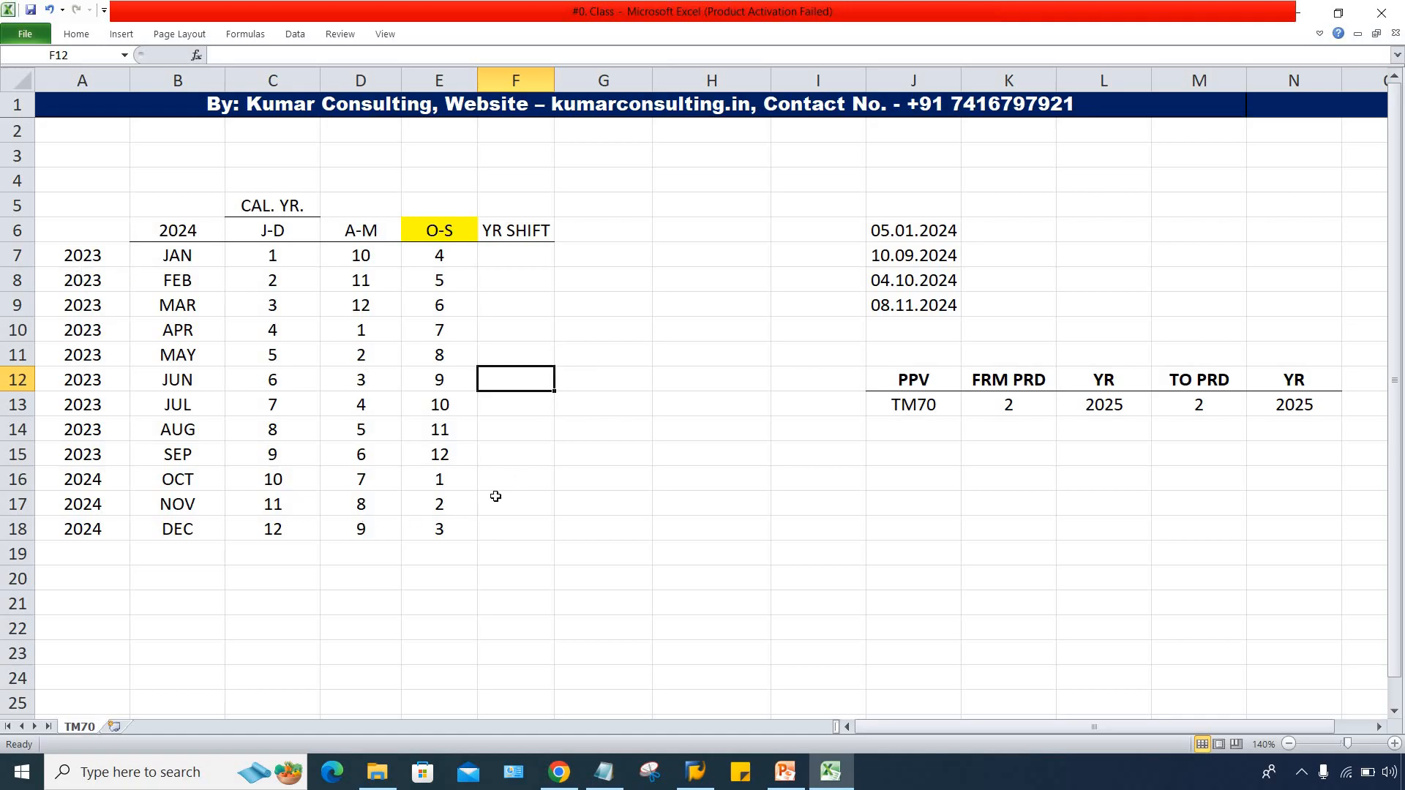
{"action": "left_click_drag", "start_coordinate": [537, 256], "coordinate": [534, 522]}
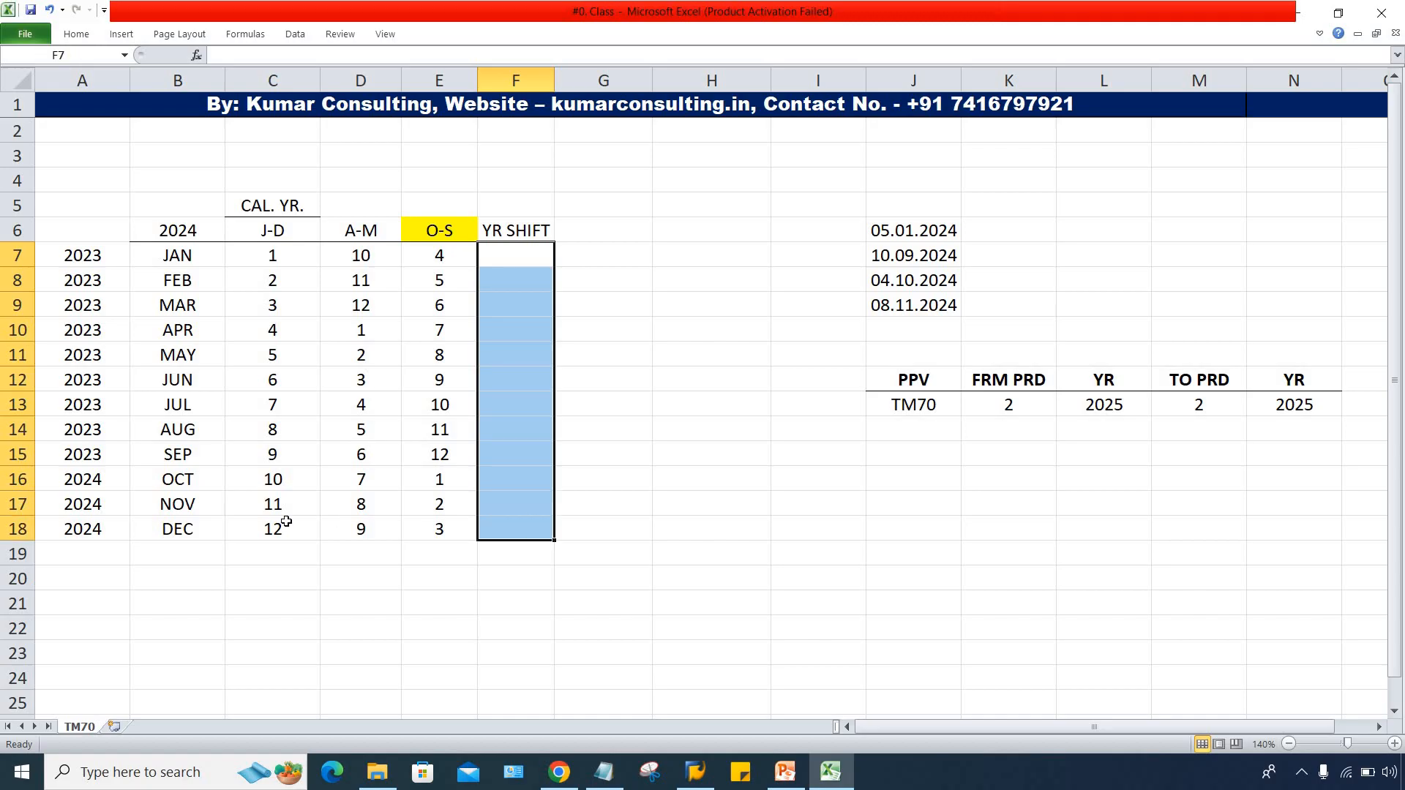
{"action": "left_click", "coordinate": [187, 262]}
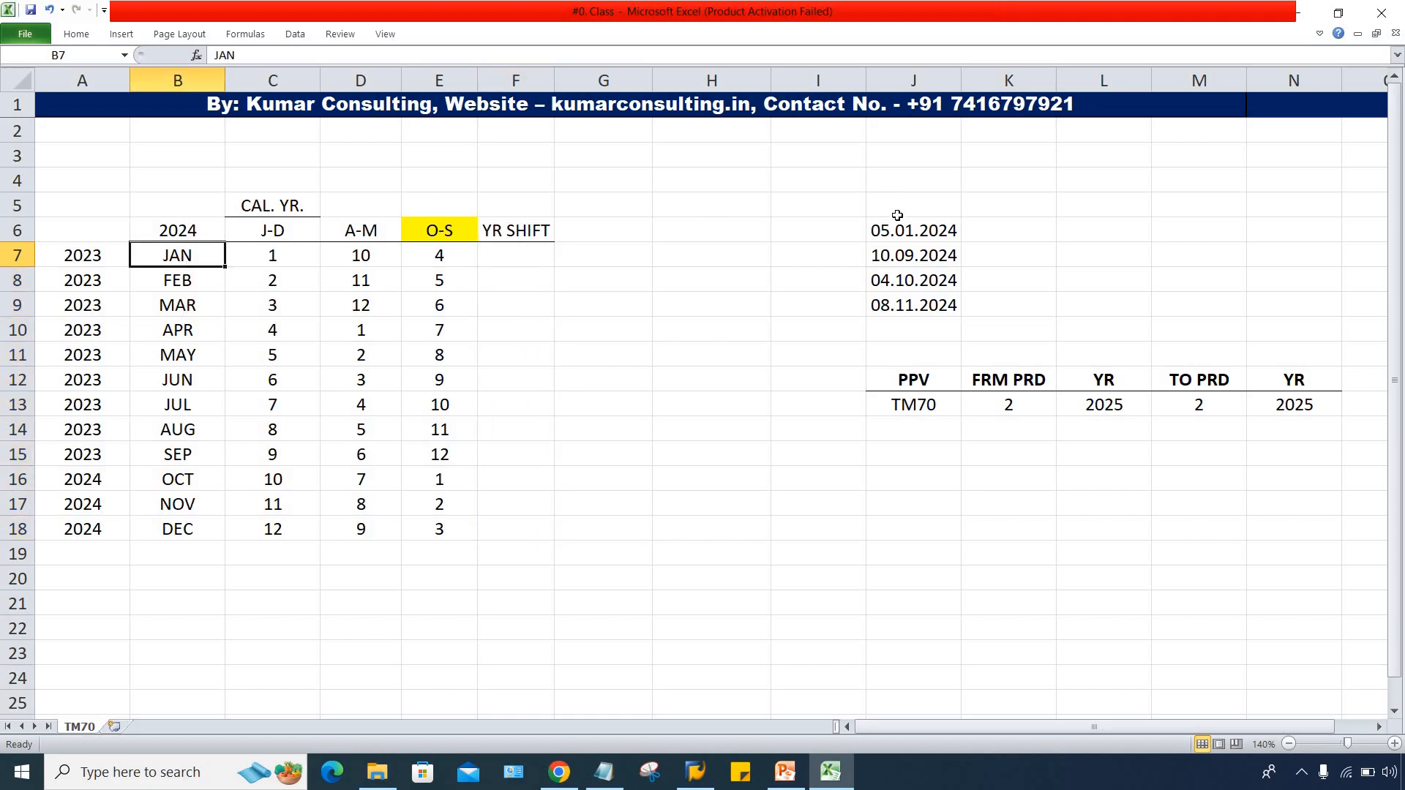
{"action": "left_click", "coordinate": [914, 235]}
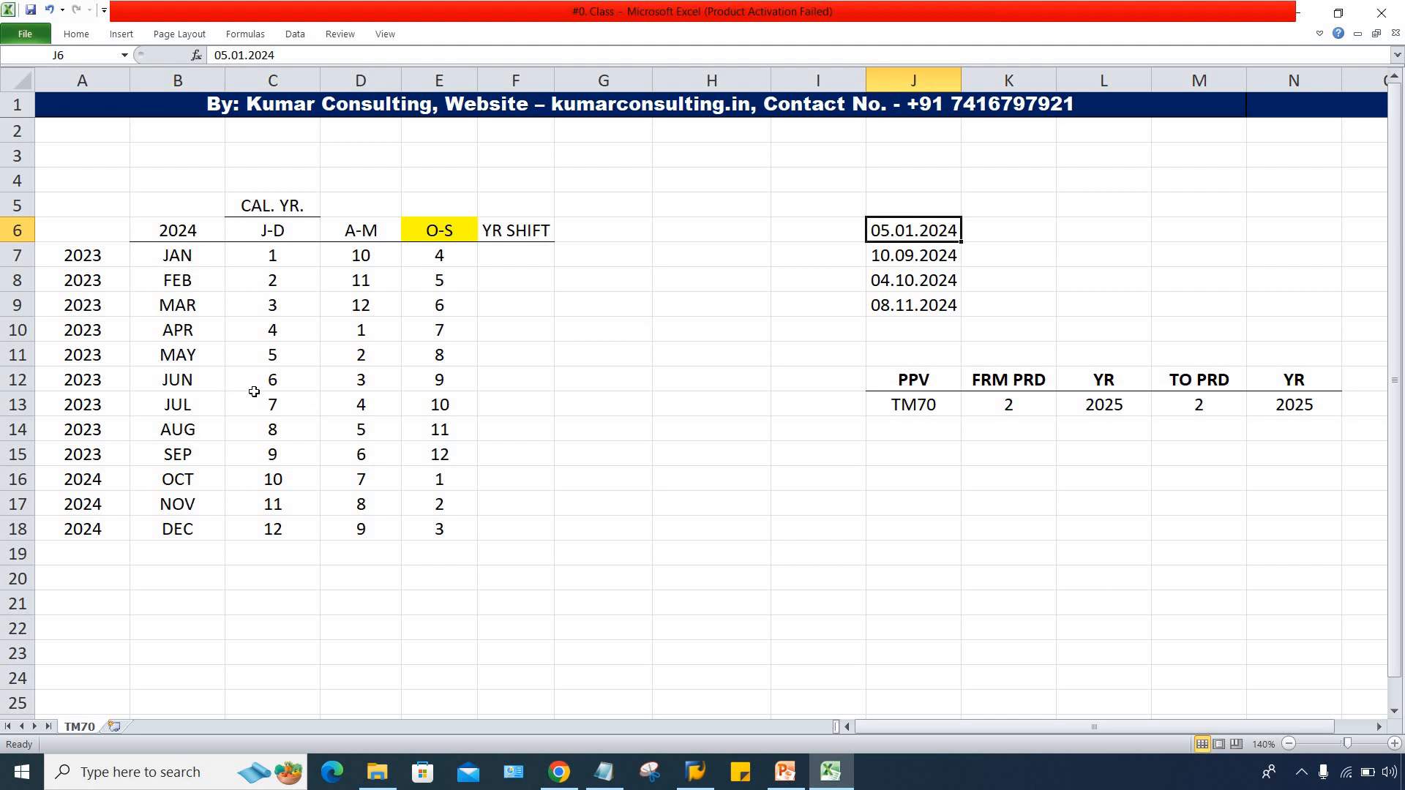
{"action": "left_click", "coordinate": [173, 262]}
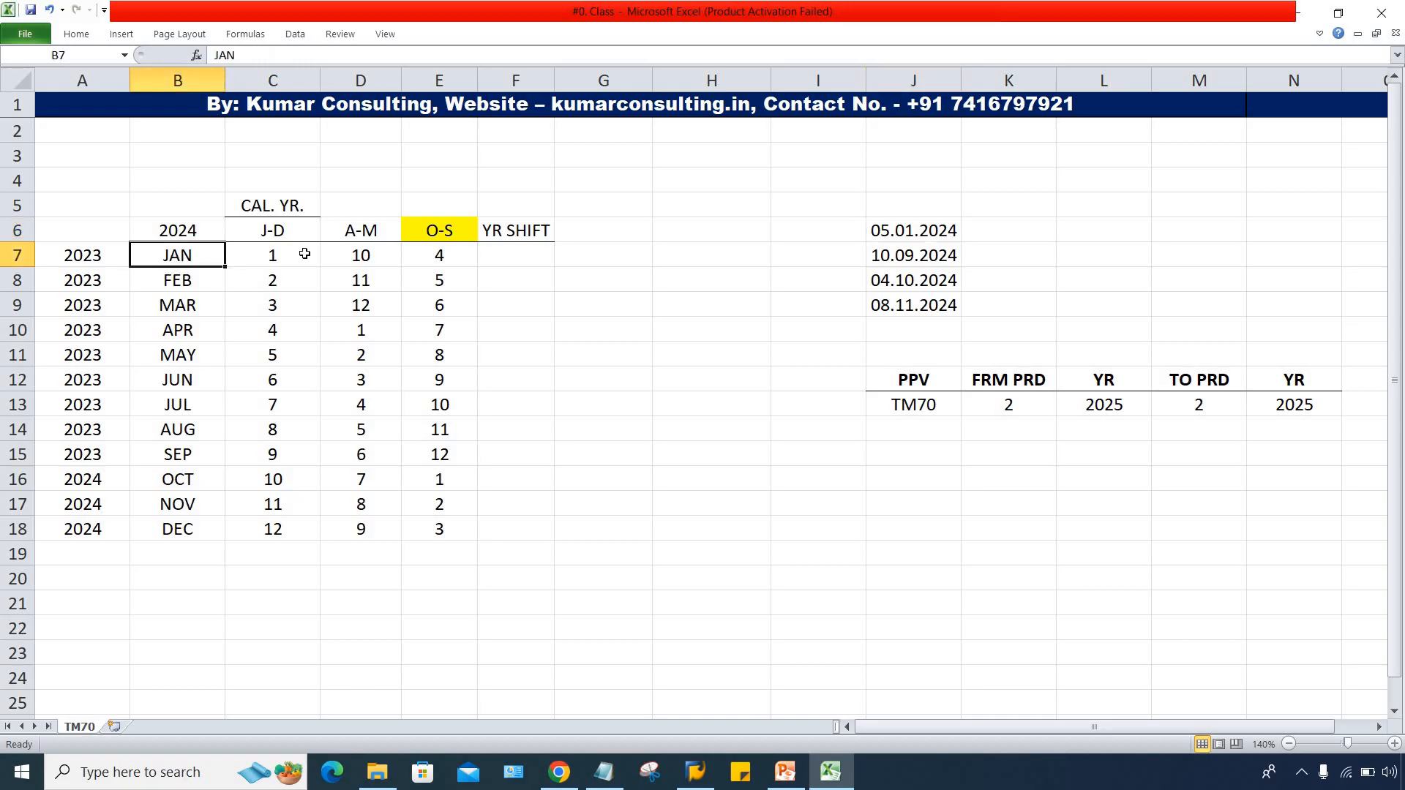
{"action": "left_click", "coordinate": [348, 264]}
{"action": "left_click", "coordinate": [429, 262]}
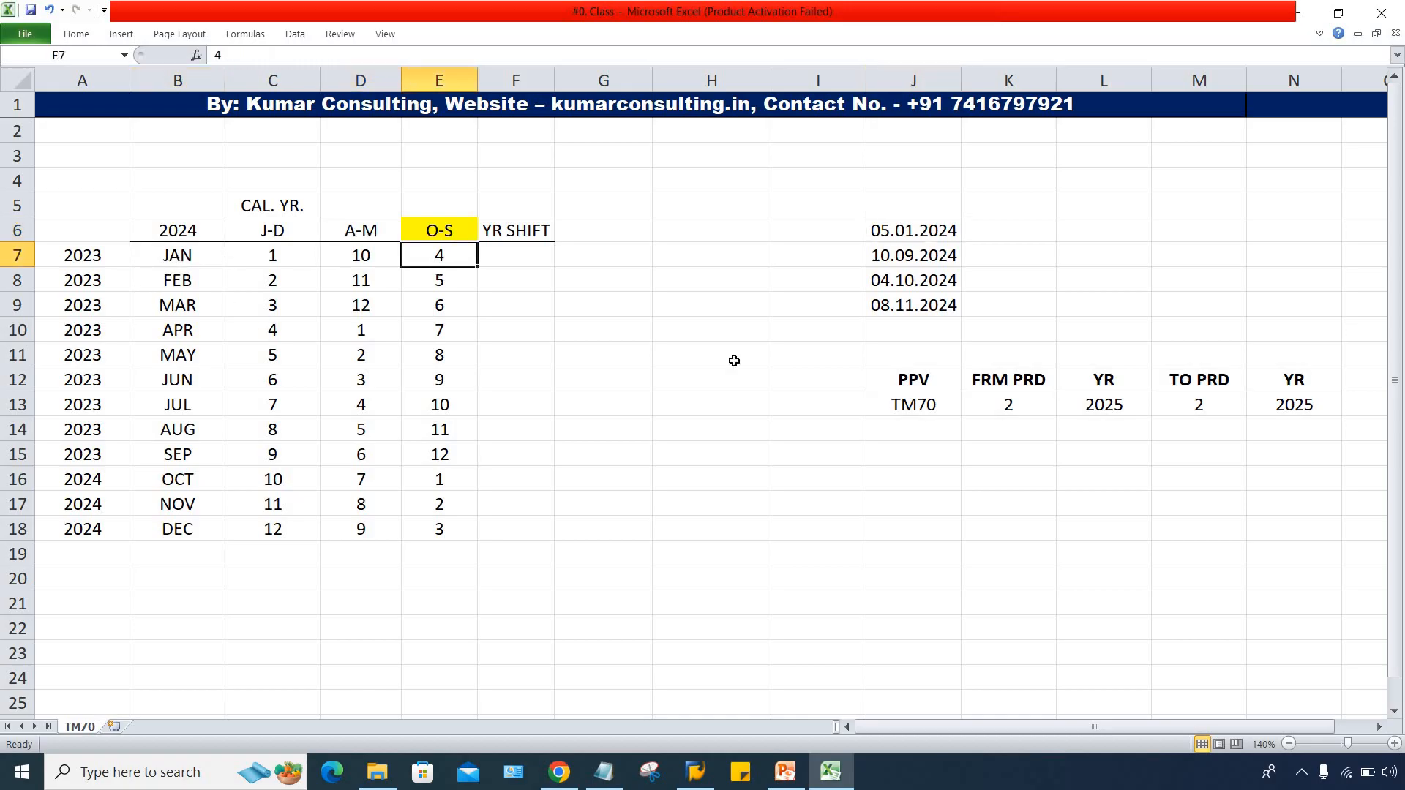
Step: Set both the FRM PRD and TO PRD values in the TM70 row to 4
{"action": "left_click", "coordinate": [1038, 416]}
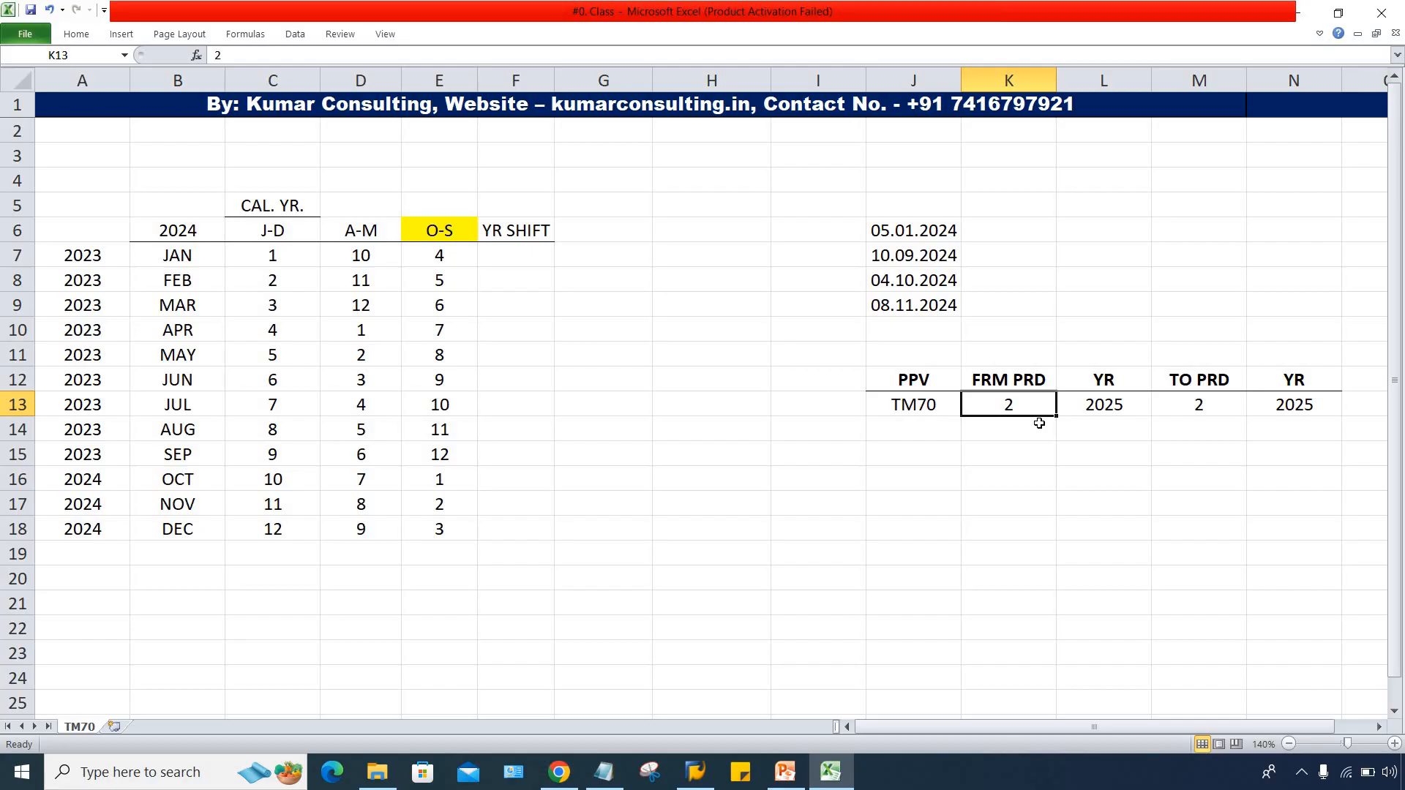
{"action": "type", "text": "4"}
{"action": "key", "text": "Tab"}
{"action": "key", "text": "Tab"}
{"action": "type", "text": "4"}
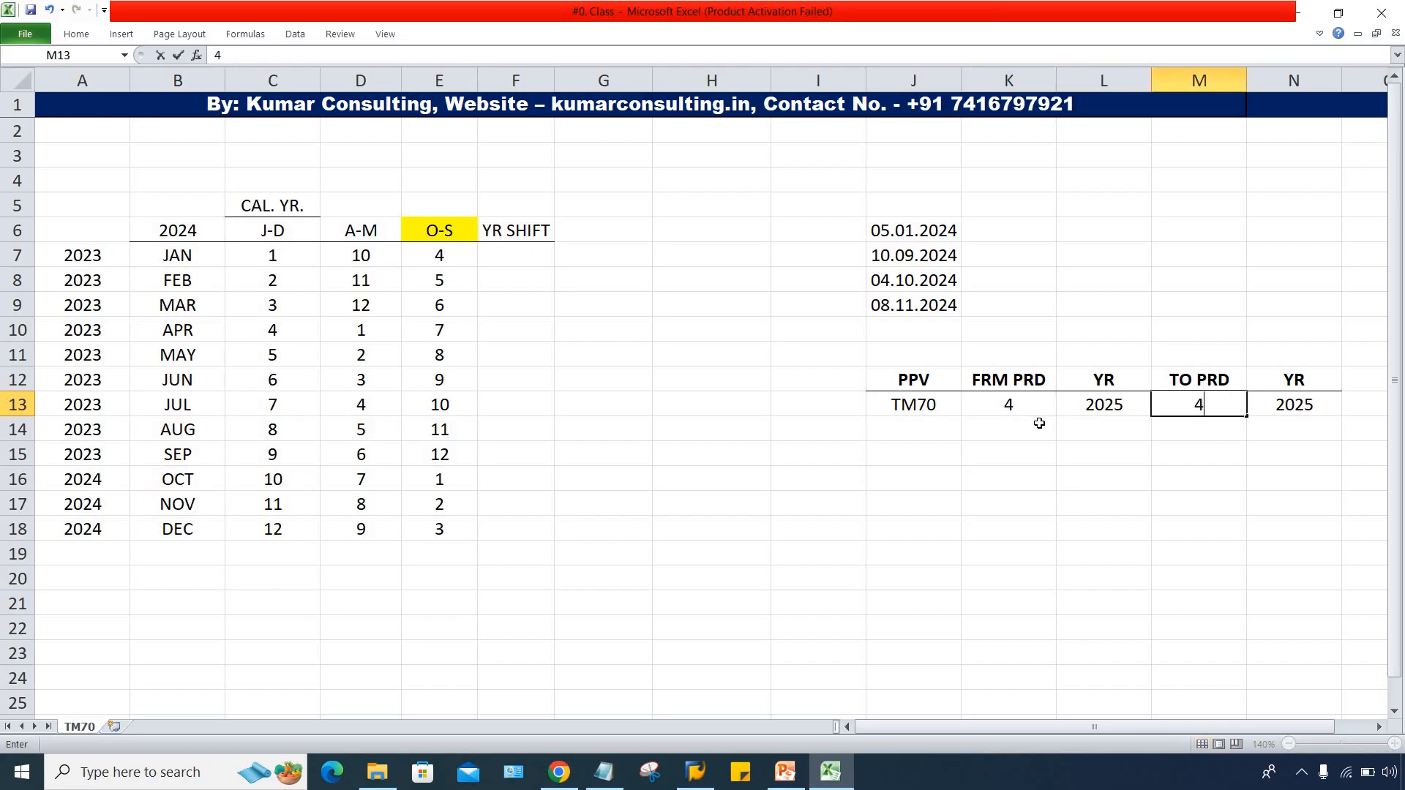
{"action": "key", "text": "Return"}
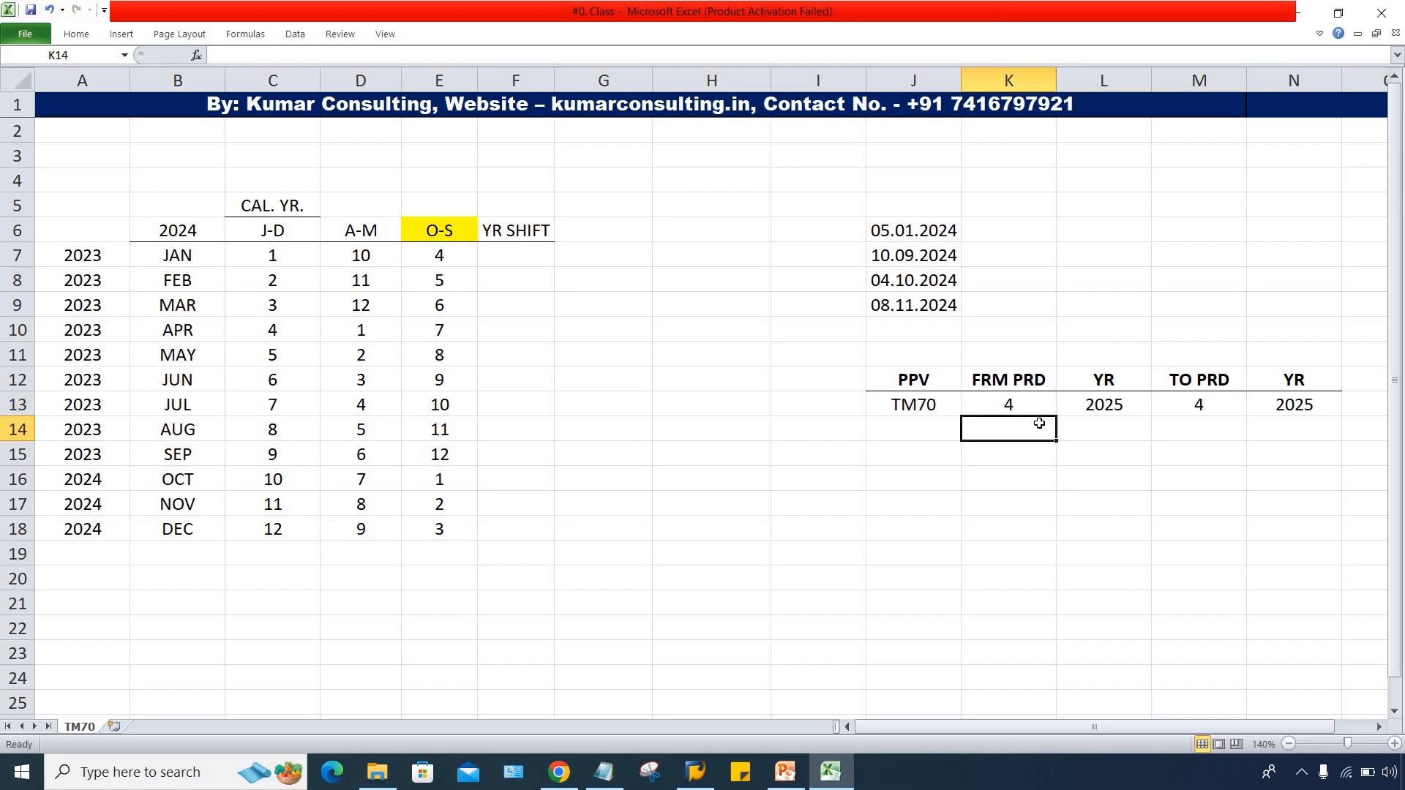
Step: Review the yearly split of the months and set both YR values in the TM70 row to 2023
{"action": "left_click", "coordinate": [91, 256]}
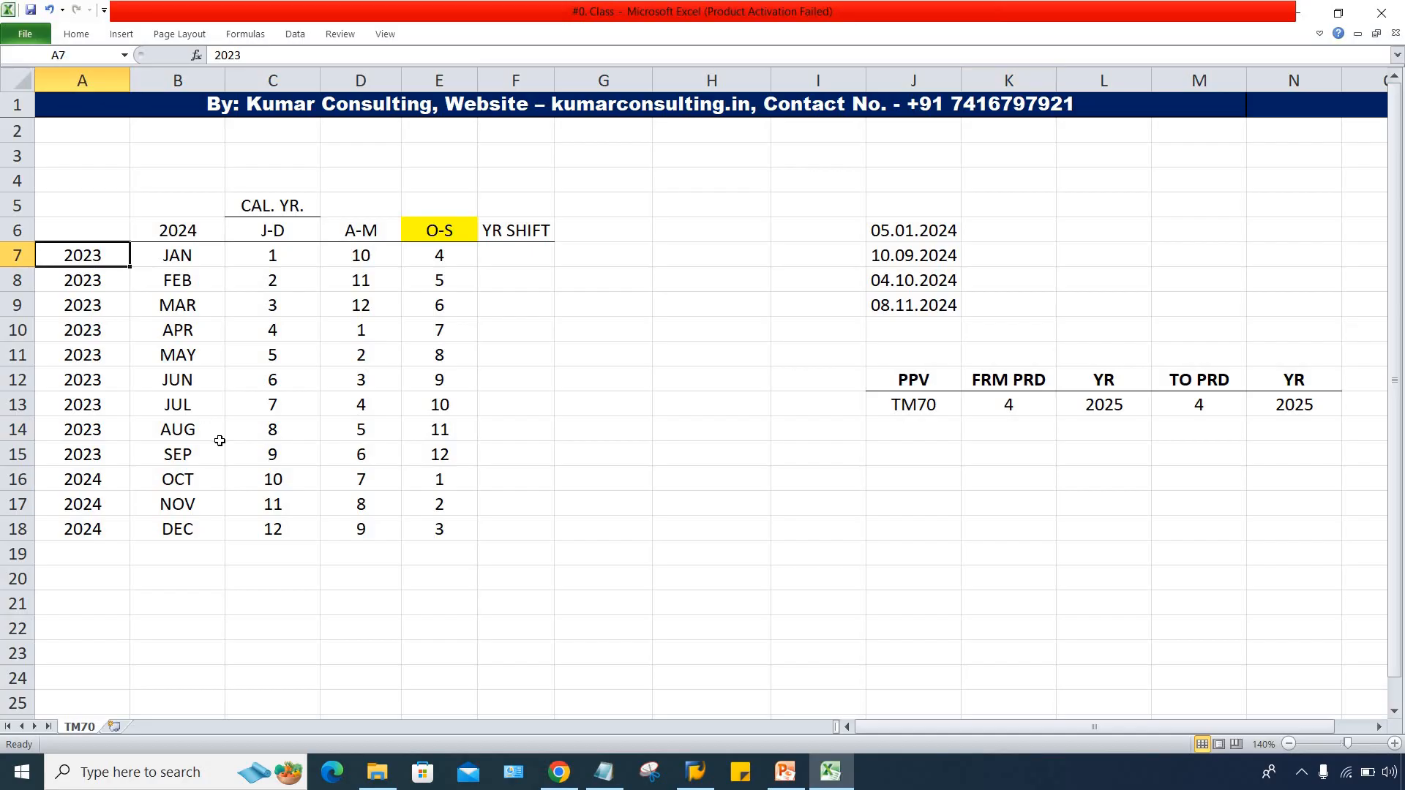
{"action": "left_click", "coordinate": [180, 485]}
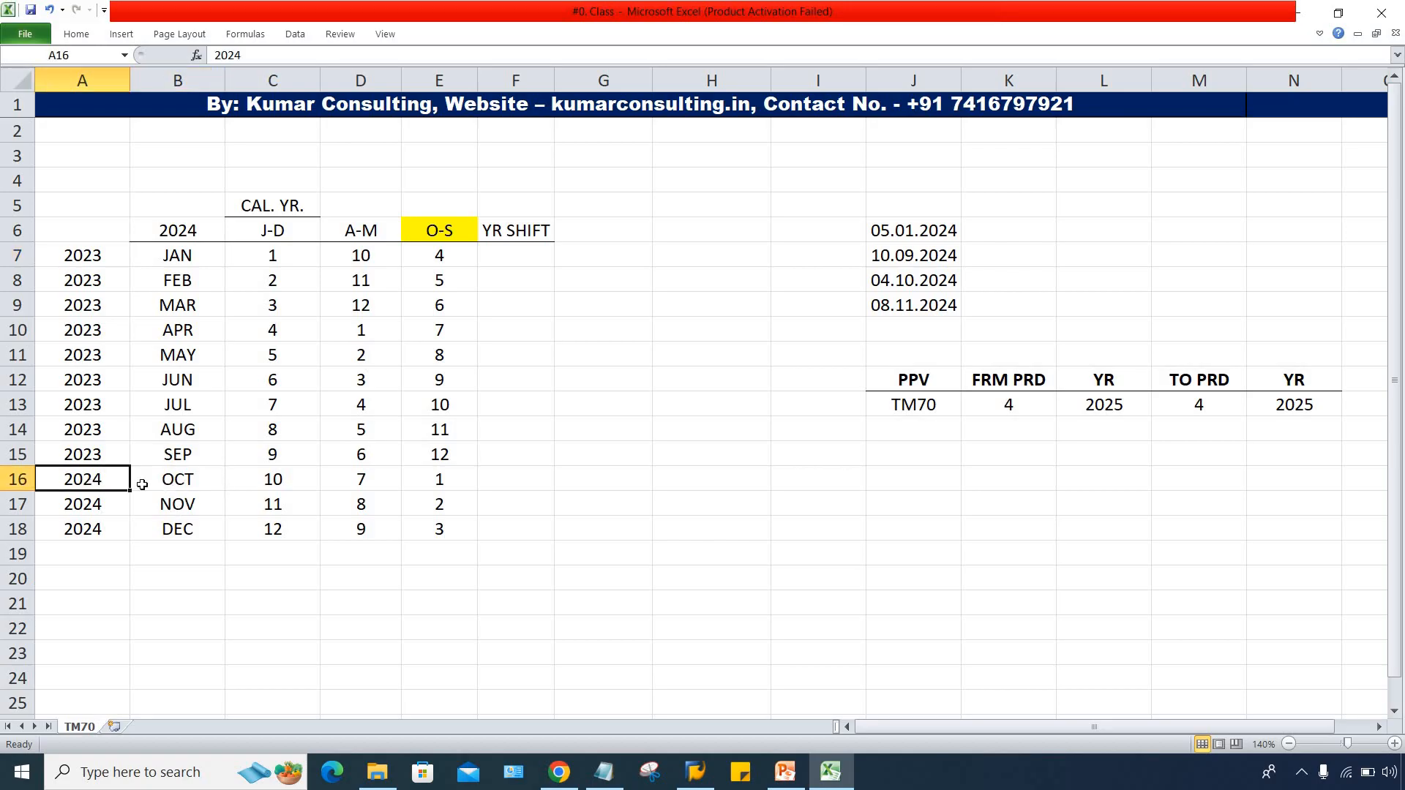
{"action": "left_click_drag", "start_coordinate": [184, 455], "coordinate": [194, 269]}
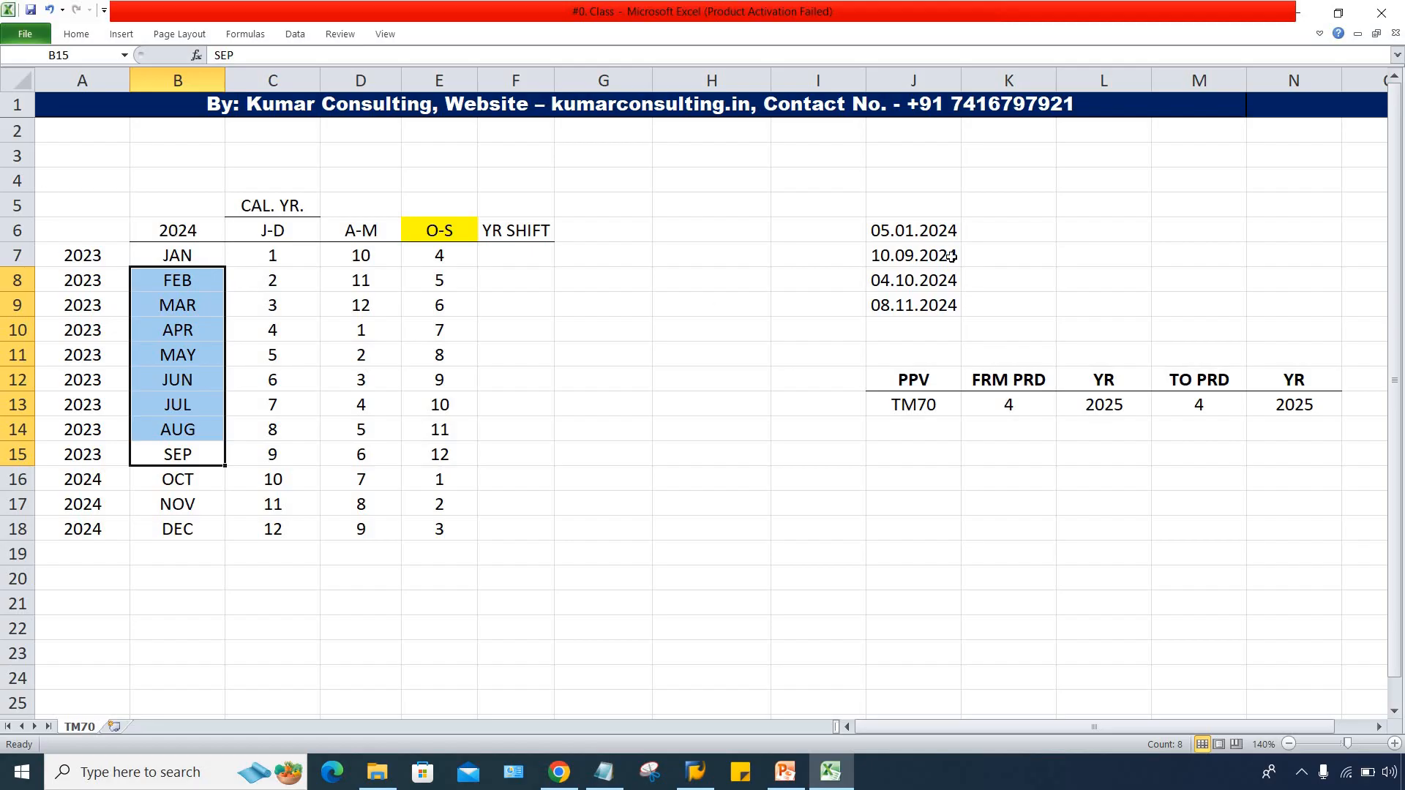
{"action": "left_click", "coordinate": [904, 239]}
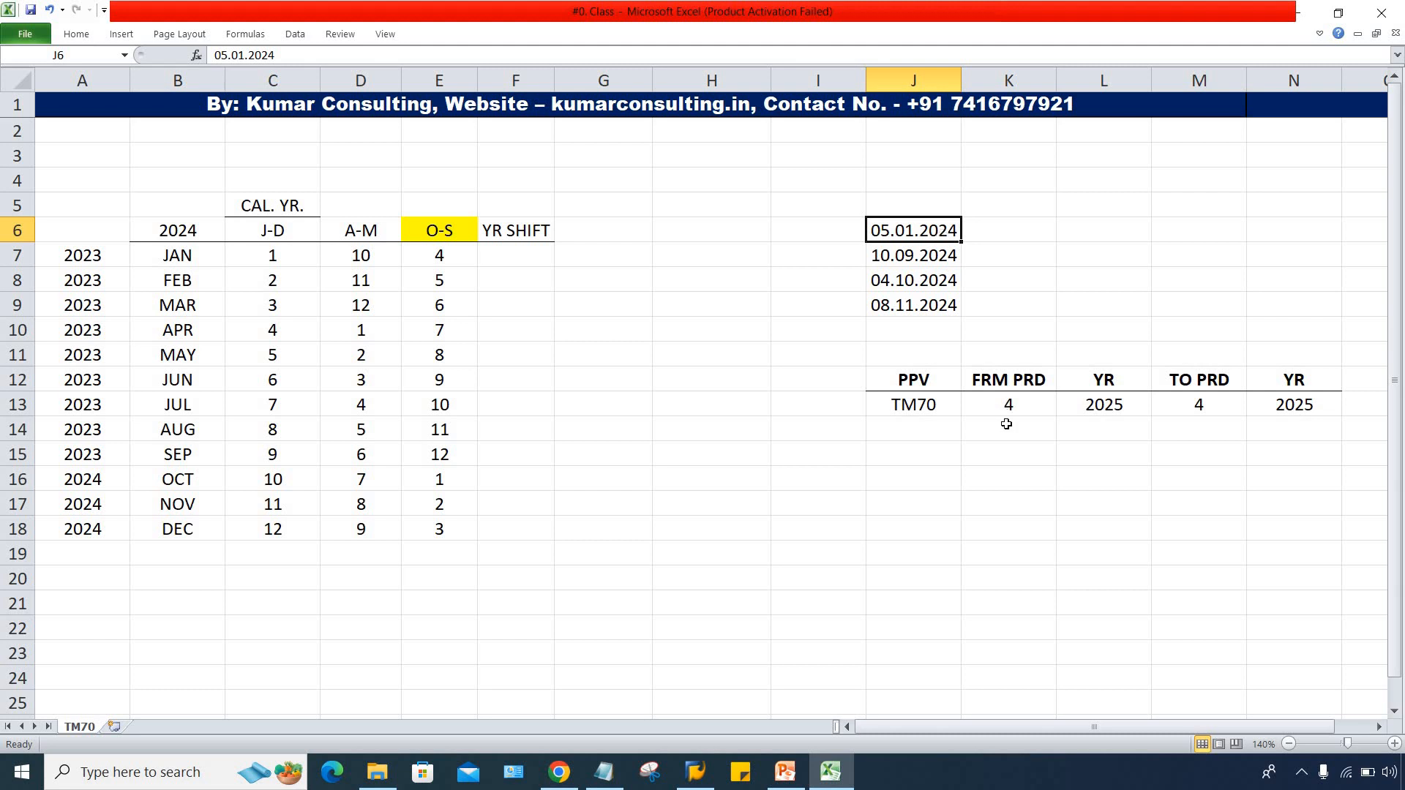
{"action": "left_click", "coordinate": [196, 259]}
{"action": "left_click", "coordinate": [1130, 408]}
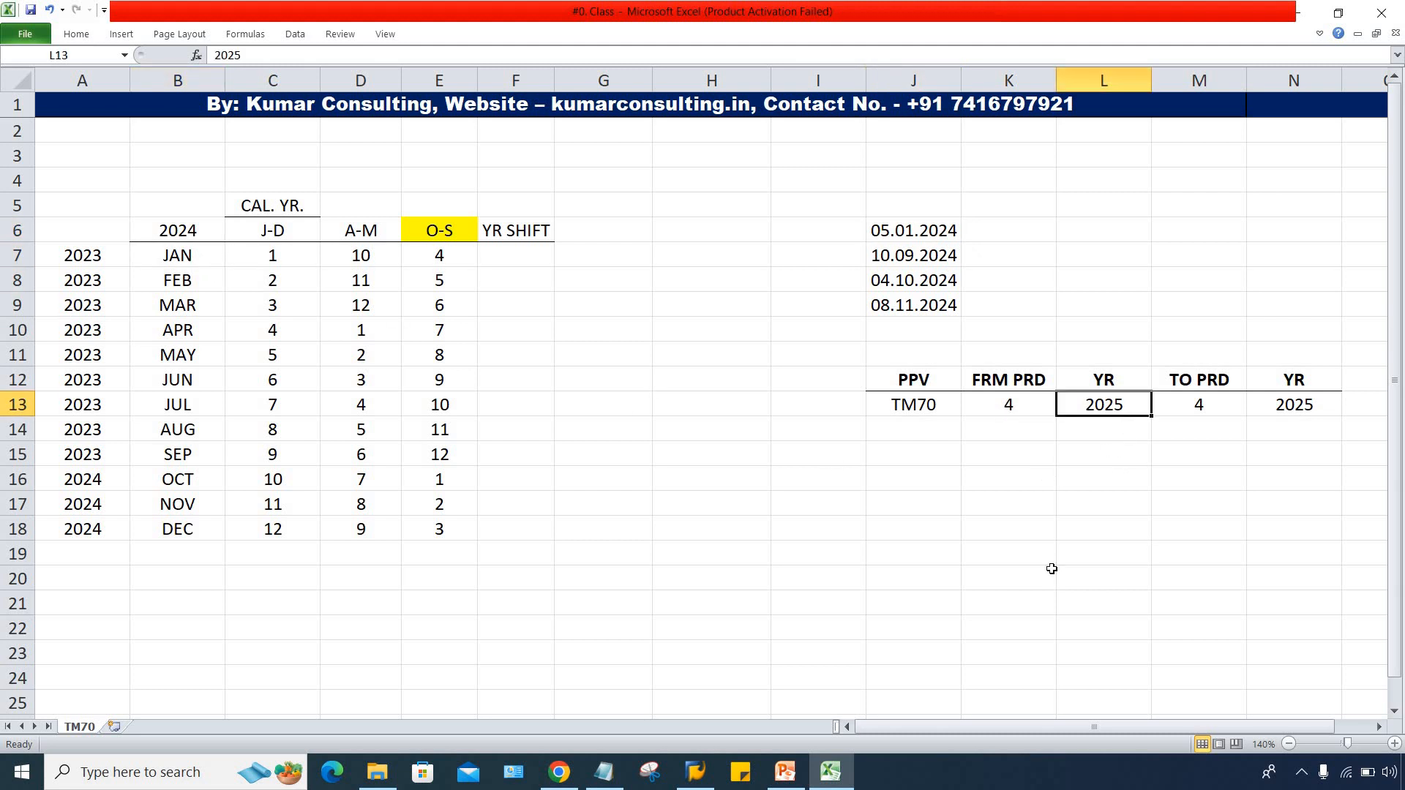
{"action": "type", "text": "2023"}
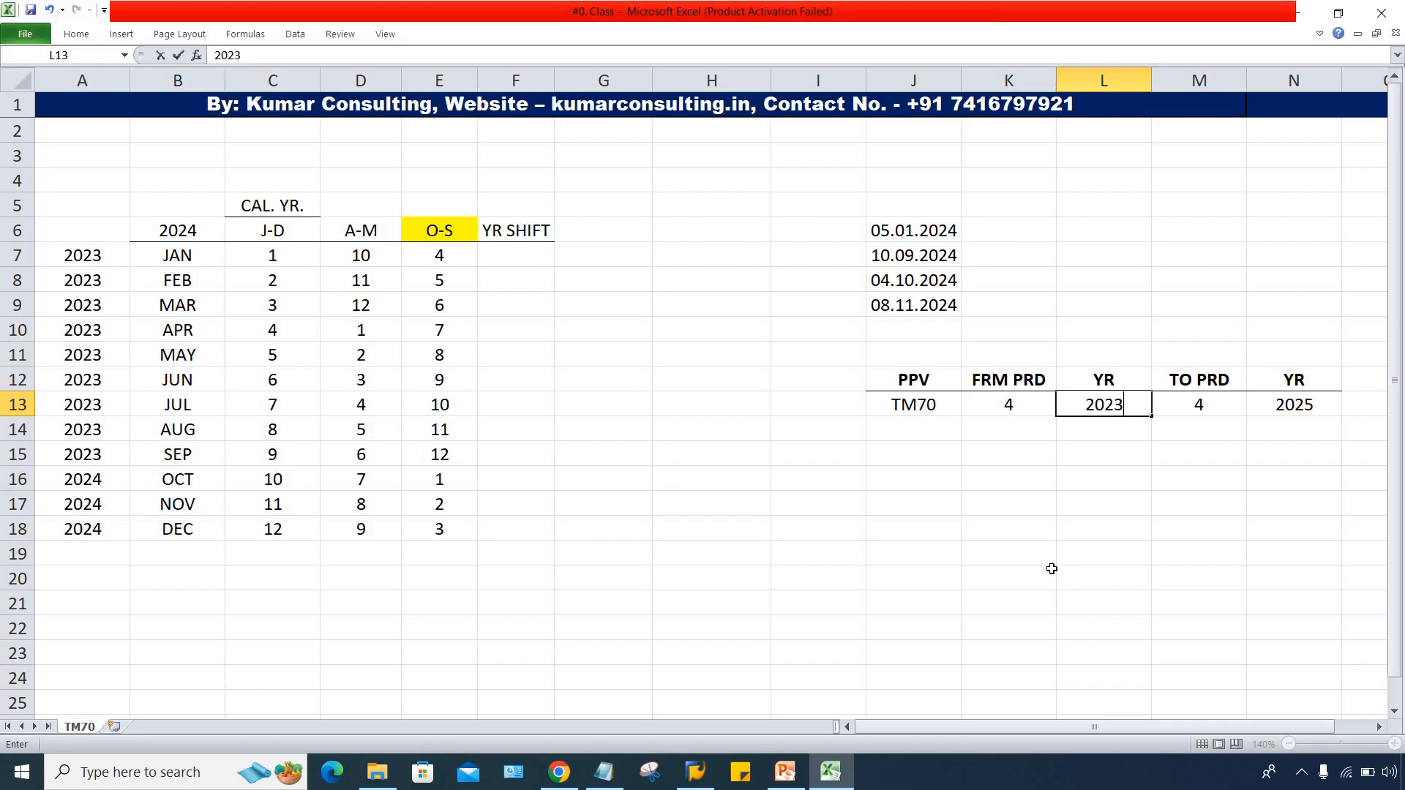
{"action": "left_click", "coordinate": [1313, 406]}
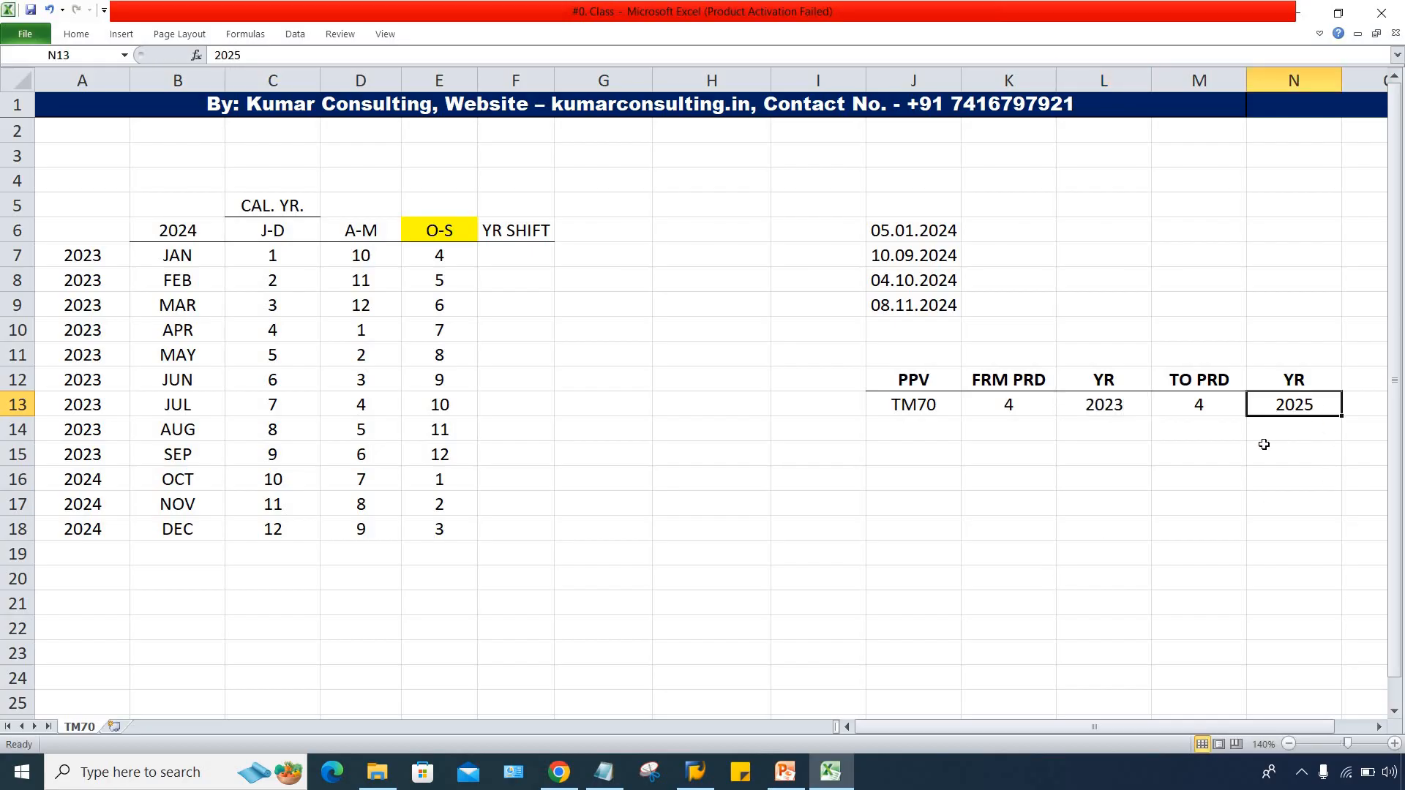
{"action": "type", "text": "2023"}
{"action": "key", "text": "Return"}
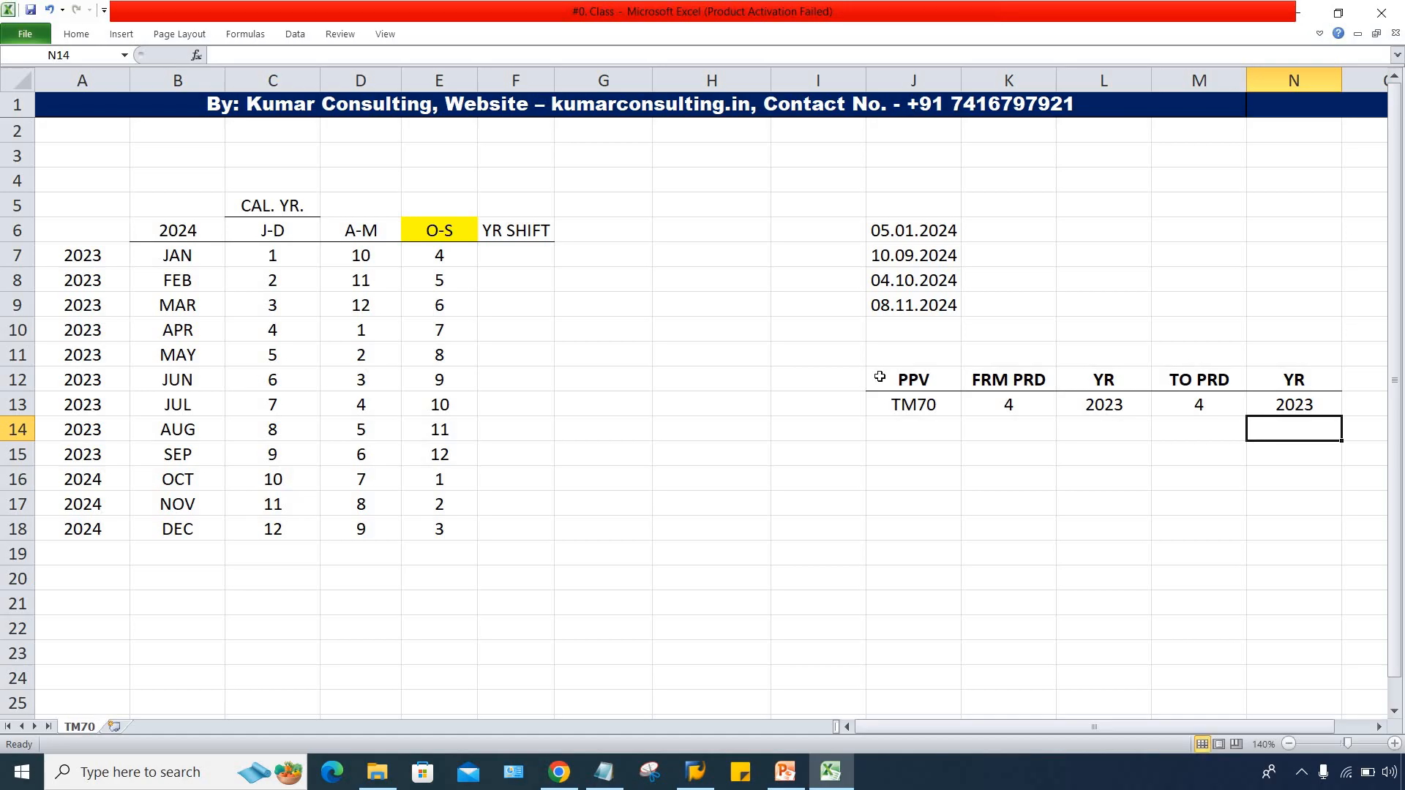
Step: Check the date in J6 against the TM70 periods and year, and enter -1 as January's year shift in F7
{"action": "left_click", "coordinate": [944, 232]}
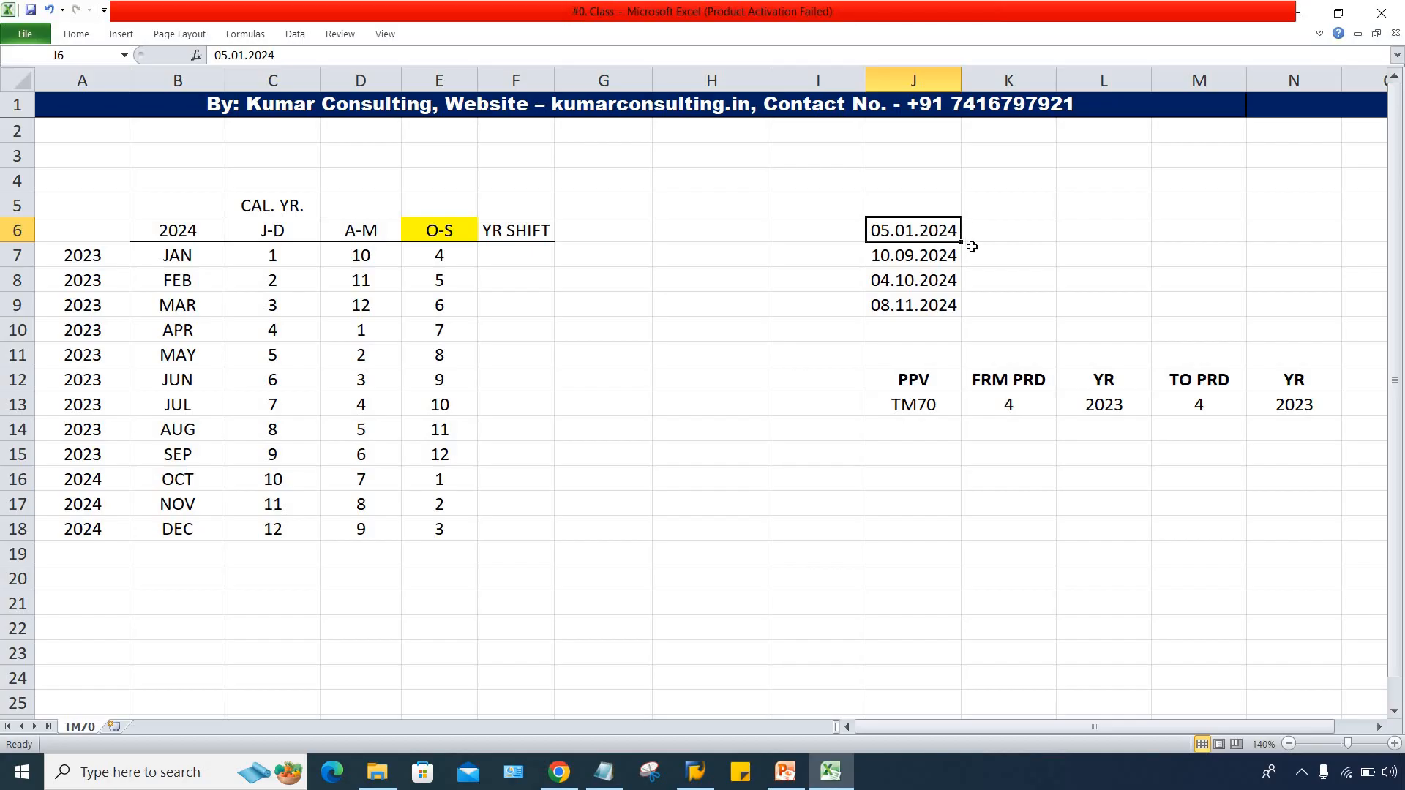
{"action": "left_click", "coordinate": [1027, 407]}
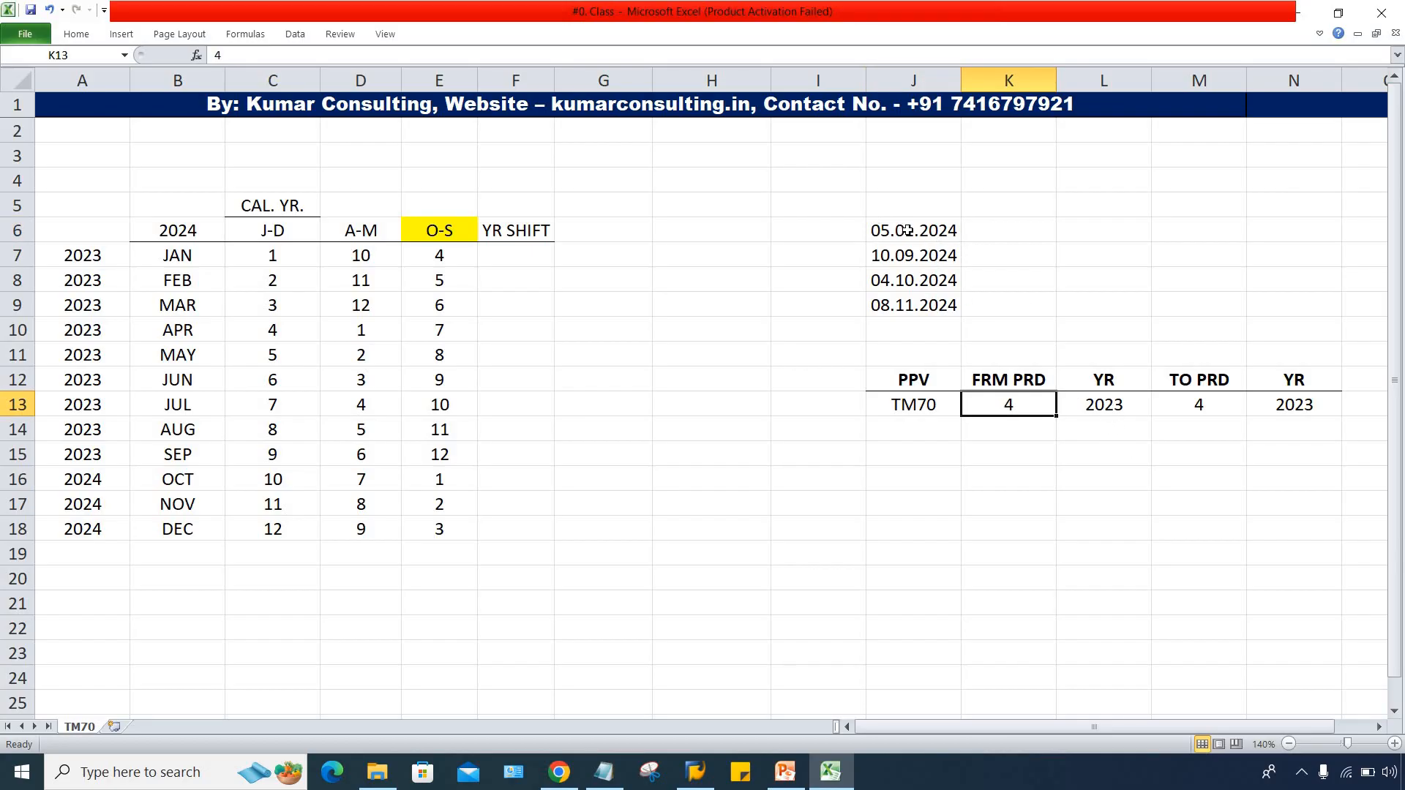
{"action": "left_click", "coordinate": [1196, 403]}
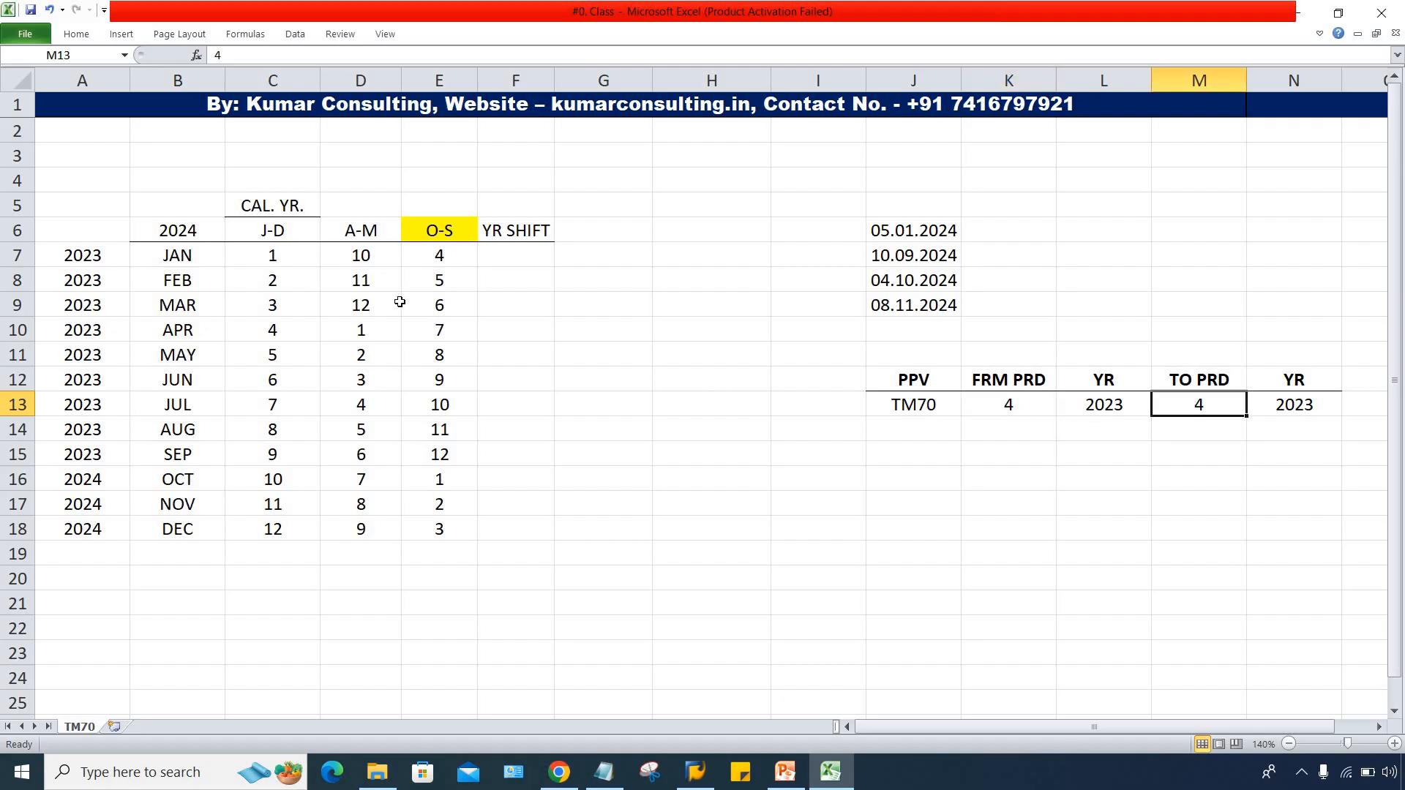
{"action": "left_click", "coordinate": [426, 257]}
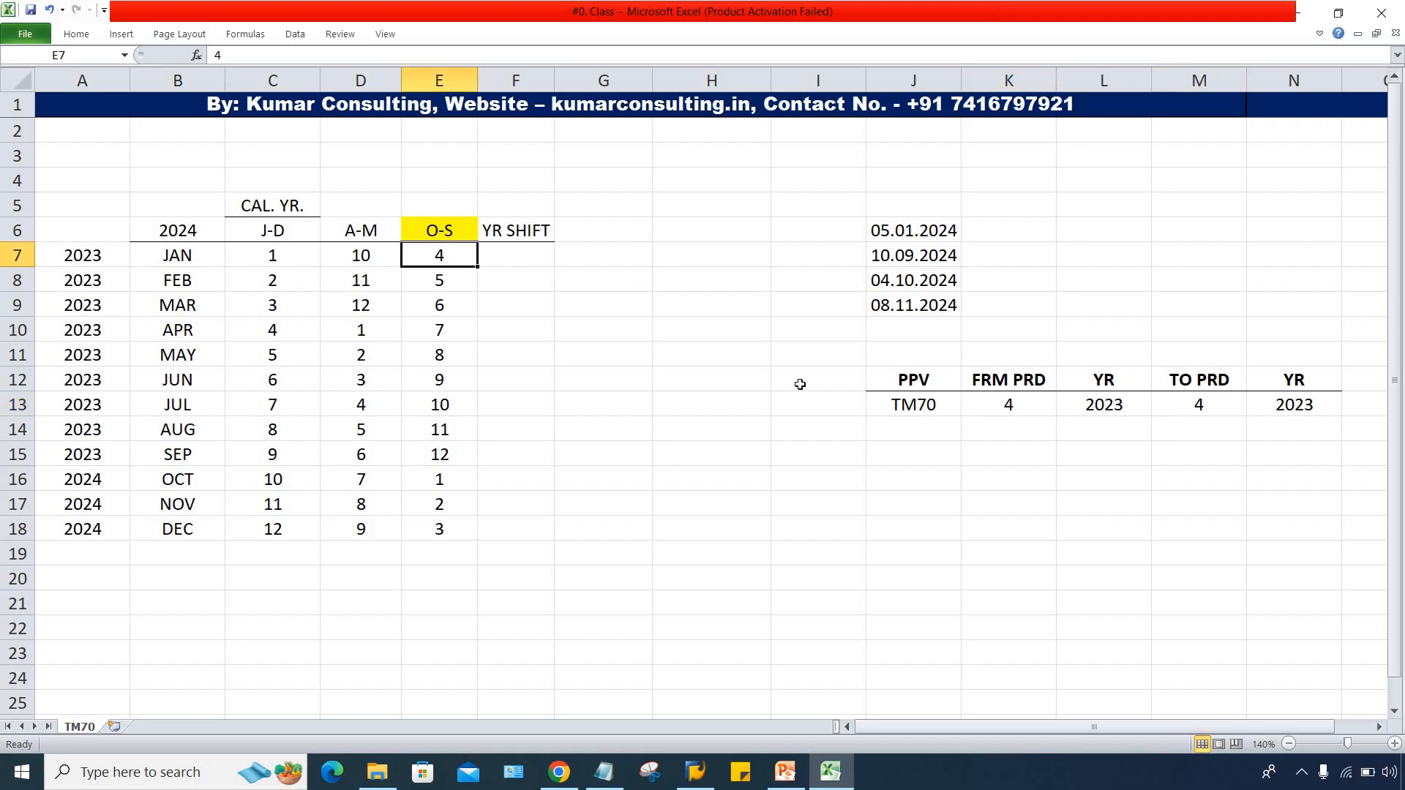
{"action": "left_click", "coordinate": [1105, 410]}
{"action": "left_click", "coordinate": [947, 223]}
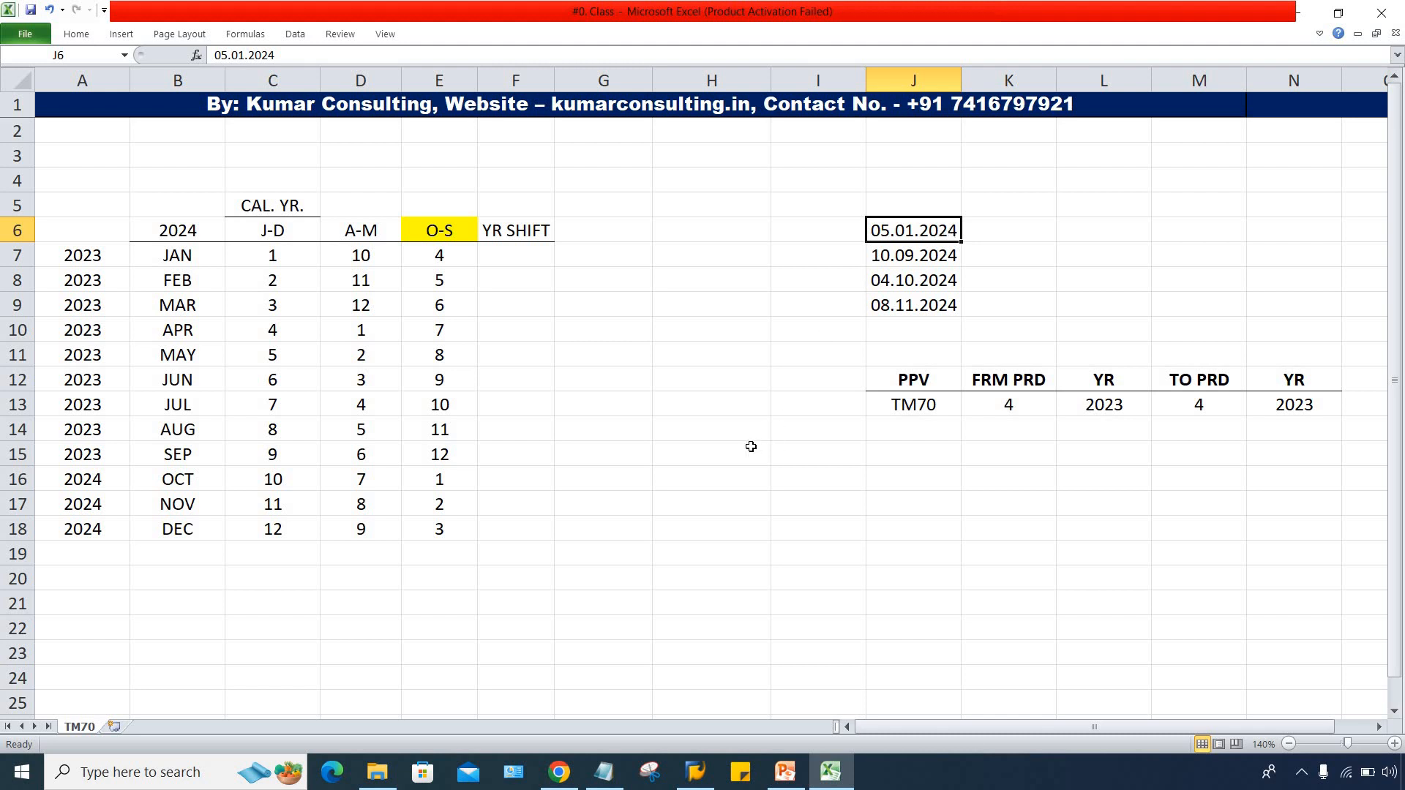
{"action": "left_click", "coordinate": [511, 264]}
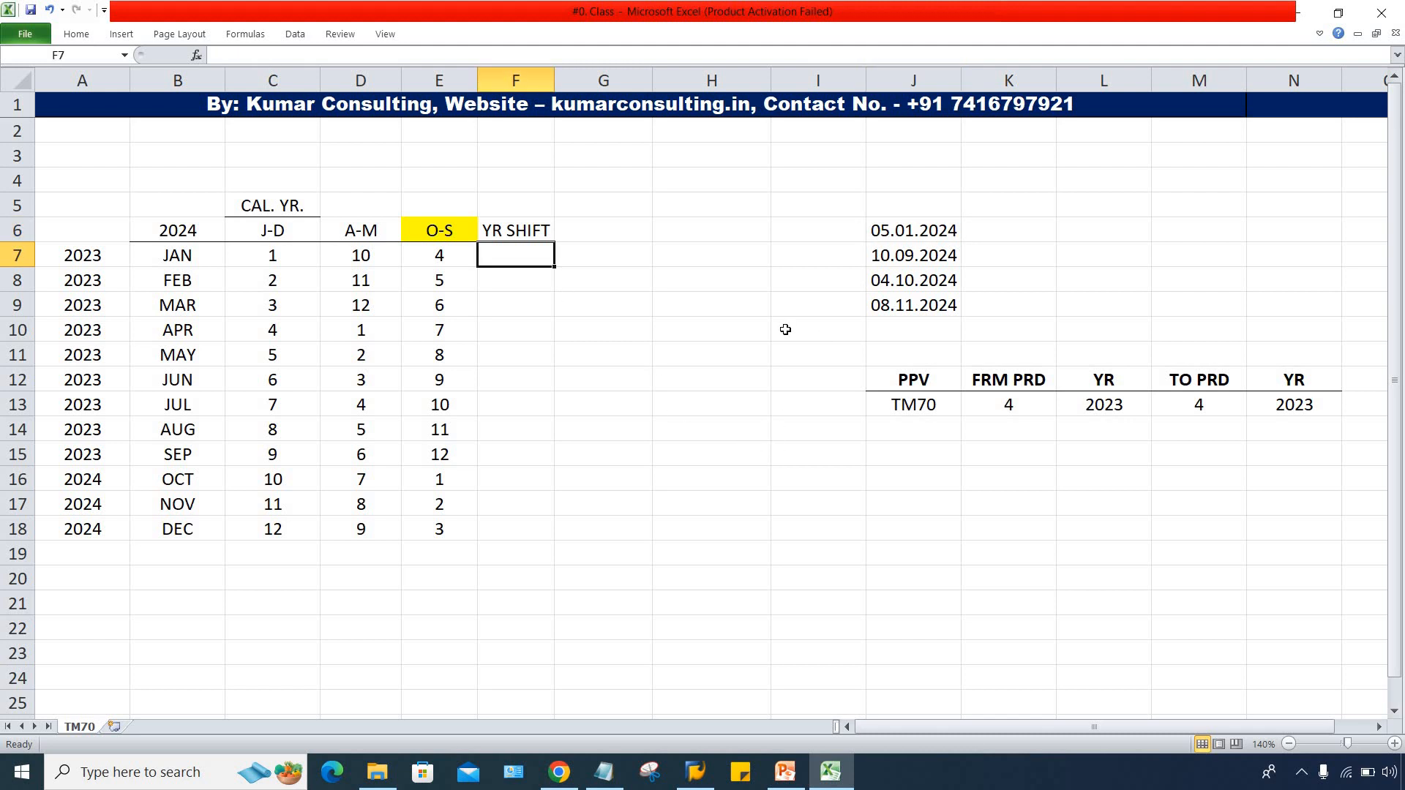
{"action": "type", "text": "-1"}
{"action": "key", "text": "Return"}
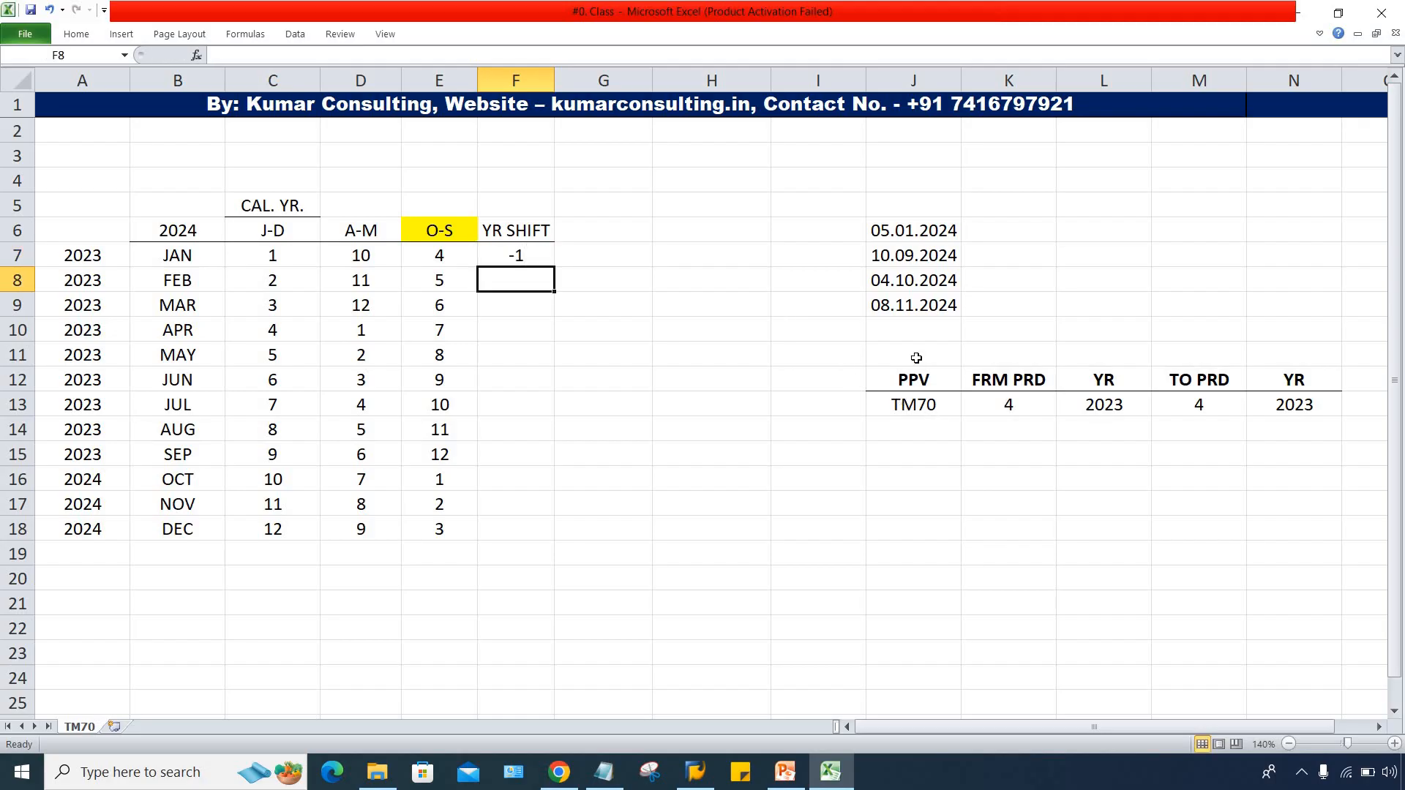
{"action": "left_click", "coordinate": [904, 230]}
{"action": "left_click", "coordinate": [515, 258]}
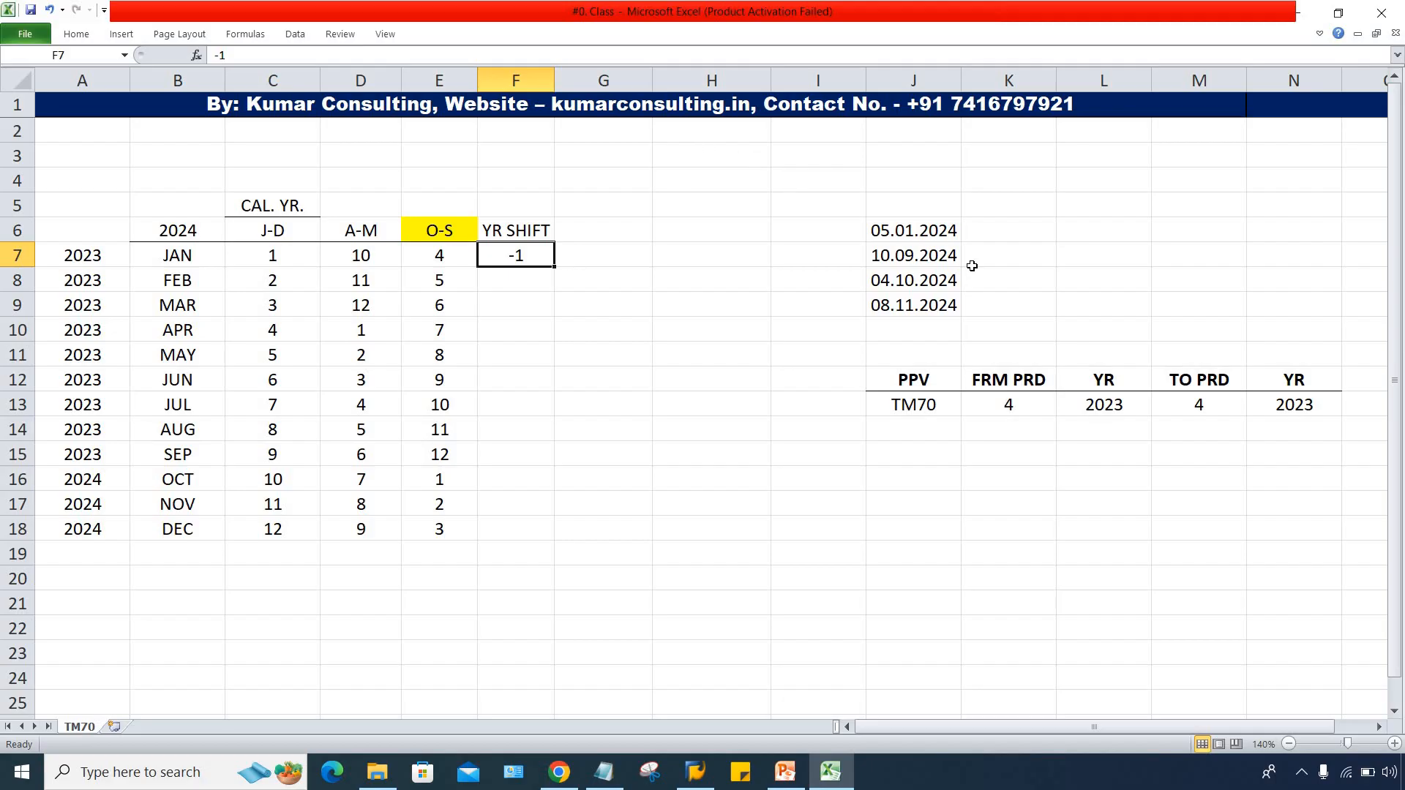
{"action": "left_click", "coordinate": [948, 230]}
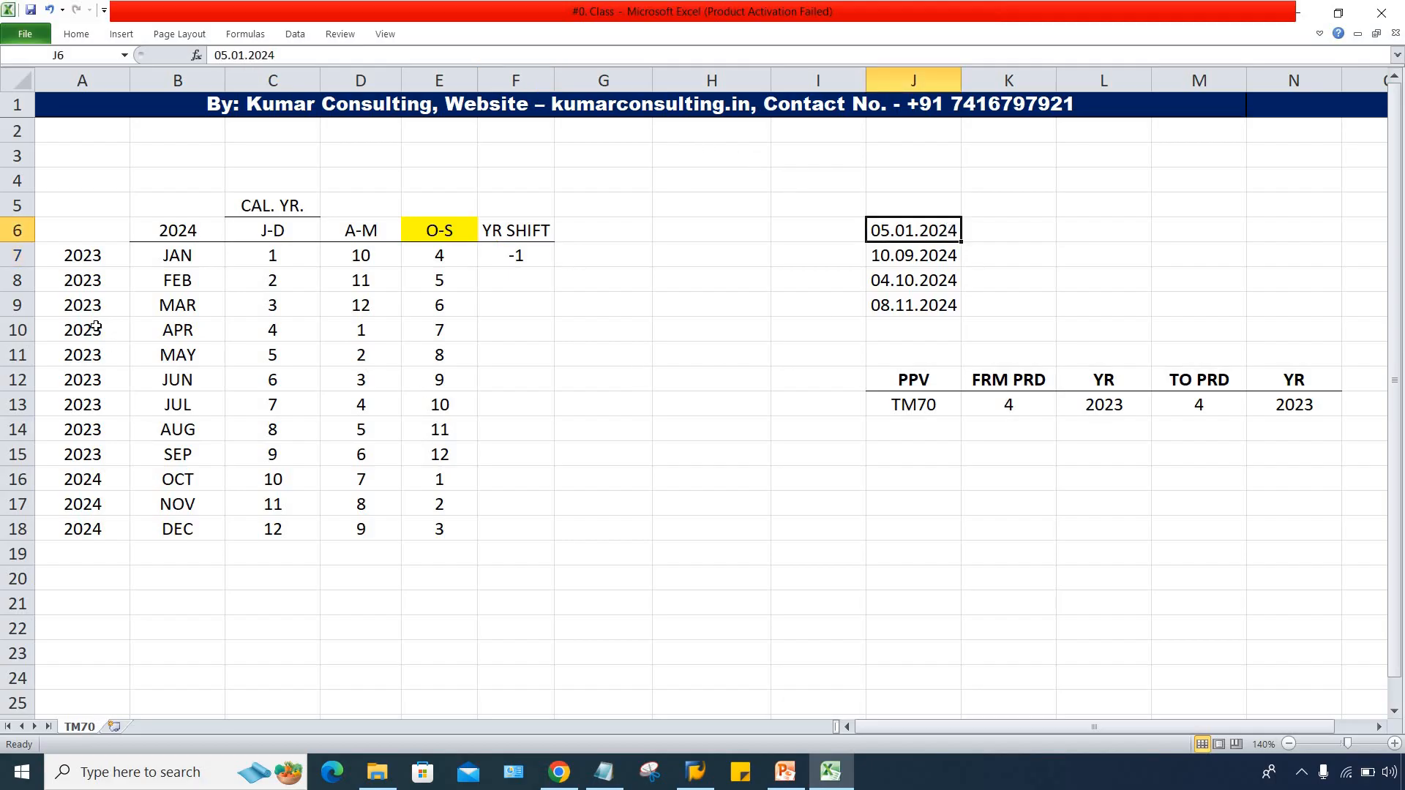
Step: Compare January's year in A7 with the date in J6, and fill the -1 year shift from January down to September
{"action": "left_click", "coordinate": [93, 258]}
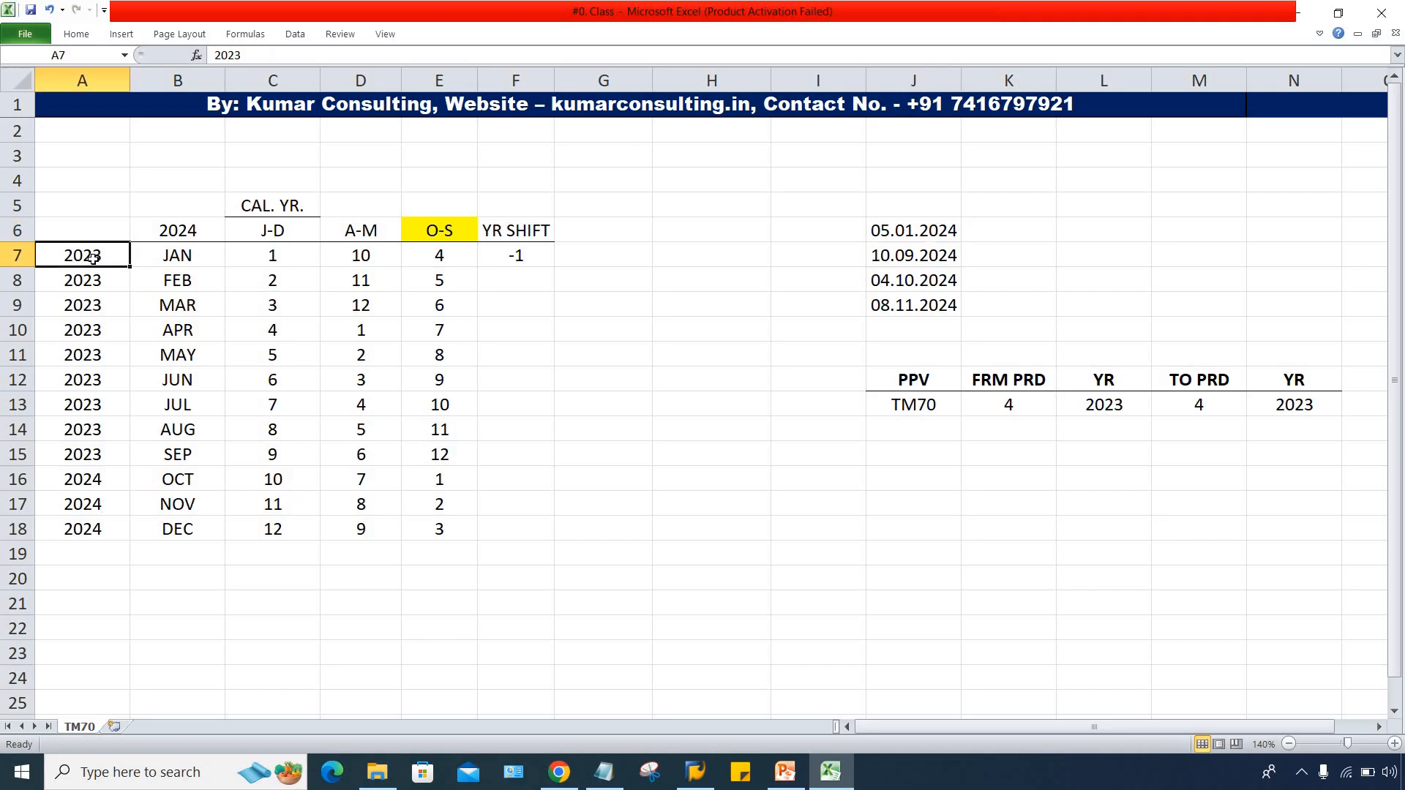
{"action": "left_click", "coordinate": [938, 234]}
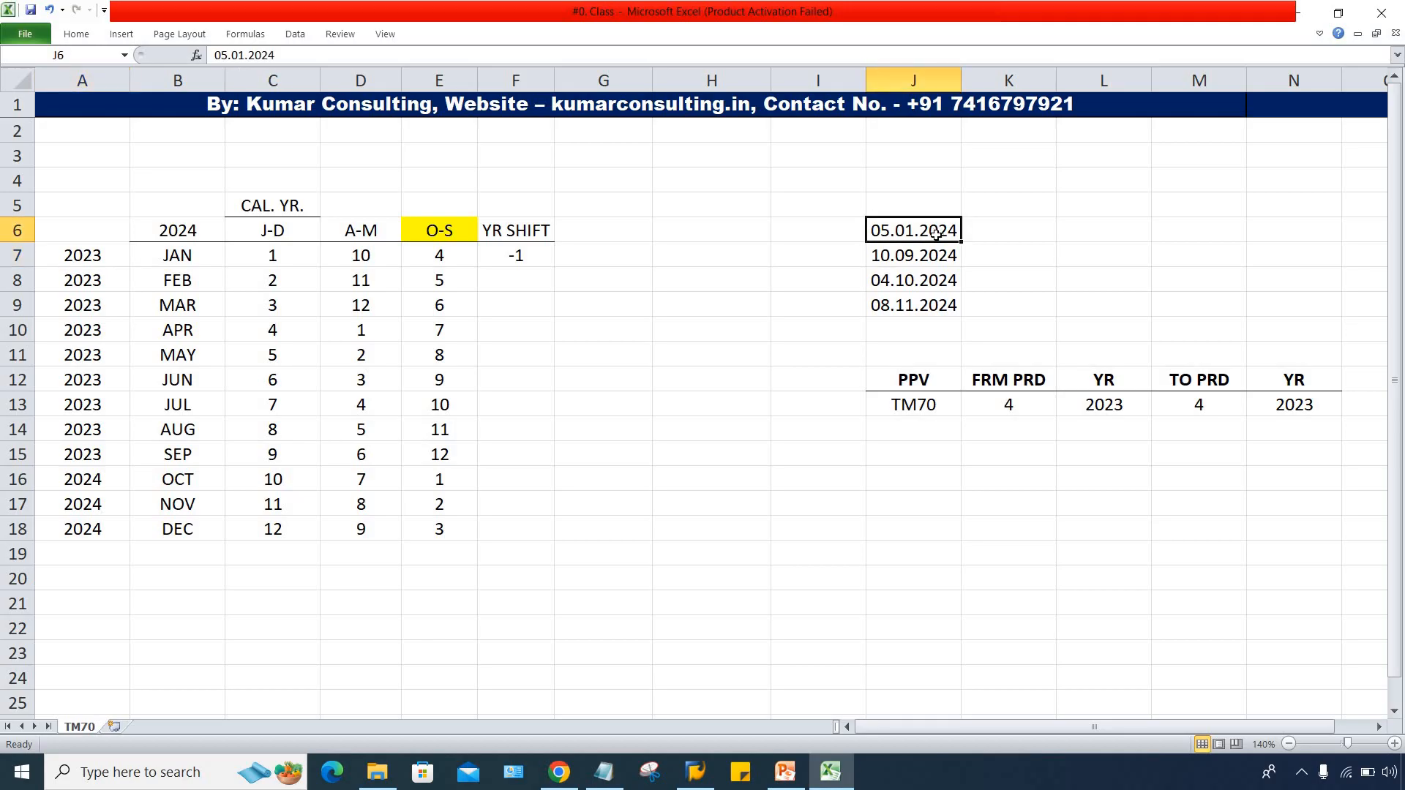
{"action": "left_click", "coordinate": [117, 256]}
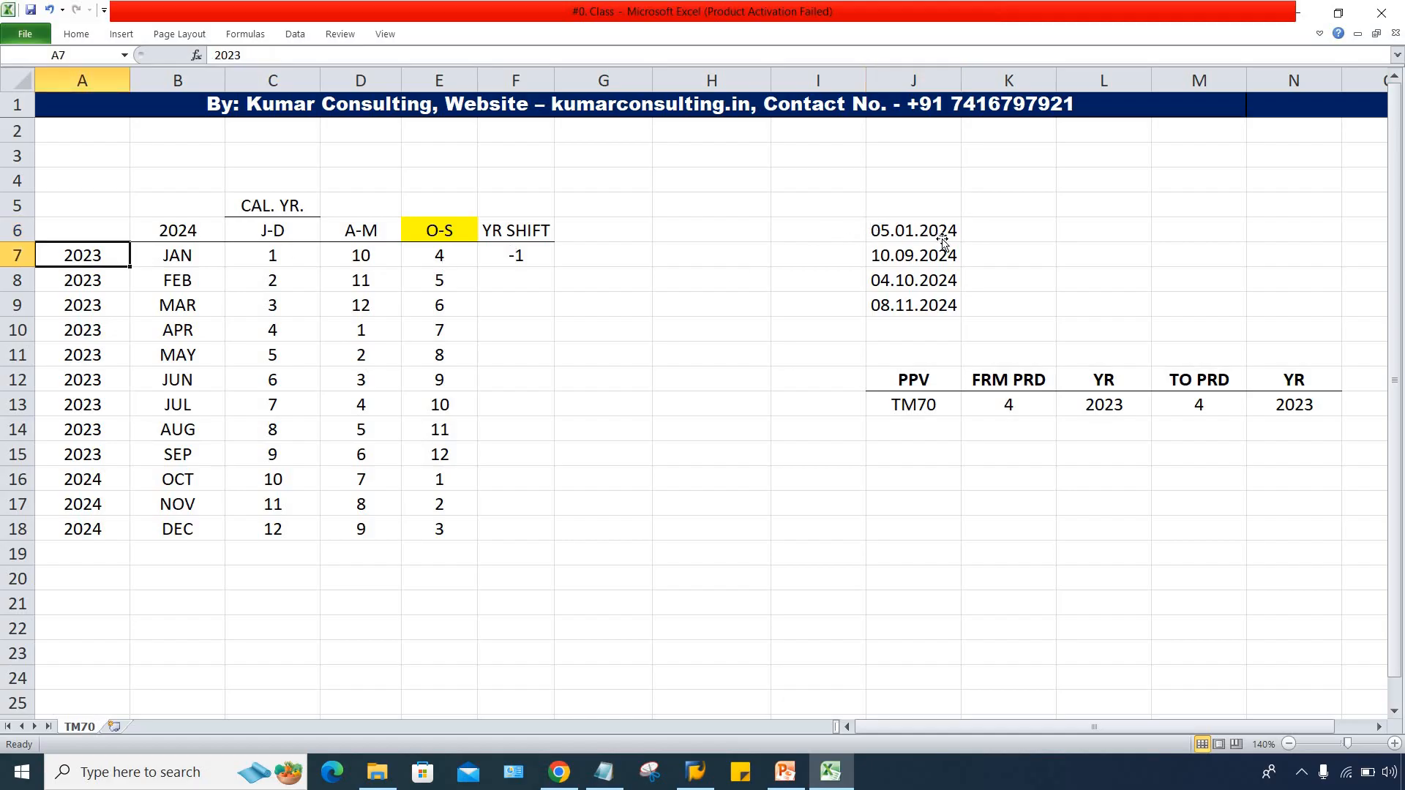
{"action": "left_click", "coordinate": [943, 239]}
{"action": "left_click", "coordinate": [527, 259]}
{"action": "left_click", "coordinate": [1103, 409]}
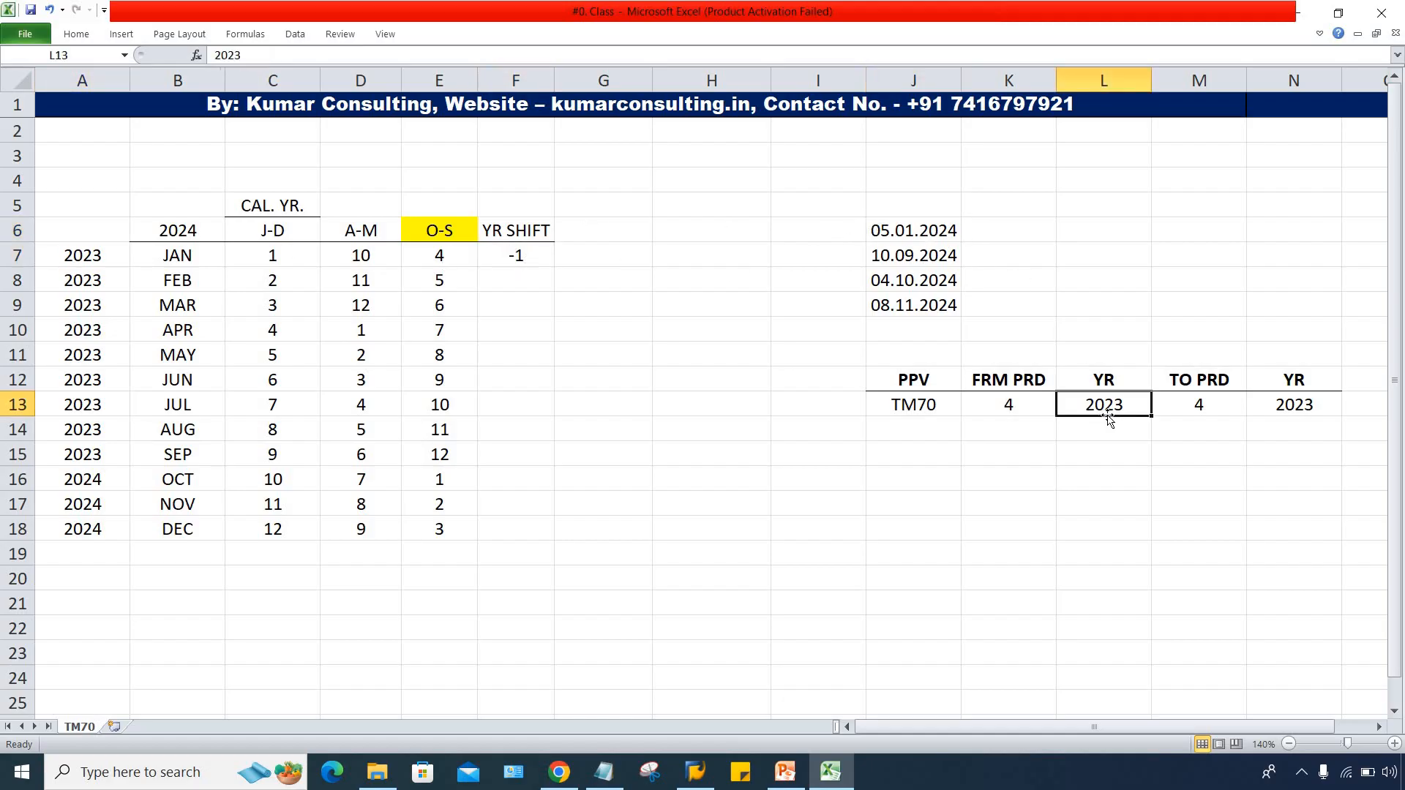
{"action": "left_click_drag", "start_coordinate": [511, 260], "coordinate": [505, 448]}
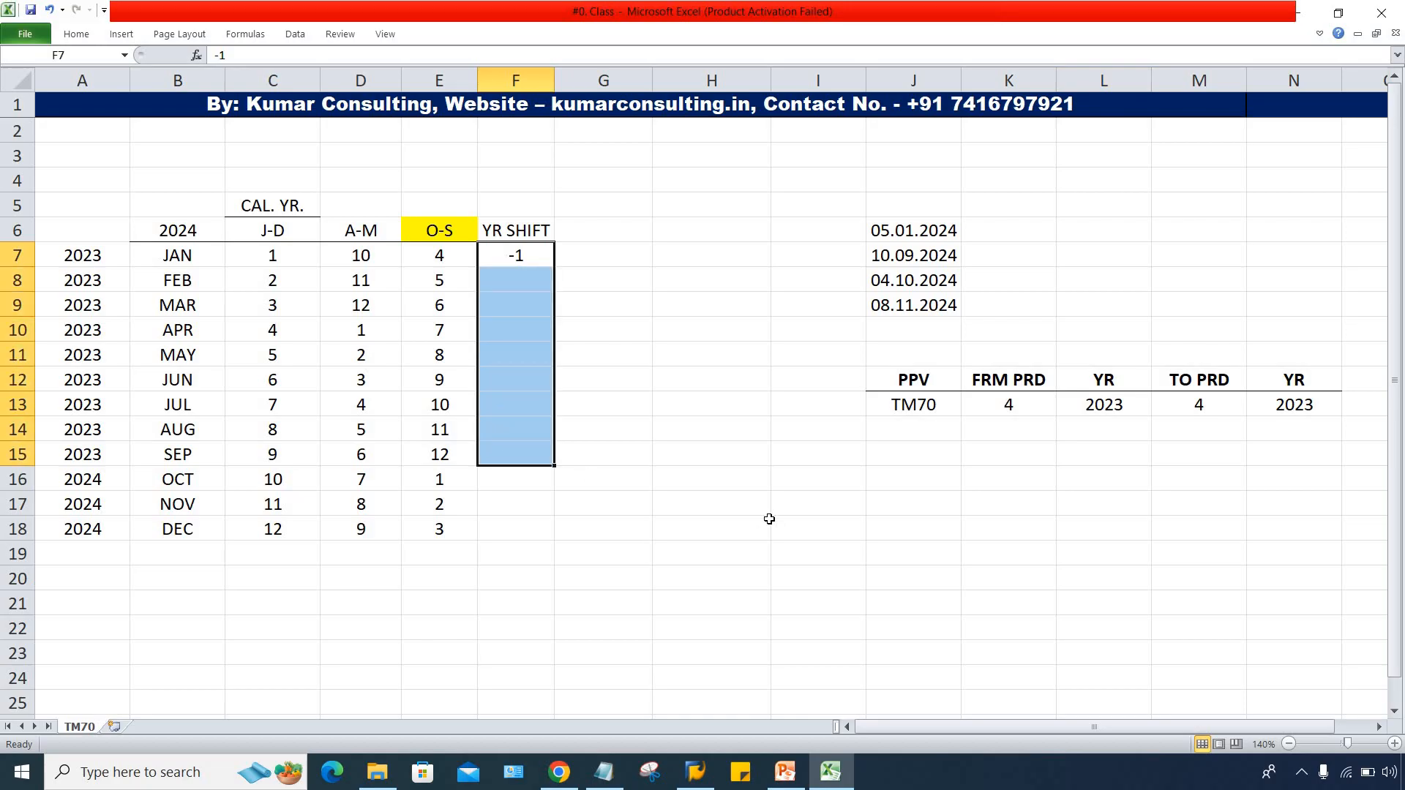
{"action": "key", "text": "ctrl+d"}
Step: Look up the September date in J7 against September's row, from its month name across to the O-S period
{"action": "left_click", "coordinate": [914, 257]}
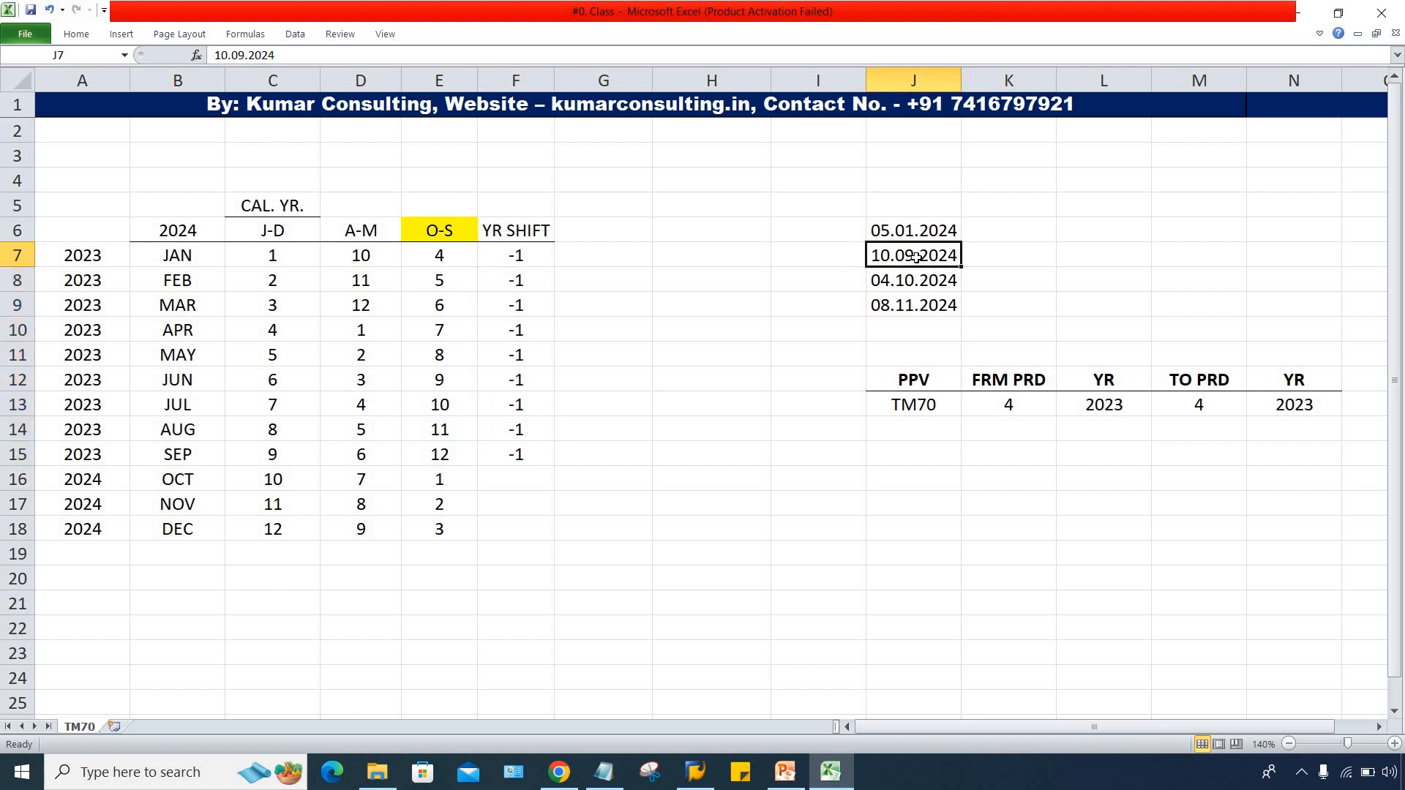
{"action": "left_click", "coordinate": [211, 455]}
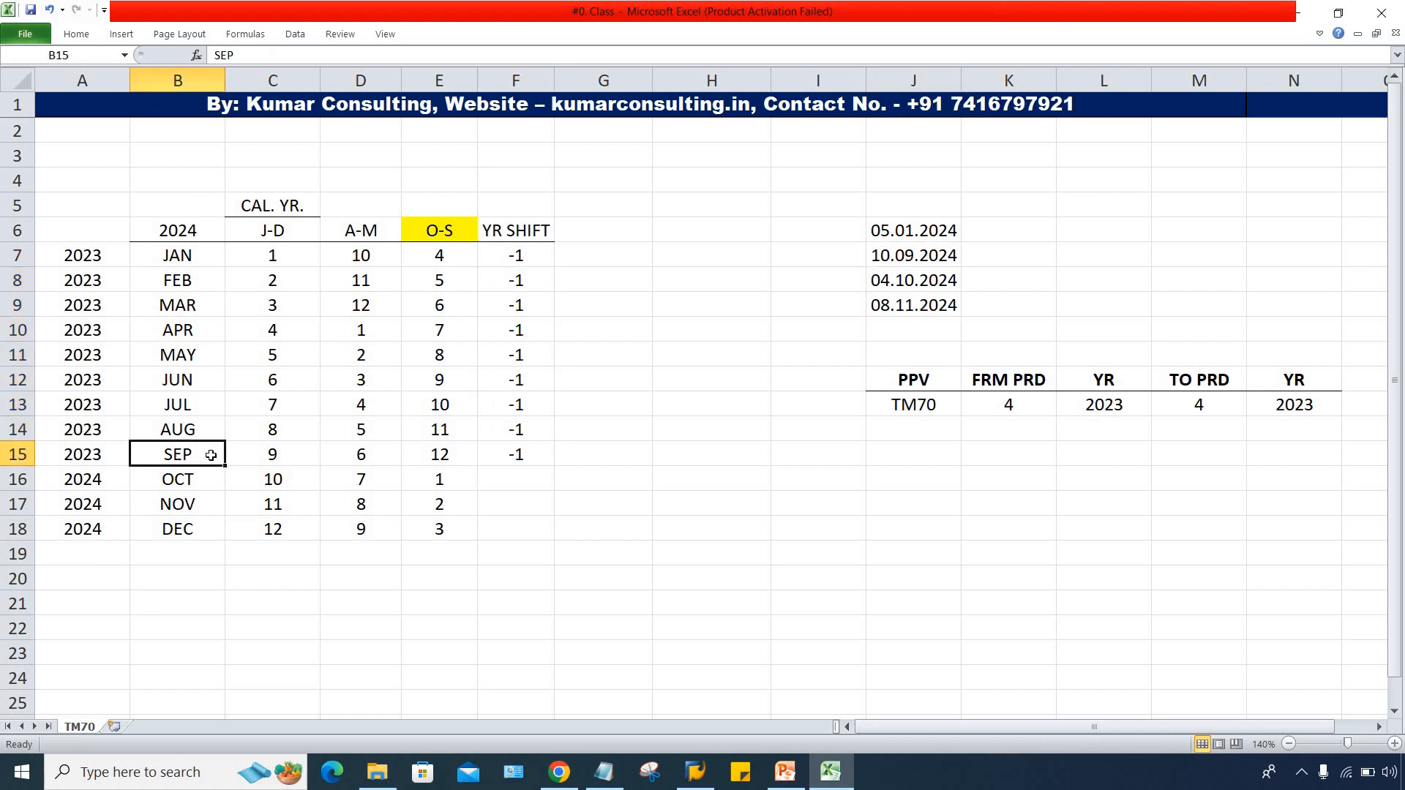
{"action": "left_click_drag", "start_coordinate": [211, 456], "coordinate": [498, 454]}
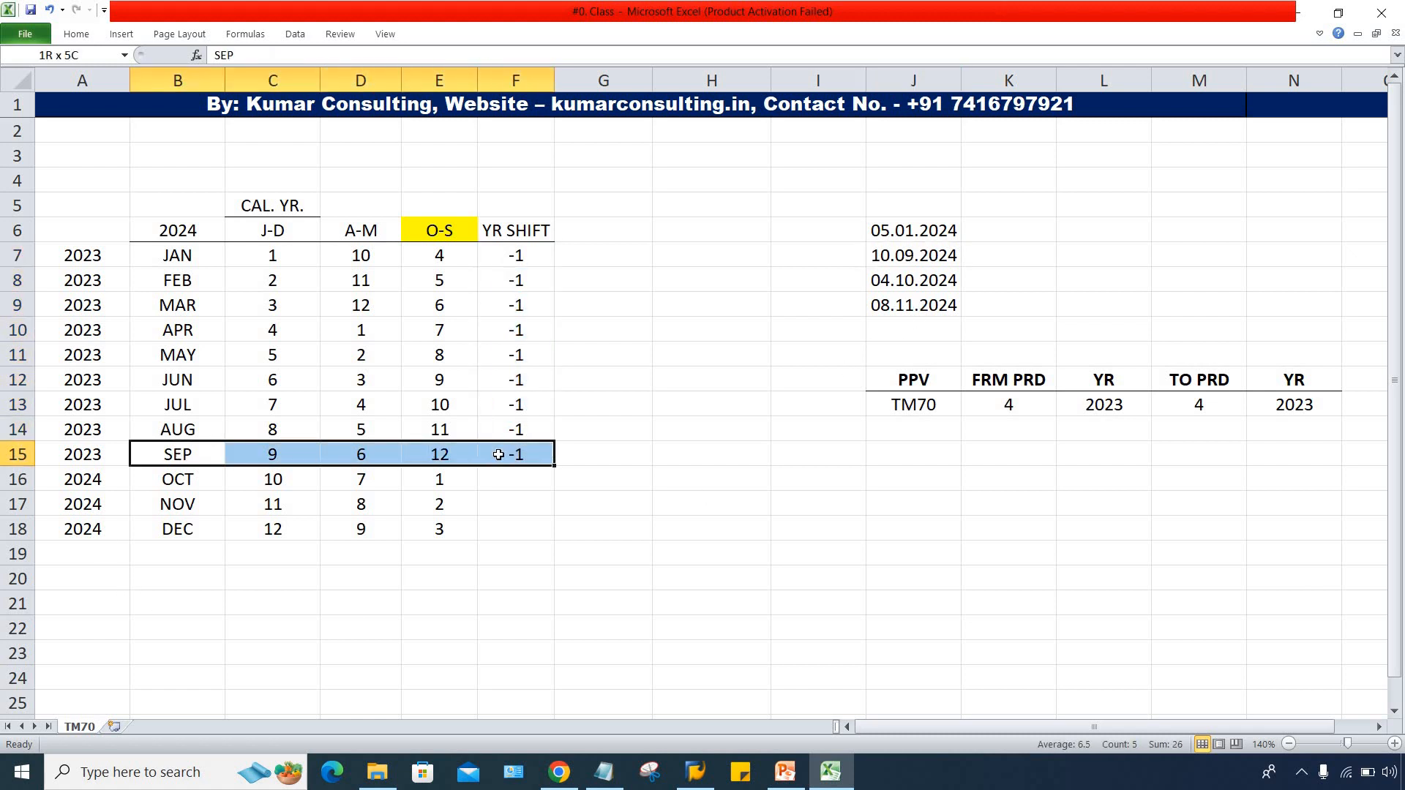
{"action": "left_click", "coordinate": [955, 257]}
{"action": "left_click", "coordinate": [177, 454]}
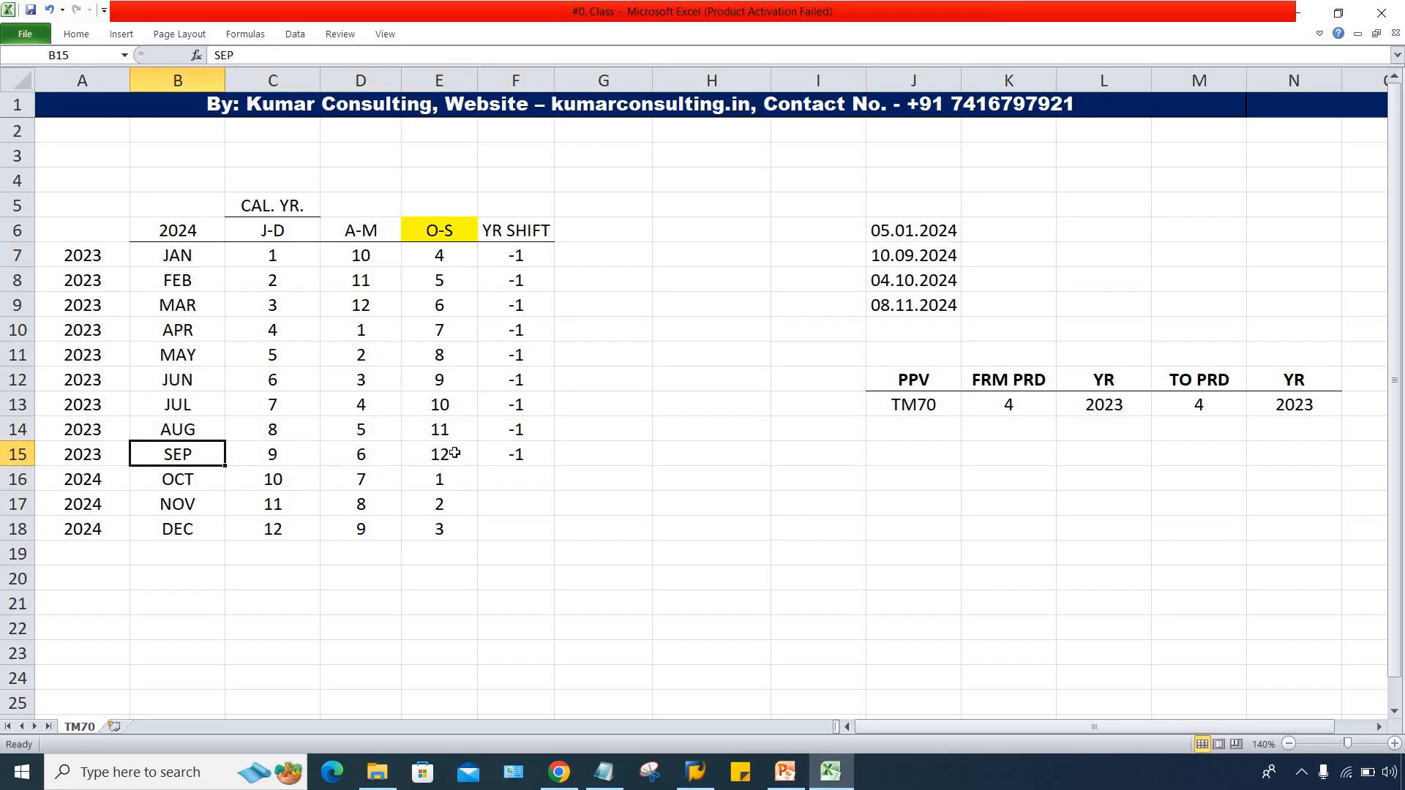
{"action": "key", "text": "Right"}
{"action": "key", "text": "Right"}
{"action": "key", "text": "Right"}
Step: Set both the FRM PRD and TO PRD values in the TM70 row to 12
{"action": "left_click", "coordinate": [963, 409]}
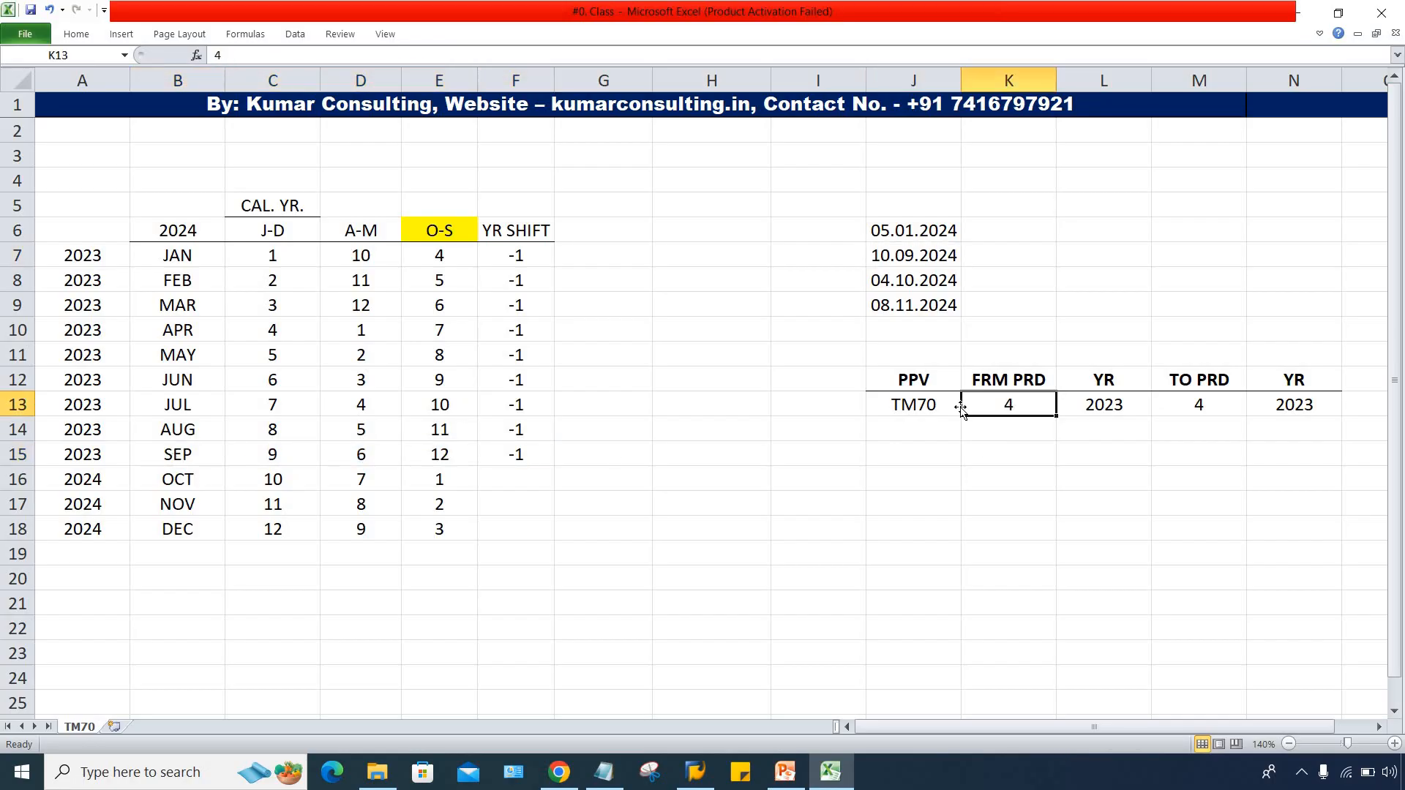
{"action": "type", "text": "12"}
{"action": "key", "text": "Tab"}
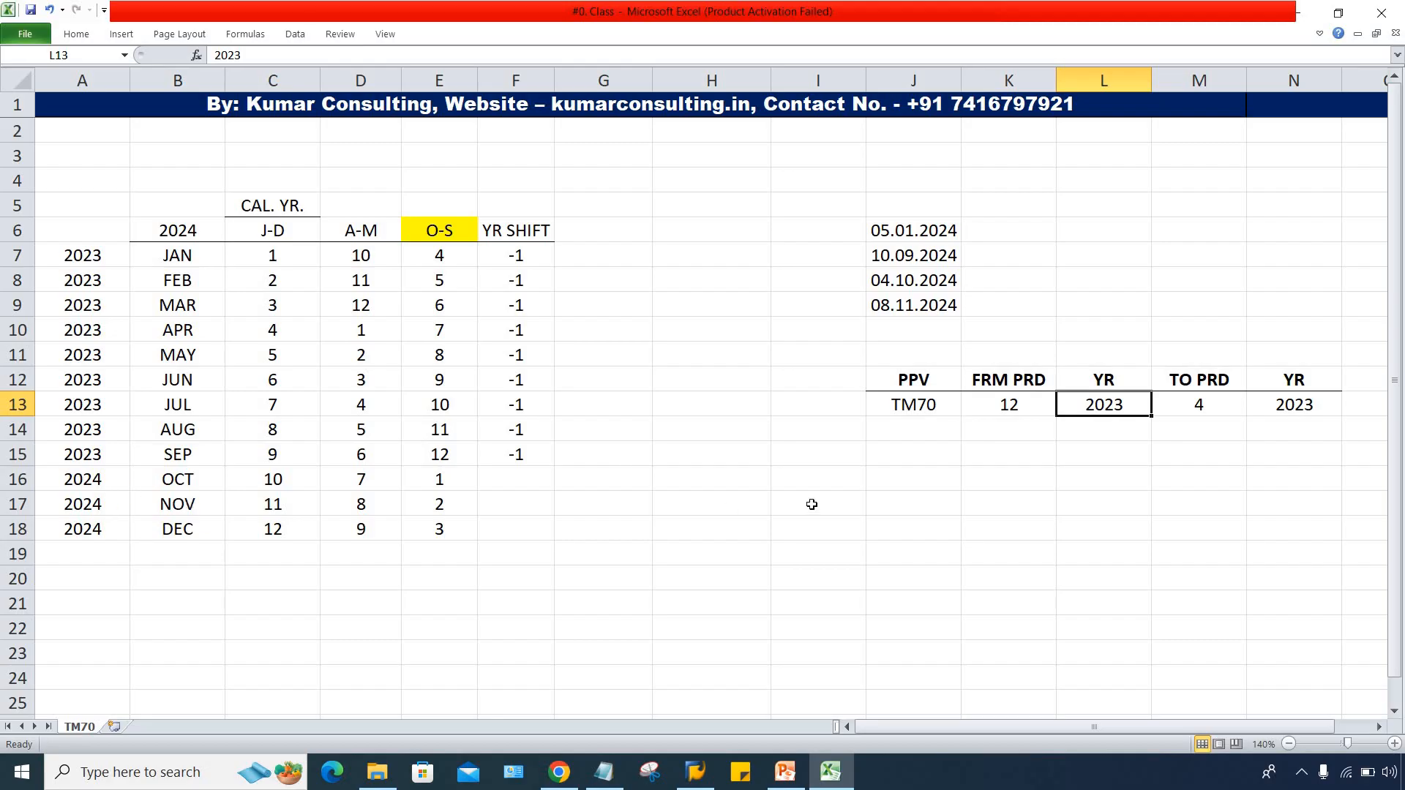
{"action": "key", "text": "Tab"}
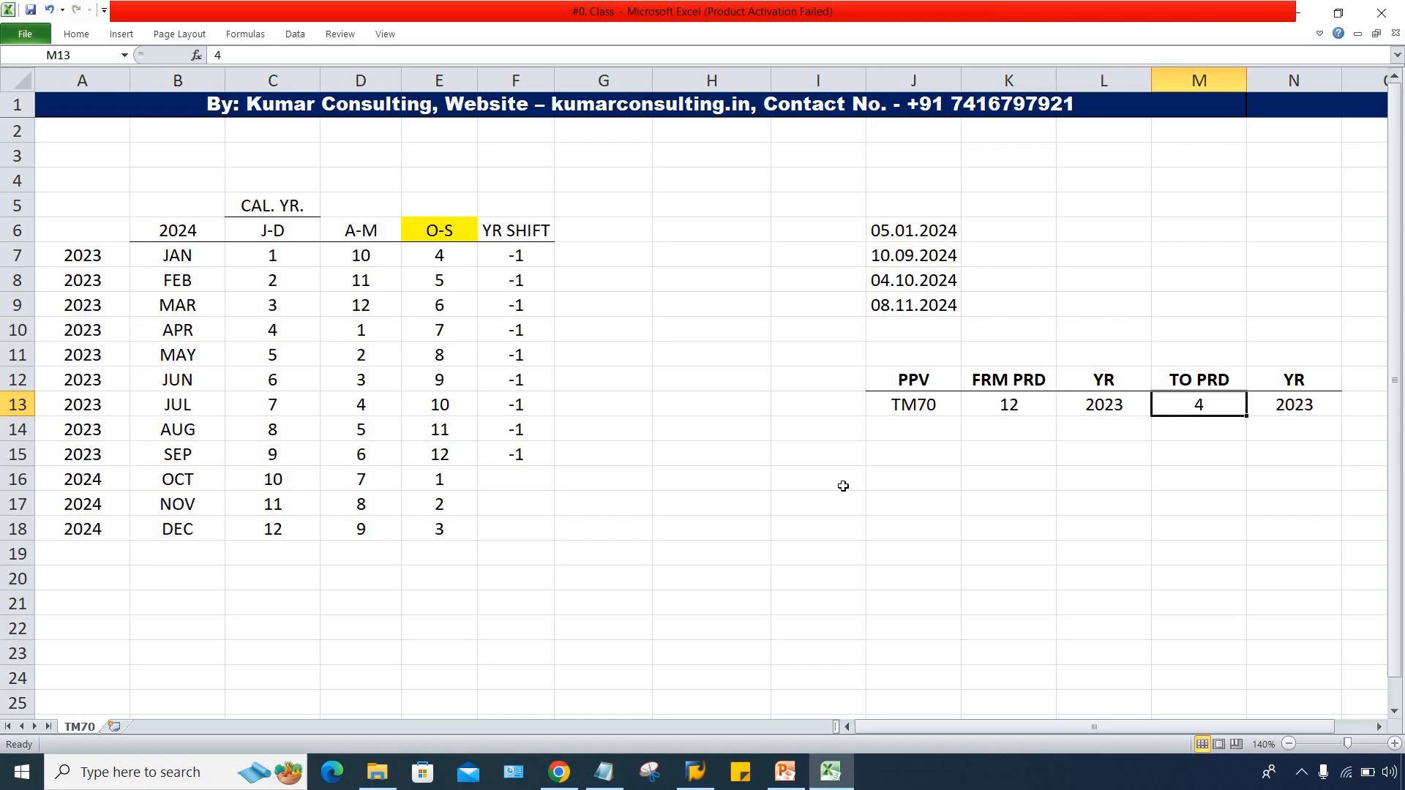
{"action": "type", "text": "12"}
{"action": "key", "text": "Return"}
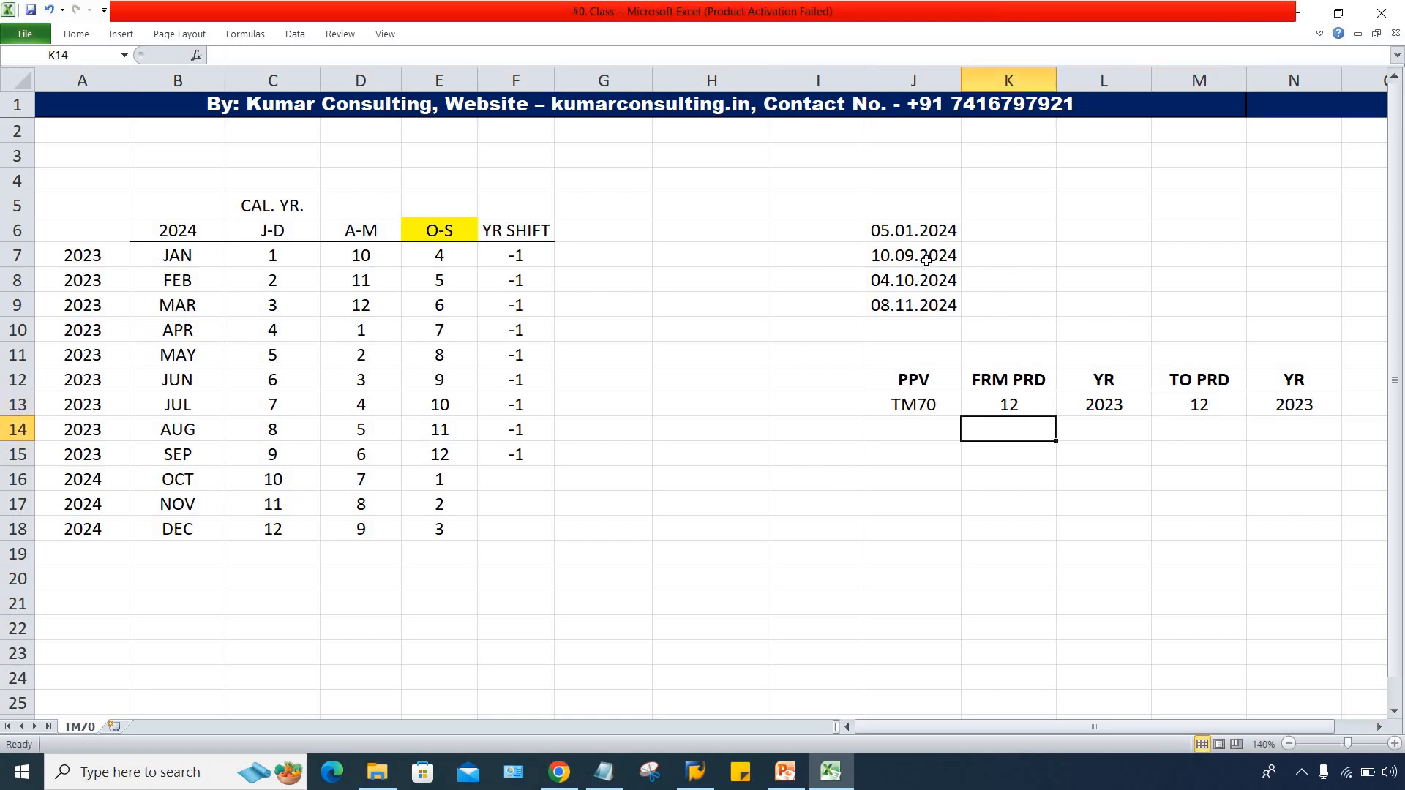
Step: Compare the date in J7 and September's year shift with both YR values in the TM70 row
{"action": "left_click", "coordinate": [952, 257]}
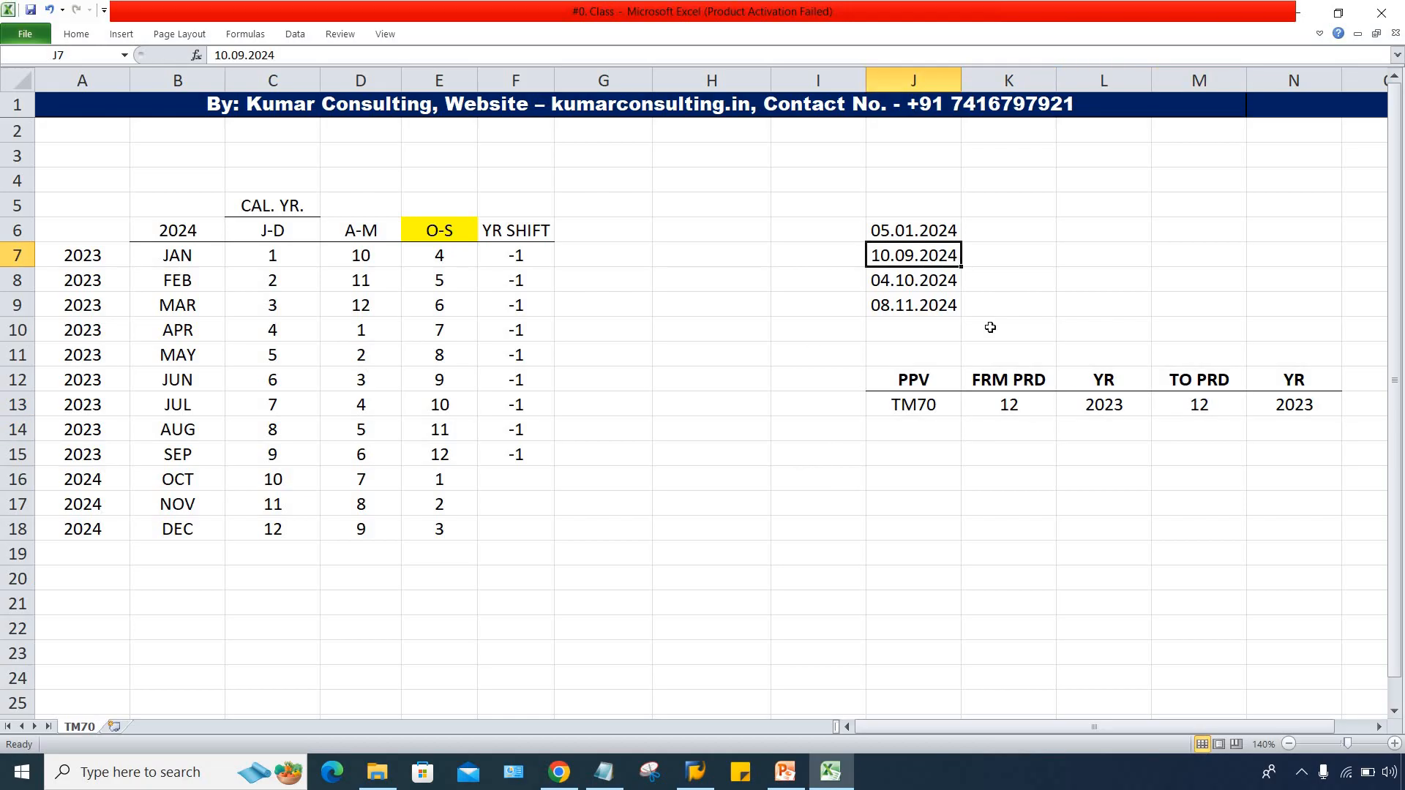
{"action": "left_click", "coordinate": [1126, 410]}
{"action": "left_click", "coordinate": [948, 259]}
{"action": "left_click", "coordinate": [522, 456]}
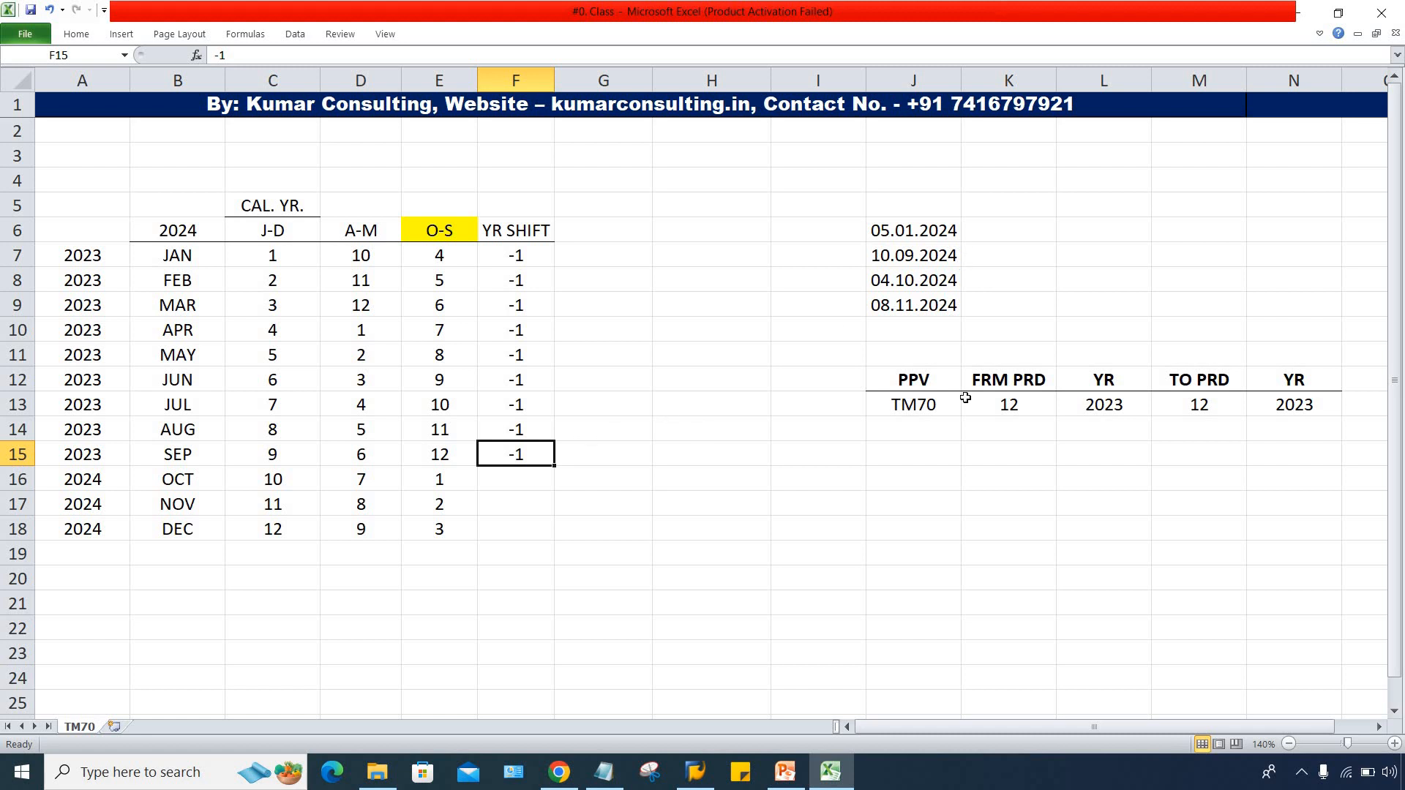
{"action": "left_click", "coordinate": [1104, 407]}
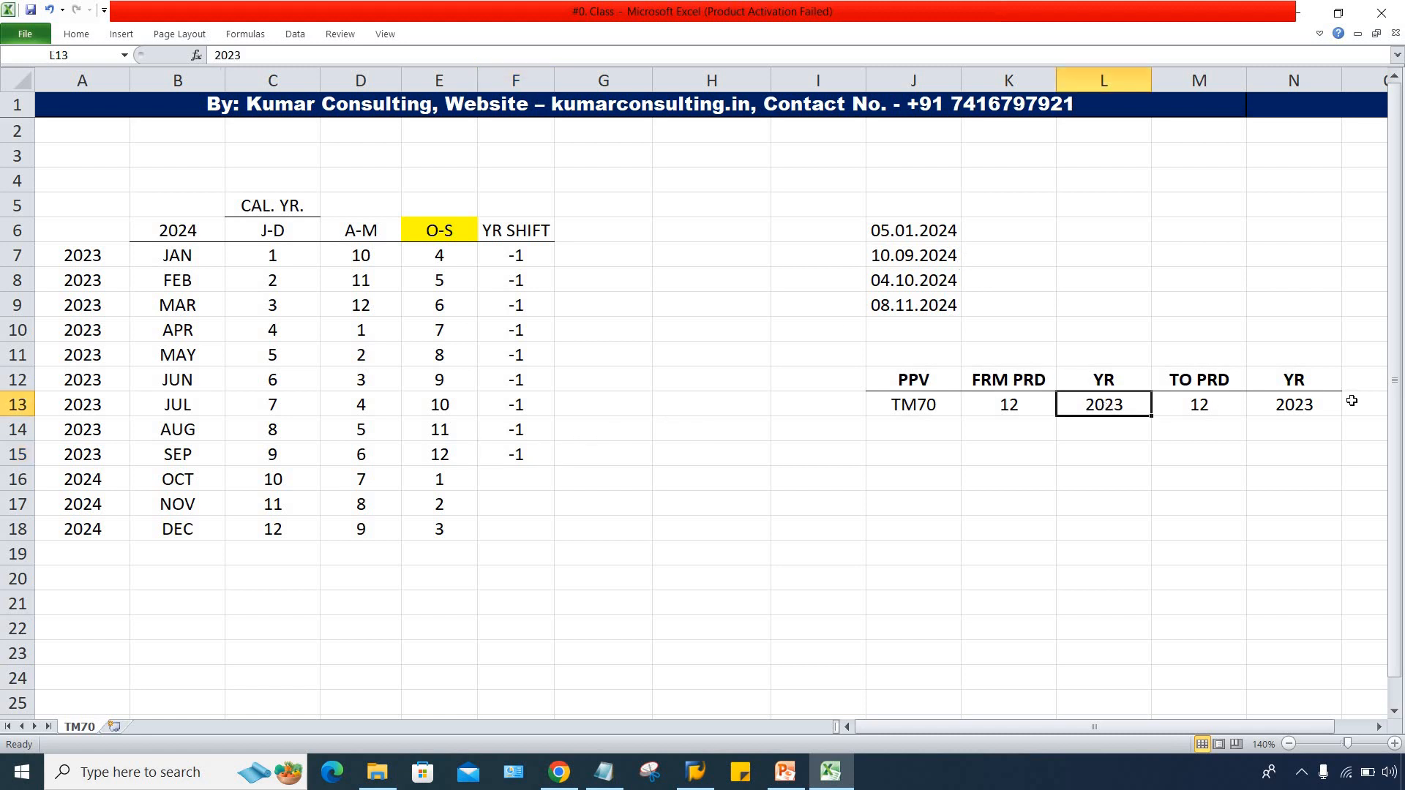
{"action": "left_click", "coordinate": [1314, 406]}
{"action": "left_click", "coordinate": [1078, 405]}
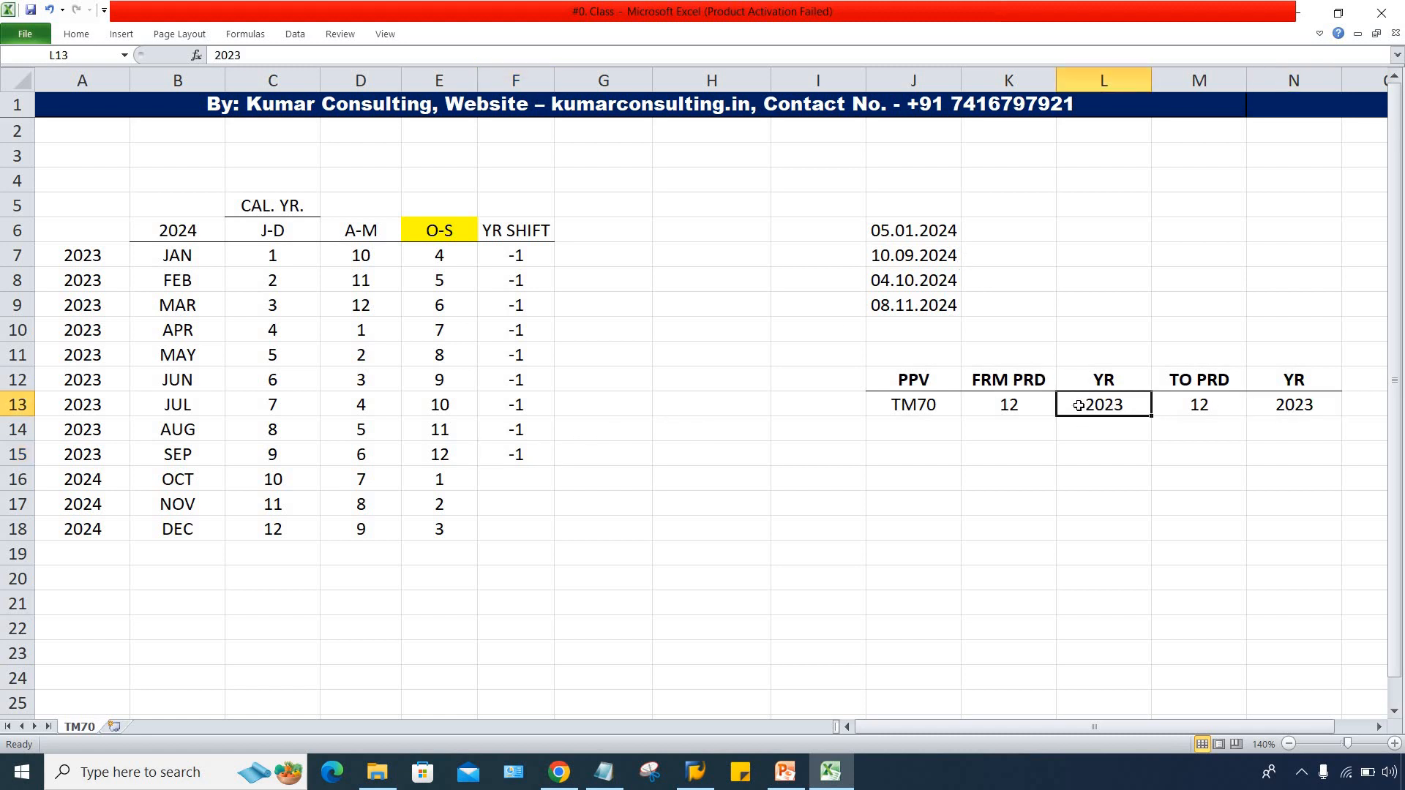
{"action": "left_click", "coordinate": [1292, 403]}
{"action": "left_click", "coordinate": [1095, 413]}
{"action": "left_click", "coordinate": [1310, 407]}
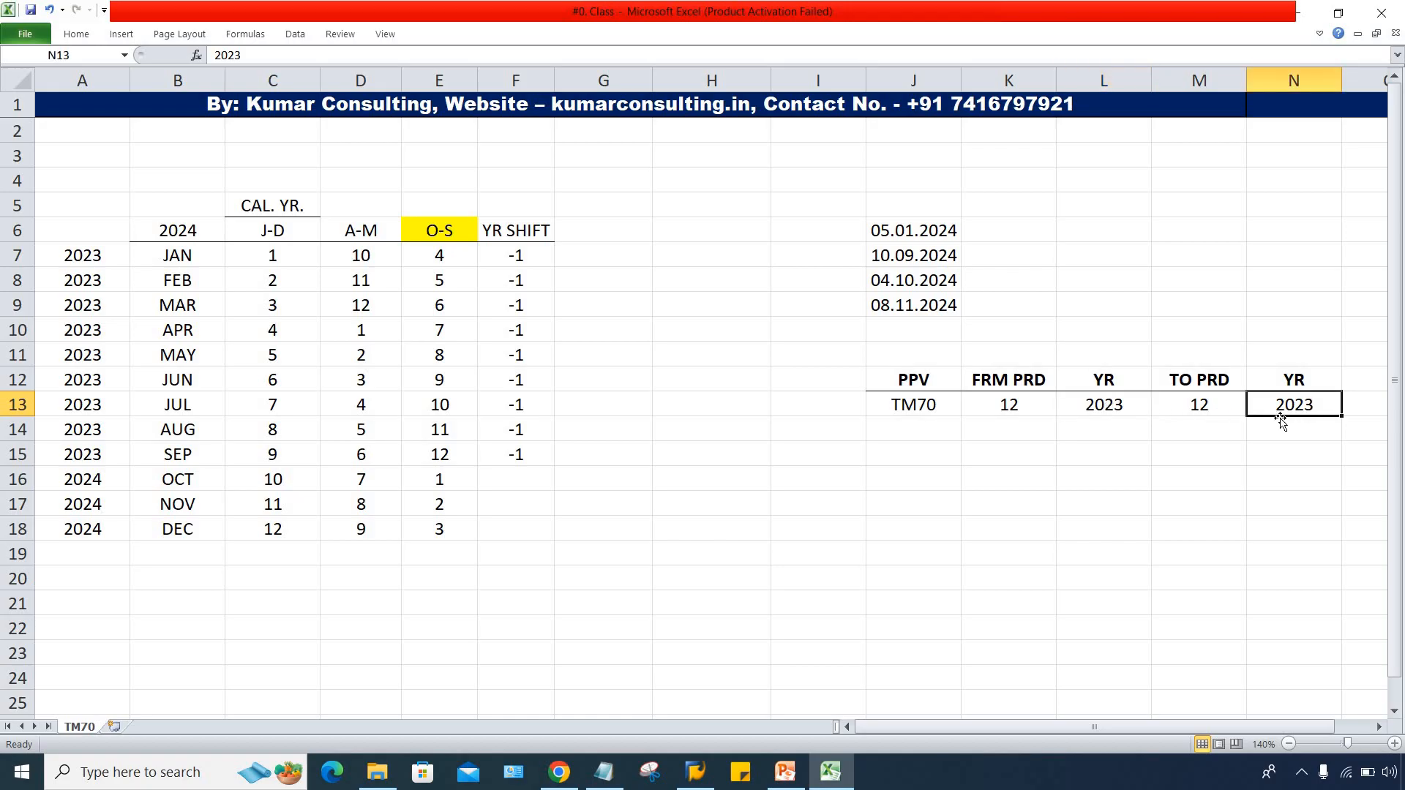
Step: Look up October's O-S period for the date in J8, and set the TM70 row's FRM PRD to 1 with YR 2024
{"action": "left_click", "coordinate": [502, 485]}
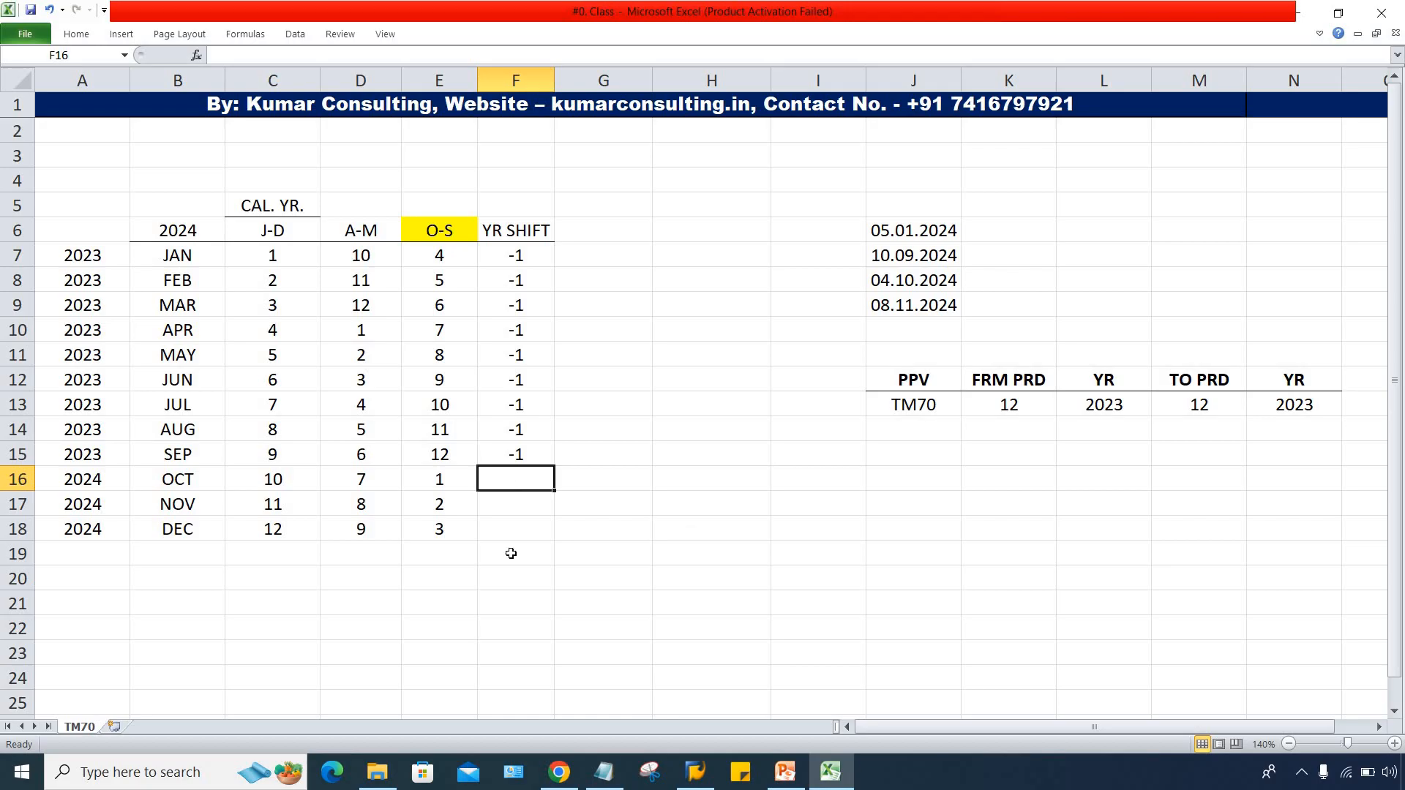
{"action": "left_click", "coordinate": [167, 486]}
{"action": "left_click", "coordinate": [929, 285]}
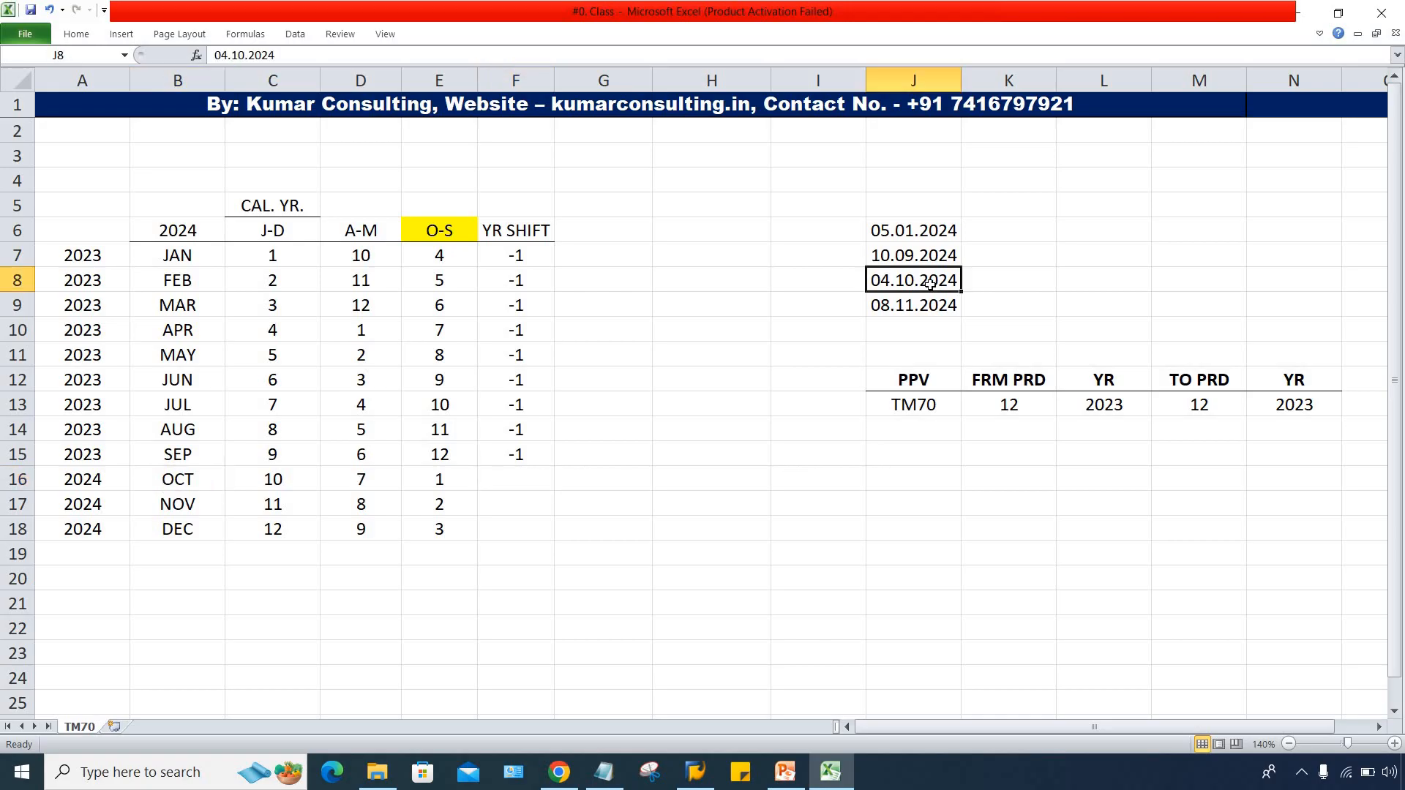
{"action": "left_click", "coordinate": [450, 477]}
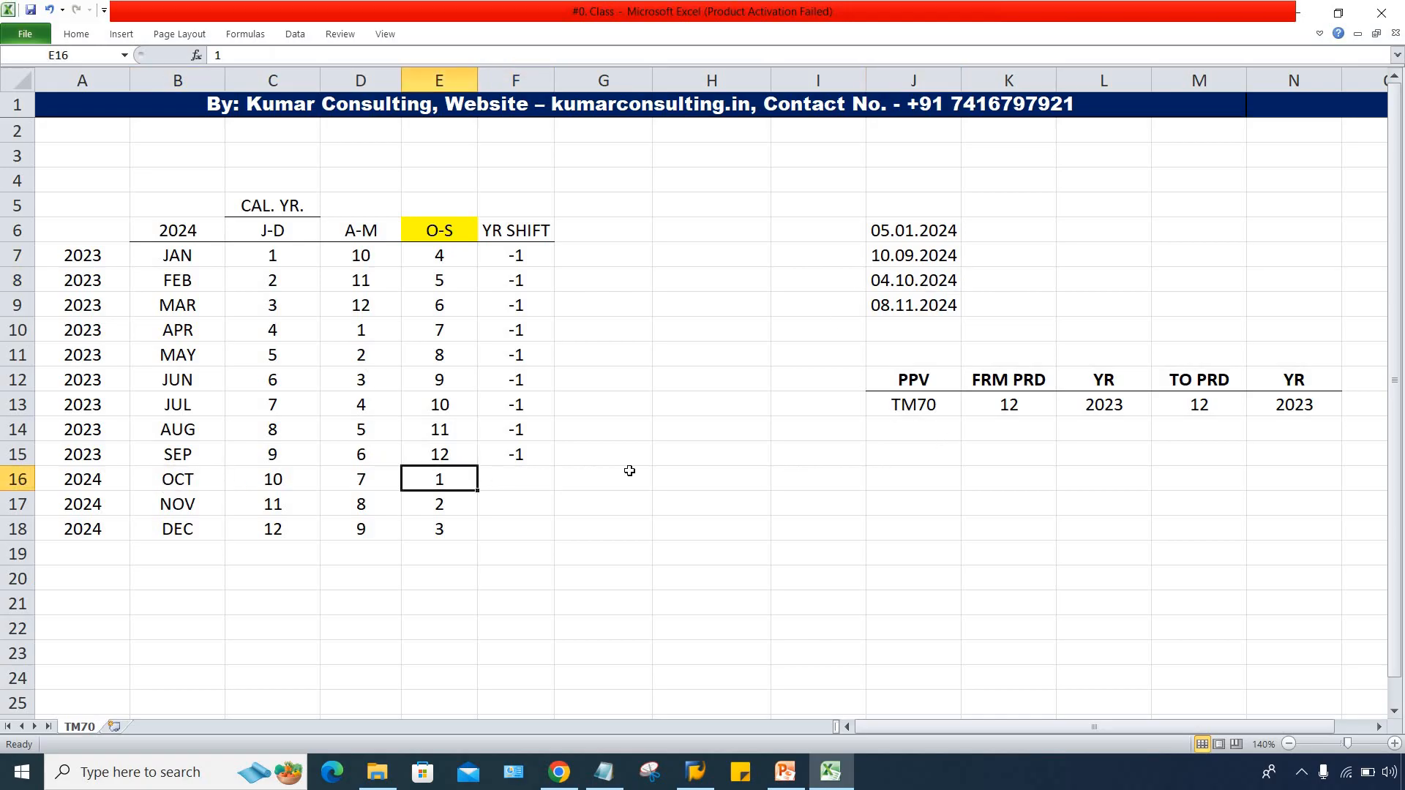
{"action": "left_click", "coordinate": [1002, 404]}
{"action": "type", "text": "1"}
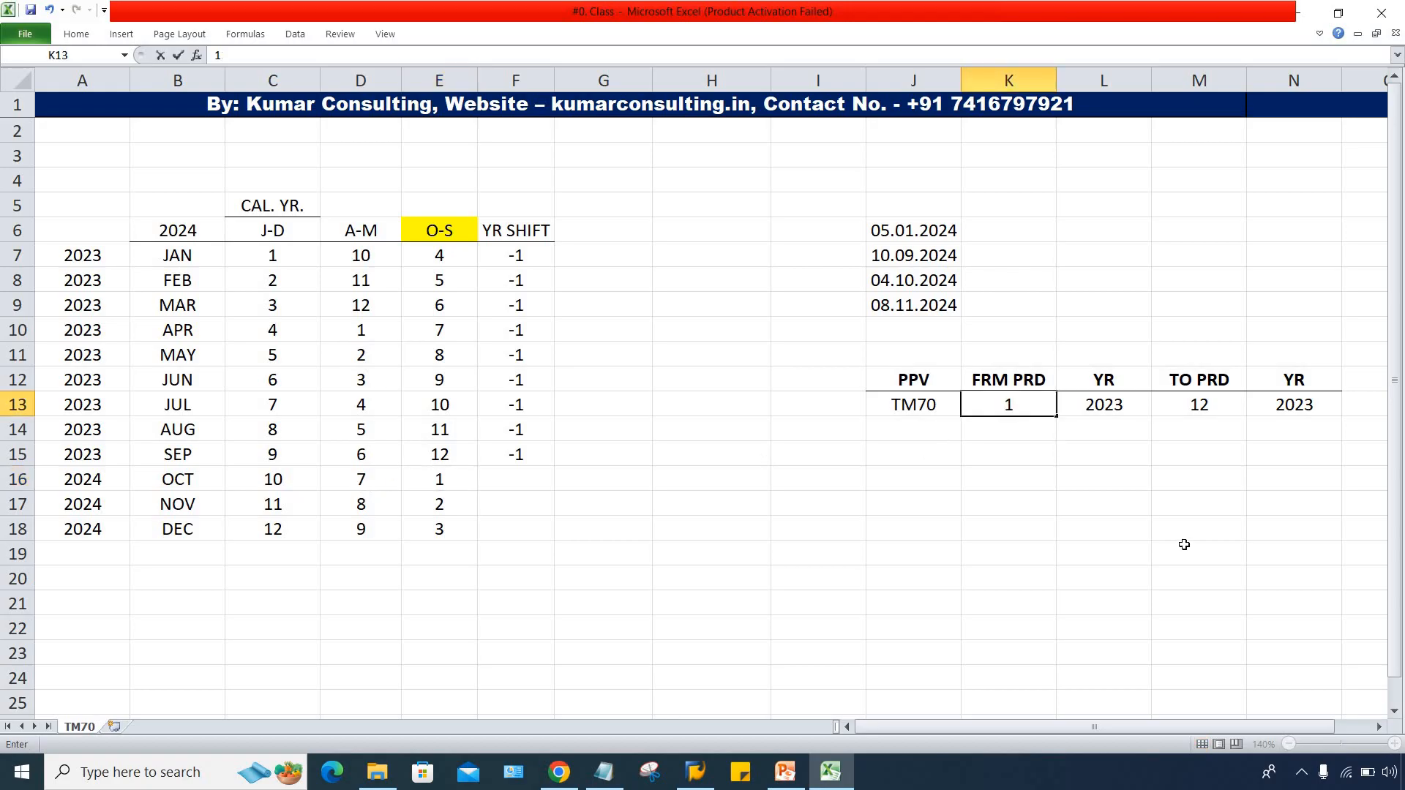
{"action": "key", "text": "Tab"}
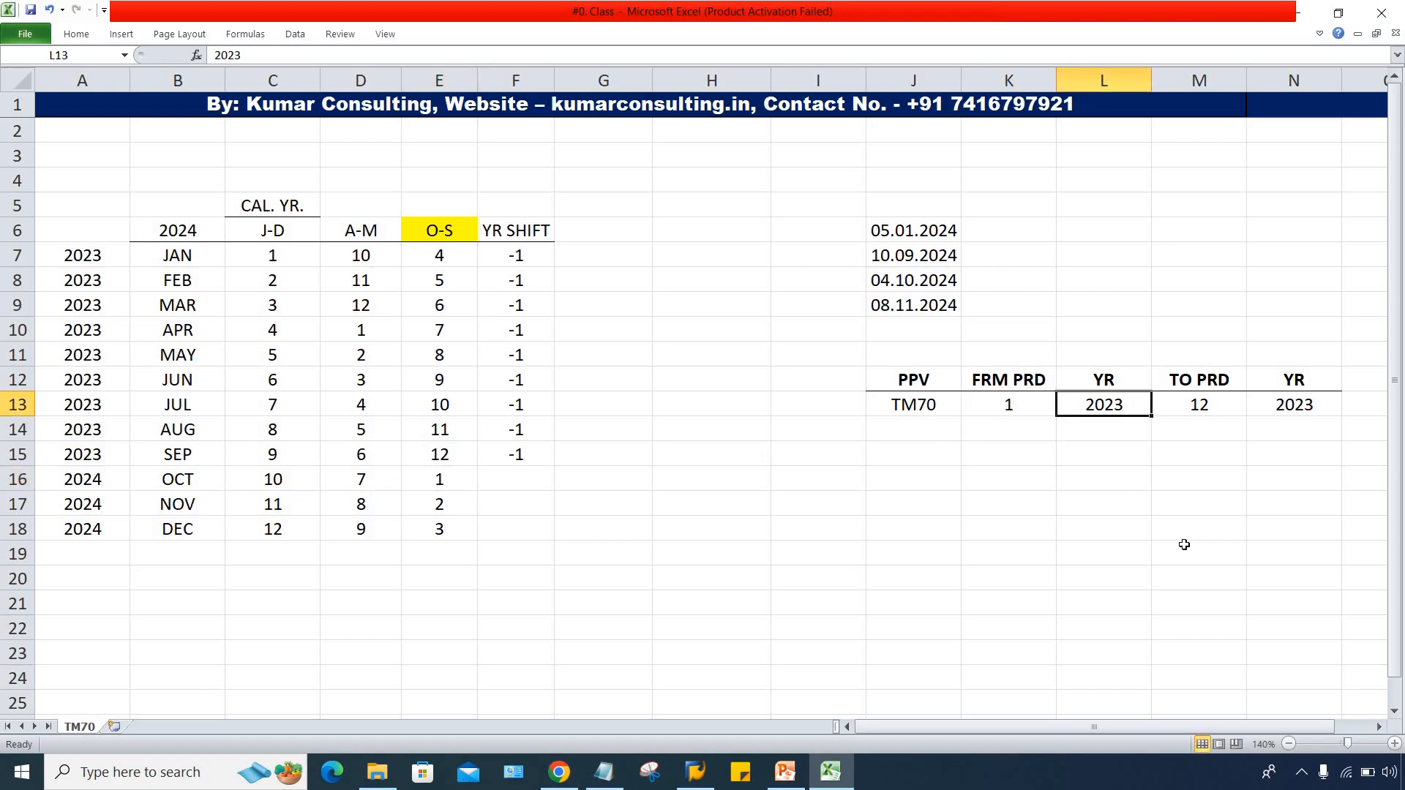
{"action": "type", "text": "2024"}
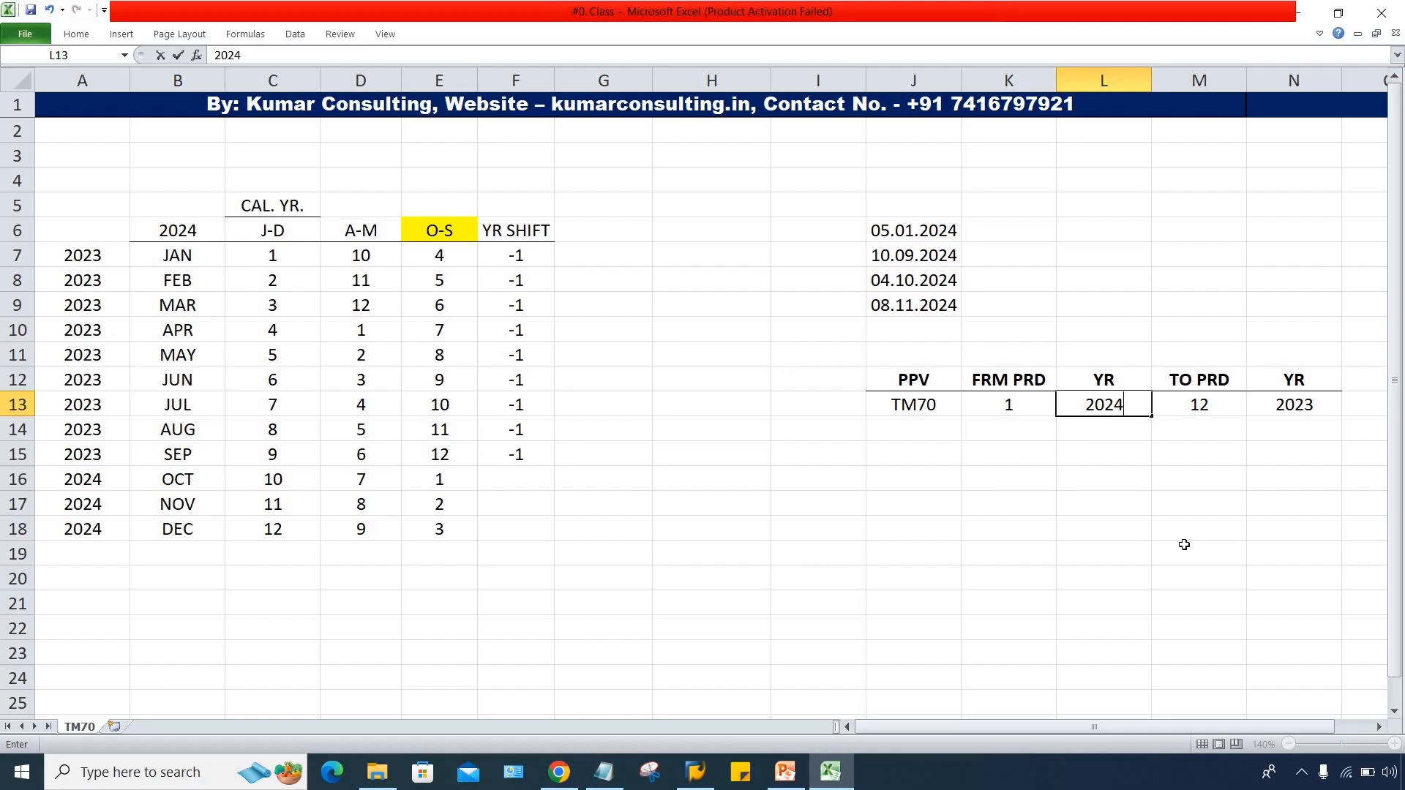
{"action": "key", "text": "Tab"}
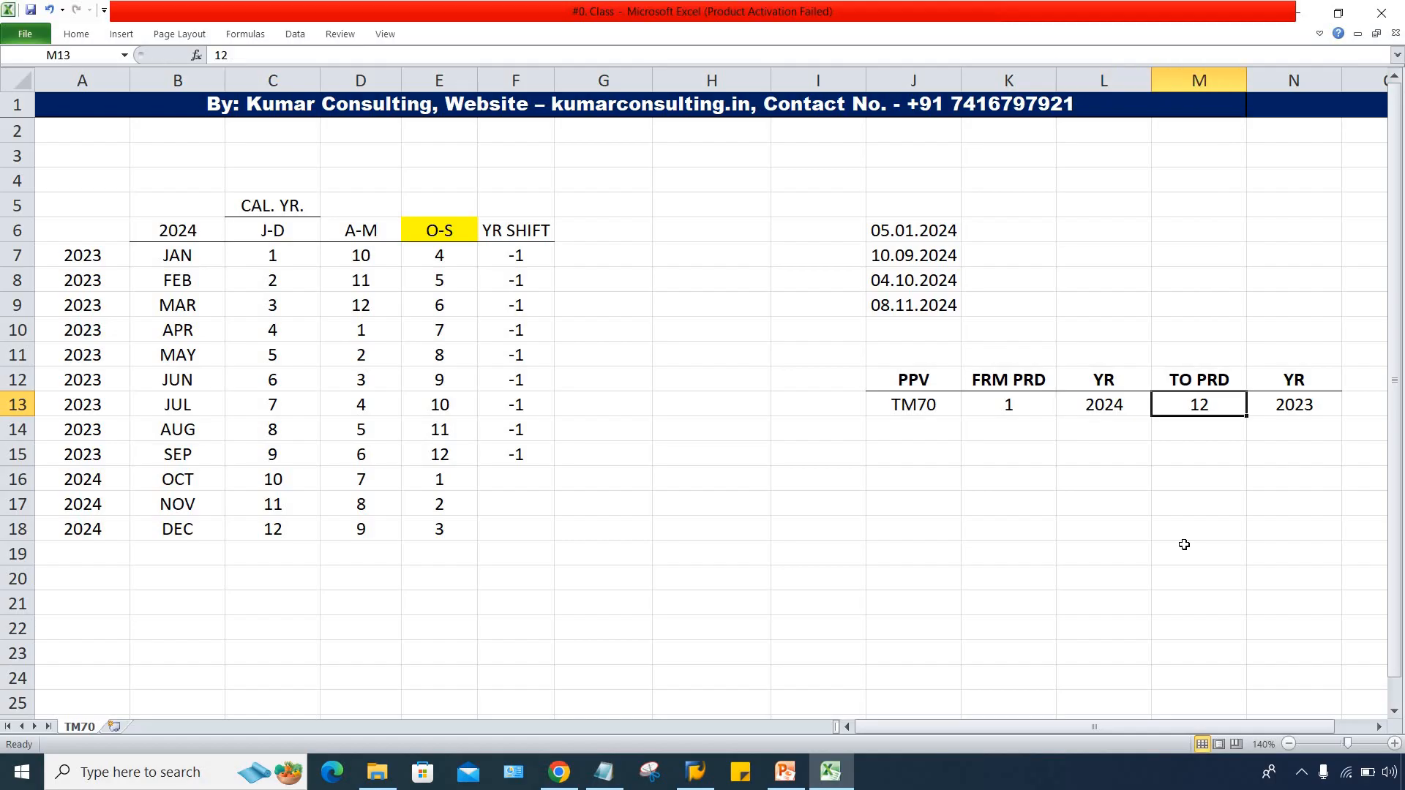
Step: Set the TM70 row's TO PRD to 1 with YR 2024
{"action": "type", "text": "1"}
{"action": "key", "text": "Tab"}
{"action": "type", "text": "2024"}
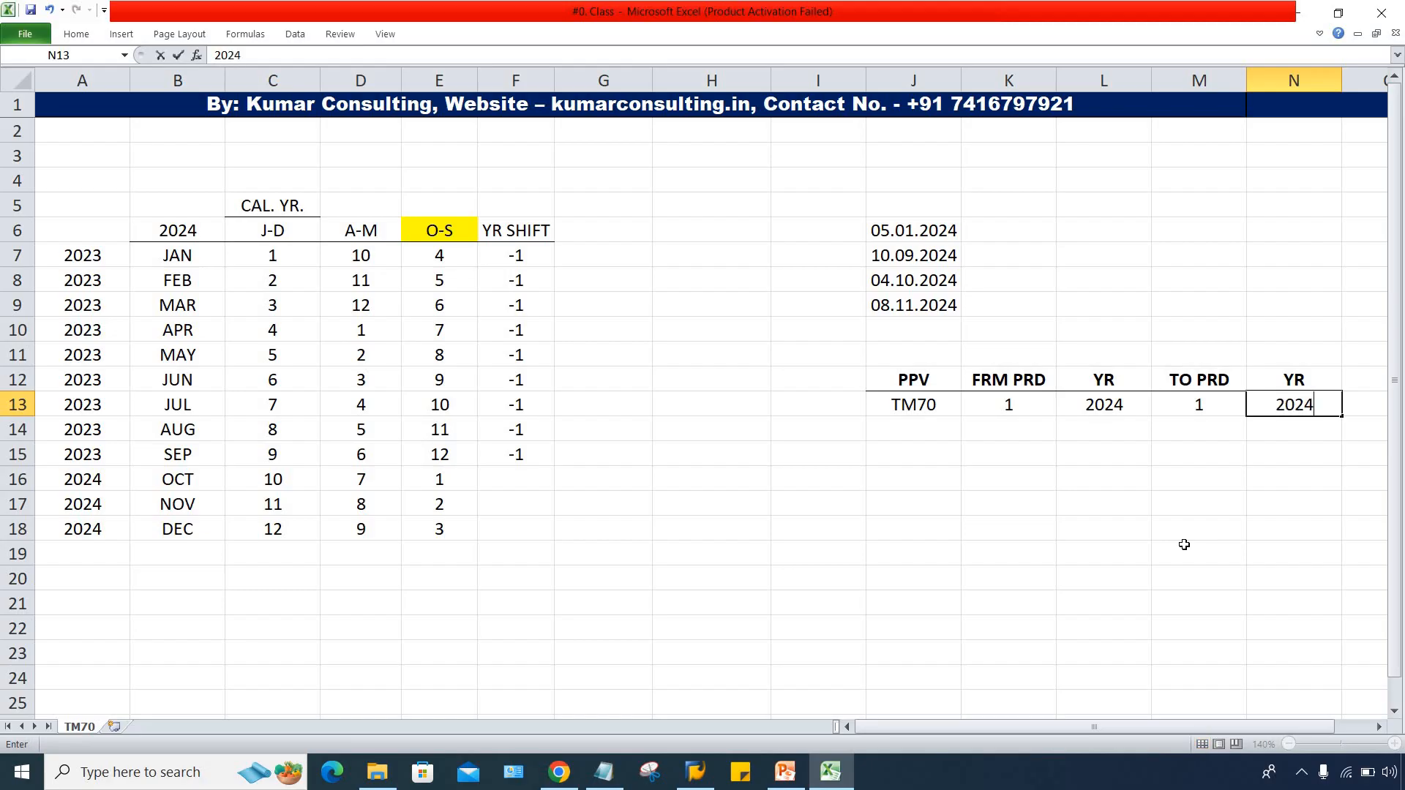
{"action": "key", "text": "Return"}
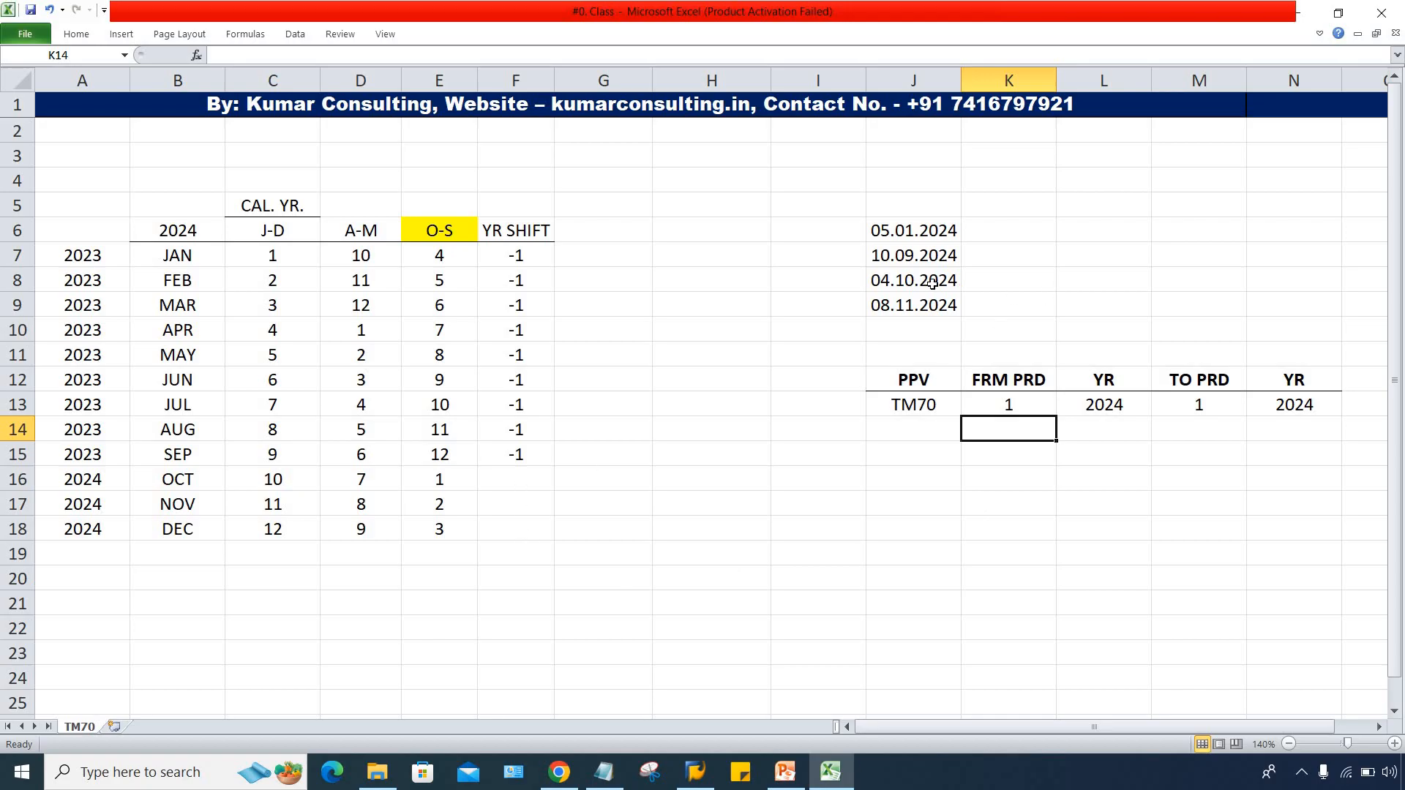
Step: Check the date in J8 against October's O-S period and the periods and years in the TM70 row
{"action": "left_click", "coordinate": [908, 282]}
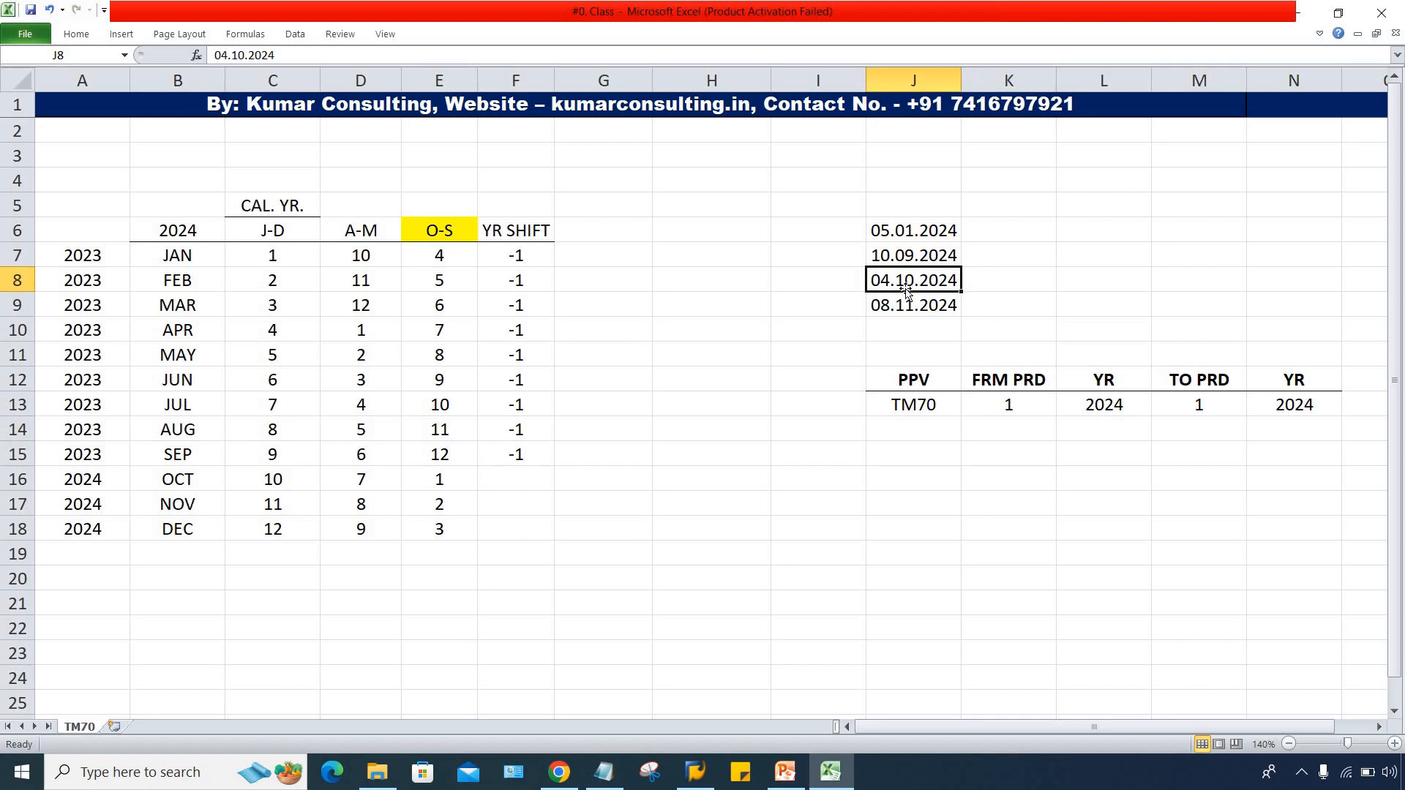
{"action": "left_click", "coordinate": [163, 481]}
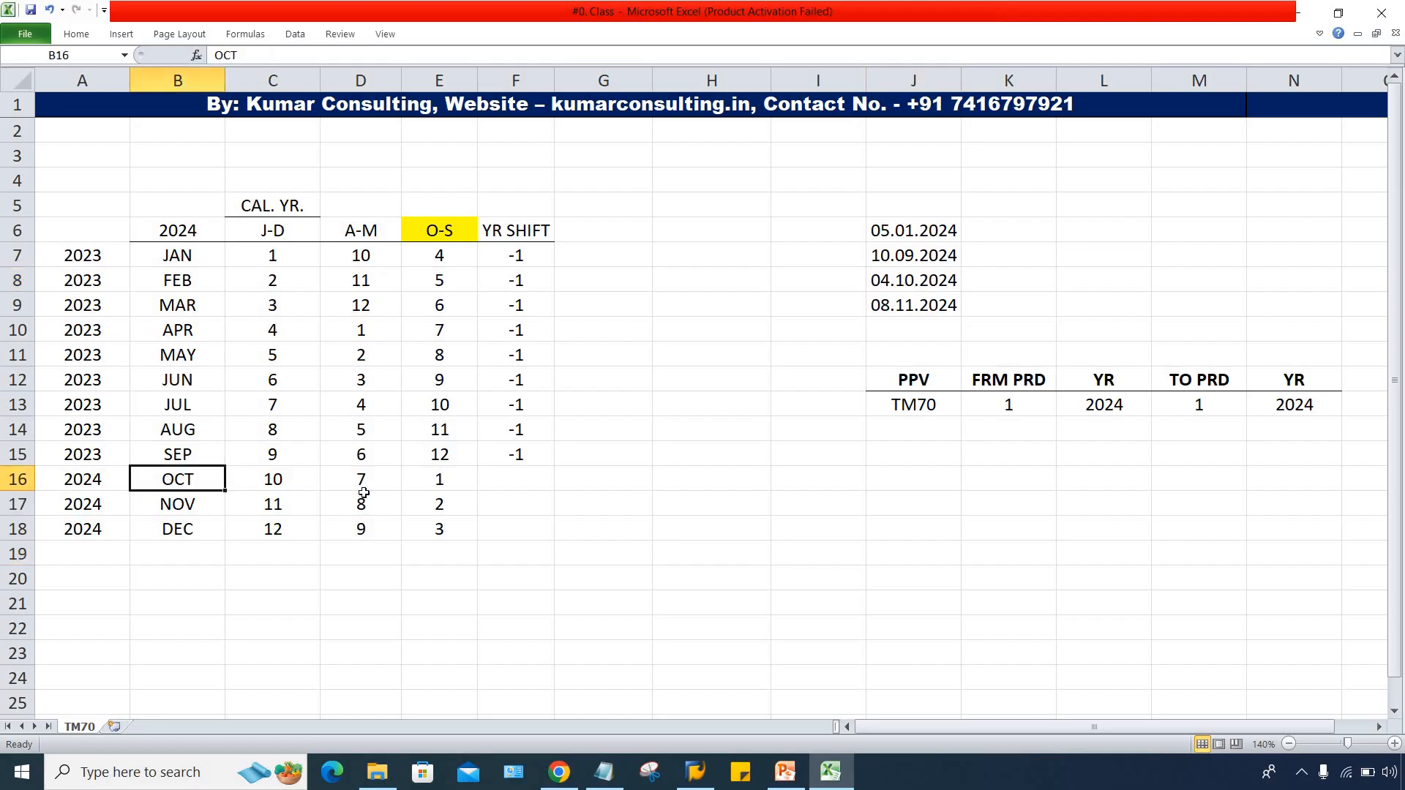
{"action": "left_click", "coordinate": [453, 485]}
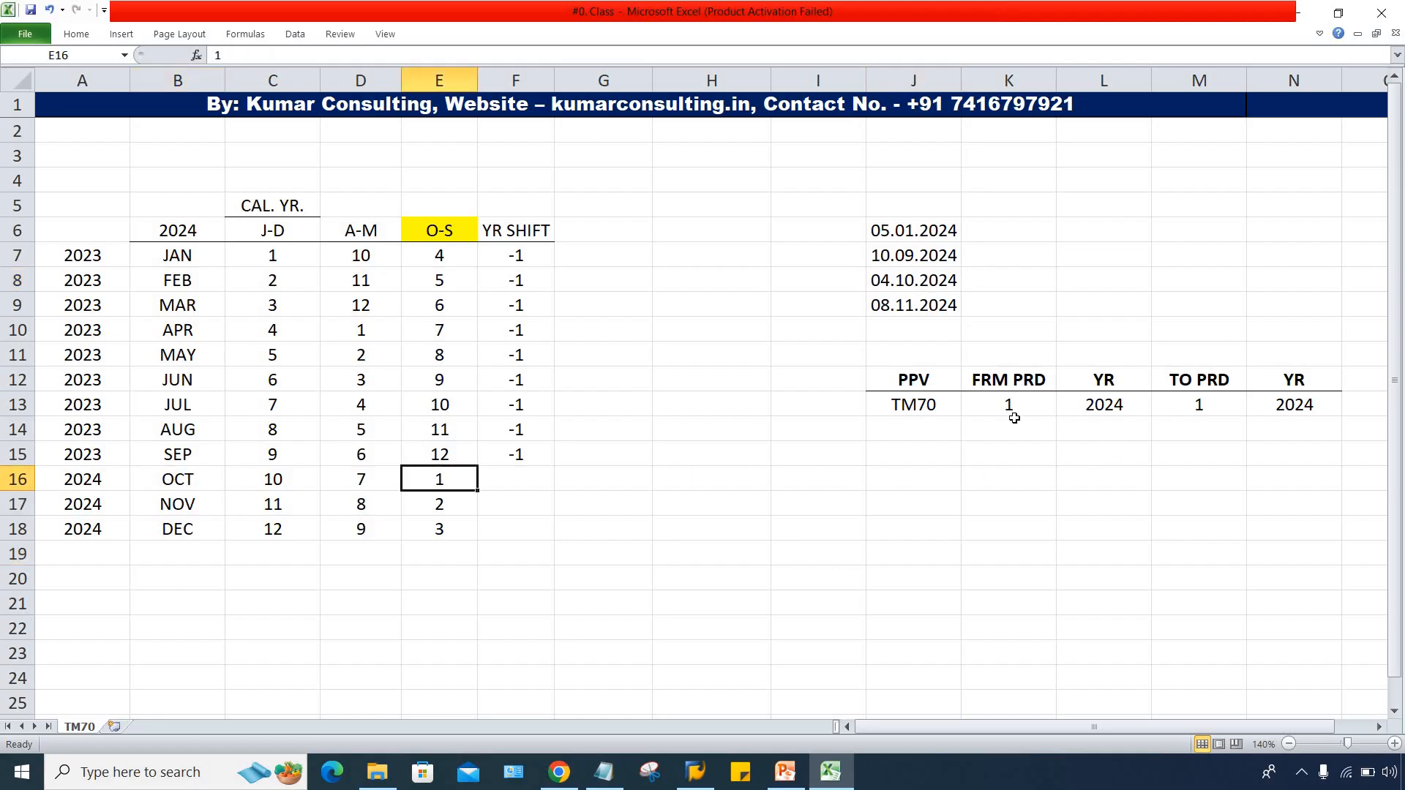
{"action": "left_click", "coordinate": [1013, 410]}
{"action": "left_click", "coordinate": [1194, 405]}
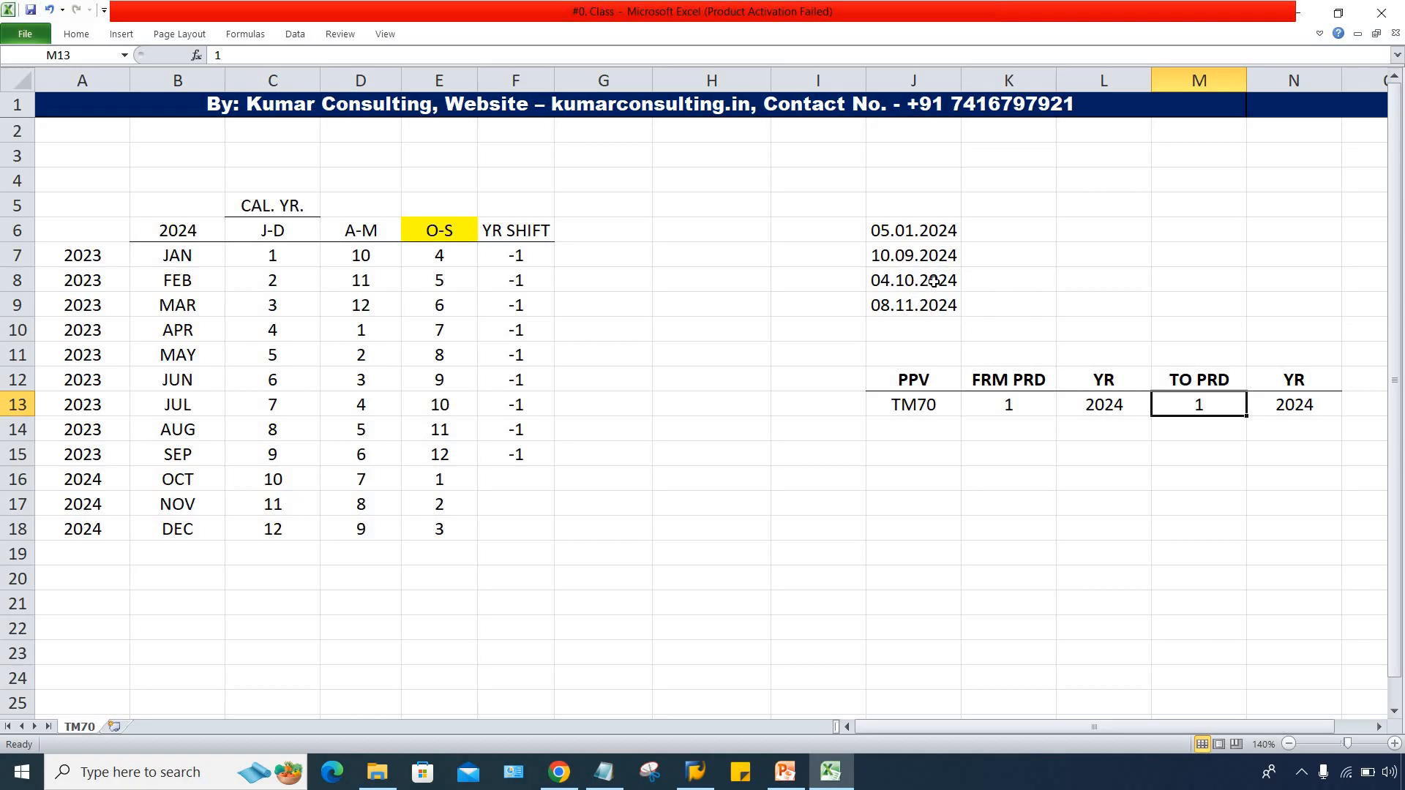
{"action": "left_click", "coordinate": [934, 282]}
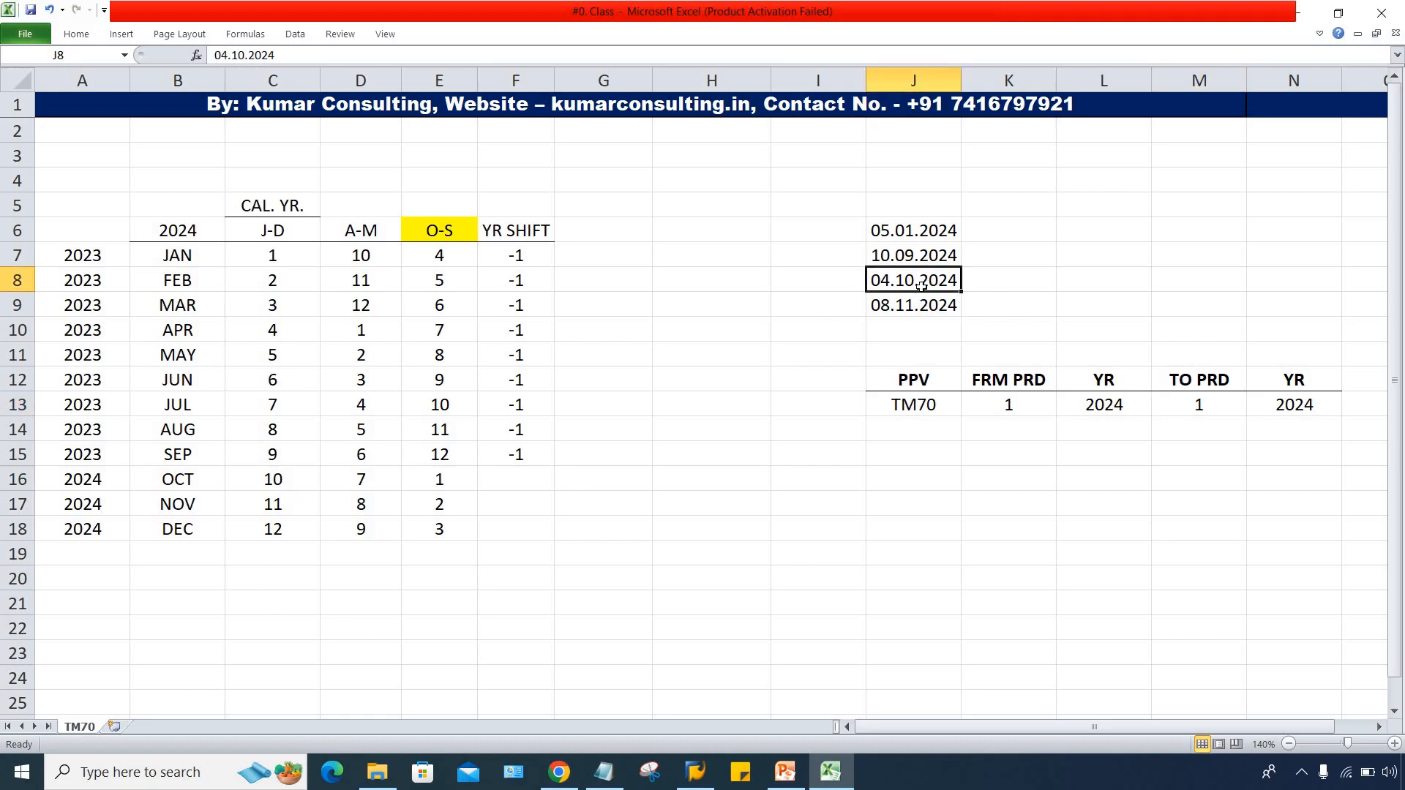
{"action": "left_click", "coordinate": [1118, 407]}
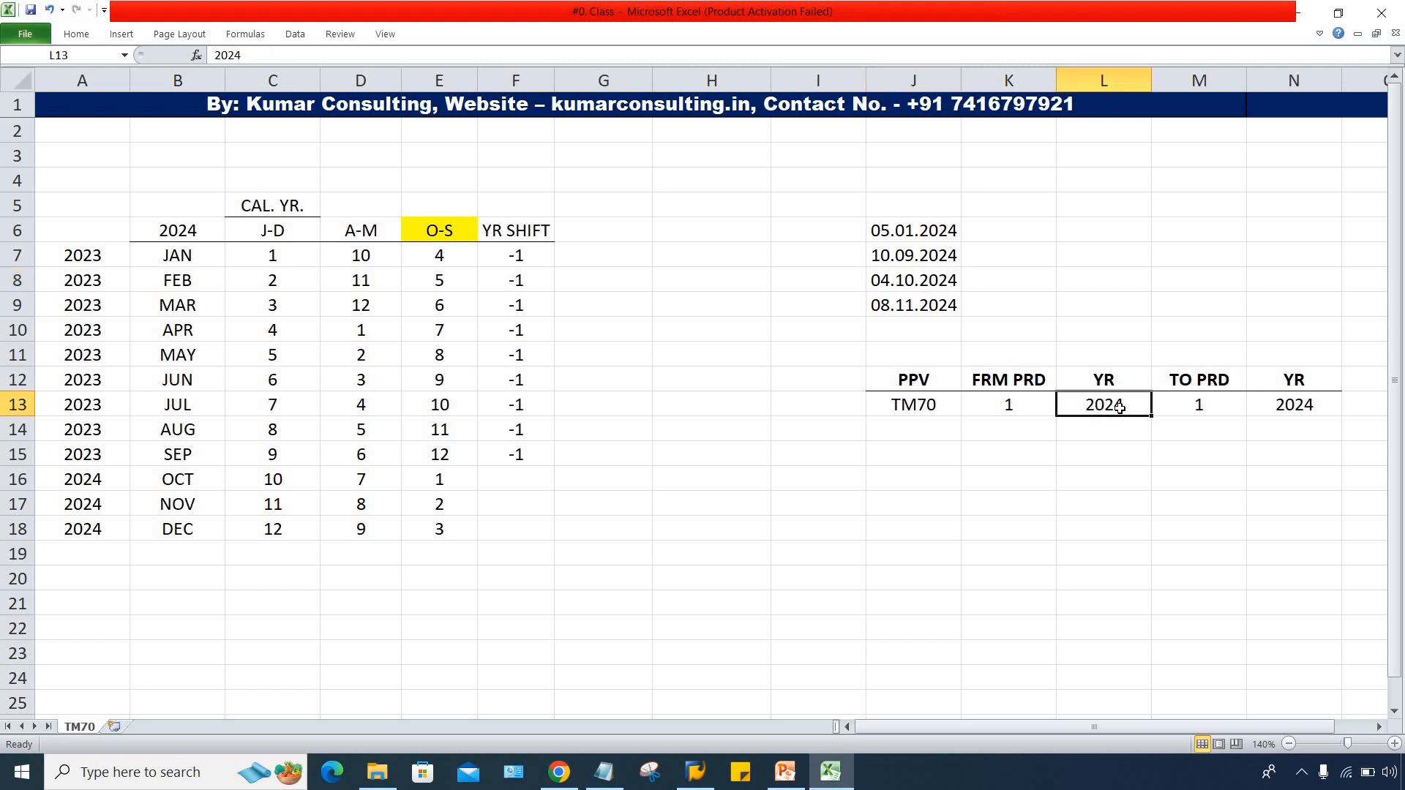
{"action": "left_click", "coordinate": [1303, 404]}
{"action": "left_click", "coordinate": [1094, 411]}
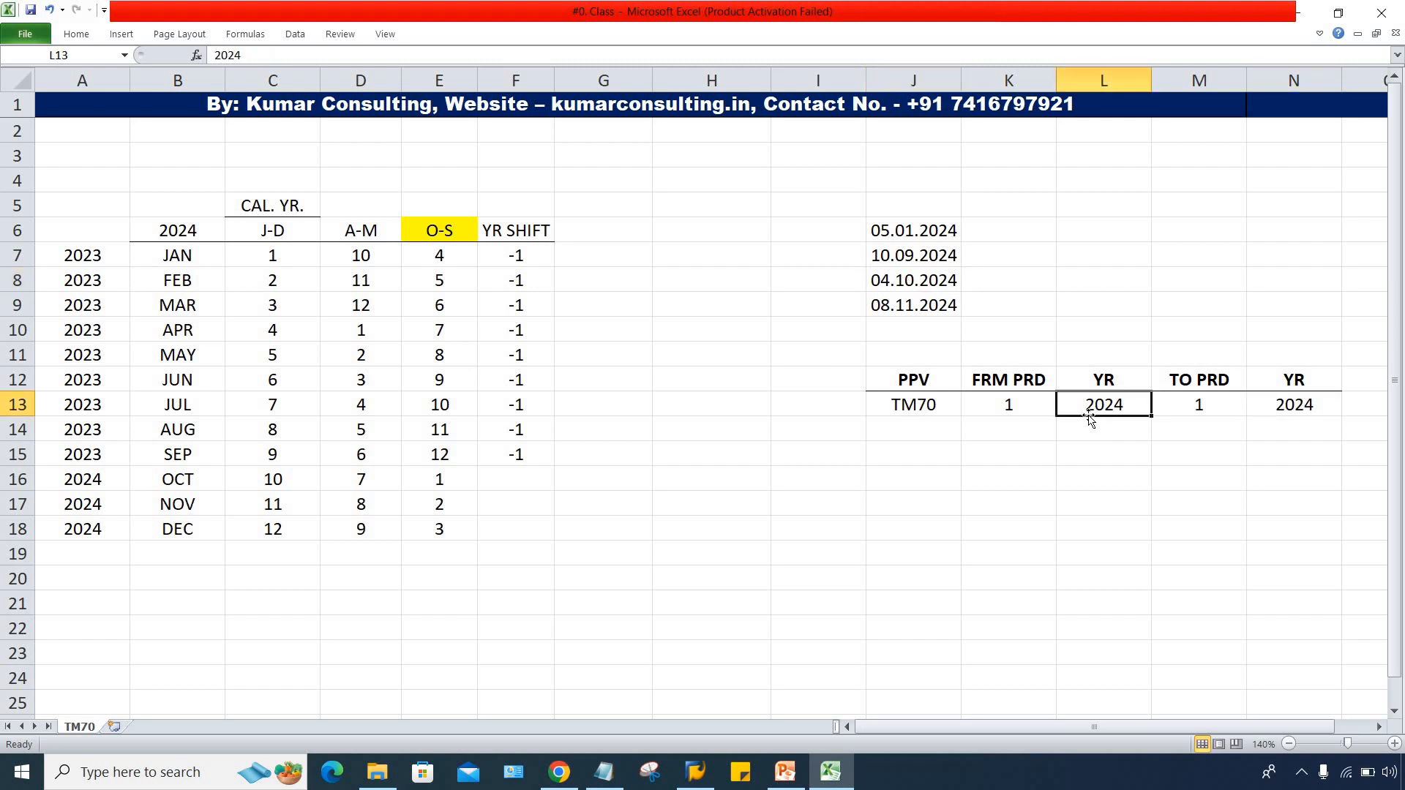
{"action": "left_click", "coordinate": [925, 285]}
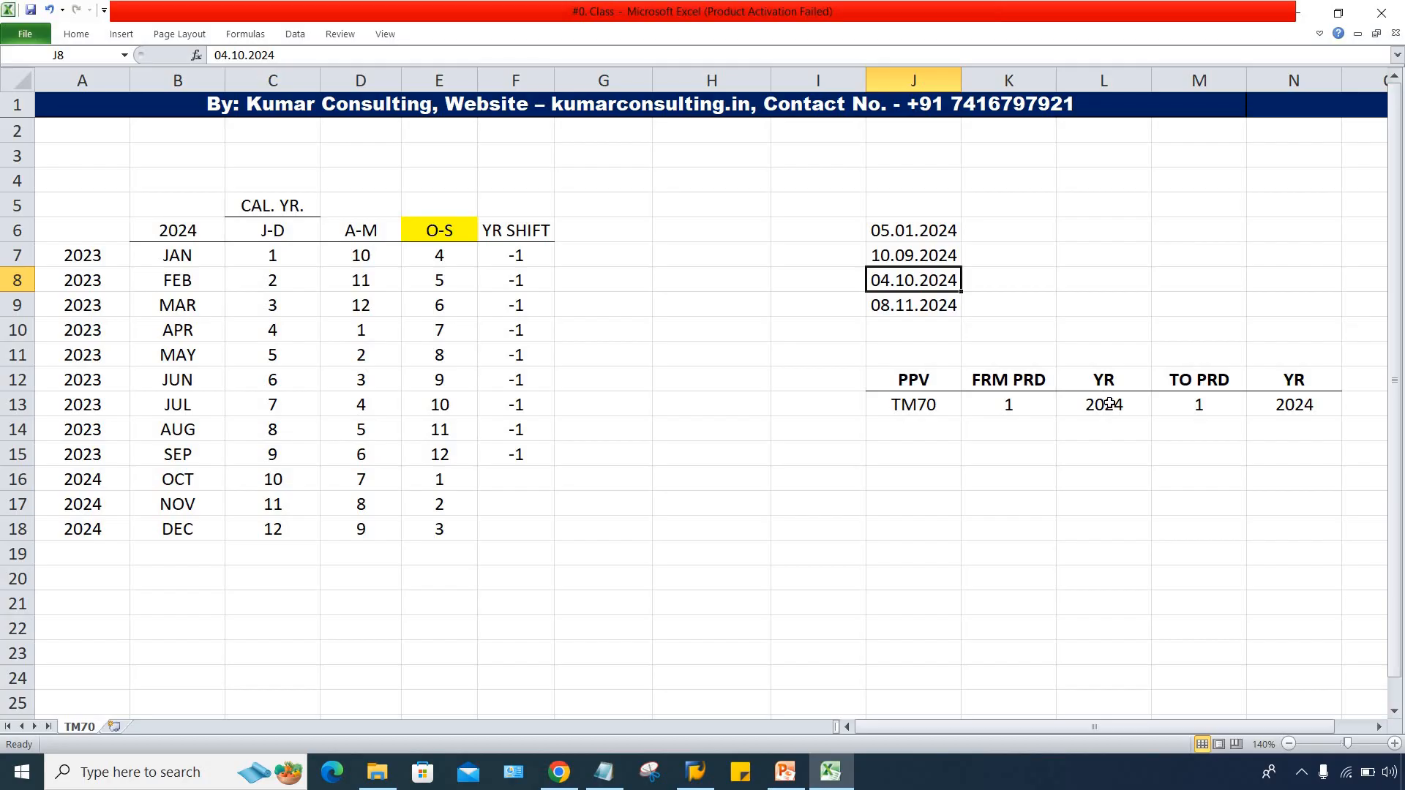
Step: Enter a year shift of 0 for October, November and December in the YR SHIFT column
{"action": "left_click", "coordinate": [502, 479]}
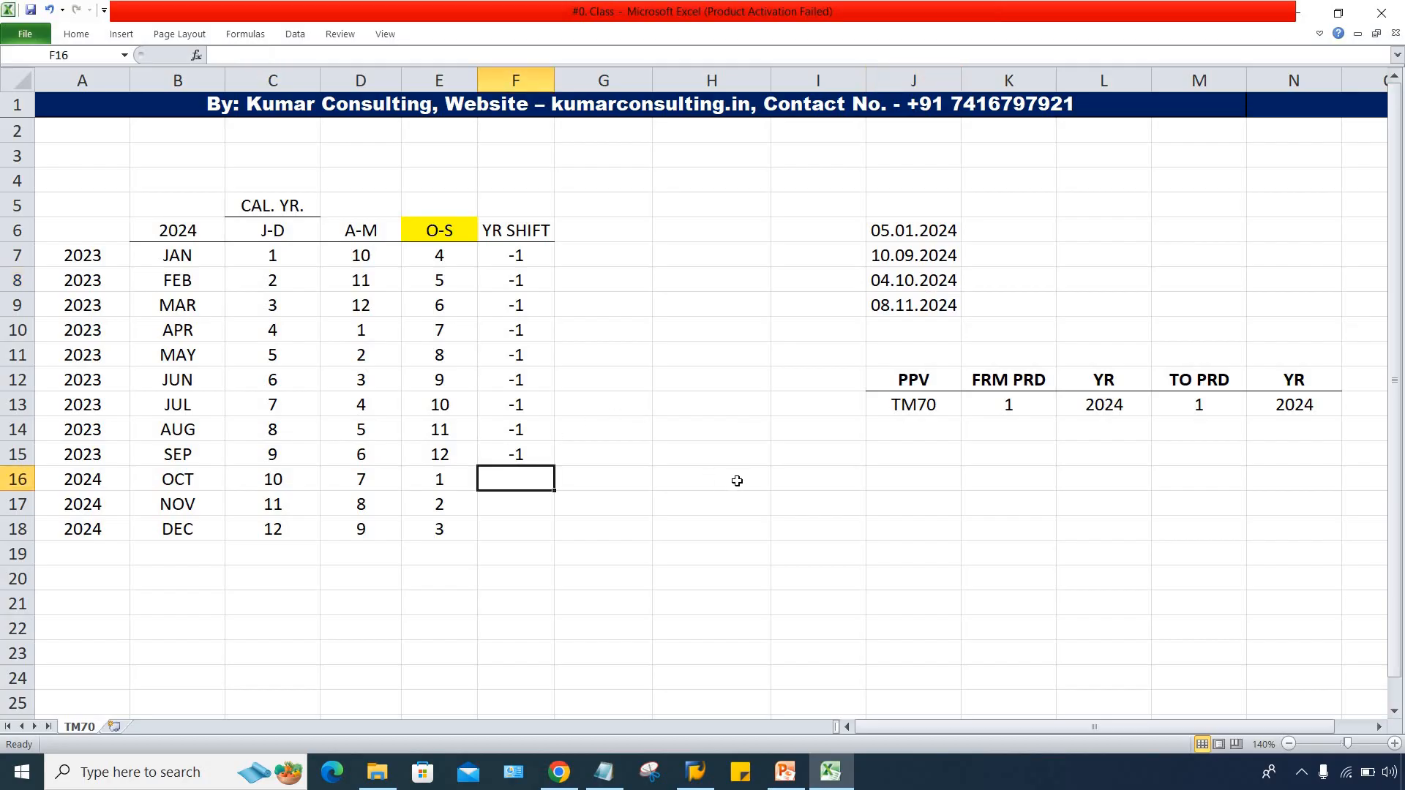
{"action": "type", "text": "0"}
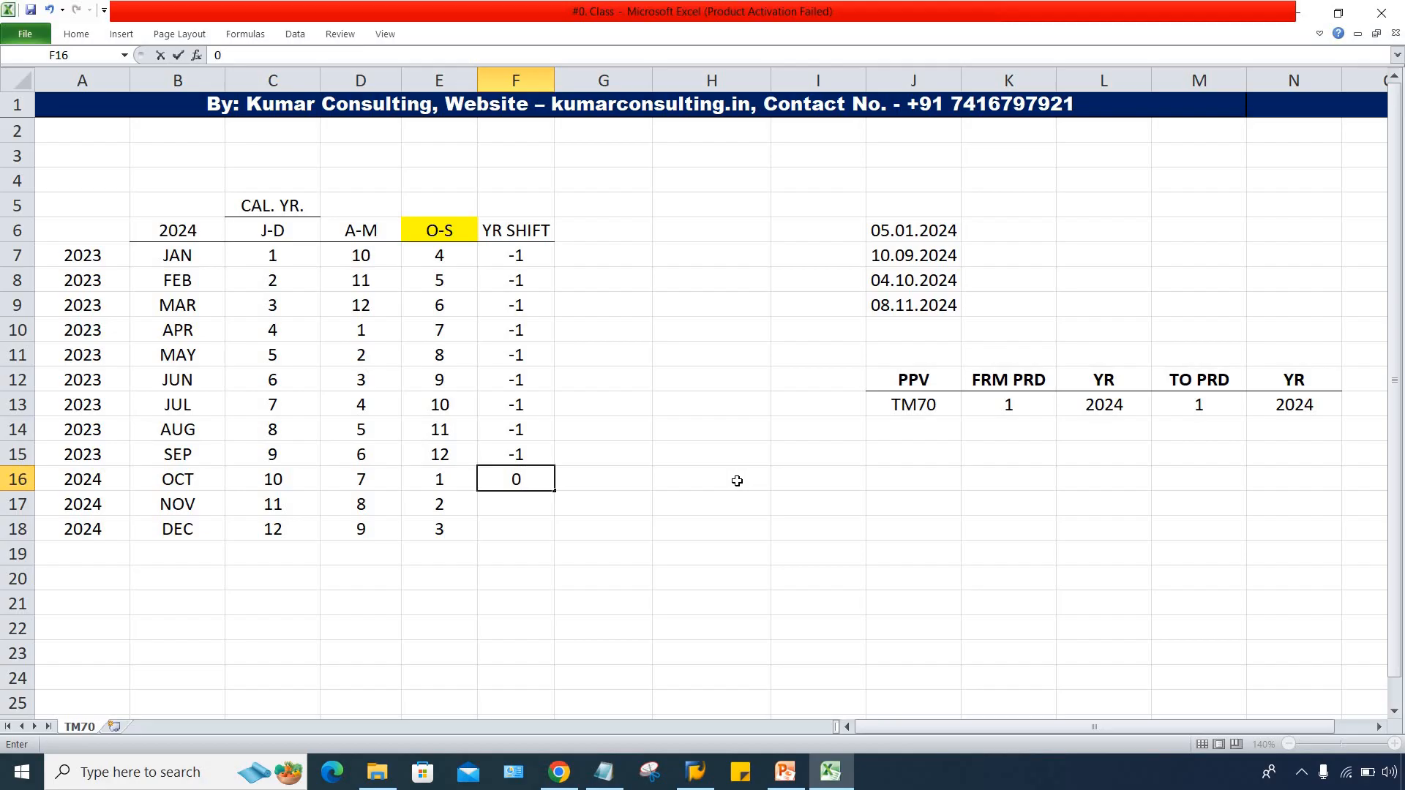
{"action": "key", "text": "Return"}
{"action": "type", "text": "0"}
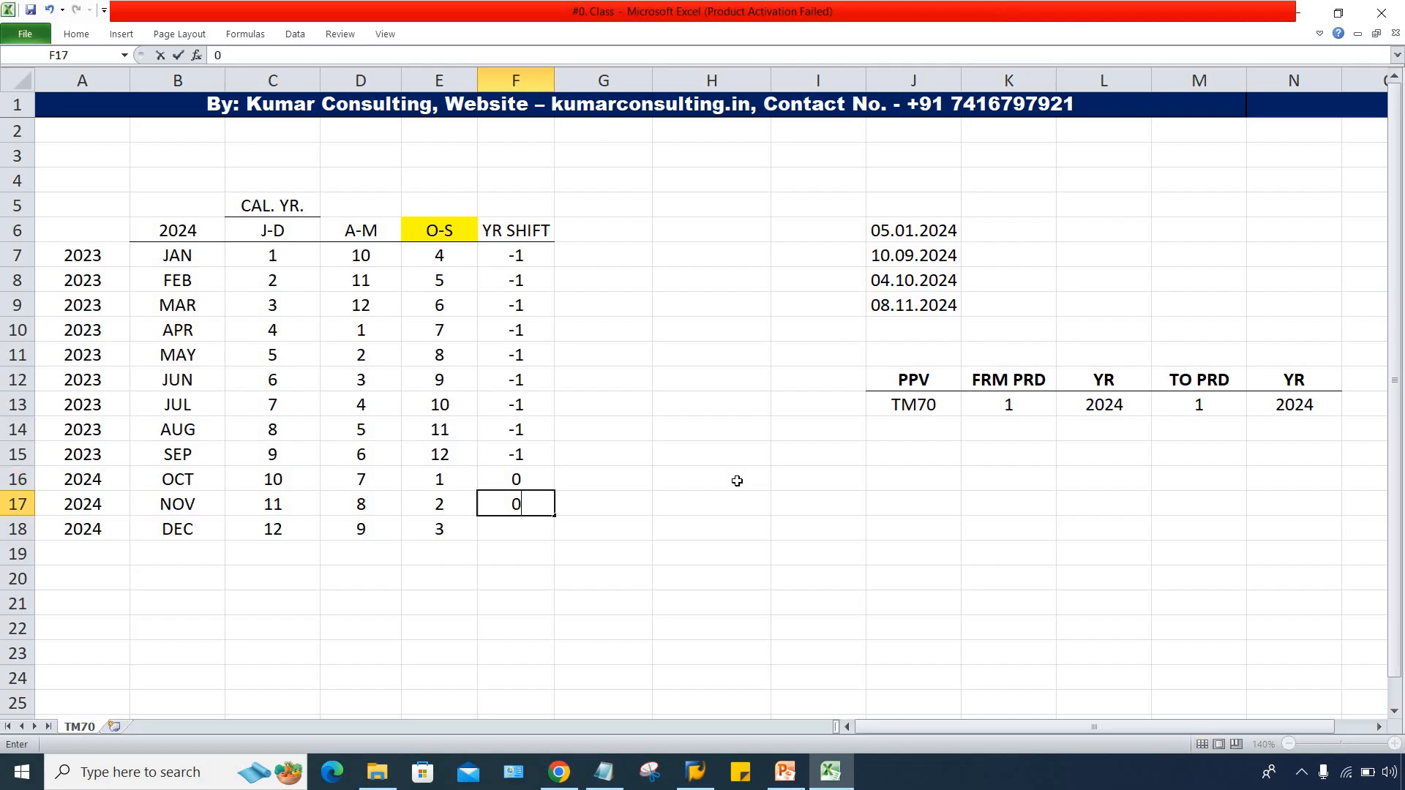
{"action": "key", "text": "Return"}
{"action": "type", "text": "0"}
{"action": "key", "text": "Return"}
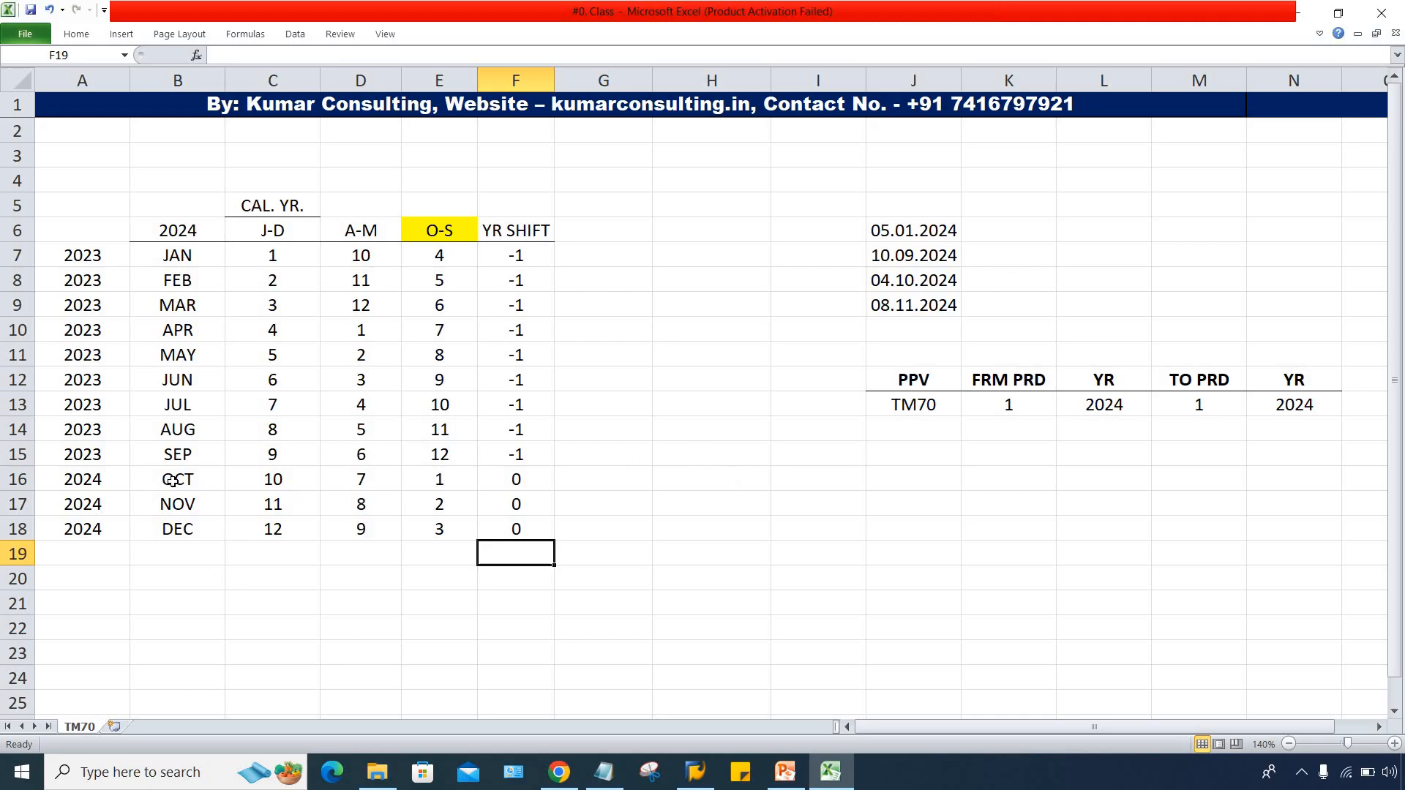
Step: Review the years beside October–December against the January–December values in the YR SHIFT column
{"action": "left_click_drag", "start_coordinate": [174, 480], "coordinate": [176, 527]}
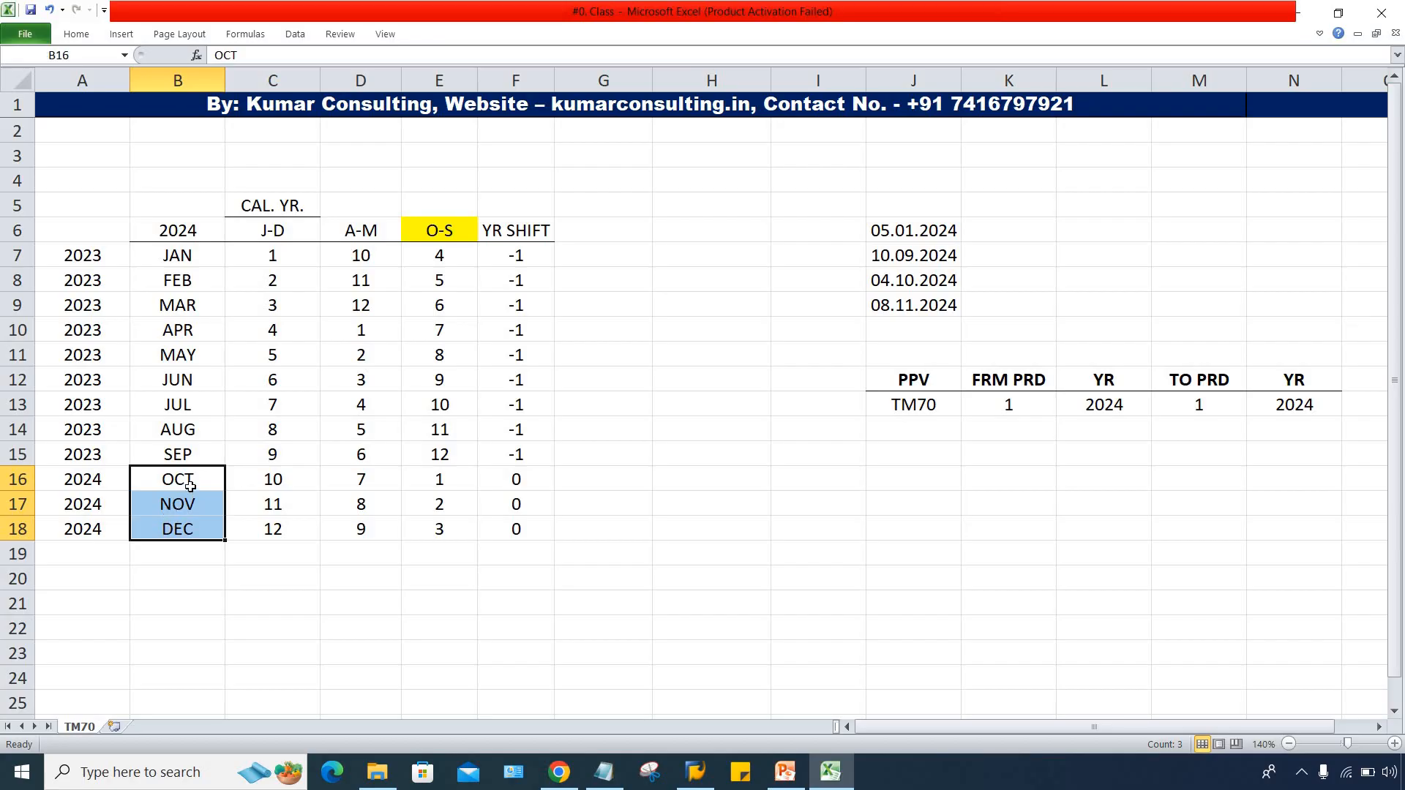
{"action": "left_click", "coordinate": [188, 483]}
{"action": "left_click", "coordinate": [195, 456]}
{"action": "left_click", "coordinate": [146, 486]}
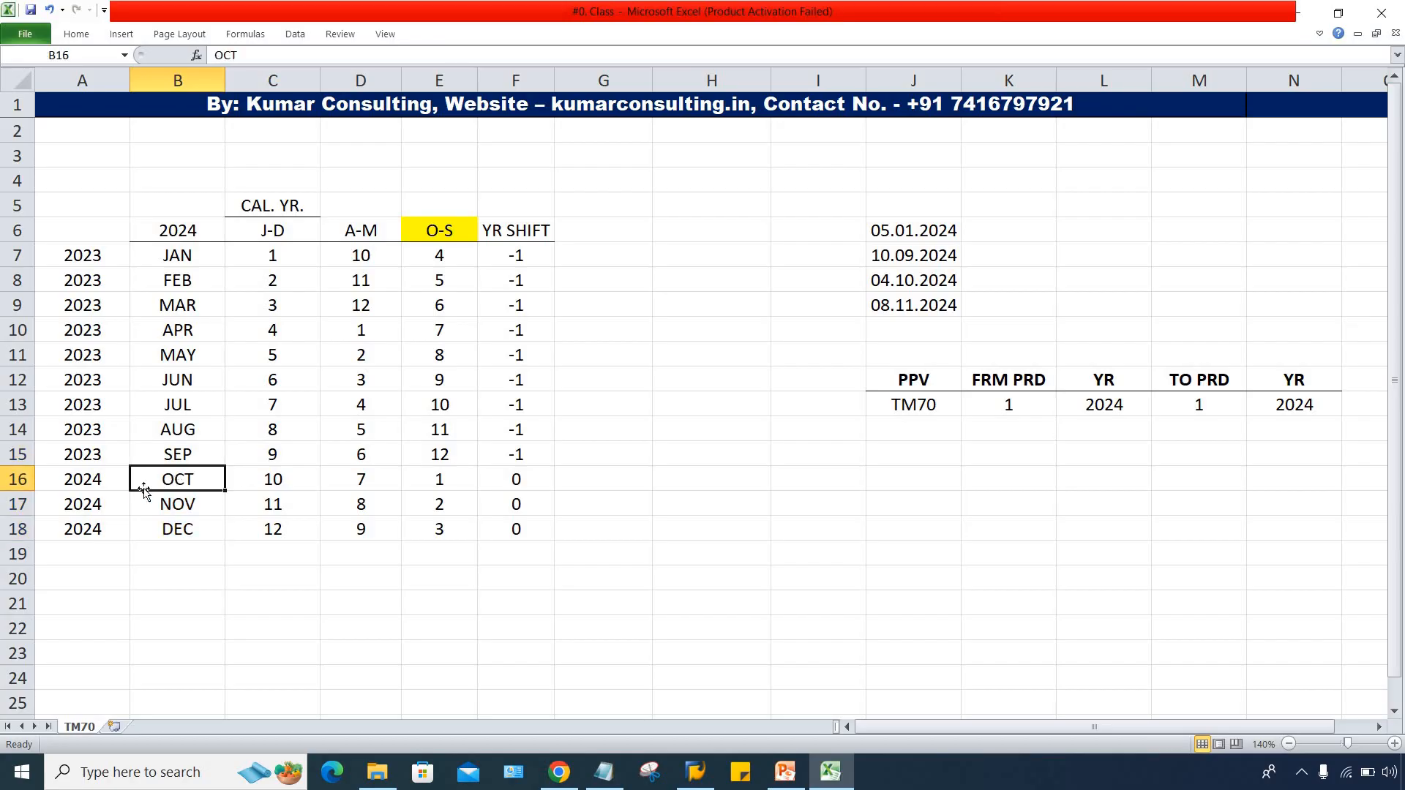
{"action": "left_click", "coordinate": [103, 484]}
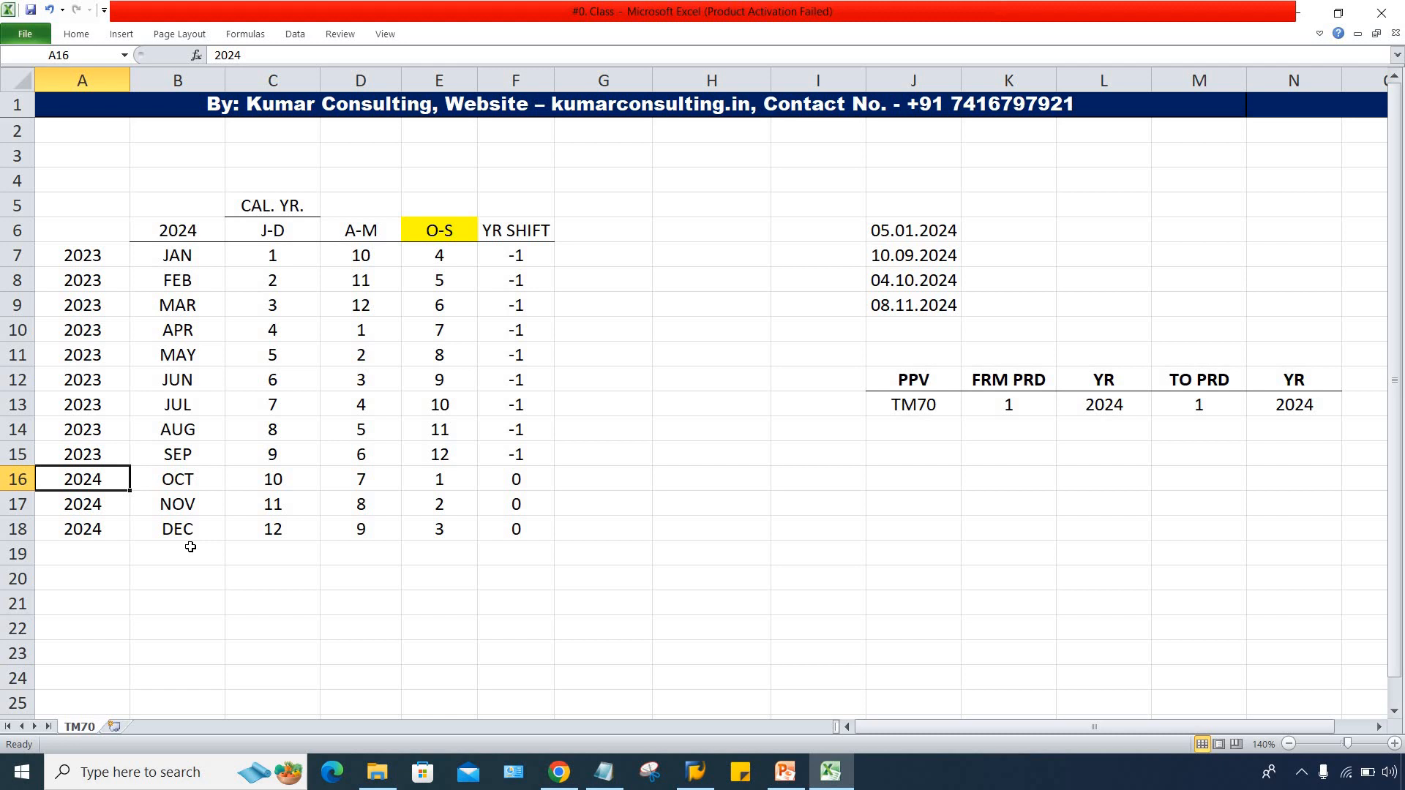
{"action": "left_click_drag", "start_coordinate": [512, 259], "coordinate": [525, 532]}
{"action": "left_click", "coordinate": [189, 472]}
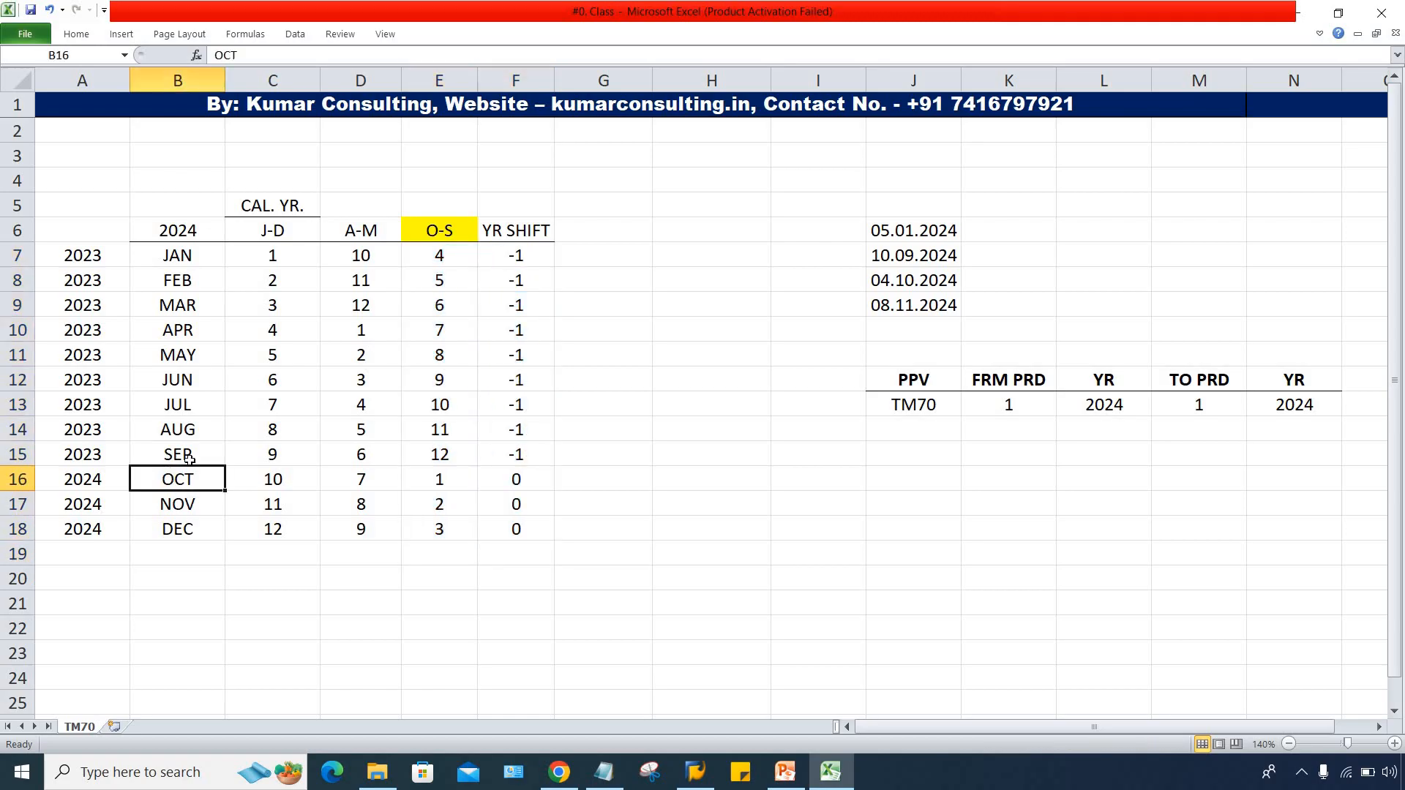
{"action": "left_click", "coordinate": [86, 474]}
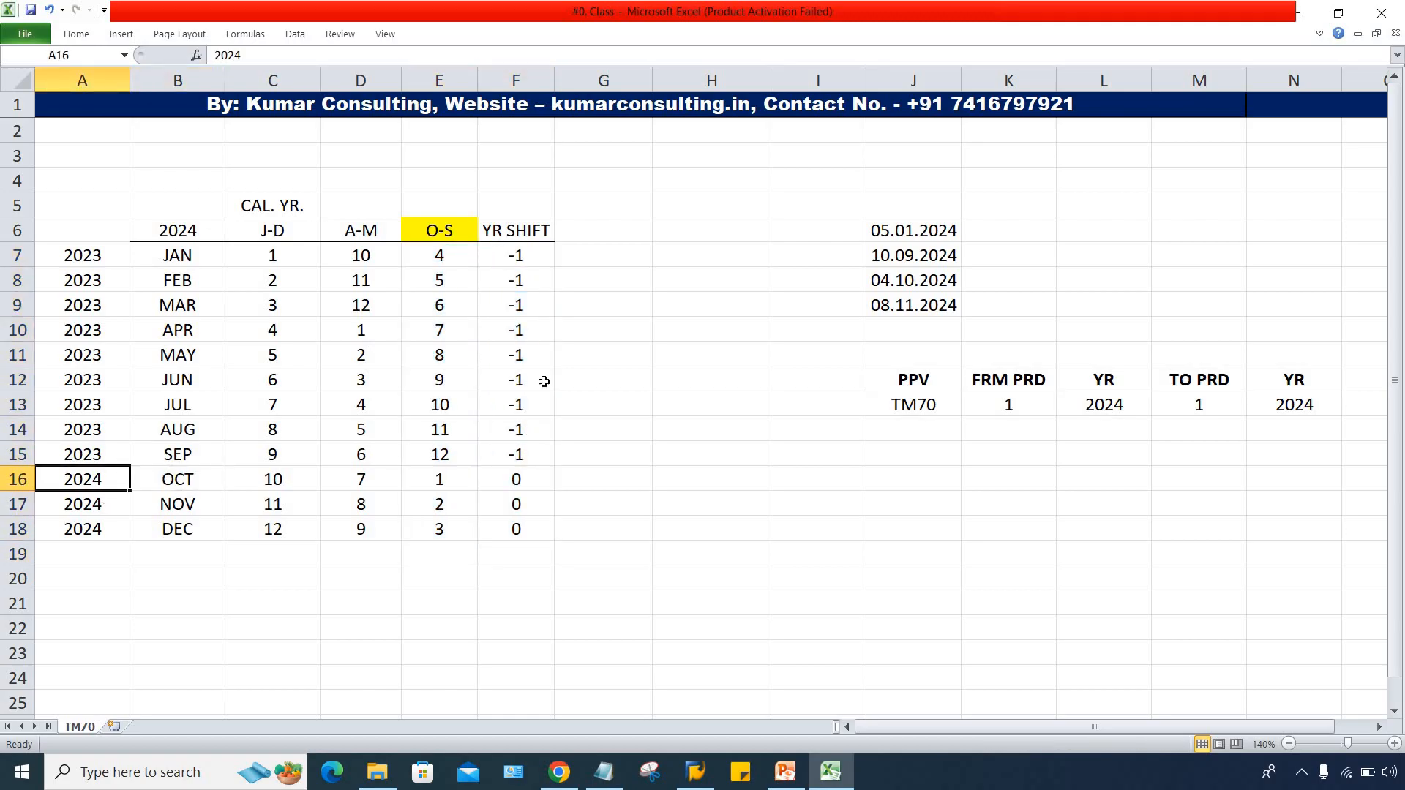
{"action": "left_click_drag", "start_coordinate": [519, 260], "coordinate": [510, 558]}
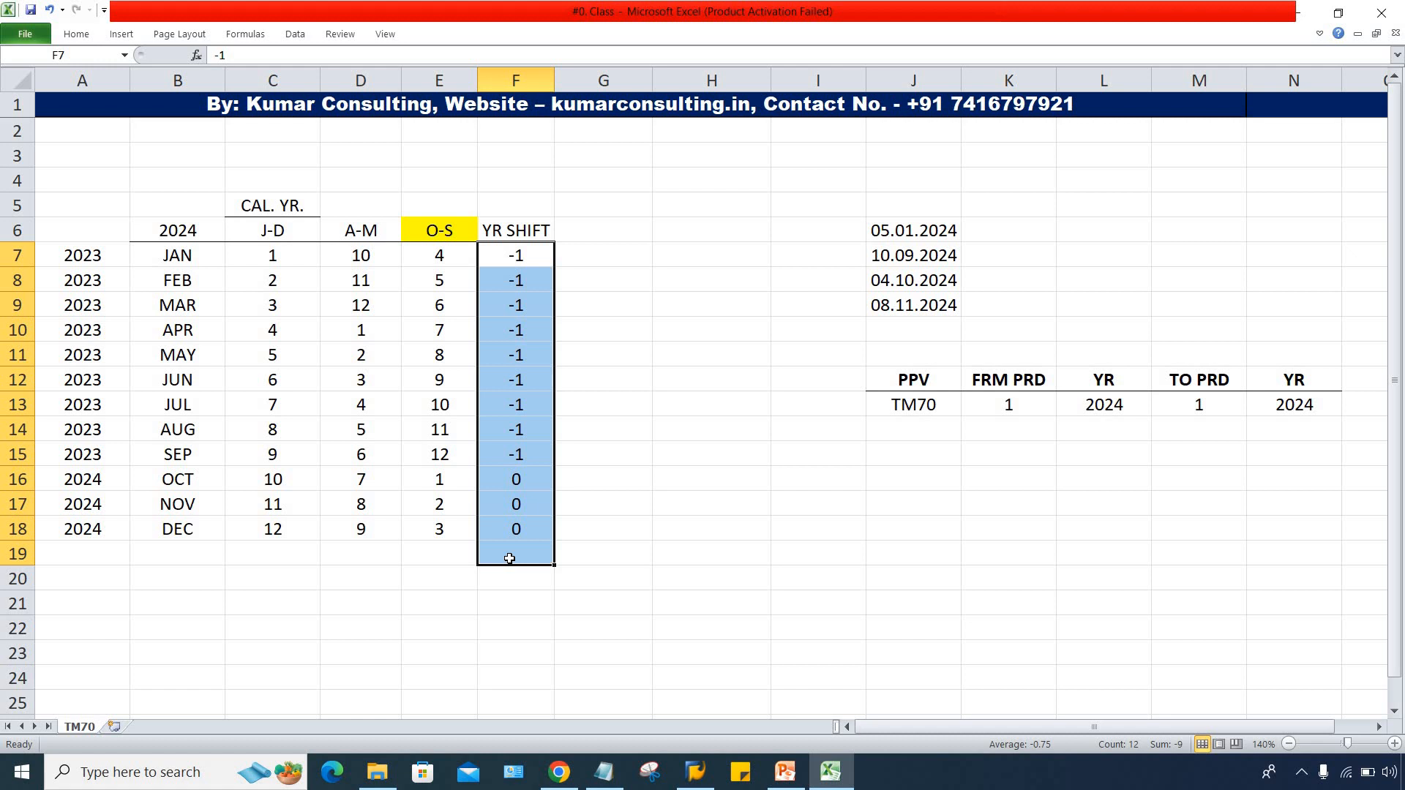
{"action": "left_click", "coordinate": [209, 586]}
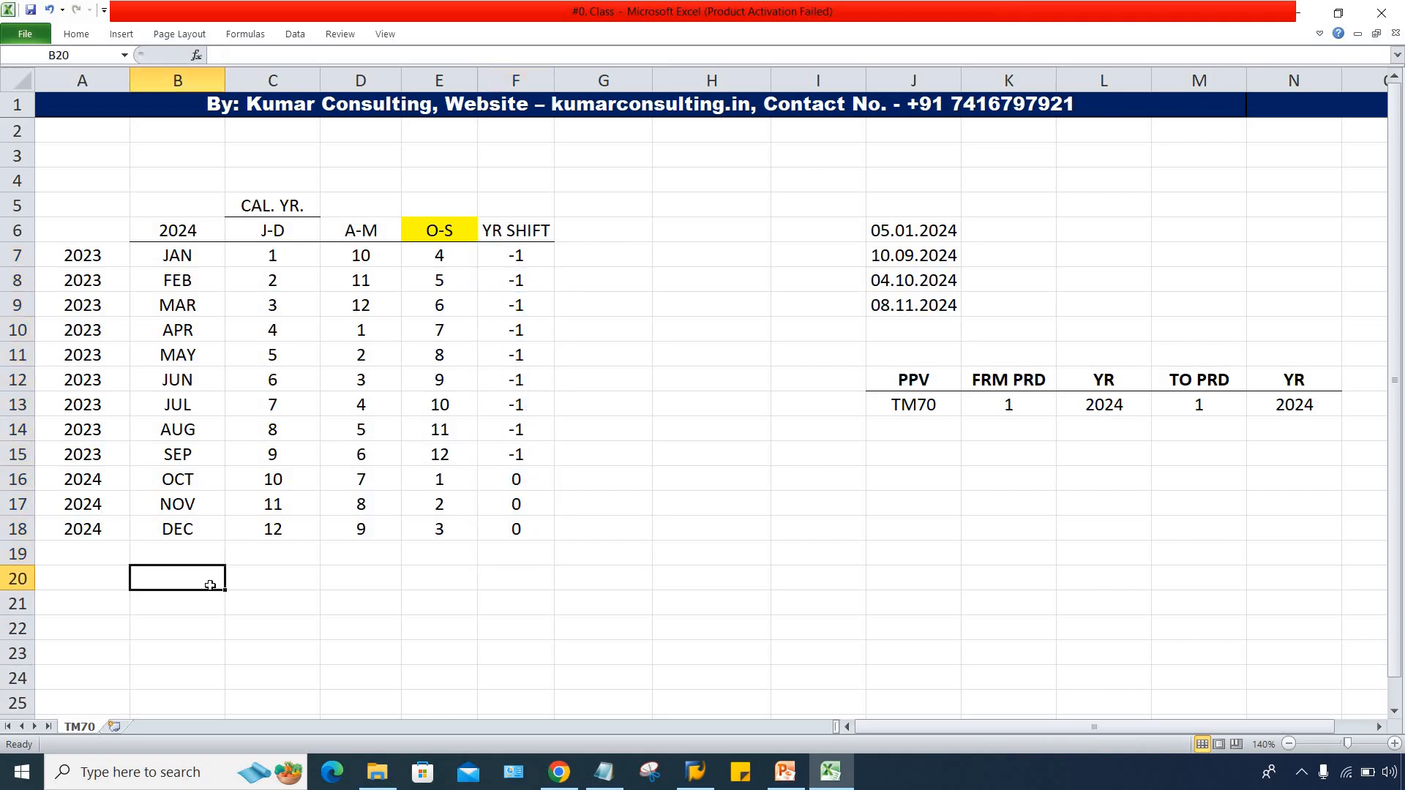
Step: Compare October's fiscal year in column A with the calendar year in B6 and the monthly year shifts
{"action": "left_click", "coordinate": [191, 479]}
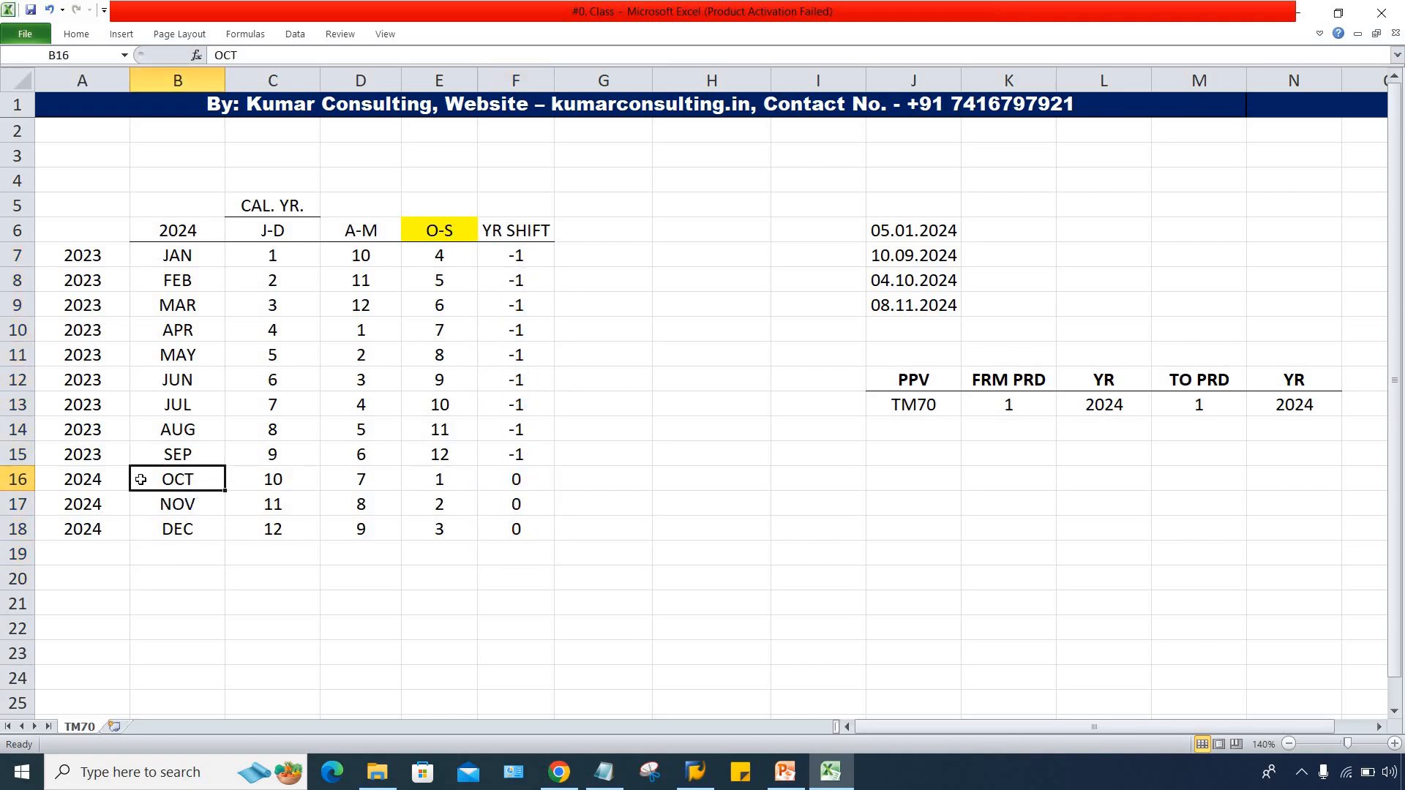
{"action": "left_click", "coordinate": [93, 480]}
{"action": "left_click", "coordinate": [188, 479]}
{"action": "left_click", "coordinate": [186, 233]}
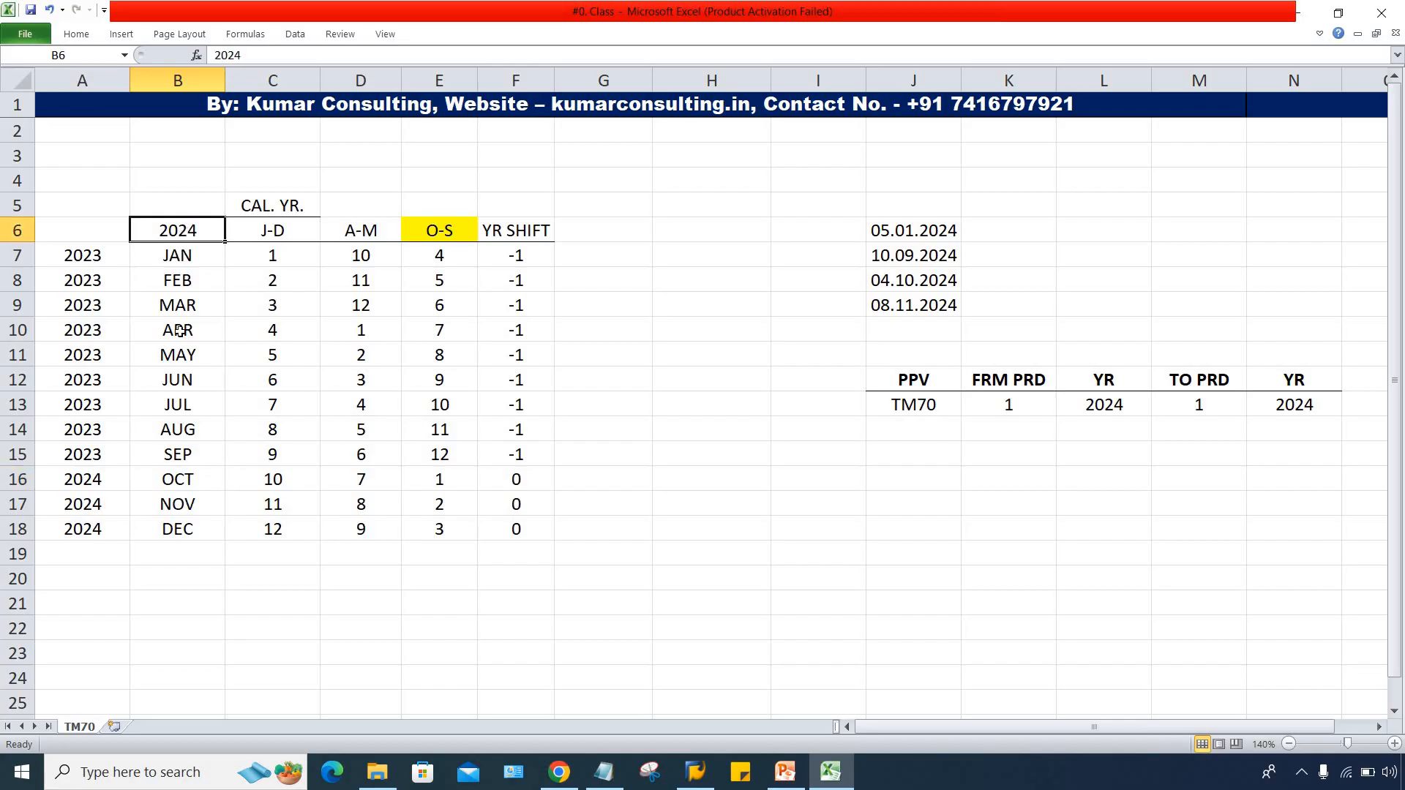
{"action": "left_click", "coordinate": [84, 495]}
{"action": "left_click", "coordinate": [182, 480]}
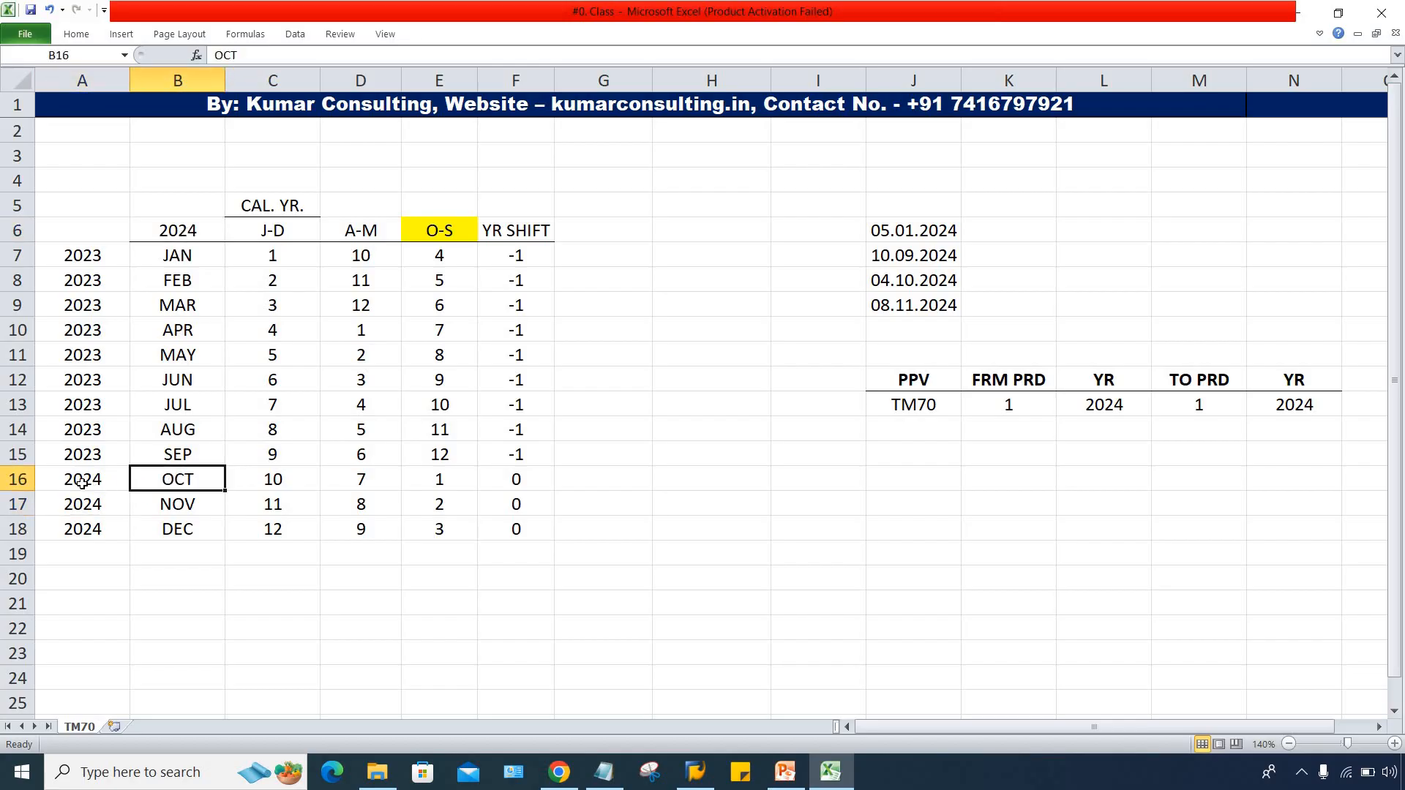
{"action": "left_click", "coordinate": [123, 481]}
{"action": "left_click", "coordinate": [157, 481]}
{"action": "left_click", "coordinate": [93, 480]}
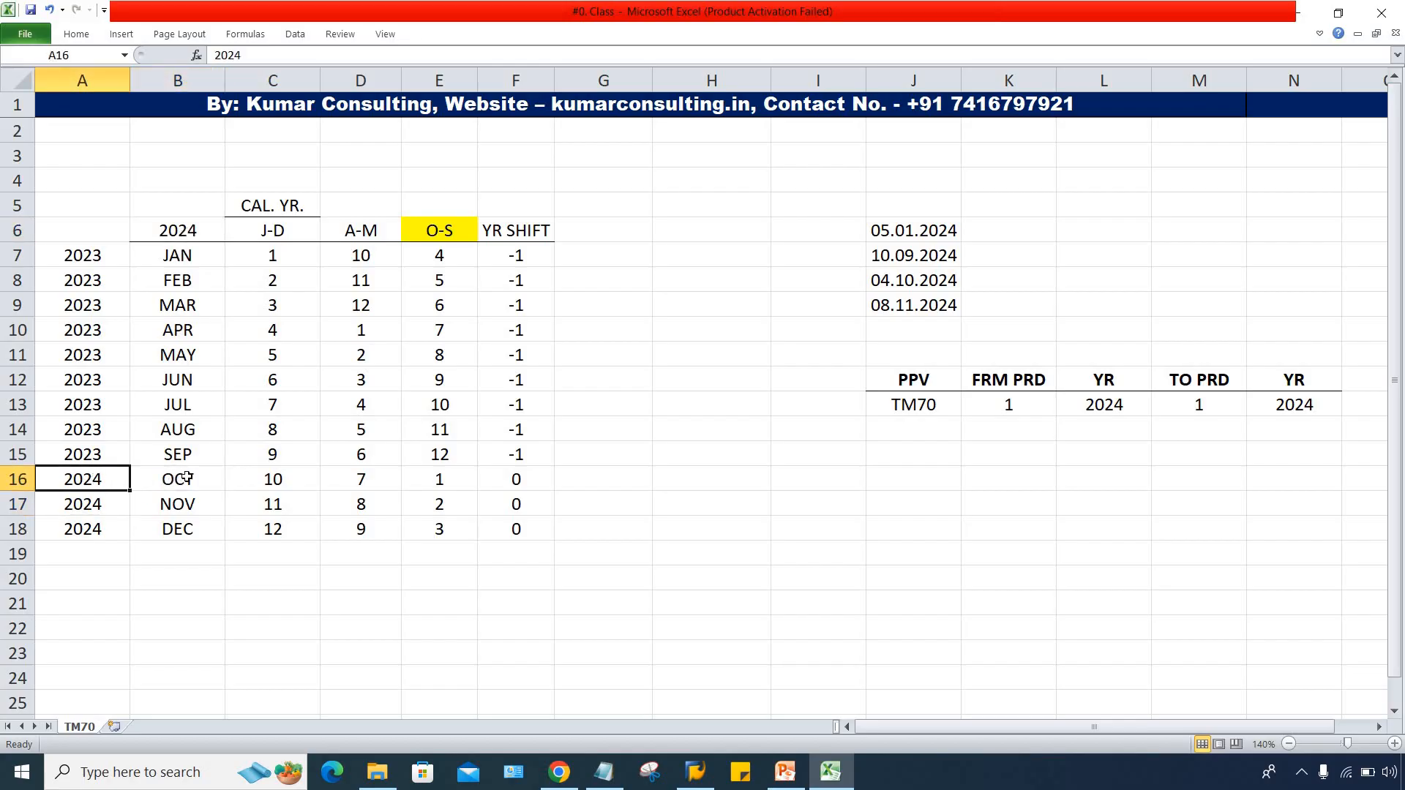
{"action": "left_click", "coordinate": [186, 472]}
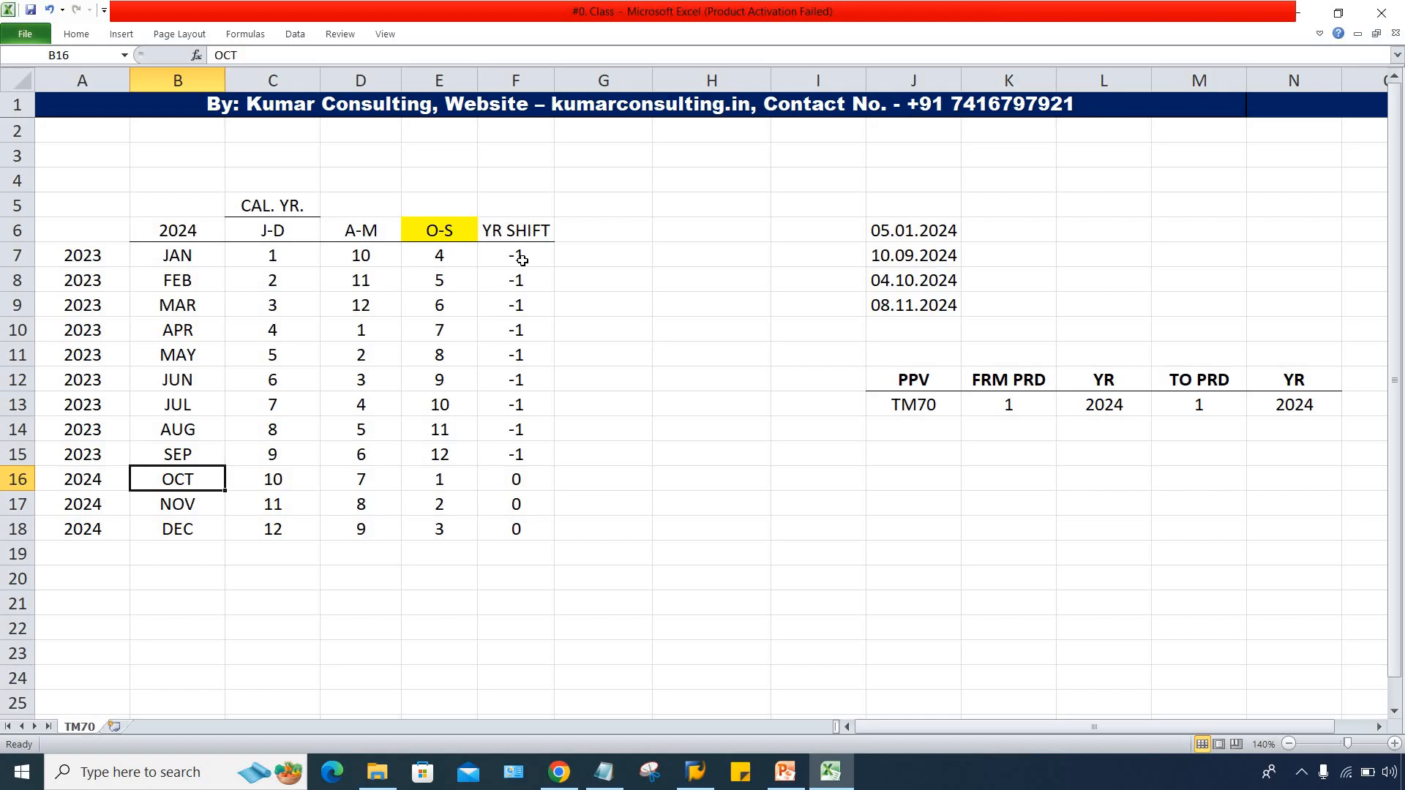
{"action": "left_click", "coordinate": [503, 424]}
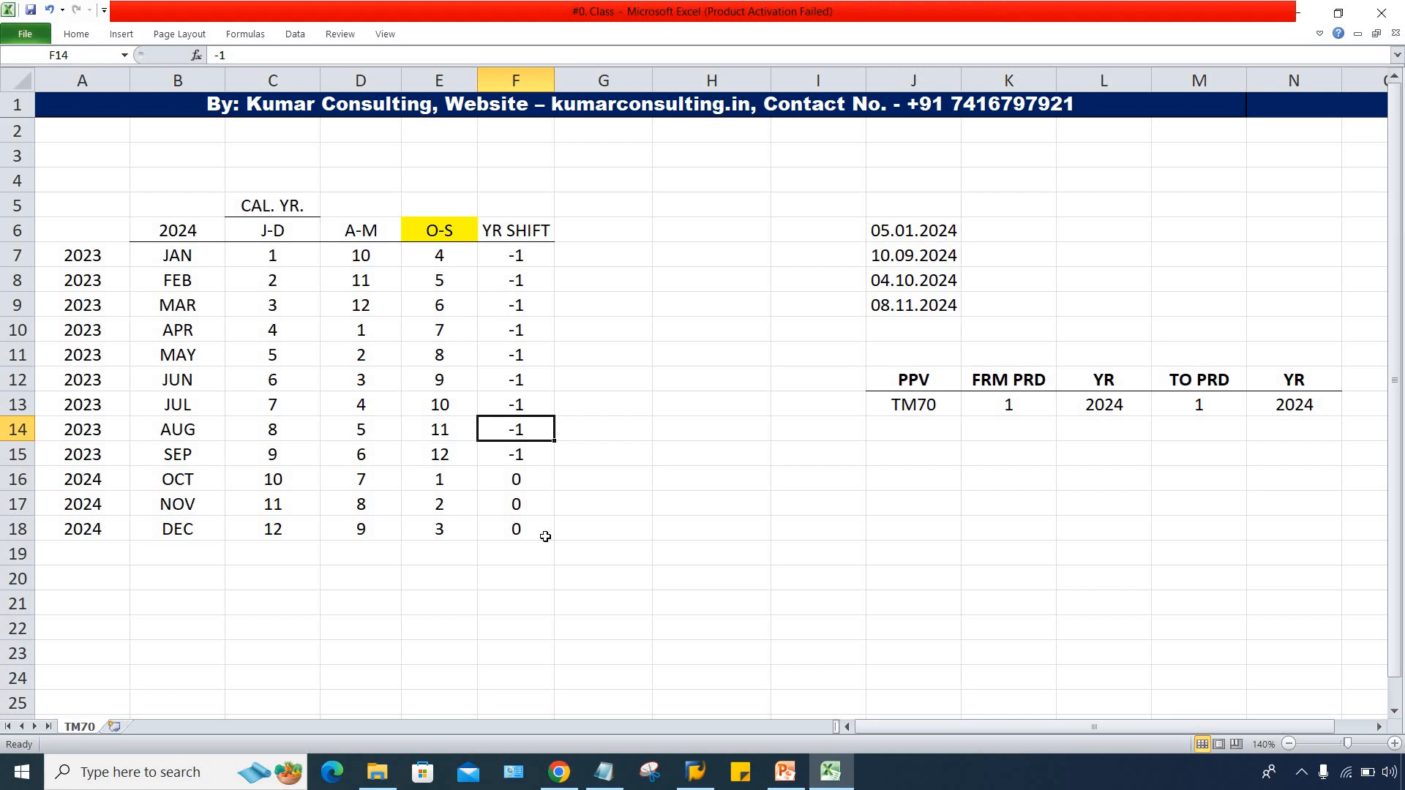
{"action": "left_click", "coordinate": [635, 496]}
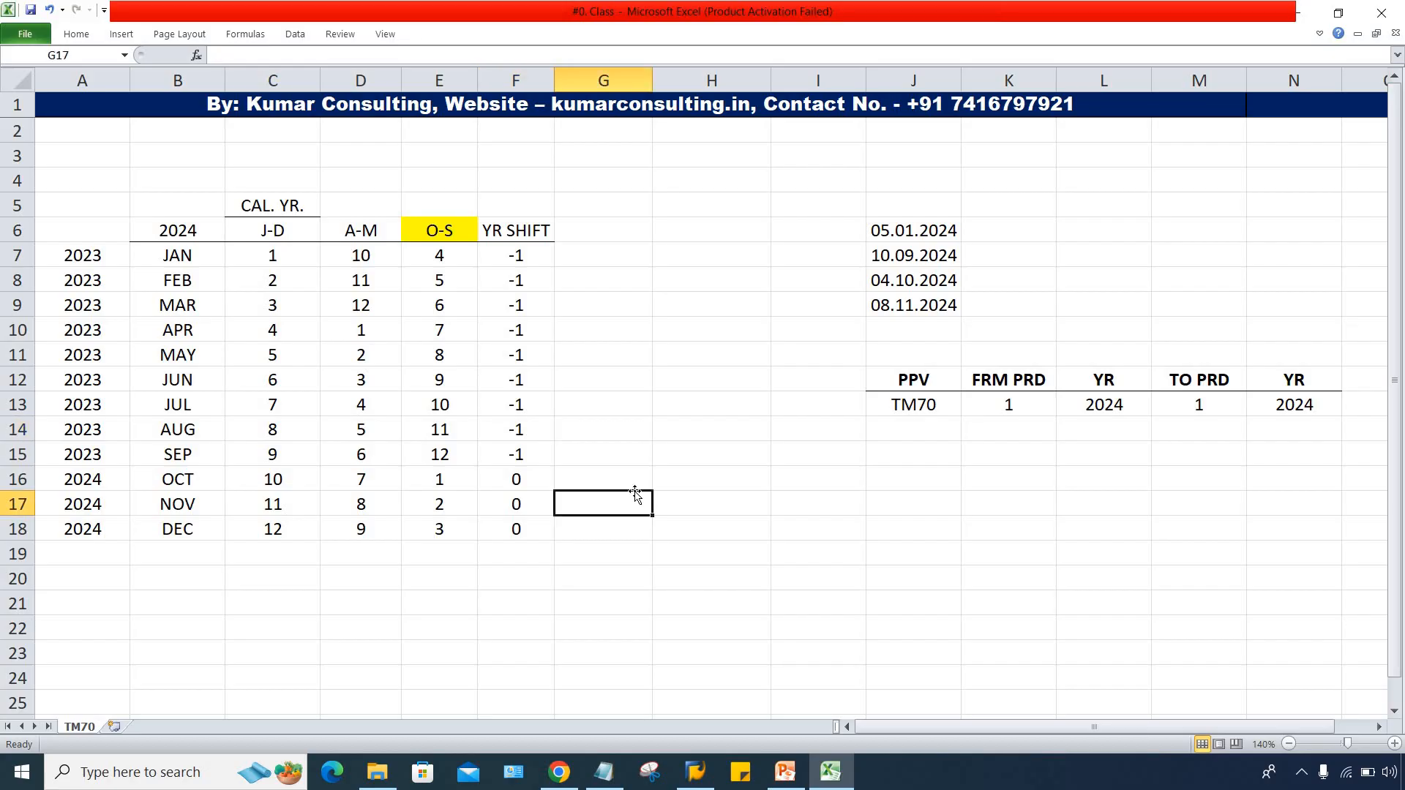
Step: Move the YR SHIFT heading and its monthly values from F6:F18 to G6:G18
{"action": "left_click_drag", "start_coordinate": [521, 233], "coordinate": [504, 530]}
{"action": "key", "text": "ctrl+c"}
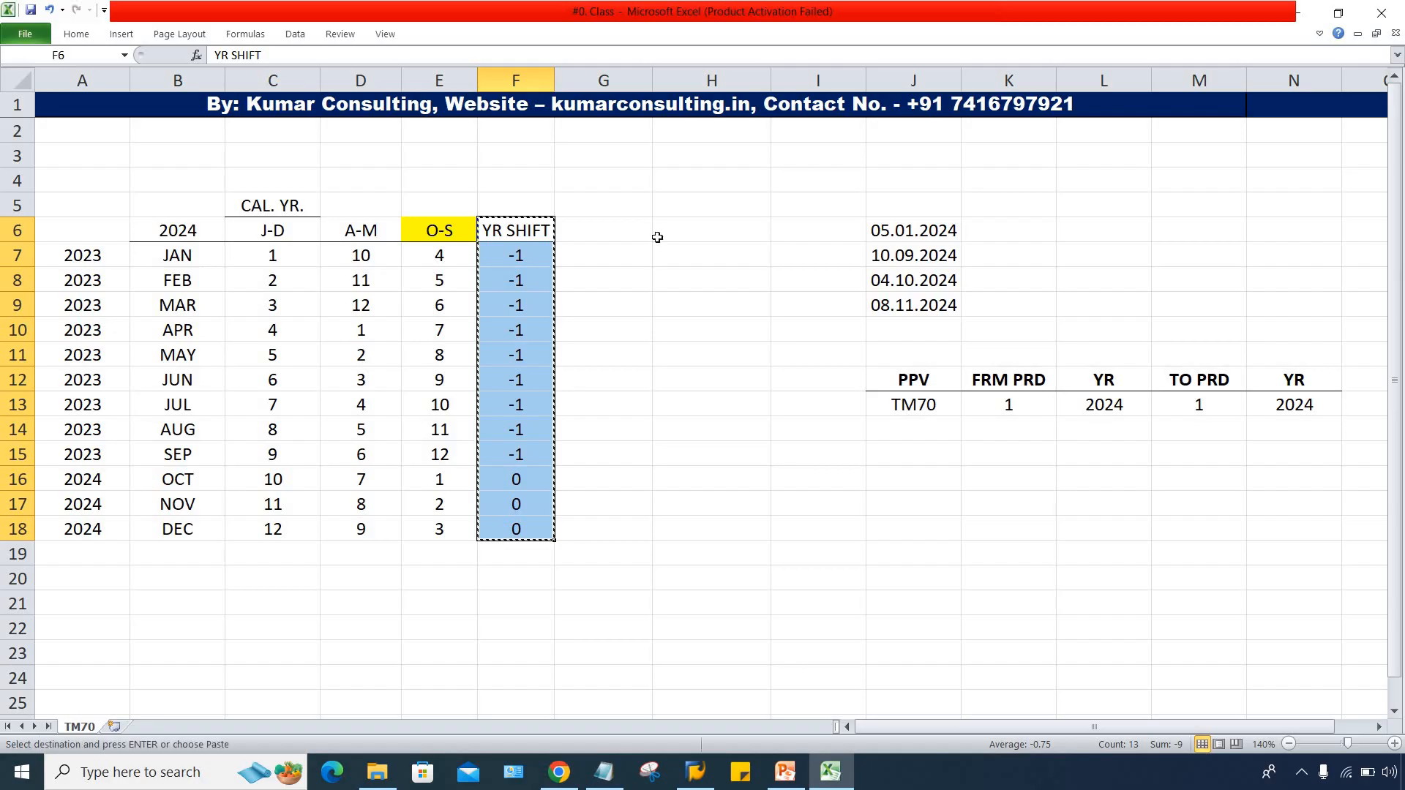
{"action": "left_click", "coordinate": [631, 232]}
{"action": "key", "text": "ctrl+v"}
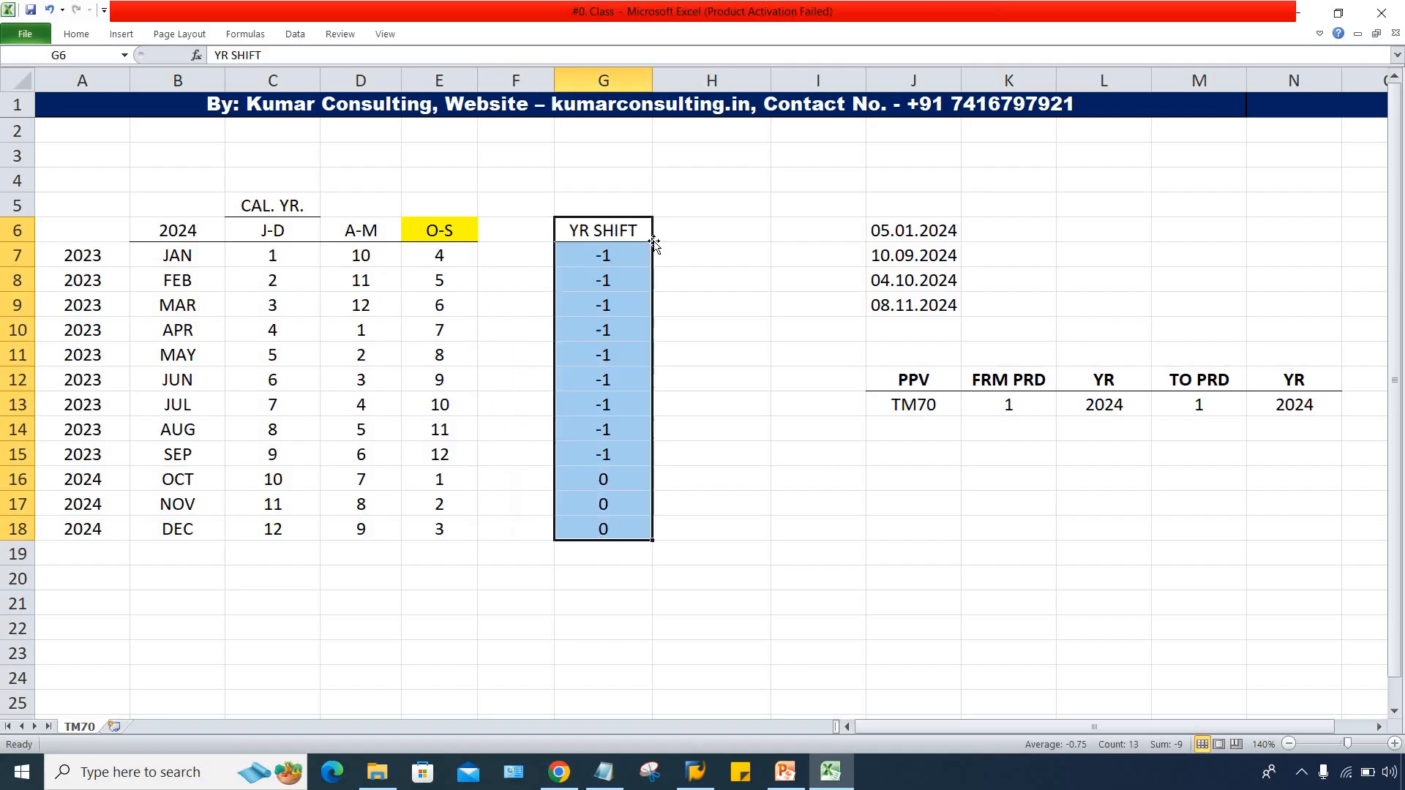
{"action": "left_click", "coordinate": [797, 345]}
Step: Clear the fiscal years beside the months in A7:A18
{"action": "left_click", "coordinate": [493, 227]}
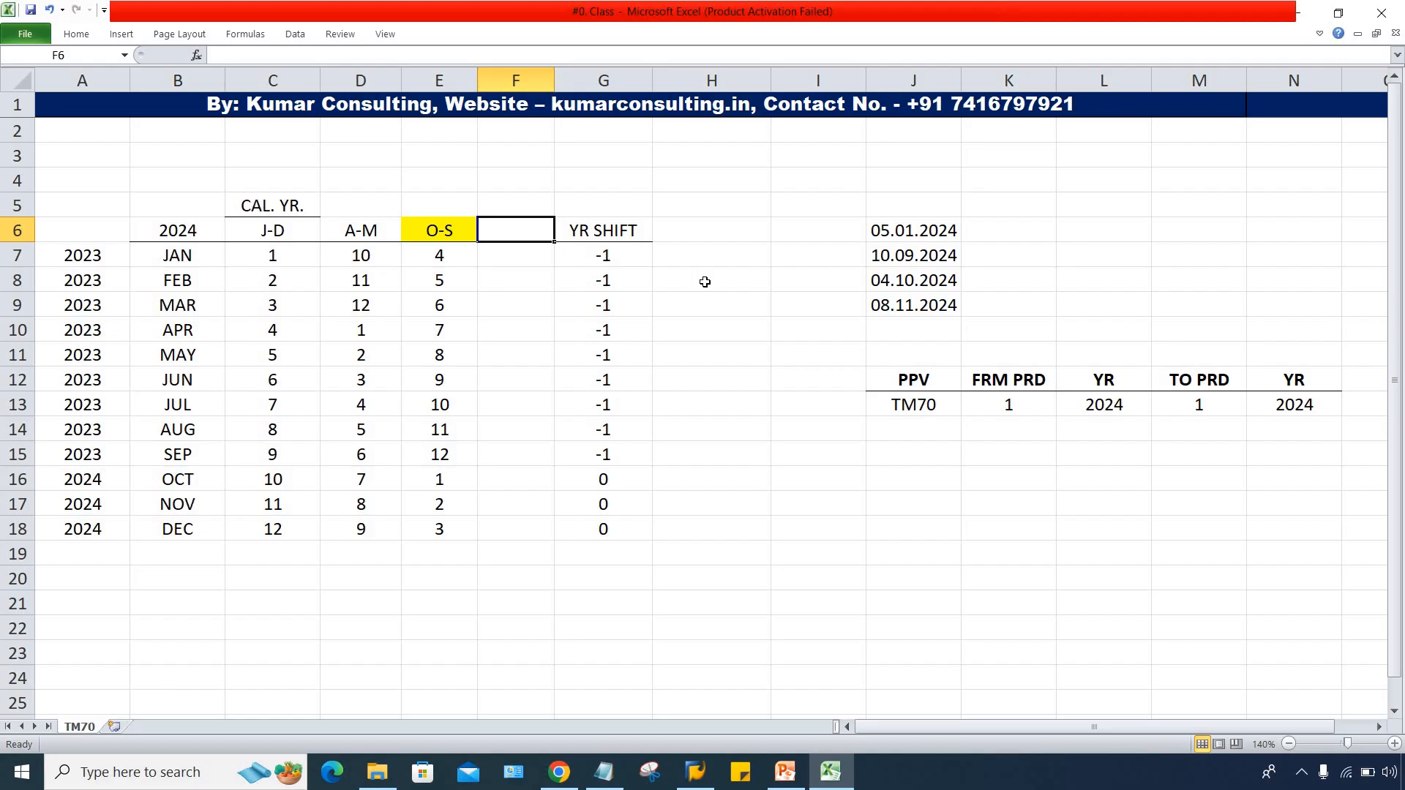
{"action": "left_click_drag", "start_coordinate": [93, 258], "coordinate": [92, 528]}
{"action": "key", "text": "Delete"}
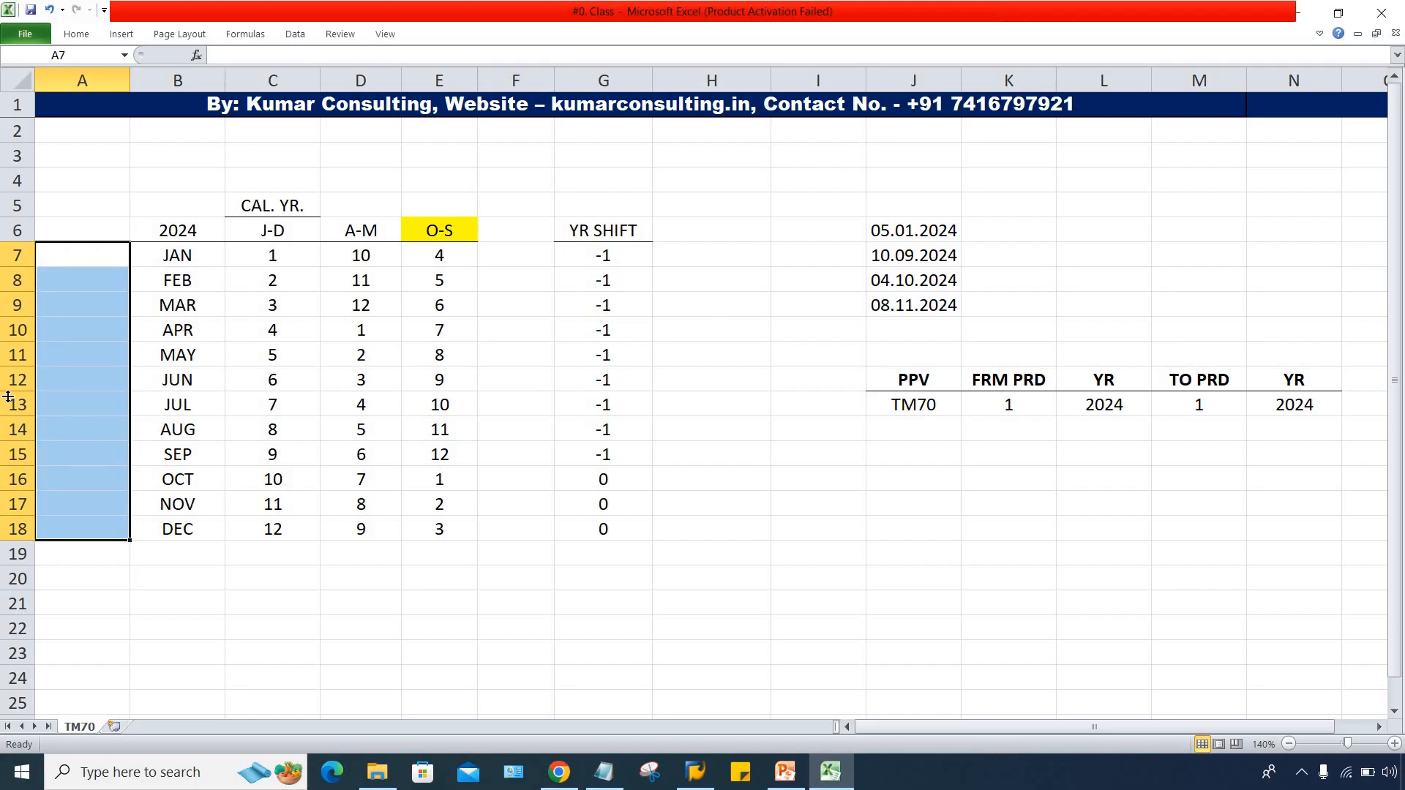
Step: Enter the heading J-J in F6, between the O-S and YR SHIFT columns
{"action": "left_click", "coordinate": [512, 235]}
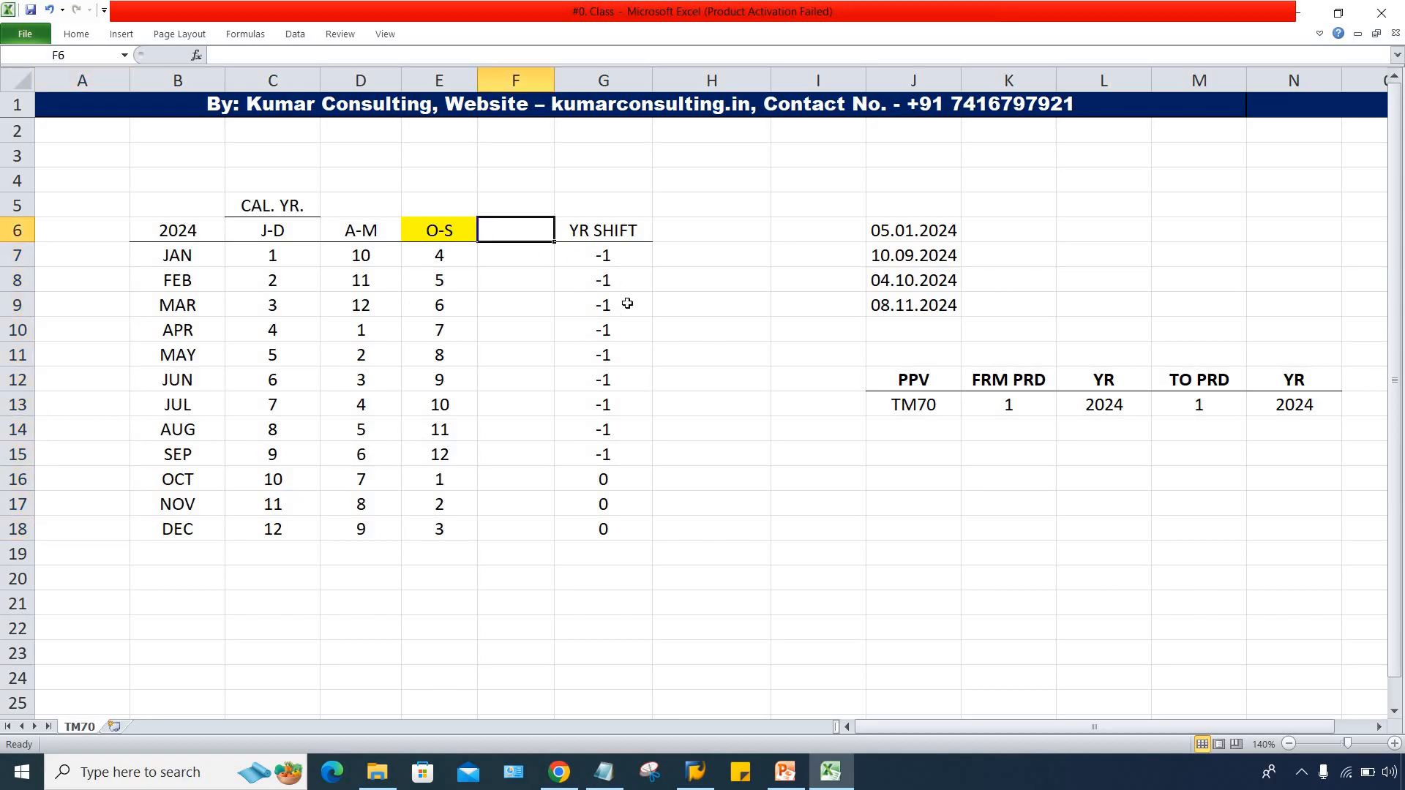
{"action": "type", "text": "J-"}
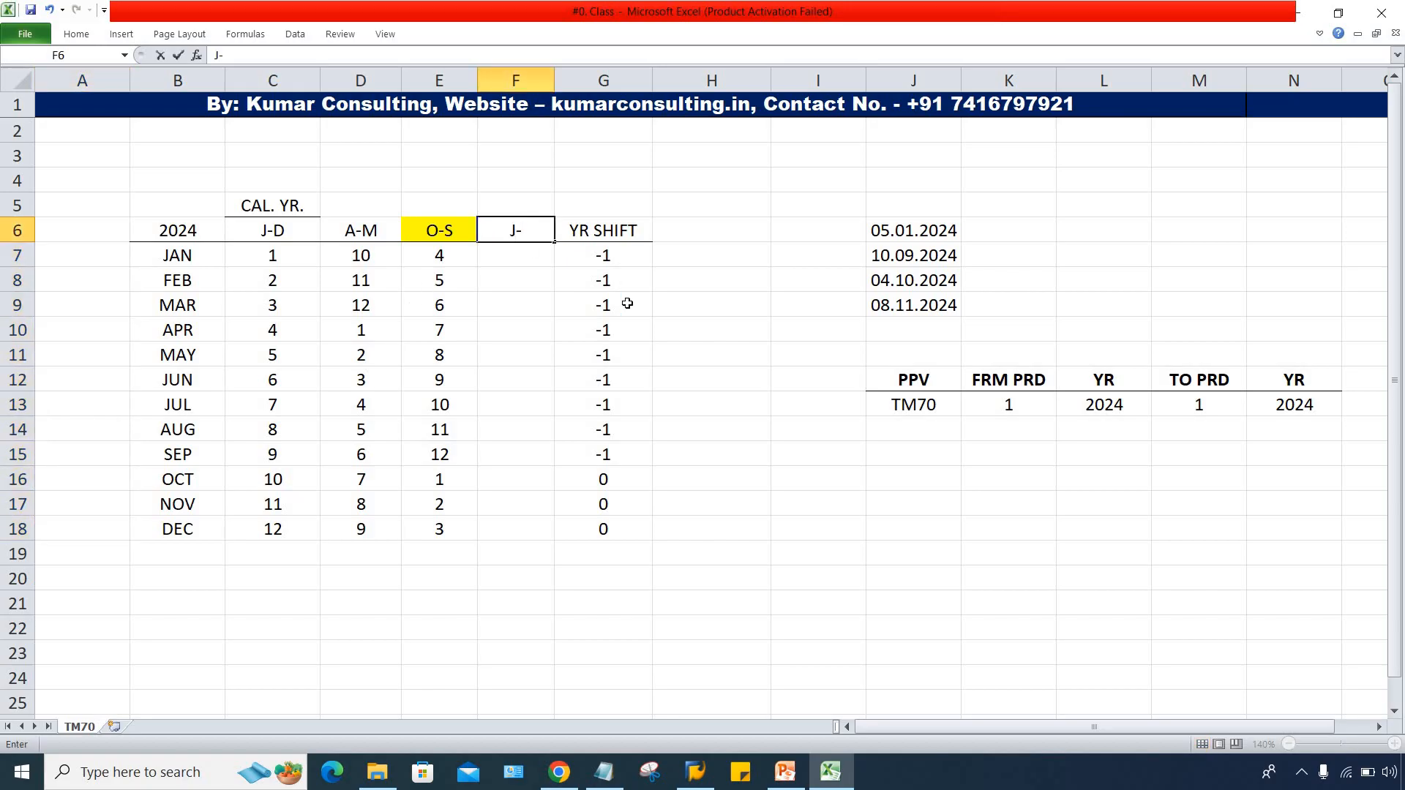
{"action": "type", "text": "J"}
{"action": "key", "text": "Return"}
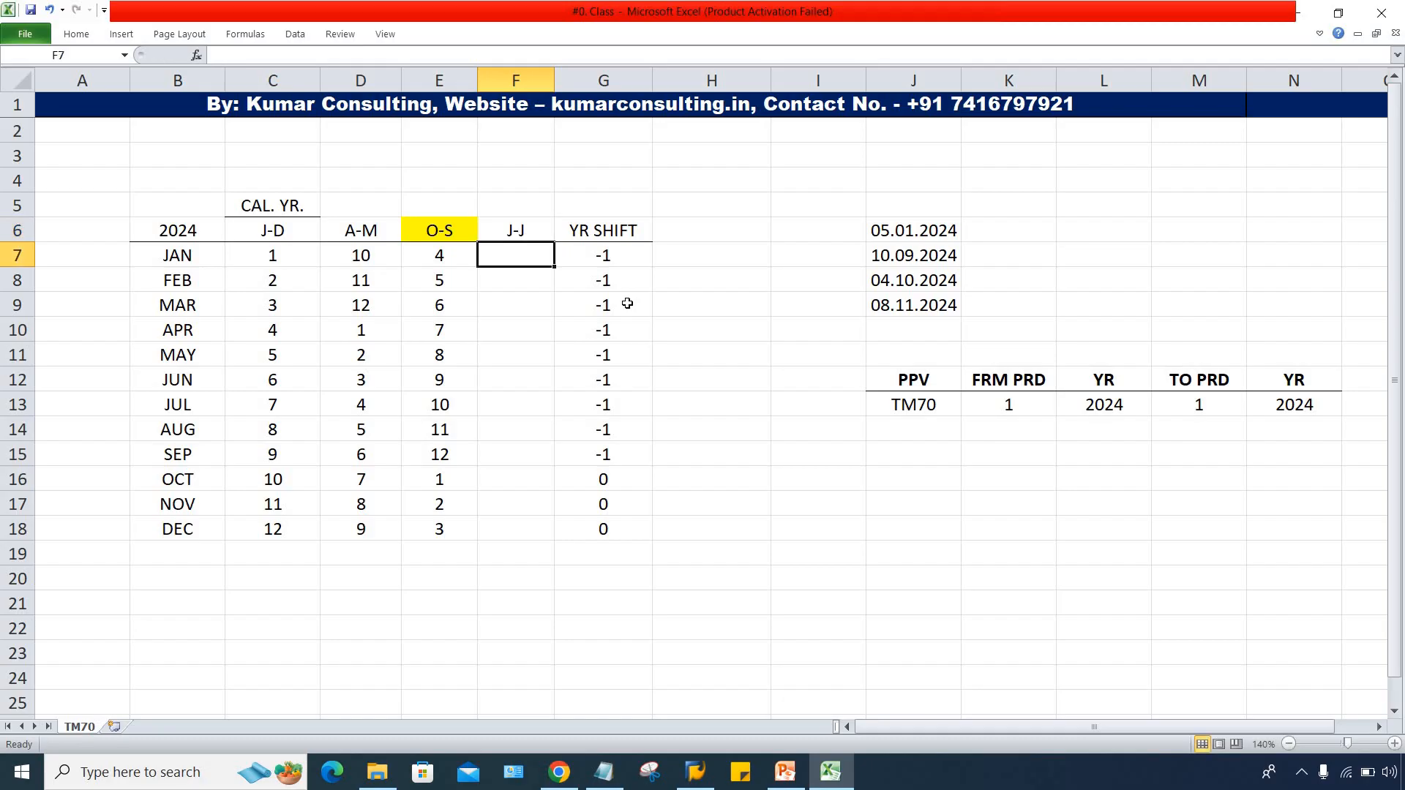
{"action": "left_click", "coordinate": [502, 227]}
{"action": "left_click", "coordinate": [731, 356]}
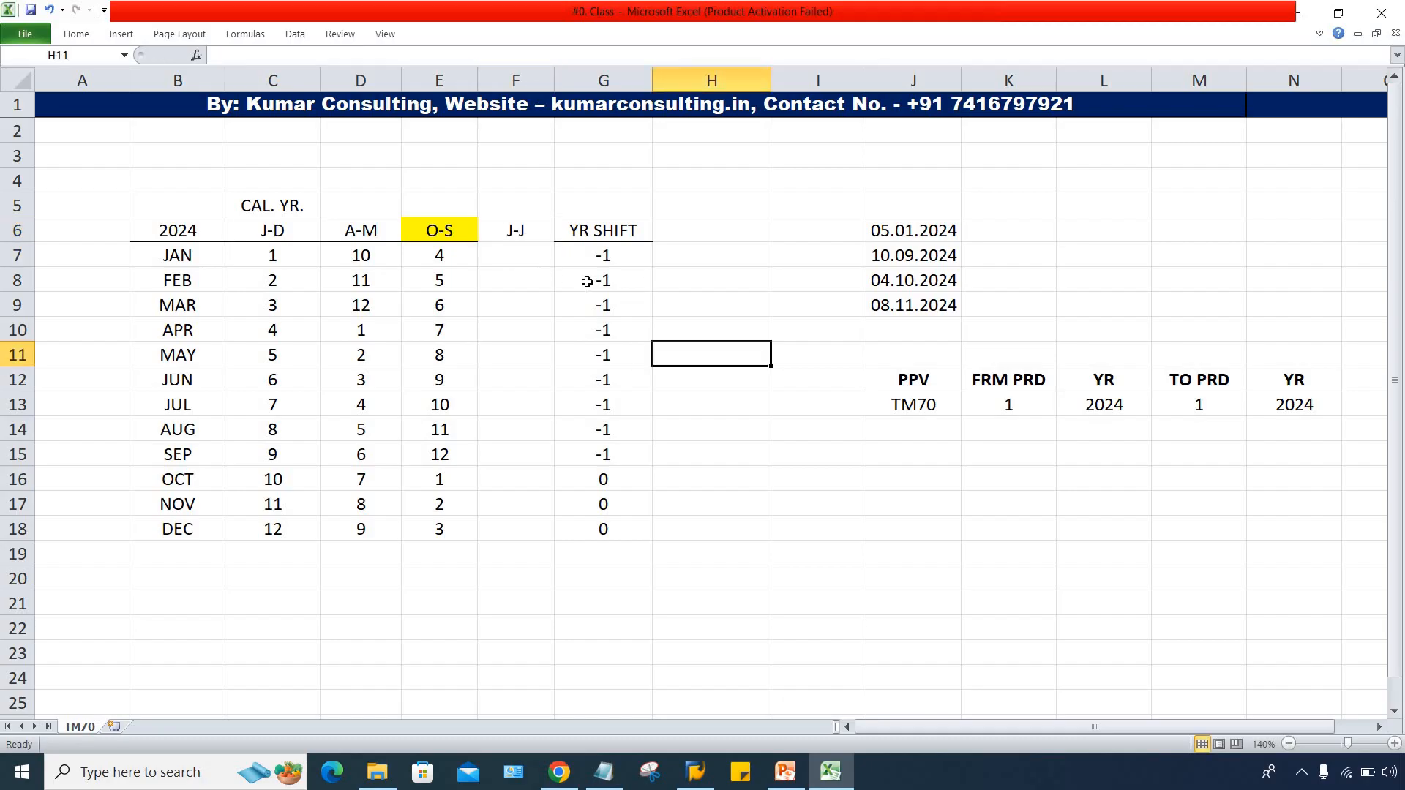
Step: Add a bottom border to the J-J heading in F6
{"action": "left_click", "coordinate": [521, 231]}
{"action": "left_click", "coordinate": [78, 34]}
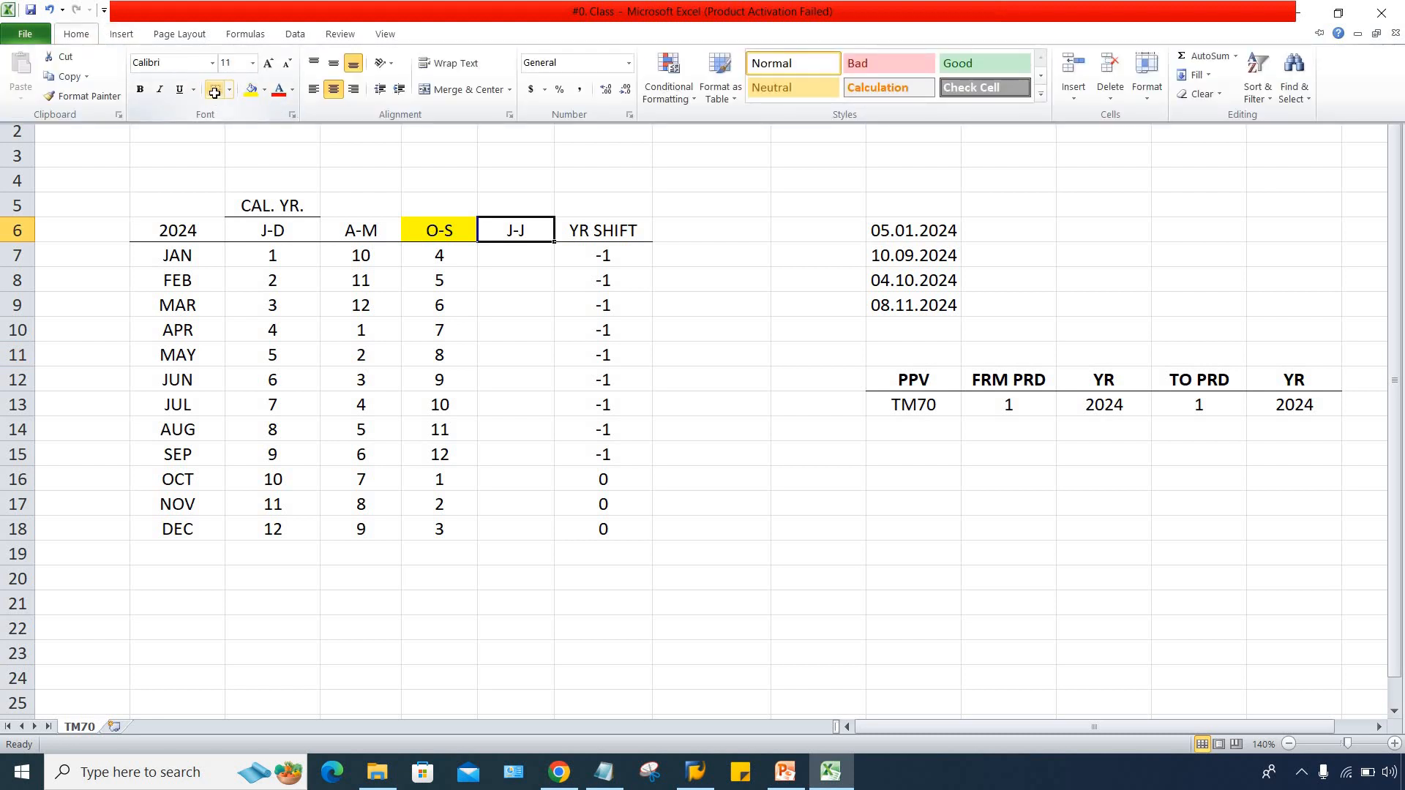
{"action": "left_click", "coordinate": [740, 420]}
{"action": "left_click", "coordinate": [740, 420]}
{"action": "left_click", "coordinate": [533, 237]}
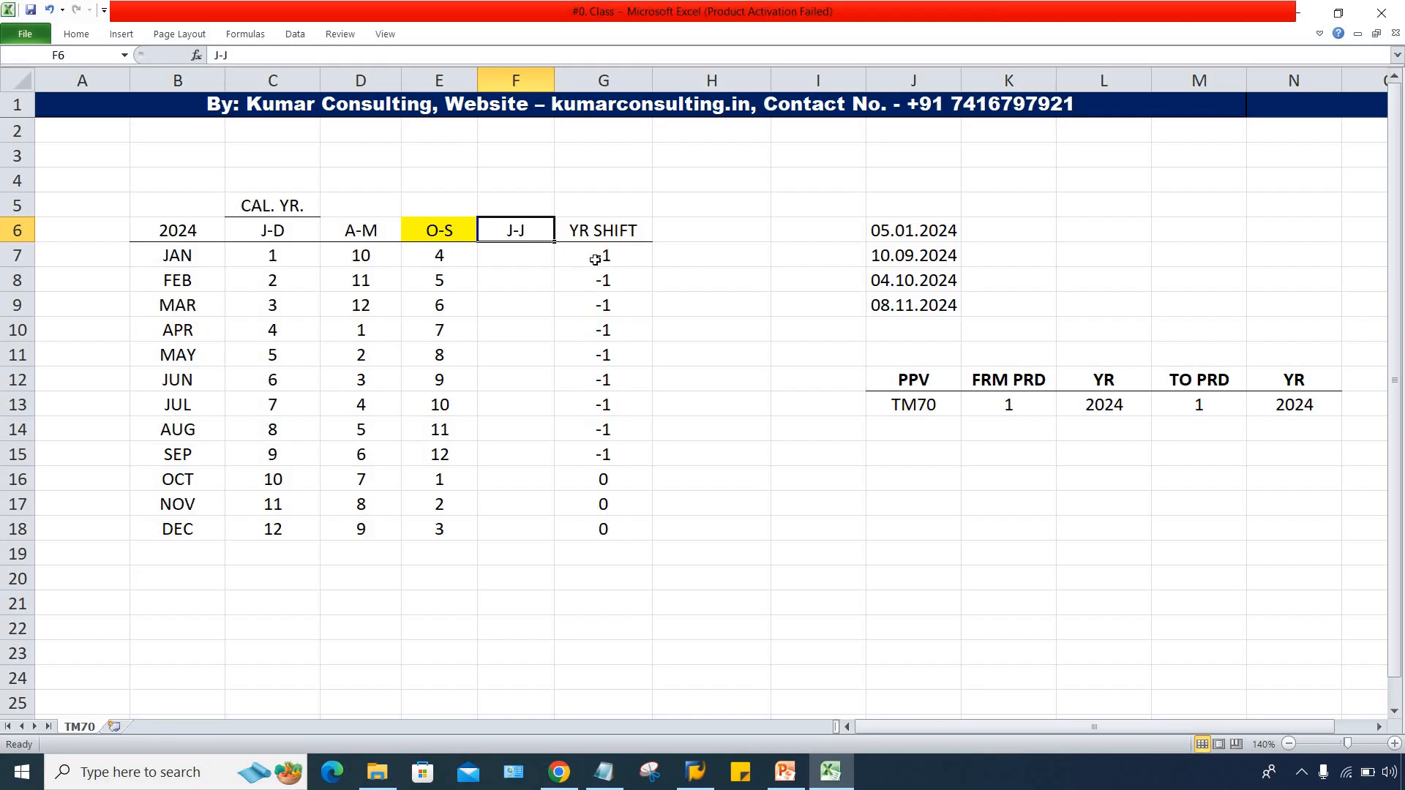
Step: Clear the monthly year shift values in G7:G18, keeping the YR SHIFT heading
{"action": "left_click_drag", "start_coordinate": [595, 257], "coordinate": [595, 529]}
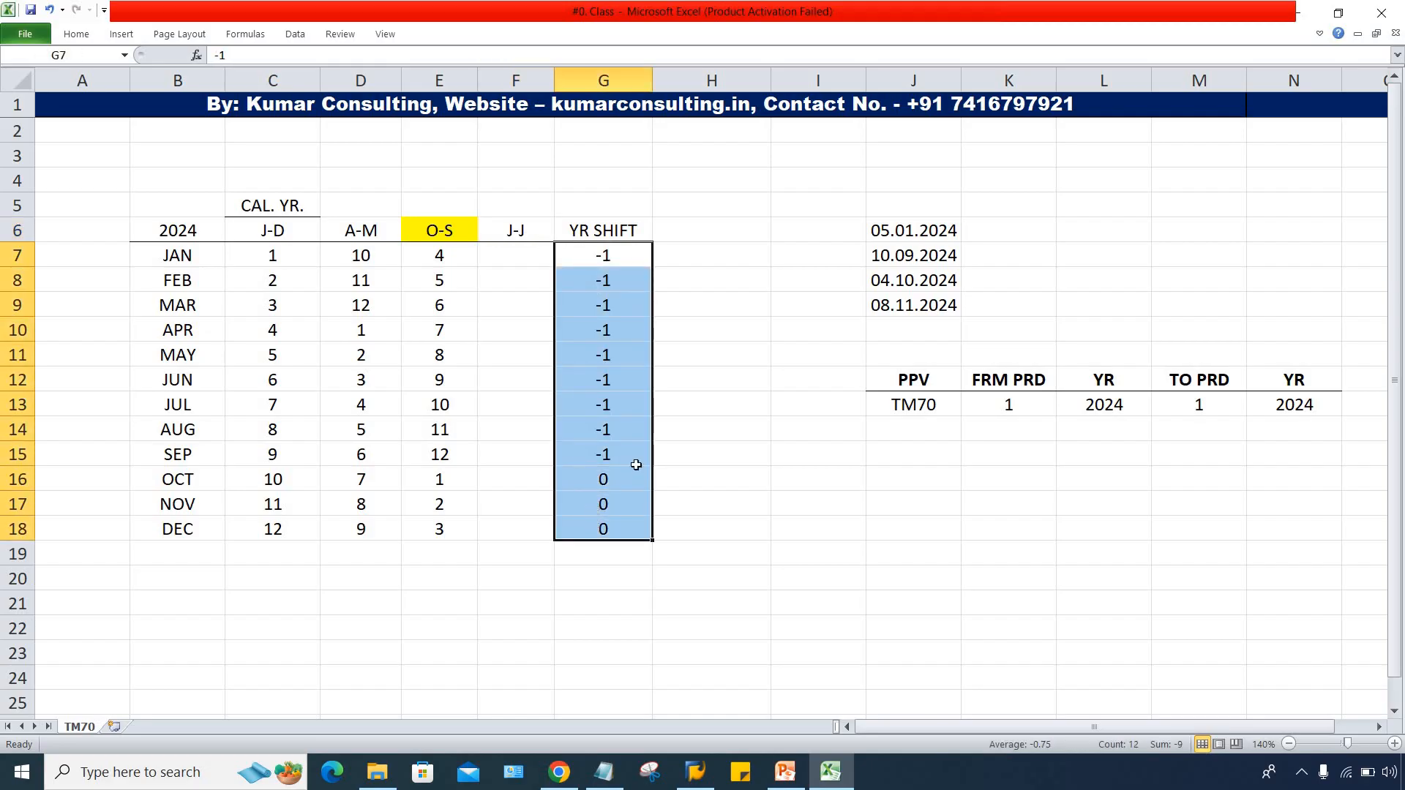
{"action": "key", "text": "Delete"}
{"action": "left_click", "coordinate": [758, 476]}
Step: Fill the J-J column with periods 1 to 6 for July through December
{"action": "left_click", "coordinate": [513, 253]}
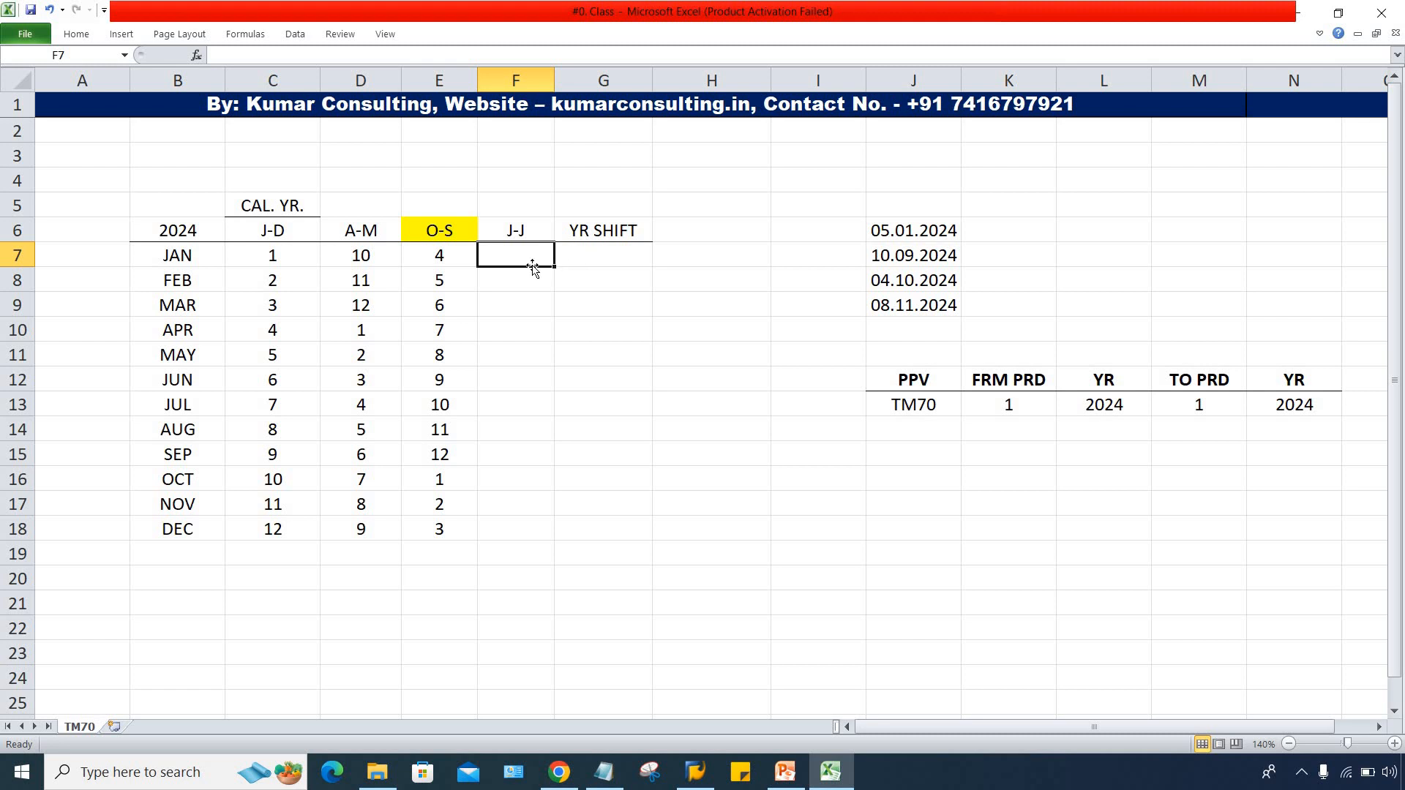
{"action": "left_click", "coordinate": [196, 411]}
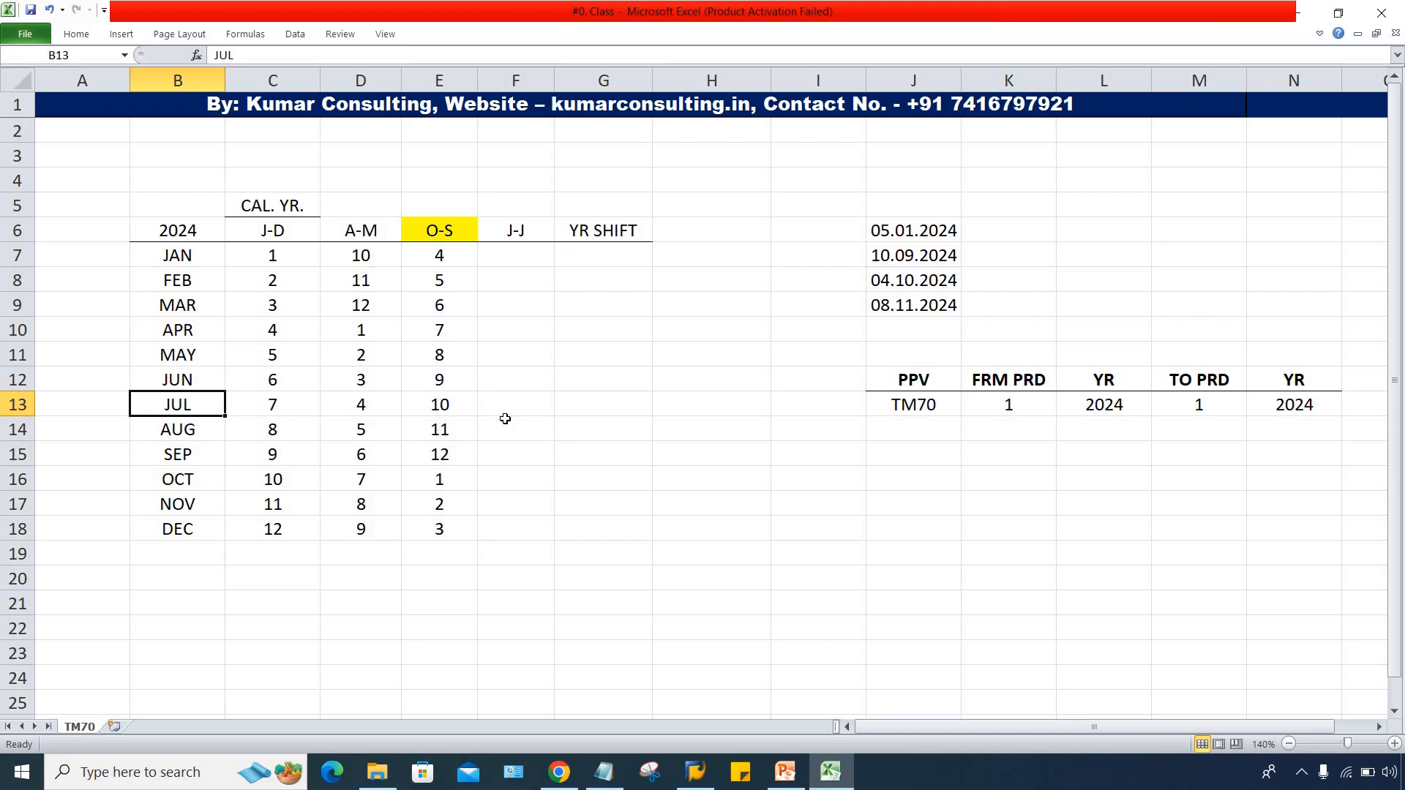
{"action": "left_click", "coordinate": [517, 405]}
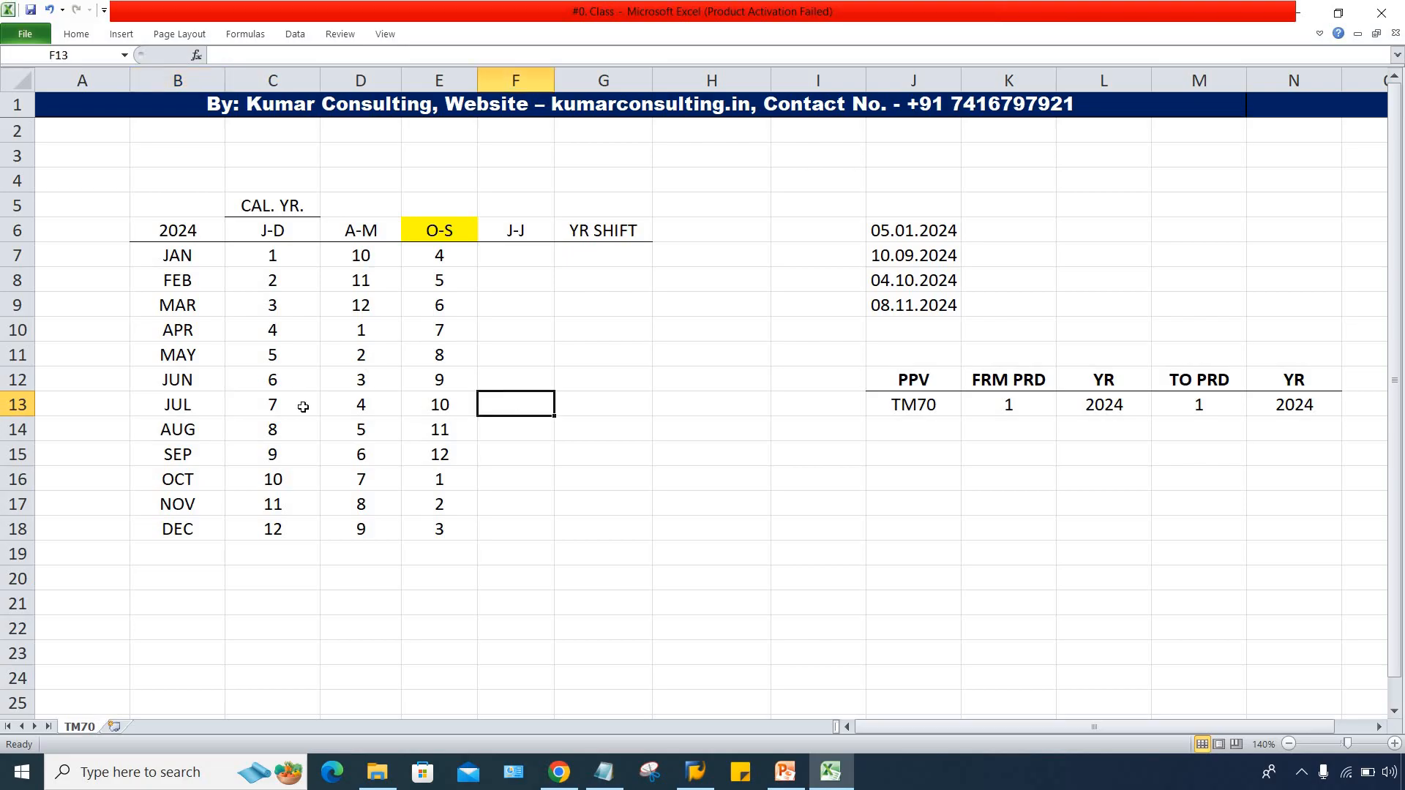
{"action": "left_click", "coordinate": [164, 407]}
{"action": "left_click", "coordinate": [485, 401]}
{"action": "type", "text": "1"}
{"action": "key", "text": "Return"}
{"action": "type", "text": "2"}
{"action": "key", "text": "Return"}
{"action": "type", "text": "3"}
{"action": "key", "text": "Return"}
{"action": "type", "text": "4"}
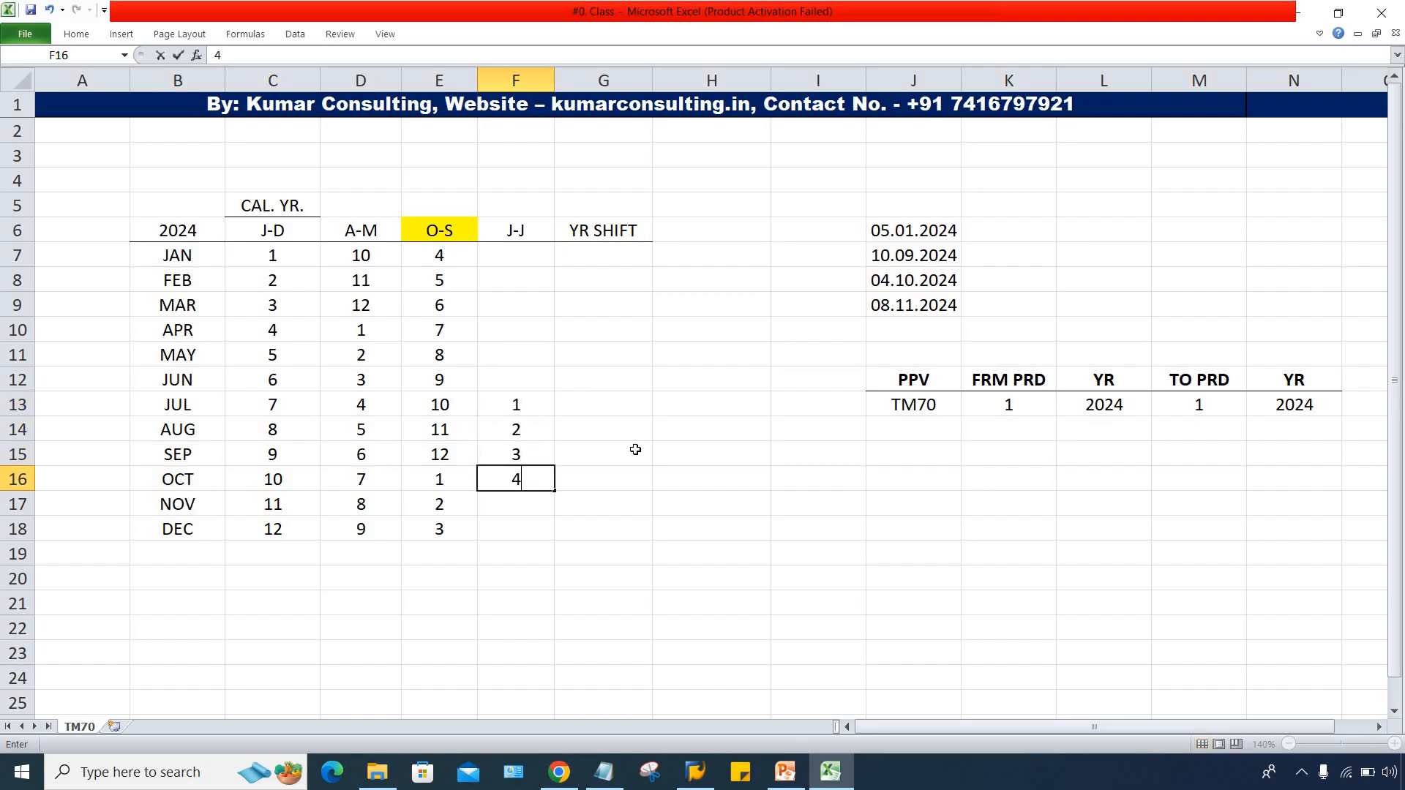
{"action": "key", "text": "Return"}
{"action": "type", "text": "5"}
{"action": "key", "text": "Return"}
{"action": "type", "text": "6"}
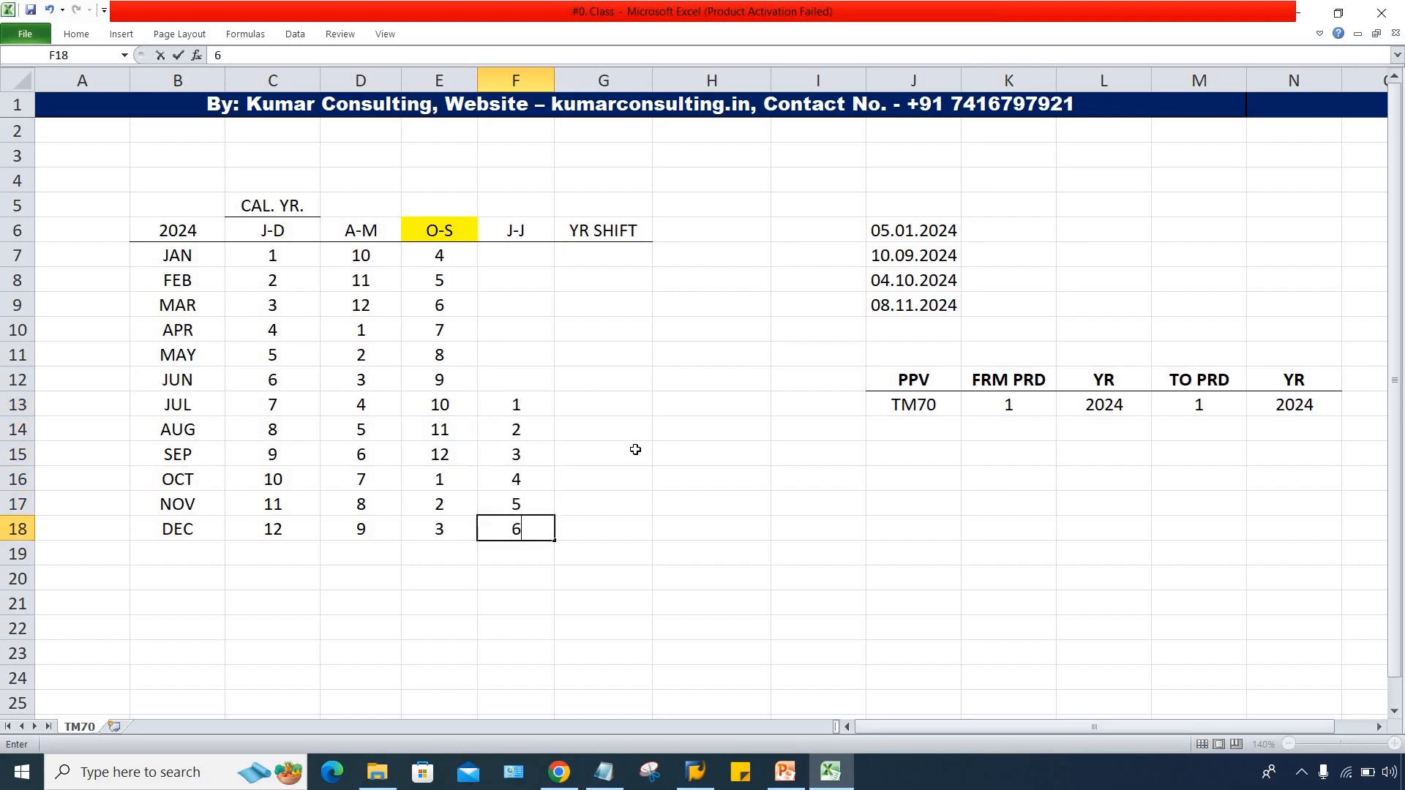
{"action": "left_click_drag", "start_coordinate": [520, 409], "coordinate": [516, 529]}
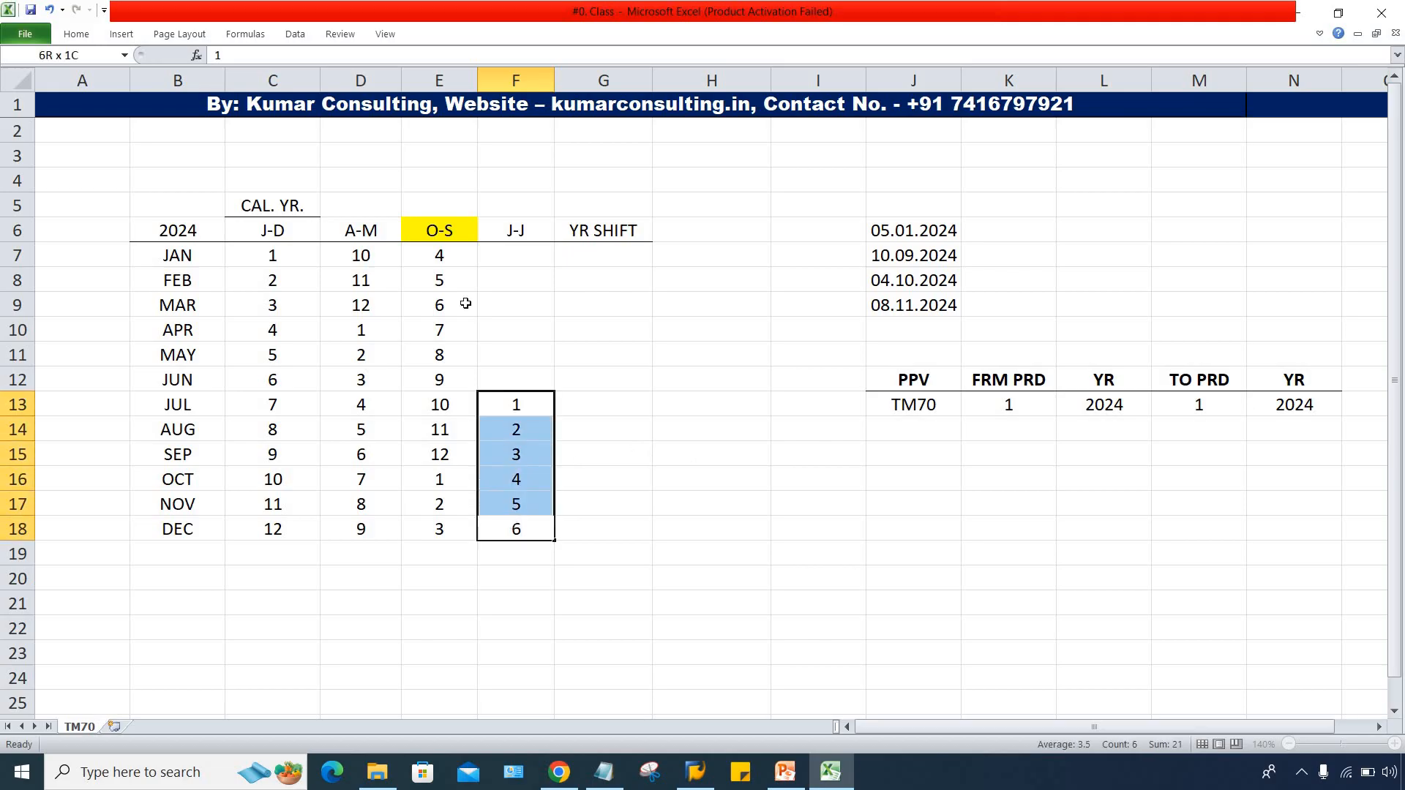
Step: Fill the J-J column with periods 7 to 12 for January through June
{"action": "left_click", "coordinate": [483, 253]}
{"action": "type", "text": "7"}
{"action": "key", "text": "Return"}
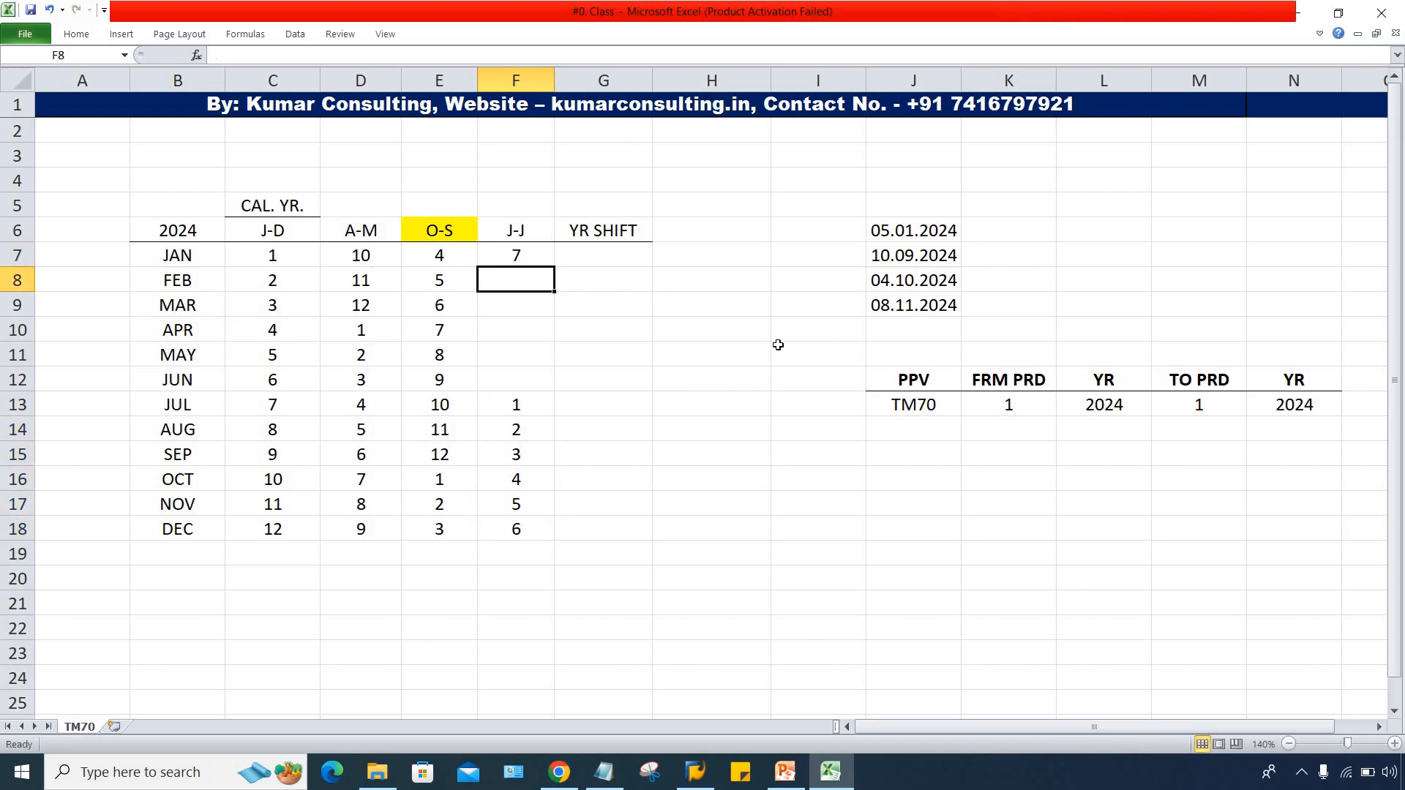
{"action": "type", "text": "8"}
{"action": "key", "text": "Return"}
{"action": "type", "text": "9"}
{"action": "key", "text": "Return"}
{"action": "type", "text": "10"}
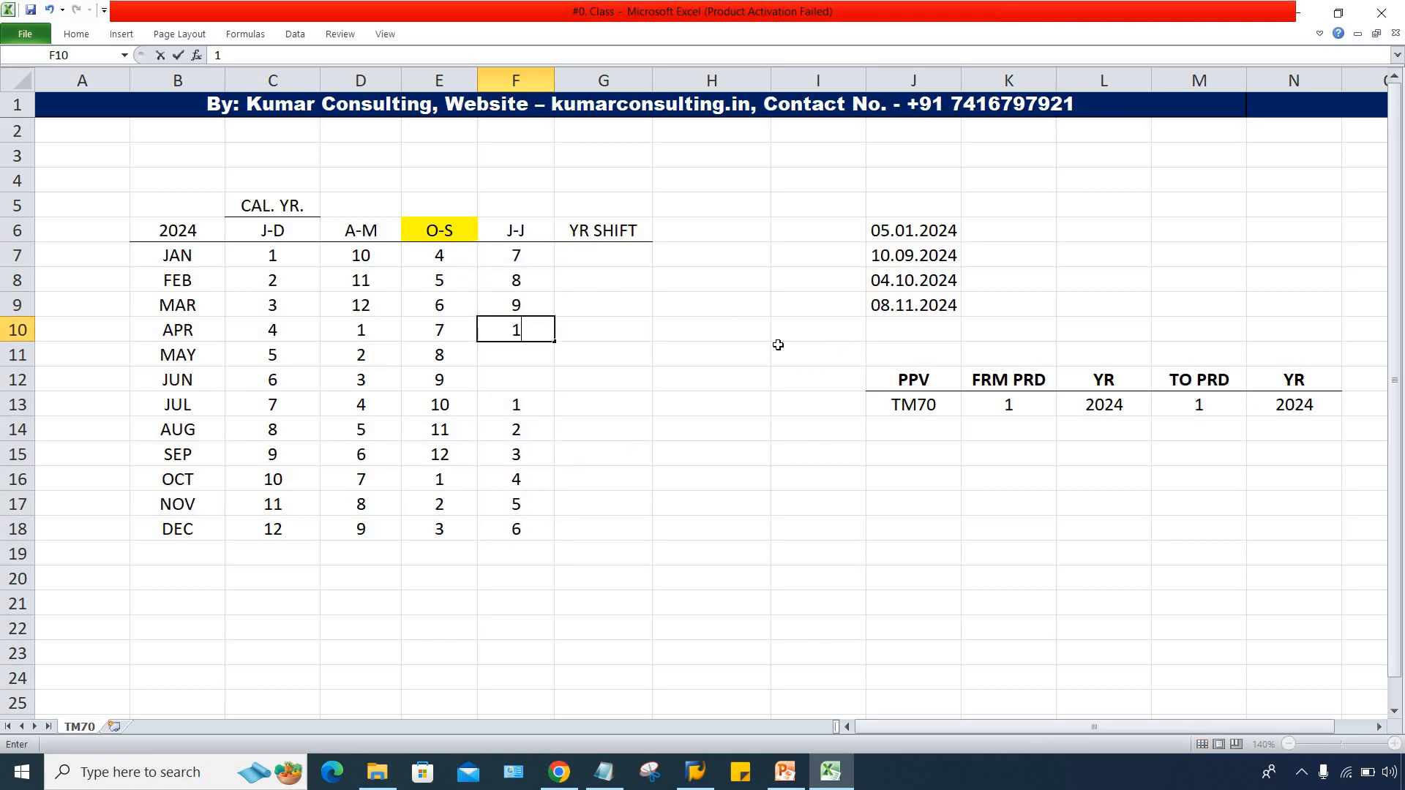
{"action": "key", "text": "Return"}
{"action": "type", "text": "11"}
{"action": "key", "text": "Return"}
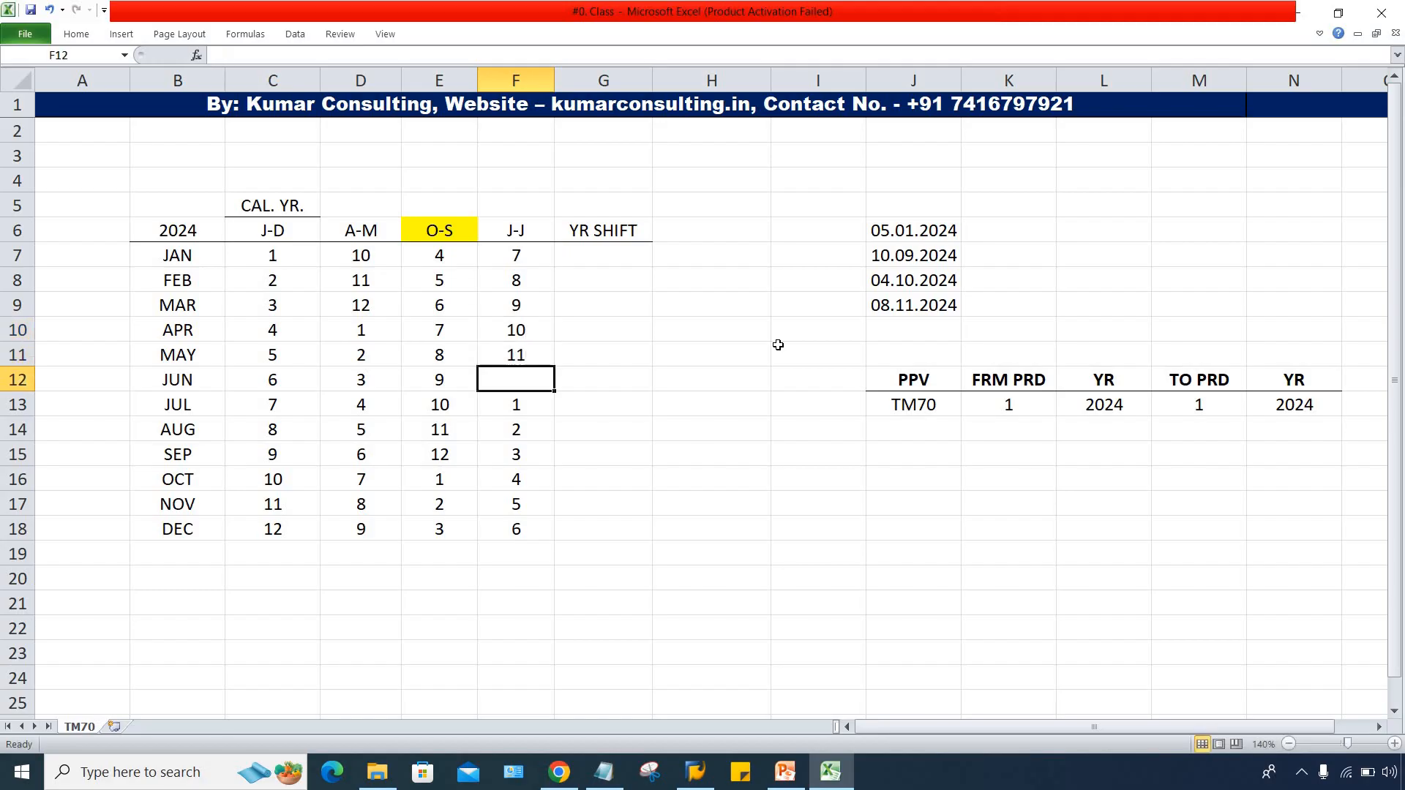
{"action": "type", "text": "12"}
{"action": "key", "text": "Return"}
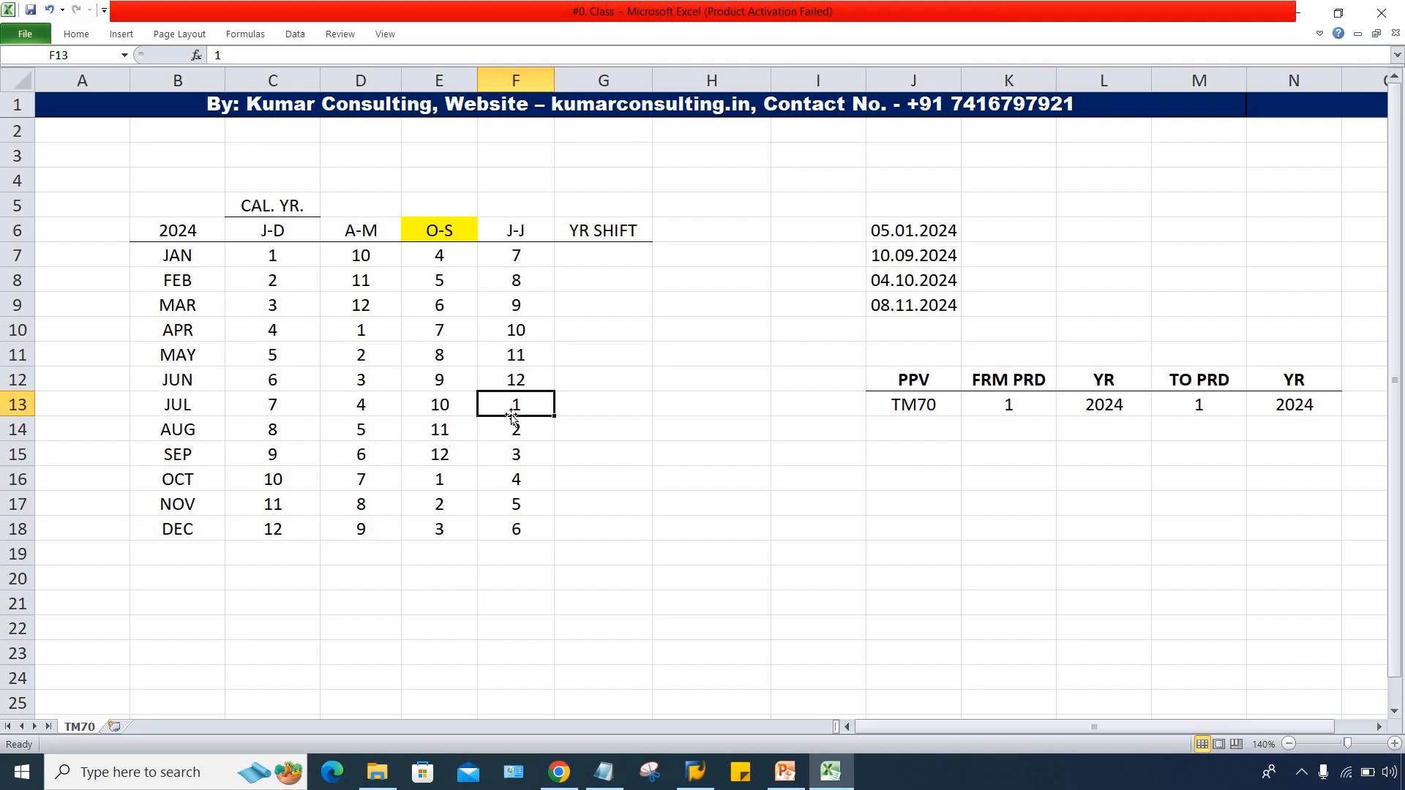
Step: Examine the J-J periods for July through December alongside the empty YR SHIFT cells and the July row
{"action": "left_click_drag", "start_coordinate": [518, 408], "coordinate": [514, 533]}
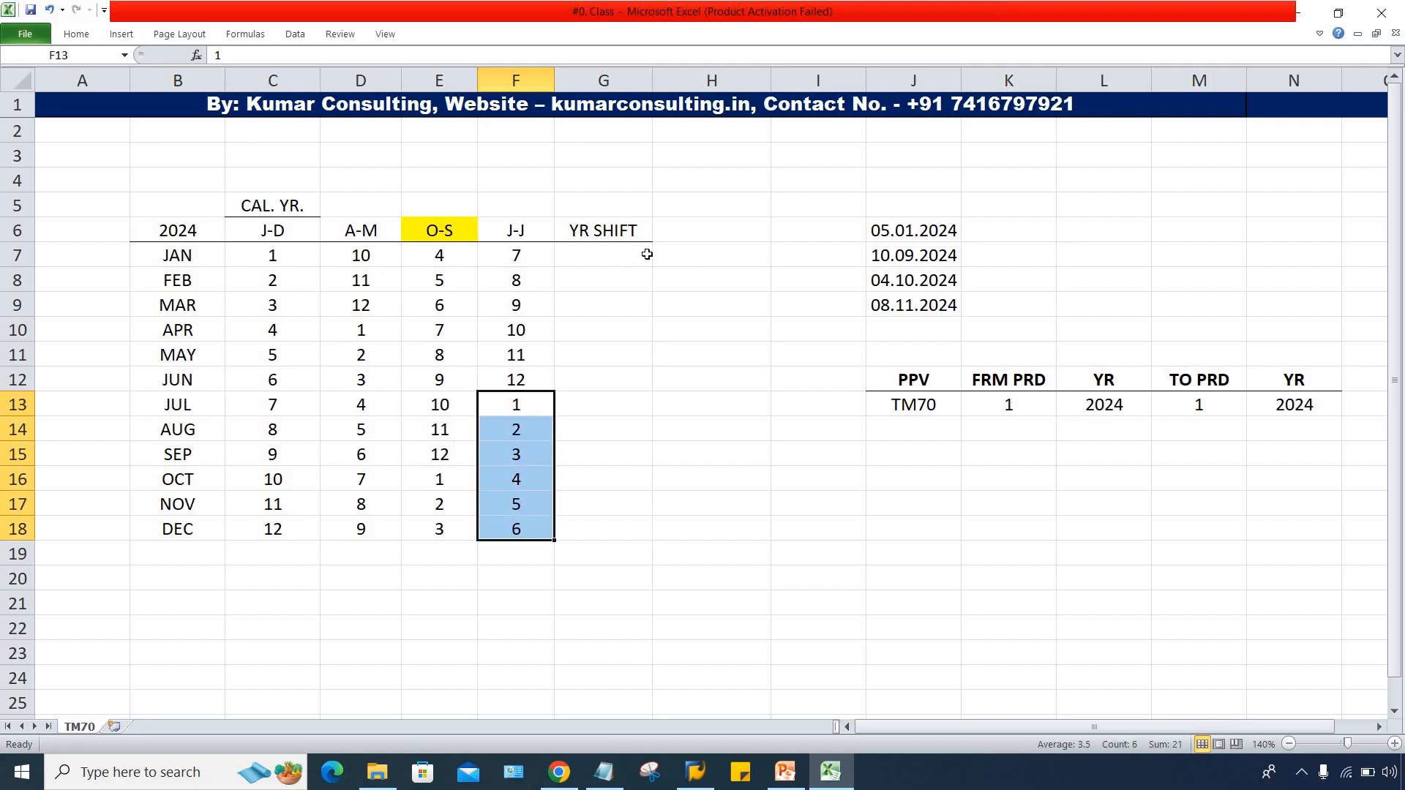
{"action": "left_click_drag", "start_coordinate": [611, 256], "coordinate": [615, 525]}
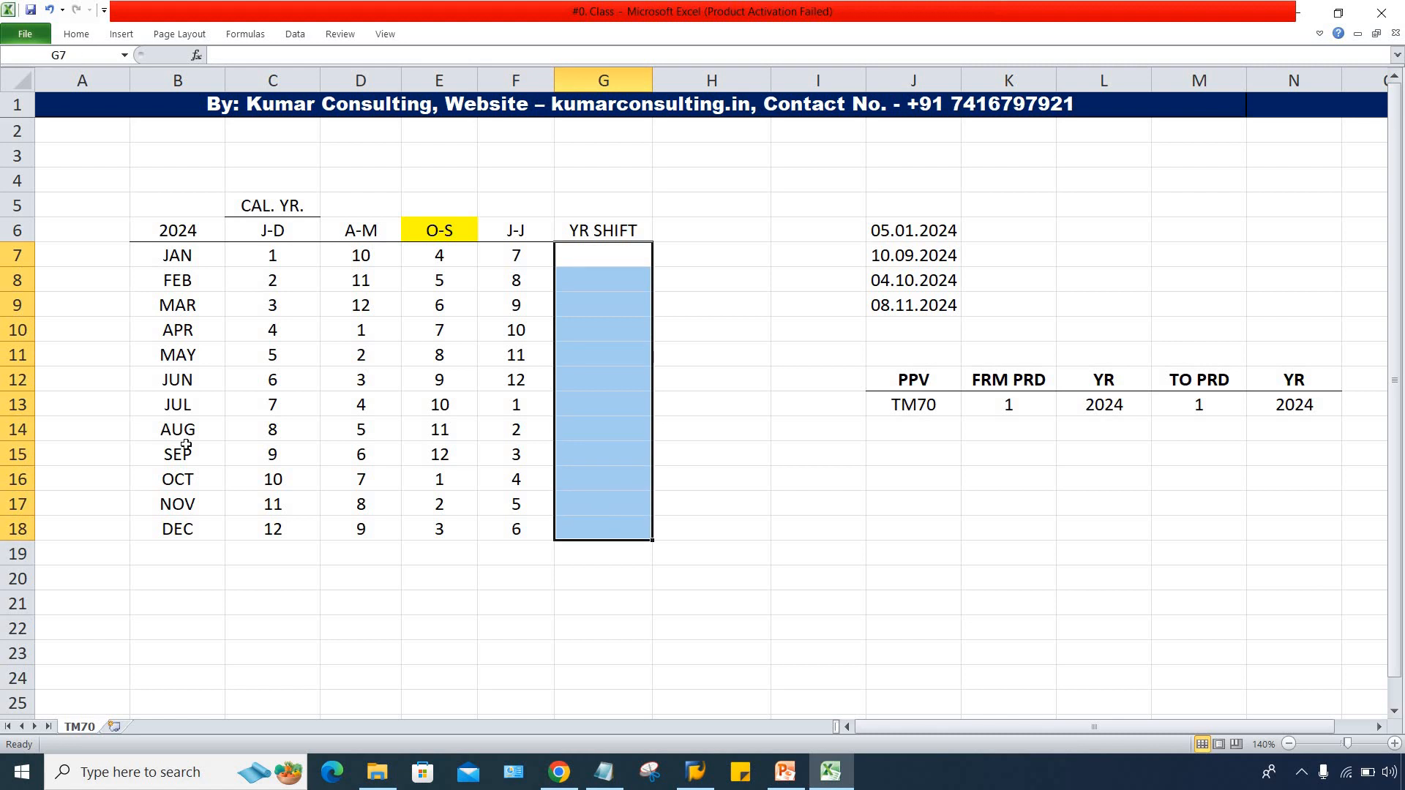
{"action": "left_click", "coordinate": [101, 386]}
{"action": "left_click", "coordinate": [182, 409]}
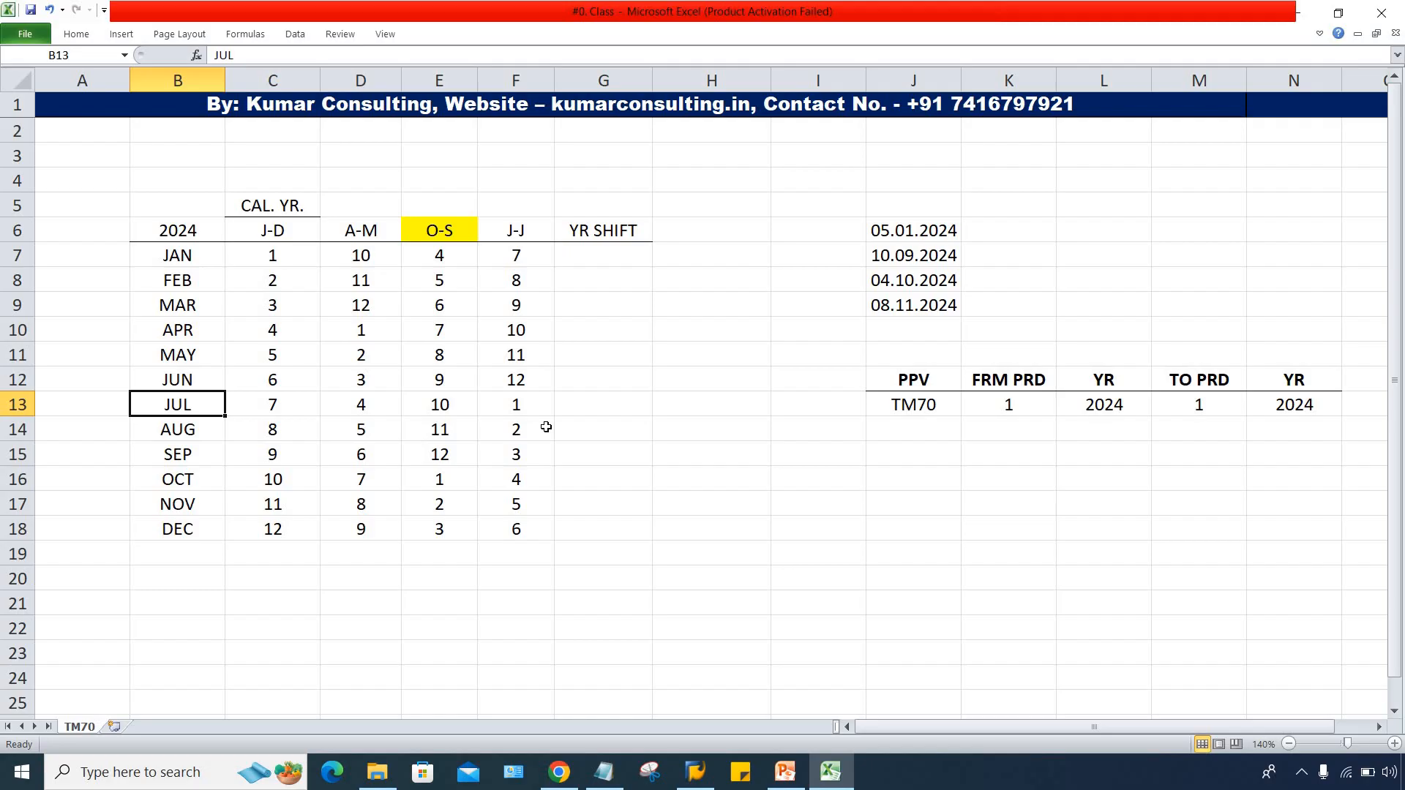
{"action": "left_click", "coordinate": [84, 408]}
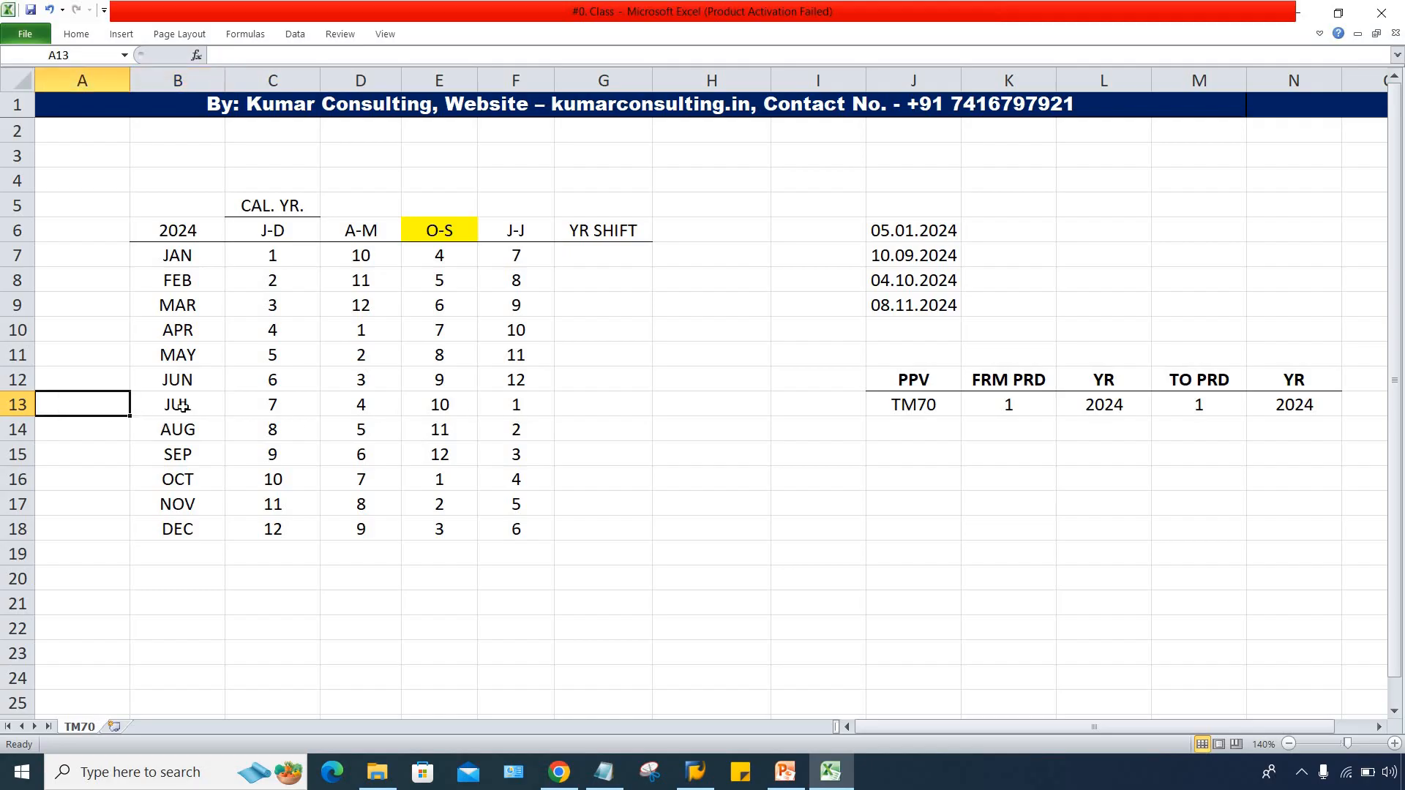
{"action": "left_click", "coordinate": [183, 408]}
{"action": "left_click", "coordinate": [95, 408]}
{"action": "left_click", "coordinate": [146, 408]}
Step: Enter the year 2025 beside July in A13 and fill it down to December in A18
{"action": "left_click", "coordinate": [63, 407]}
{"action": "type", "text": "2025"}
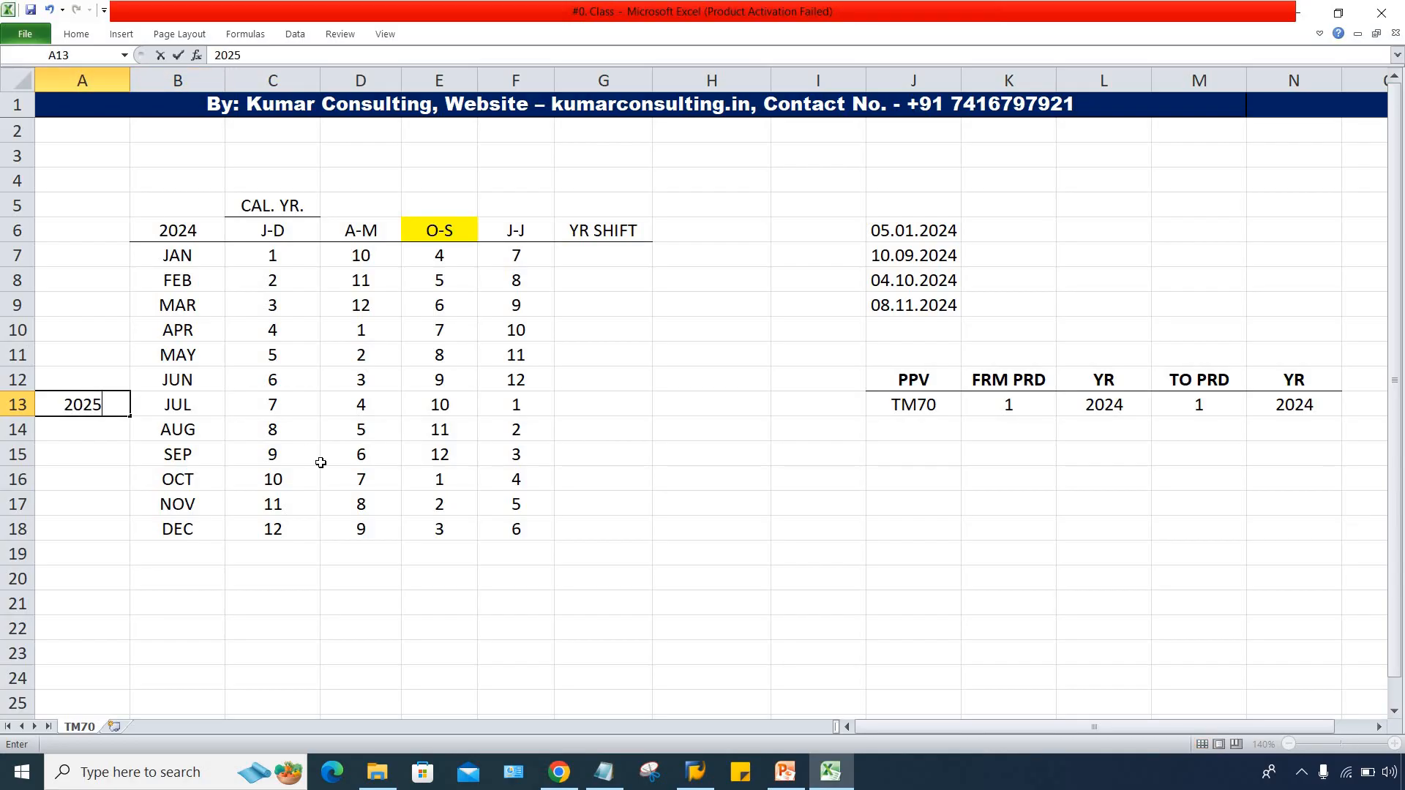
{"action": "key", "text": "Return"}
{"action": "left_click_drag", "start_coordinate": [86, 404], "coordinate": [116, 526]}
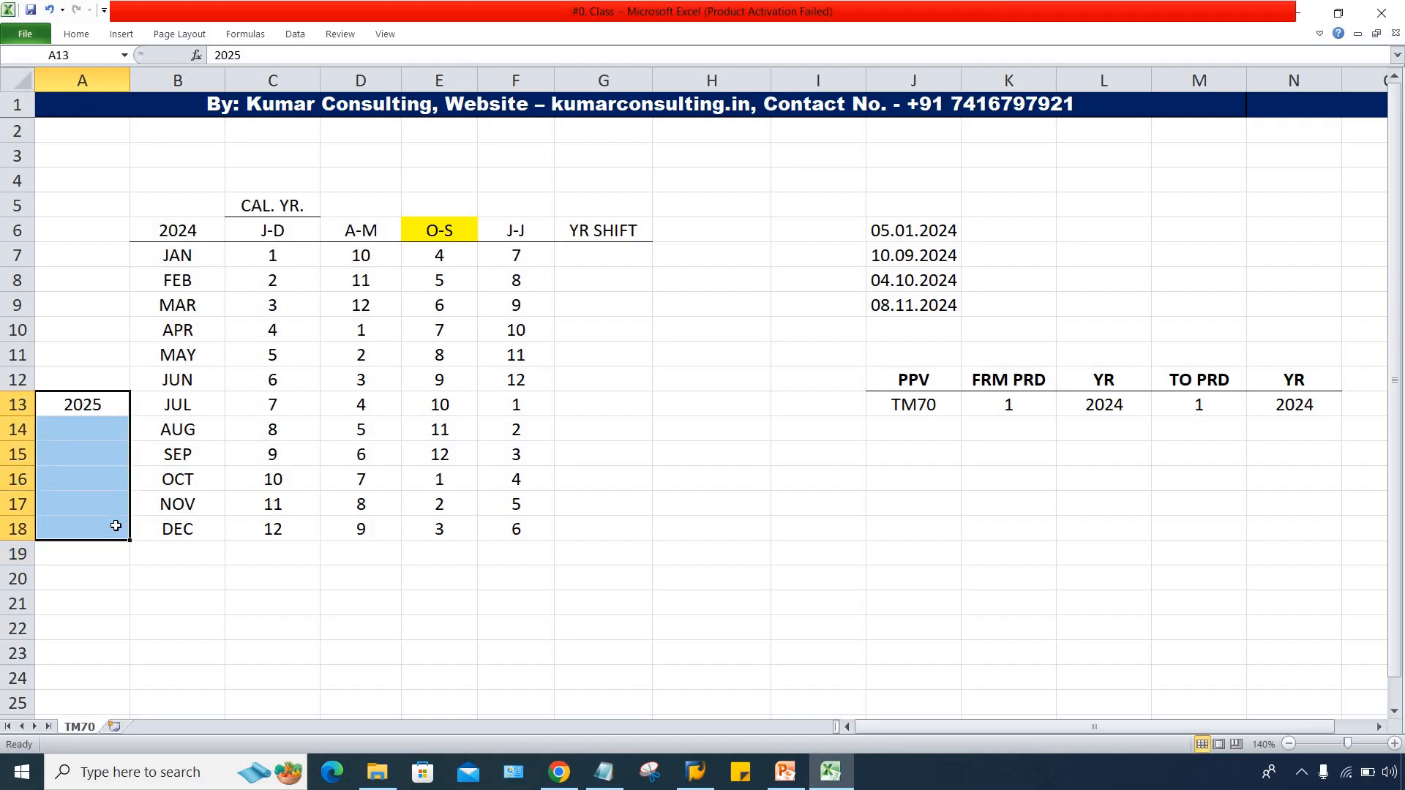
{"action": "key", "text": "ctrl+d"}
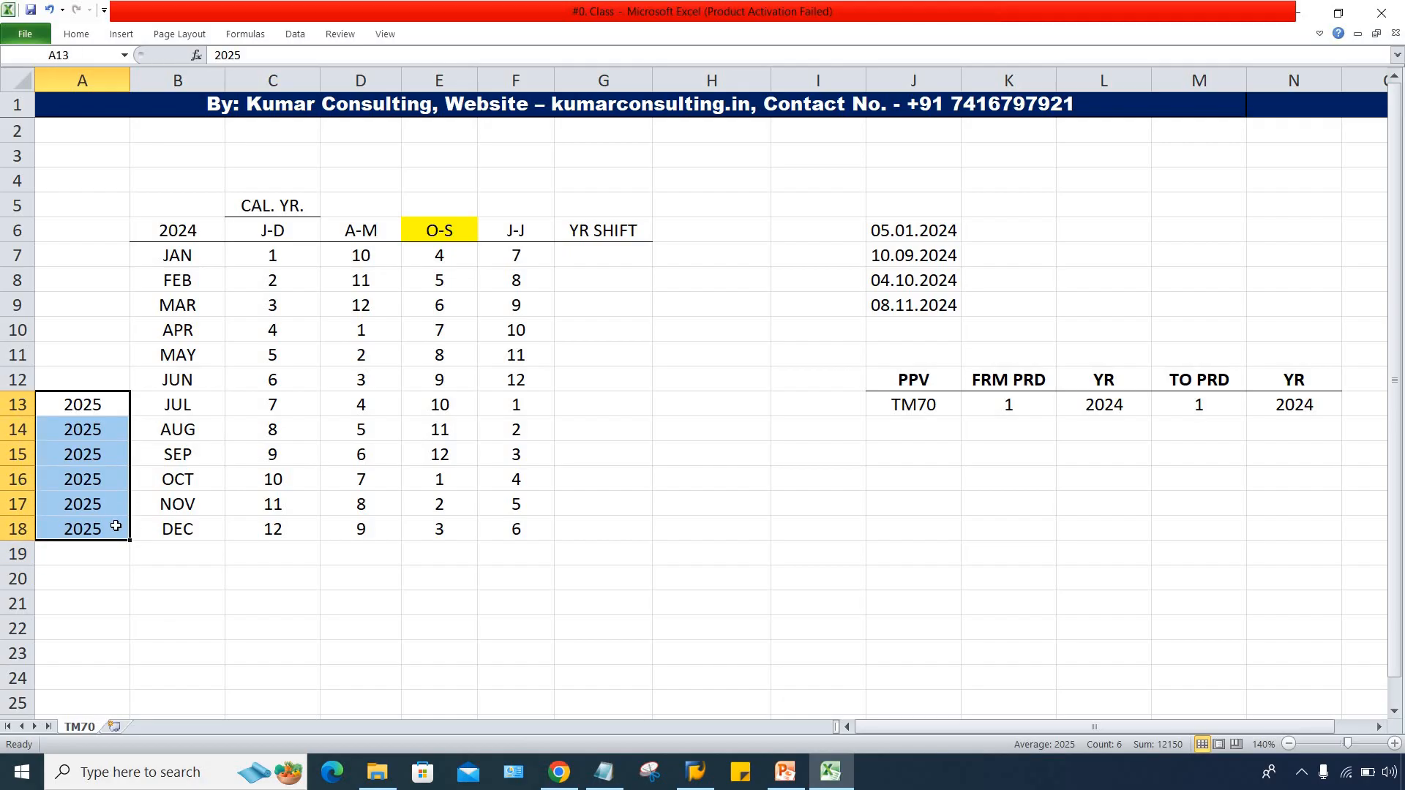
Step: Enter the year 2024 beside January in A7 and fill it down to June in A12
{"action": "left_click", "coordinate": [196, 380]}
{"action": "left_click_drag", "start_coordinate": [183, 380], "coordinate": [178, 260]}
{"action": "left_click", "coordinate": [85, 257]}
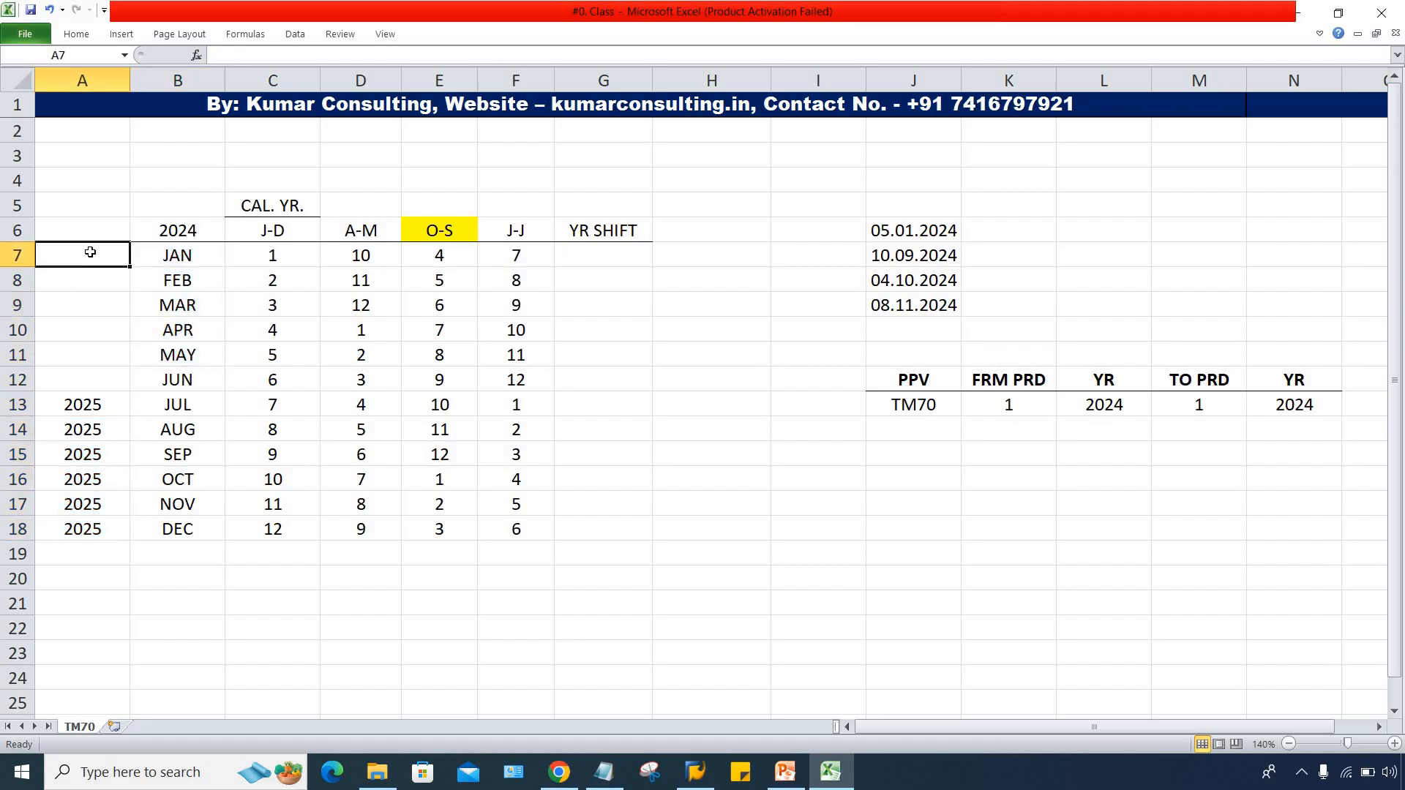
{"action": "type", "text": "2024"}
{"action": "key", "text": "Return"}
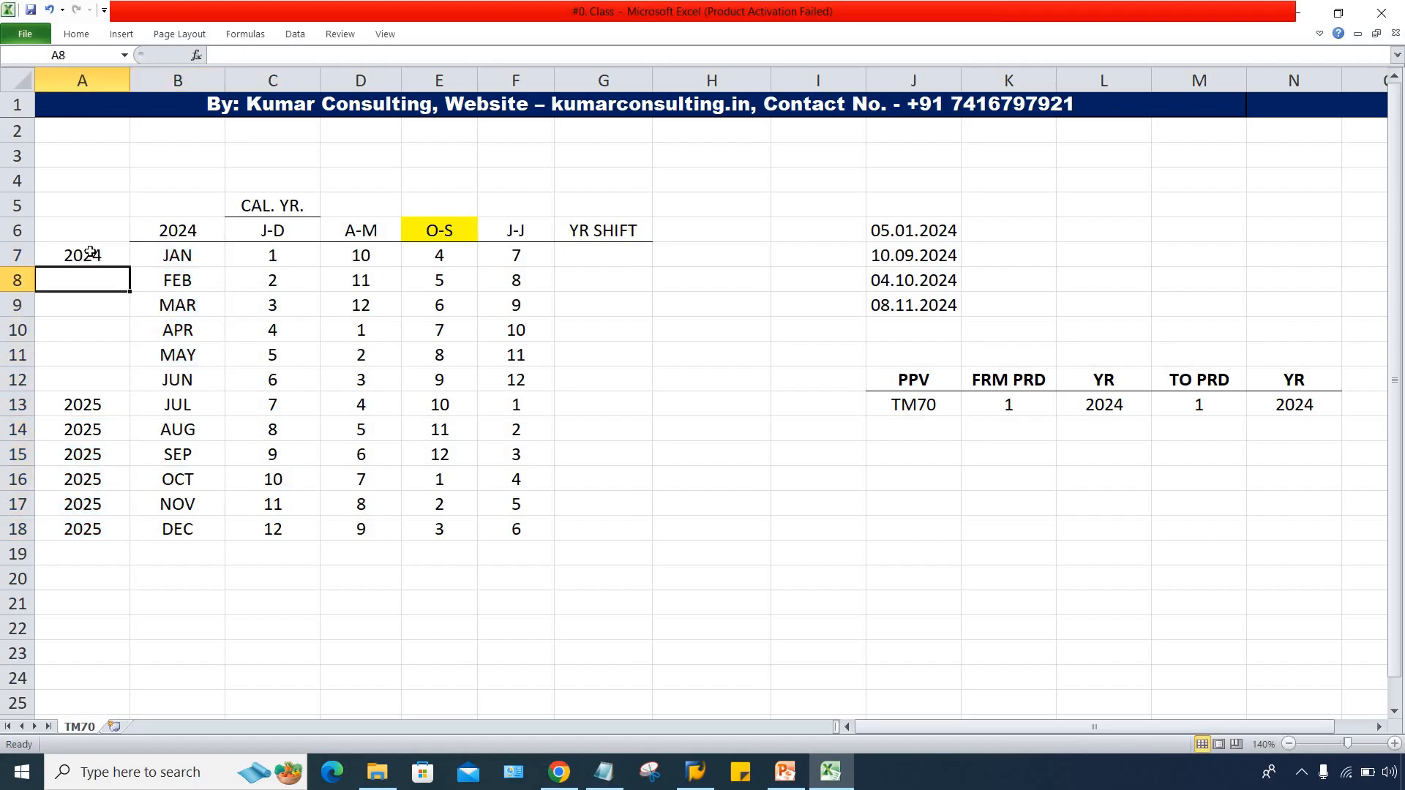
{"action": "key", "text": "Up"}
{"action": "left_click_drag", "start_coordinate": [98, 265], "coordinate": [118, 370]}
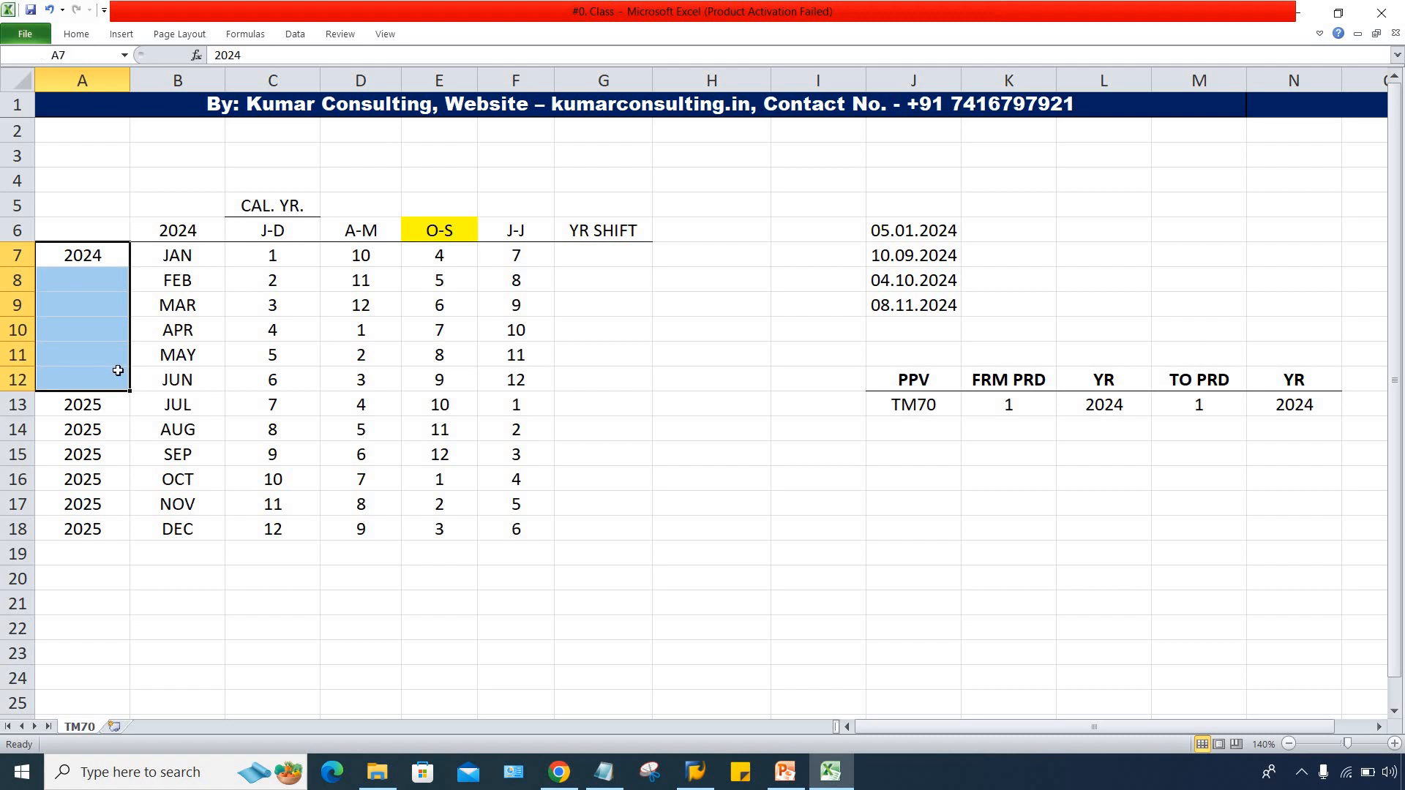
{"action": "key", "text": "ctrl+d"}
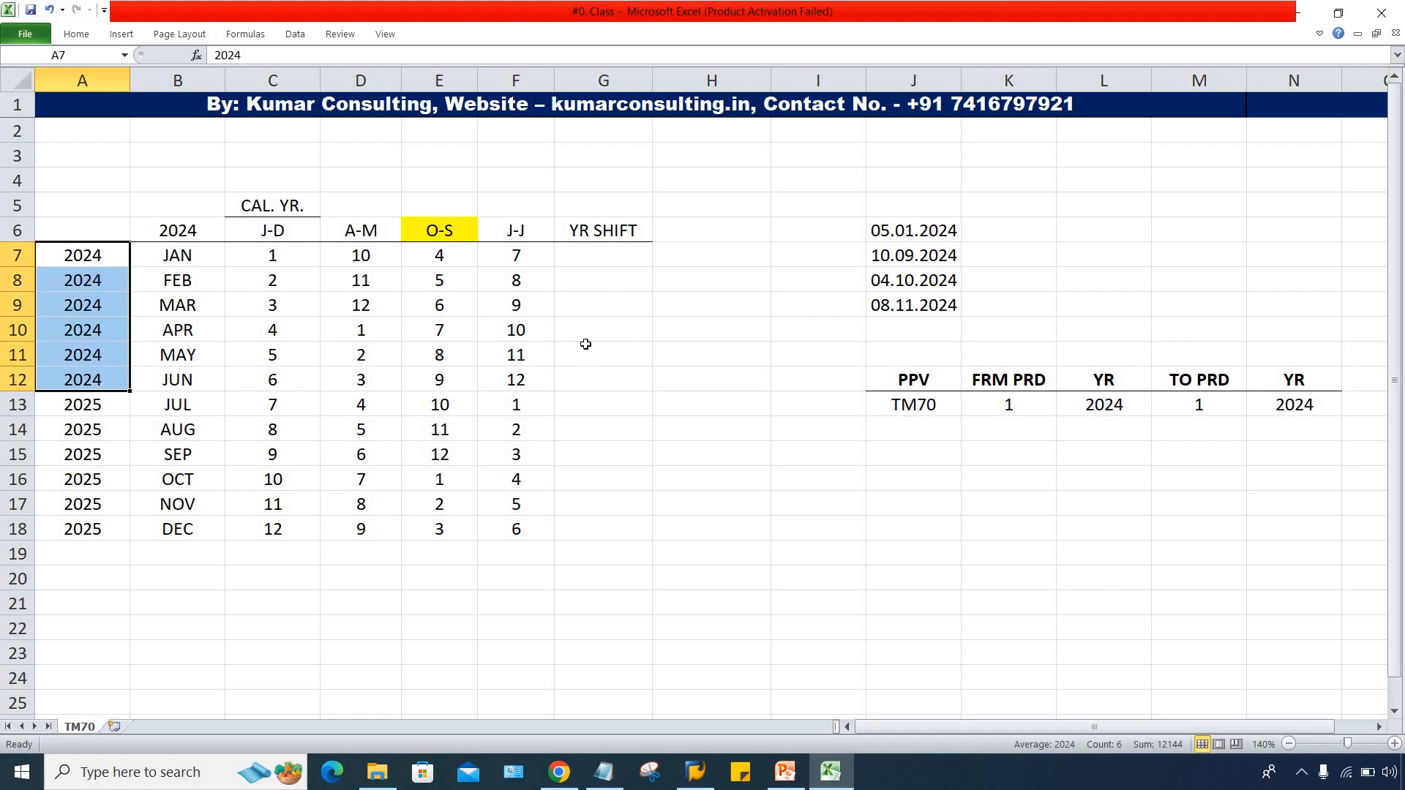
Step: Replace the years beside July through December with 2024 by filling down from A12 to A18
{"action": "left_click_drag", "start_coordinate": [592, 256], "coordinate": [574, 534]}
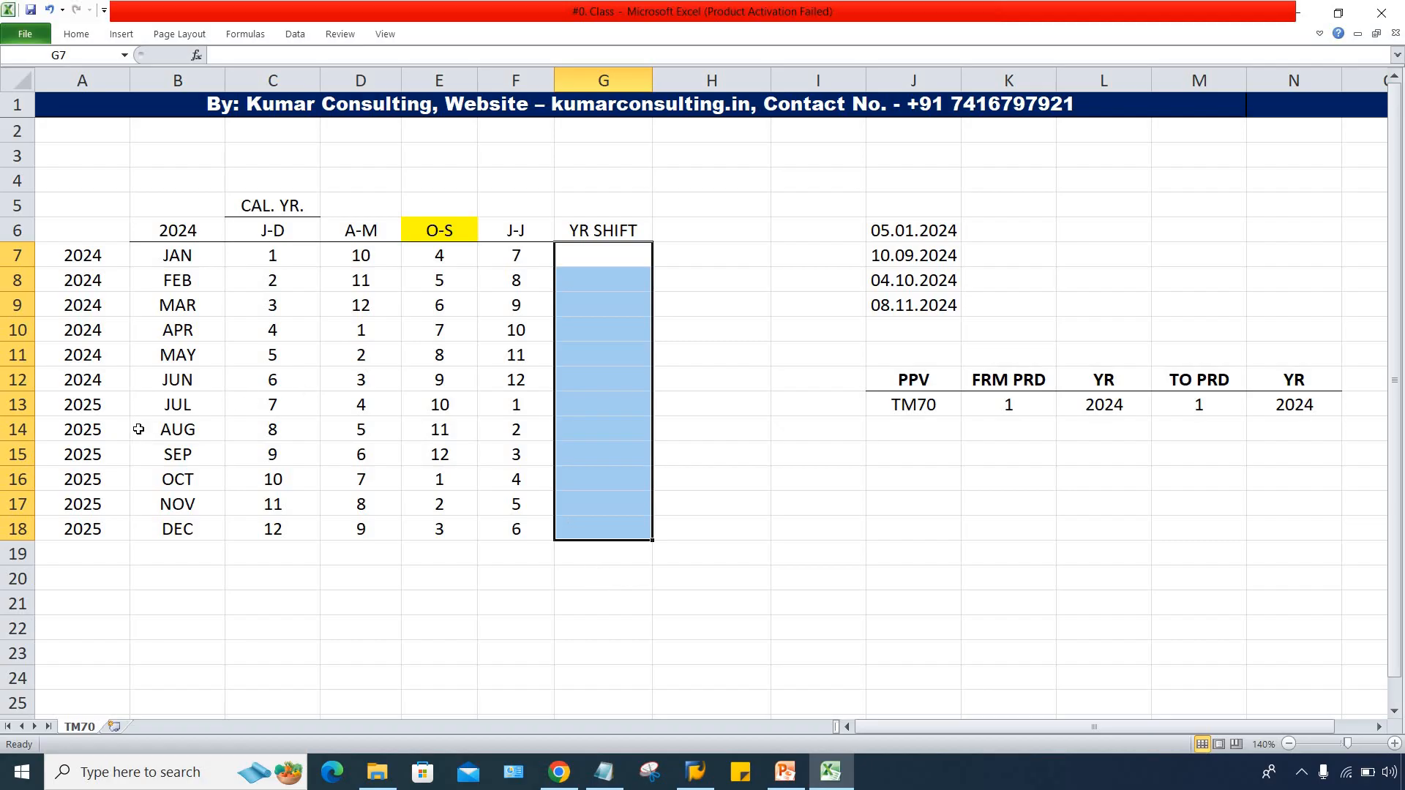
{"action": "left_click_drag", "start_coordinate": [117, 259], "coordinate": [84, 521]}
{"action": "key", "text": "ctrl+d"}
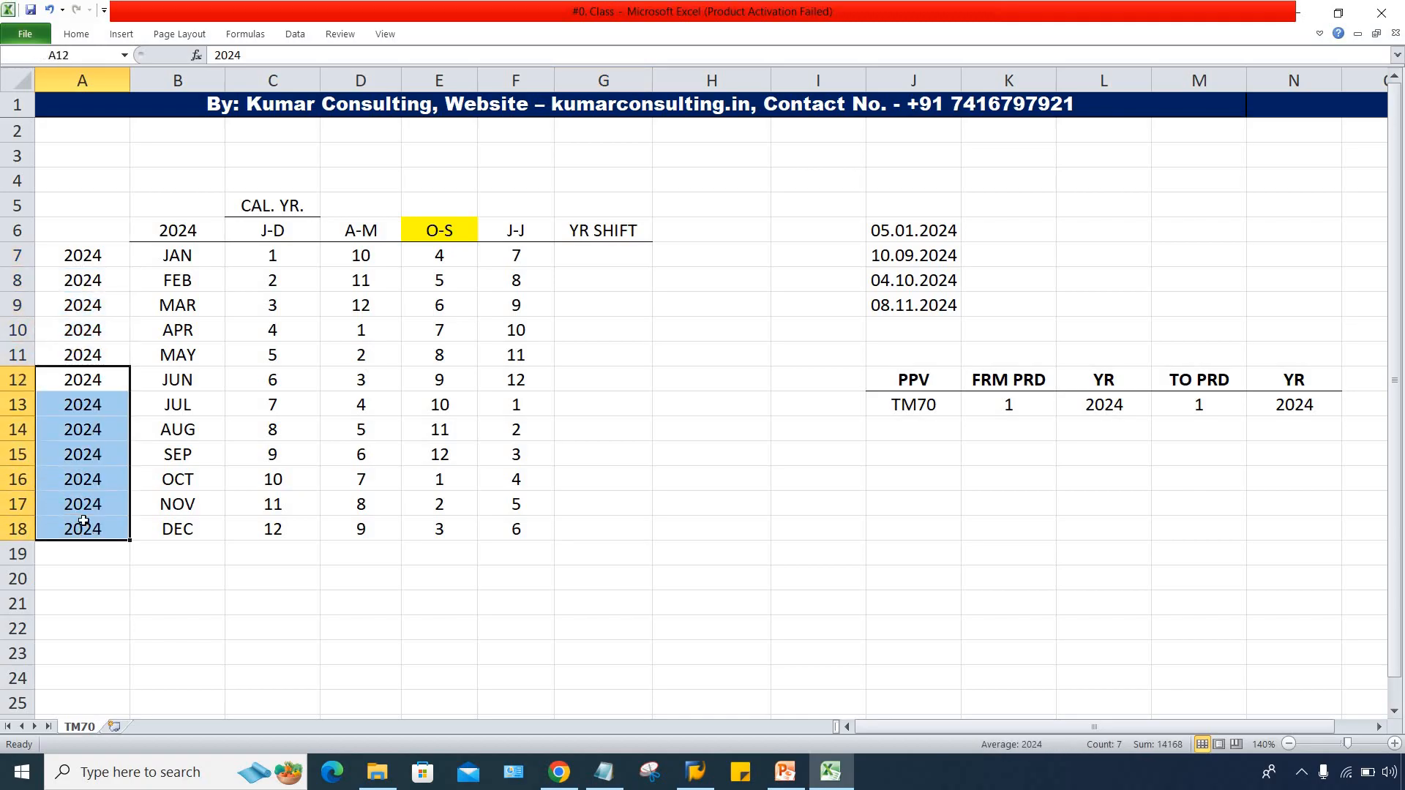
Step: Clear the years beside January through June in A7:A12
{"action": "left_click", "coordinate": [116, 402]}
{"action": "left_click_drag", "start_coordinate": [116, 376], "coordinate": [117, 236]}
{"action": "key", "text": "Delete"}
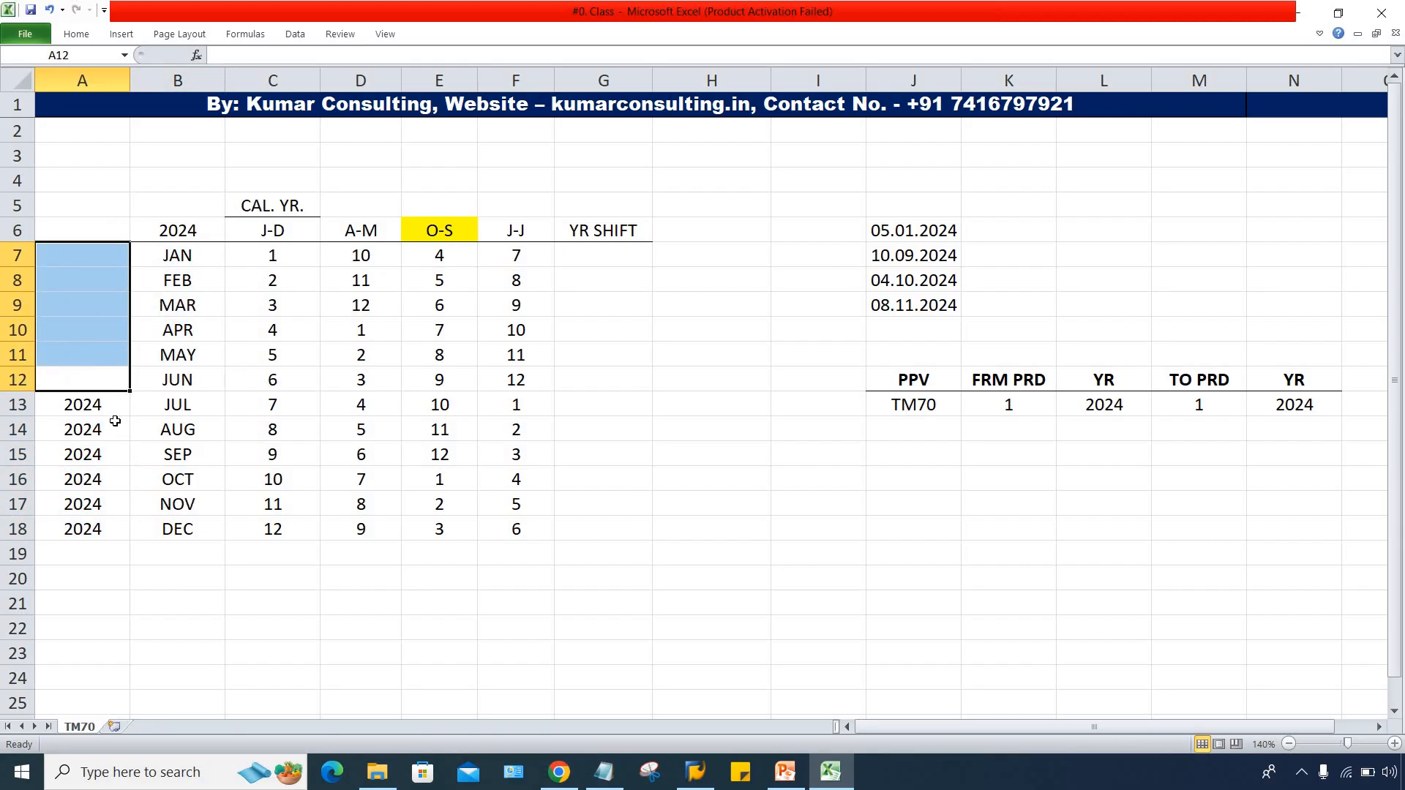
Step: Enter the year 2023 beside January in A7 and fill it down to June in A12
{"action": "left_click_drag", "start_coordinate": [104, 404], "coordinate": [126, 512]}
{"action": "left_click_drag", "start_coordinate": [188, 379], "coordinate": [175, 255]}
{"action": "left_click", "coordinate": [82, 256]}
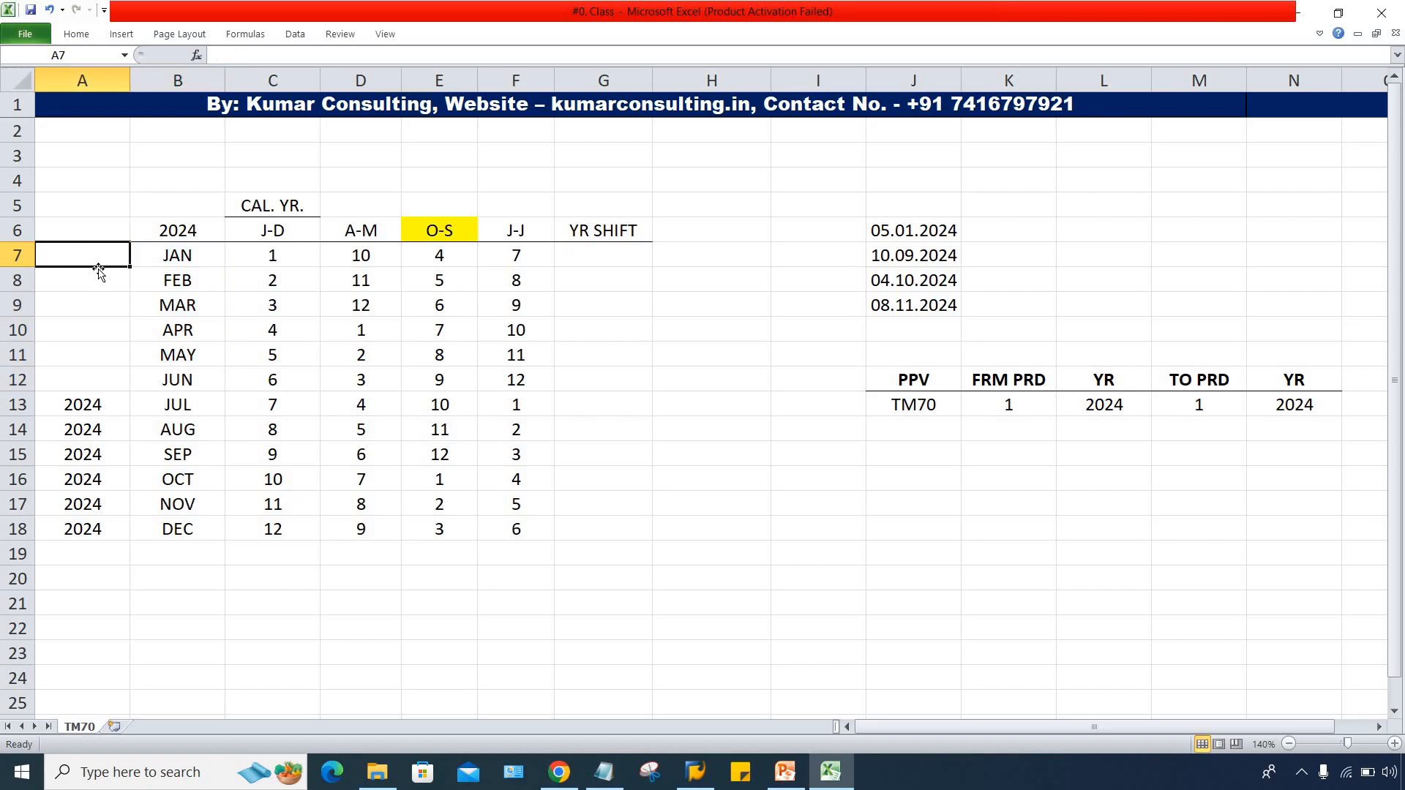
{"action": "type", "text": "2023"}
{"action": "key", "text": "Return"}
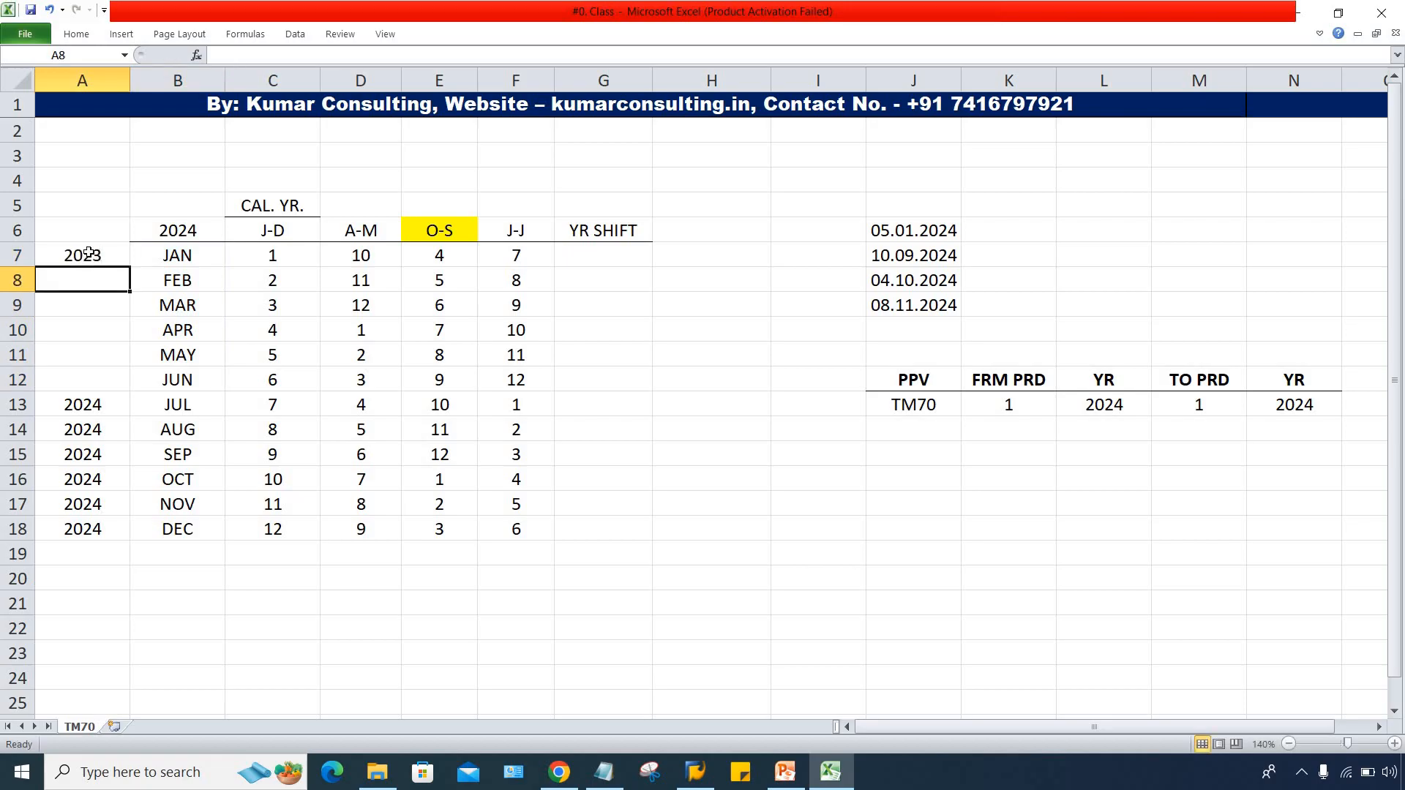
{"action": "left_click_drag", "start_coordinate": [88, 253], "coordinate": [117, 378]}
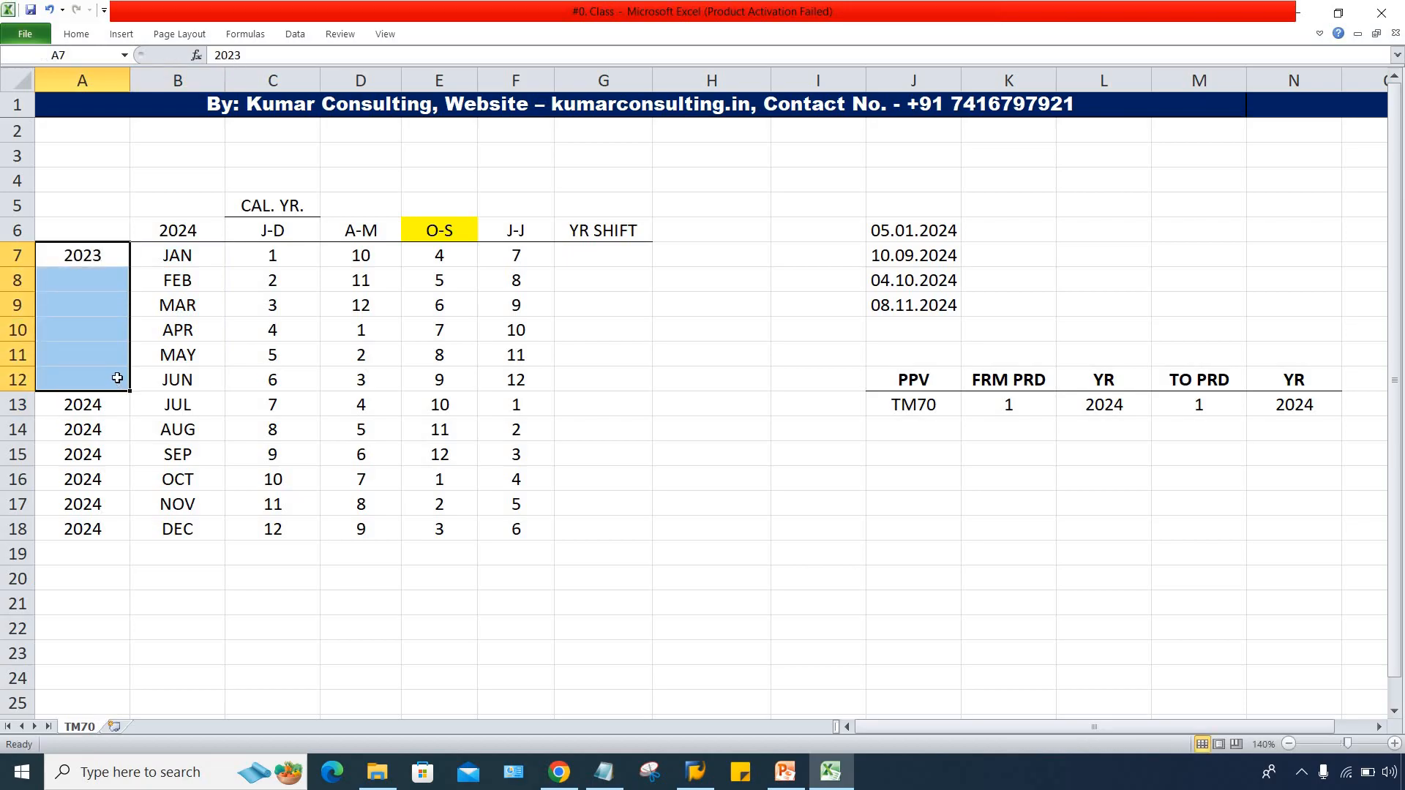
{"action": "key", "text": "ctrl+d"}
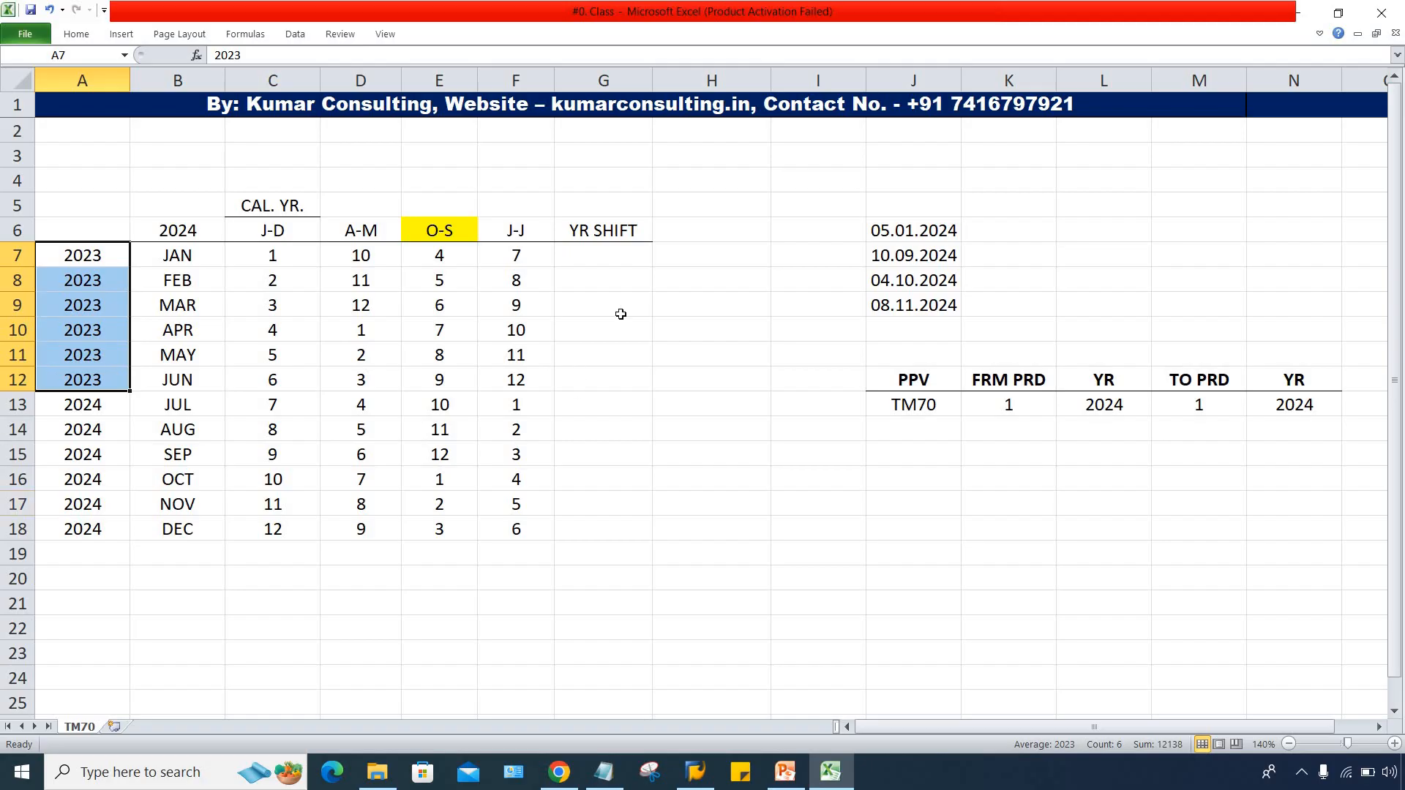
{"action": "left_click", "coordinate": [95, 406]}
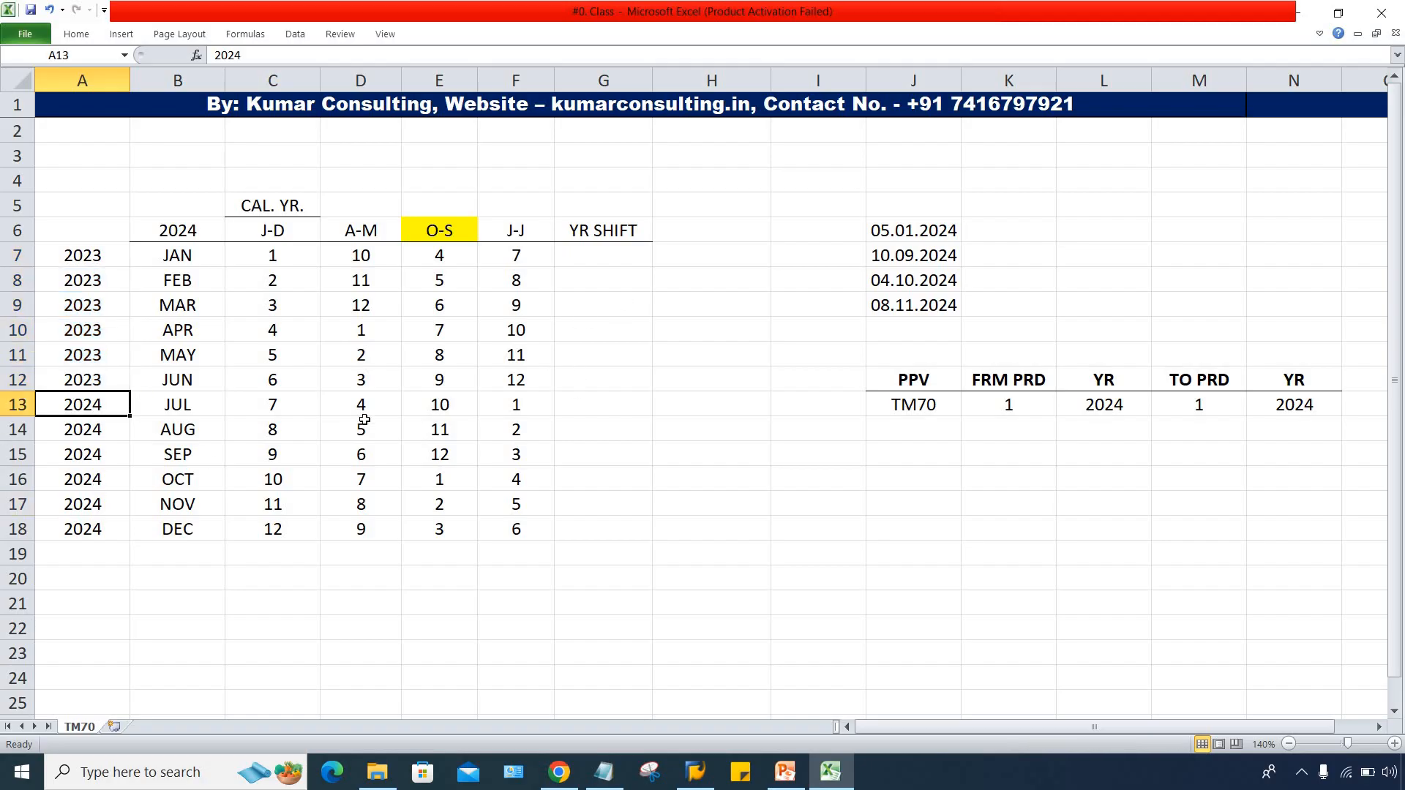